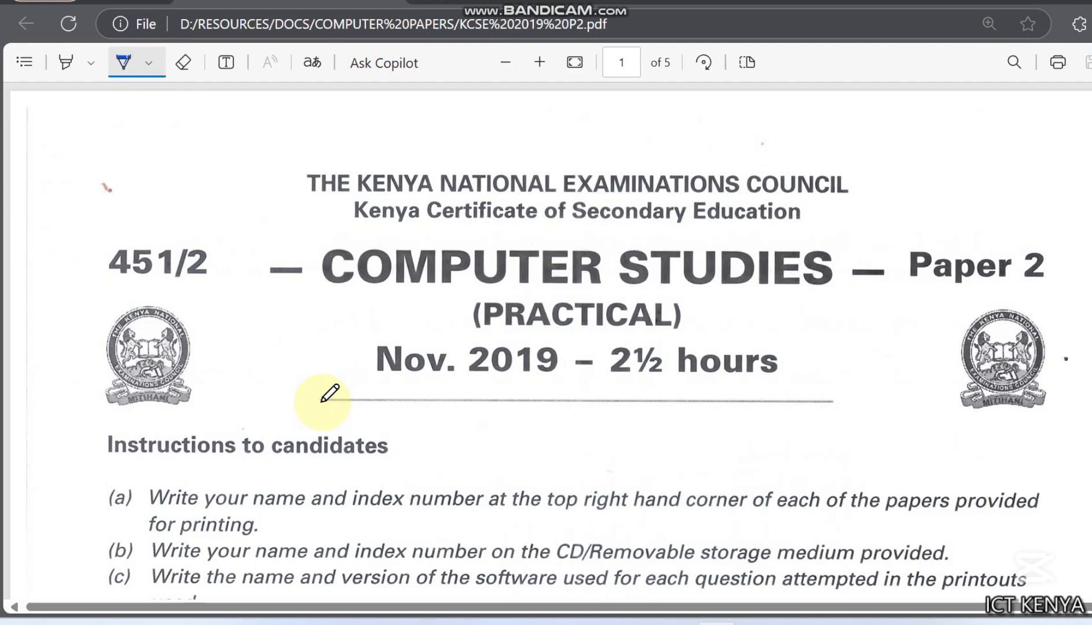
Review the Class, StudDetails and StudMarks table specifications in question 1, then underline the word "relationships" in part (b)(ii)
scroll(330, 394, "down", 10)
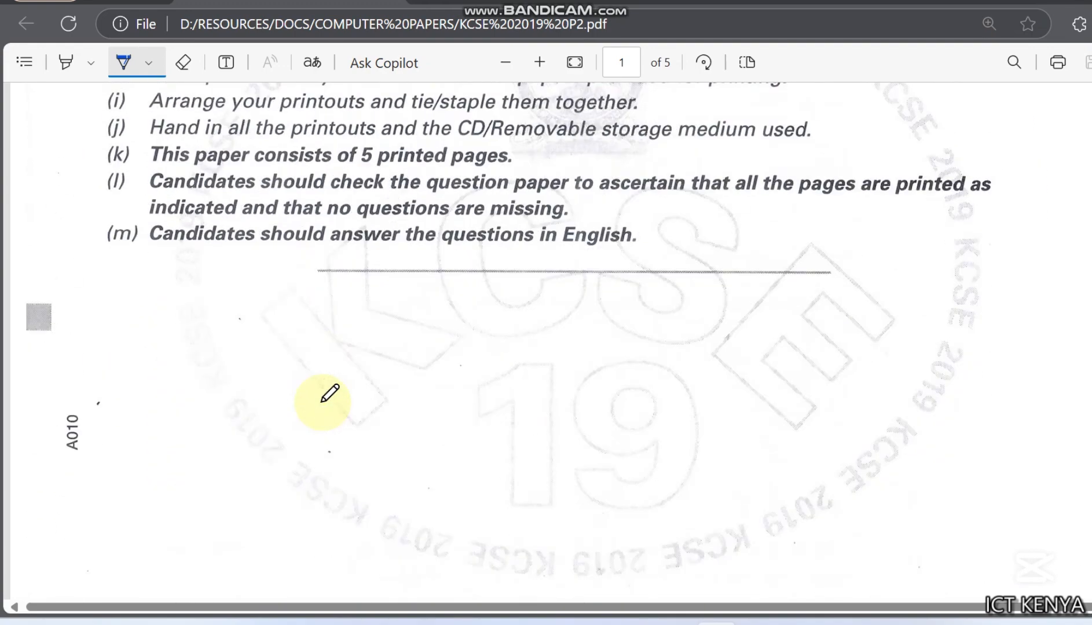
scroll(330, 394, "down", 10)
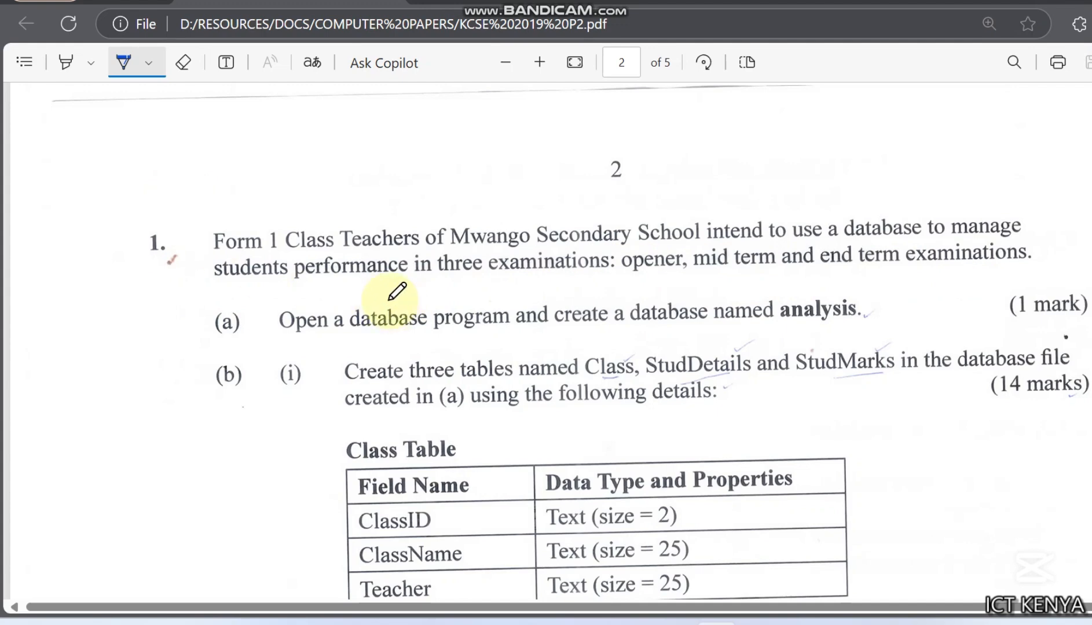
scroll(440, 321, "down", 3)
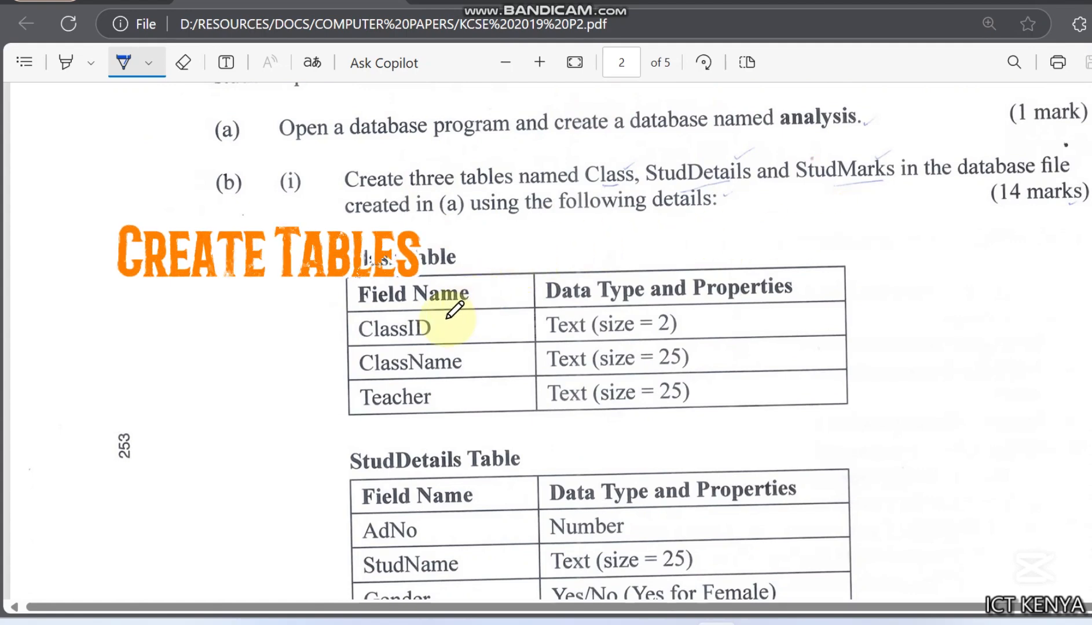
scroll(453, 309, "down", 2)
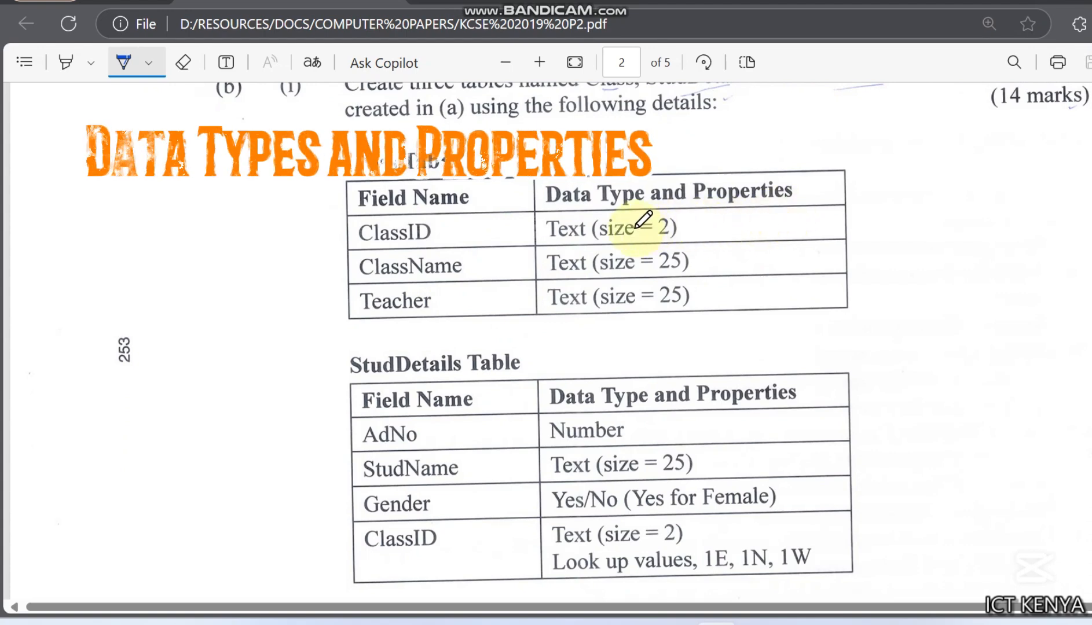
scroll(645, 262, "down", 3)
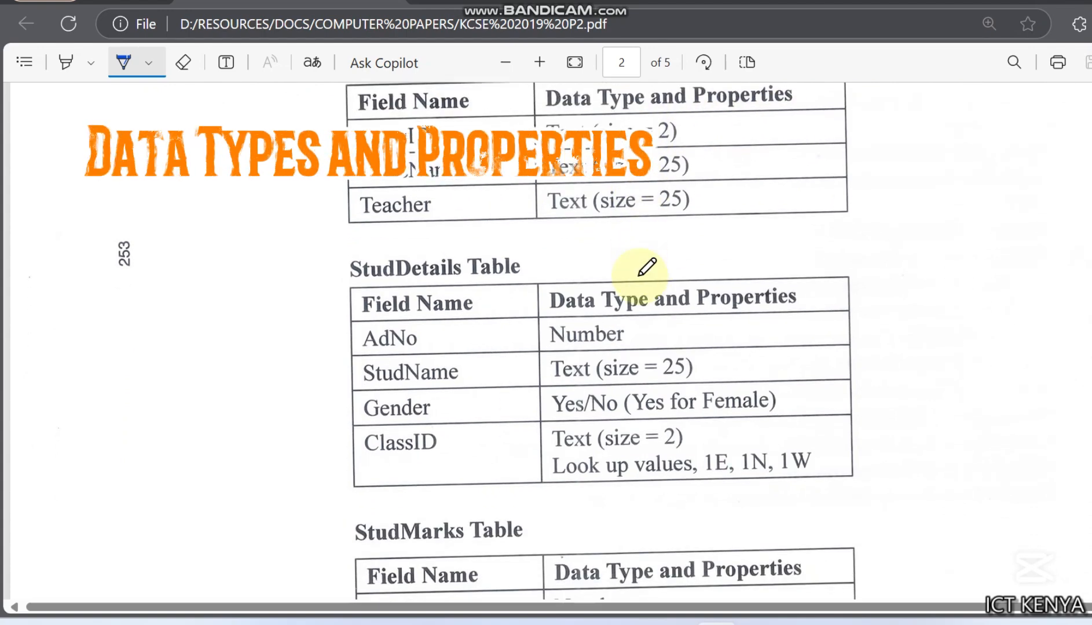
scroll(624, 333, "down", 1)
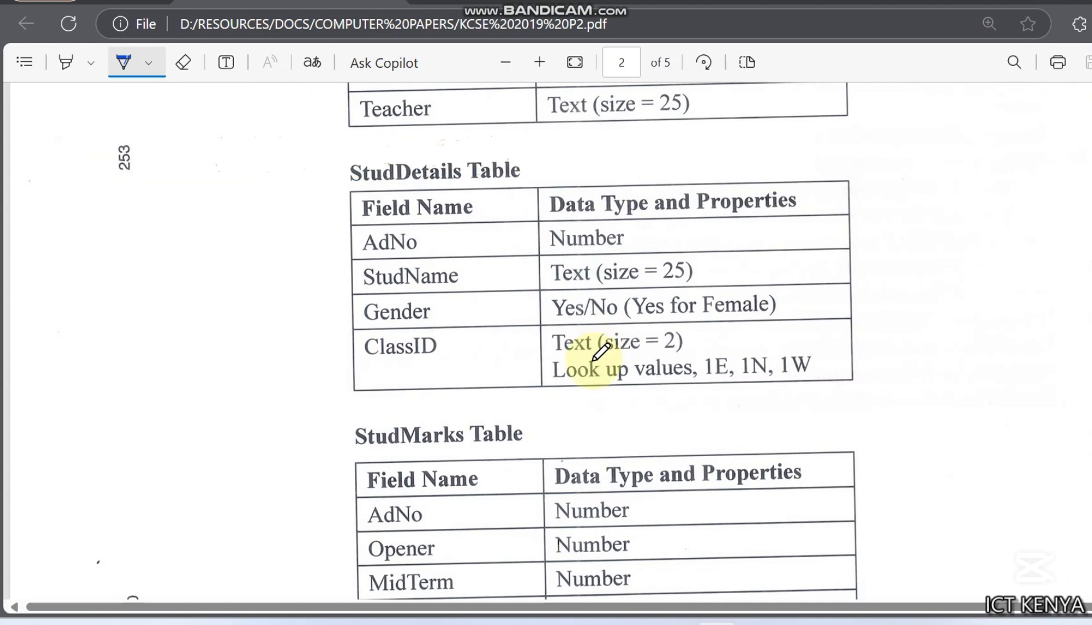
scroll(600, 350, "down", 5)
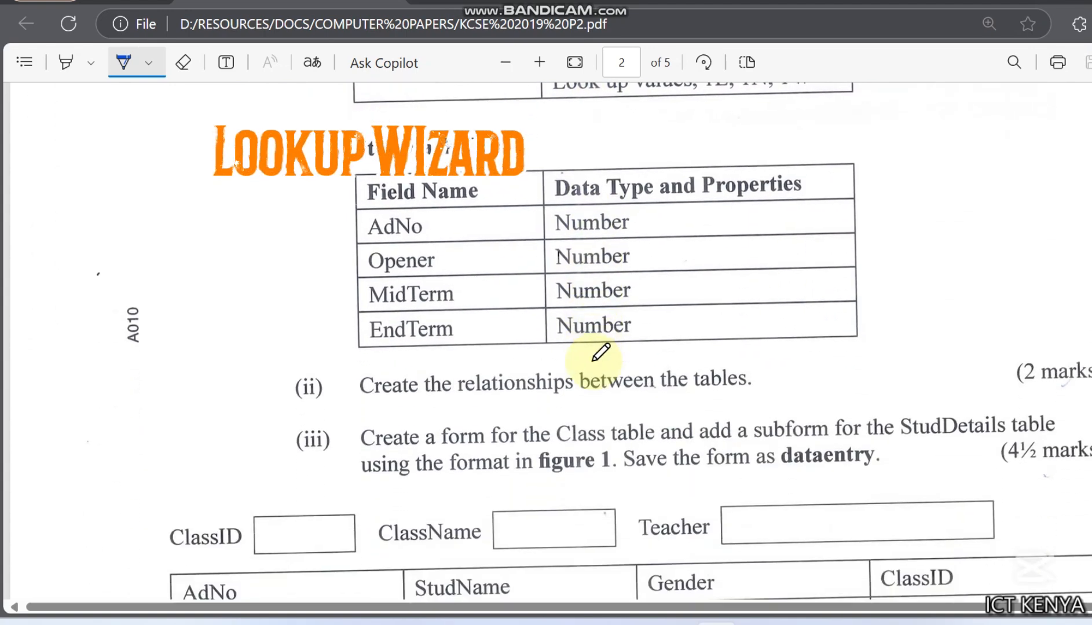
left_click_drag(458, 401, 511, 401)
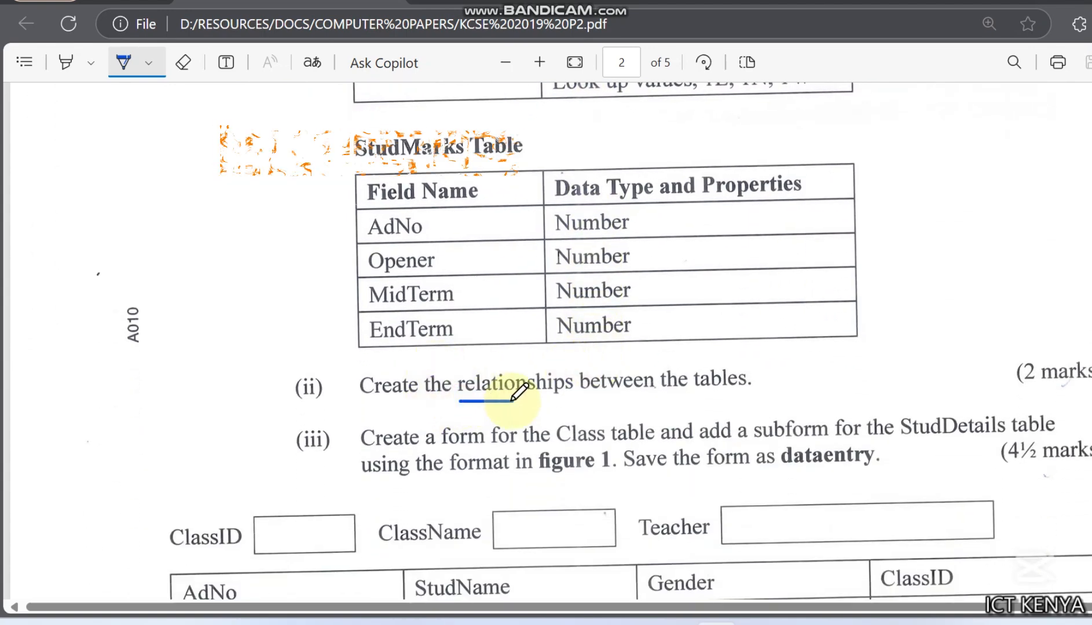
Review the form, data, query, report and printing tasks in question 1, then underline "report for the first two students" in part (e)(iii)
scroll(629, 381, "down", 3)
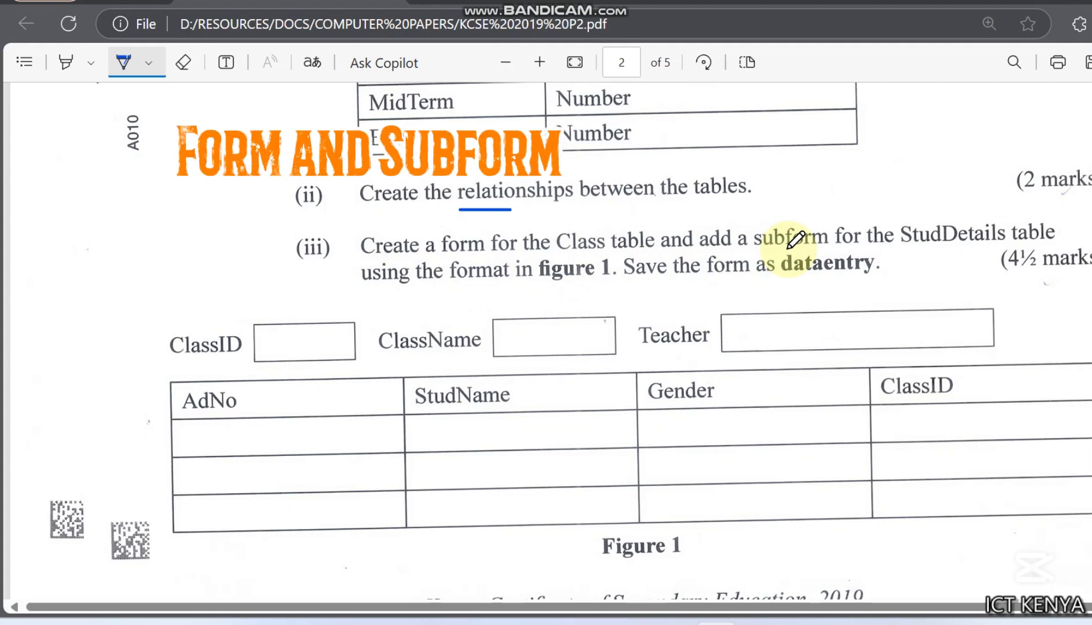
scroll(641, 324, "down", 10)
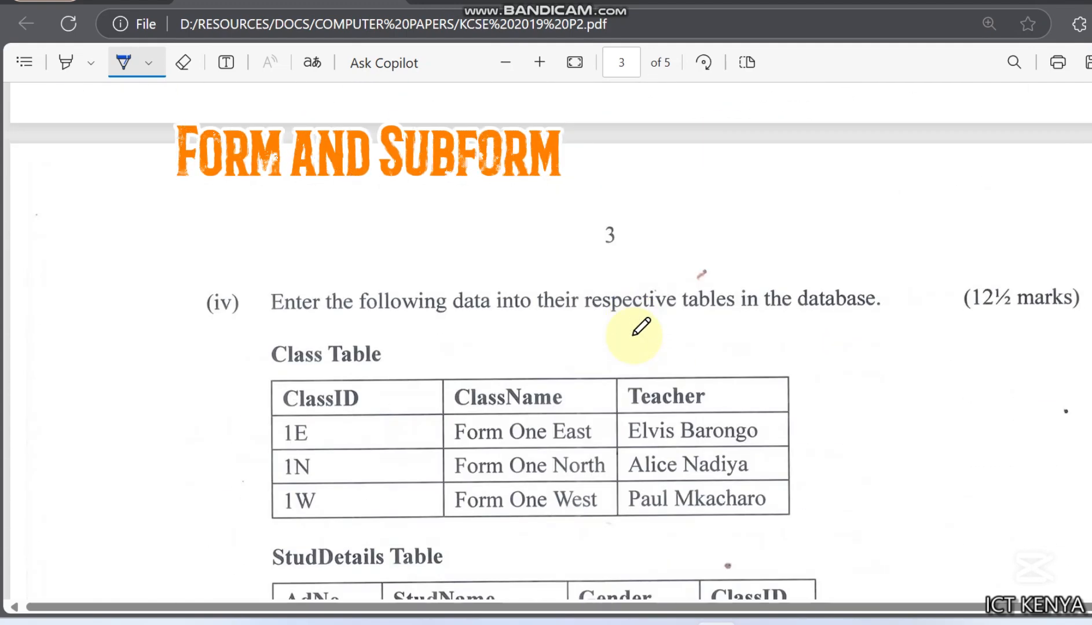
scroll(641, 325, "down", 8)
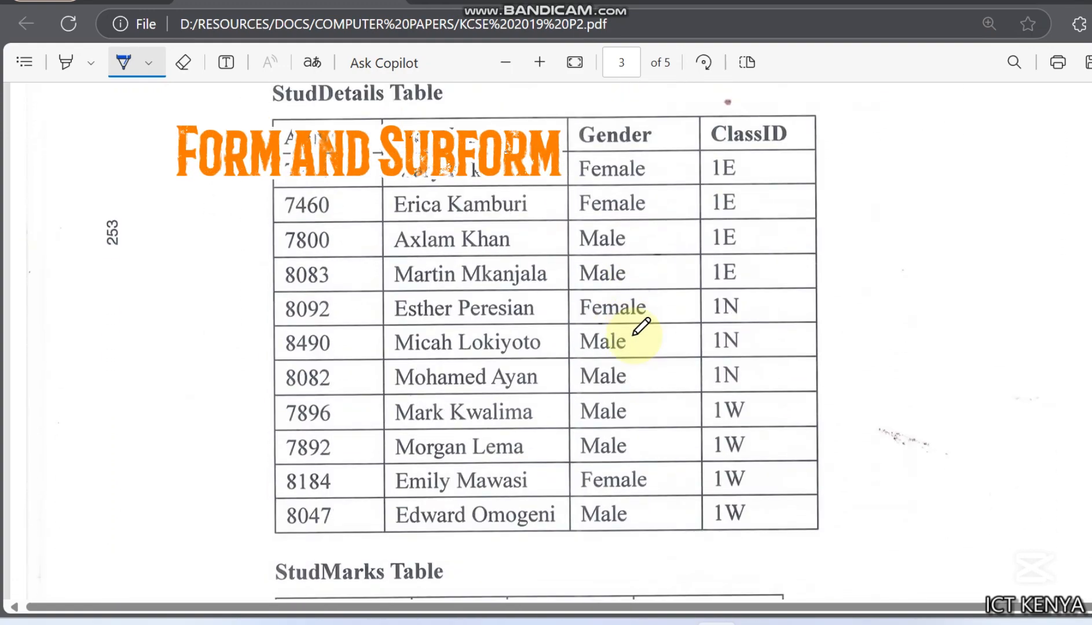
scroll(640, 326, "down", 12)
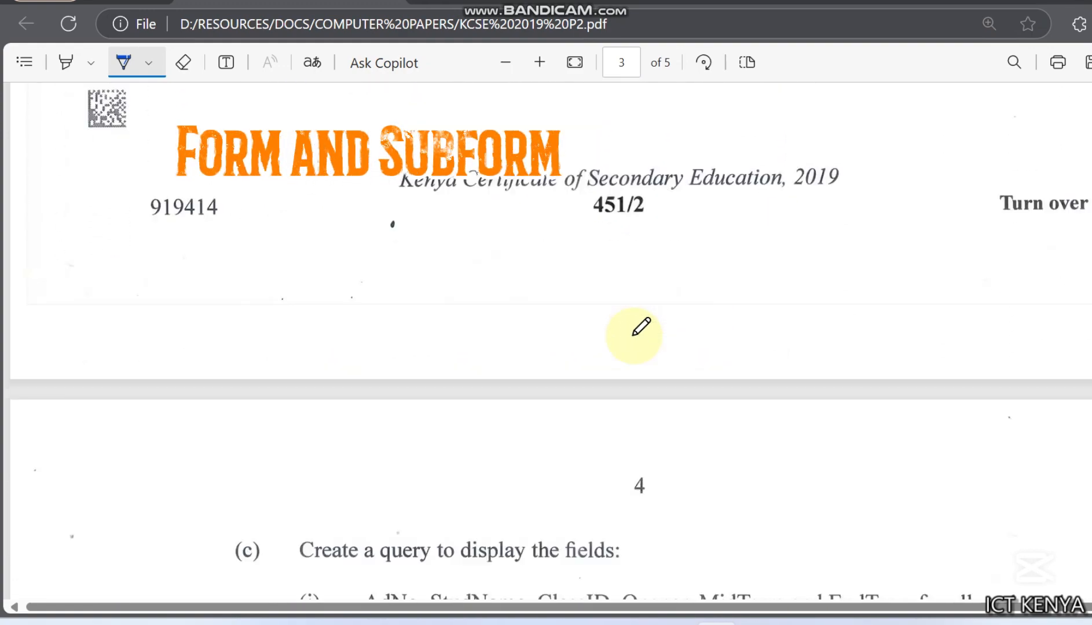
scroll(641, 326, "down", 10)
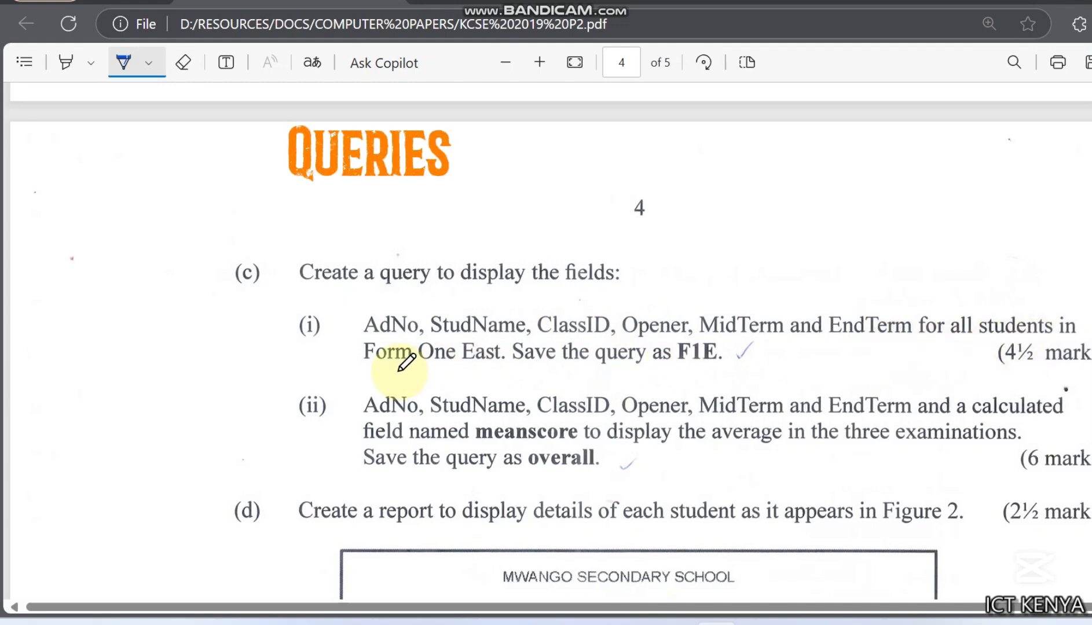
scroll(539, 370, "down", 3)
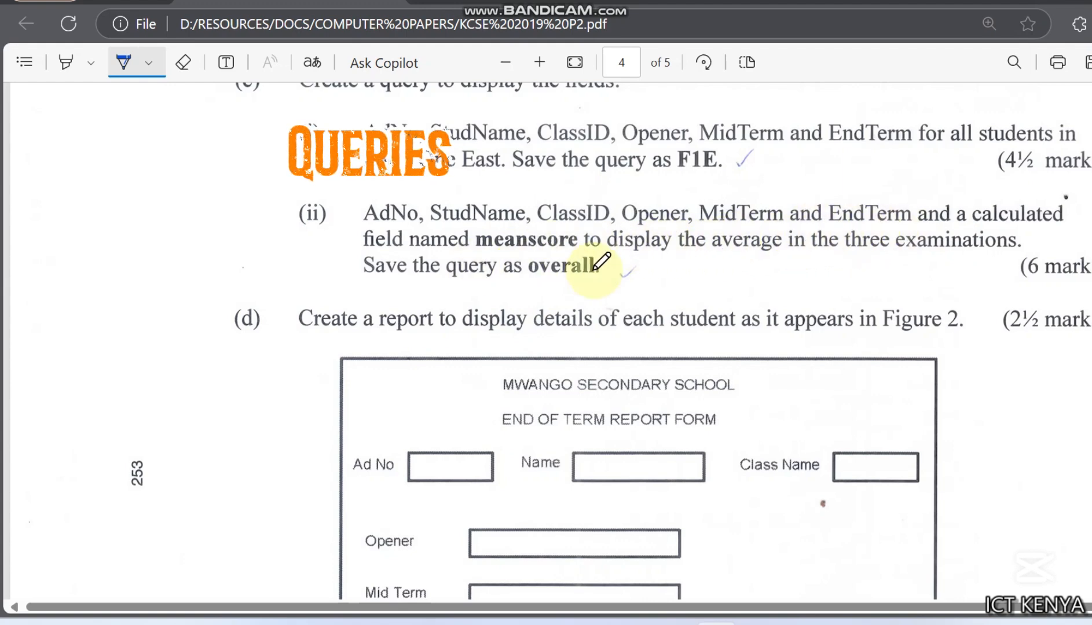
scroll(601, 266, "down", 6)
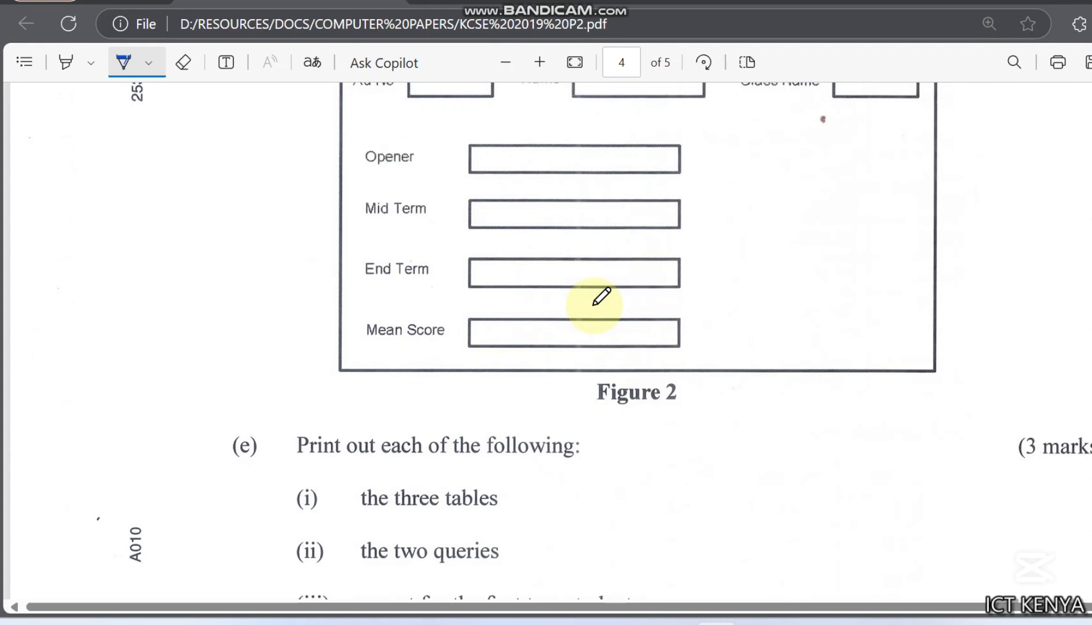
scroll(601, 297, "up", 3)
scroll(597, 297, "down", 3)
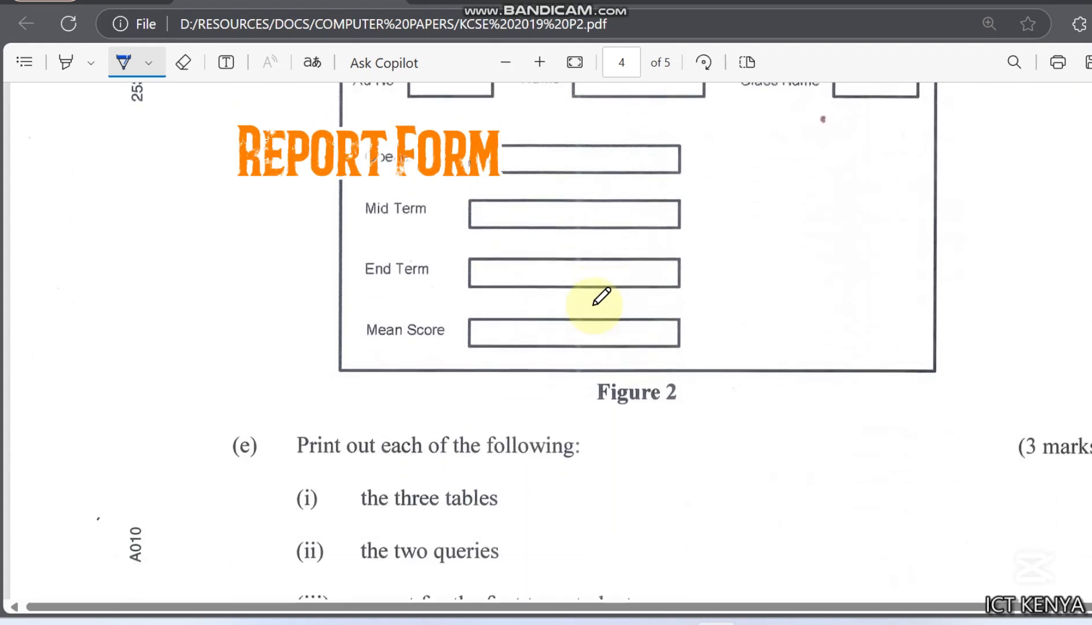
scroll(519, 426, "down", 3)
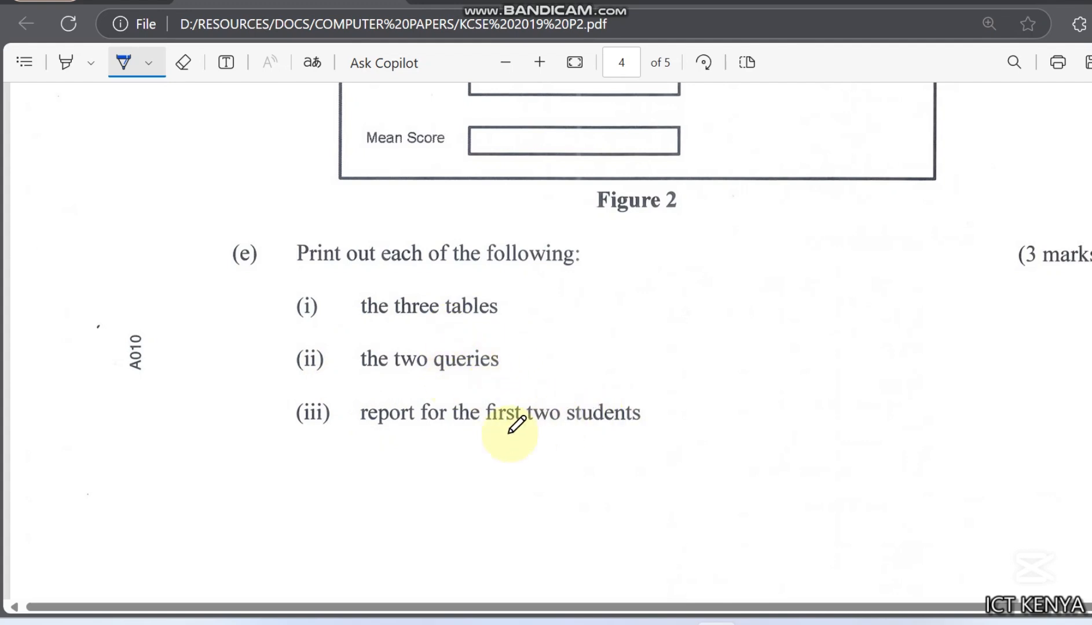
left_click_drag(383, 435, 631, 425)
Underline "database program", "database" and "analysis" in question 1(a) on page 2 of the exam paper
scroll(631, 426, "up", 10)
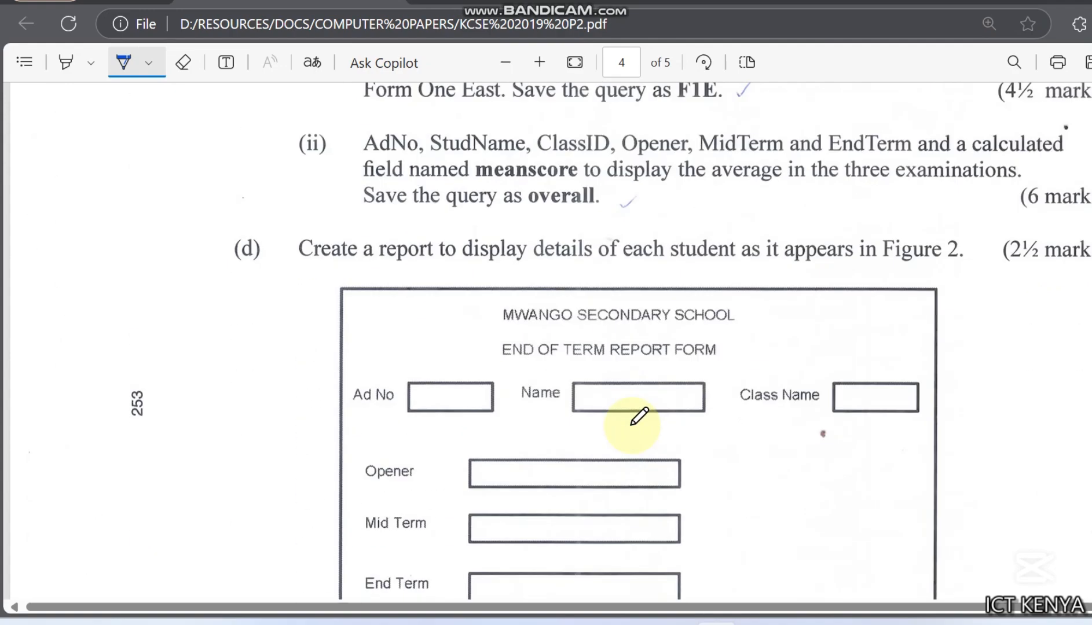
scroll(631, 426, "up", 12)
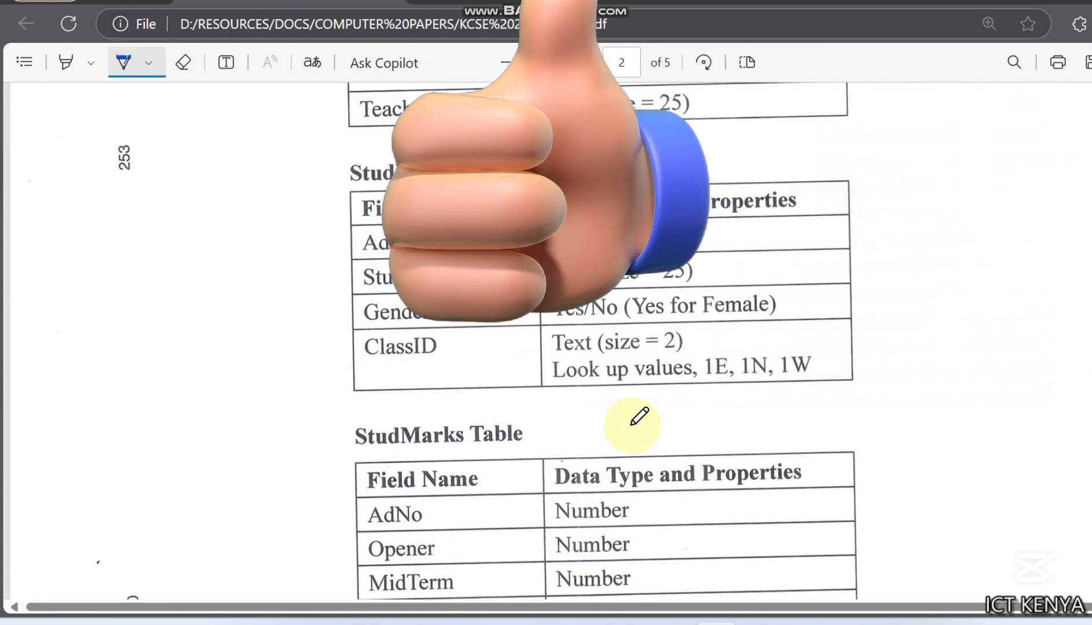
scroll(770, 279, "up", 6)
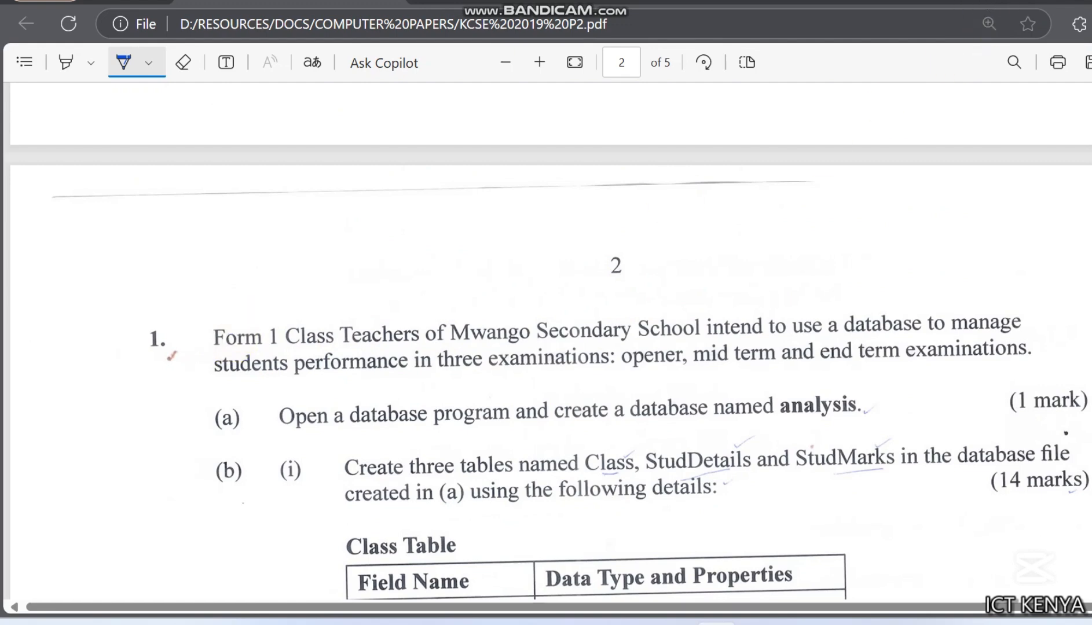
scroll(653, 232, "down", 3)
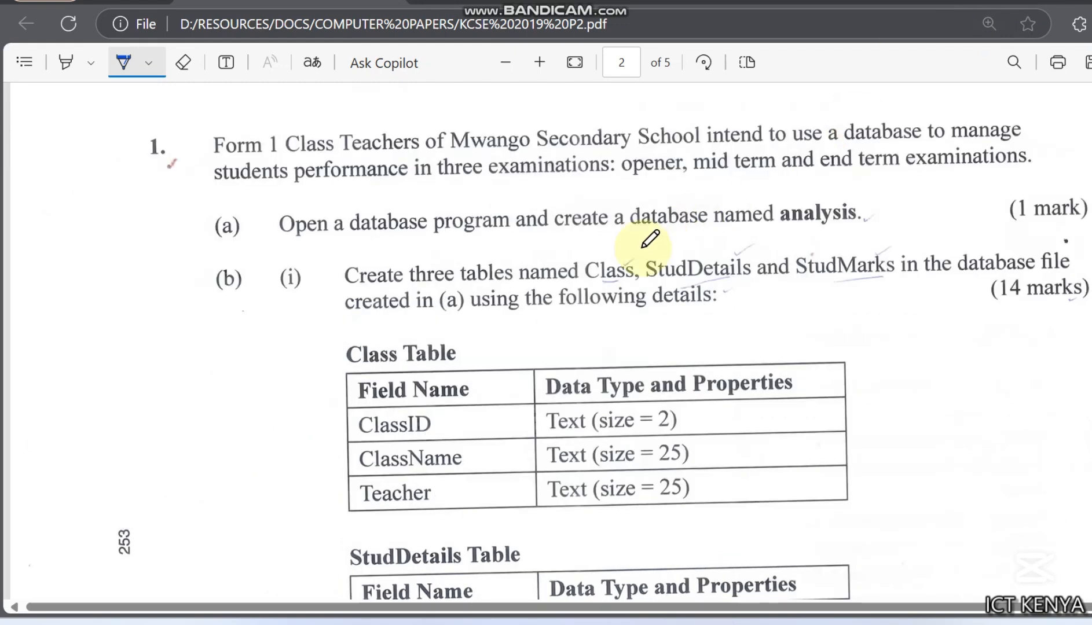
left_click(349, 232)
left_click_drag(350, 233, 485, 235)
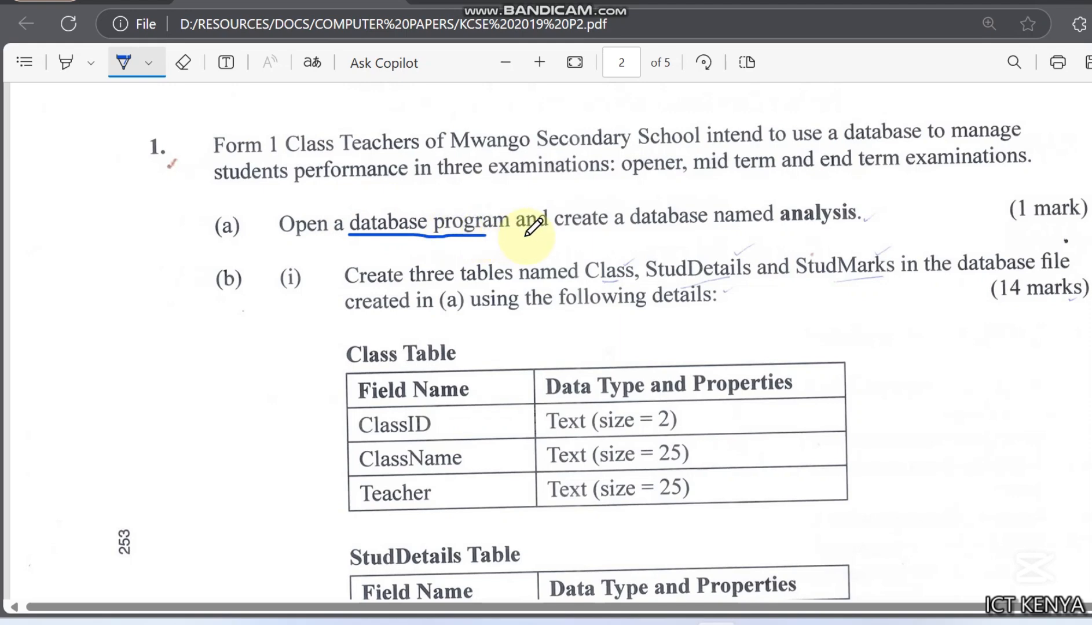
left_click_drag(628, 235, 677, 236)
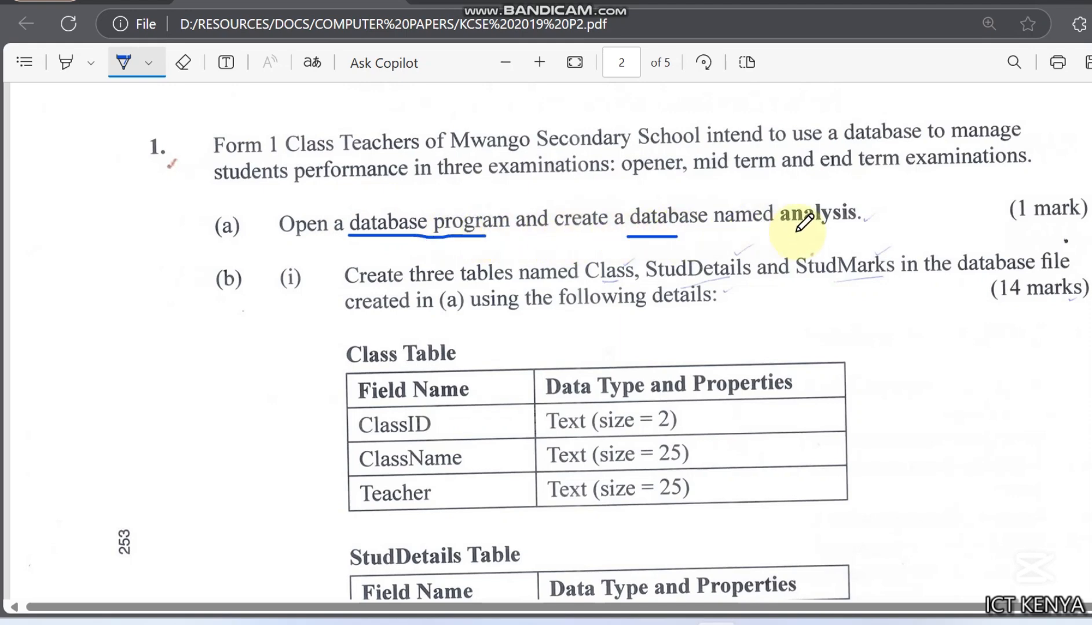
left_click_drag(791, 232, 845, 233)
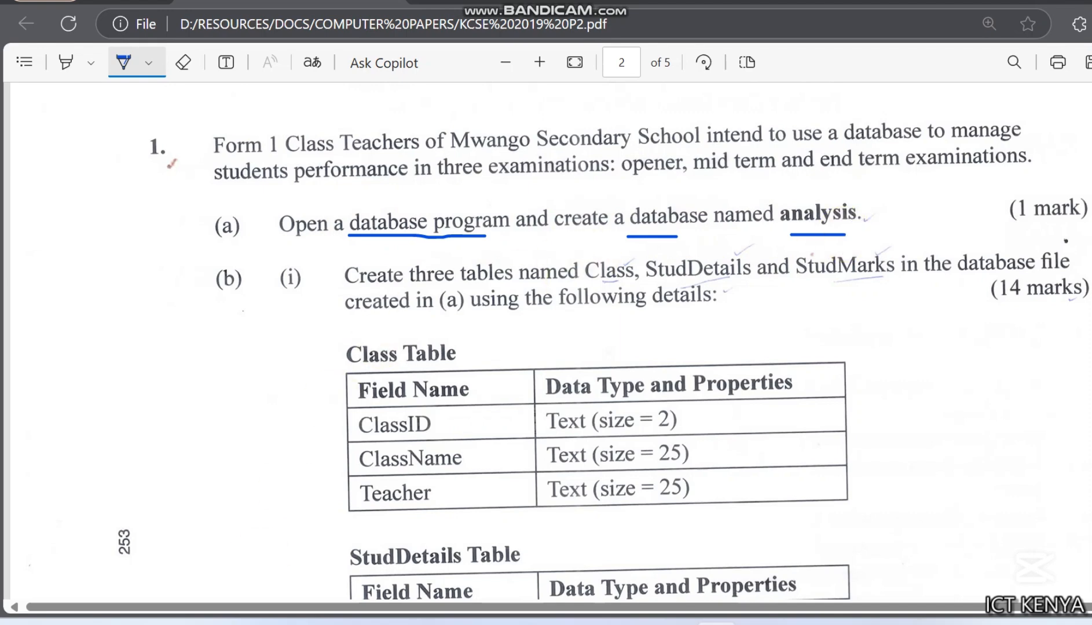
left_click(1091, 624)
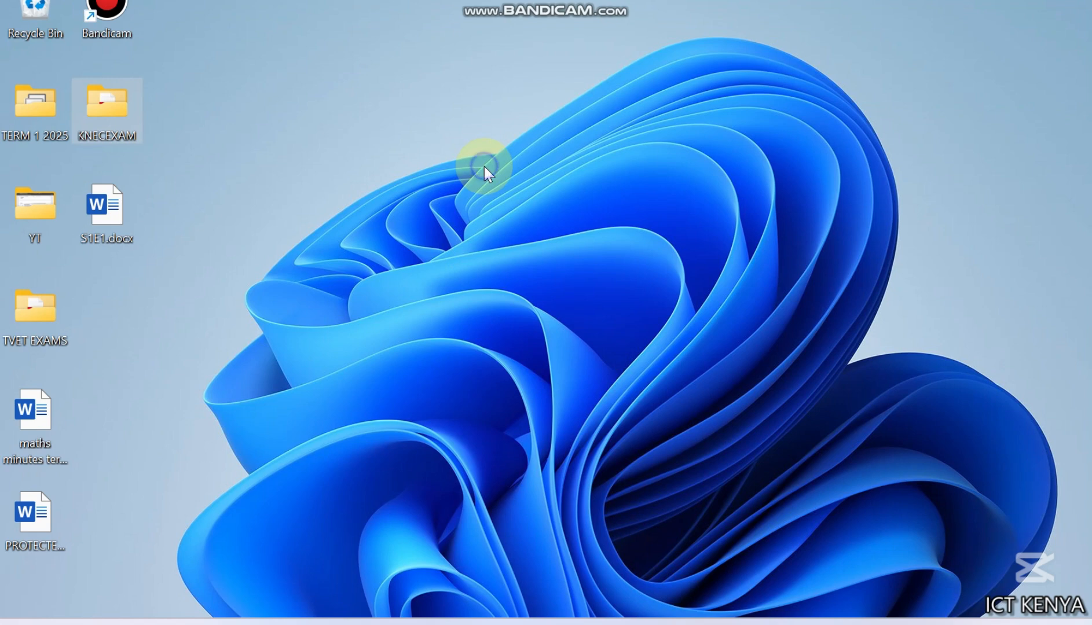
right_click(485, 166)
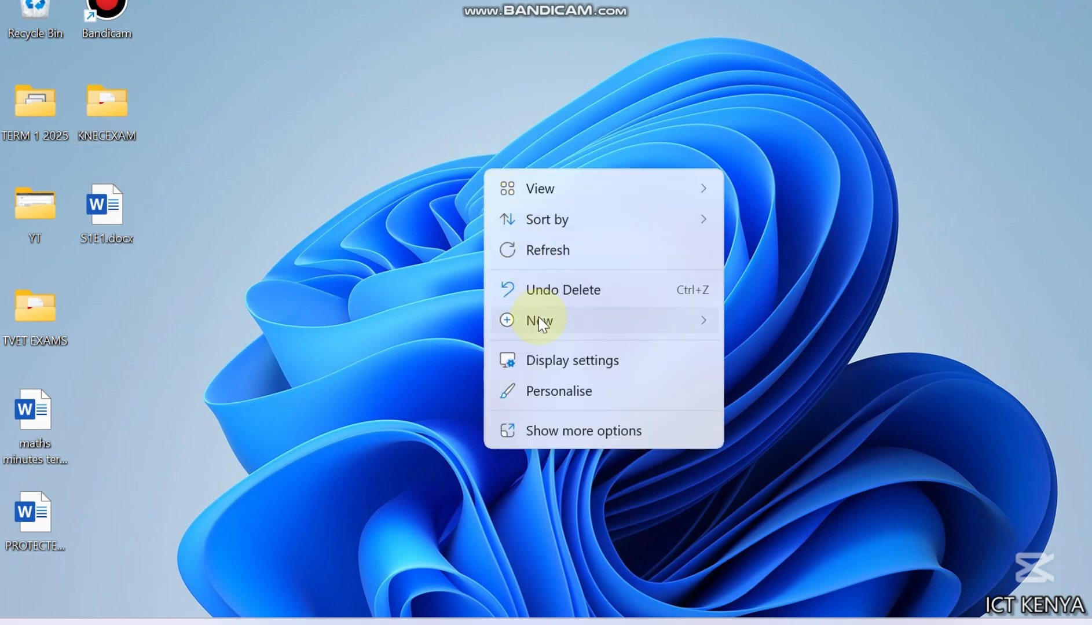
mouse_move(538, 317)
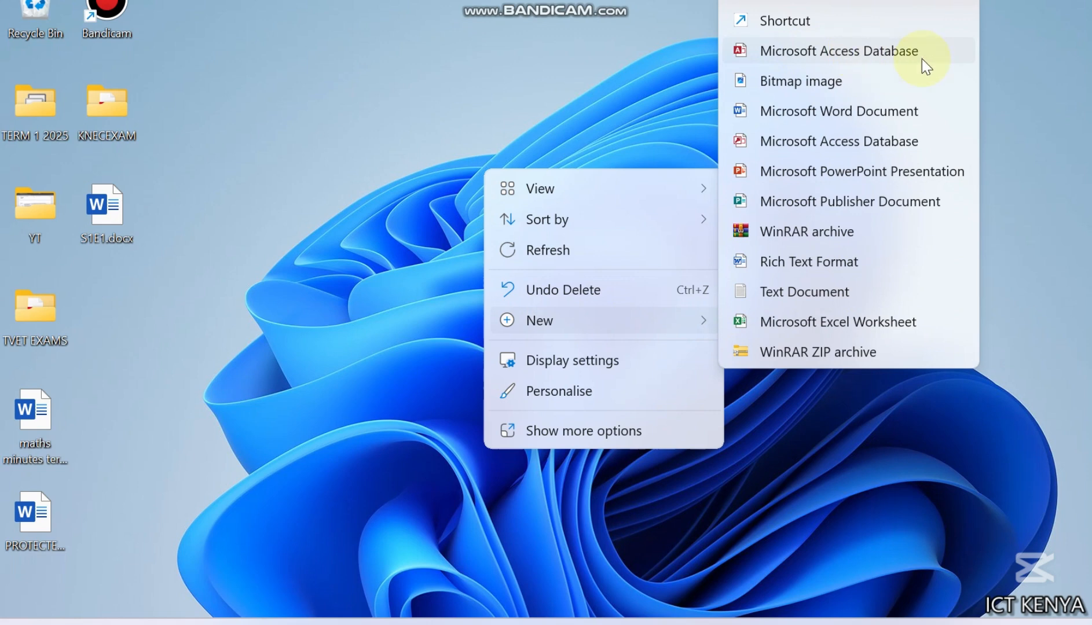
left_click(1041, 141)
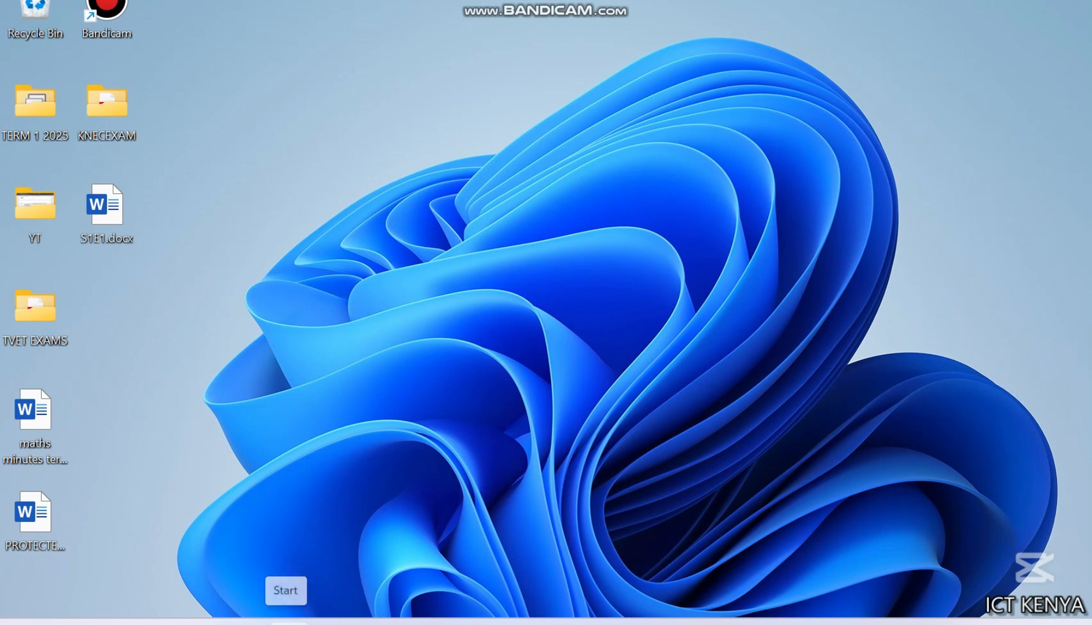
Search the installed apps for "access" and launch Microsoft Access
left_click(287, 621)
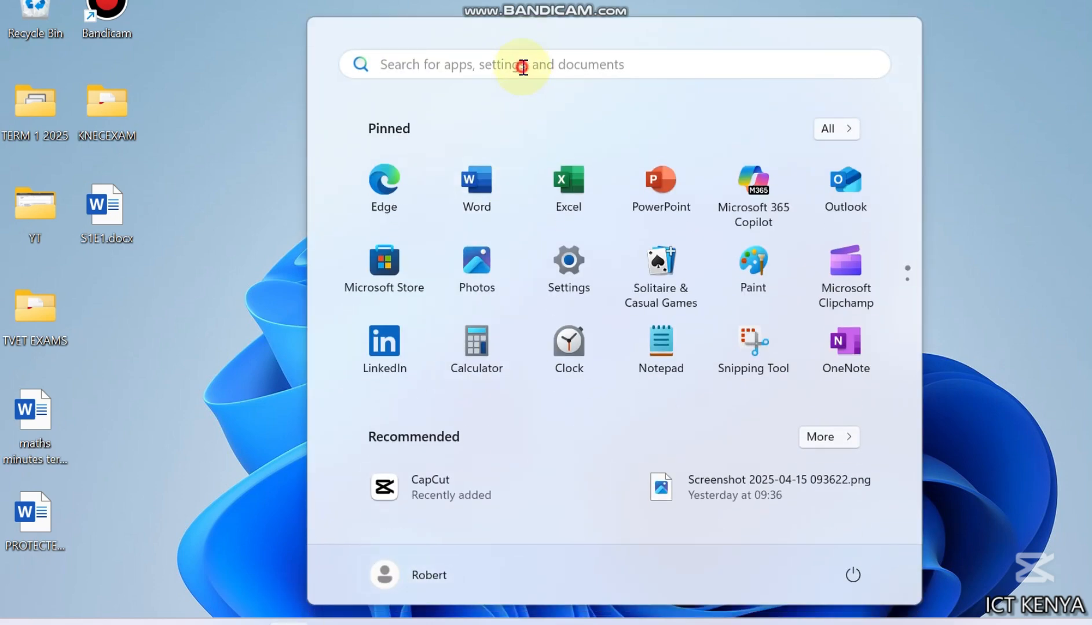
type("access")
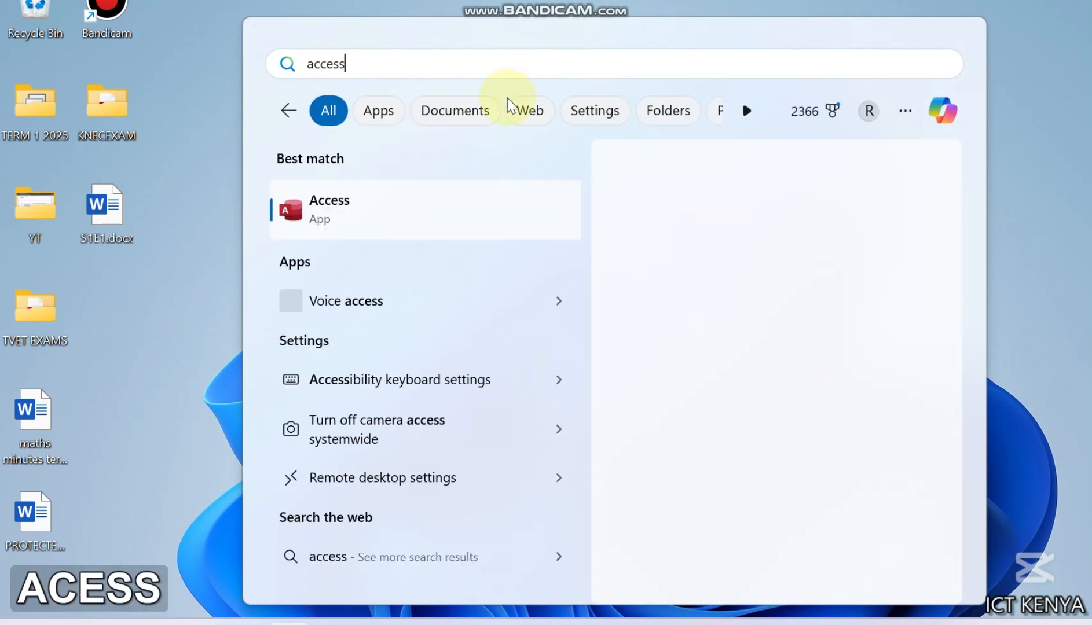
left_click(343, 226)
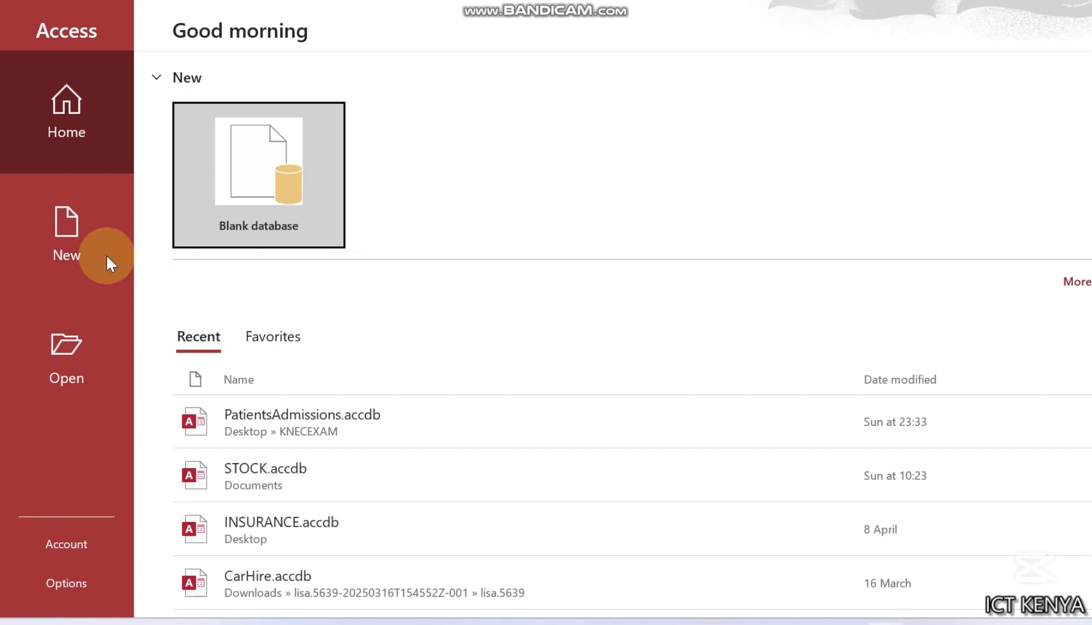
Start a new blank database and name its file "analysis", dismissing the Office licence notice
left_click(61, 254)
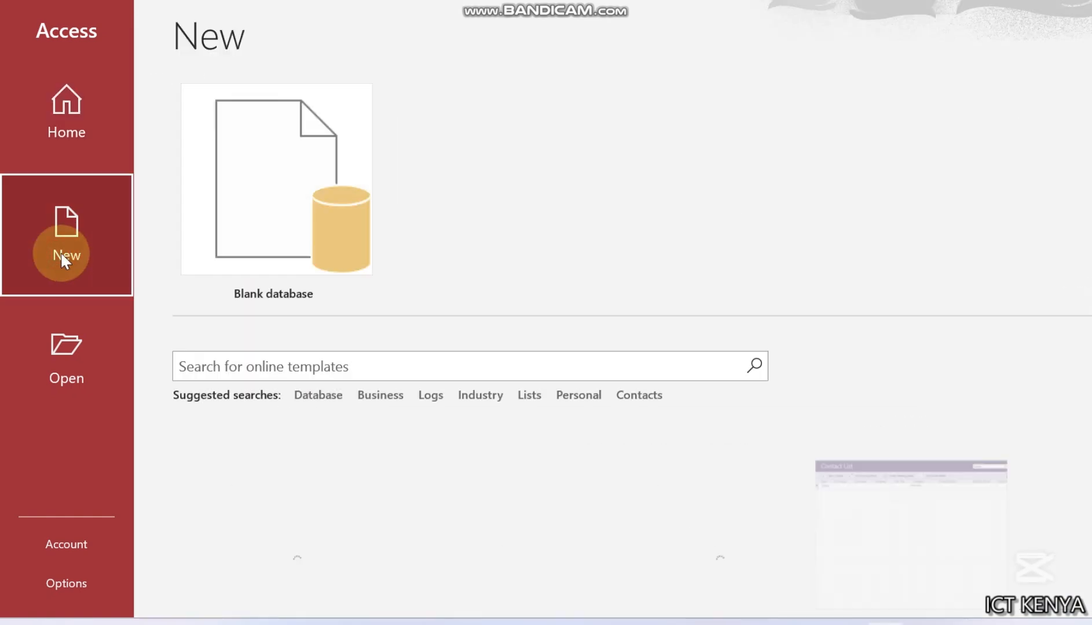
left_click(291, 227)
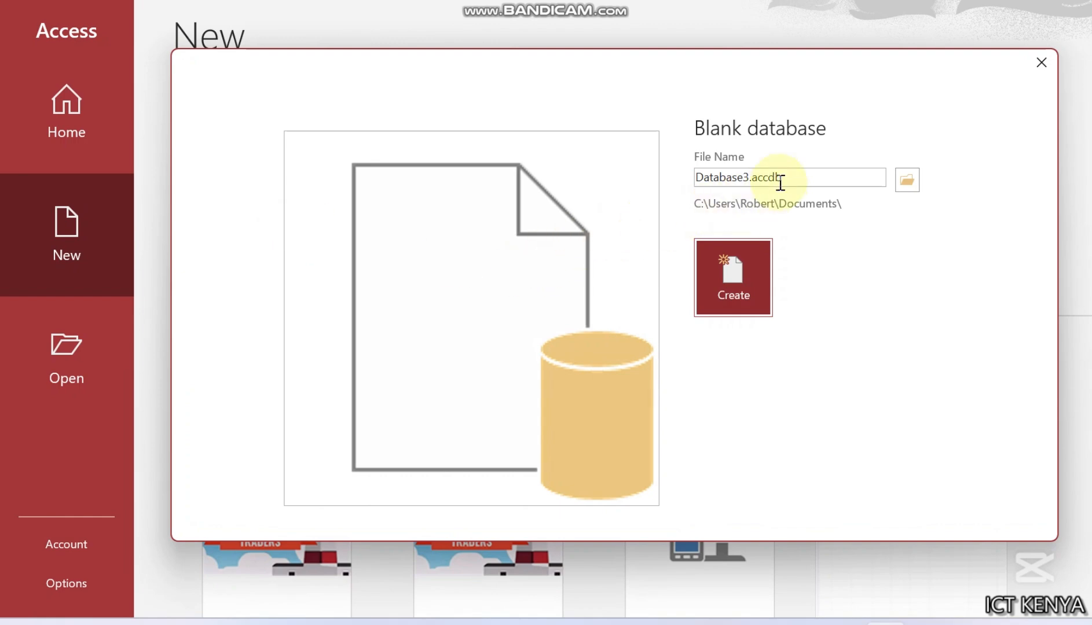
left_click(780, 182)
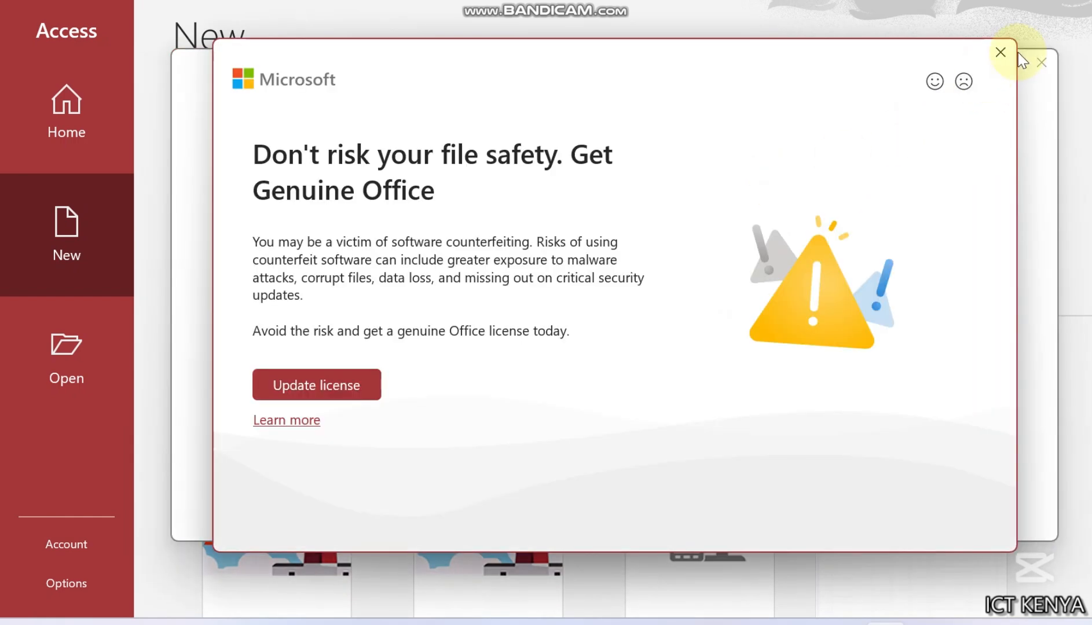
left_click(999, 53)
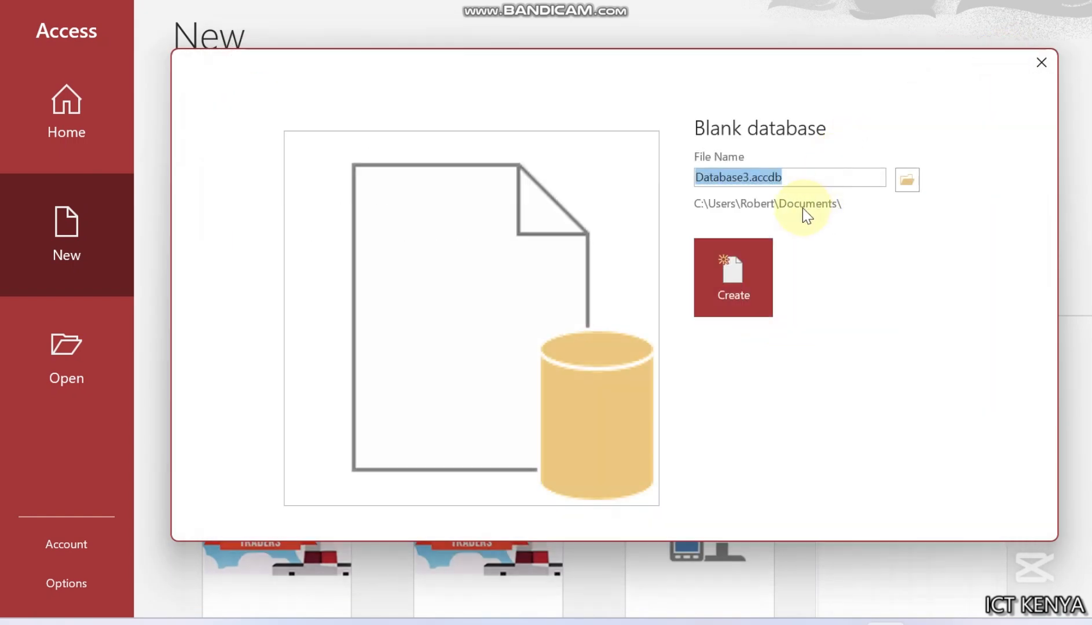
type("acc")
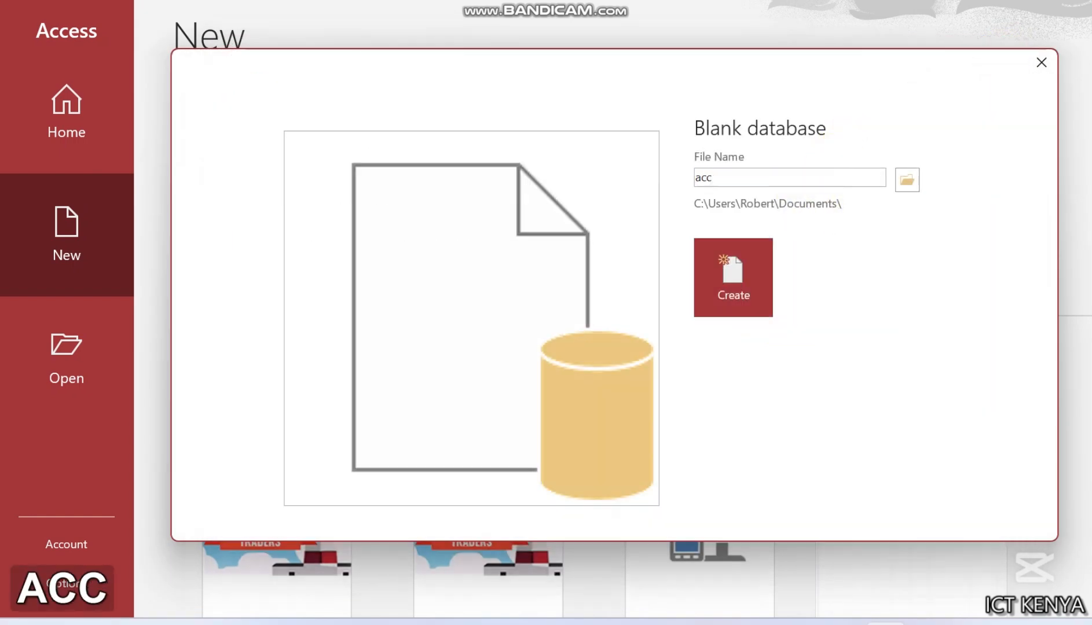
key("BackSpace")
key("BackSpace")
key("BackSpace")
type("analys")
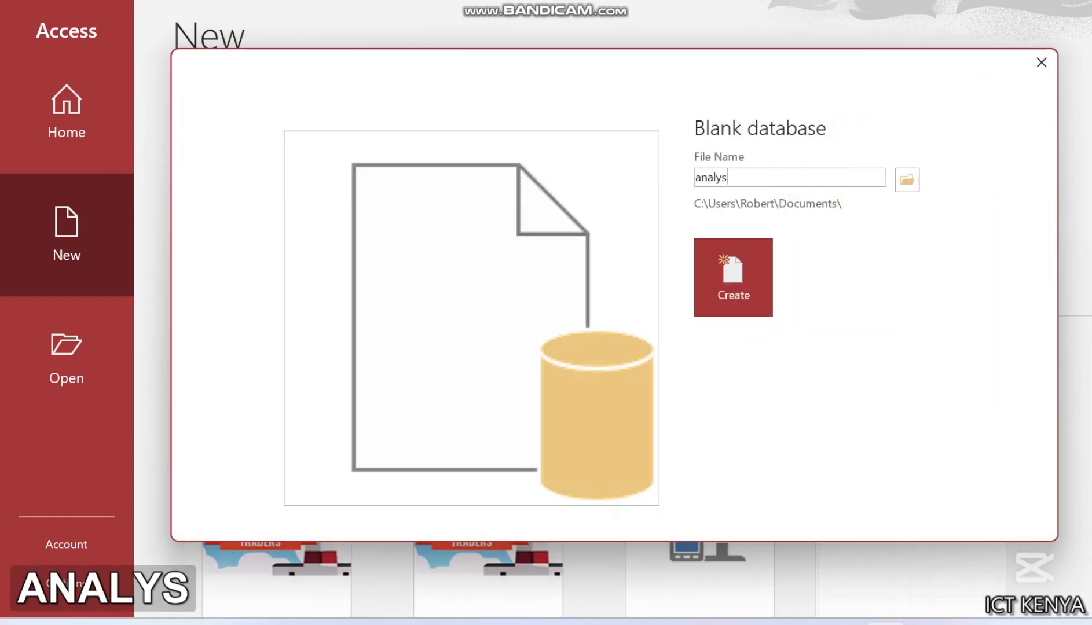
type("is")
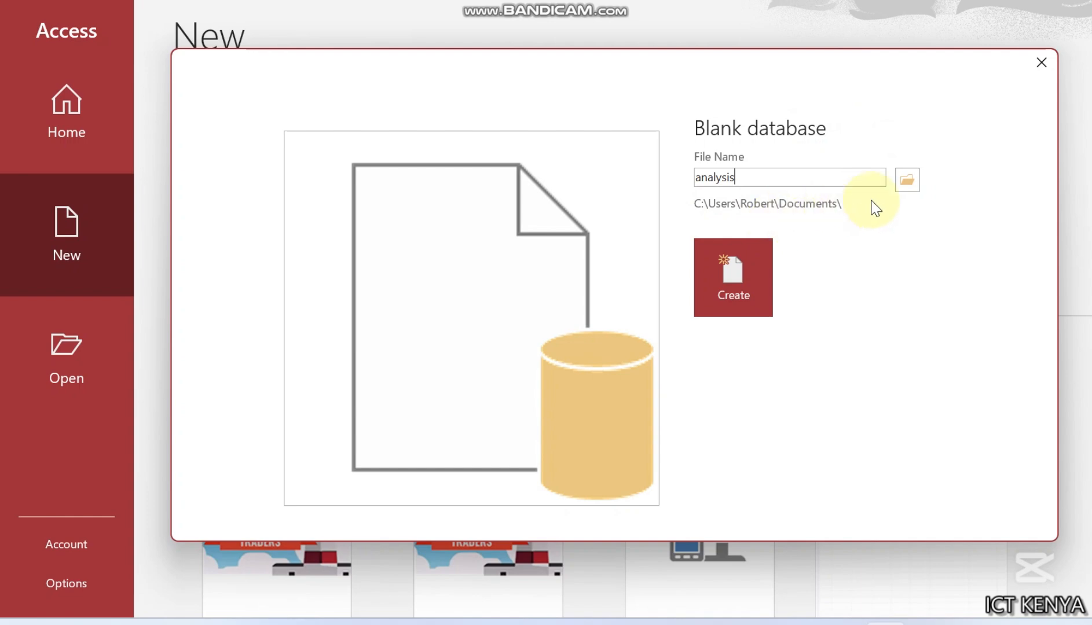
Create the database in the KNECEXAM folder on the Desktop and close its empty default table
left_click(905, 180)
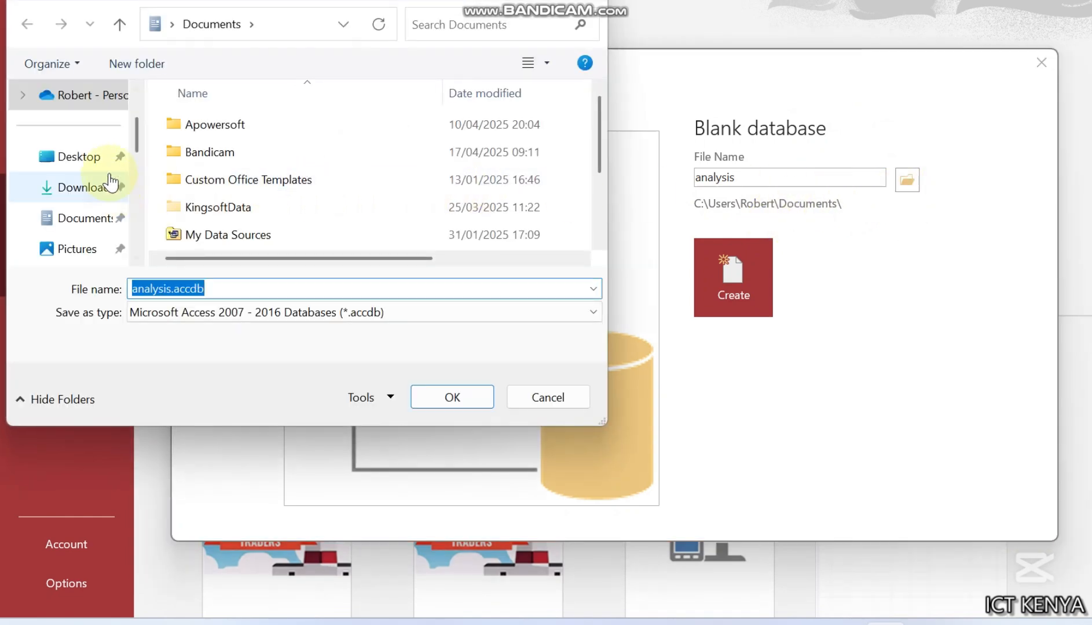
left_click(96, 166)
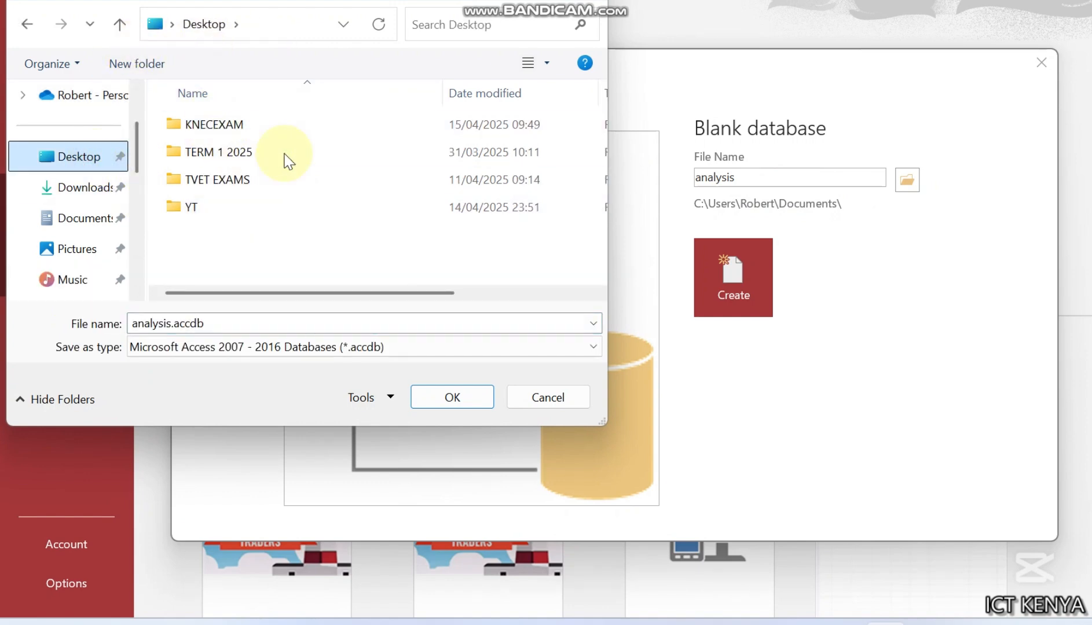
double_click(202, 131)
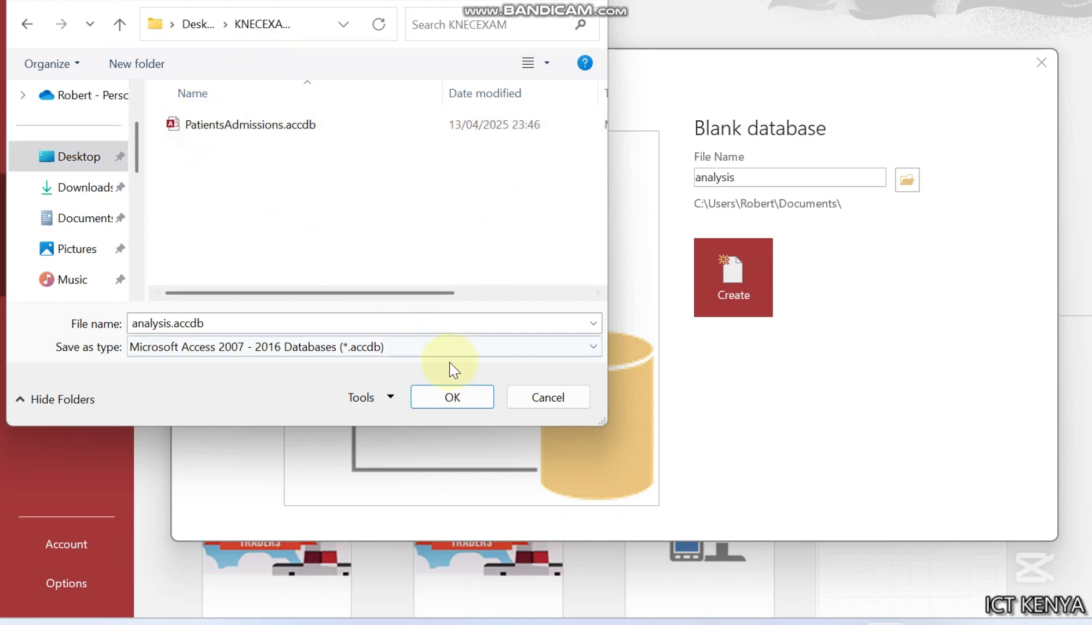
left_click(442, 395)
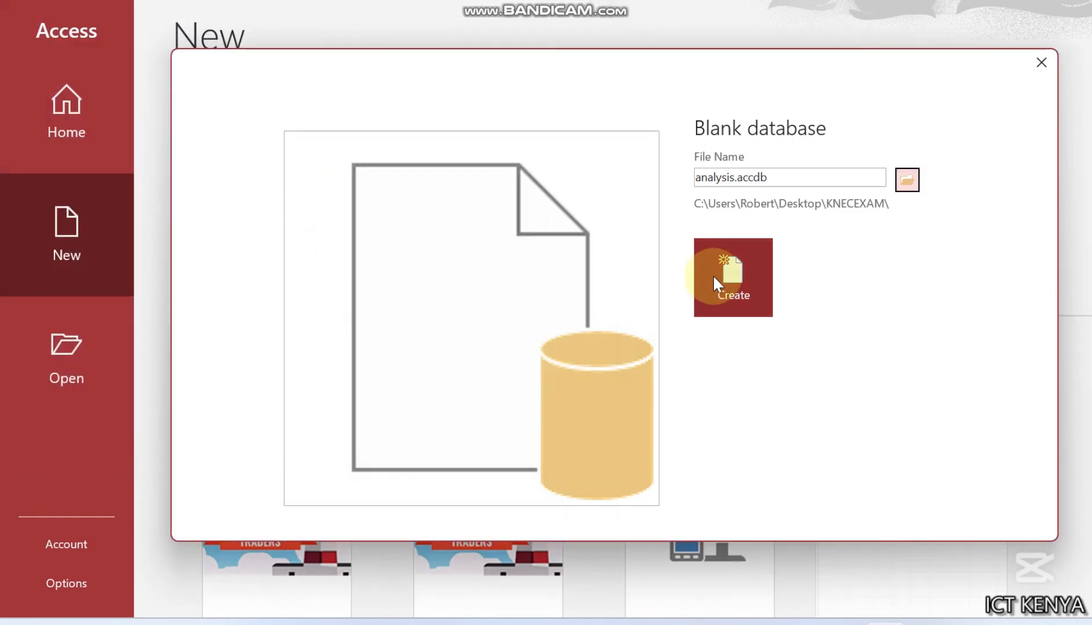
left_click(749, 258)
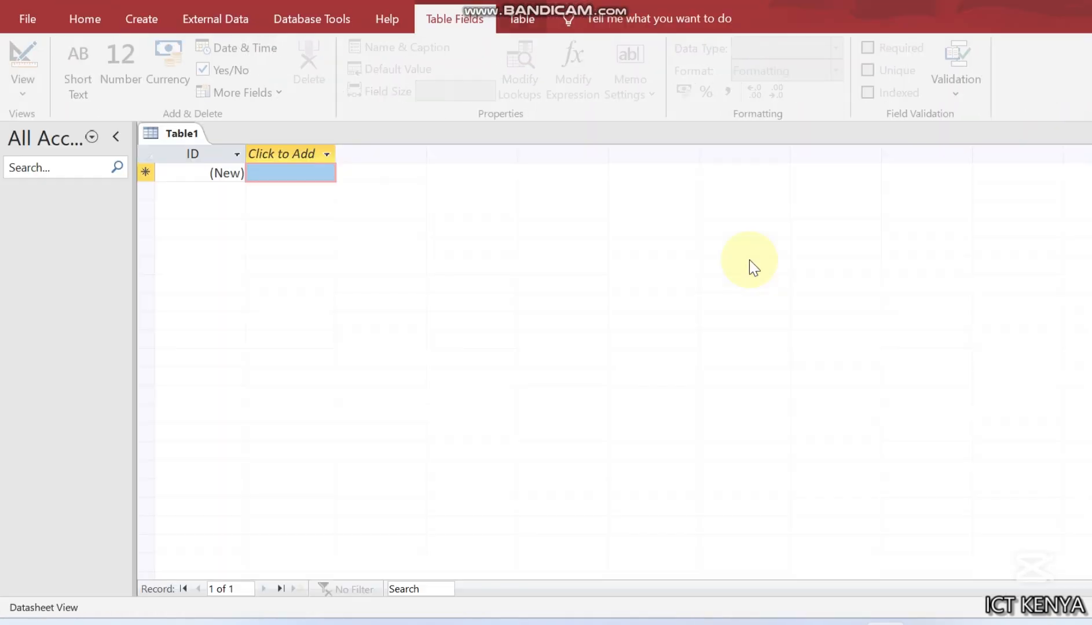
right_click(180, 138)
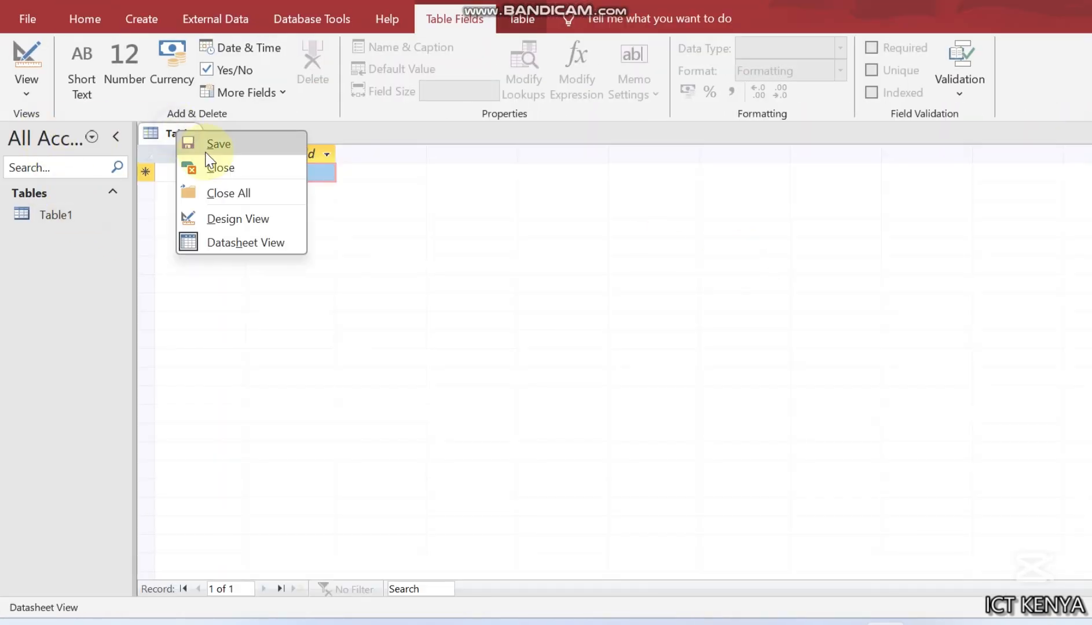
left_click(209, 163)
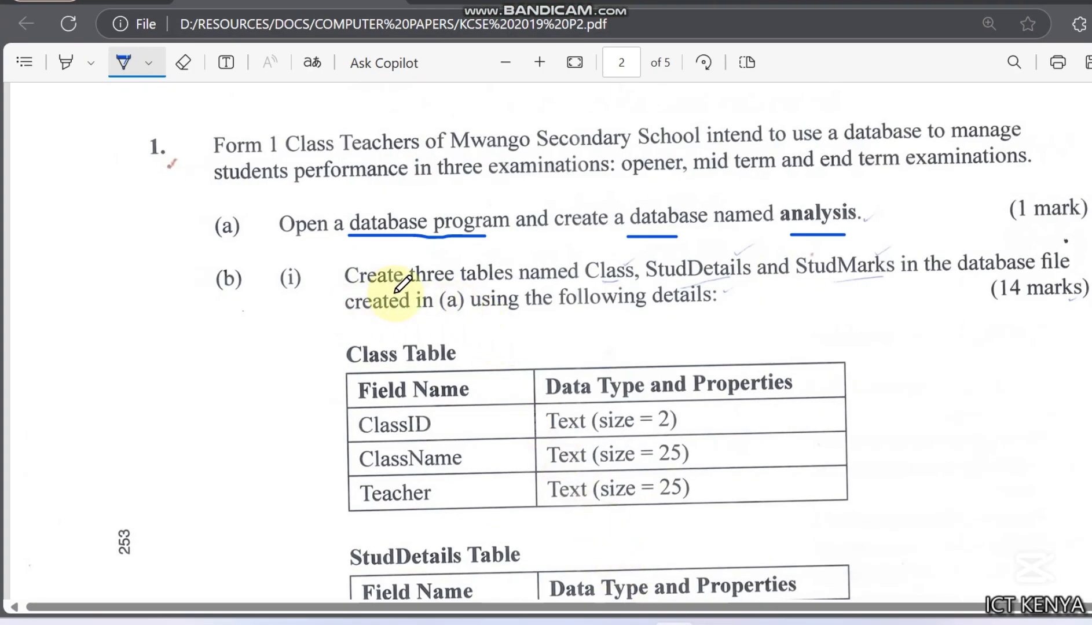
Underline "three tables", "Class", "StudDetails", "StudMarks" and "(a)" in question 1(b)(i) of the exam paper
left_click_drag(401, 292, 499, 292)
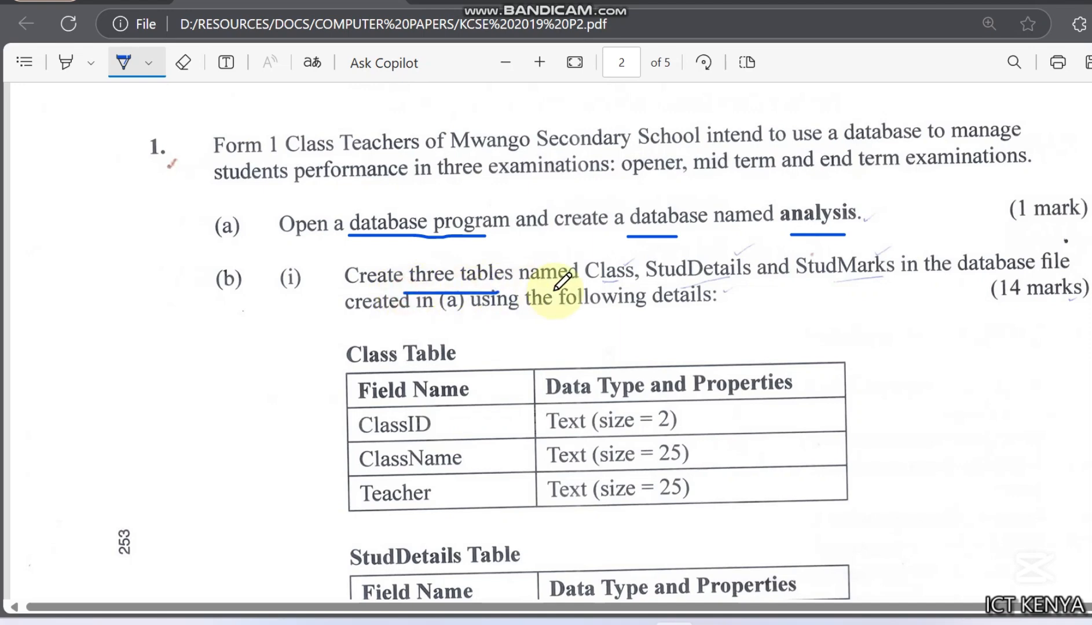
left_click_drag(601, 284, 618, 283)
left_click_drag(707, 284, 730, 282)
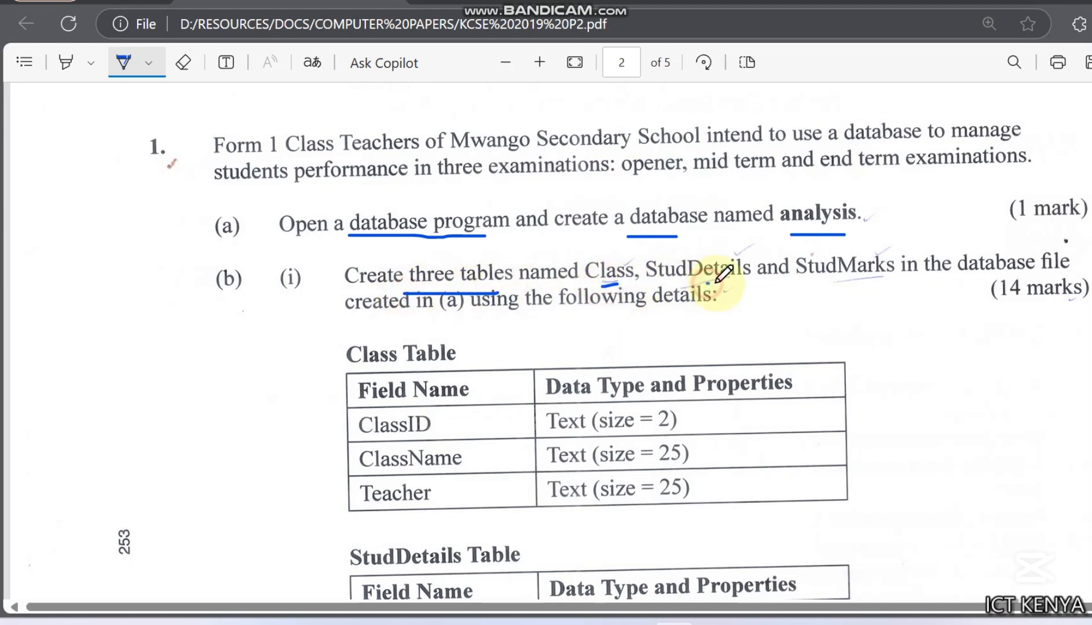
left_click_drag(864, 279, 874, 280)
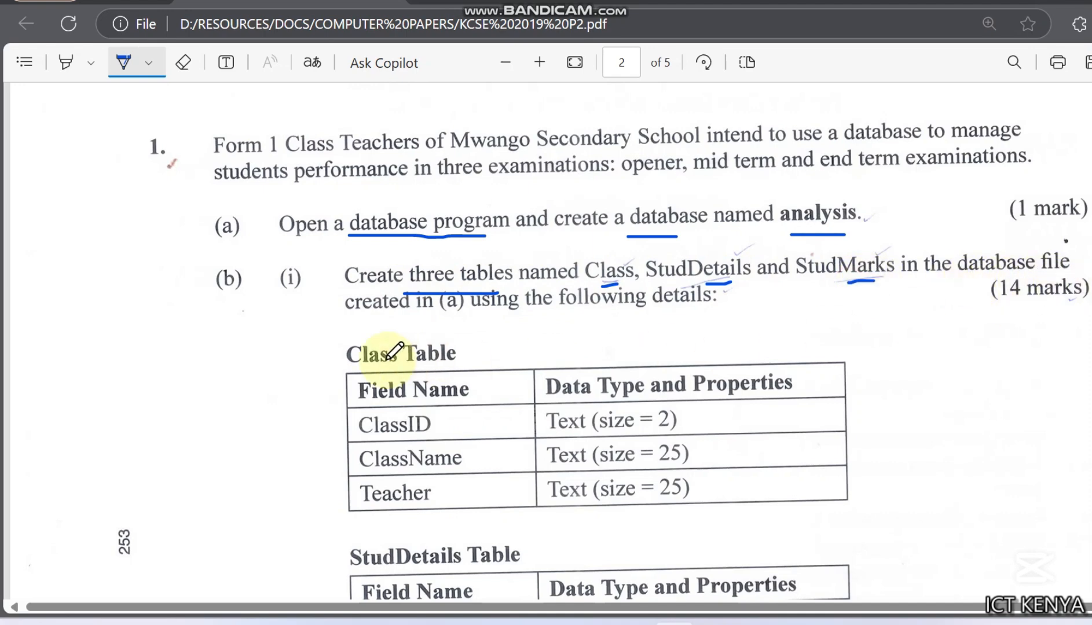
left_click_drag(447, 325, 462, 325)
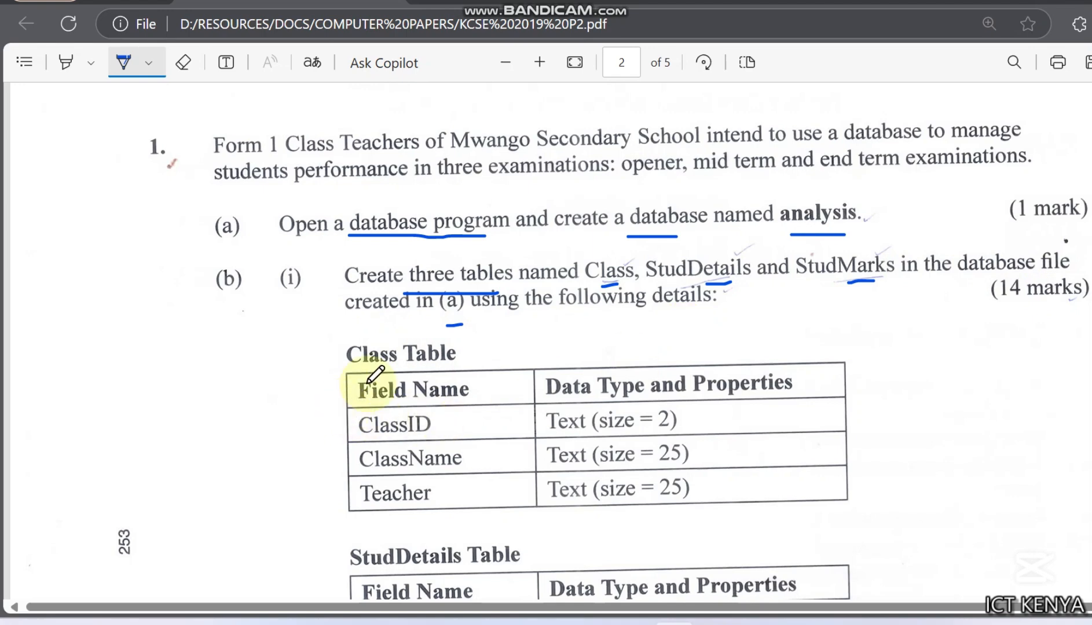
scroll(365, 356, "down", 3)
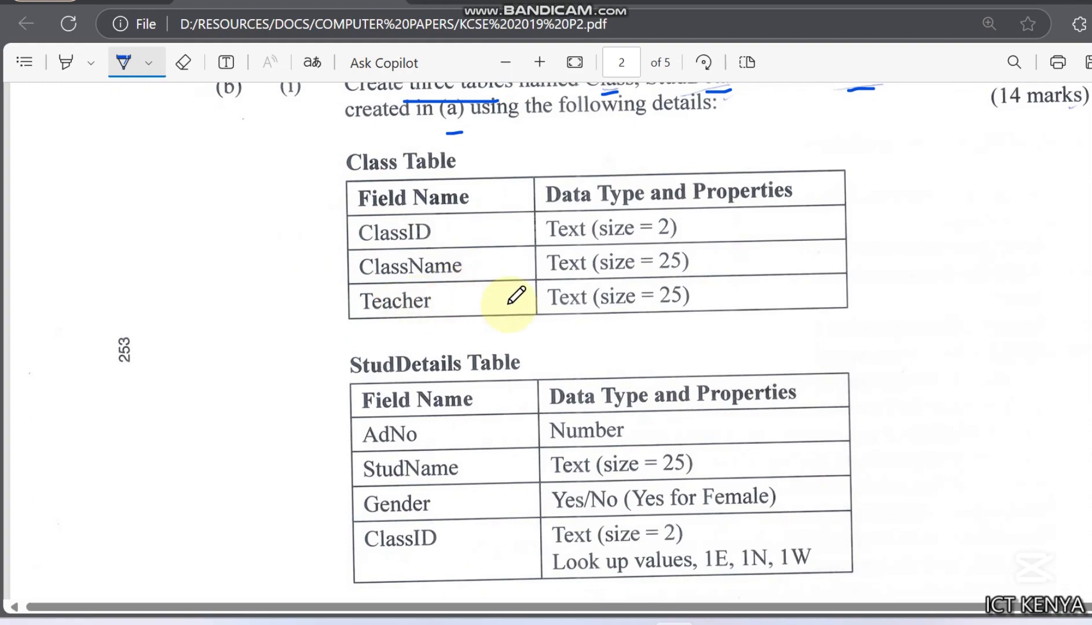
Switch to Access, start a new table in Design view and add a field named ClassID
left_click(886, 624)
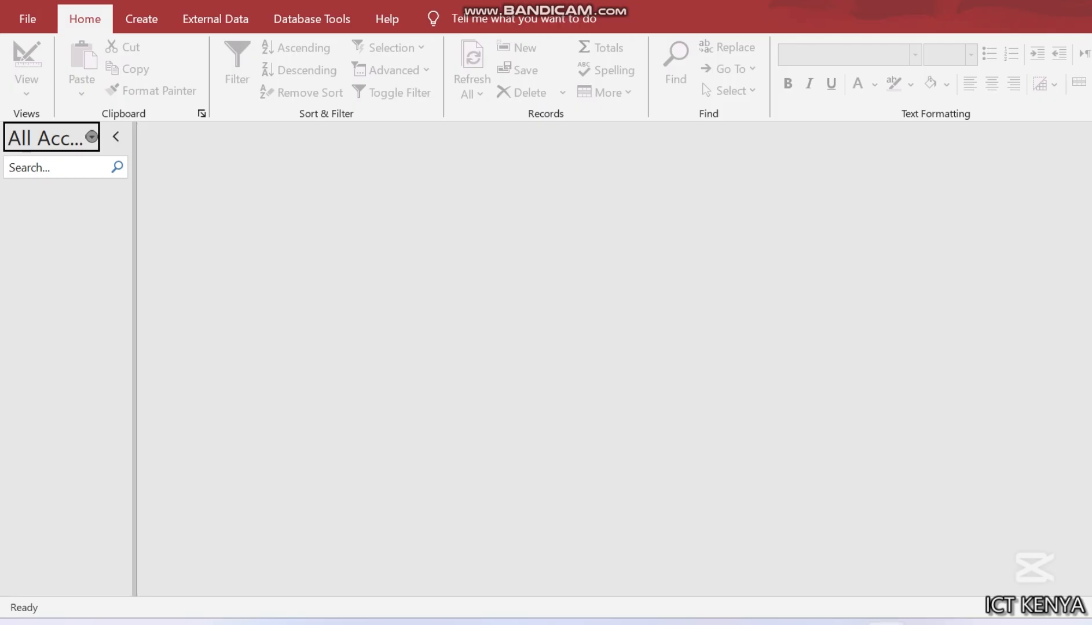
left_click(142, 19)
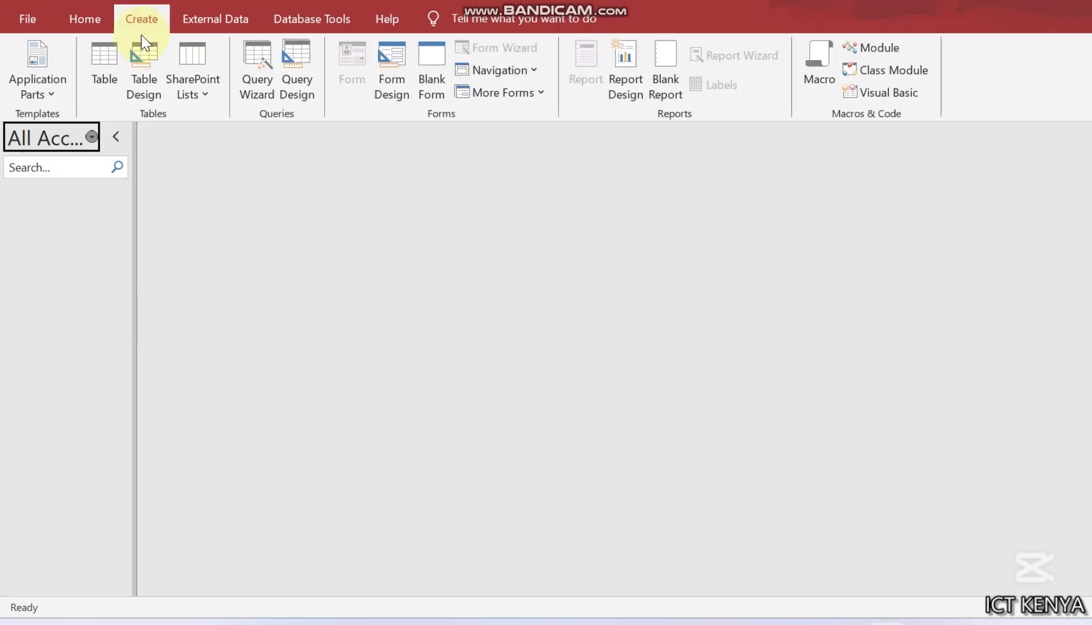
left_click(141, 58)
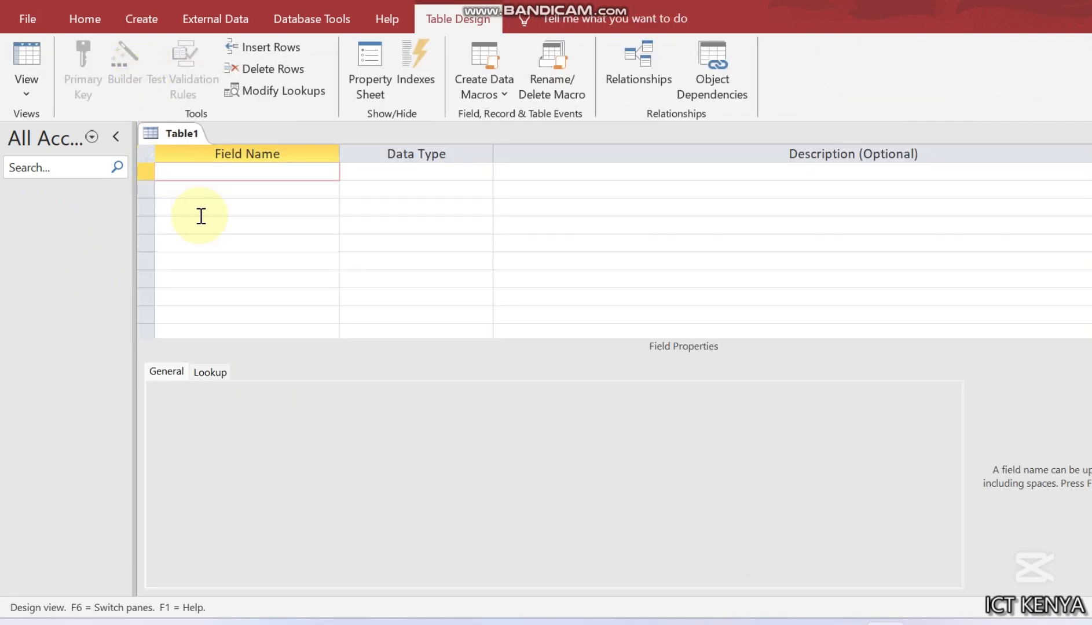
type("ClassId")
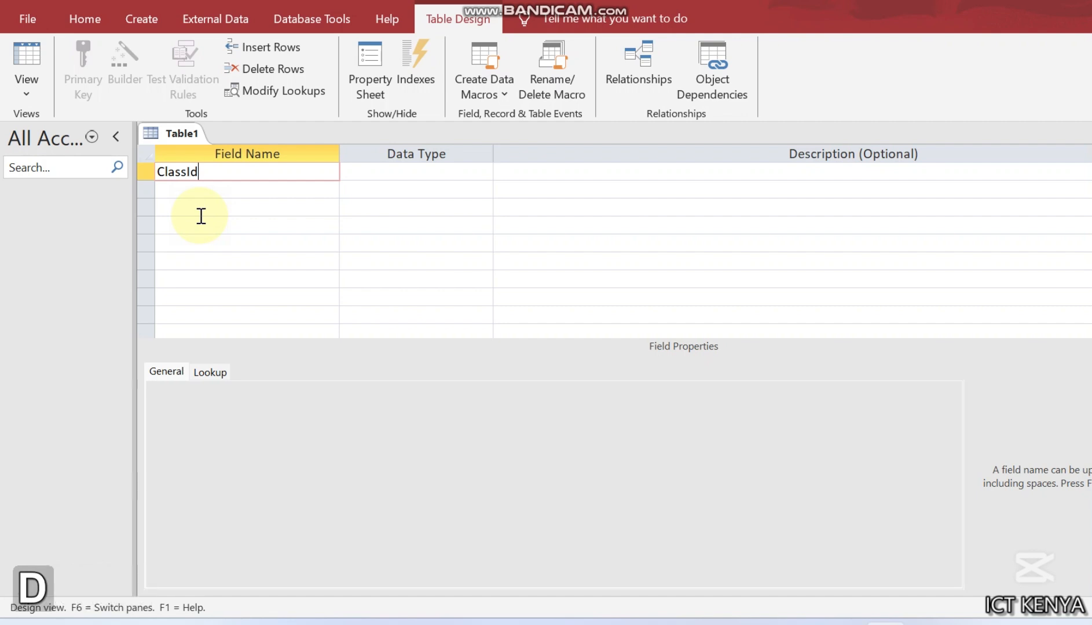
key("BackSpace")
key("BackSpace")
type("ID")
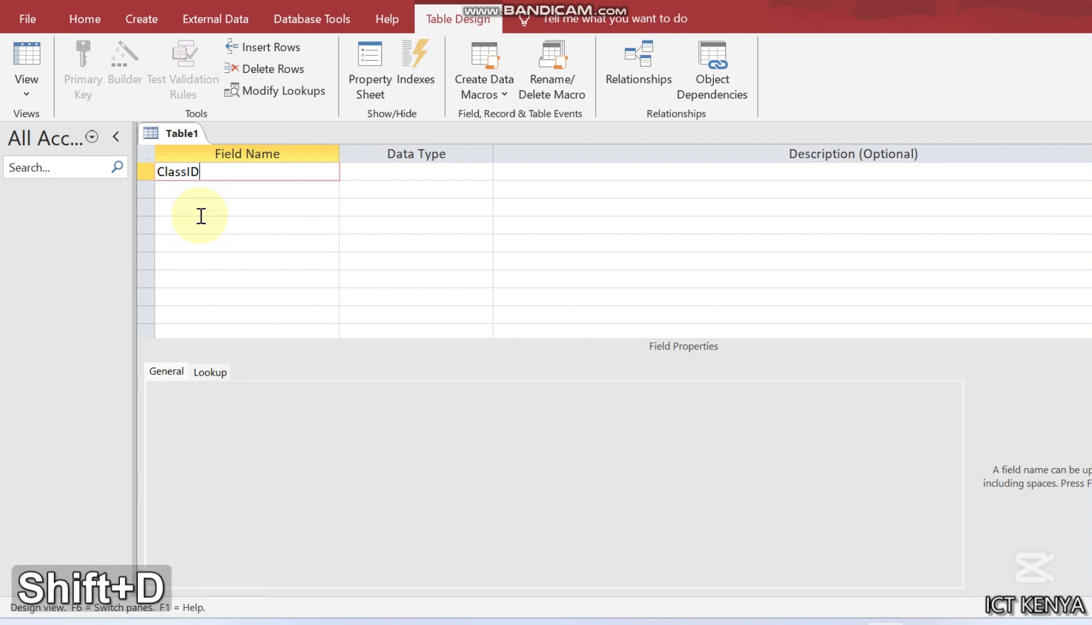
key("Down")
Add the fields ClassName and Teacher below ClassID with the Short Text data type
type("Clas")
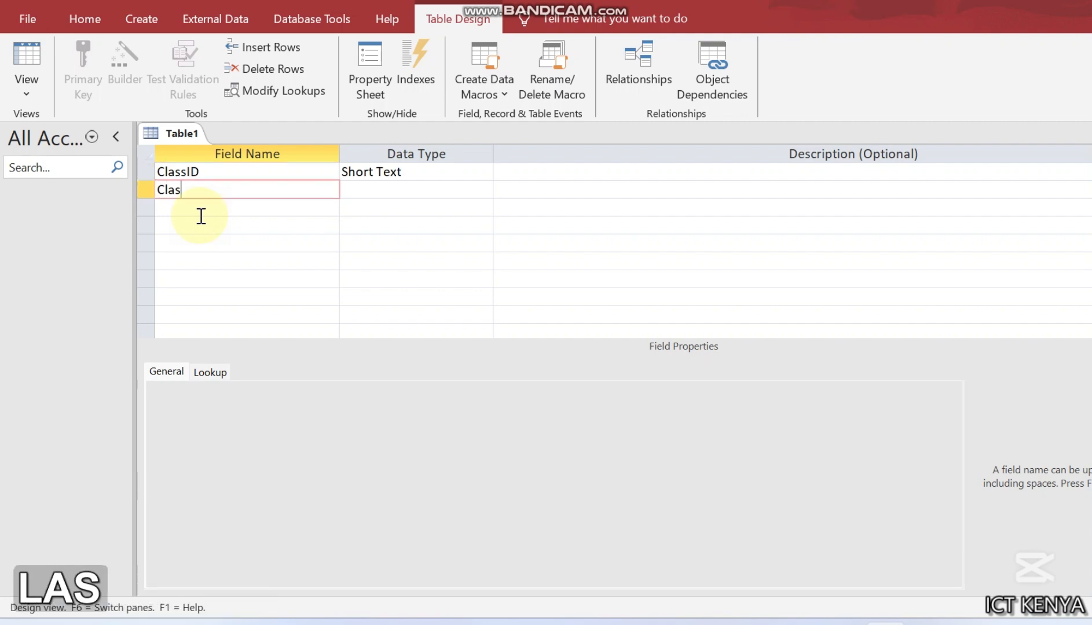
type("sName")
key("Down")
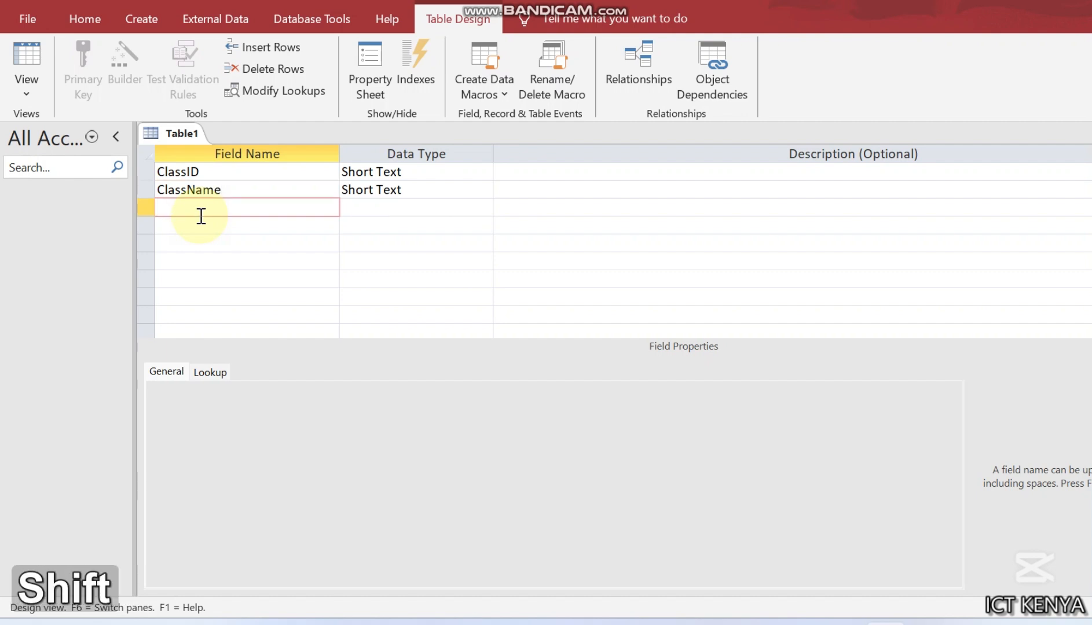
type("Teacher")
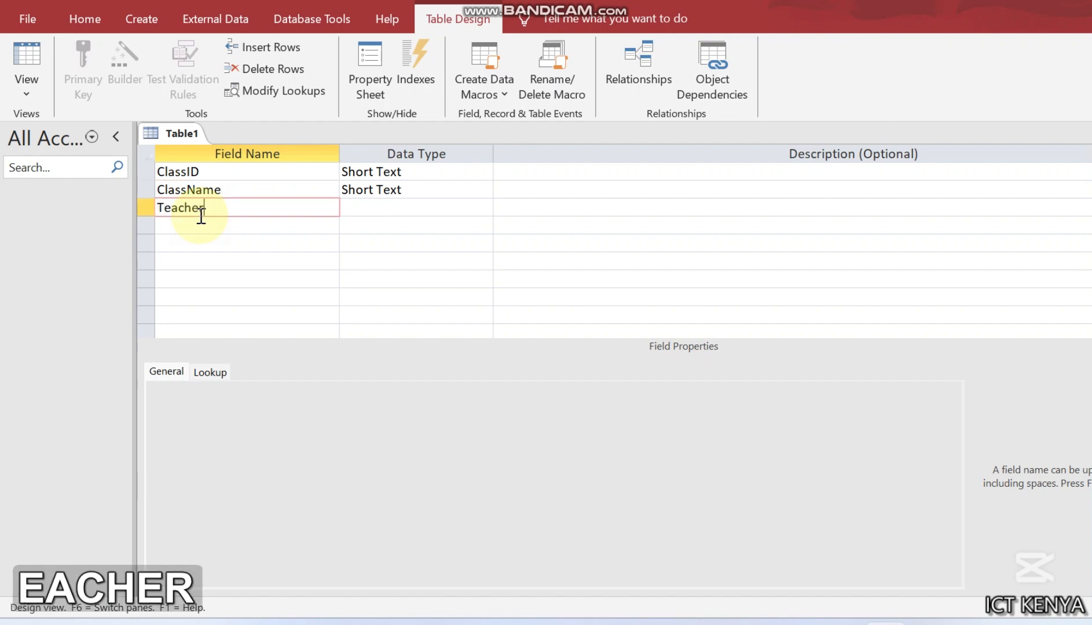
key("Right")
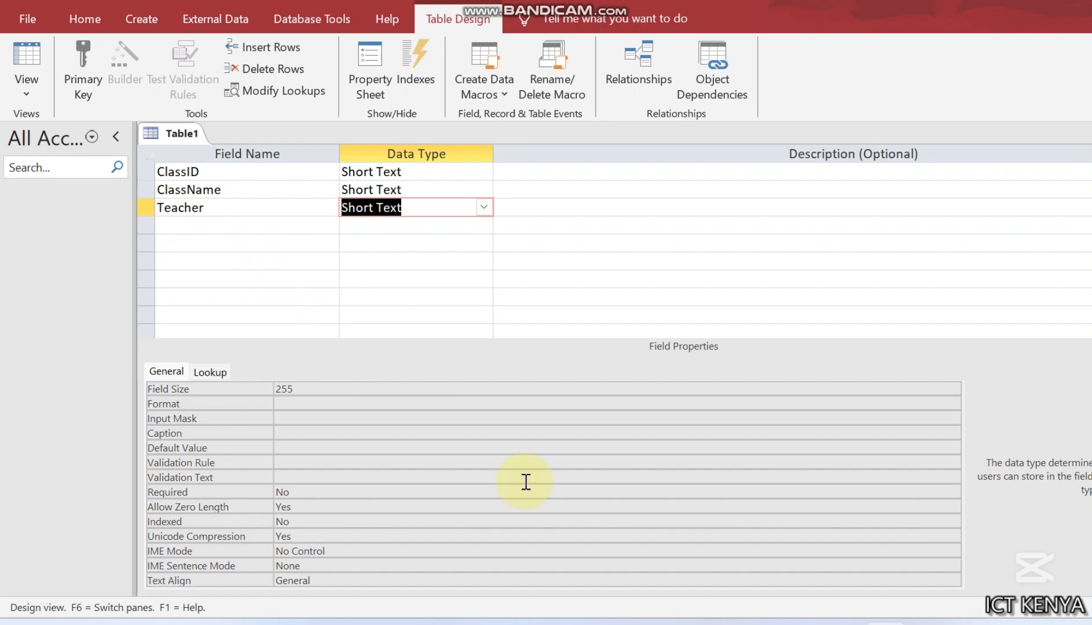
Compare the data types of ClassID, ClassName and Teacher with the Class Table specification in the exam paper
left_click(674, 623)
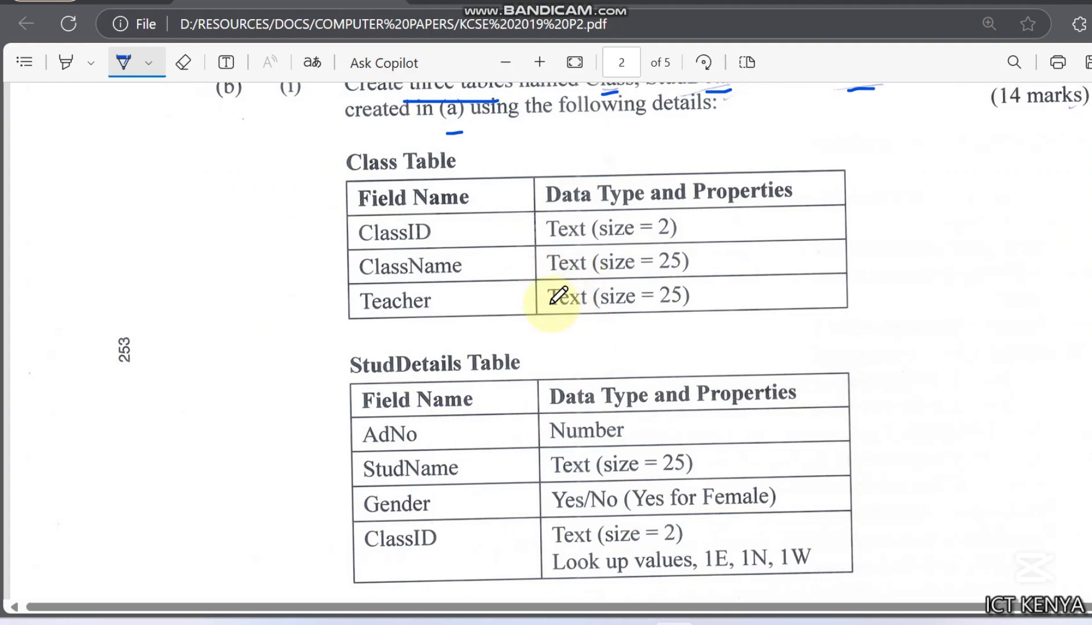
left_click(882, 624)
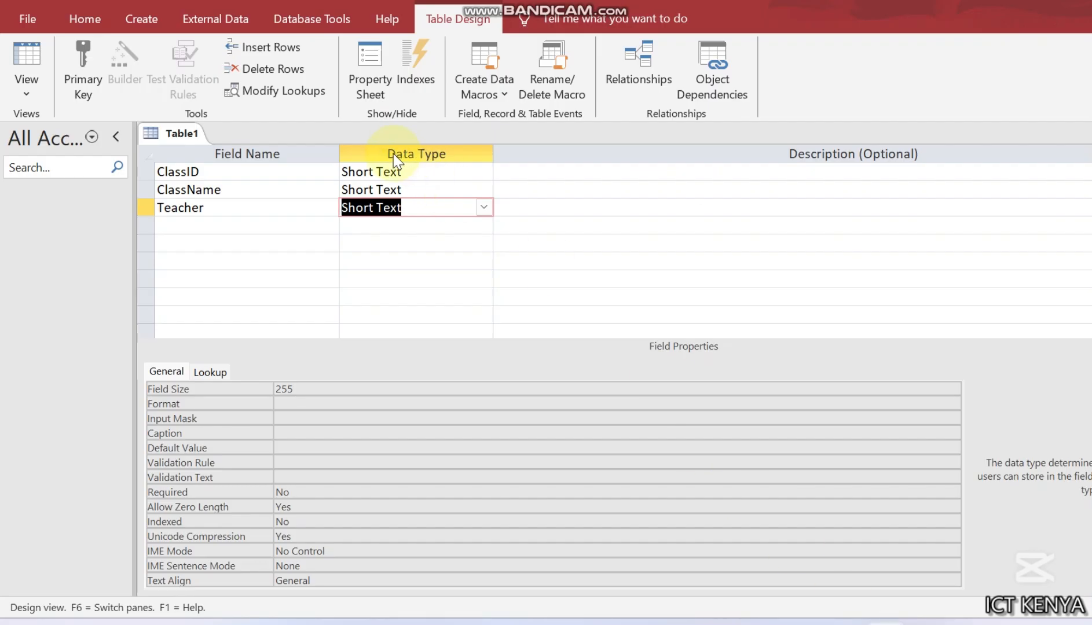
left_click(389, 172)
left_click(390, 189)
left_click(390, 206)
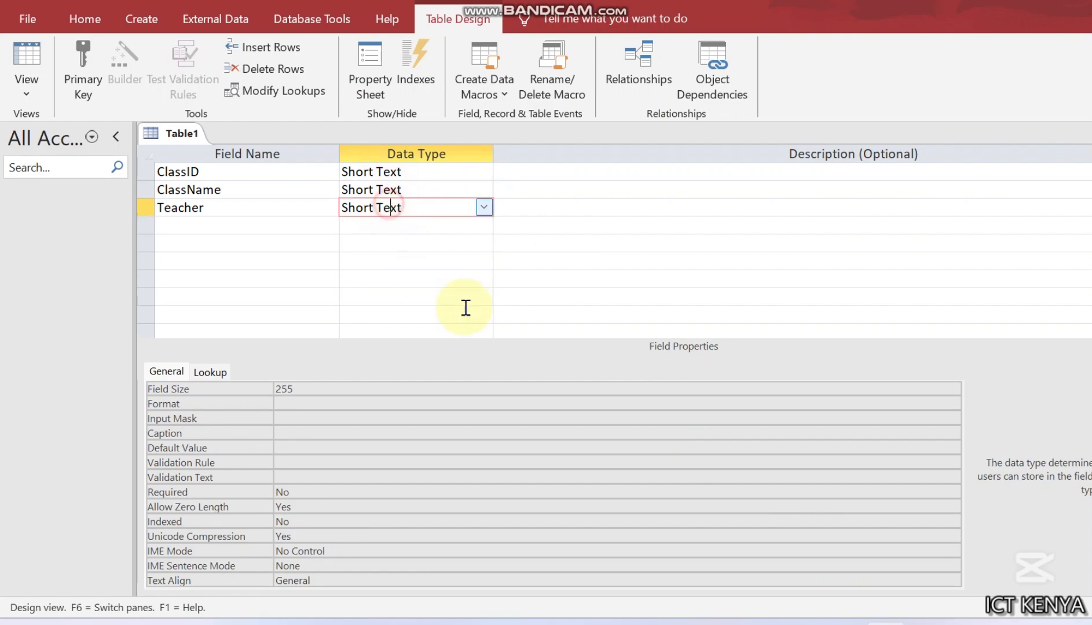
left_click(666, 624)
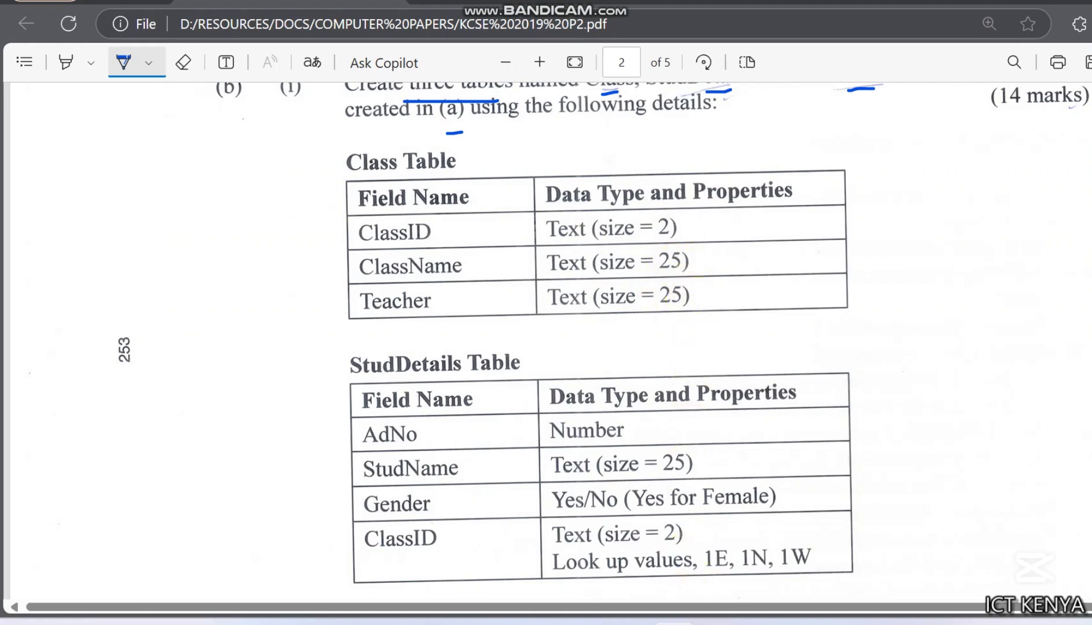
left_click(885, 623)
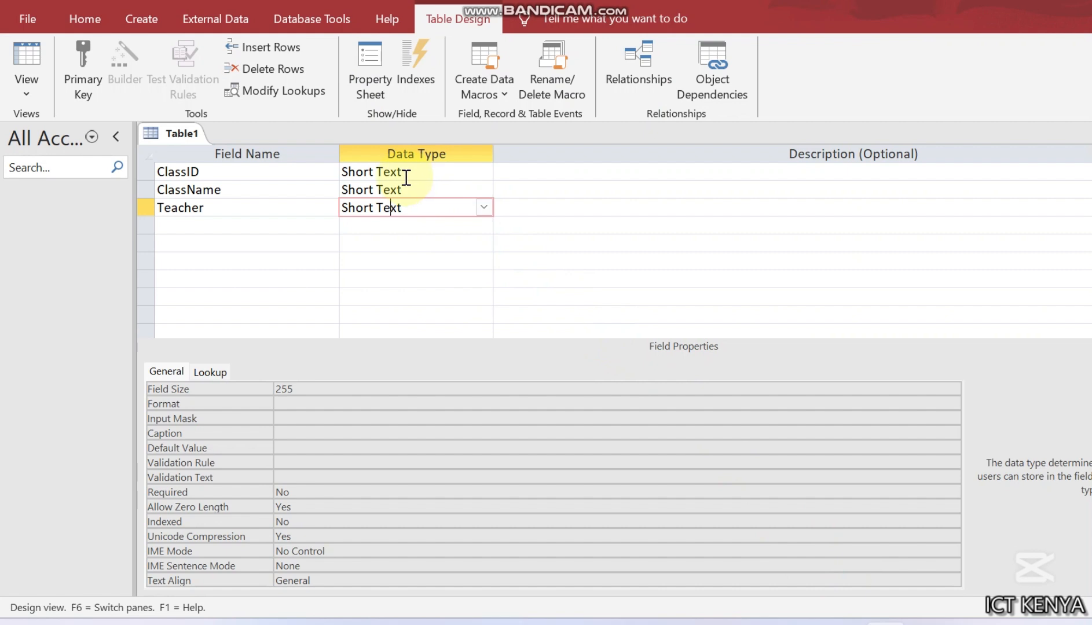
Set the field size of ClassID to 2
left_click(405, 176)
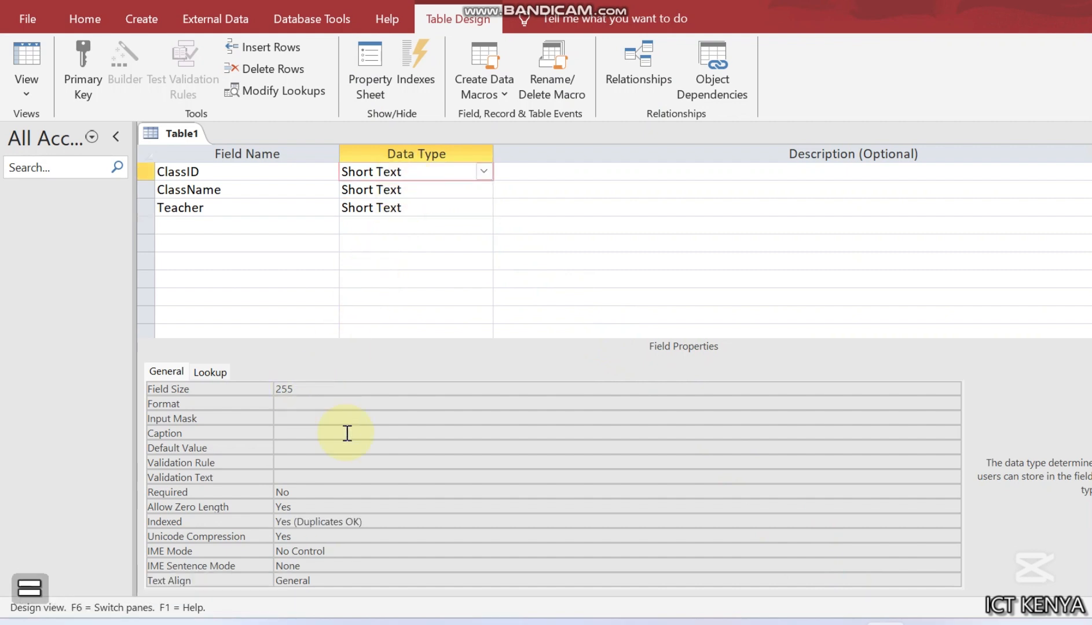
key("super+plus")
left_click(310, 400)
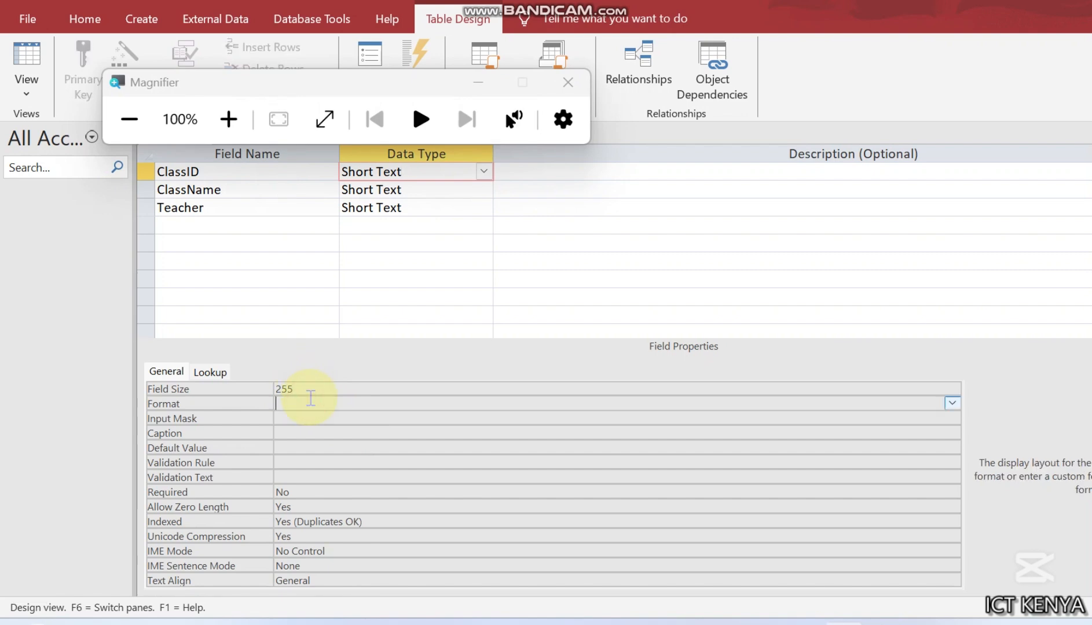
left_click(315, 389)
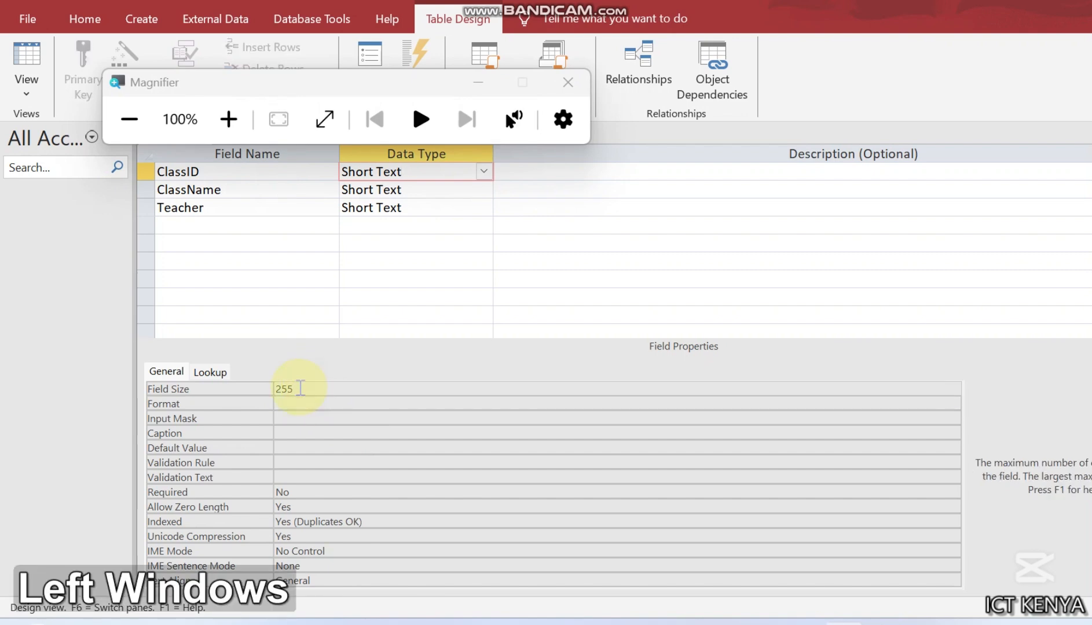
key("super+plus")
key("BackSpace")
key("BackSpace")
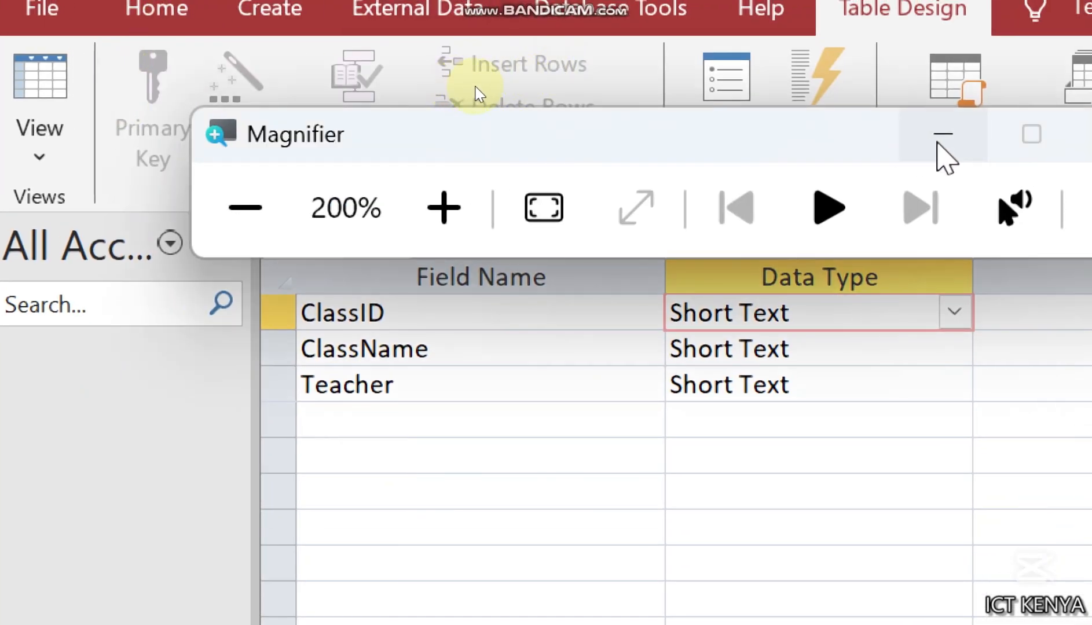
left_click(943, 134)
Set the field size of both ClassName and Teacher to 25
left_click(837, 354)
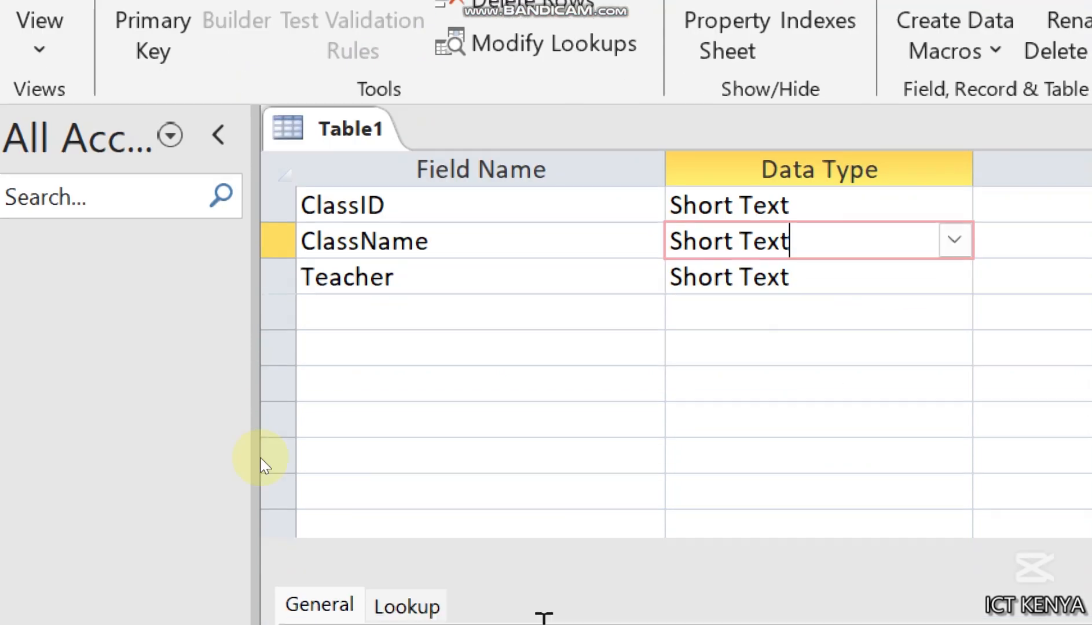
left_click(596, 220)
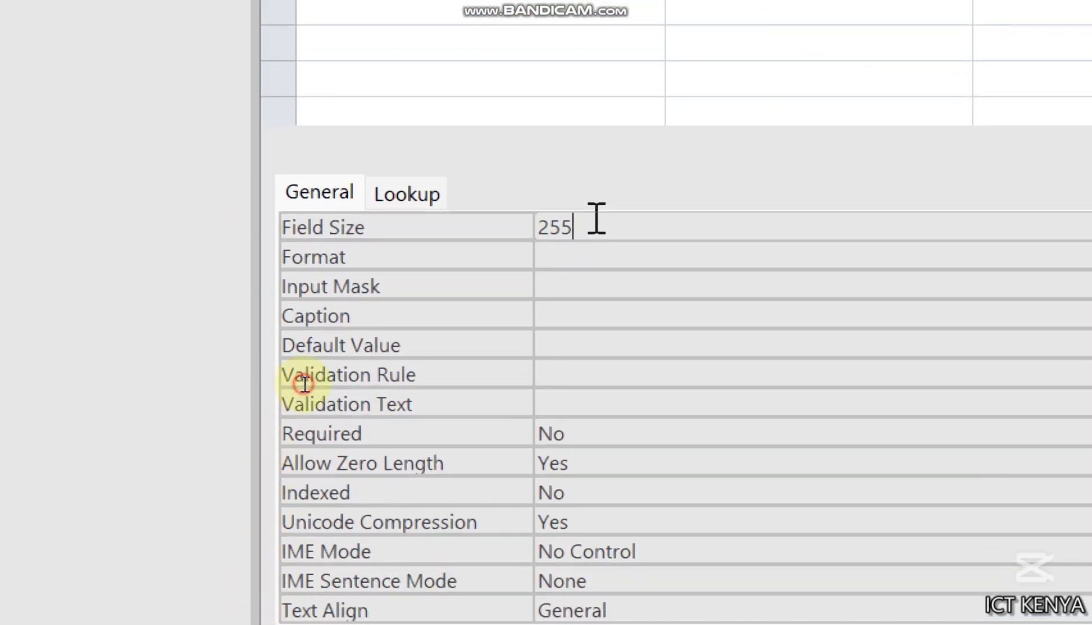
key("BackSpace")
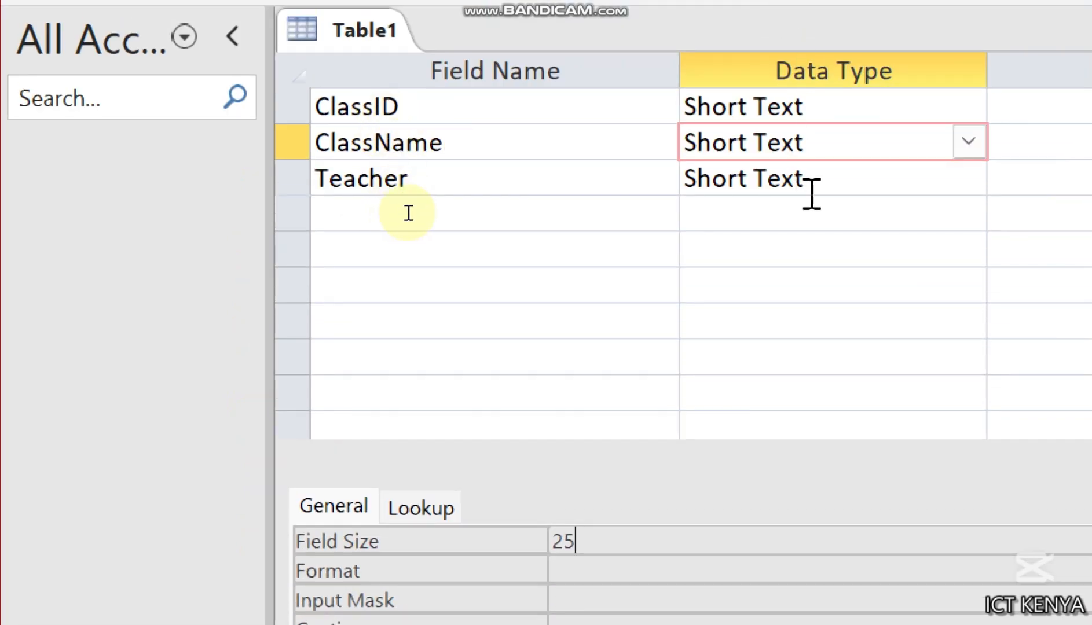
left_click(826, 179)
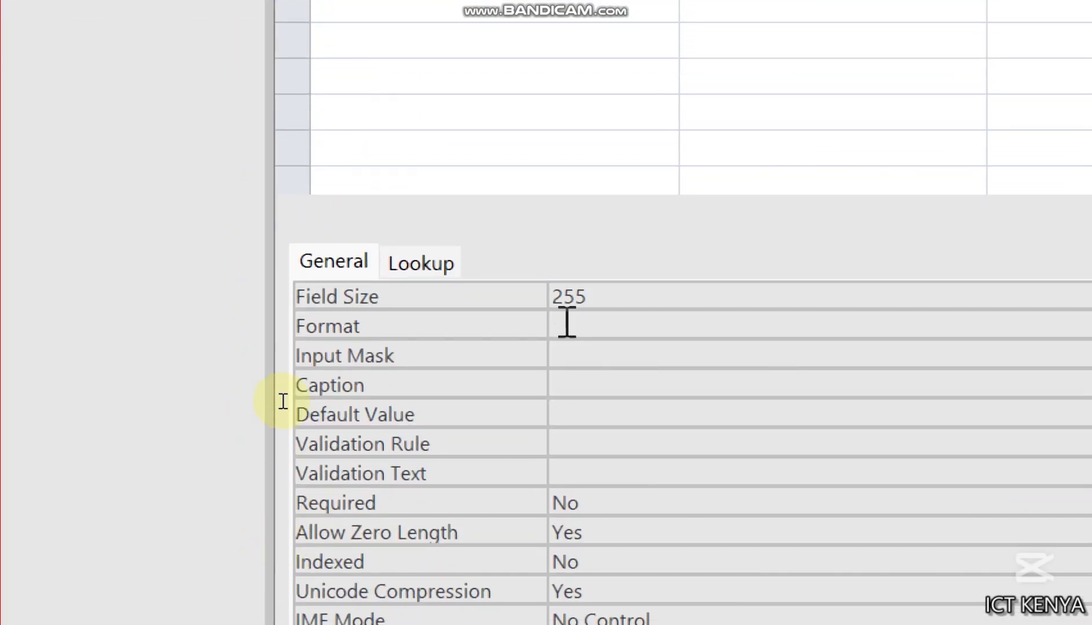
left_click(627, 287)
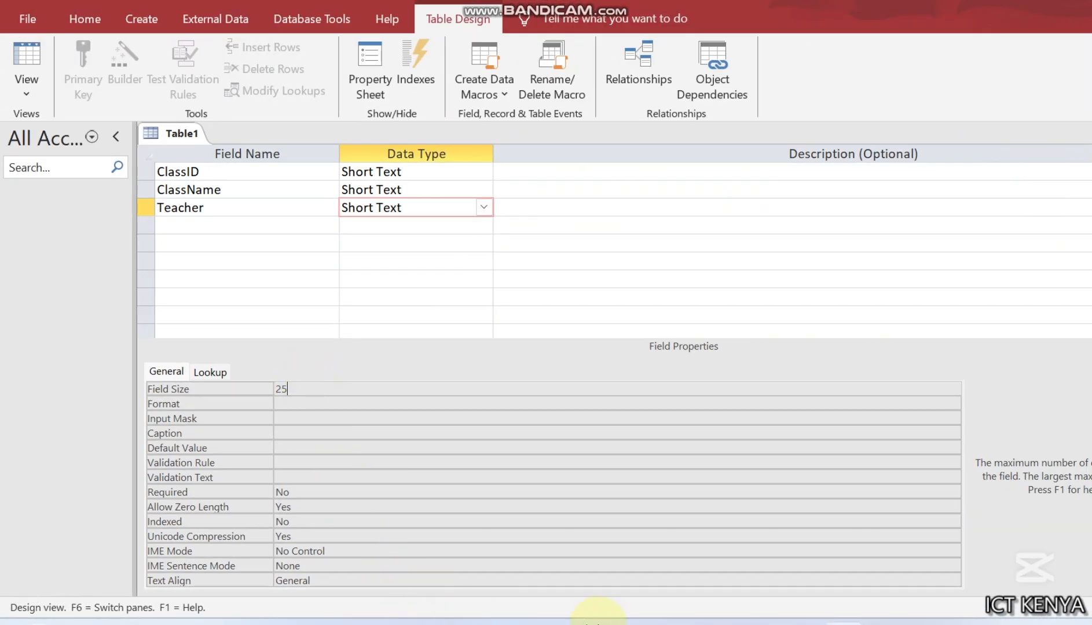
Switch to the exam paper and review the table specifications and the sample Class and StudDetails records
left_click(632, 624)
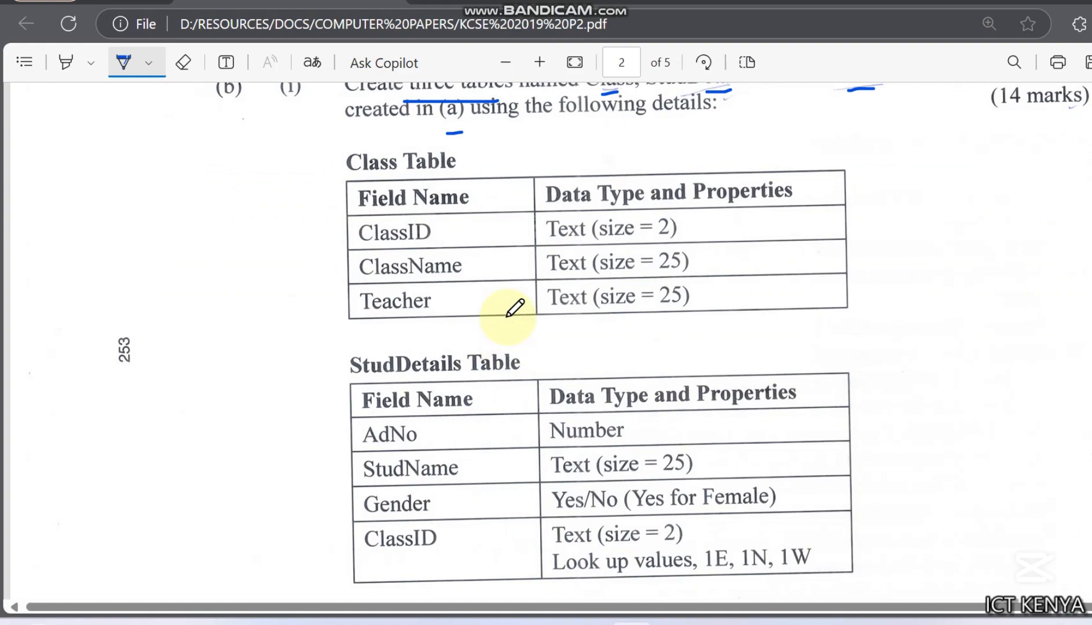
scroll(514, 309, "down", 10)
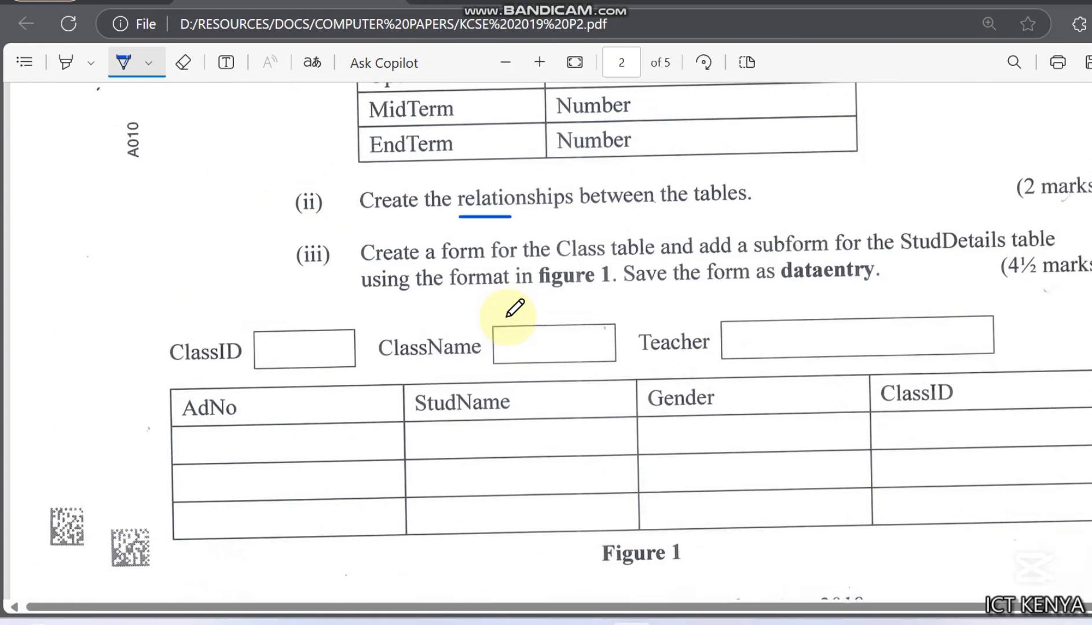
scroll(514, 309, "up", 5)
scroll(514, 309, "up", 5)
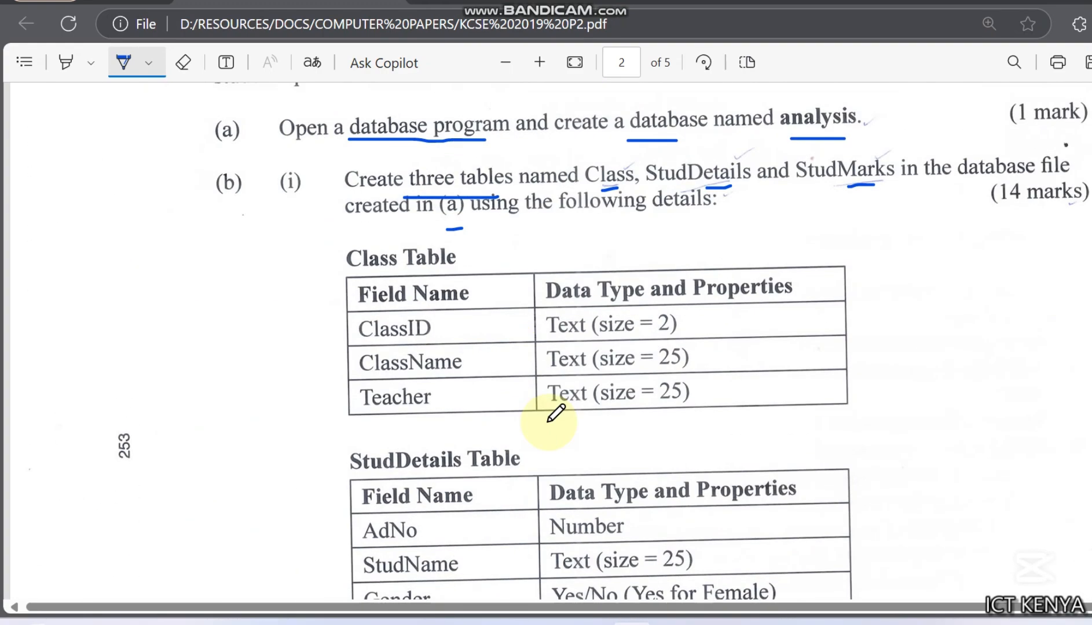
scroll(548, 422, "down", 15)
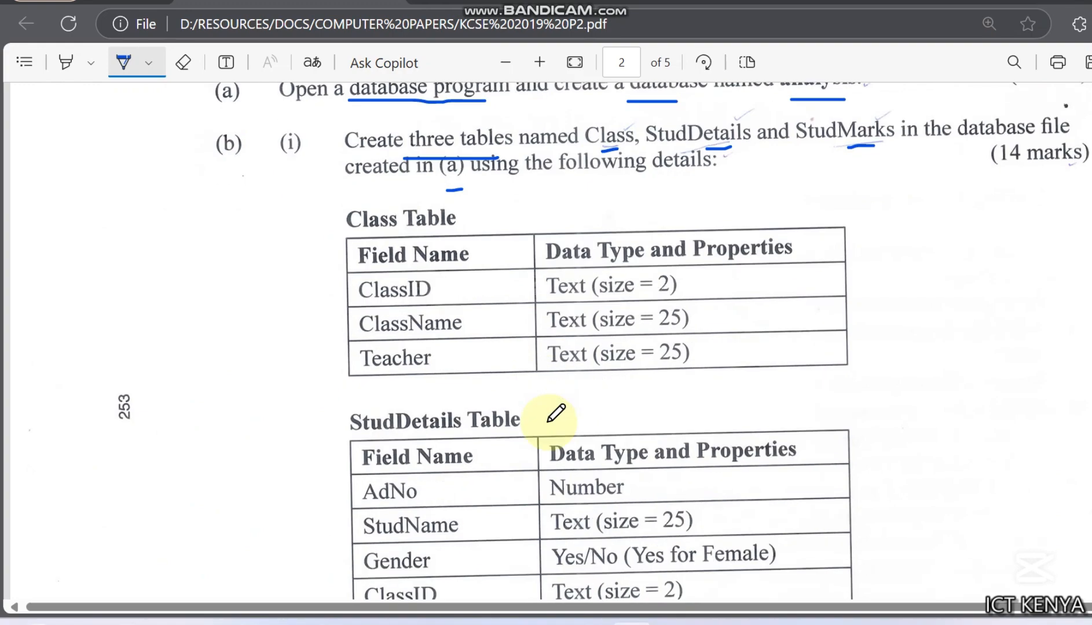
scroll(548, 422, "down", 3)
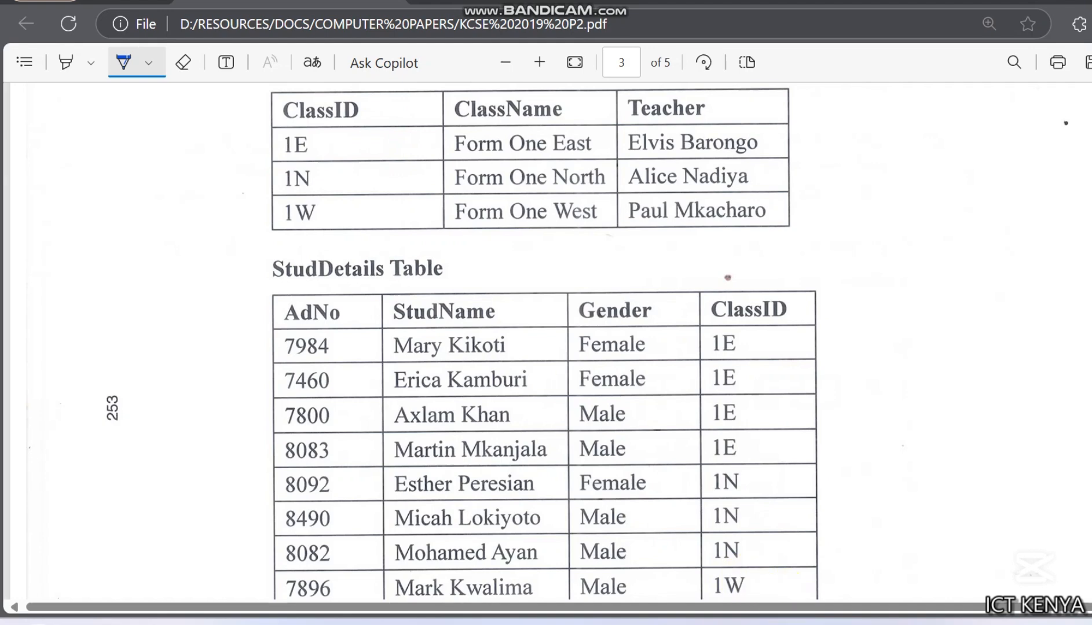
Switch back to Access and make ClassID the primary key of the table
key("alt+Tab")
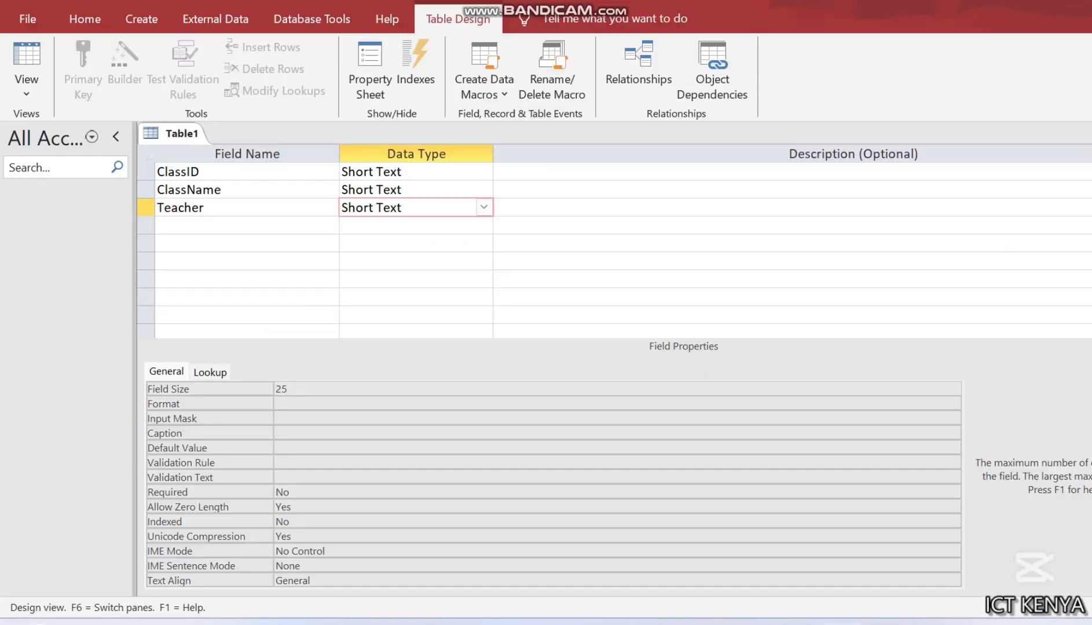
left_click(174, 174)
right_click(176, 175)
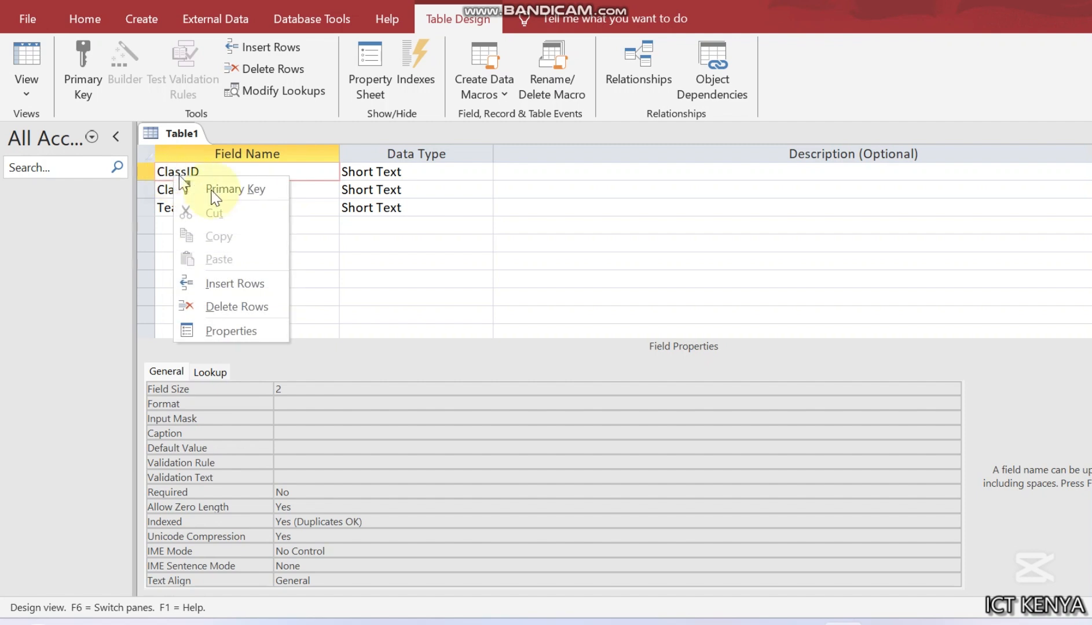
left_click(213, 189)
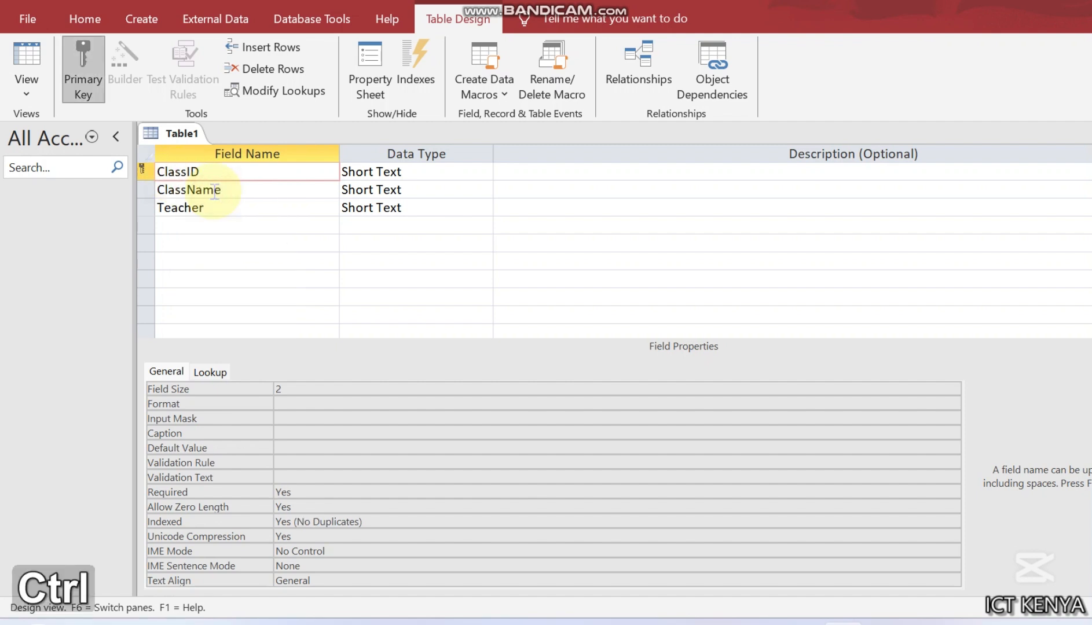
Save the table as Class and close it
key("ctrl+s")
type("Class")
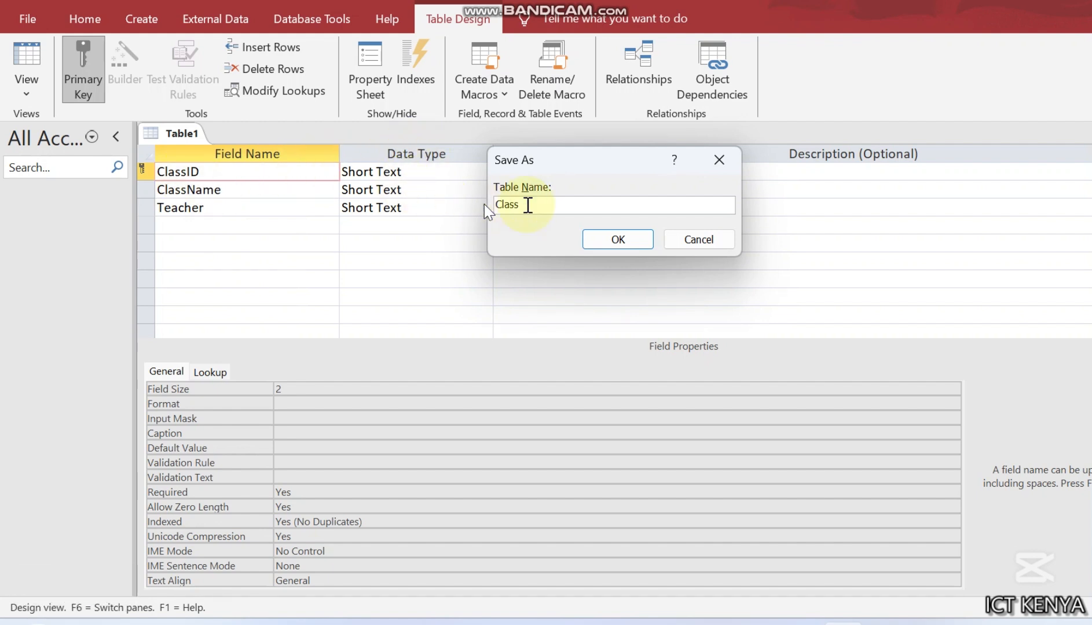
left_click(606, 238)
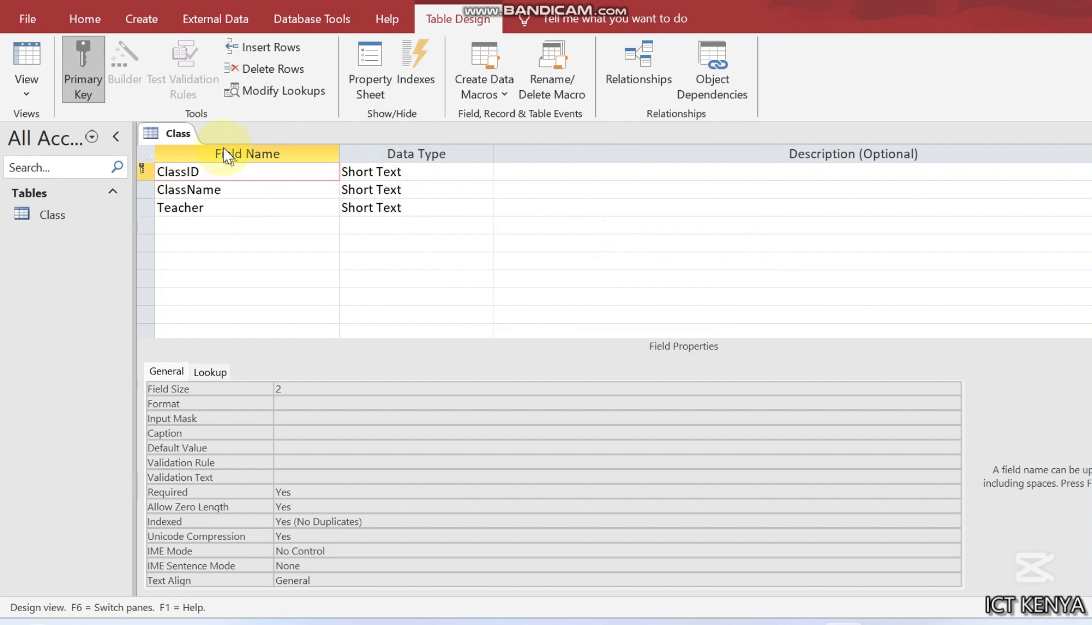
right_click(168, 134)
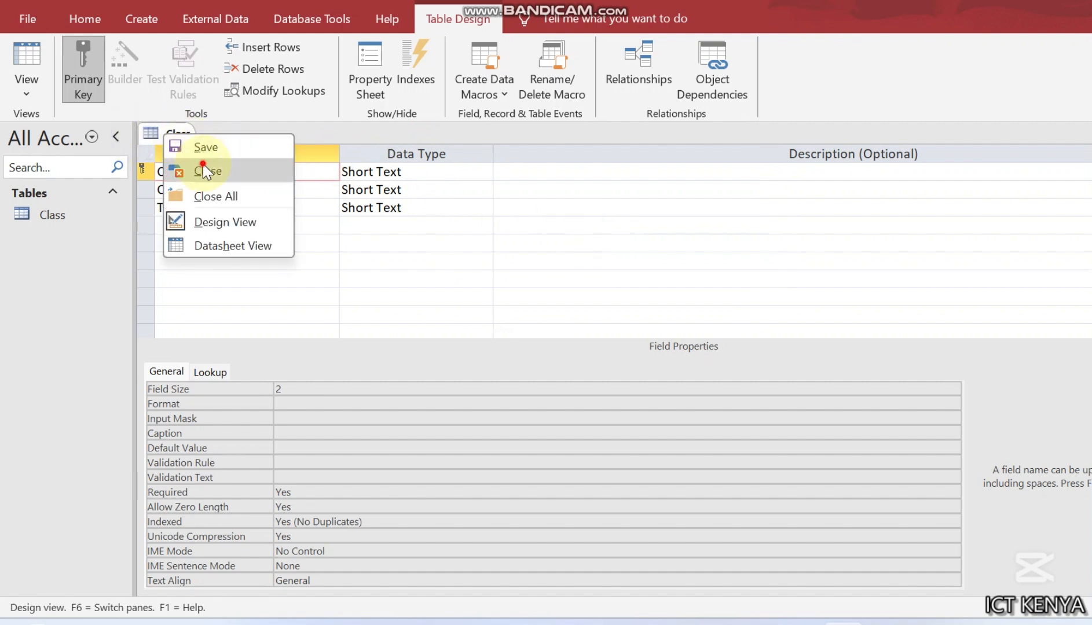
left_click(200, 166)
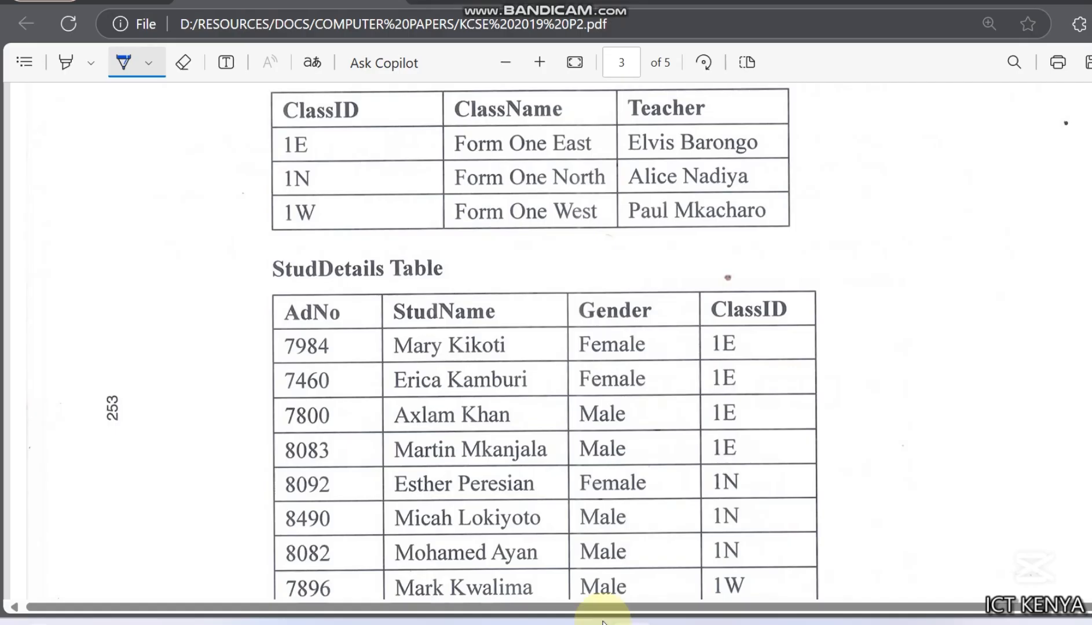
Examine the StudDetails records and the StudDetails table's field names, data types and properties in the exam paper
left_click(424, 333)
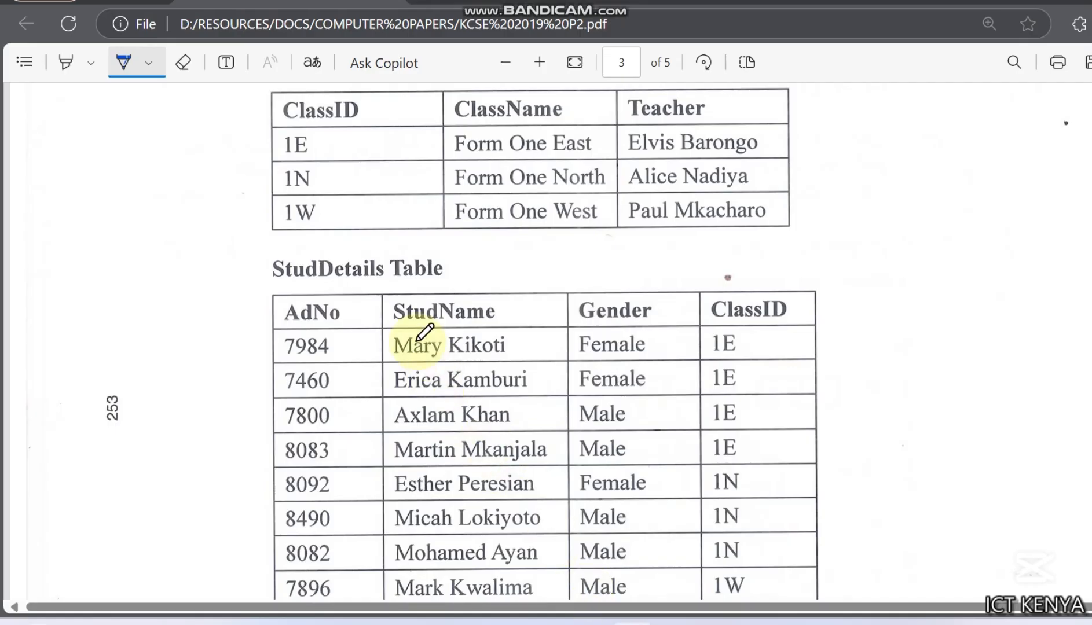
scroll(424, 333, "down", 2)
scroll(424, 333, "up", 5)
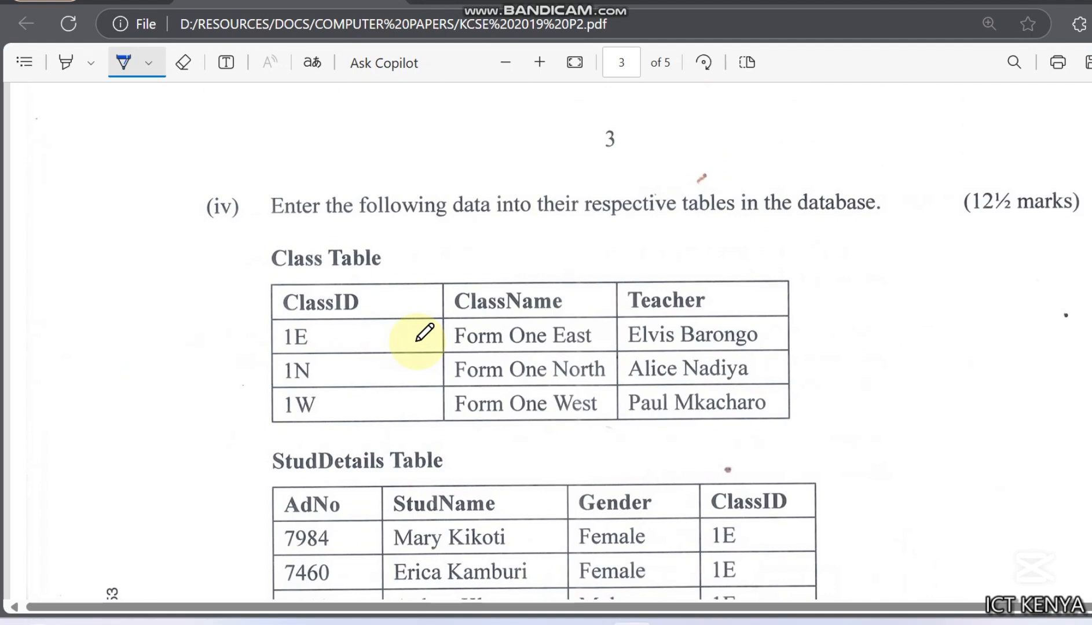
scroll(424, 333, "down", 5)
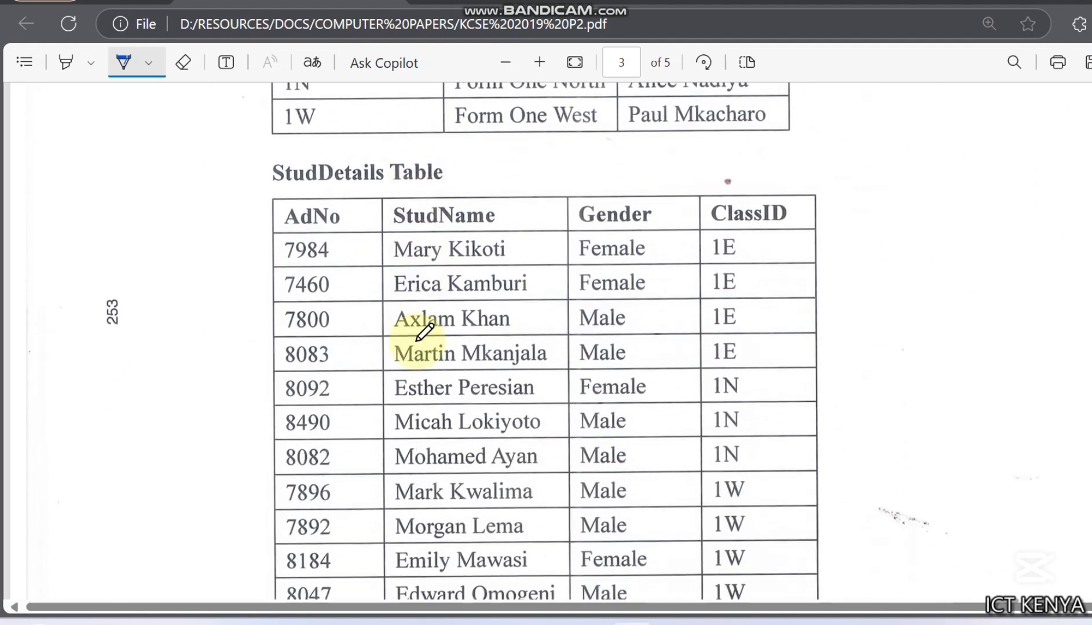
scroll(424, 333, "down", 2)
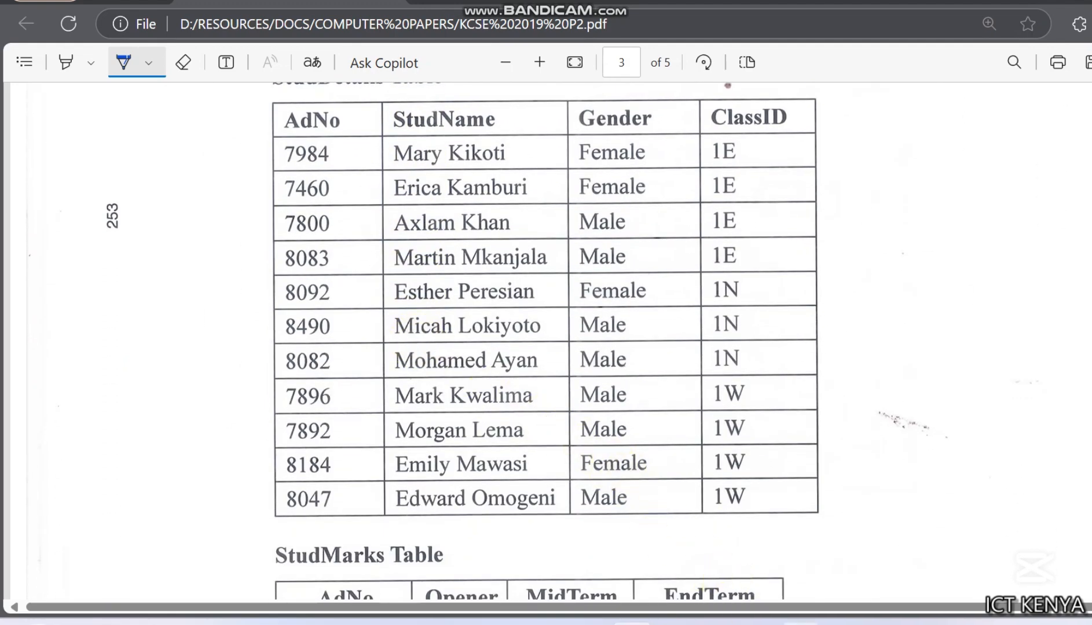
mouse_move(843, 624)
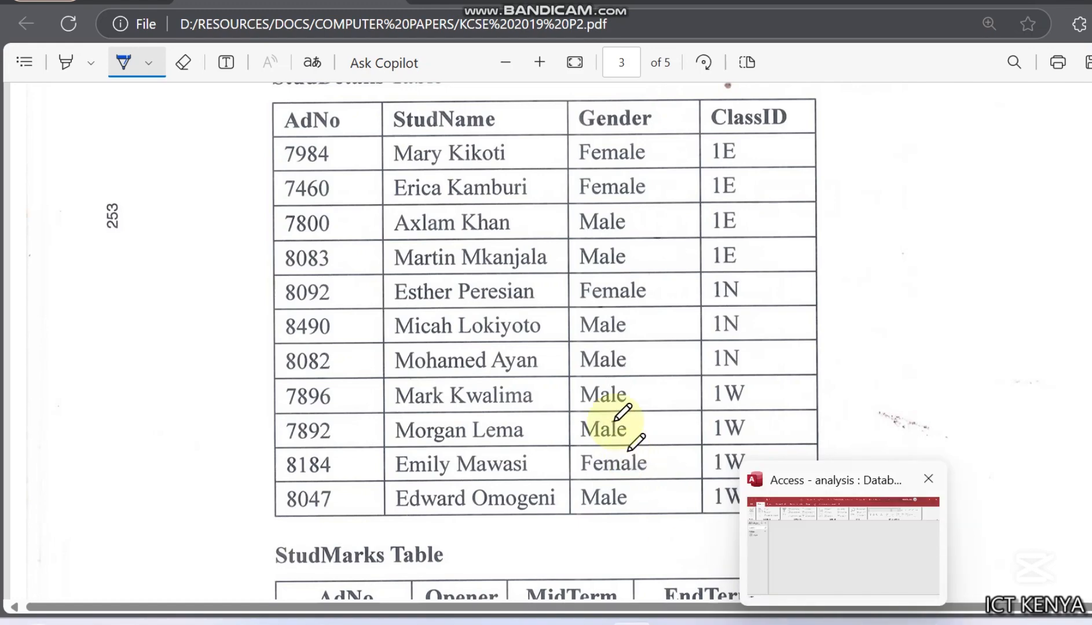
scroll(607, 389, "up", 20)
scroll(608, 389, "up", 1)
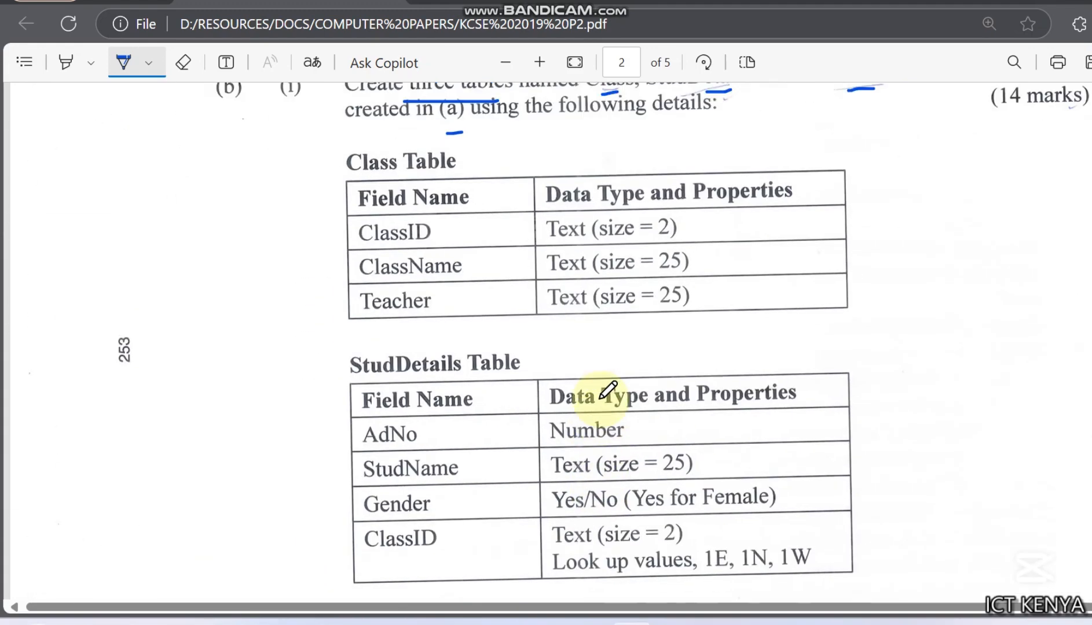
scroll(599, 341, "down", 2)
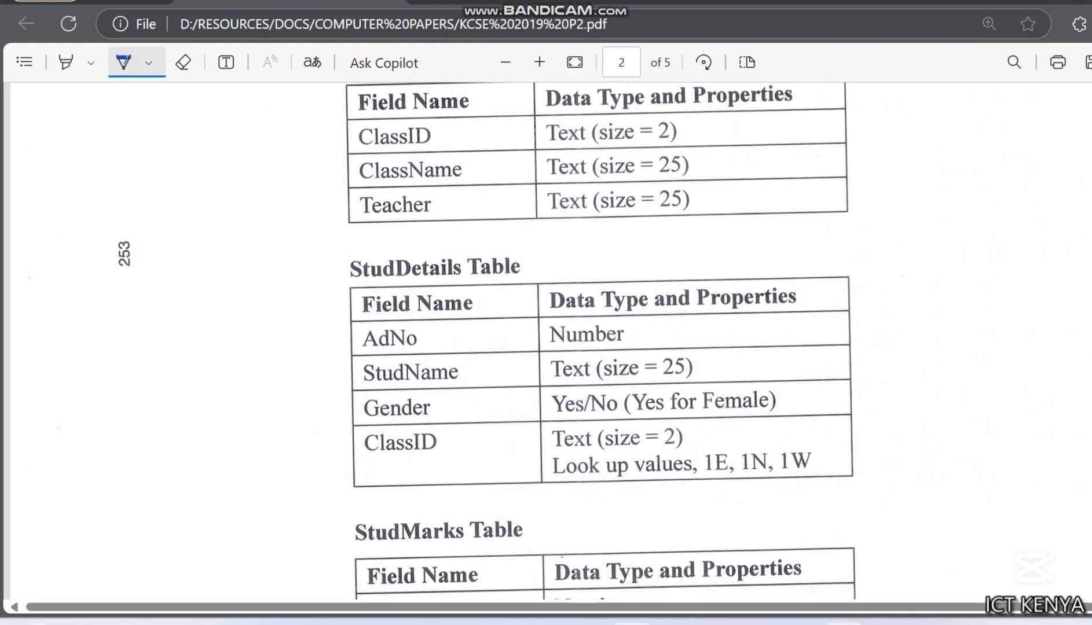
Switch to Access, start a new table in Design view and enter AdNo as its first field
left_click(775, 539)
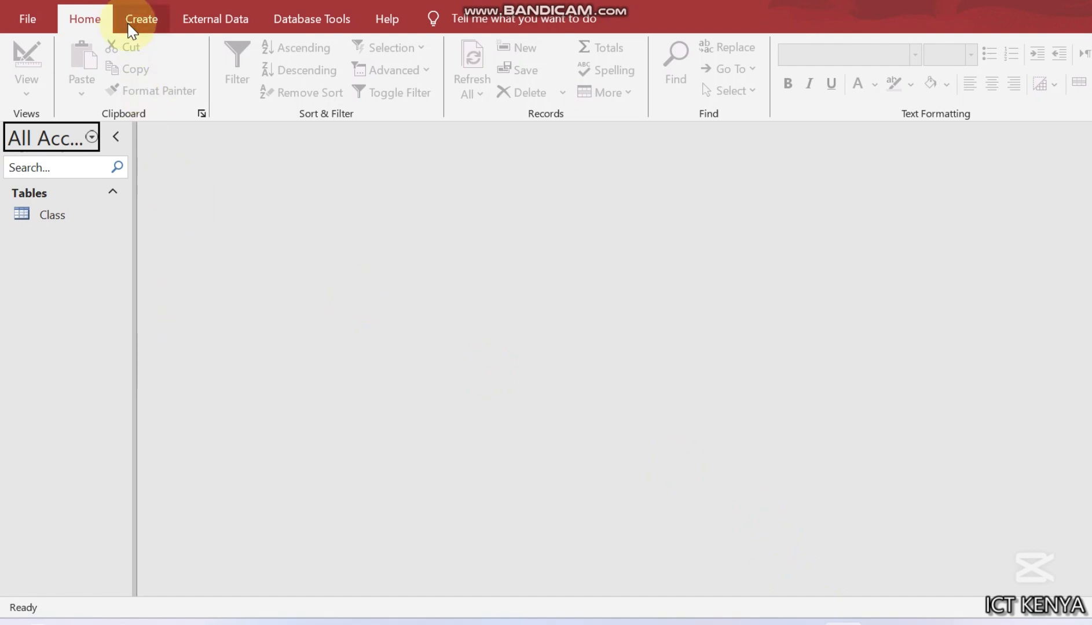
left_click(130, 23)
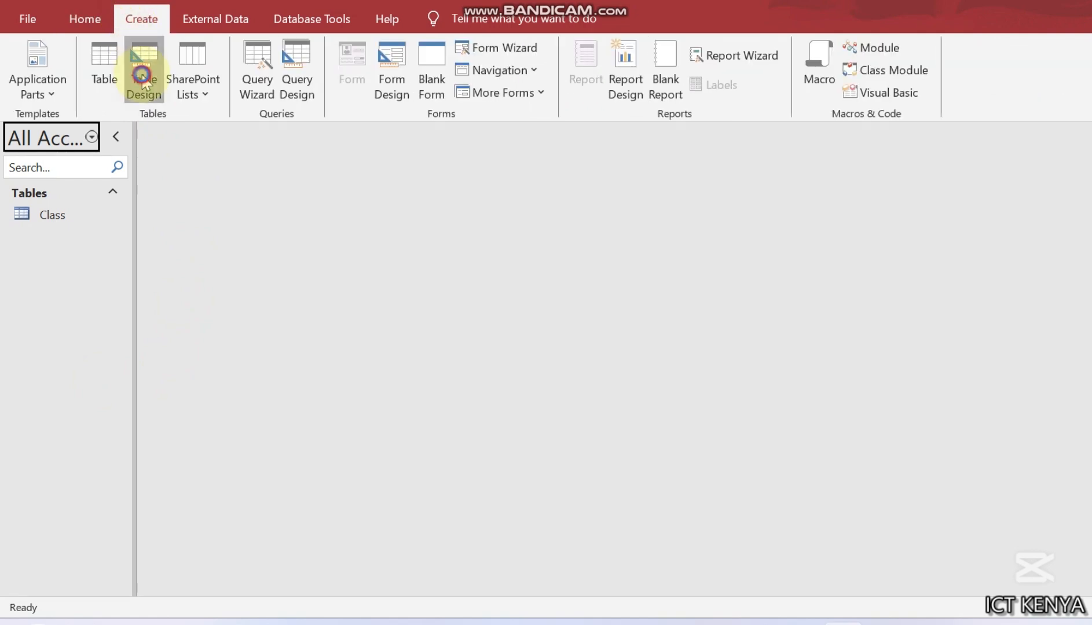
left_click(143, 78)
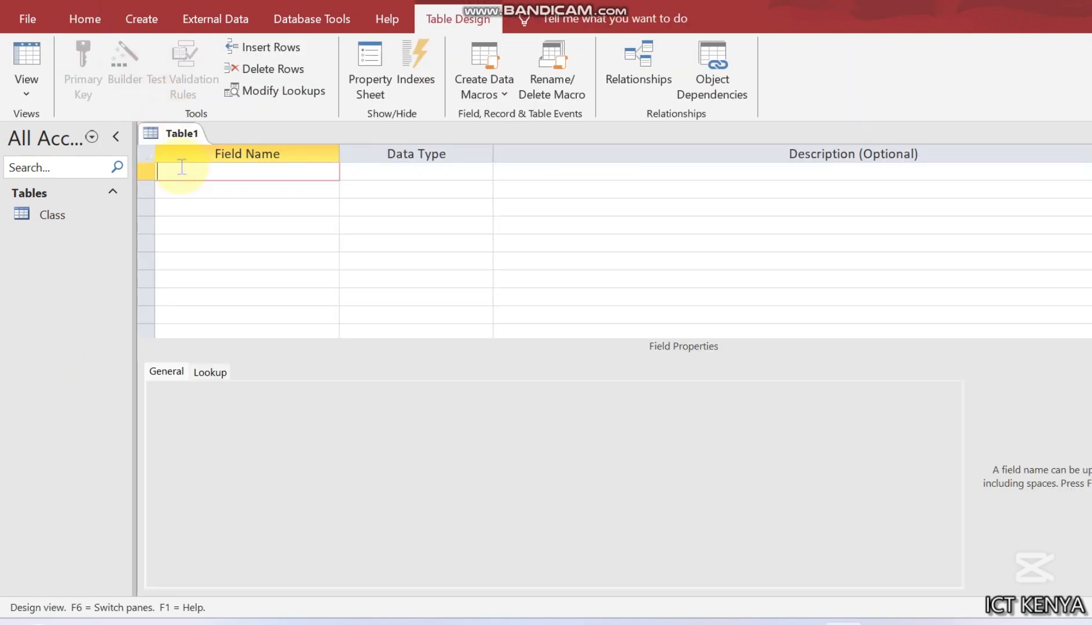
type("AdNo")
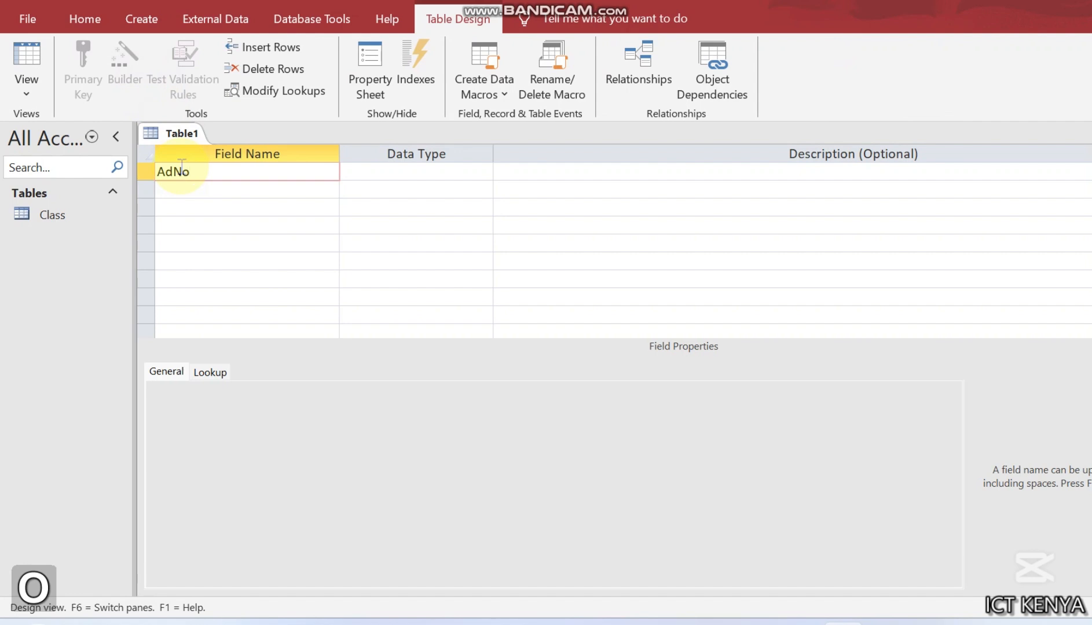
Add the fields StudName and Gender below AdNo
key("Down")
type("StudN")
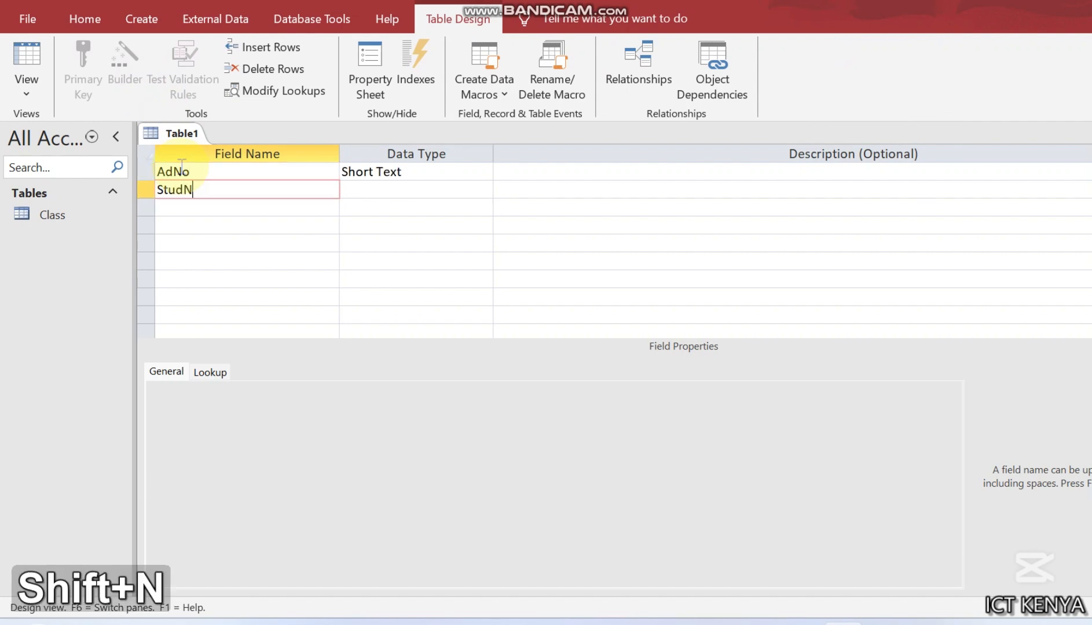
type("ame")
key("Down")
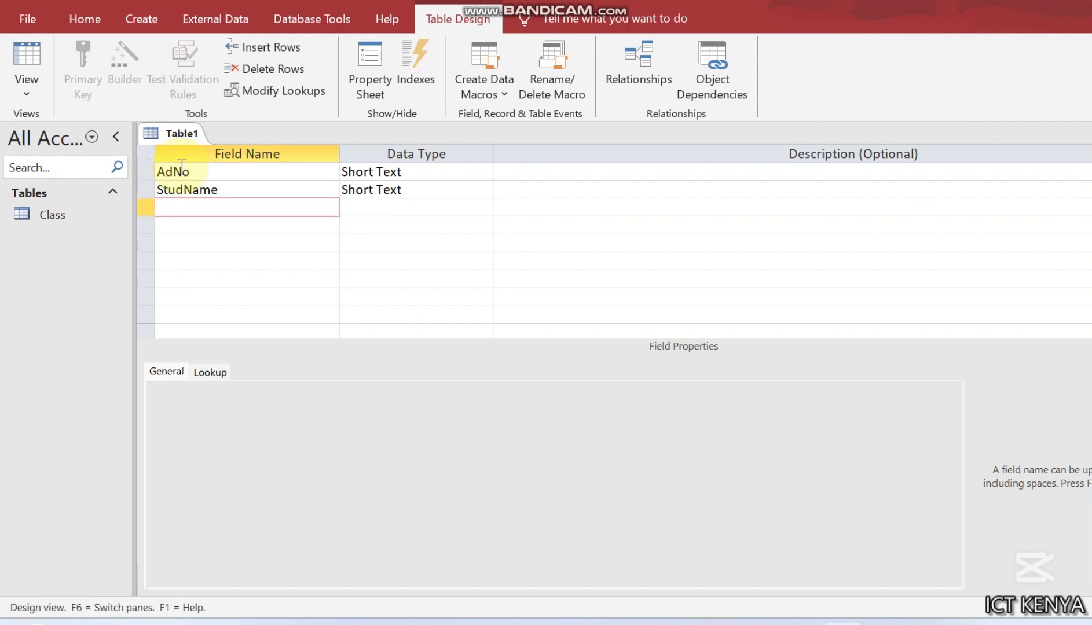
type("Gender")
key("Down")
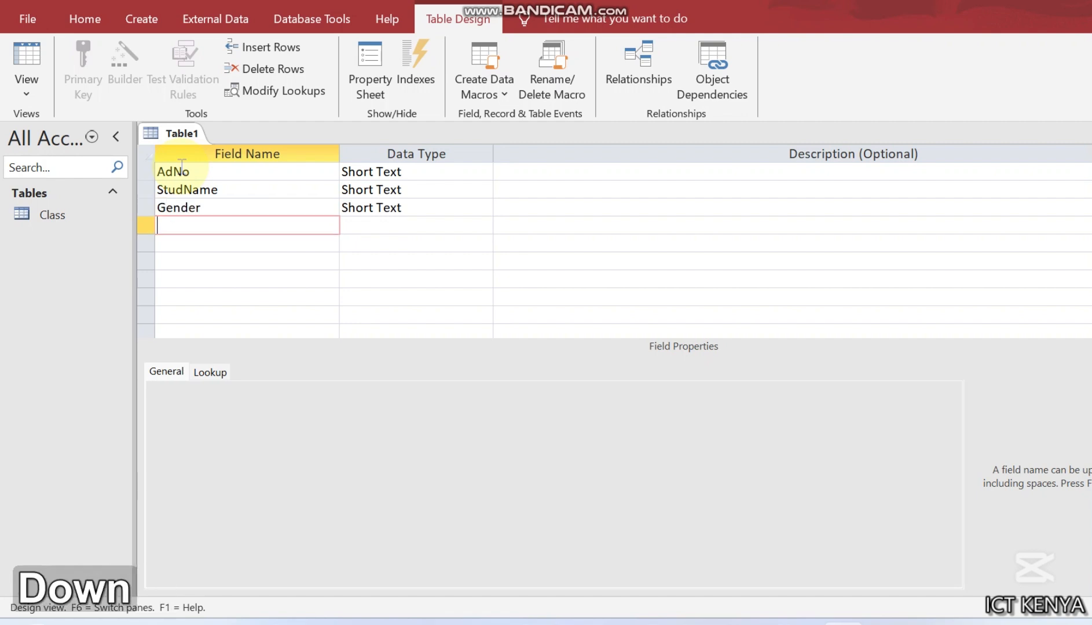
Add ClassID as the fourth field, below Gender, keeping the Short Text data type
type("Cal")
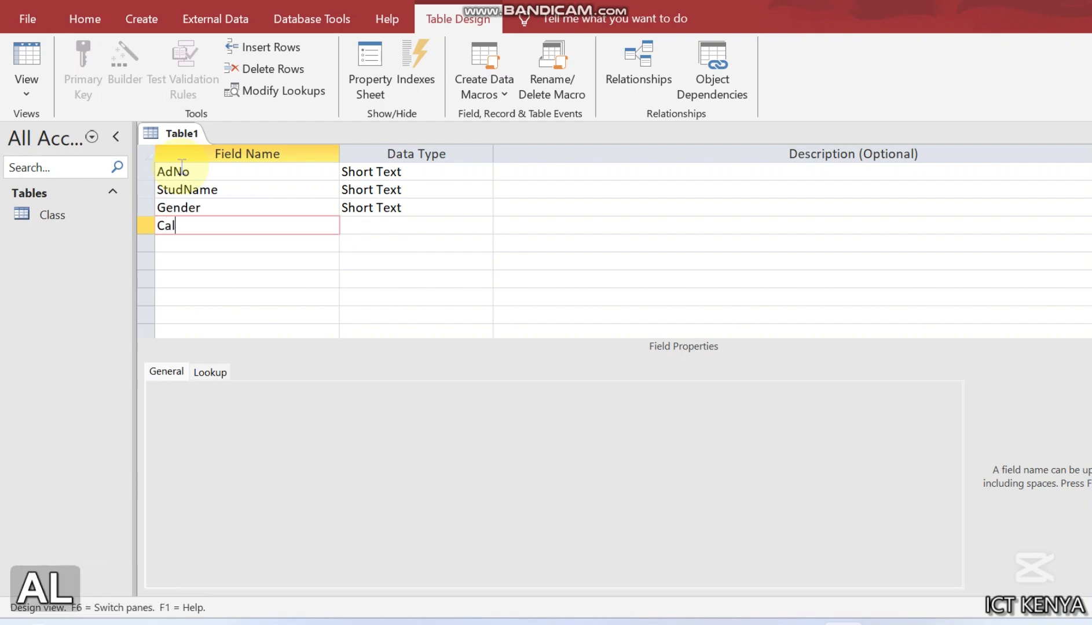
key("BackSpace")
key("BackSpace")
type("lassID")
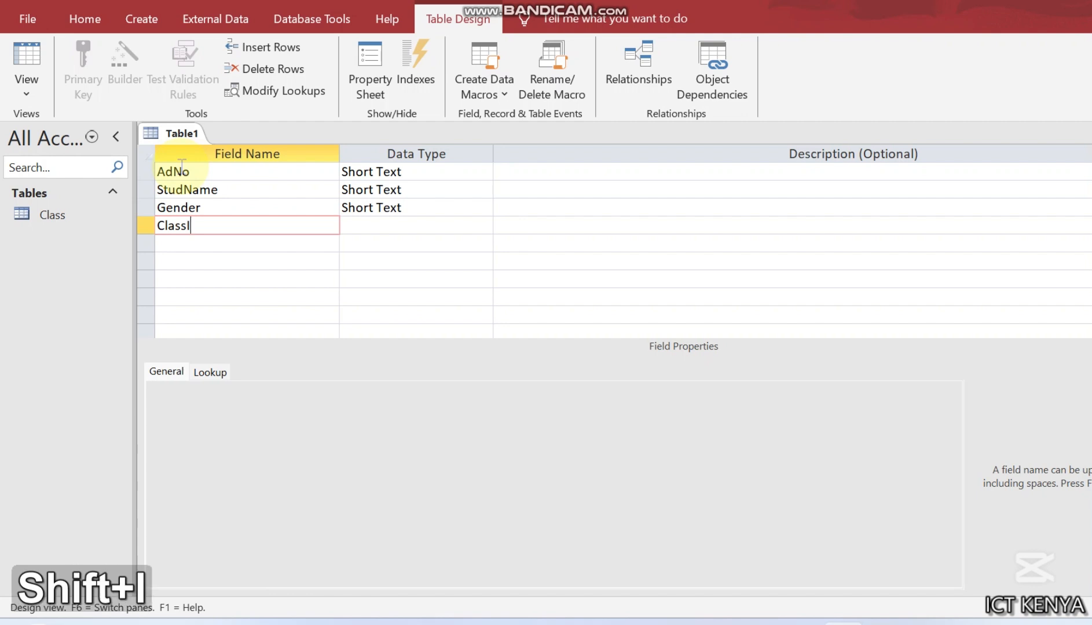
key("Right")
Check the StudDetails specification in the exam paper, and set AdNo's data type to Number and Gender's to Yes/No
key("Up")
key("Up")
key("Up")
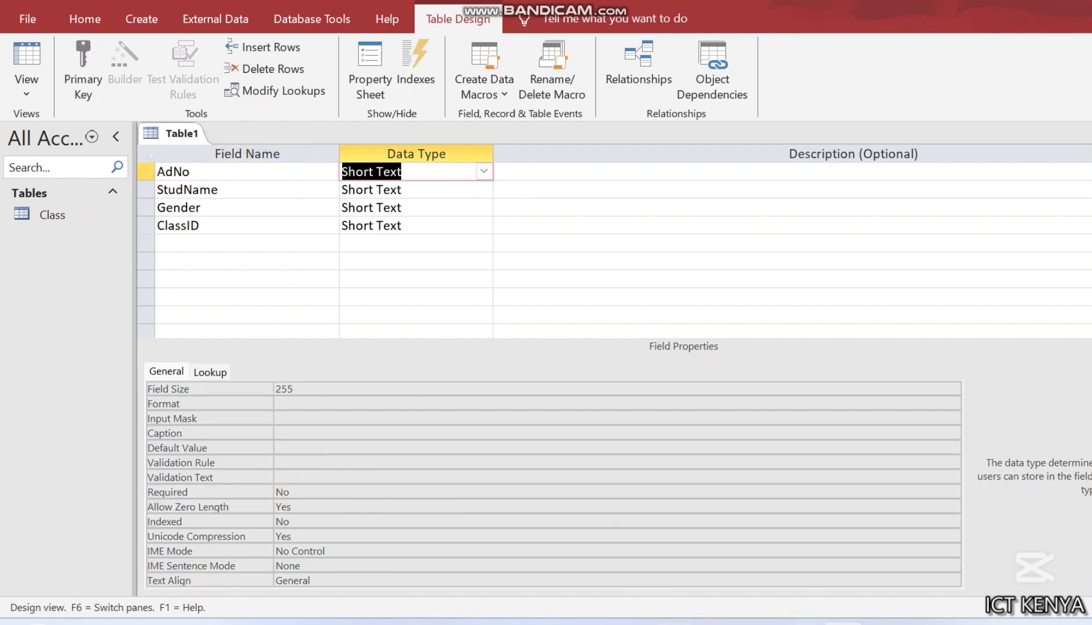
key("alt+Tab")
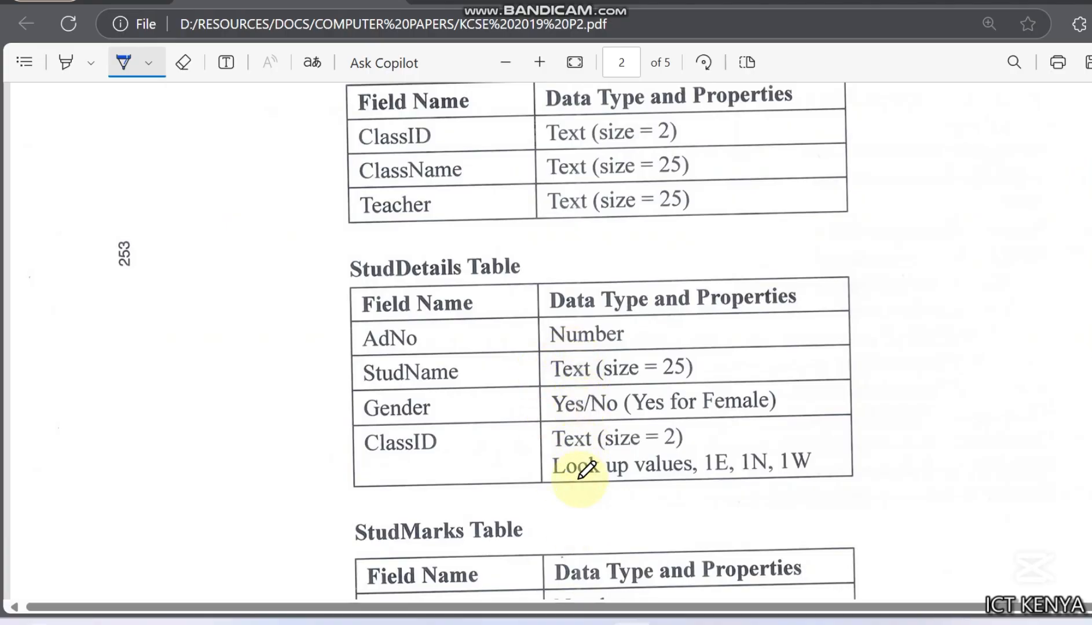
mouse_move(631, 624)
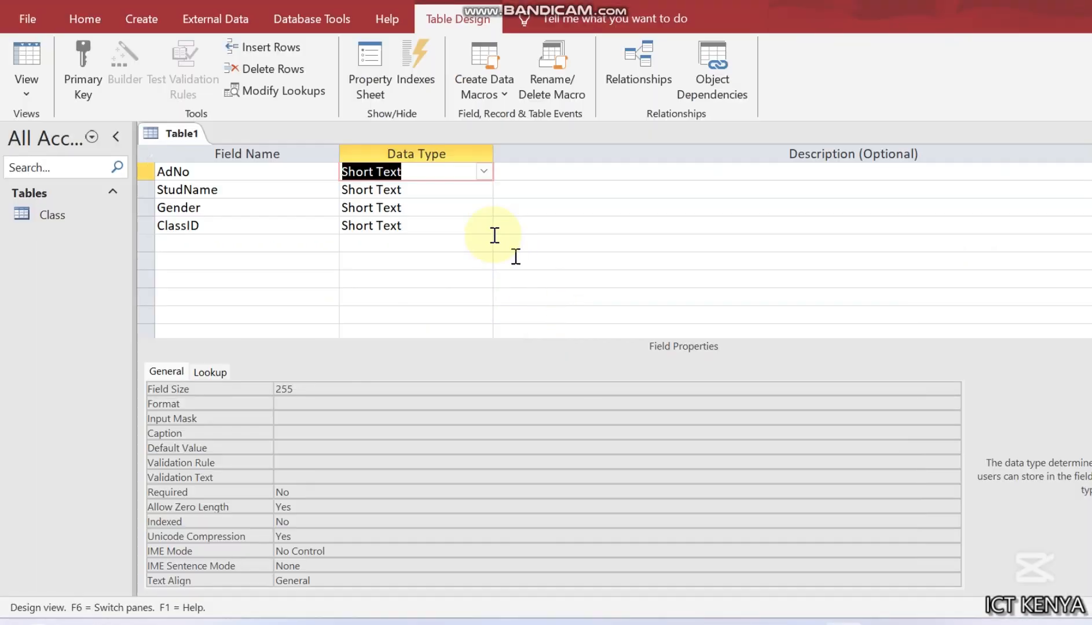
left_click(483, 171)
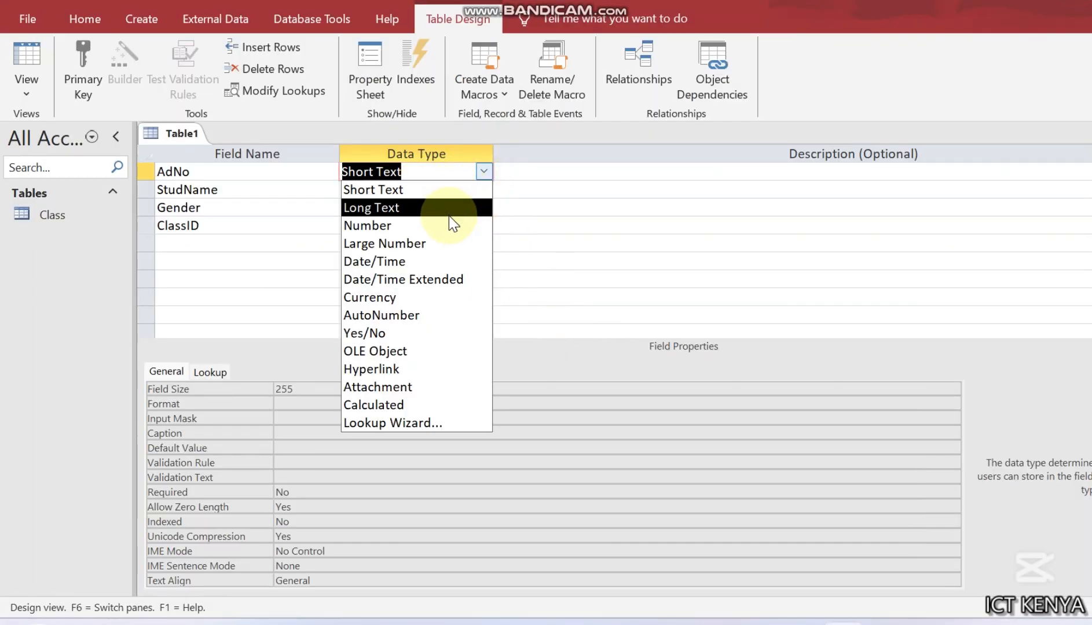
left_click(436, 224)
left_click(438, 190)
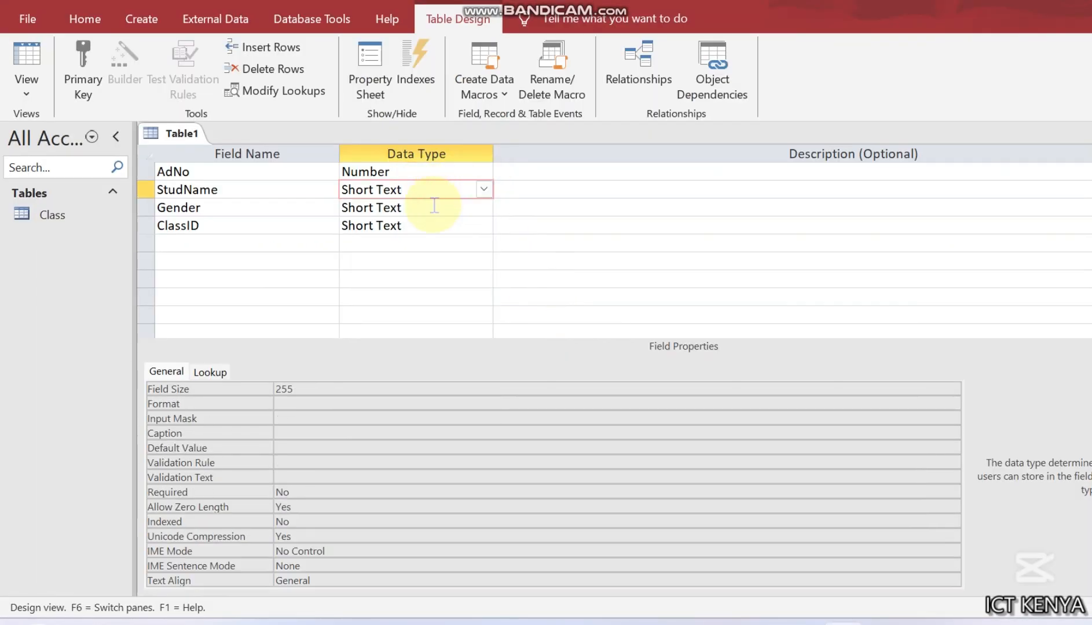
left_click(434, 206)
left_click(483, 206)
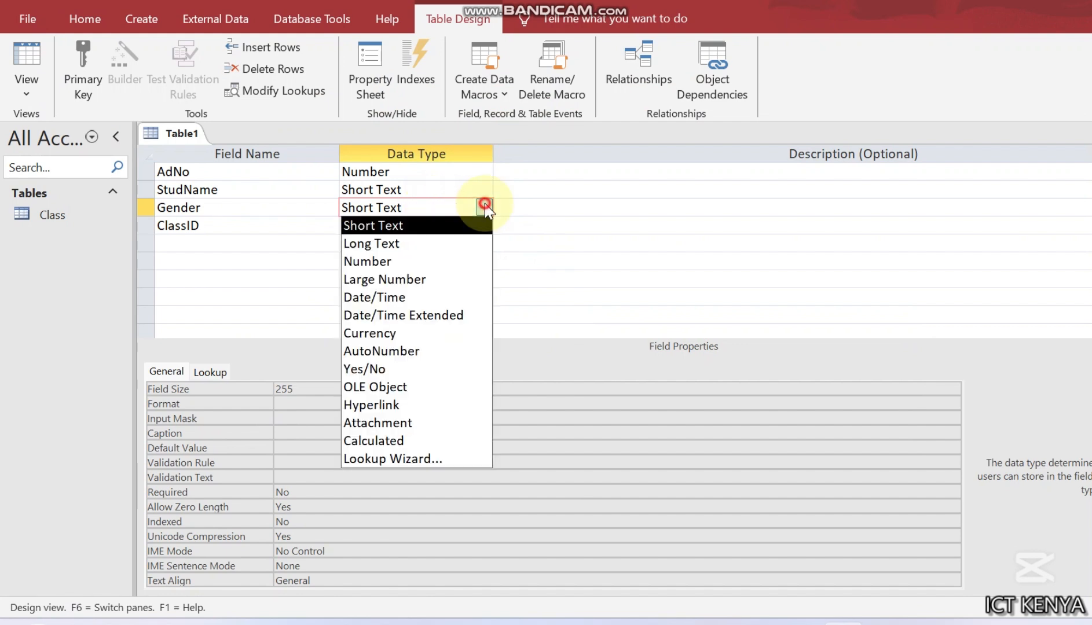
left_click(407, 369)
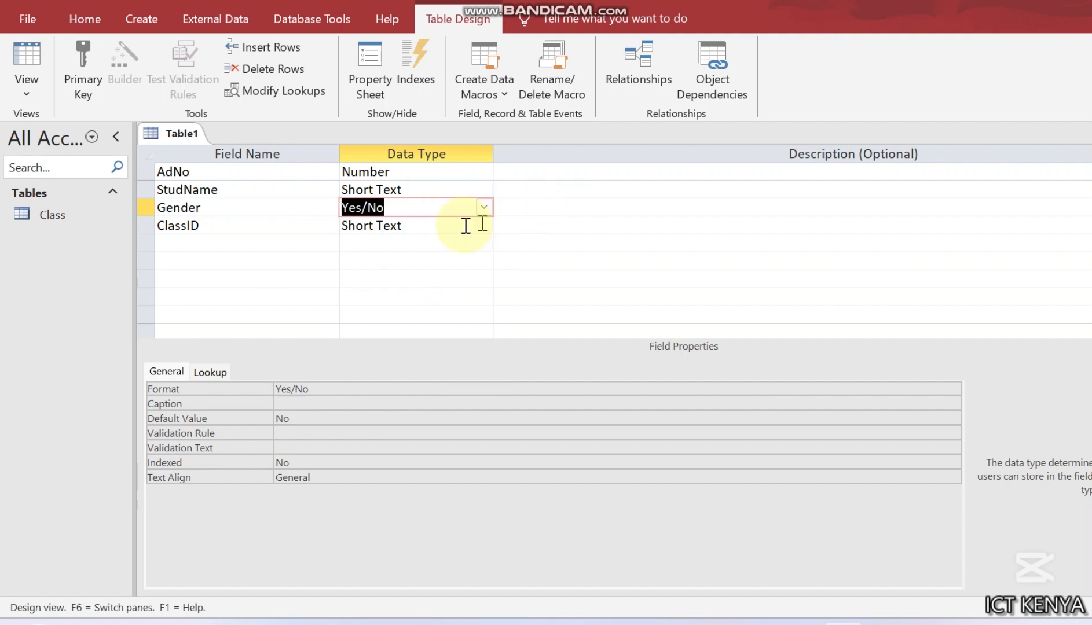
Set ClassID's field size to 2 as the exam paper specifies, and make AdNo the primary key
left_click(436, 231)
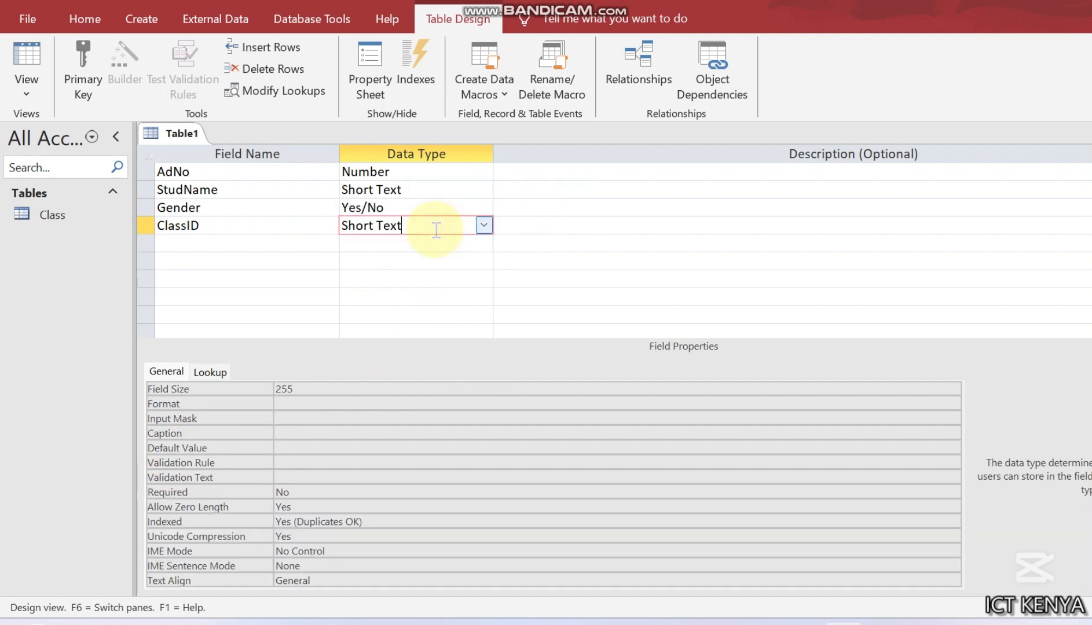
left_click(609, 619)
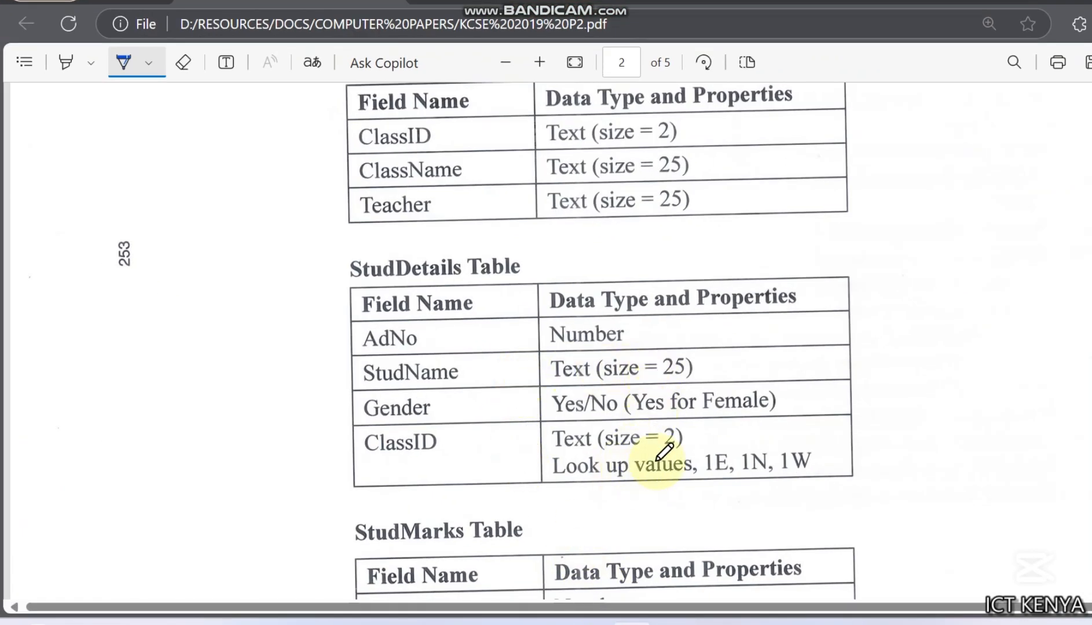
key("alt+Tab")
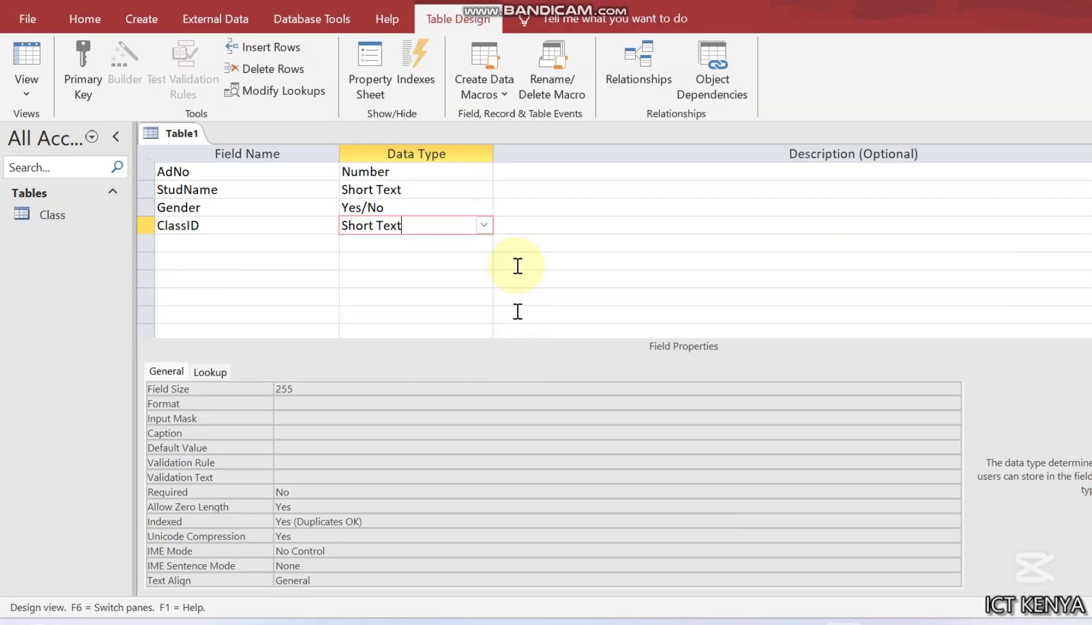
left_click(315, 388)
key("BackSpace")
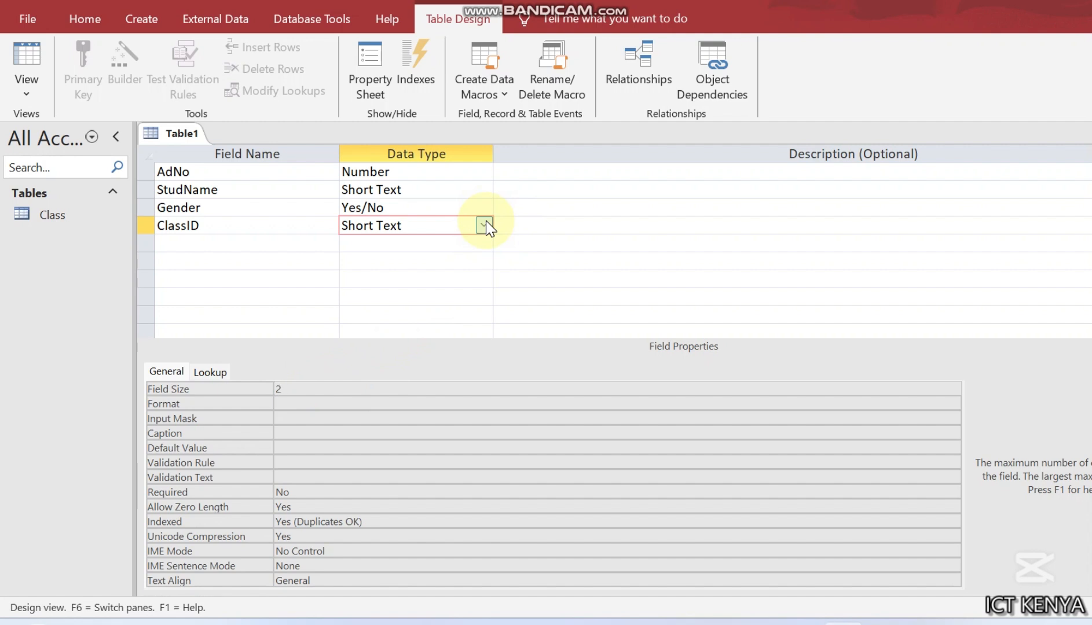
right_click(260, 167)
left_click(310, 180)
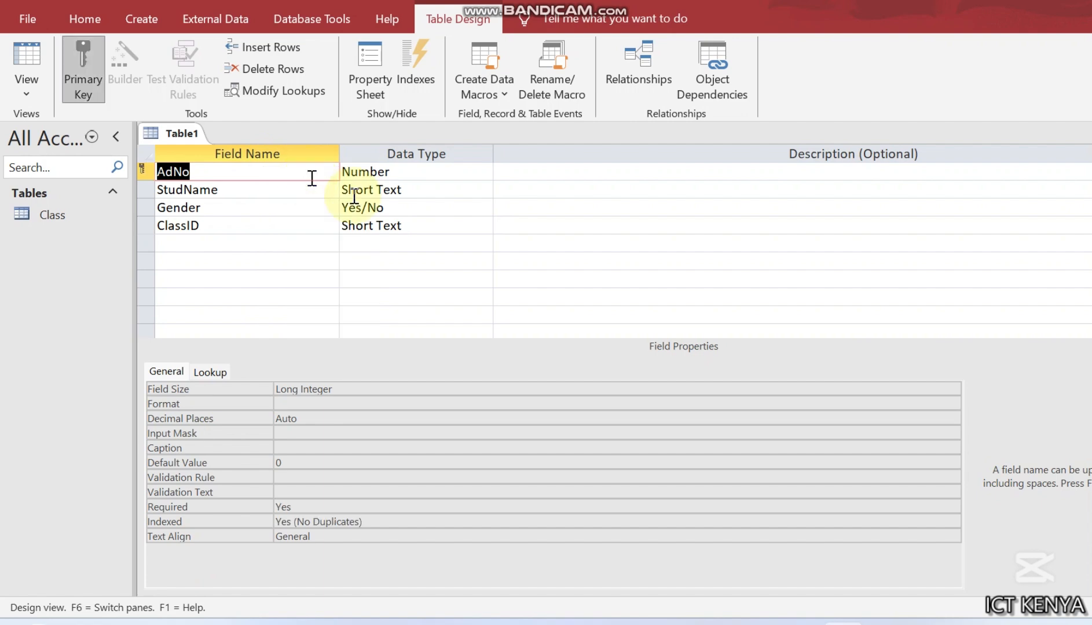
Start the Lookup Wizard for ClassID, taking its values from the ClassID field of the Class table
left_click(430, 226)
left_click(484, 225)
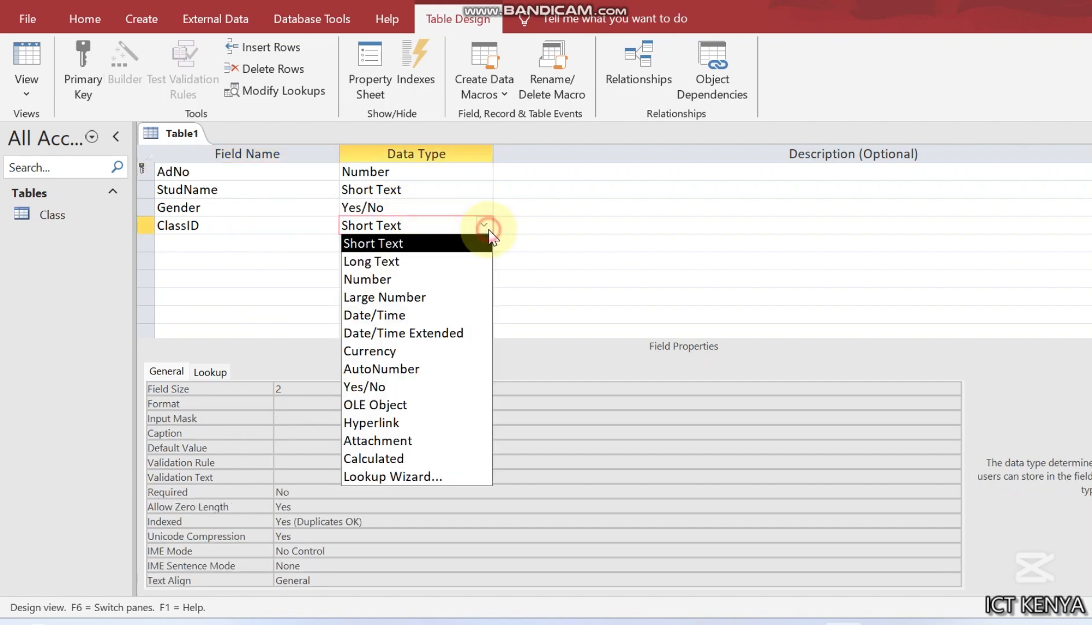
left_click(388, 470)
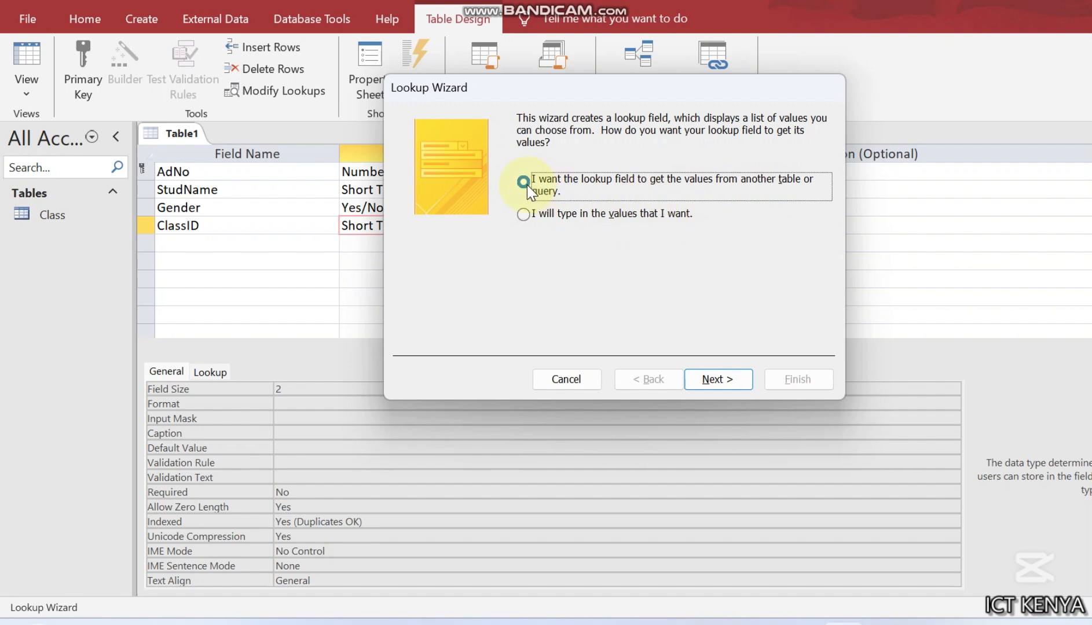
left_click(711, 381)
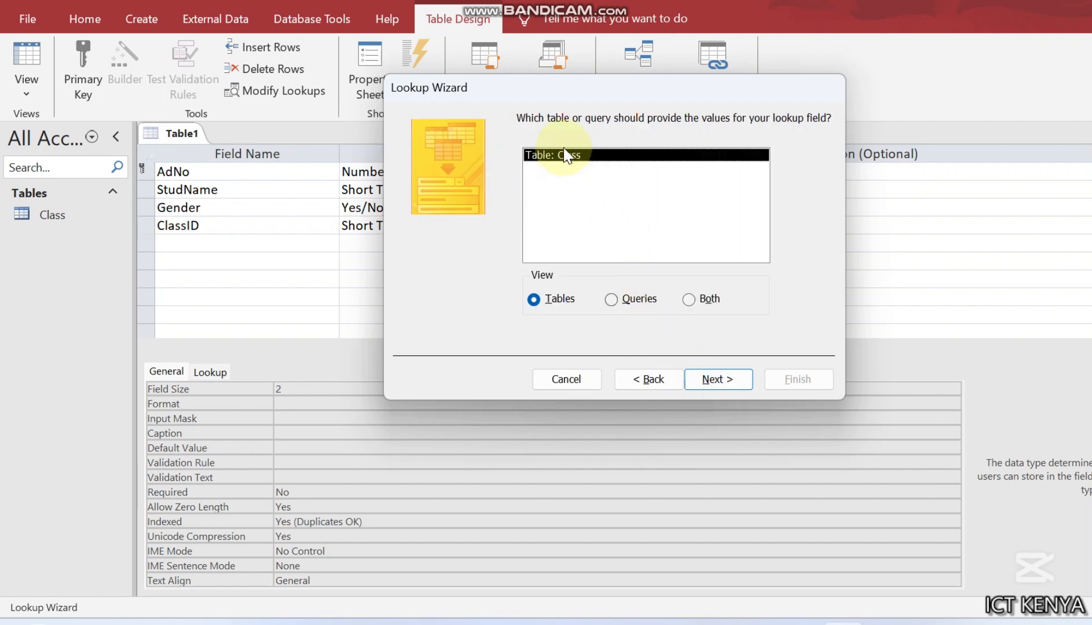
left_click(701, 379)
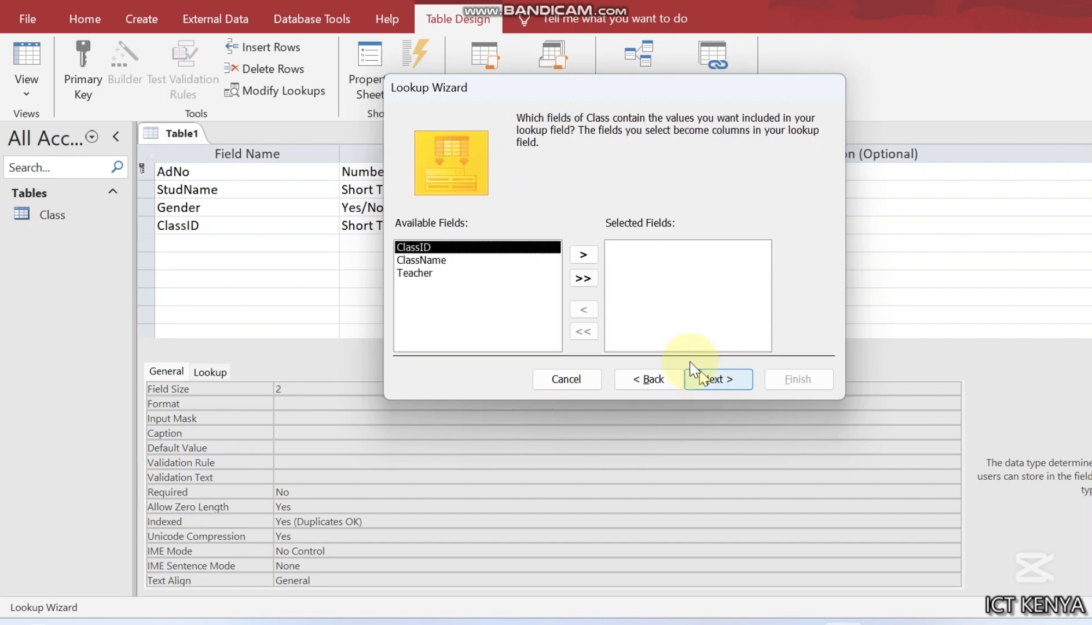
left_click(593, 251)
Switch to the exam paper, check ClassID's lookup values while marking 1E and 1N, and return to Access
left_click(632, 623)
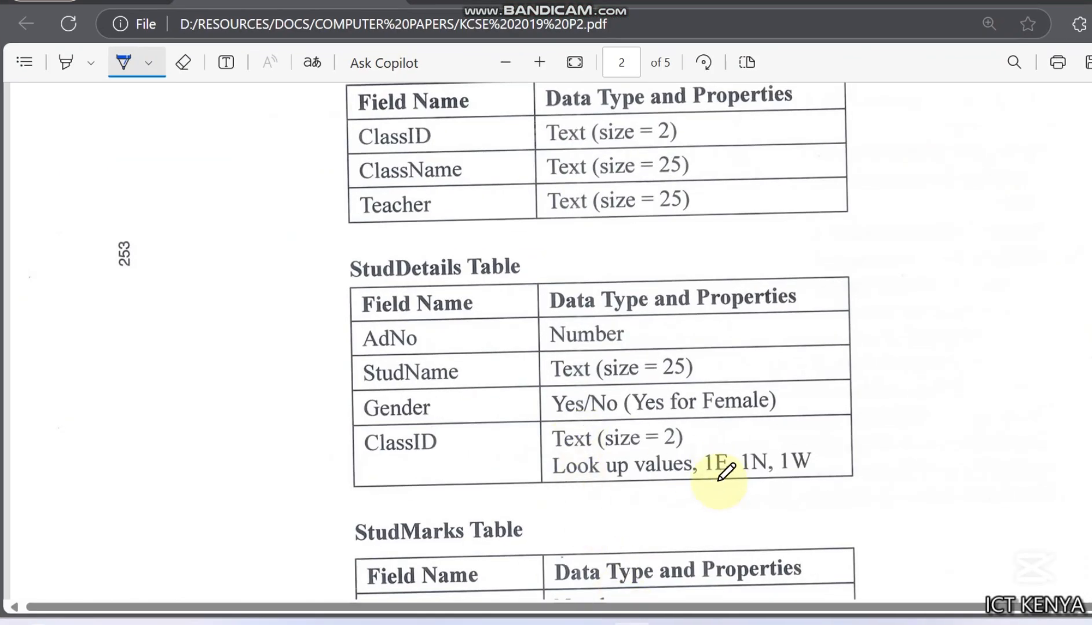
left_click(718, 481)
left_click(762, 477)
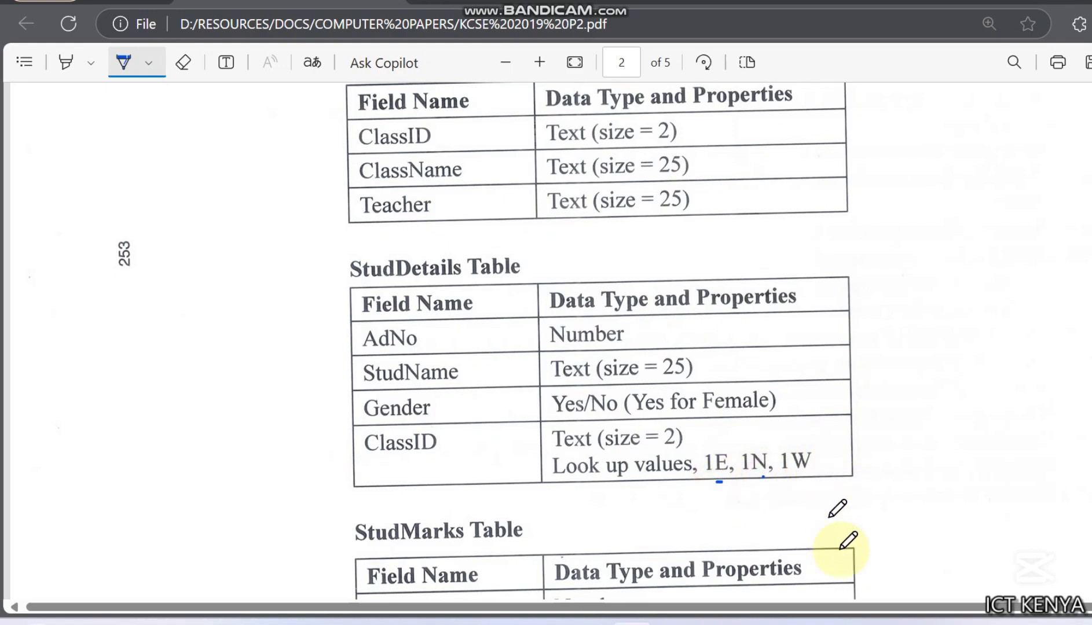
left_click(843, 623)
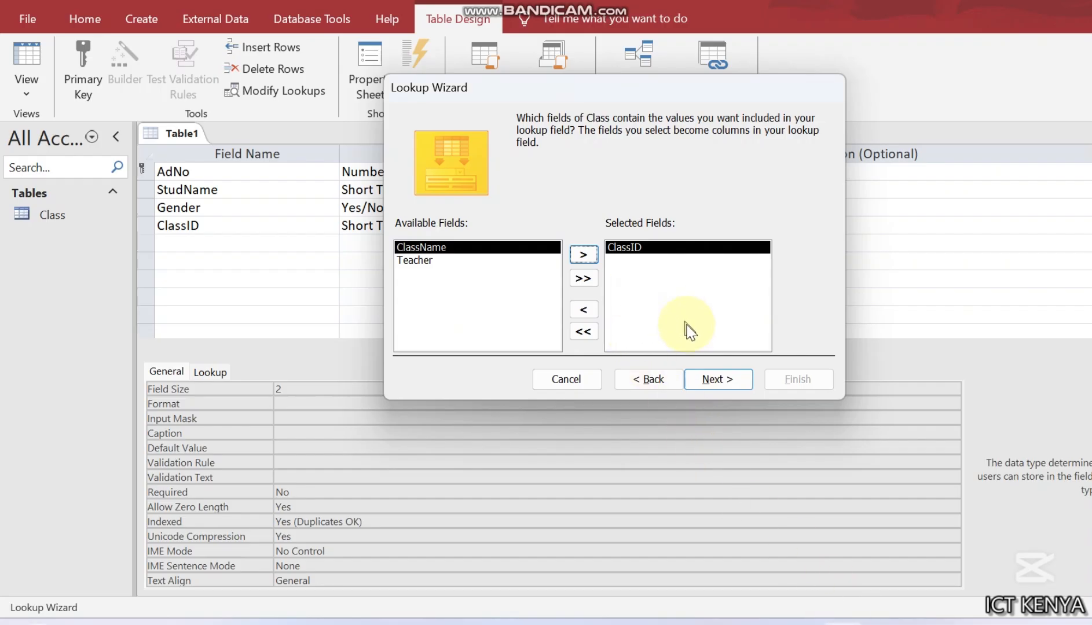
Finish the ClassID lookup without a sort order, keeping the ClassID label and enabling data integrity with Restrict Delete
left_click(722, 380)
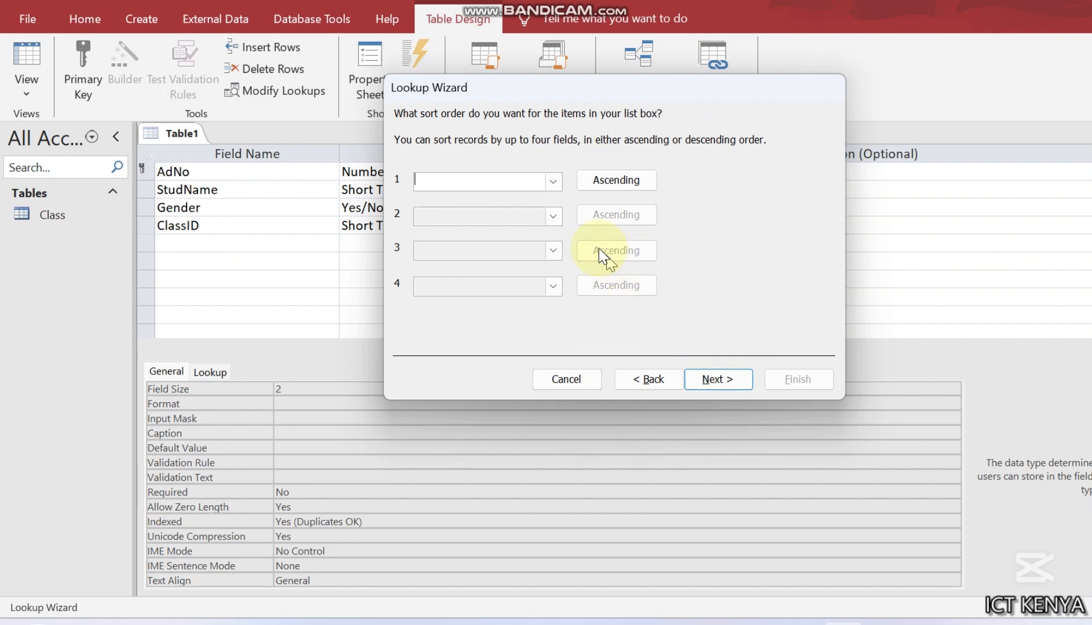
left_click(555, 184)
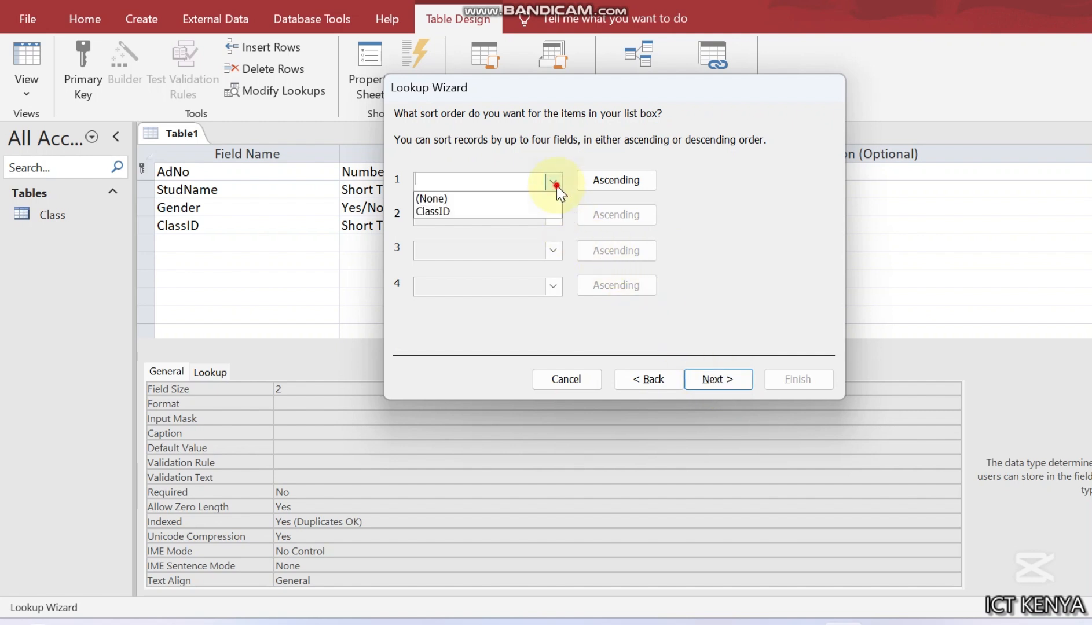
left_click(713, 378)
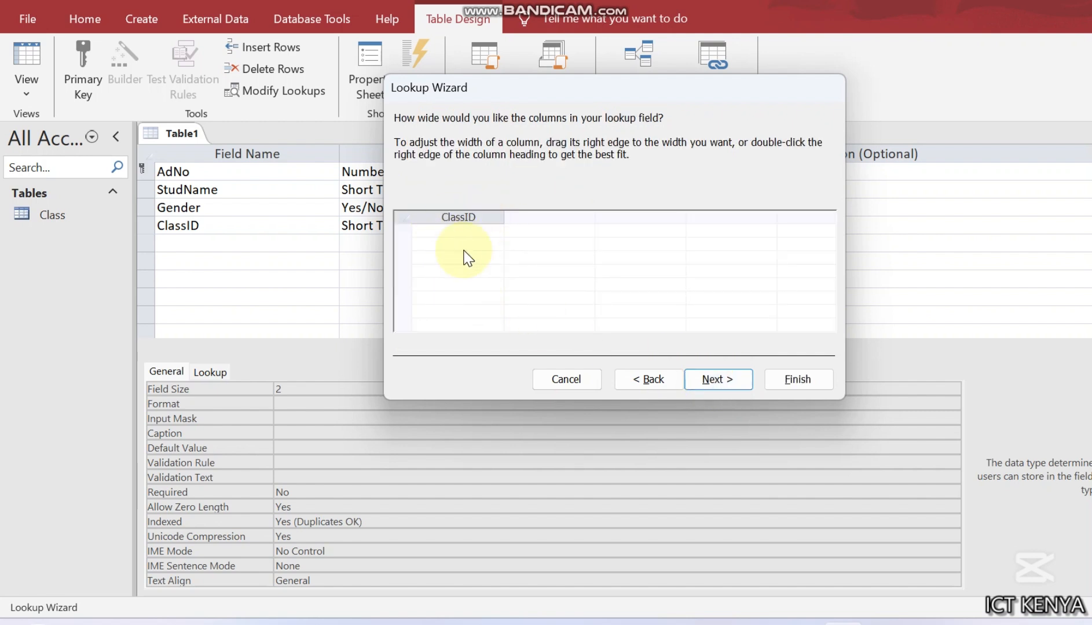
left_click(713, 382)
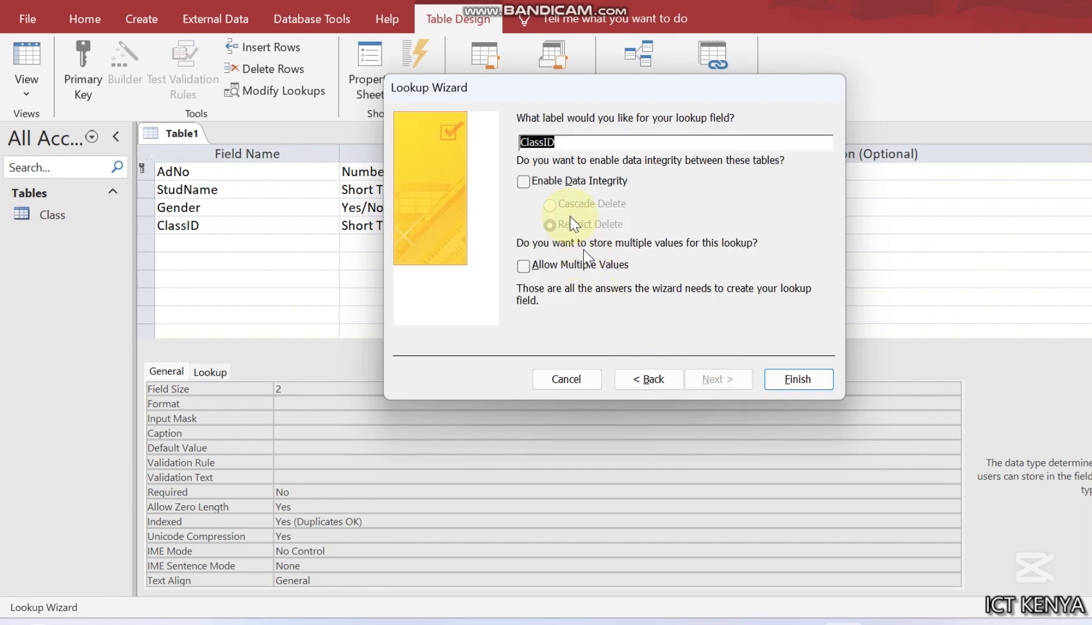
left_click(555, 182)
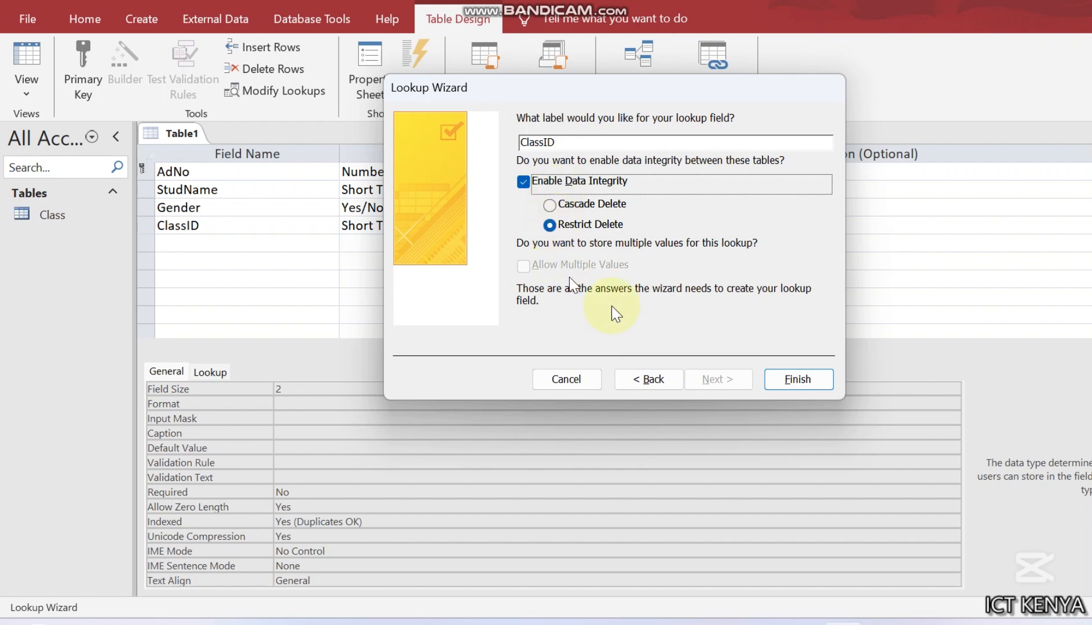
left_click(813, 379)
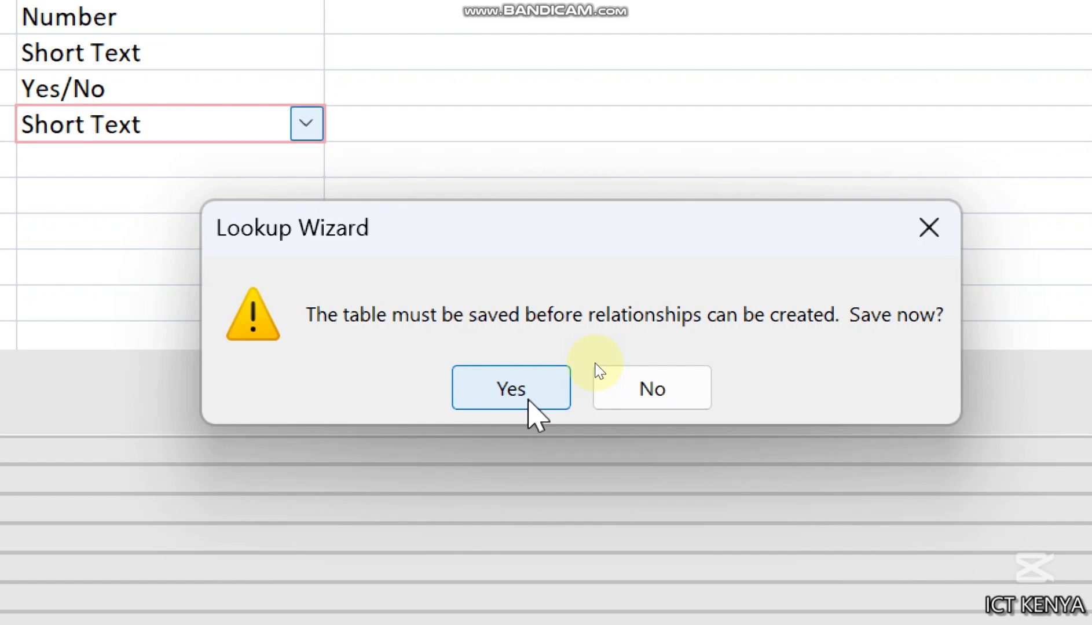
Save the table as StudDetails and close it
left_click(528, 400)
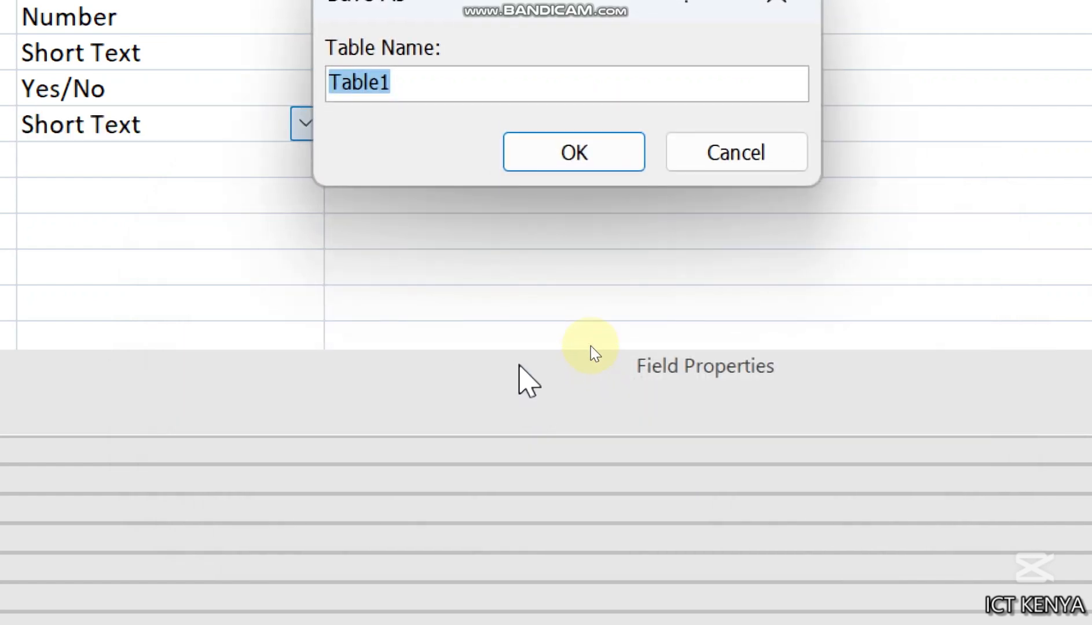
type("StudDe")
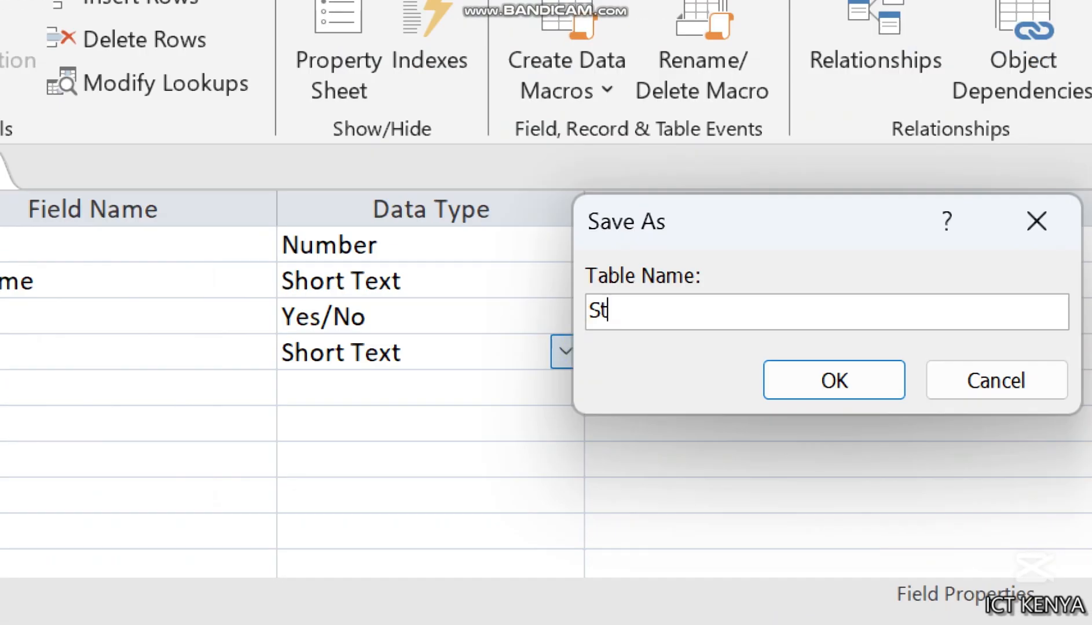
type("tails")
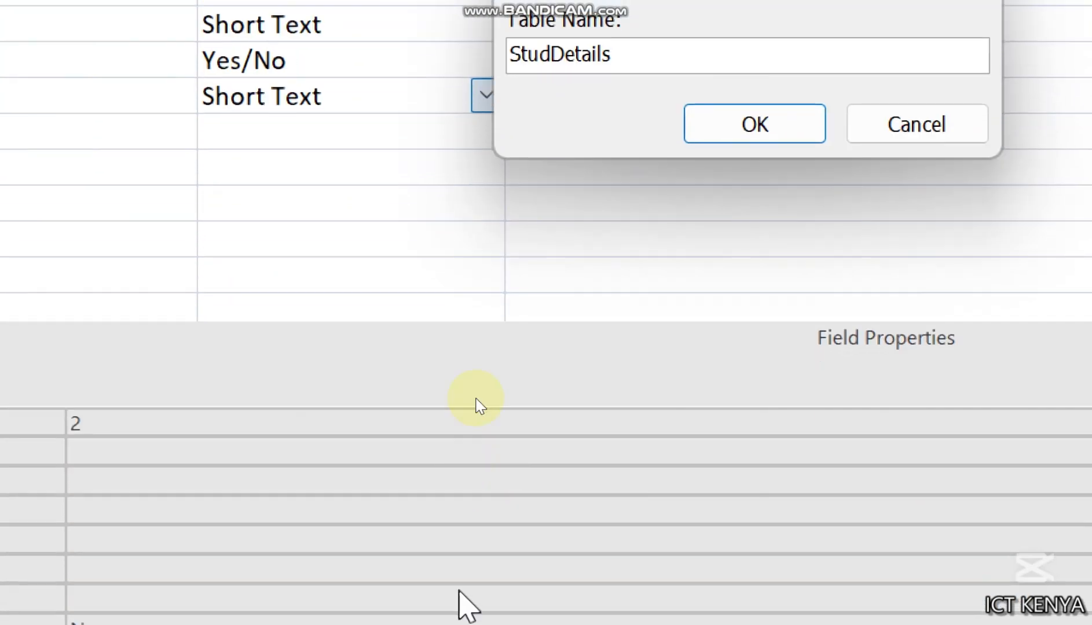
left_click(748, 400)
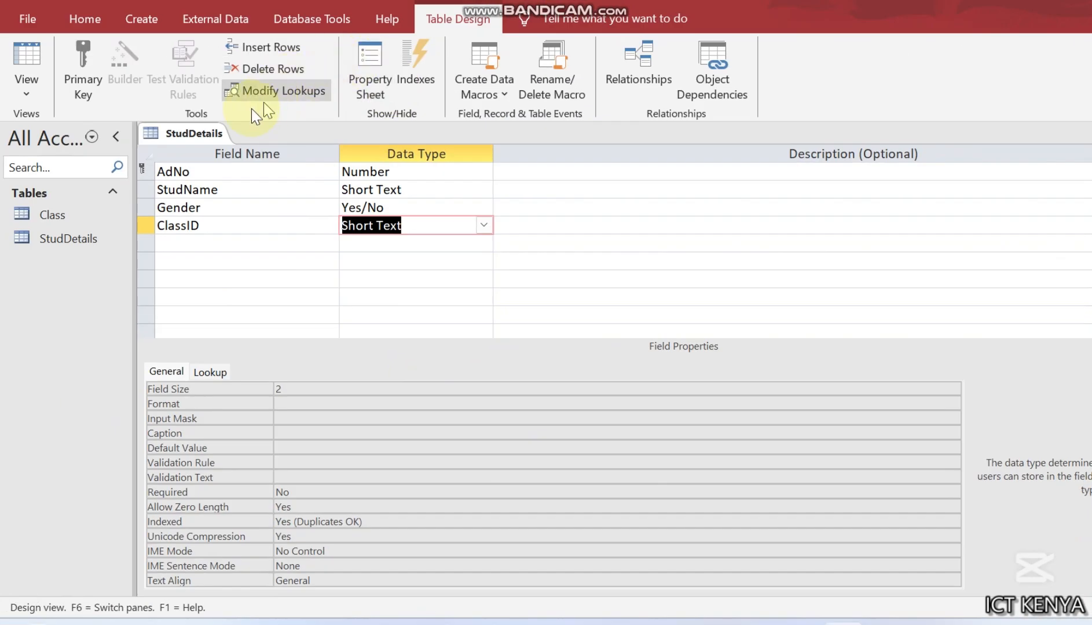
right_click(184, 132)
left_click(219, 192)
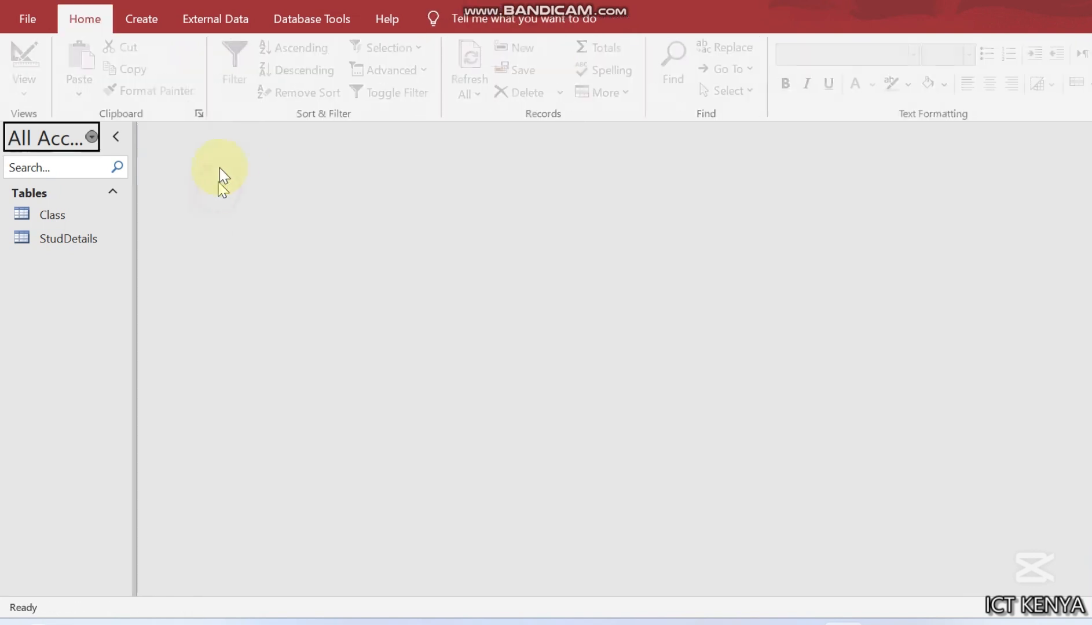
Examine the relationship between the Class and StudDetails tables, and close the relationships view
left_click(303, 29)
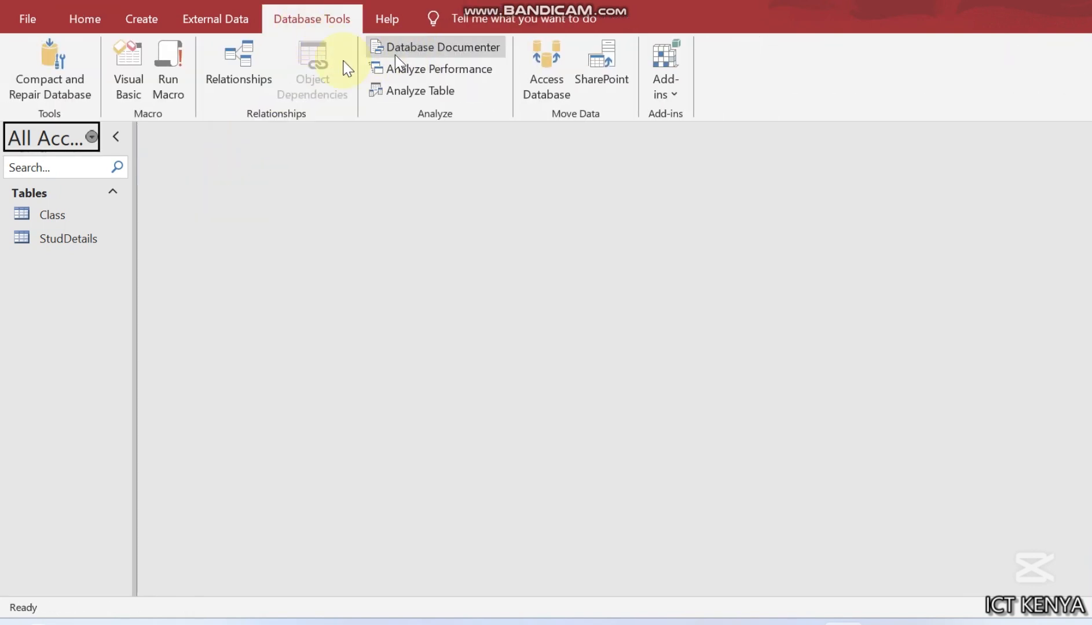
left_click(237, 61)
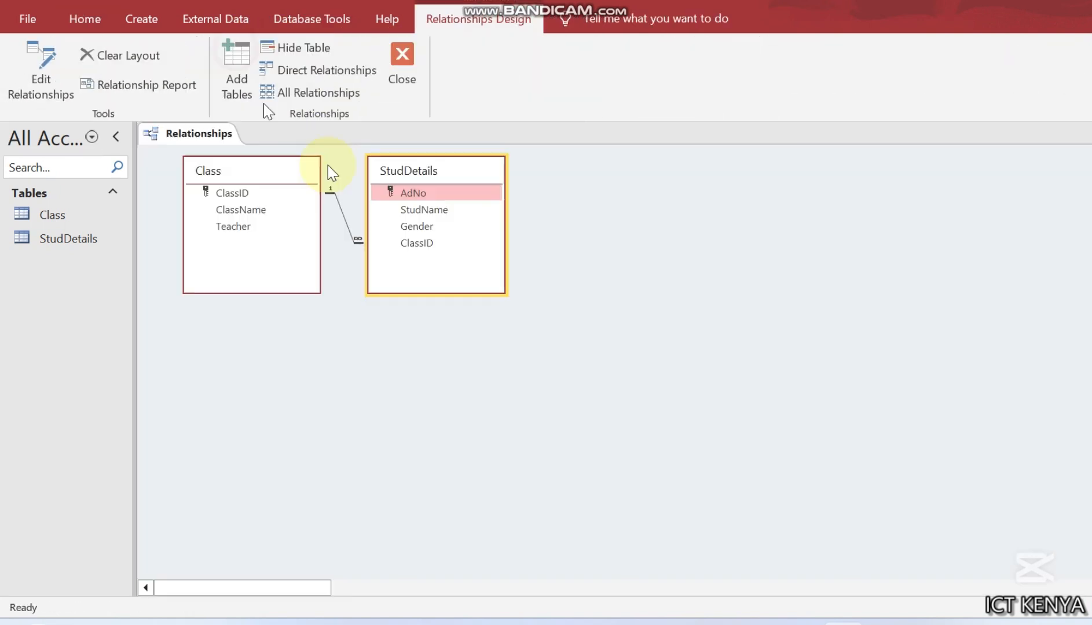
left_click(249, 199)
left_click(401, 64)
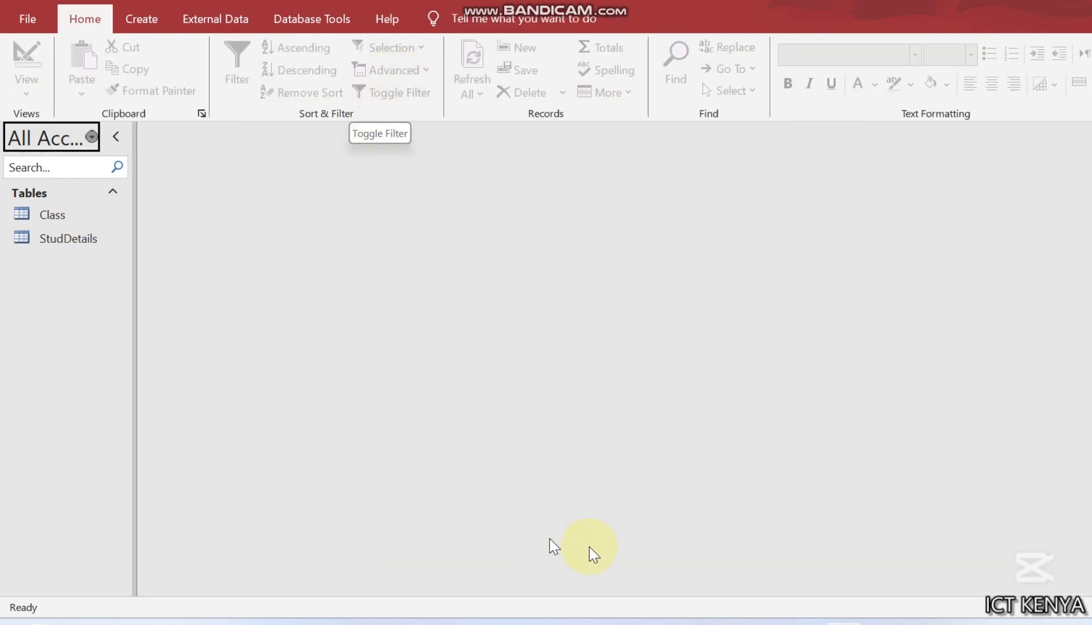
Check the exam paper, return to Access, and design a new table with the fields AdNo, Opener, MidTerm and EndTerm
left_click(625, 621)
scroll(585, 360, "down", 3)
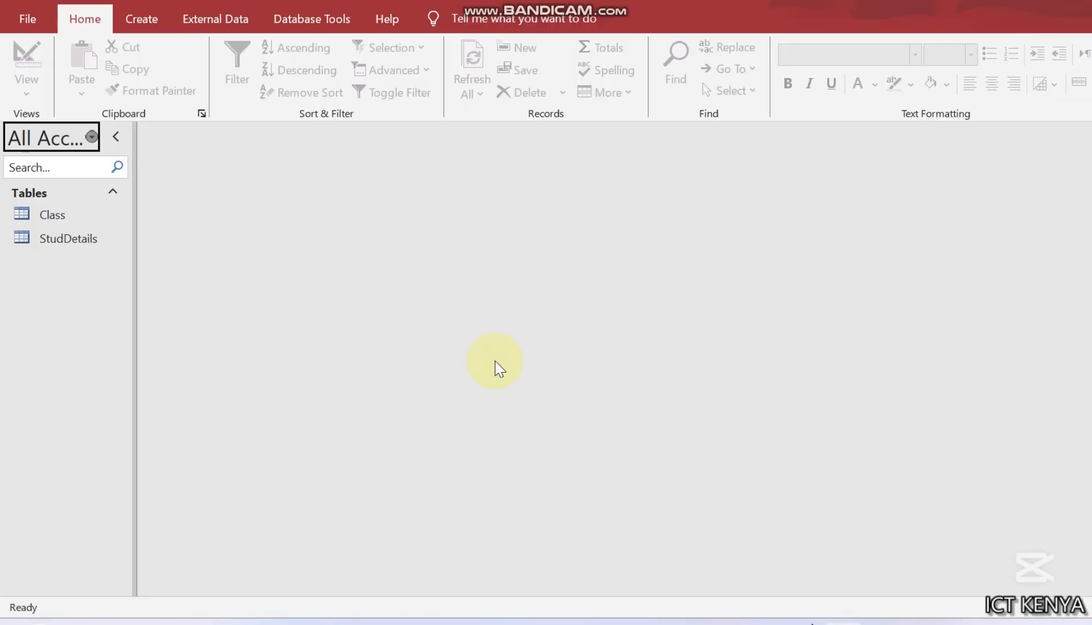
left_click(141, 19)
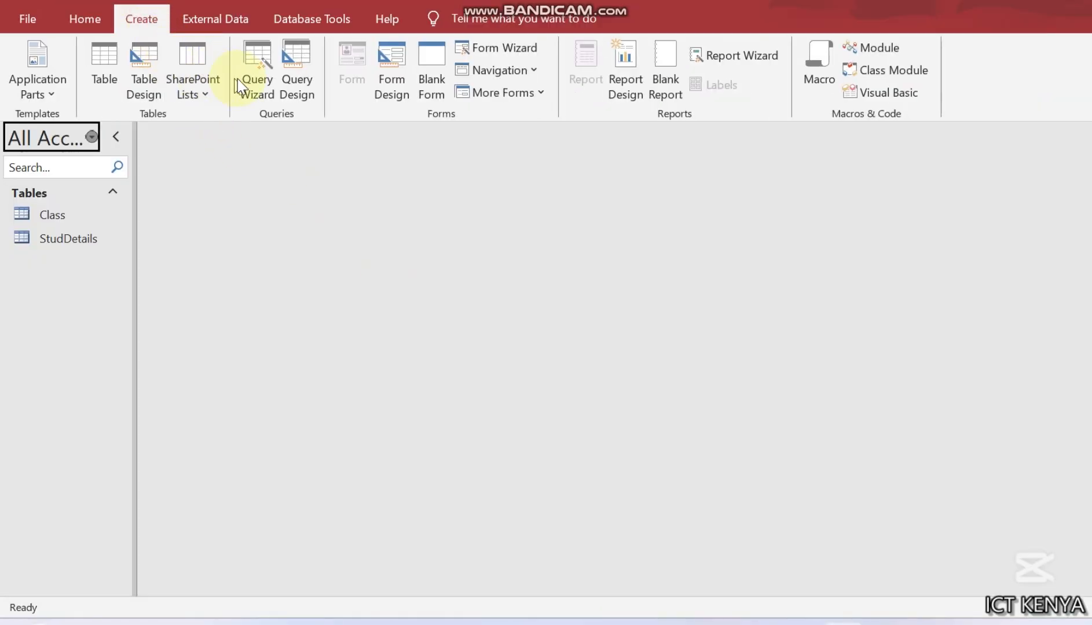
left_click(146, 91)
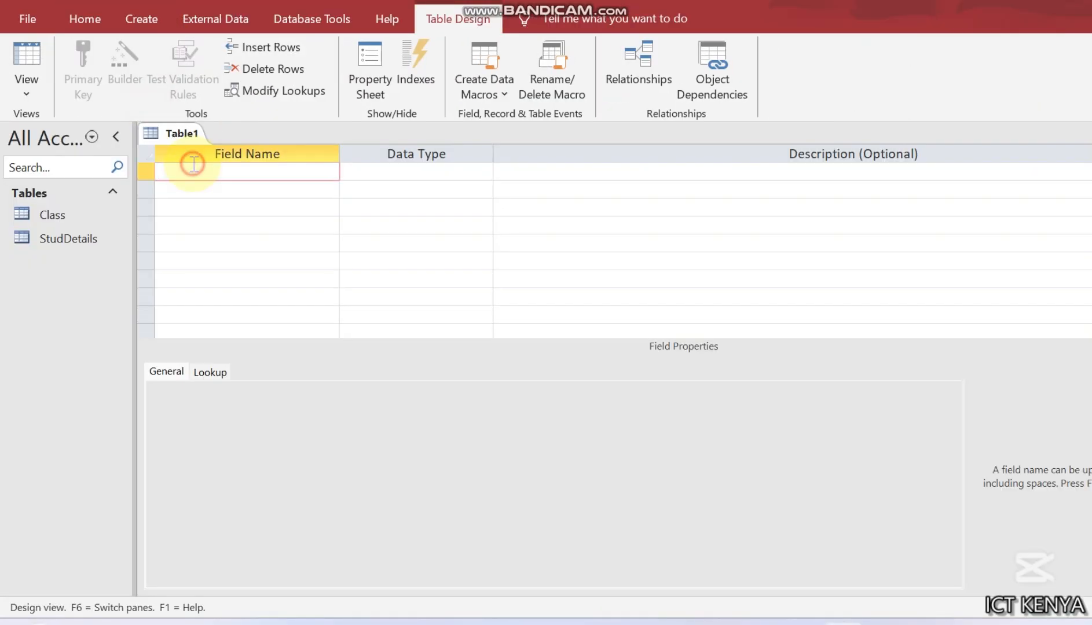
type("AdNo")
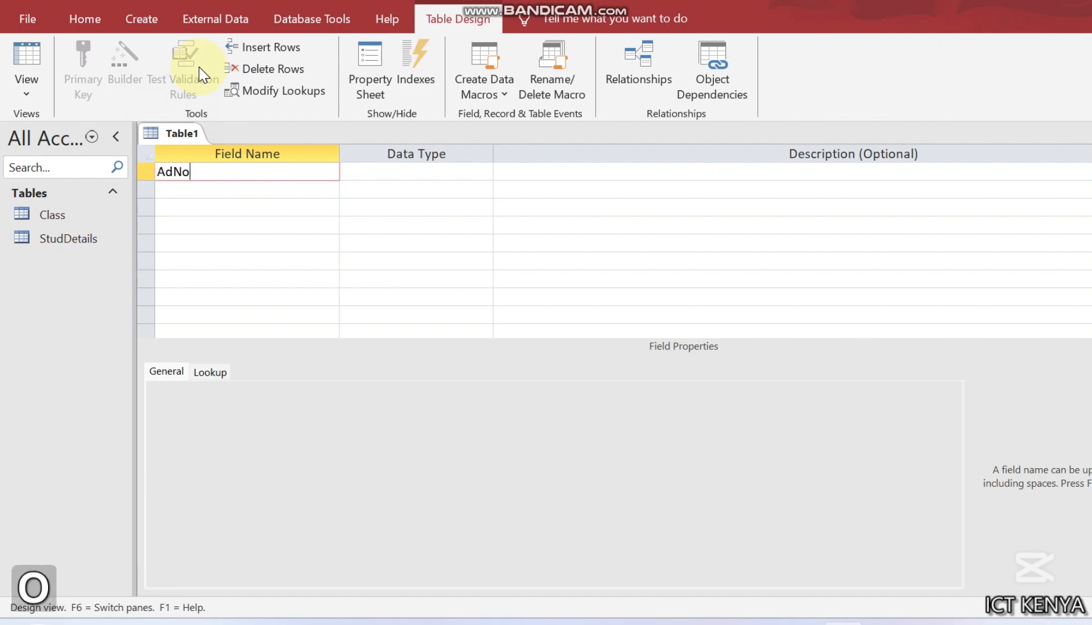
key("Down")
type("Opee")
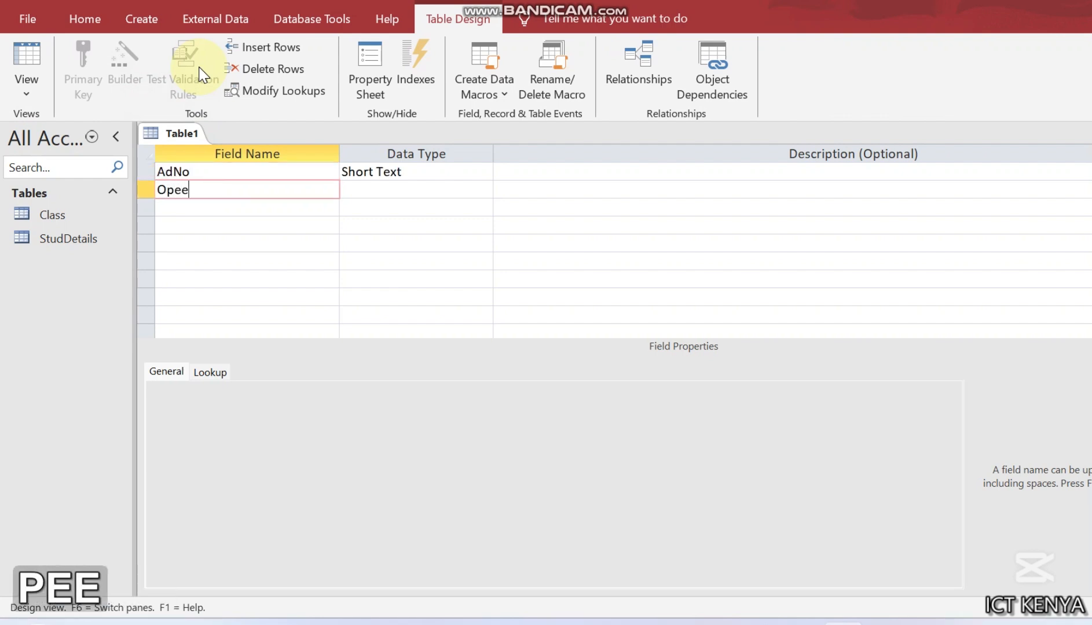
key("BackSpace")
type("ner")
key("Down")
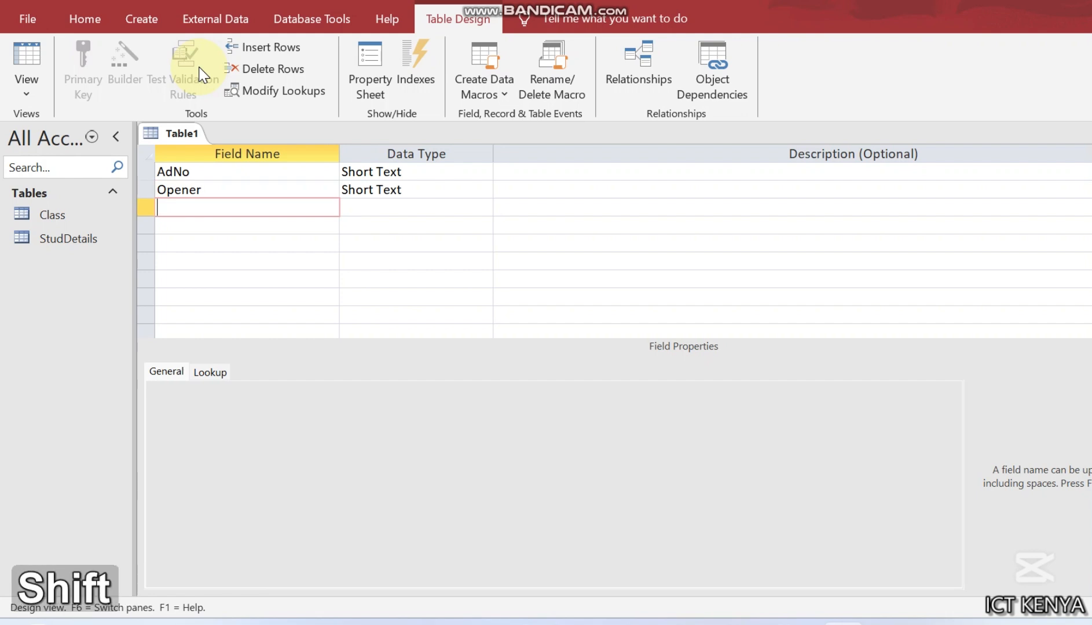
type("MidTerm")
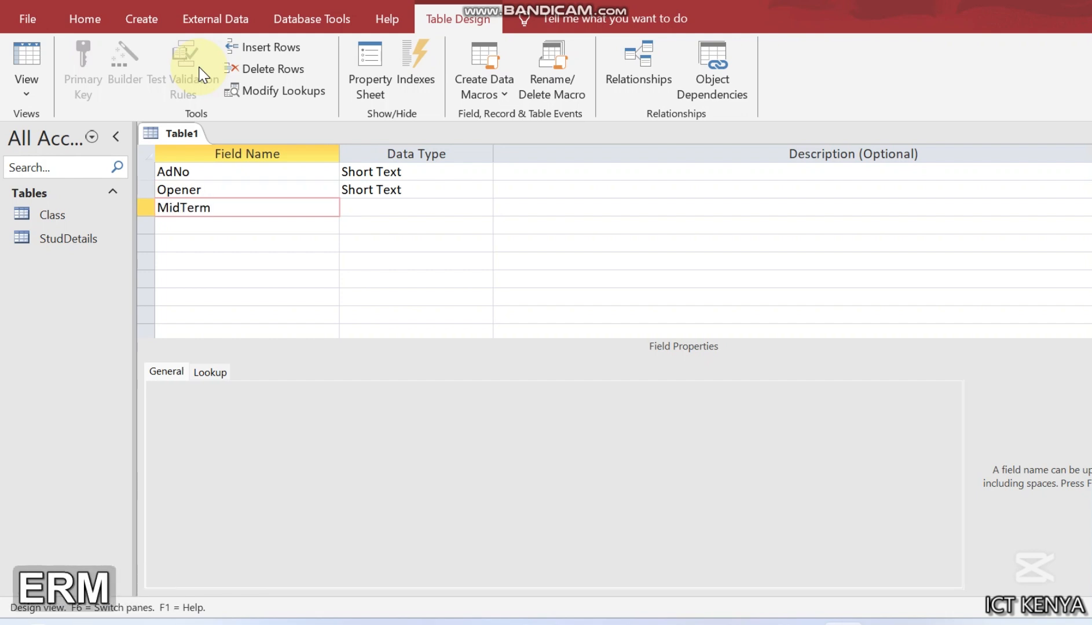
key("Down")
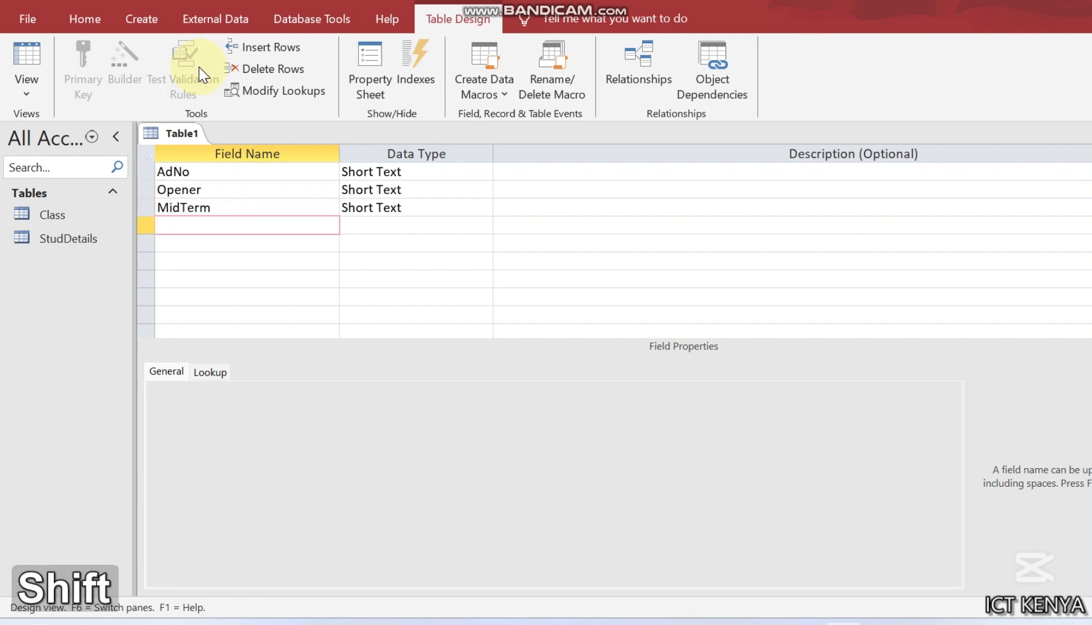
type("EndTerm")
Set the data type of the EndTerm, MidTerm, Opener and AdNo fields to Number
key("Right")
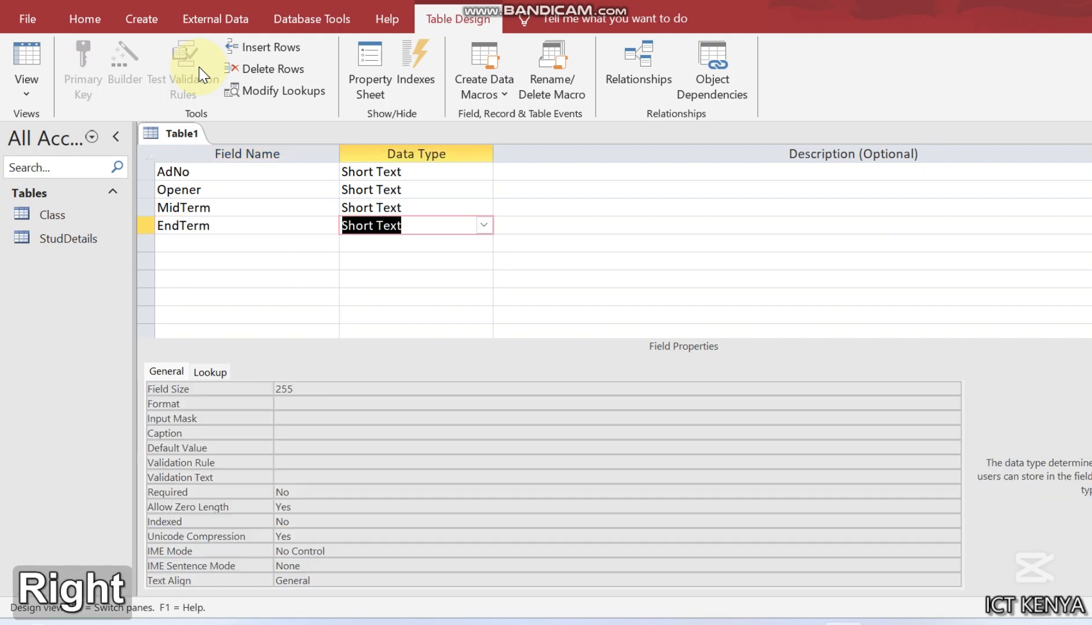
type("nn")
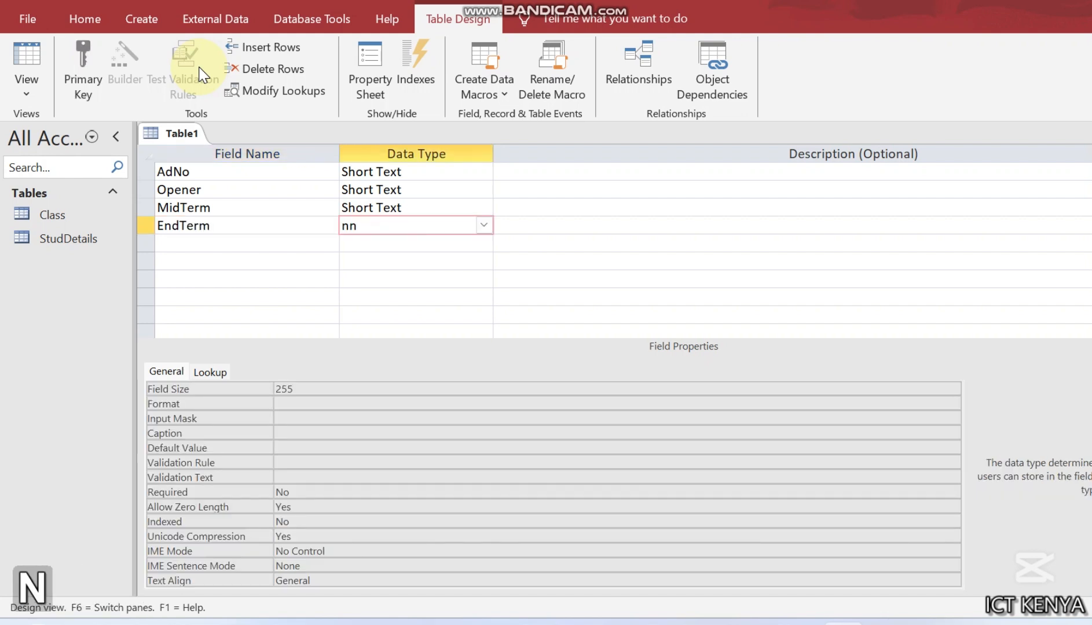
key("BackSpace")
key("Up")
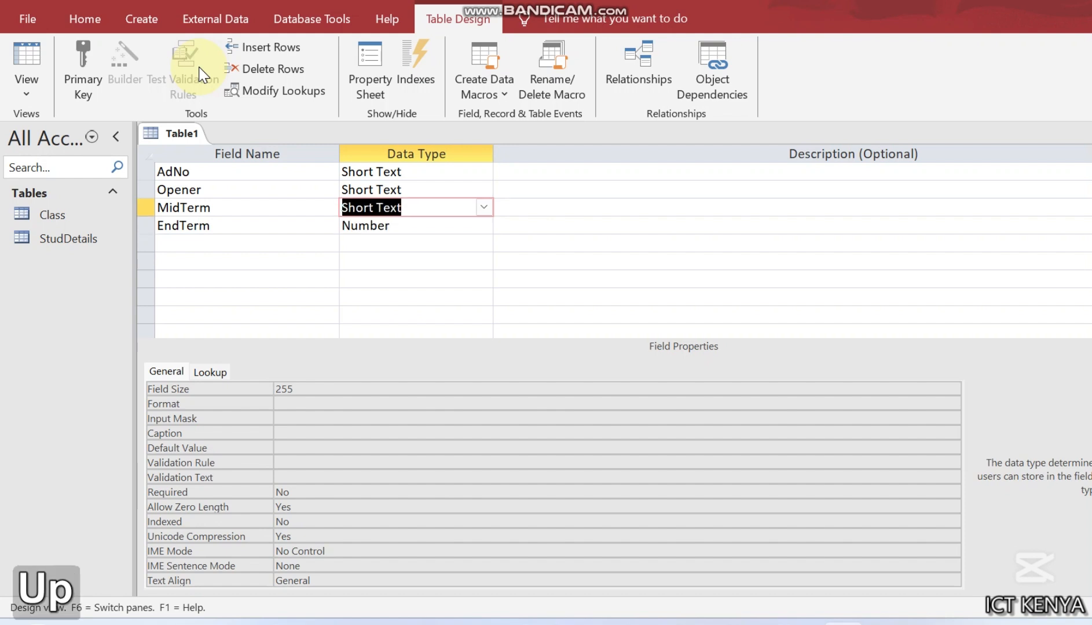
type("n")
key("Up")
type("n")
key("Up")
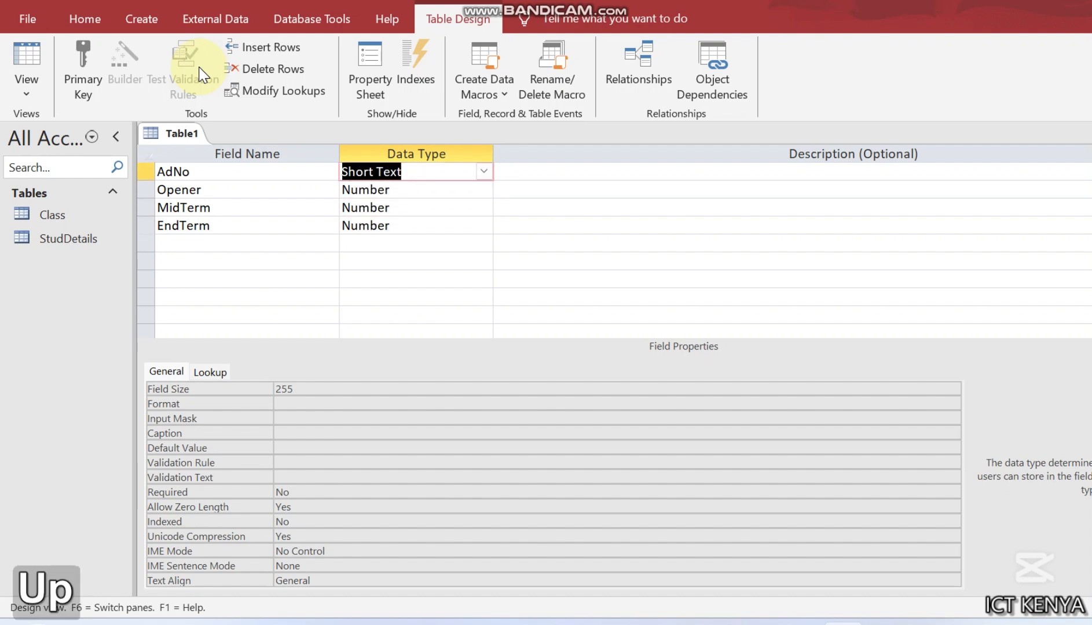
type("number")
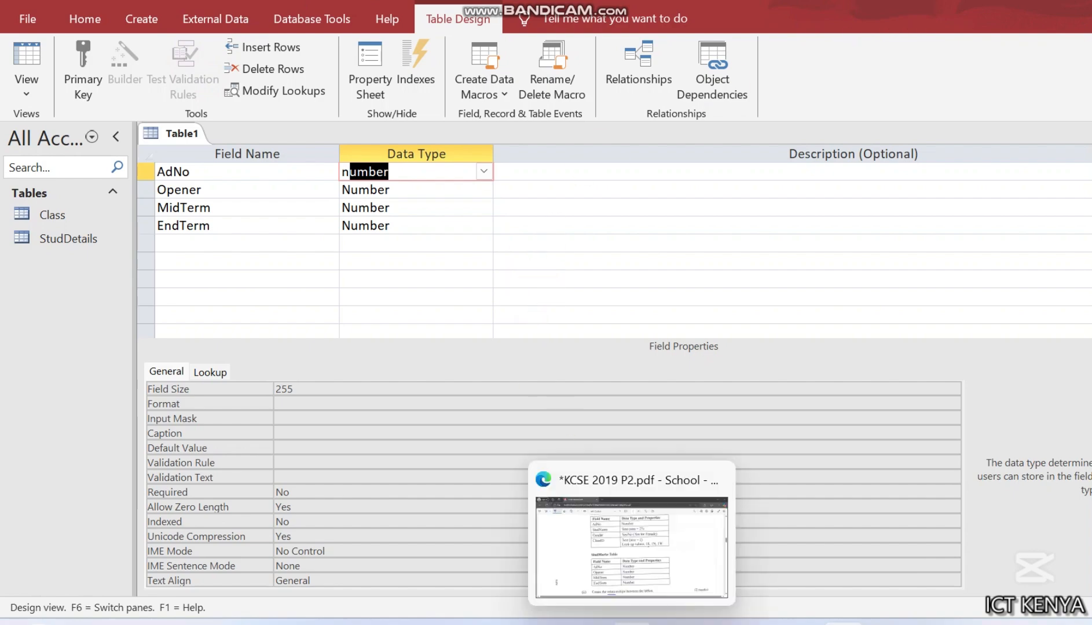
Switch to the exam paper, examine the StudMarks data for repeated AdNo values, and return to Access
left_click(628, 509)
scroll(608, 313, "down", 10)
scroll(604, 312, "down", 10)
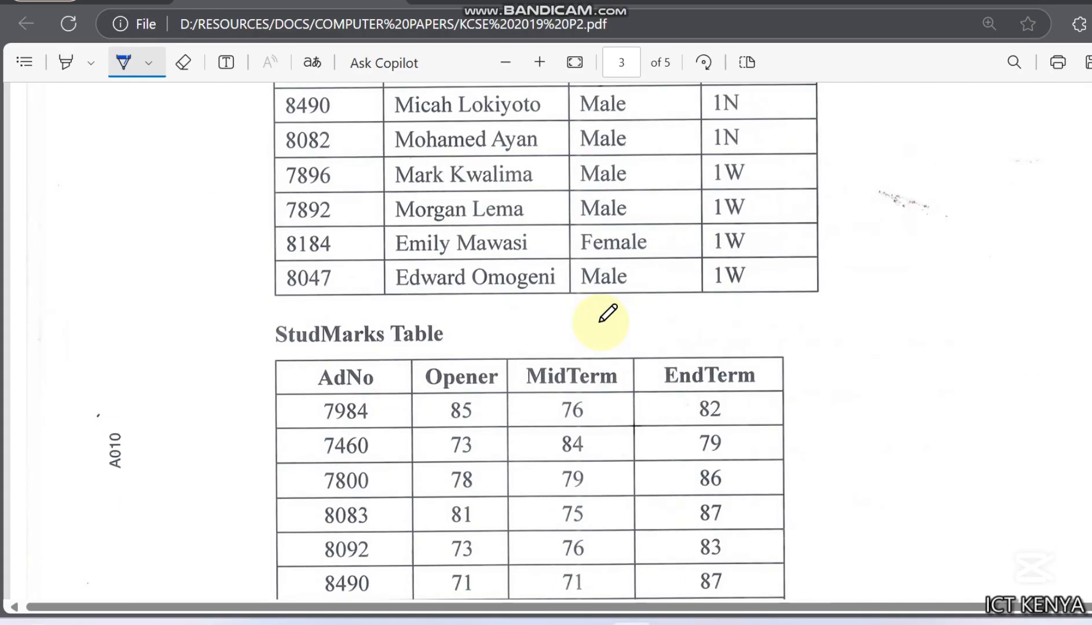
scroll(605, 309, "up", 2)
scroll(604, 309, "down", 3)
scroll(434, 328, "down", 2)
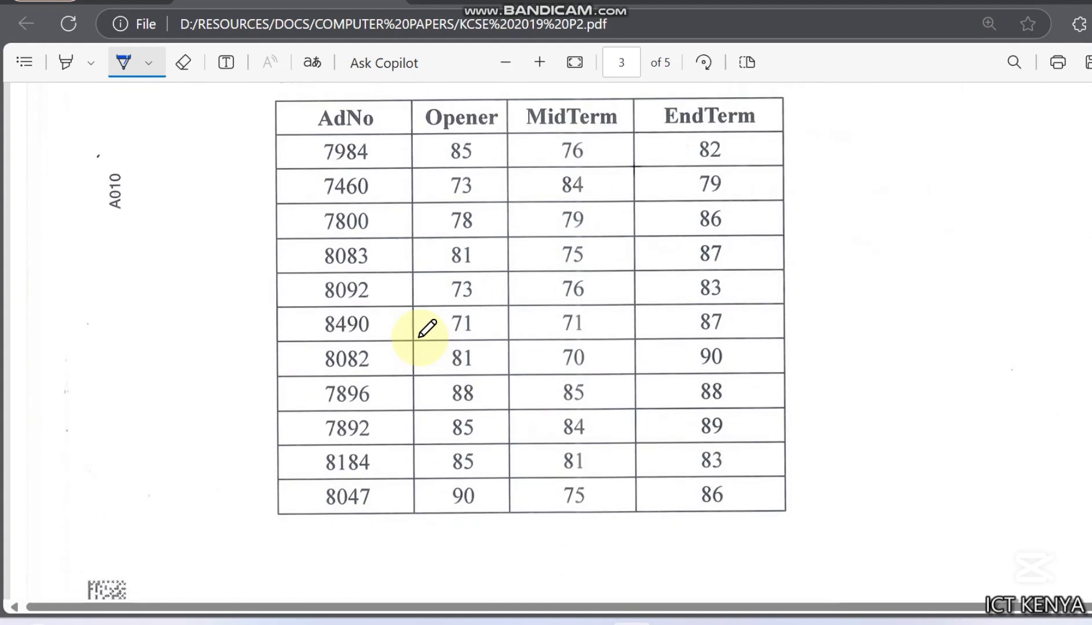
scroll(428, 328, "up", 2)
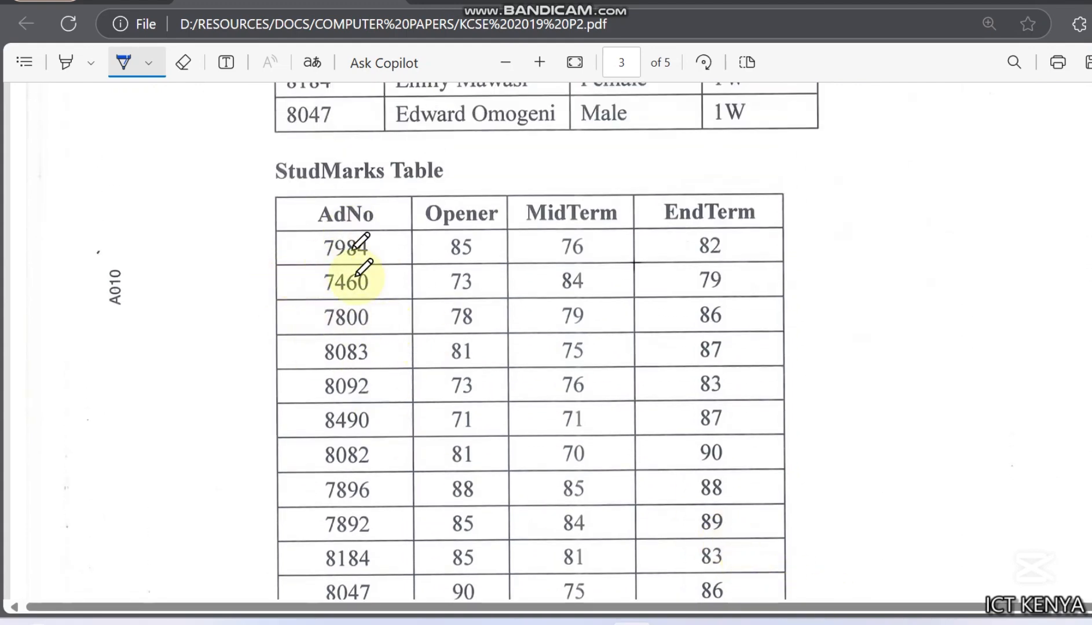
scroll(356, 272, "down", 4)
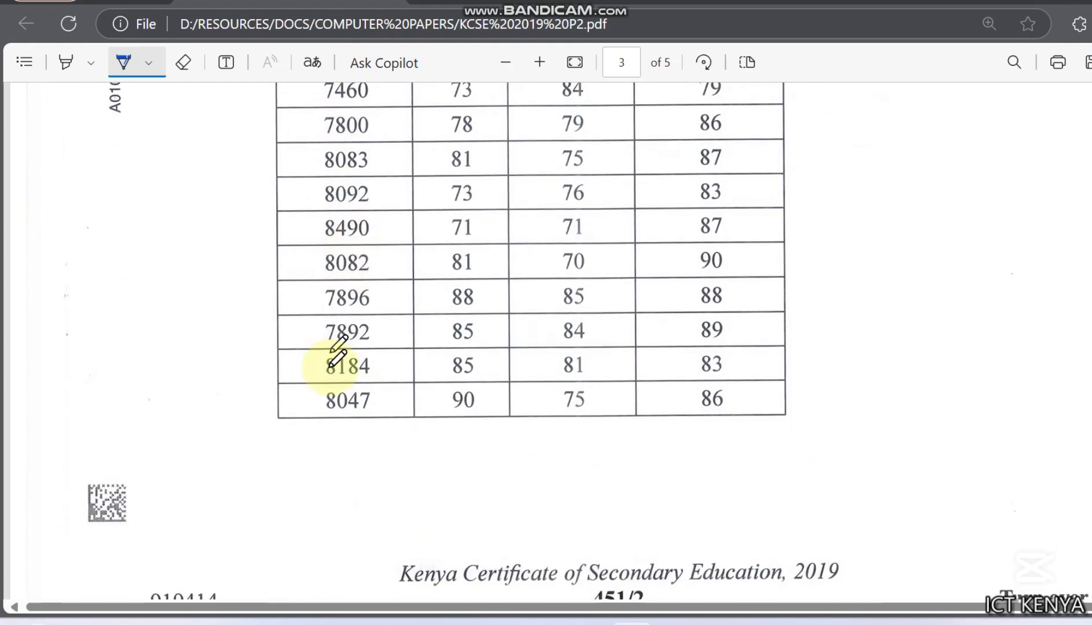
scroll(335, 387, "up", 6)
scroll(324, 412, "down", 4)
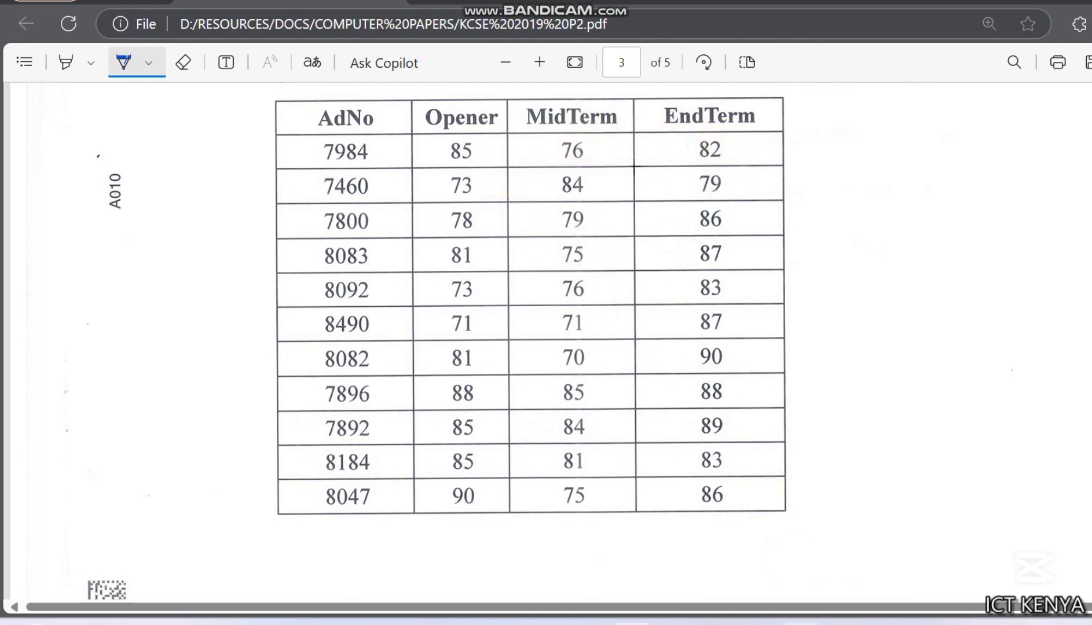
left_click(844, 624)
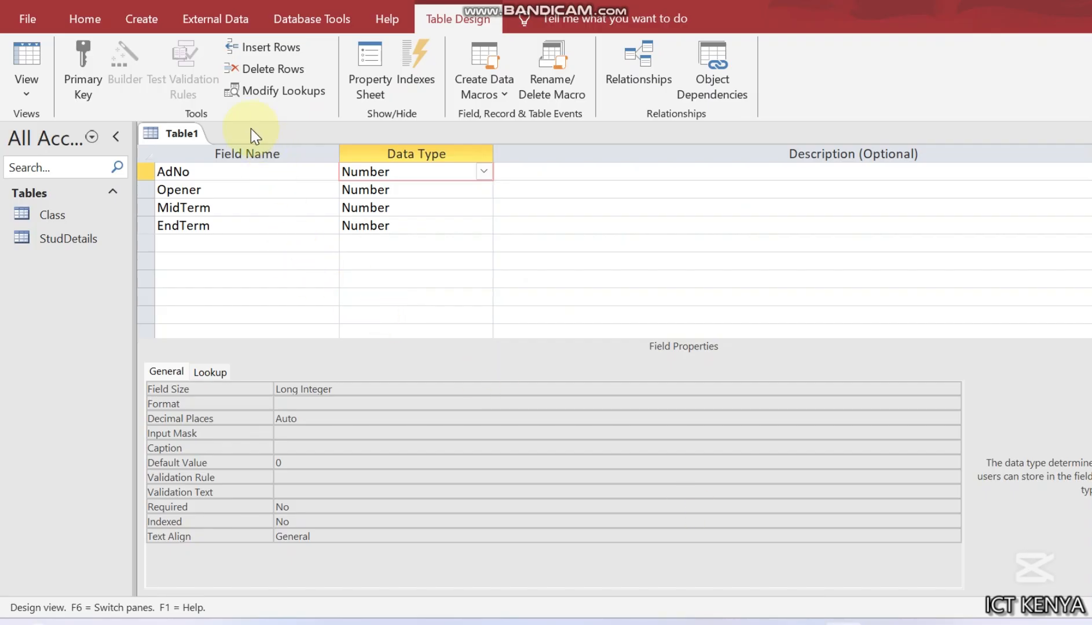
Make AdNo the primary key, and save and close the table under the name StudMarks
right_click(196, 172)
left_click(226, 184)
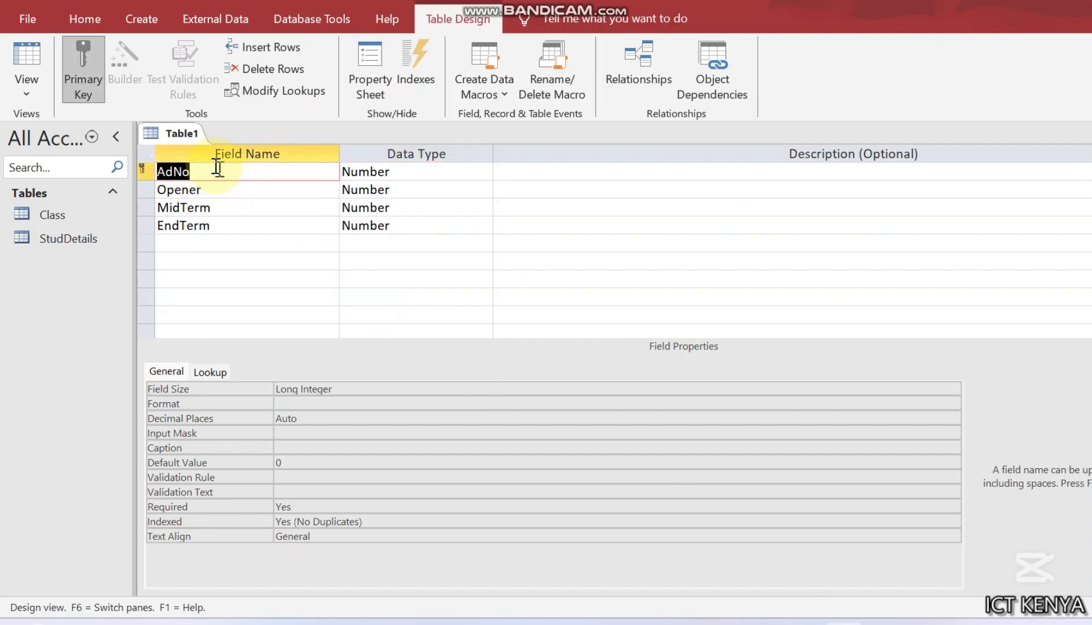
key("ctrl+s")
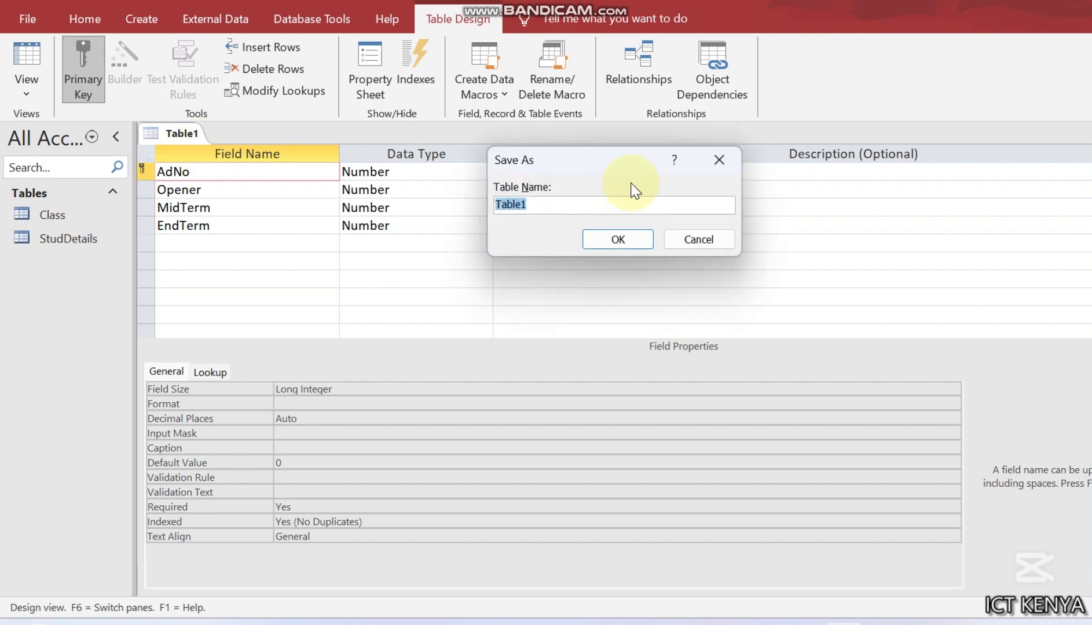
type("StudMa")
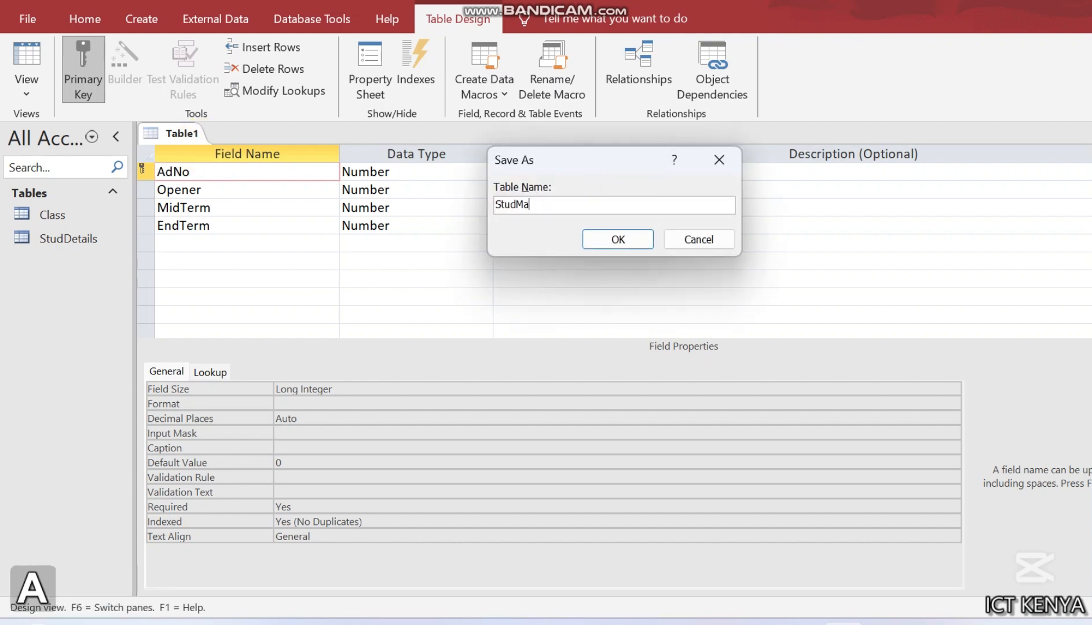
type("rks")
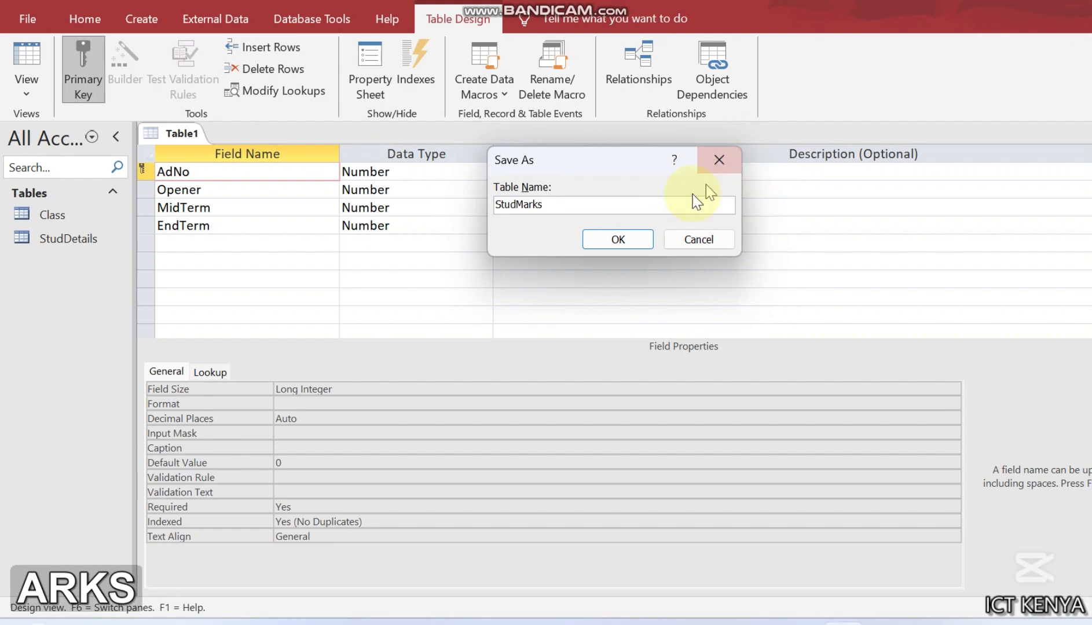
left_click(610, 237)
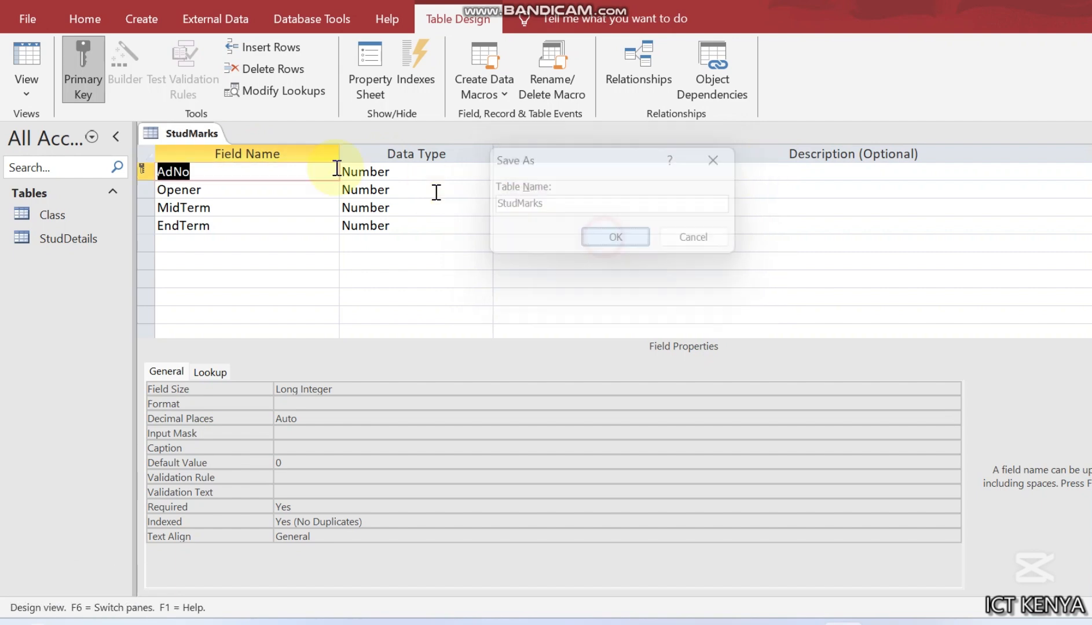
right_click(210, 142)
left_click(238, 168)
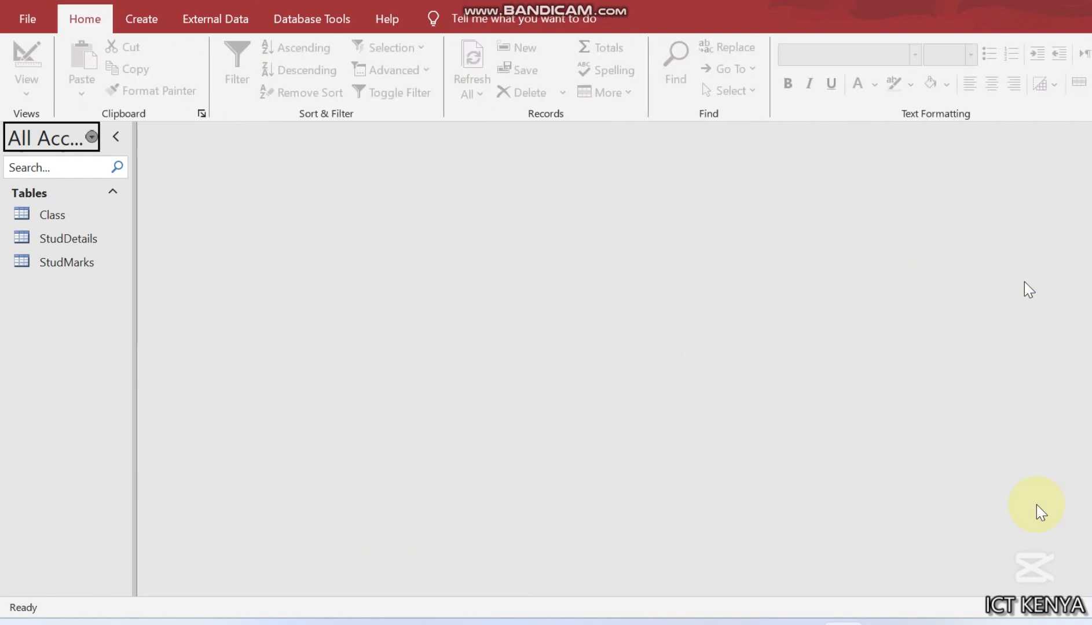
Switch to the exam paper, read part (ii) about creating relationships between the tables, and return to Access
left_click(632, 623)
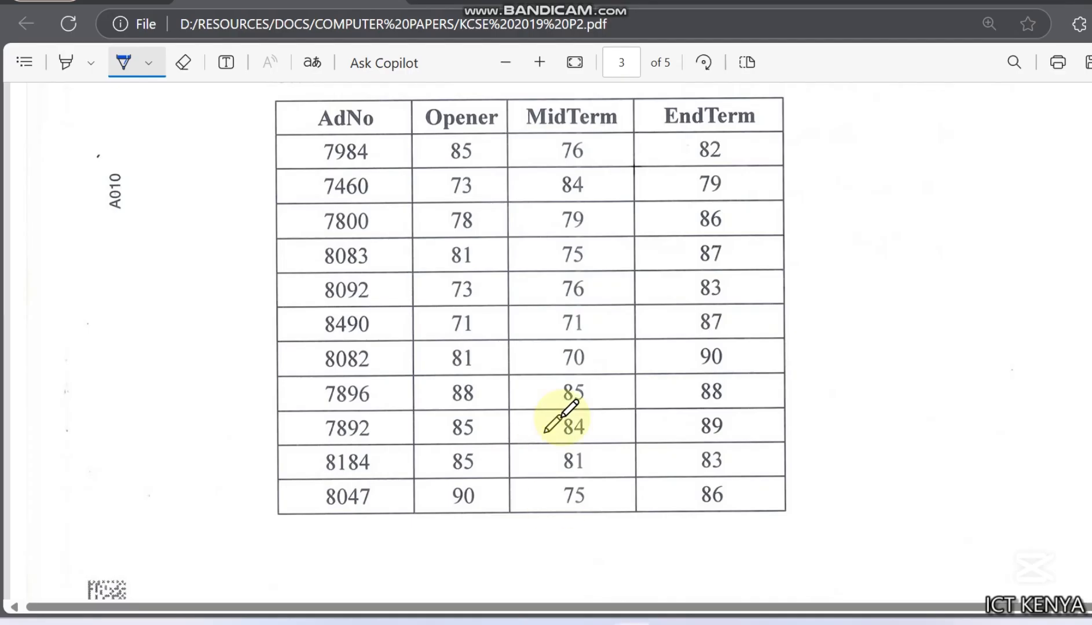
scroll(475, 364, "down", 10)
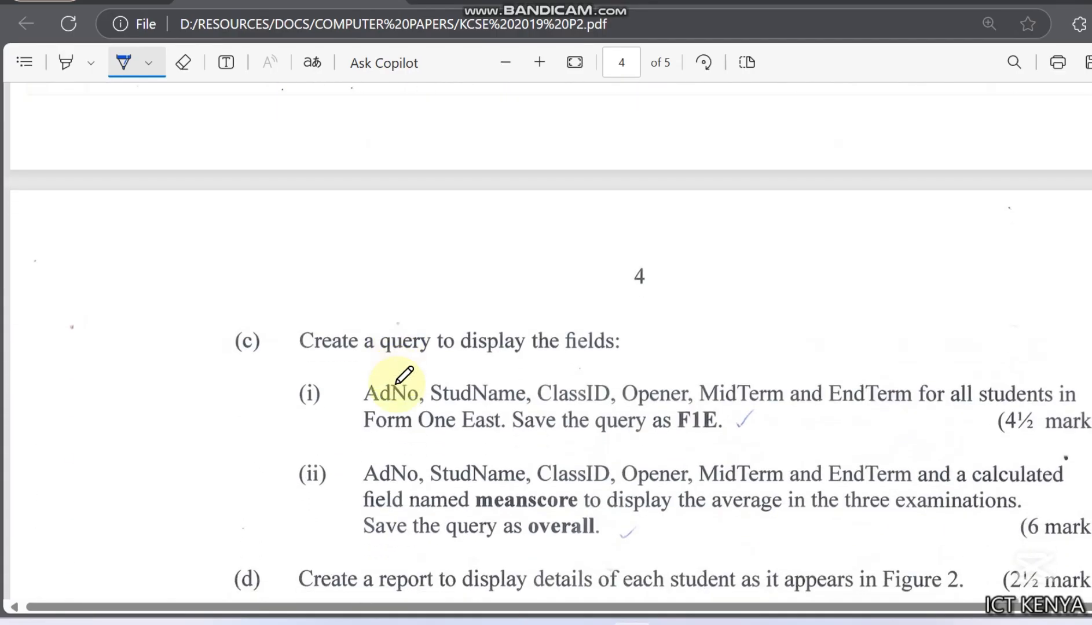
scroll(404, 375, "down", 1)
scroll(442, 296, "up", 15)
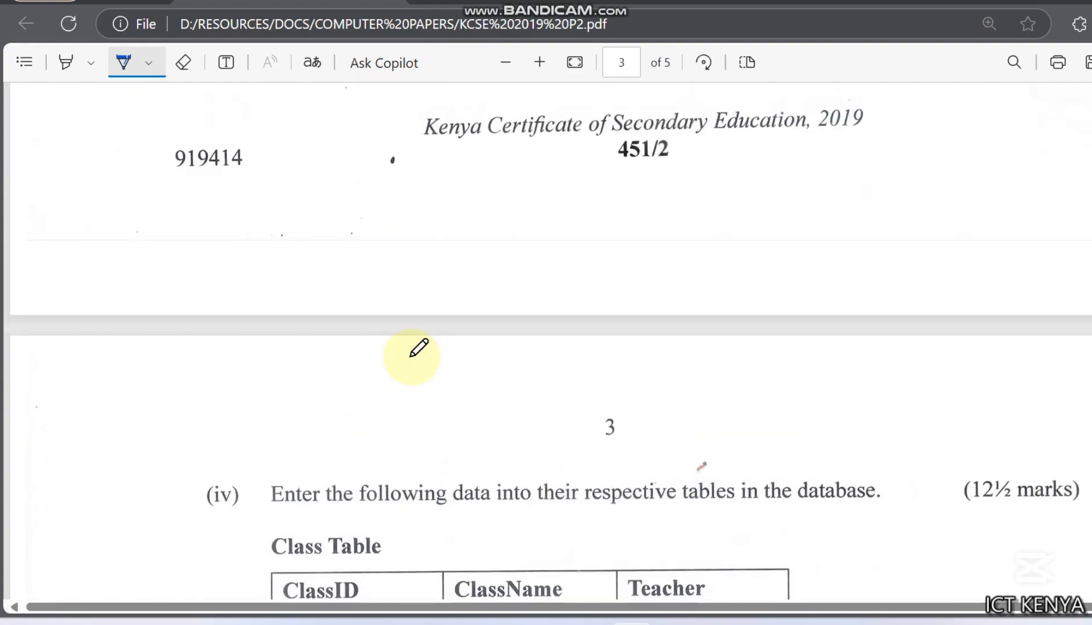
scroll(341, 453, "up", 7)
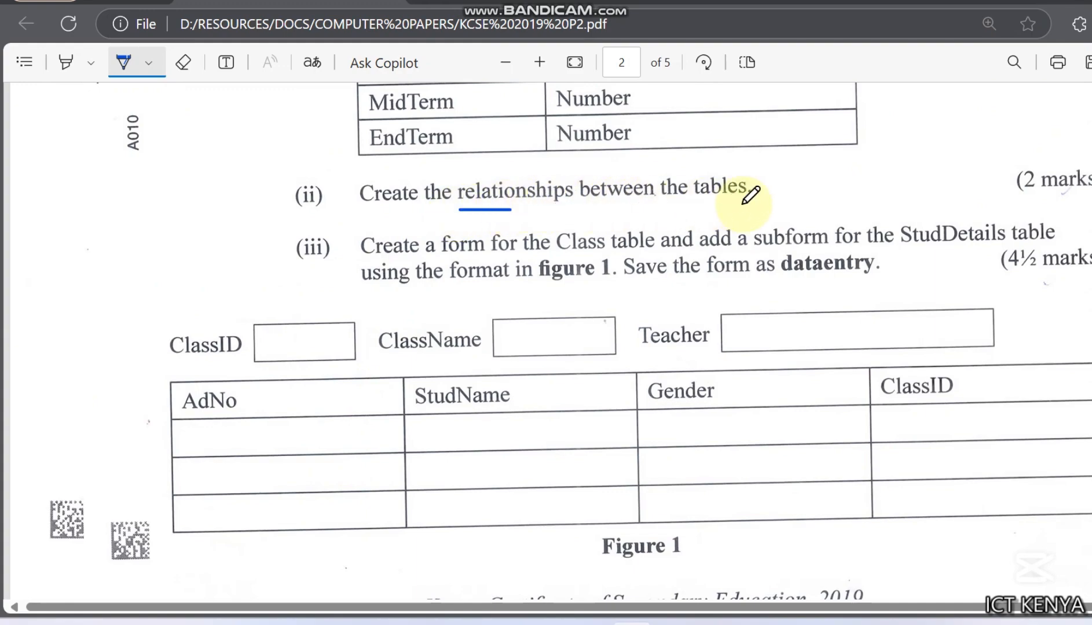
left_click(828, 615)
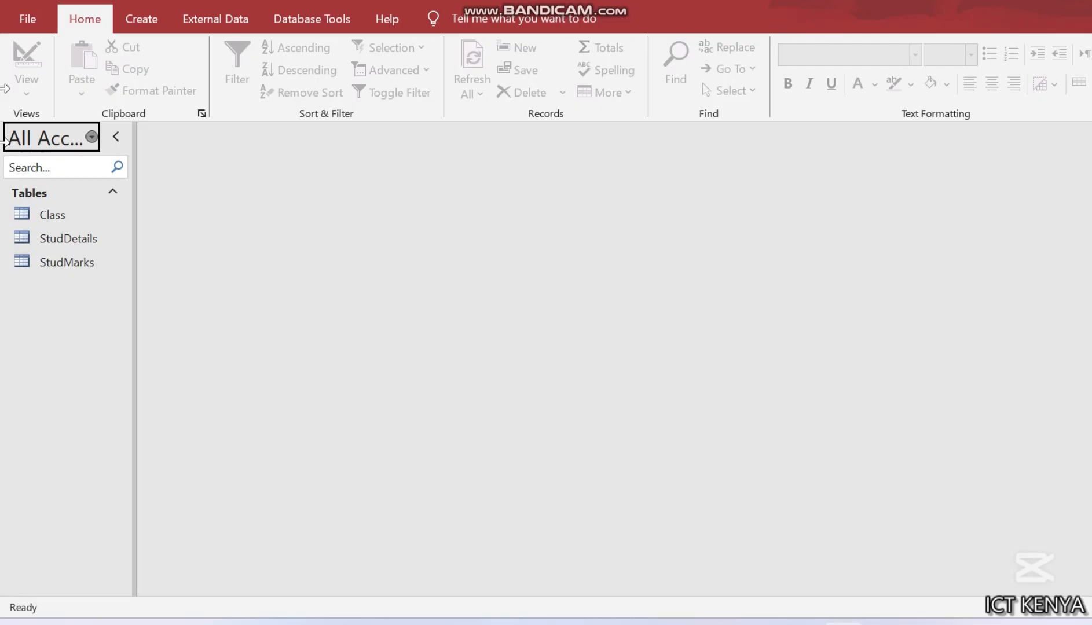
Open the Relationships layout, add the StudMarks table, and position it below and between the Class and StudDetails tables
left_click(293, 19)
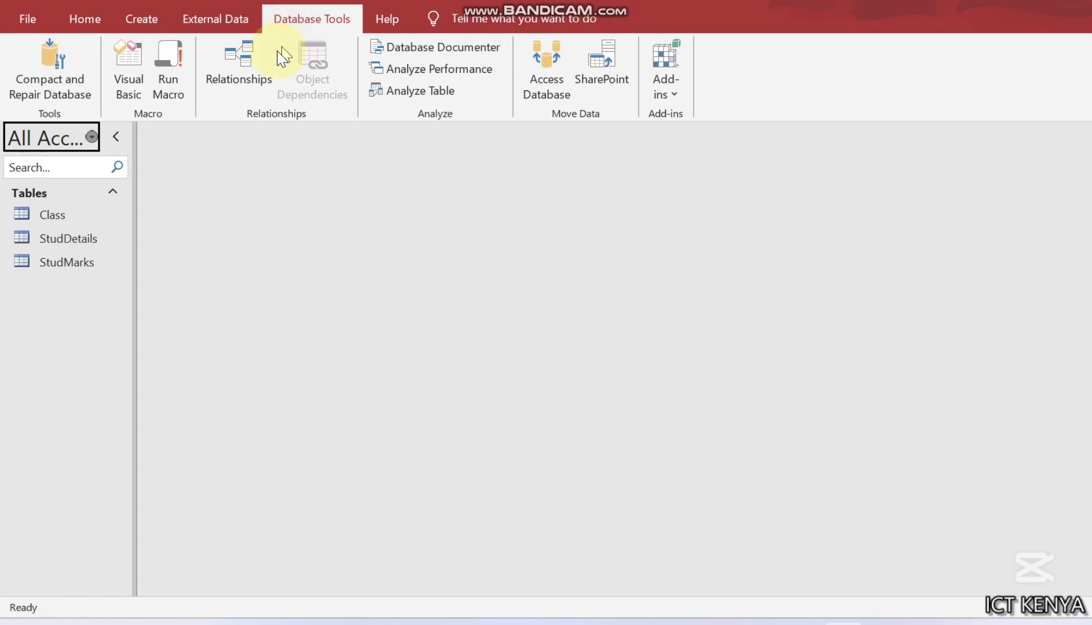
left_click(243, 61)
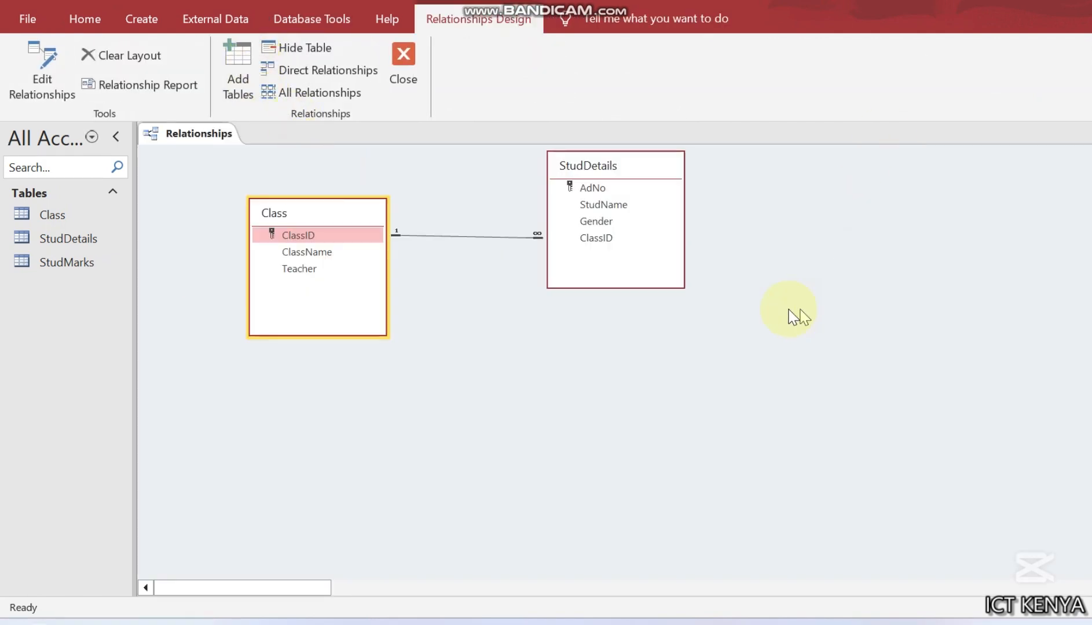
left_click(787, 313)
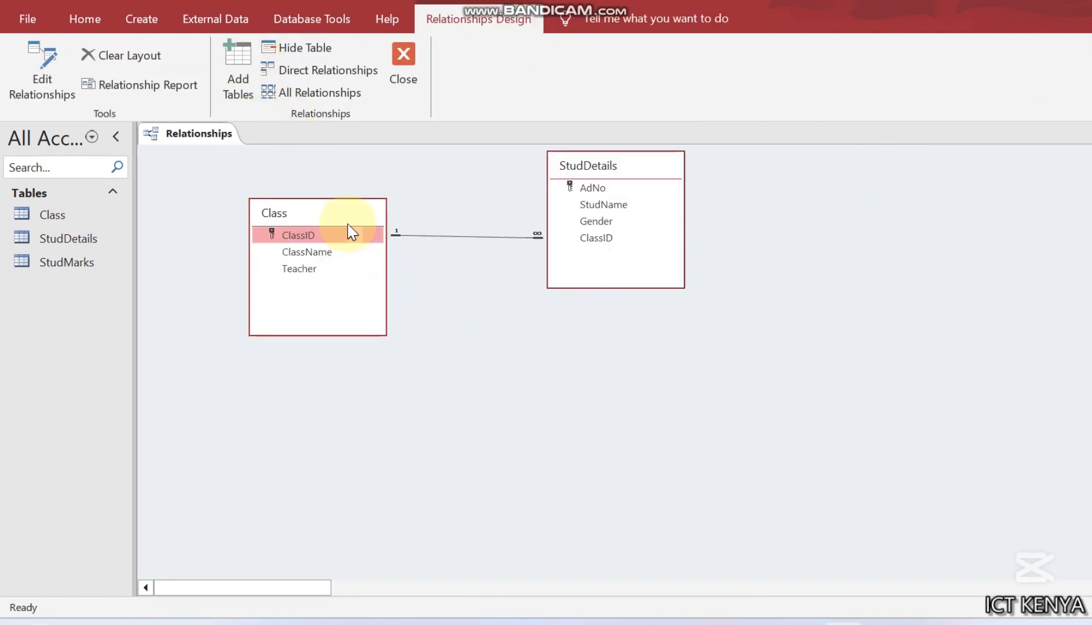
left_click_drag(349, 216, 303, 203)
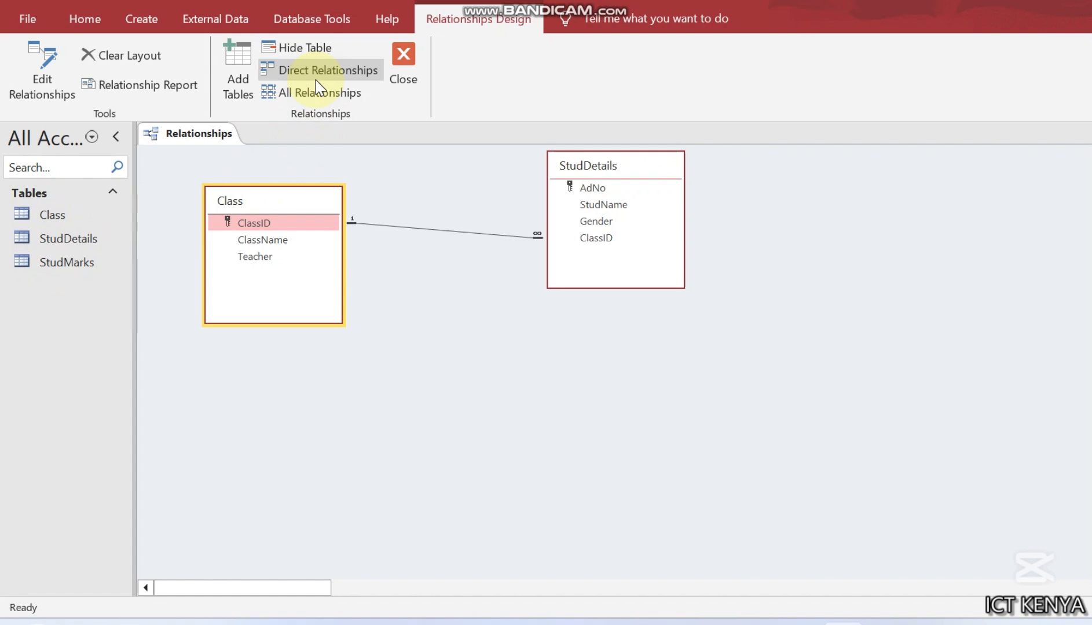
left_click(240, 81)
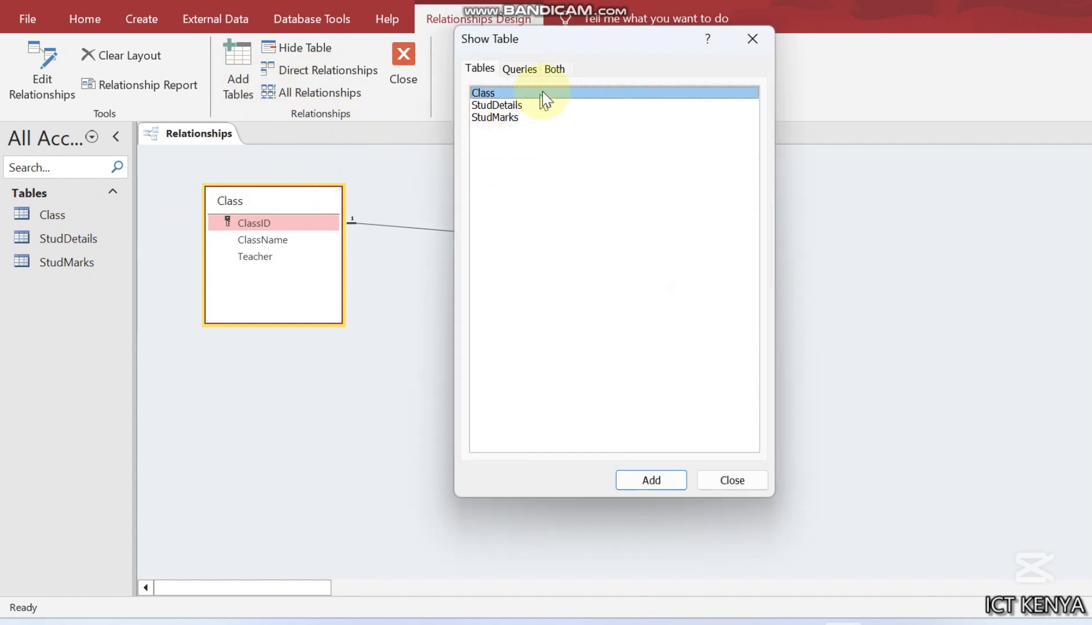
left_click_drag(569, 34, 846, 162)
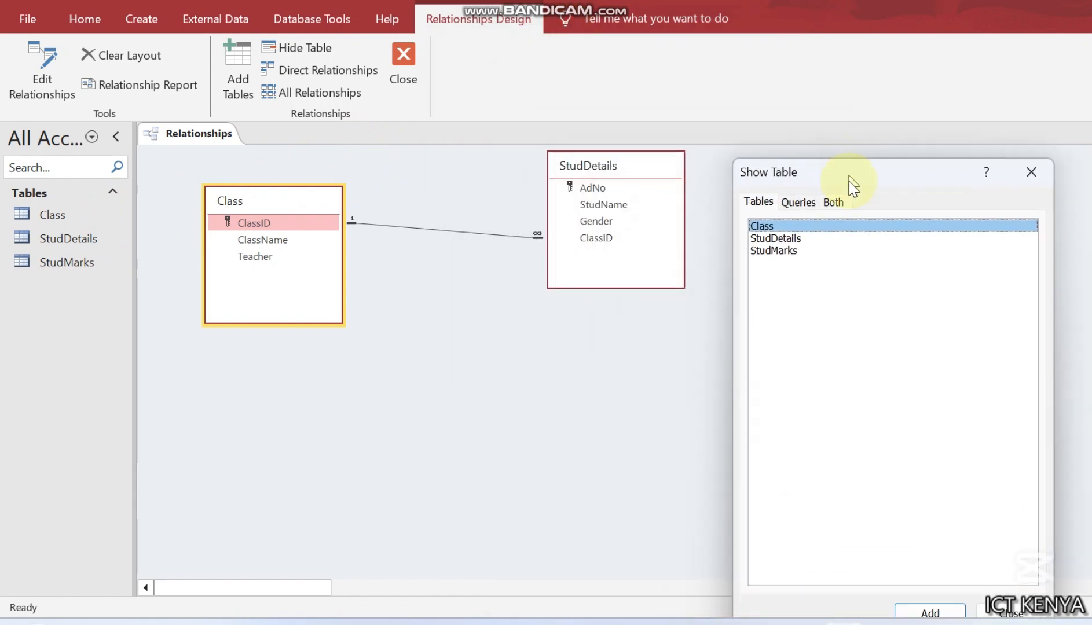
double_click(777, 250)
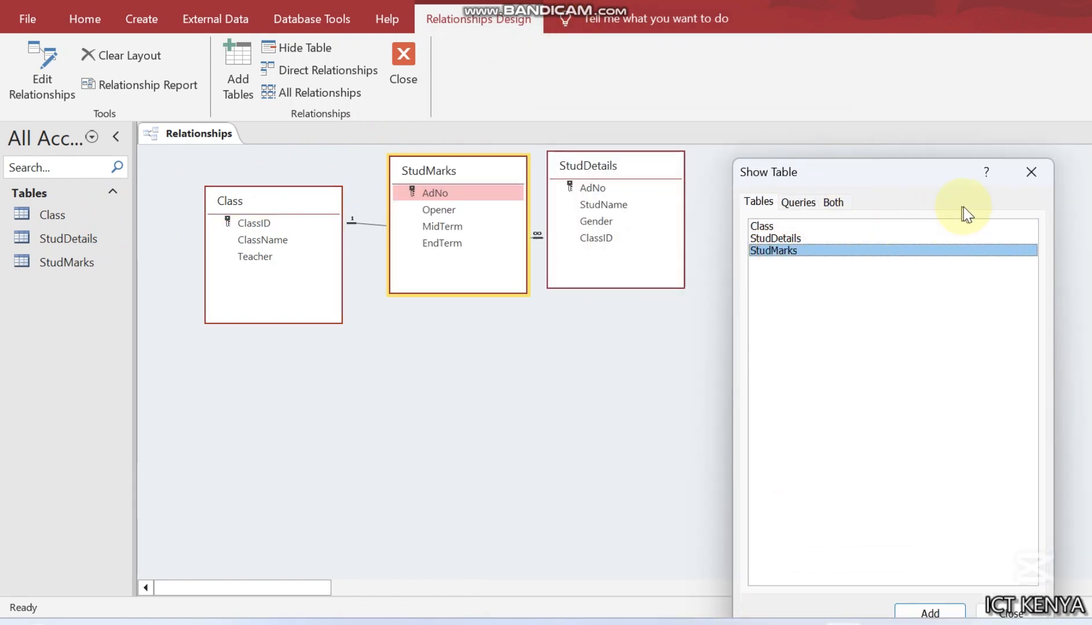
left_click(1028, 173)
left_click_drag(495, 171, 499, 412)
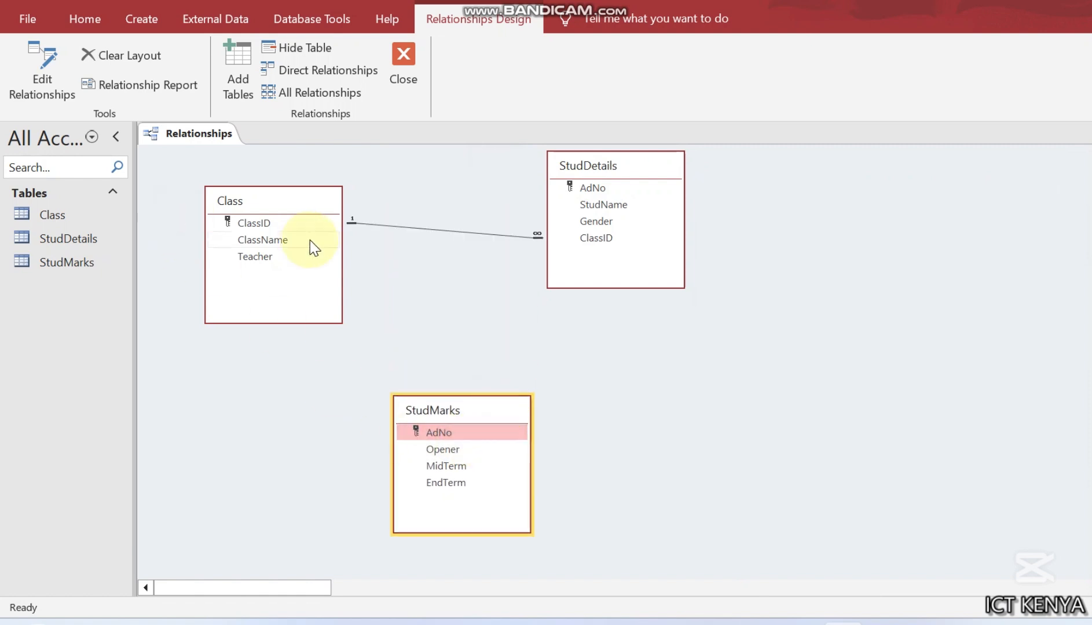
Relate AdNo in StudDetails to AdNo in StudMarks with referential integrity and cascade update and delete, then save and close the layout
left_click(442, 440)
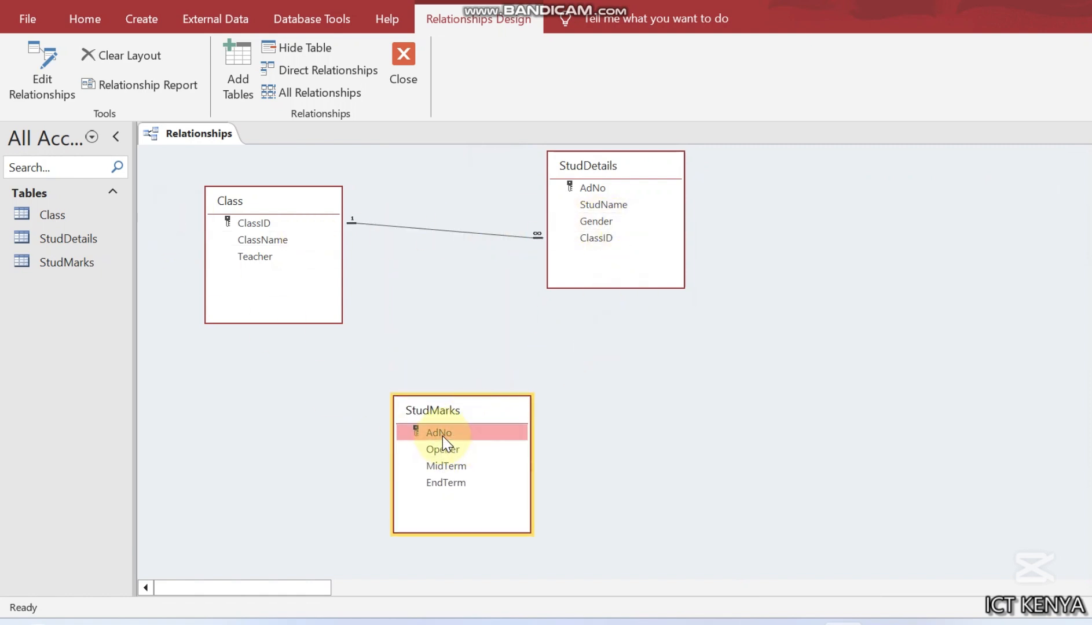
left_click(272, 258)
left_click_drag(617, 191, 431, 432)
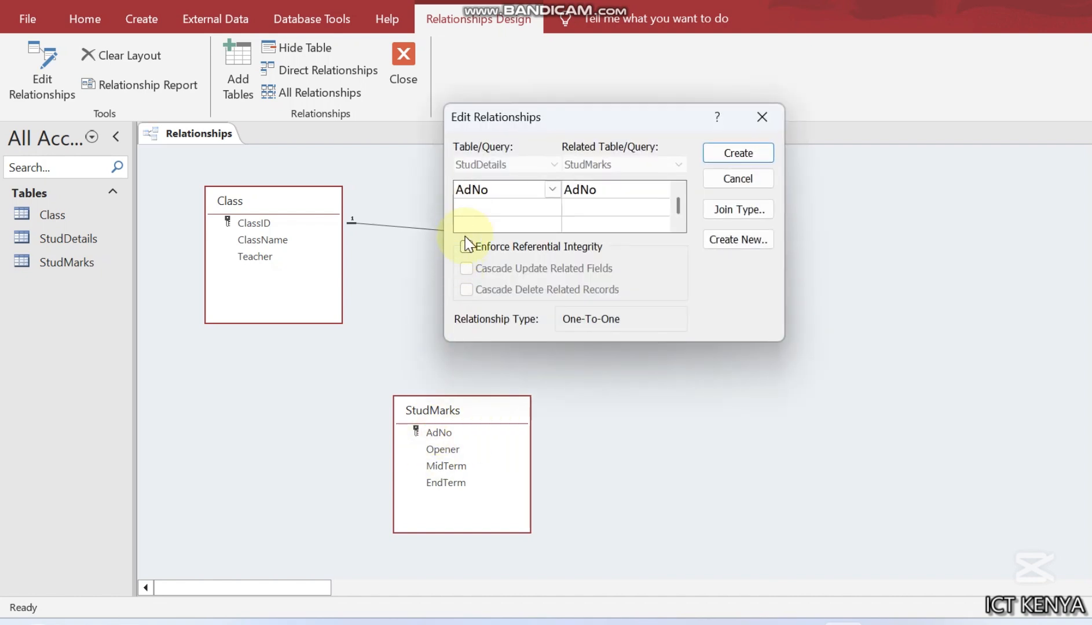
left_click(465, 248)
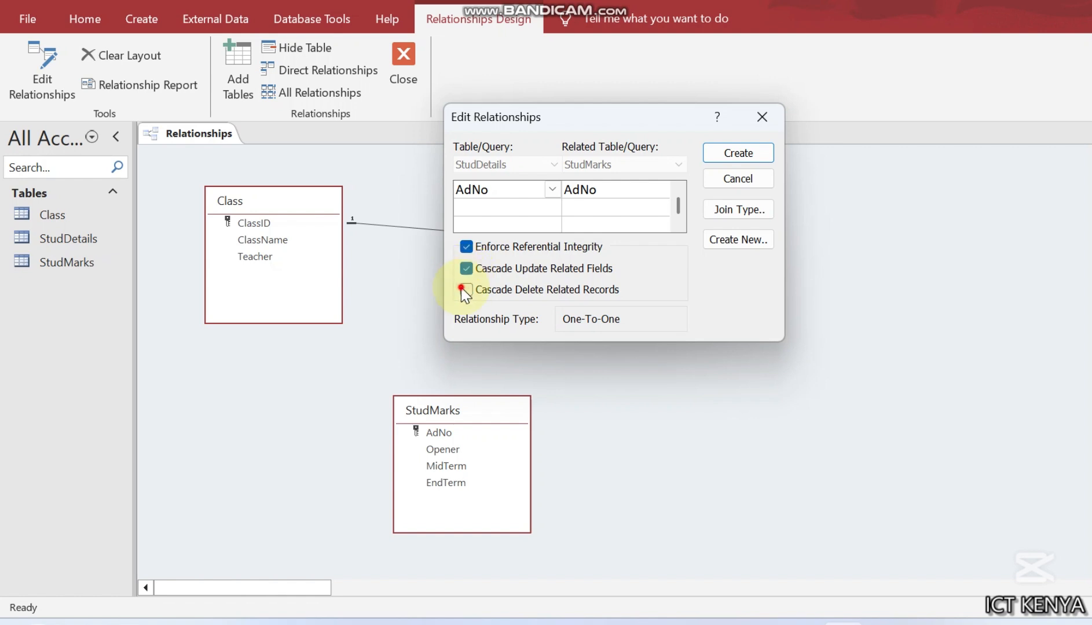
left_click(741, 153)
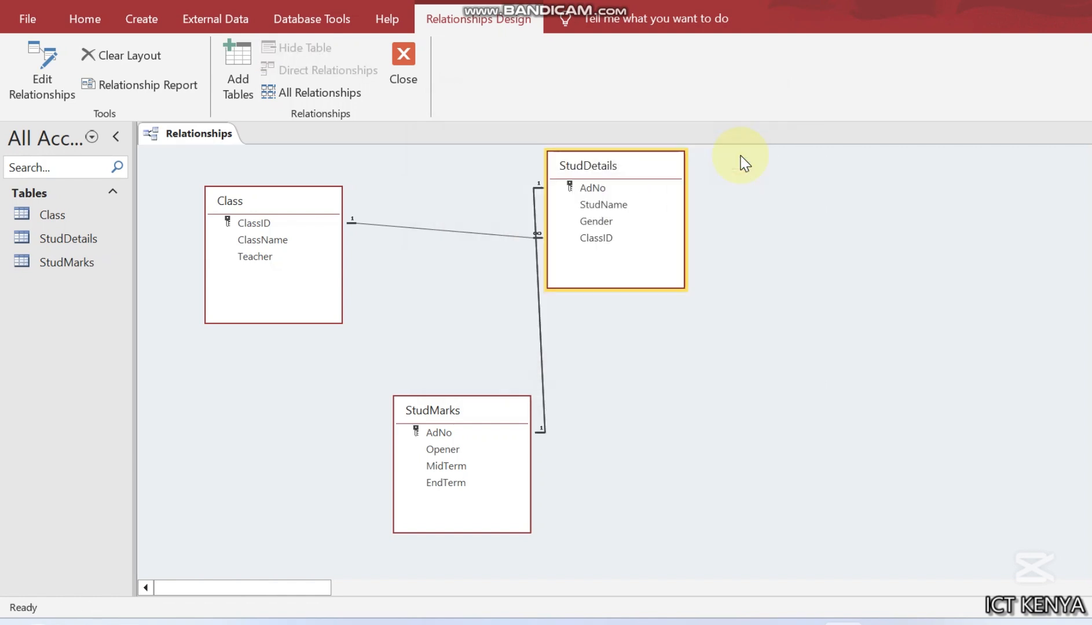
left_click(408, 69)
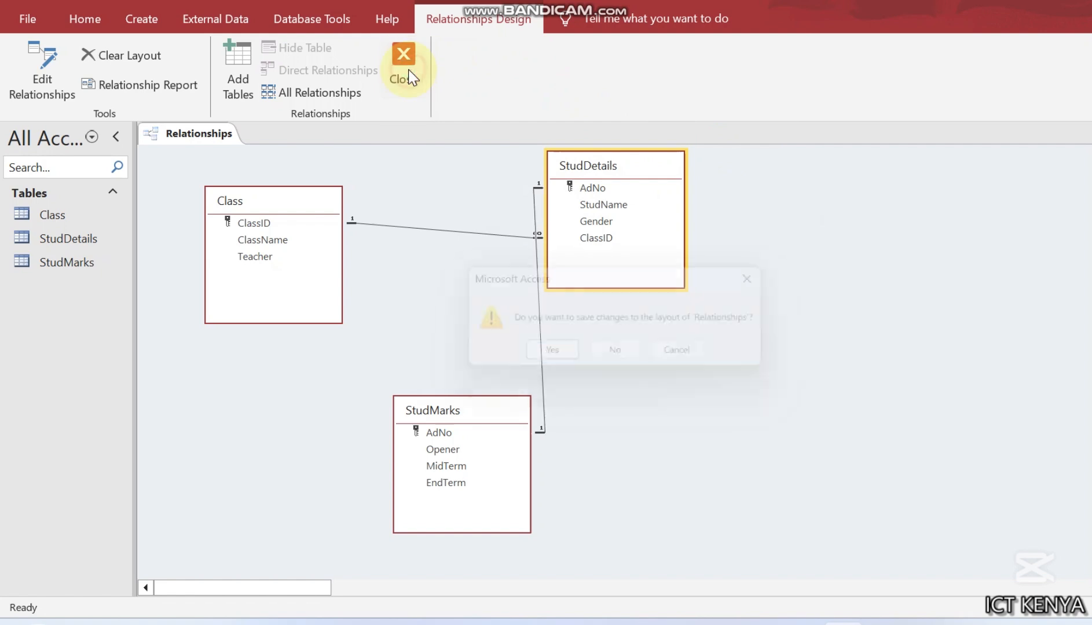
left_click(529, 359)
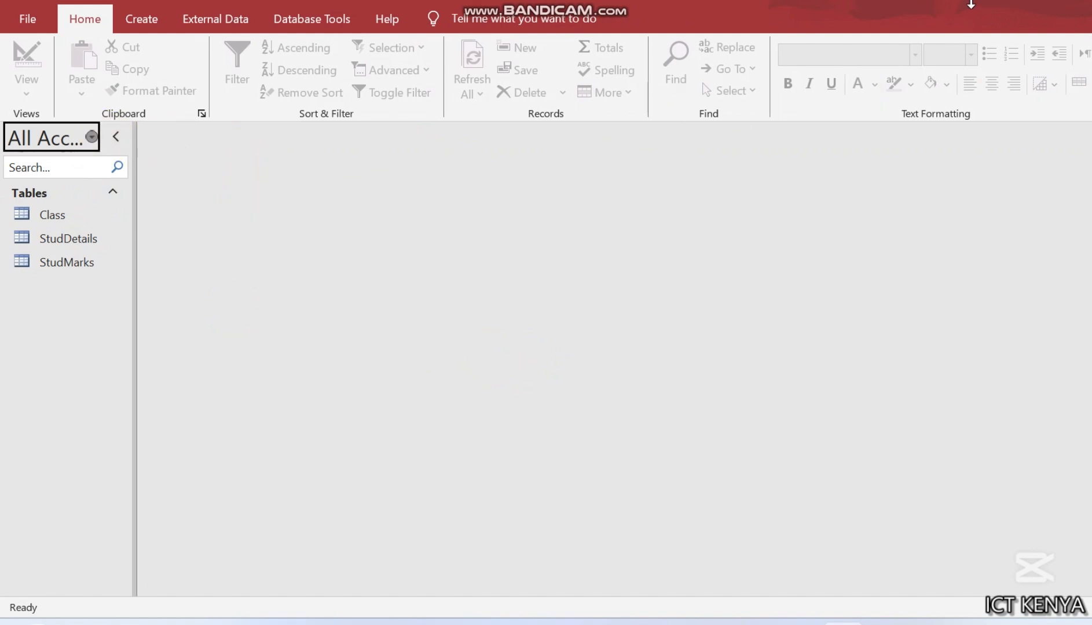
Switch to the exam paper, underline Class, "a subform" and StudDetails in part (iii), view Figure 1, and return to Access
left_click(964, 0)
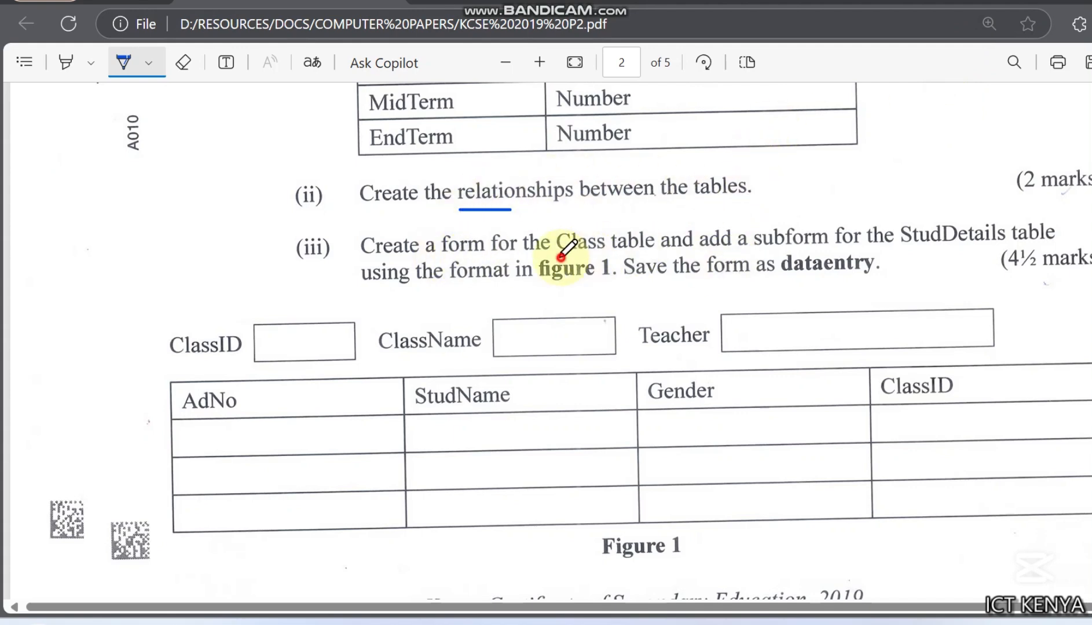
left_click_drag(558, 257, 618, 262)
left_click_drag(729, 253, 824, 253)
left_click_drag(926, 251, 971, 249)
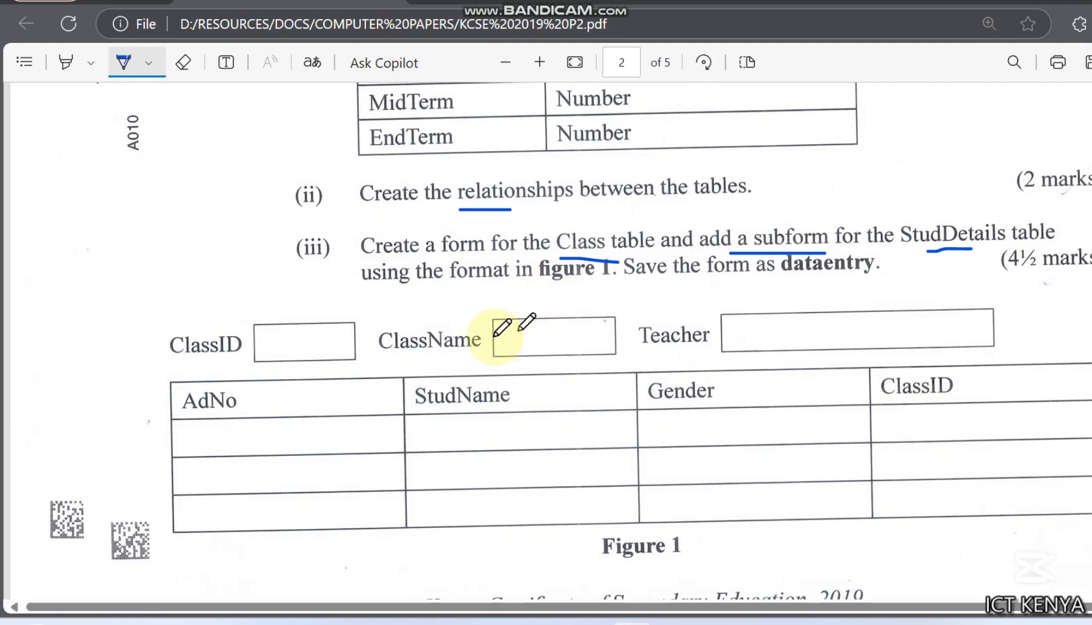
scroll(428, 347, "down", 1)
scroll(418, 359, "down", 3)
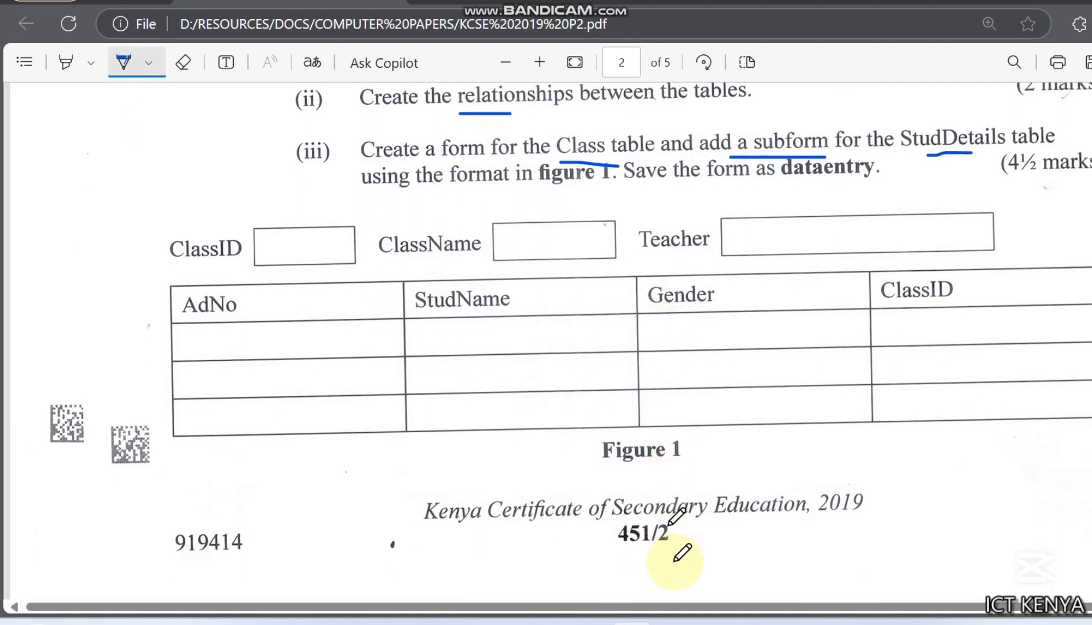
left_click(842, 624)
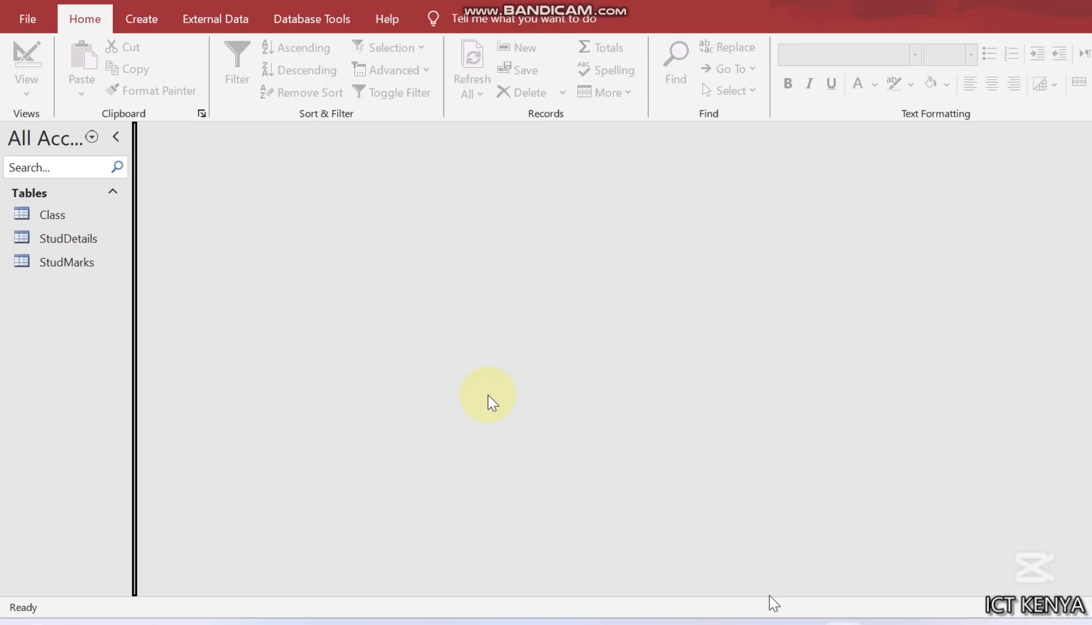
Start a form with the Form Wizard using all fields of the Class table and the Columnar layout
left_click(145, 17)
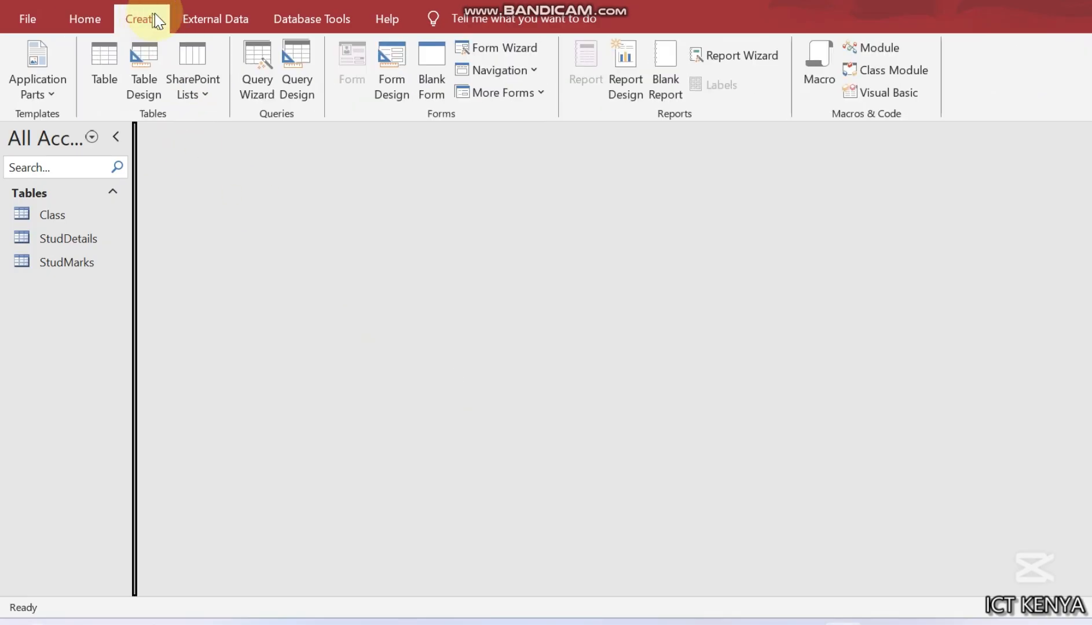
left_click(508, 47)
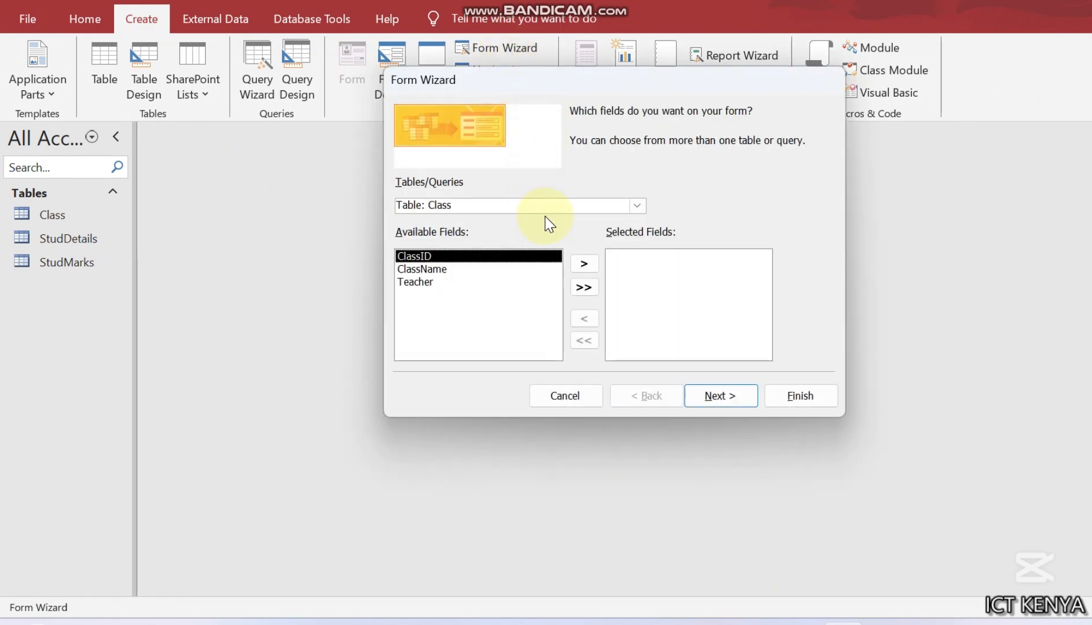
left_click(583, 288)
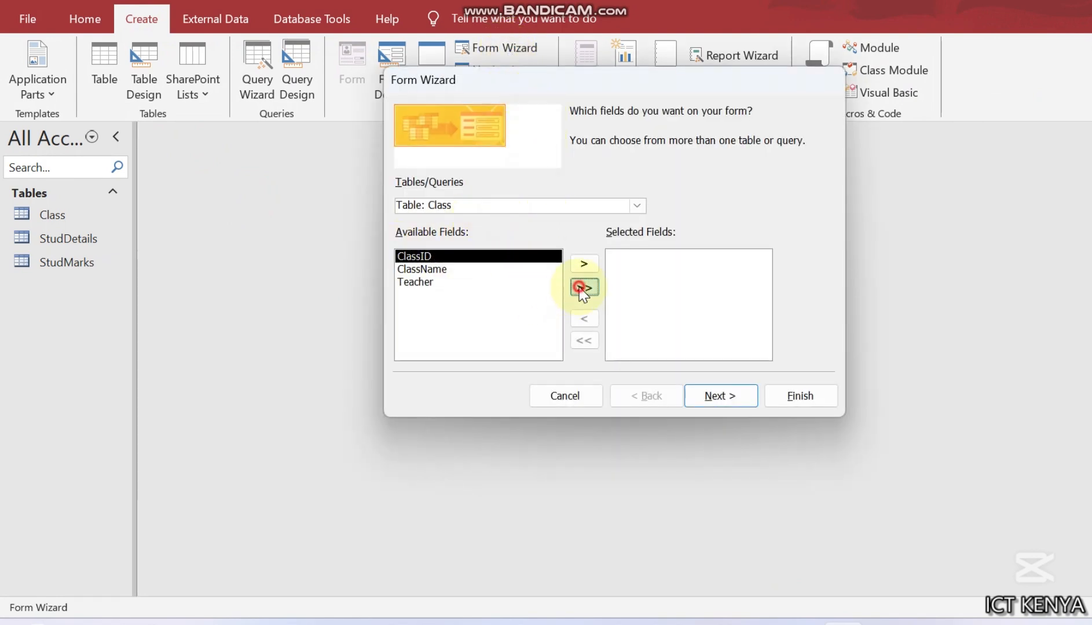
left_click(699, 391)
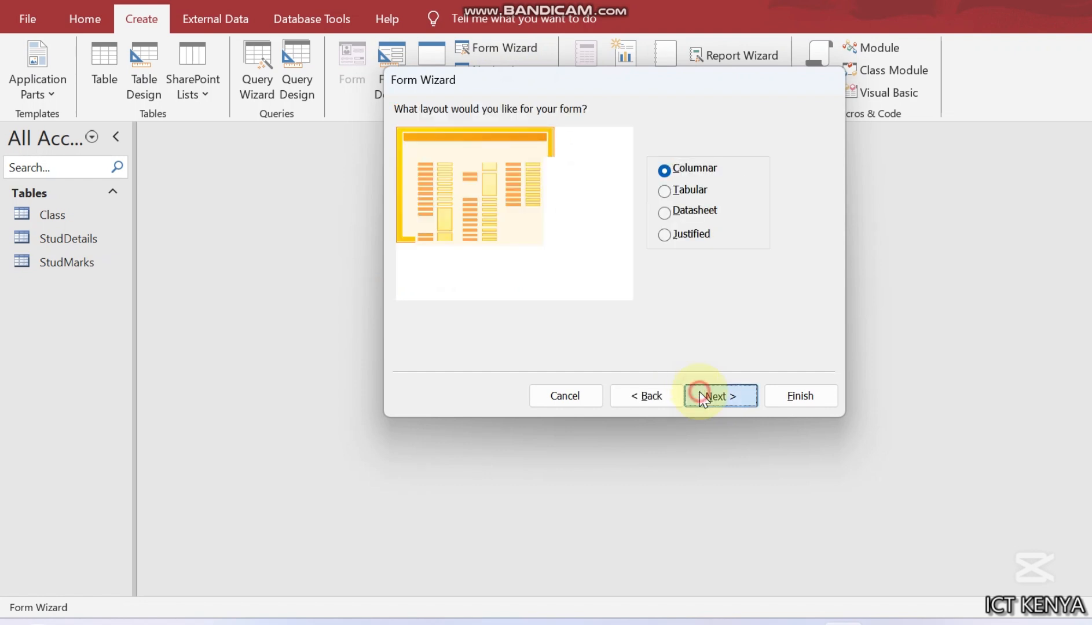
left_click(699, 391)
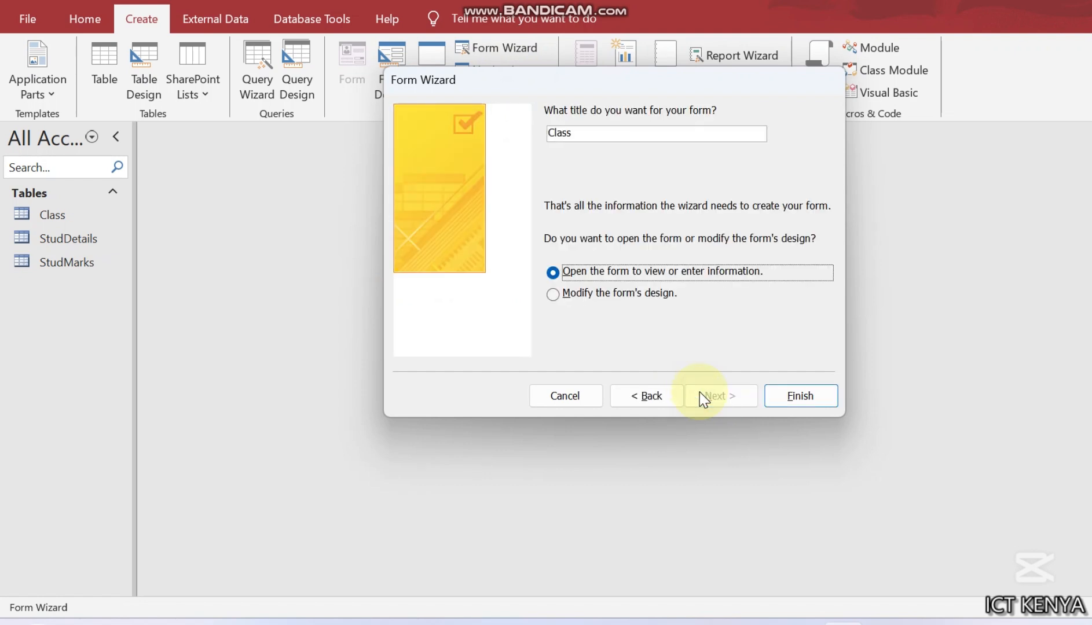
Title the form dataentry and finish the wizard, opening the form to view or enter information
left_click(577, 134)
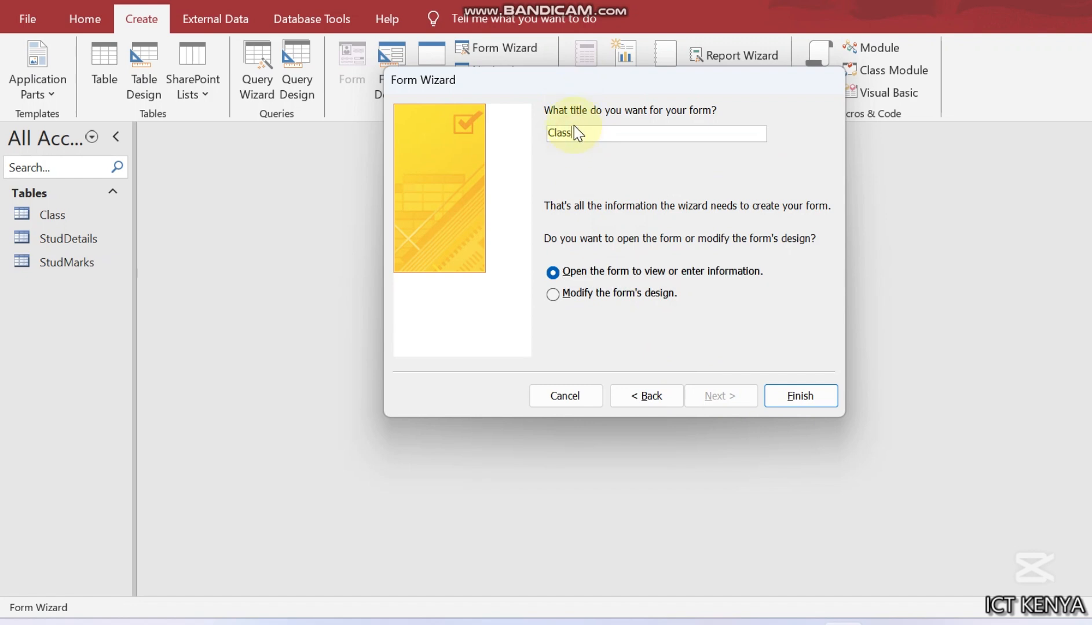
key("Caps_Lock")
type("data")
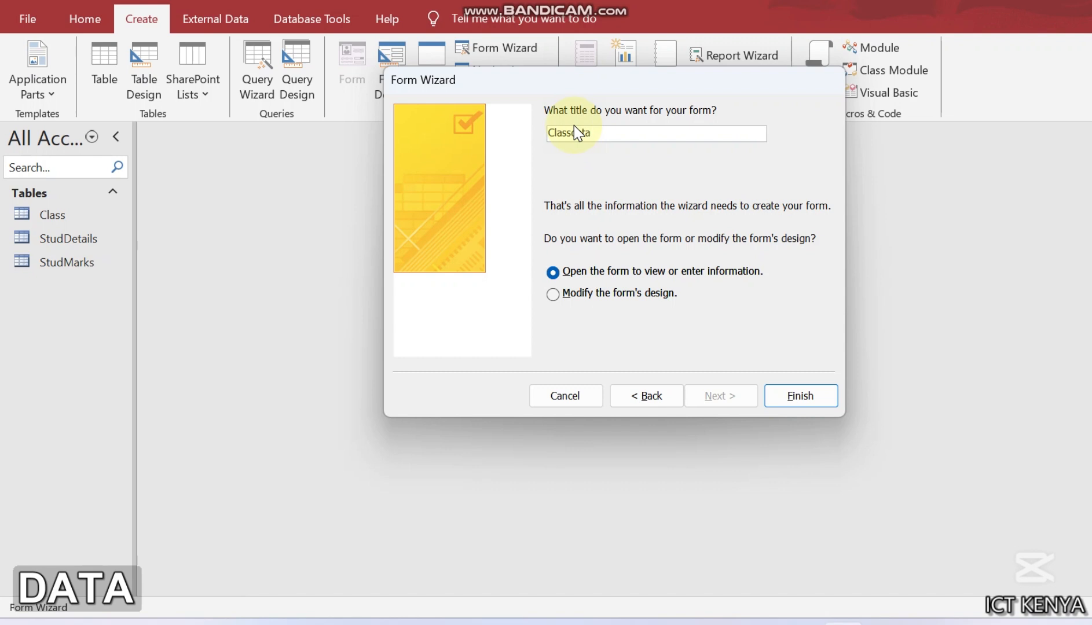
key("BackSpace")
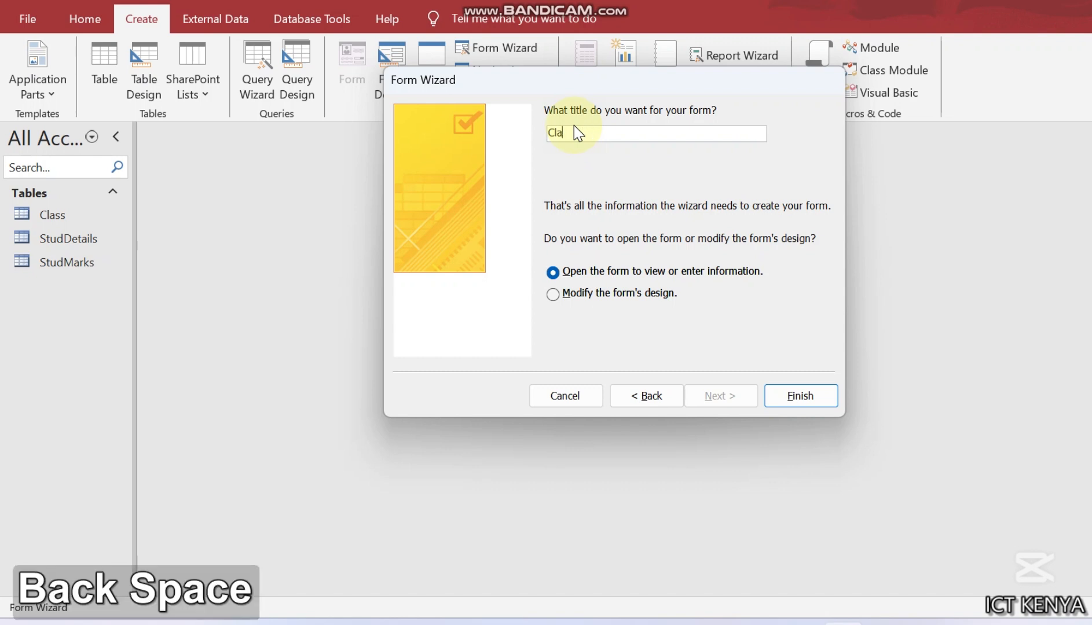
key("BackSpace")
key("BackSpace")
key("BackSpace")
type("dataent")
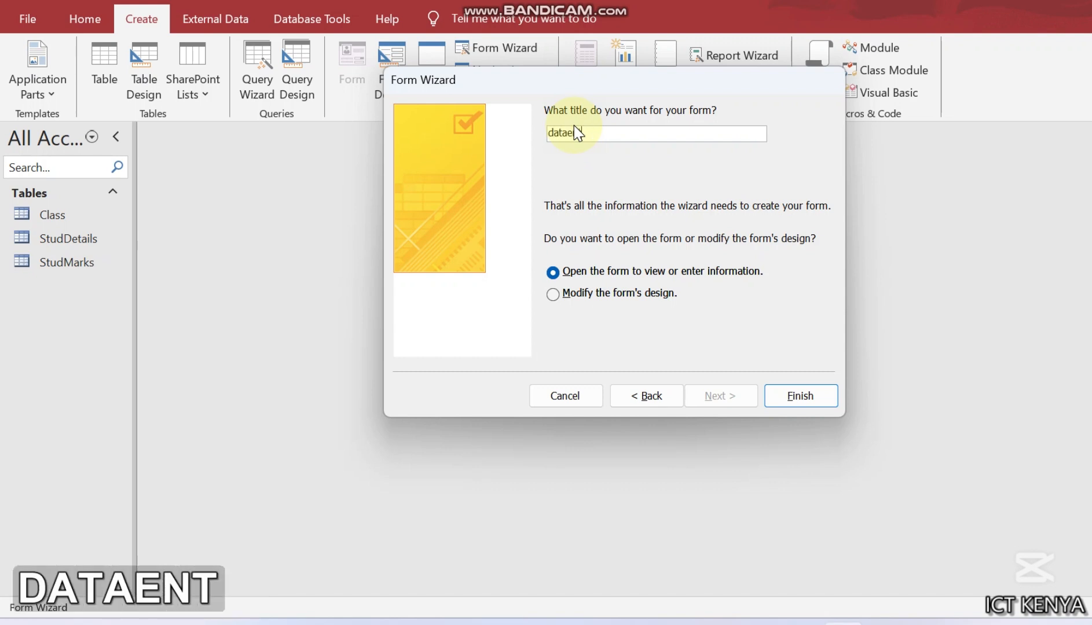
type("ry")
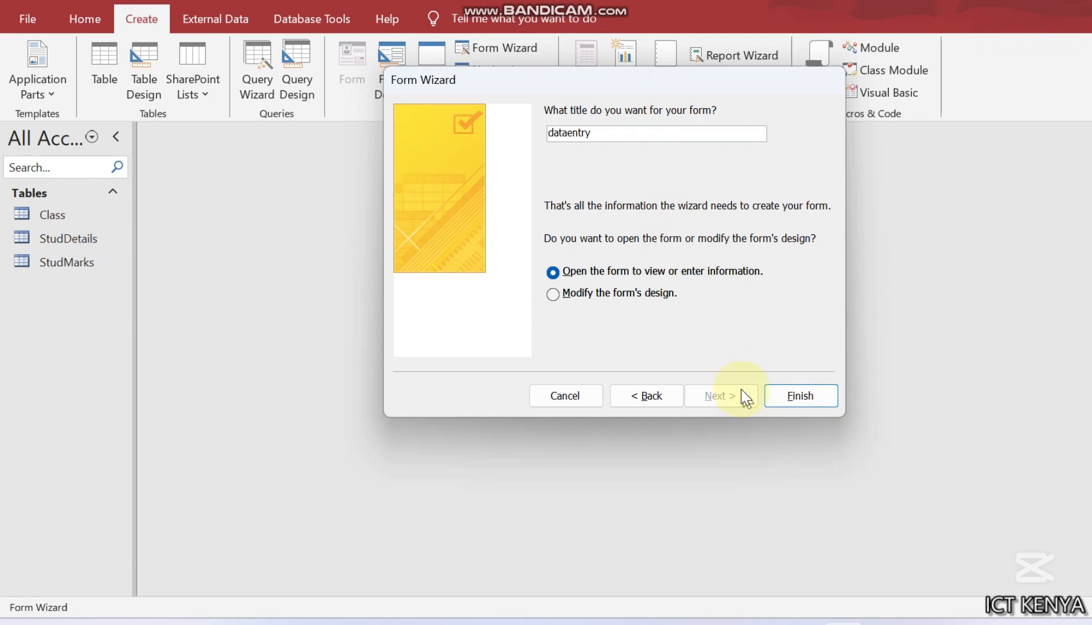
left_click(801, 396)
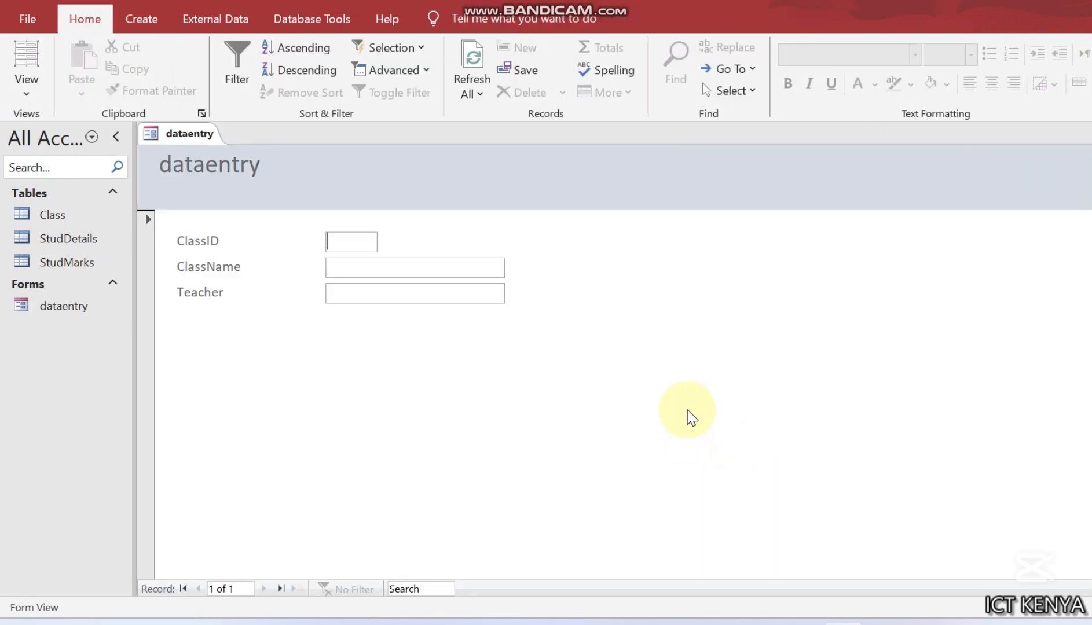
Check the Figure 1 layout in the exam paper, return to Access, and show the dataentry form in Design View
left_click(631, 623)
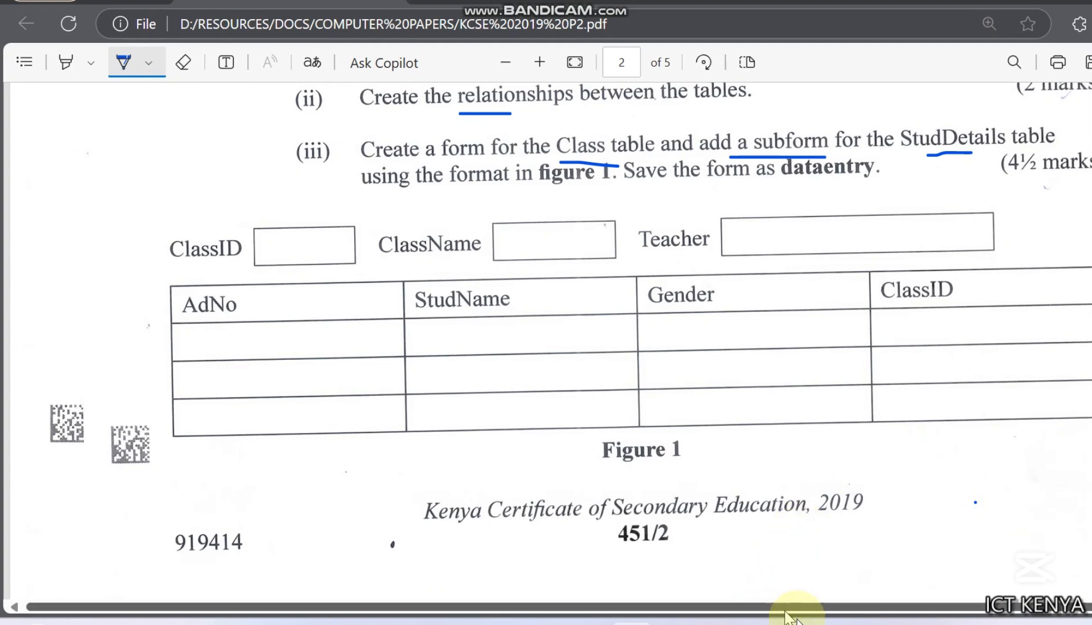
left_click(920, 620)
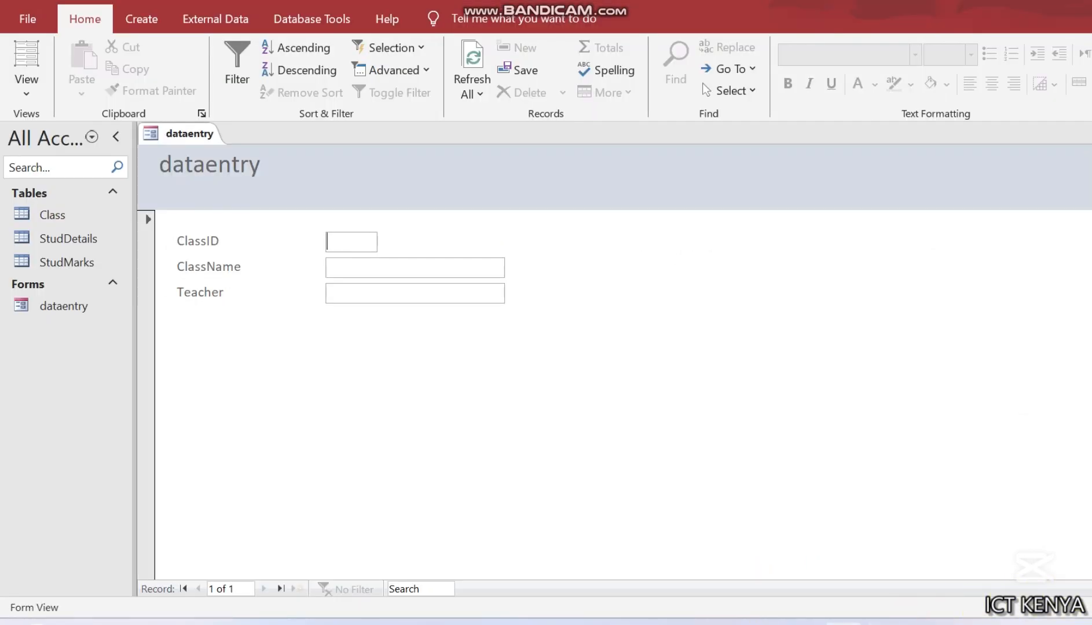
right_click(198, 137)
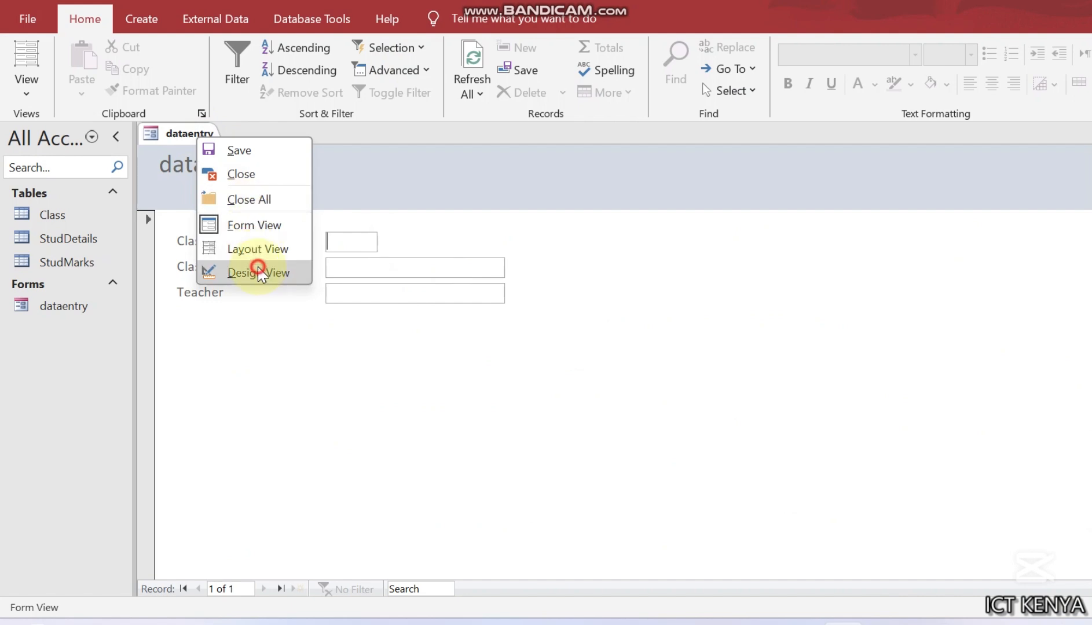
left_click(258, 272)
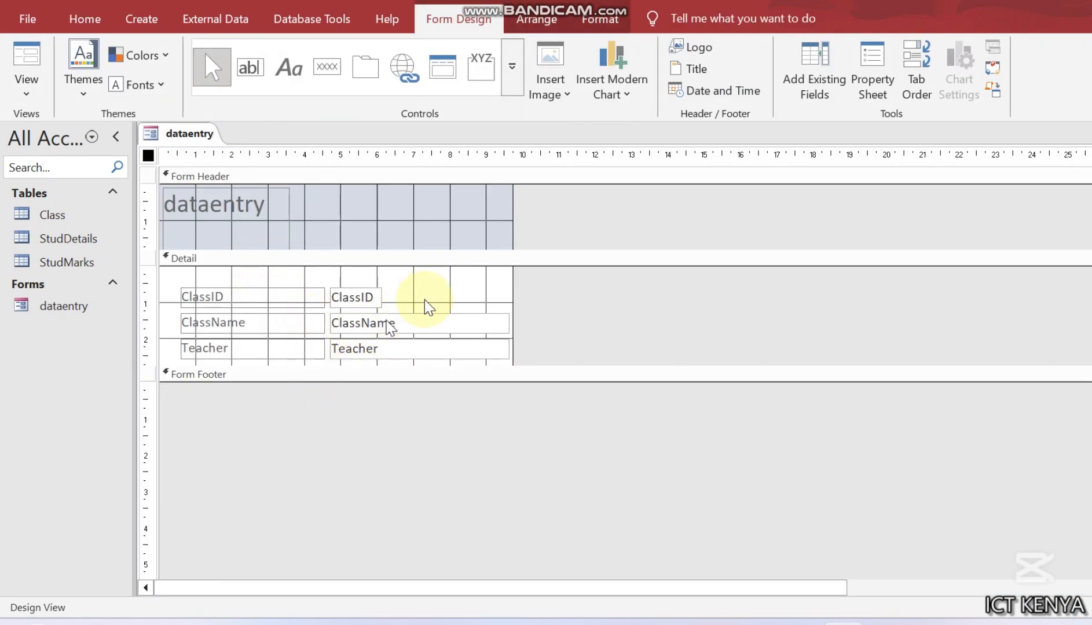
Widen the form to about 22 cm, and place the ClassName label and text box beside ClassID in the same row, shortening both
left_click_drag(512, 284, 958, 286)
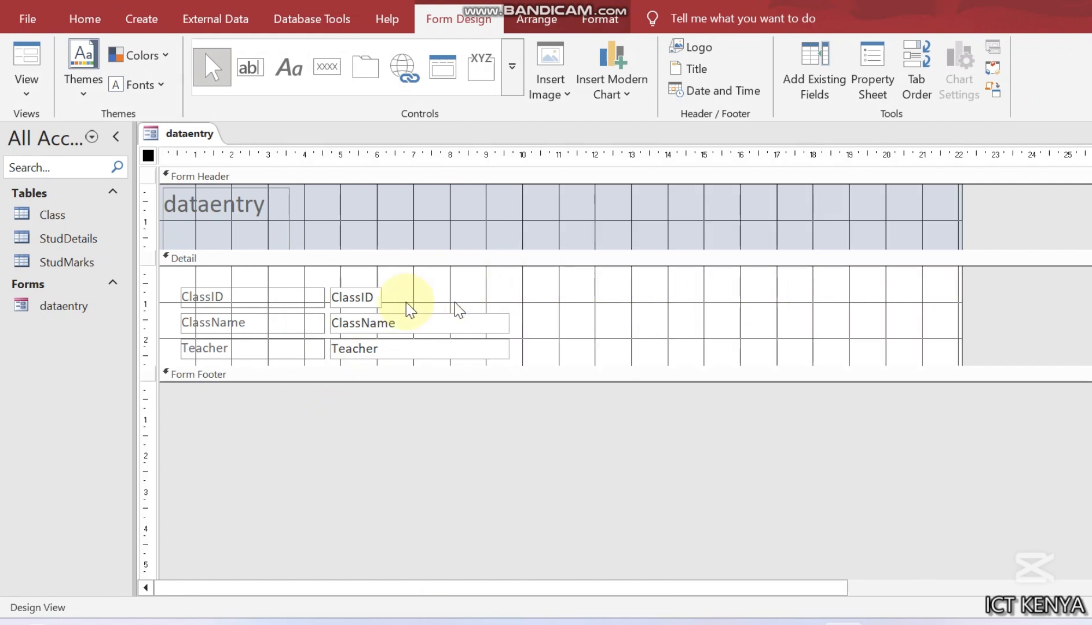
left_click_drag(265, 315, 461, 297)
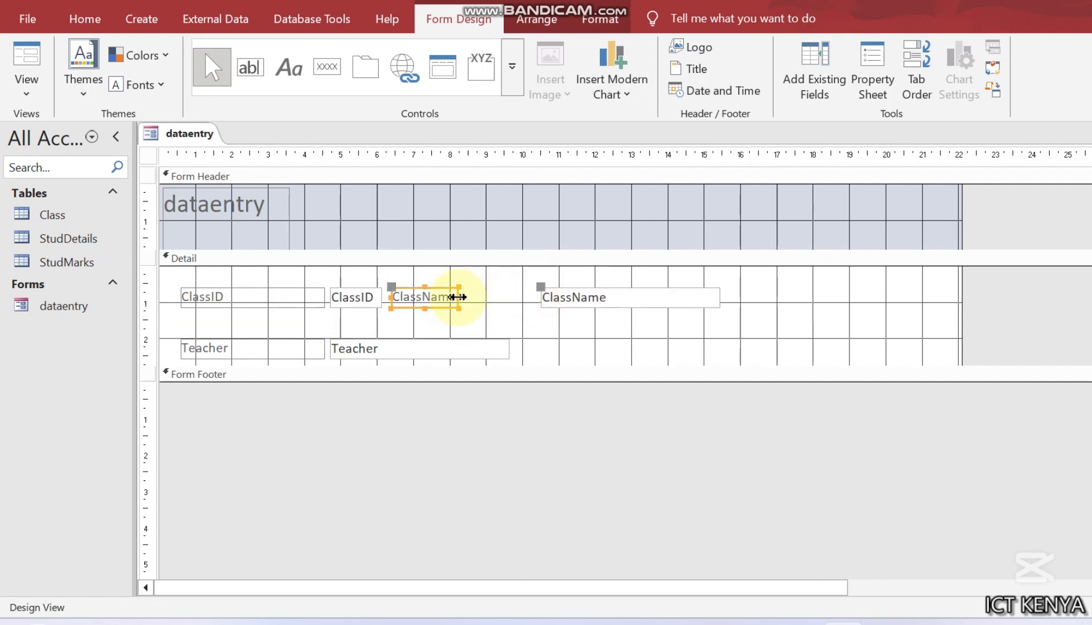
left_click(545, 301)
left_click_drag(540, 297, 464, 299)
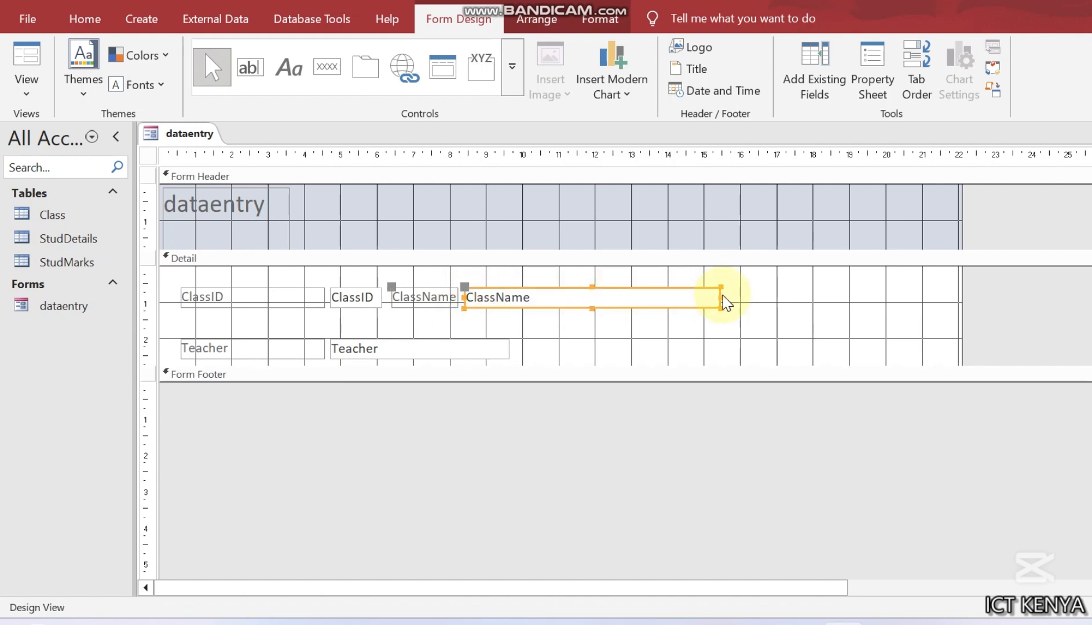
left_click_drag(717, 297, 627, 295)
Place the Teacher label beside the ClassName box and resize the Teacher text box to start by its label and end at about 19 cm
mouse_move(366, 317)
left_mouse_down()
mouse_move(504, 325)
mouse_move(763, 292)
mouse_move(663, 292)
mouse_move(698, 293)
left_mouse_up()
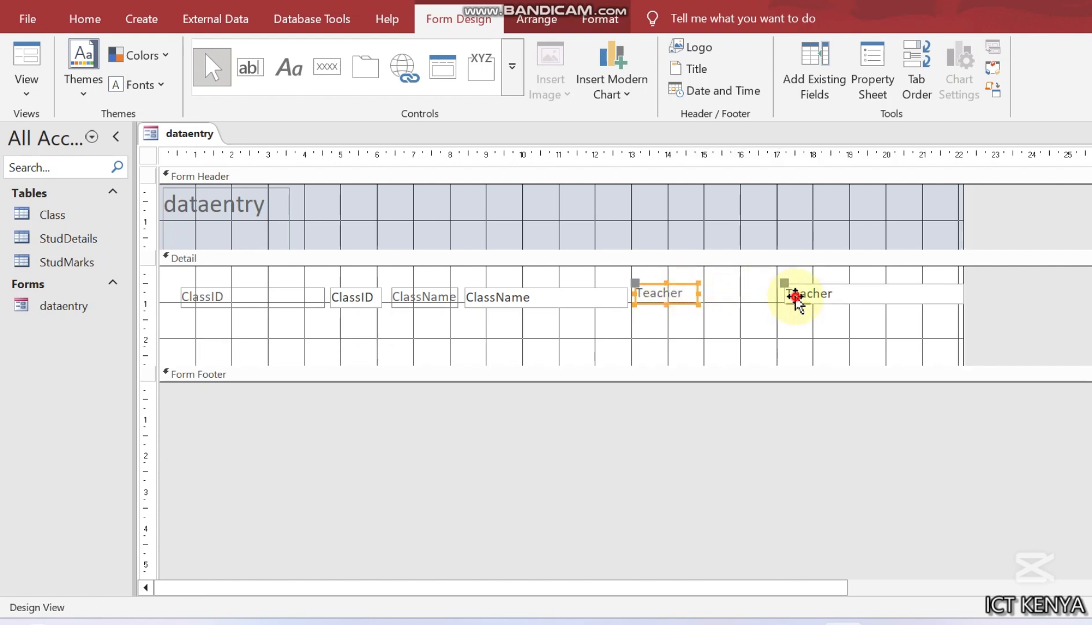
left_click(795, 297)
left_click_drag(782, 294, 702, 294)
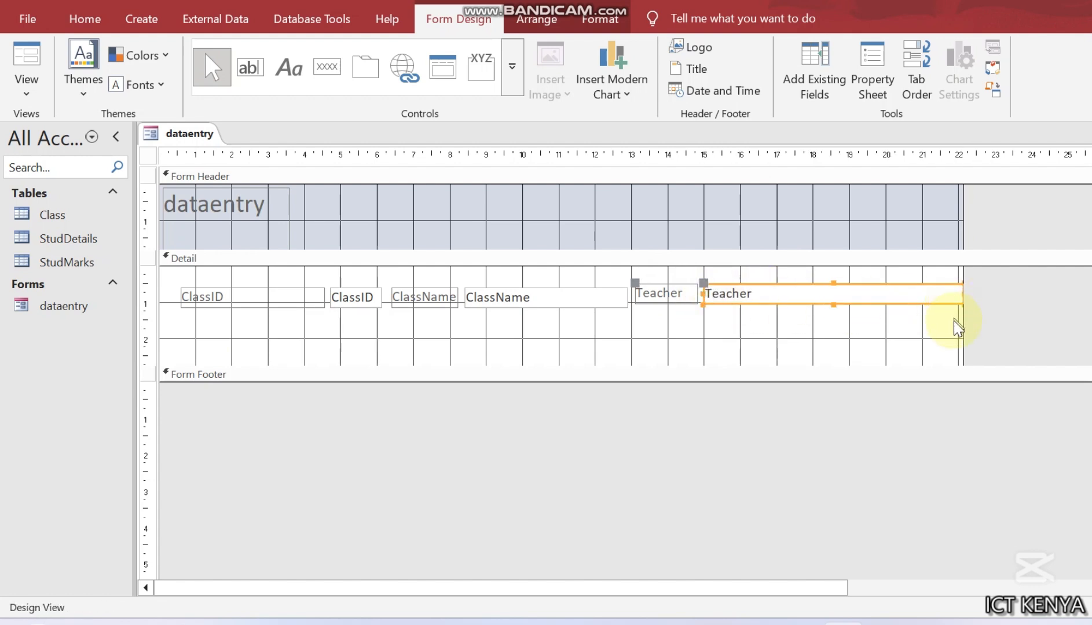
left_click_drag(963, 319, 850, 294)
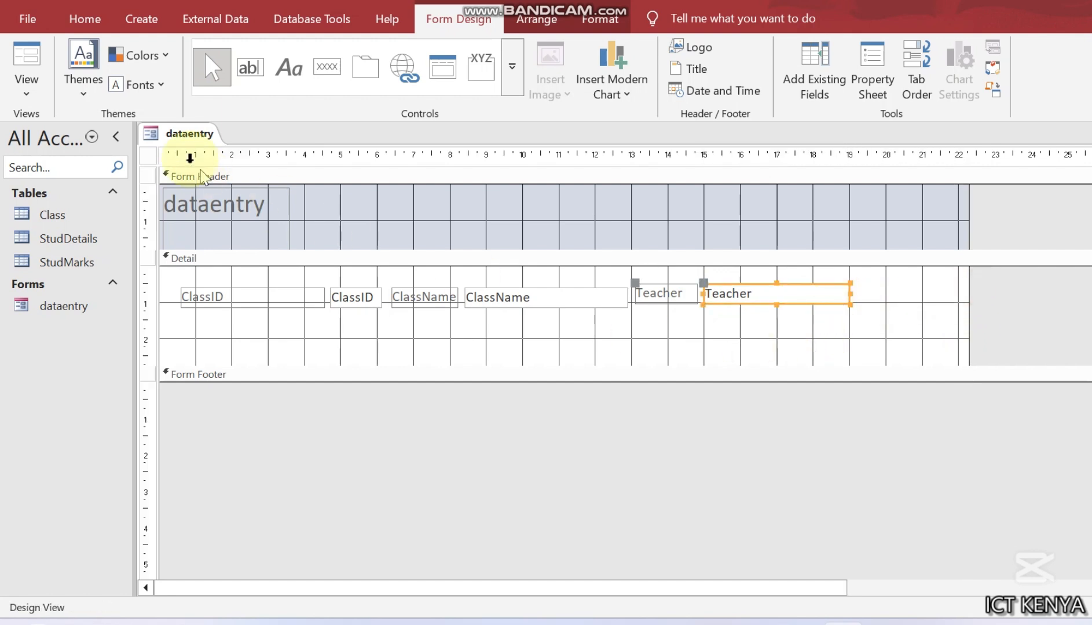
View the form in Form View, compare it with Figure 1 in the exam paper, and return to Access
right_click(186, 130)
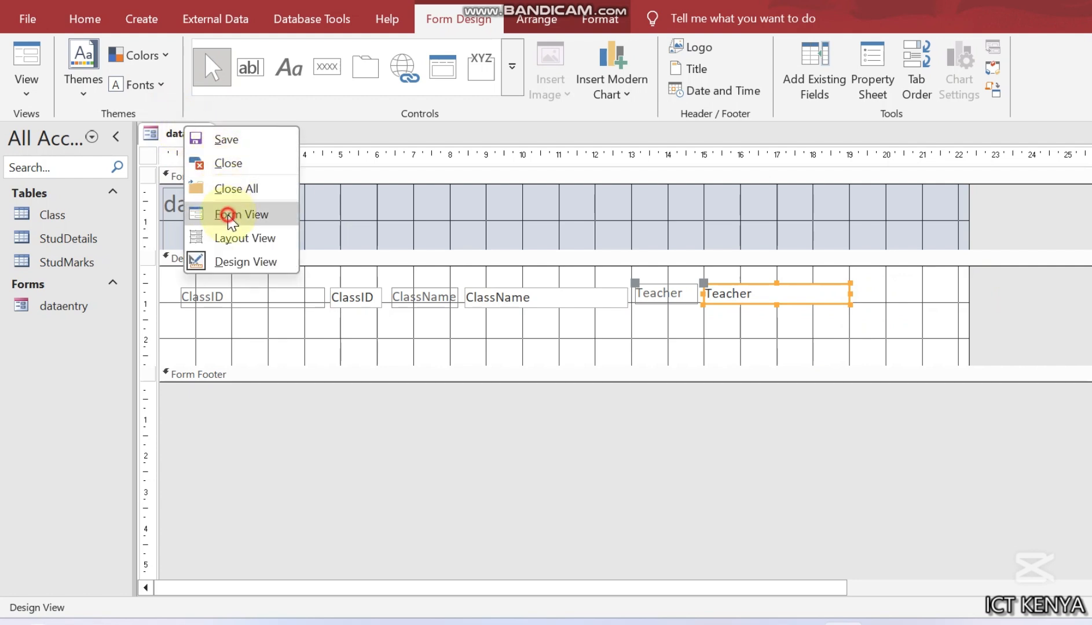
left_click(231, 215)
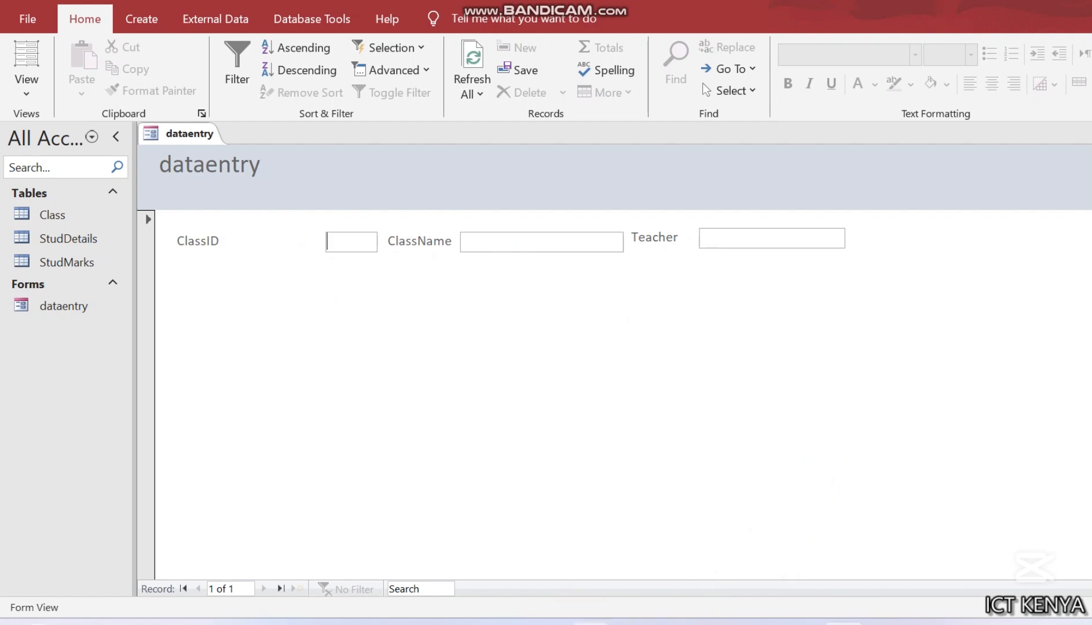
left_click(632, 624)
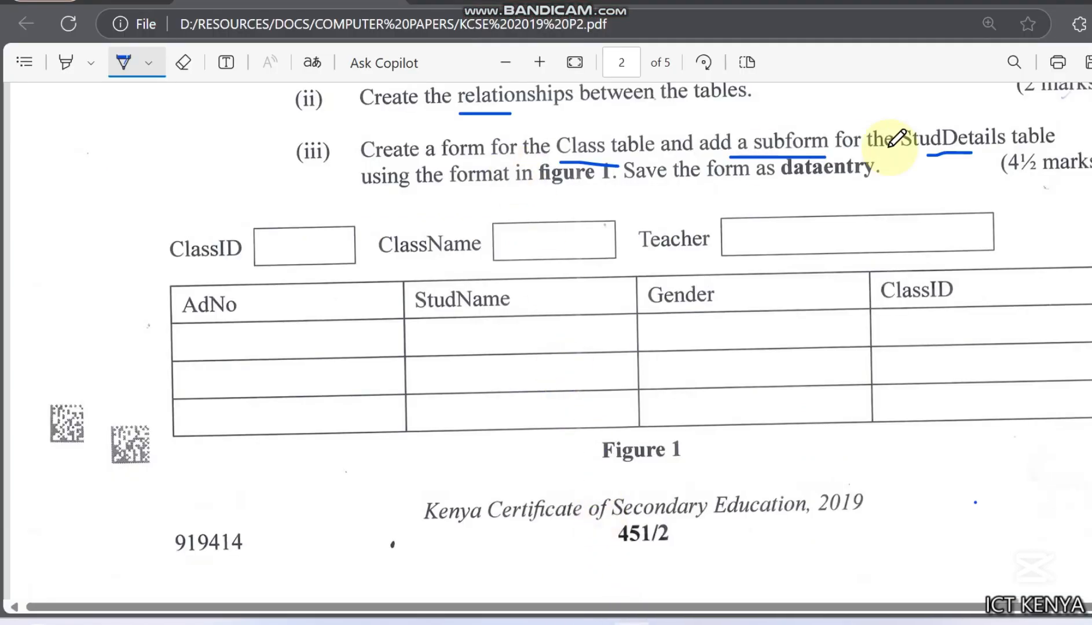
left_click_drag(702, 158, 993, 147)
left_click(842, 624)
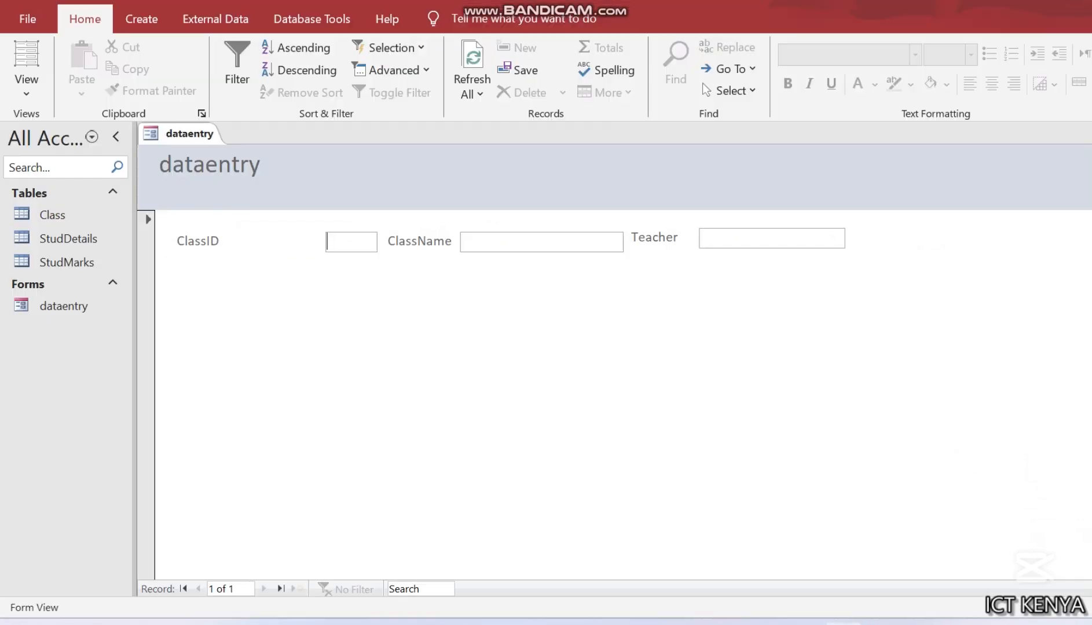
Show the dataentry form in Design View and extend the Detail section to about 4.3 cm deep
right_click(204, 139)
left_click(249, 274)
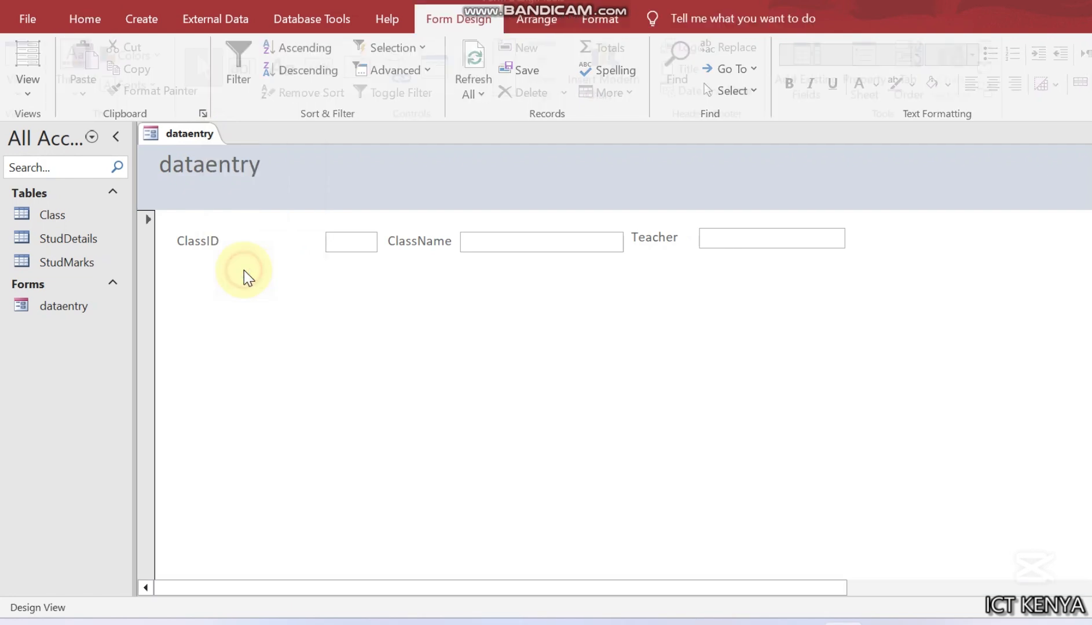
left_click(346, 376)
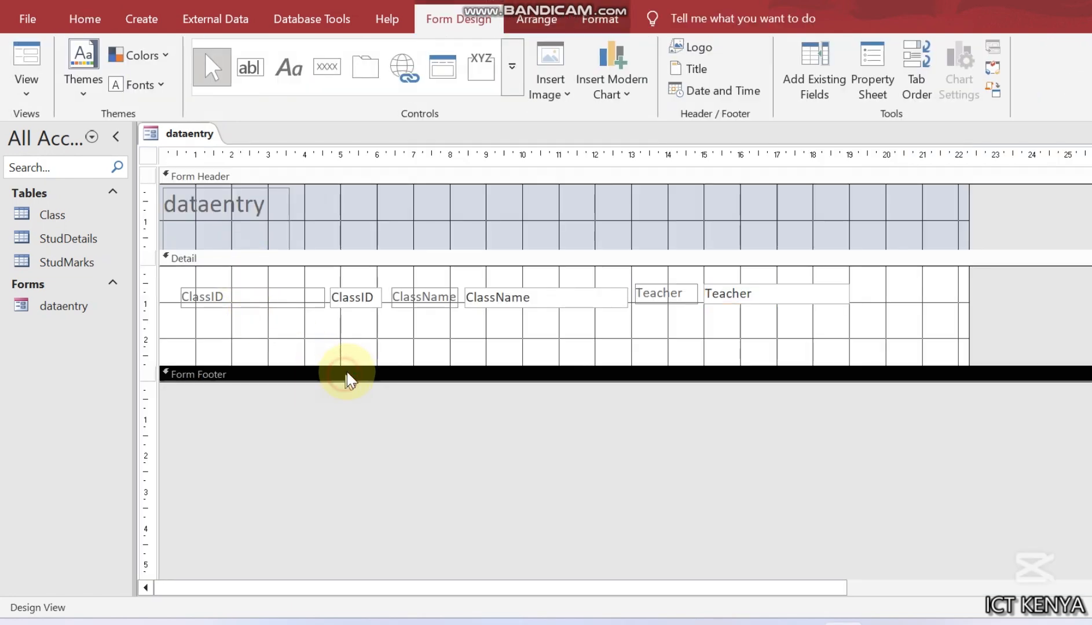
left_click_drag(356, 366, 356, 423)
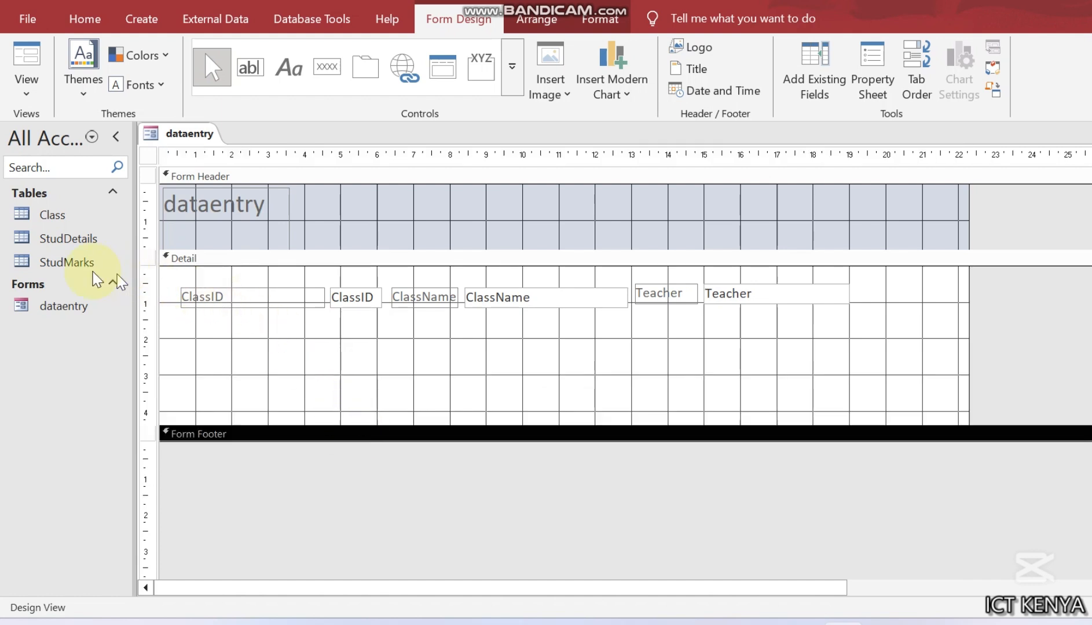
Add the StudDetails table below the Class fields as a subform linked by ClassID, named StudDetails subform
left_click_drag(49, 238, 188, 343)
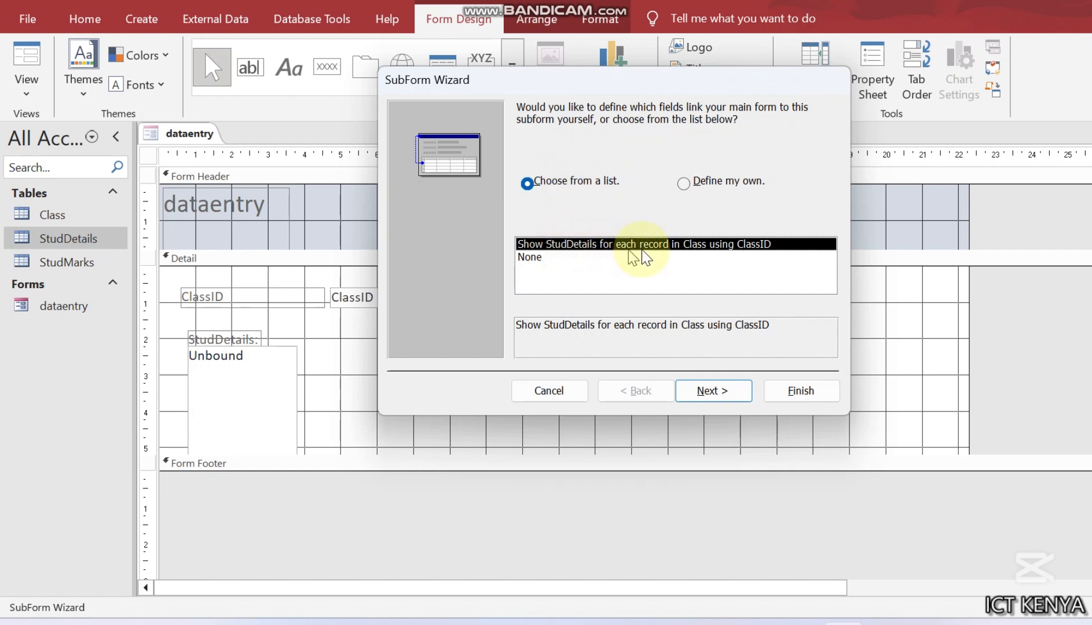
left_click(709, 393)
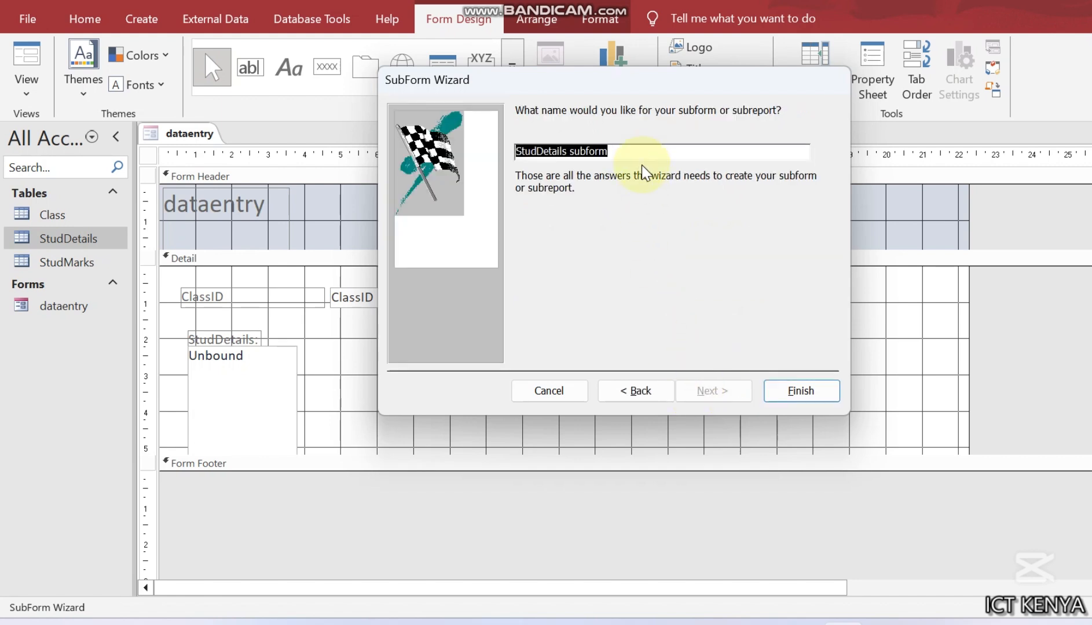
left_click(777, 388)
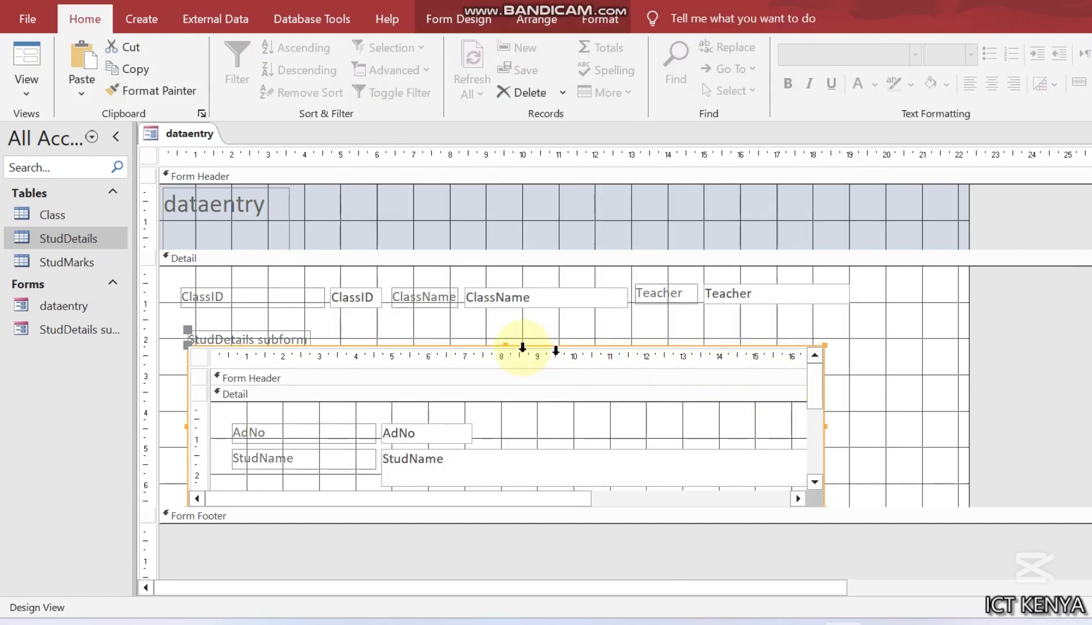
Widen the StudDetails subform in Design View to just past the Teacher box's far edge, check the form in Form View, and save it
right_click(160, 139)
left_click(221, 231)
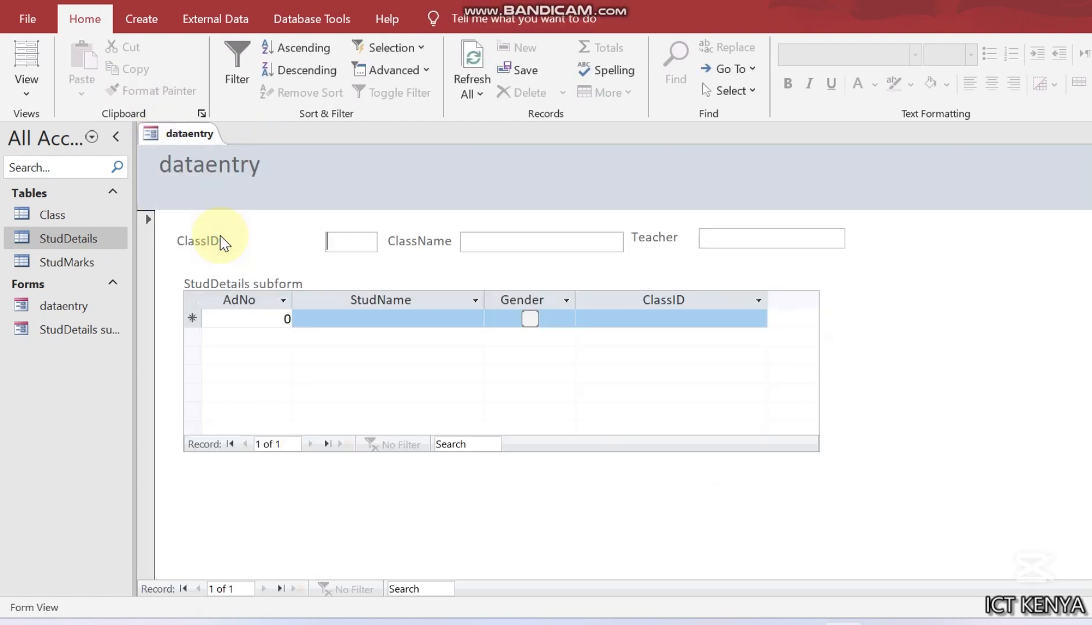
right_click(177, 134)
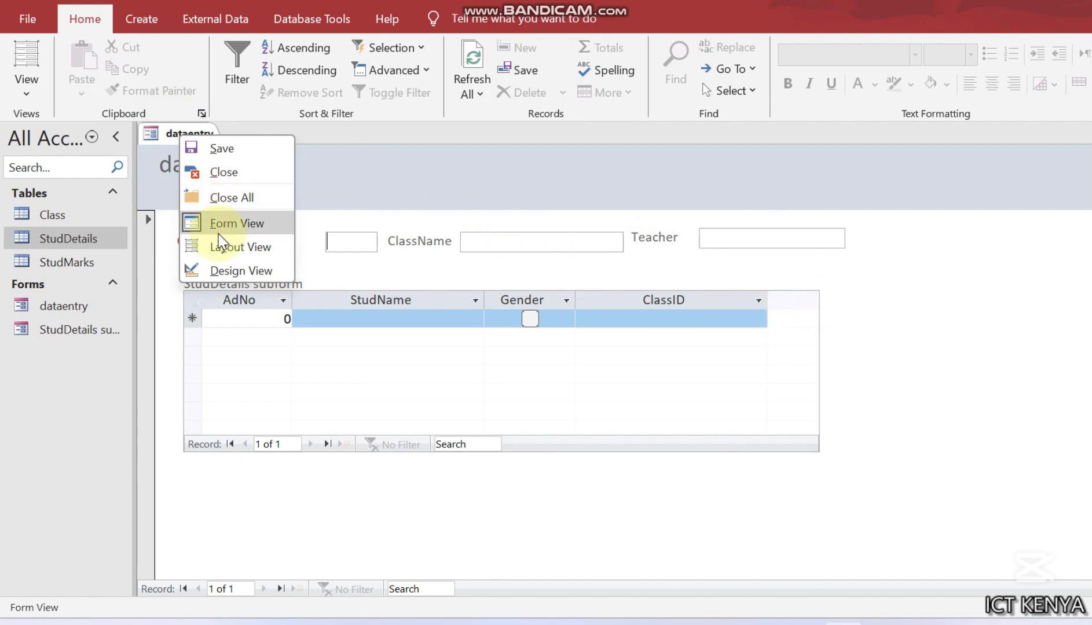
left_click(220, 271)
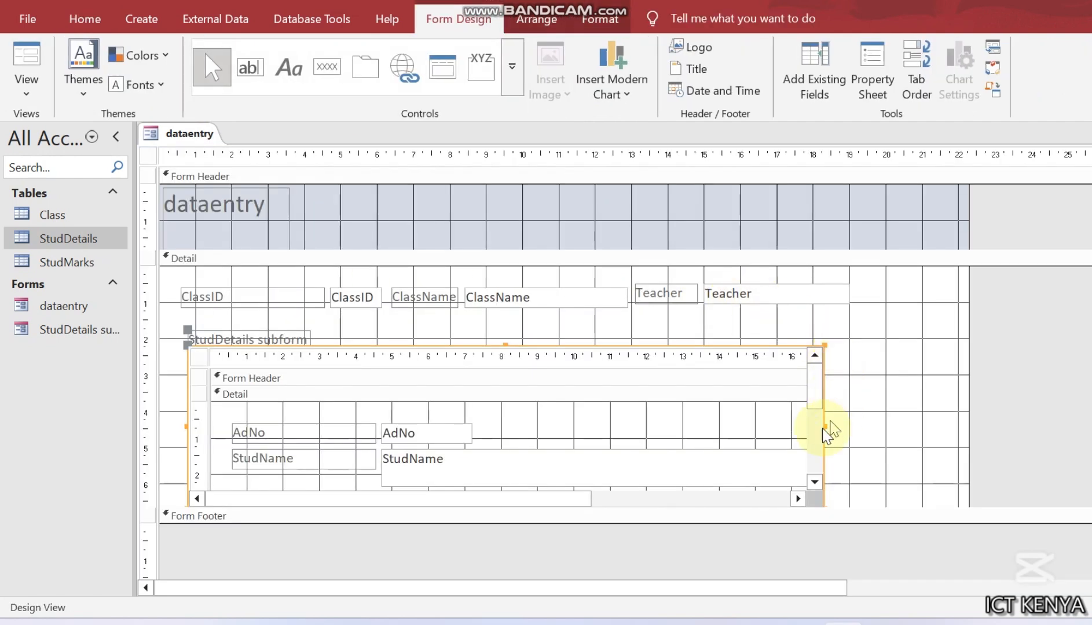
scroll(558, 486, "down", 3)
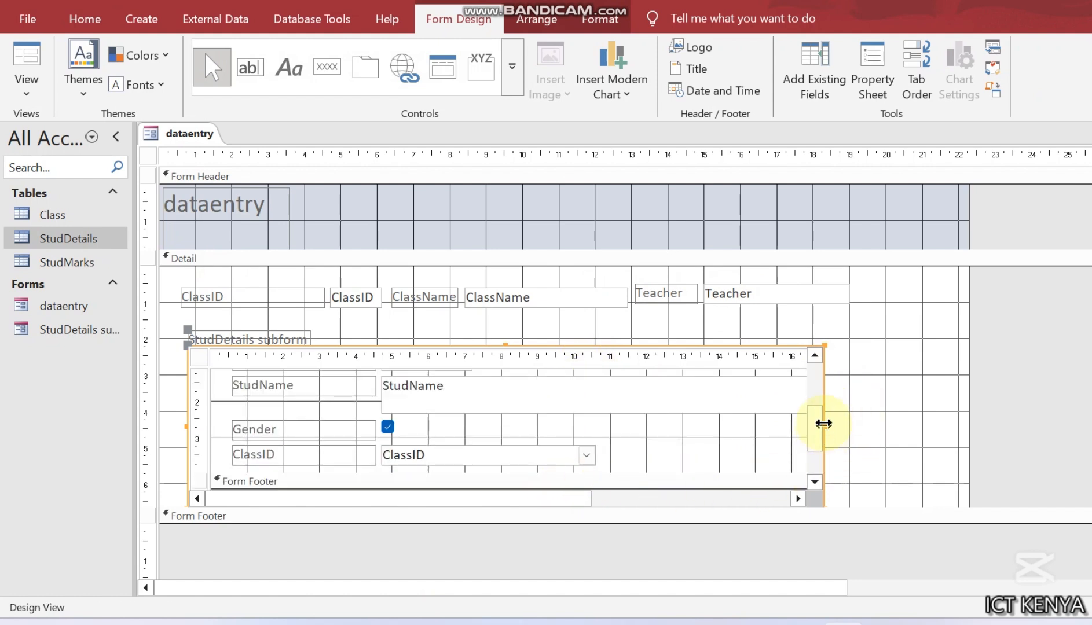
left_click_drag(825, 427, 856, 414)
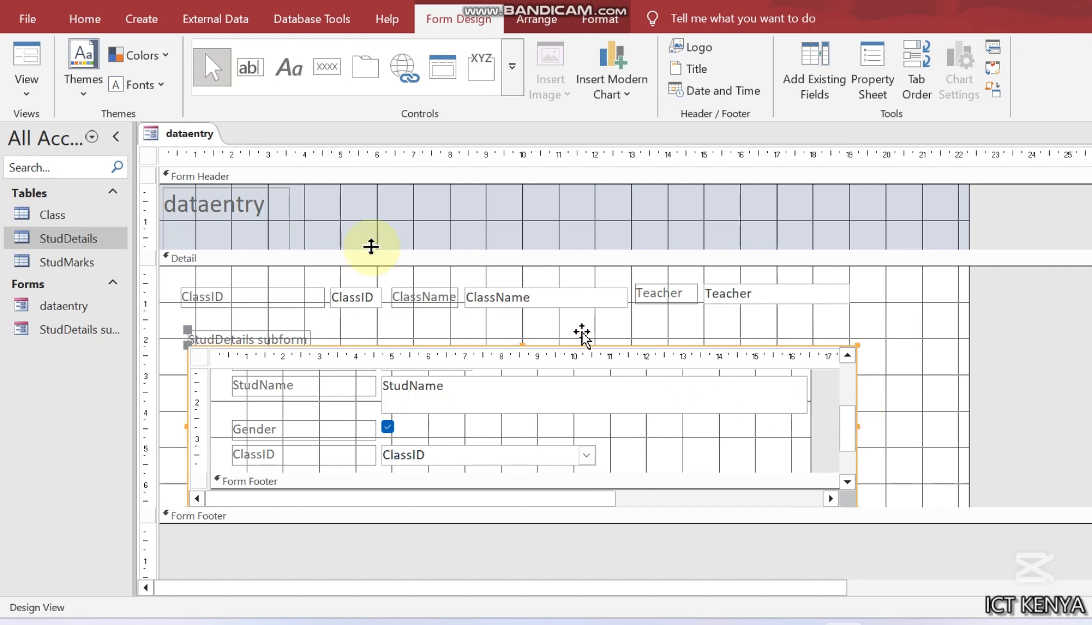
left_click(26, 63)
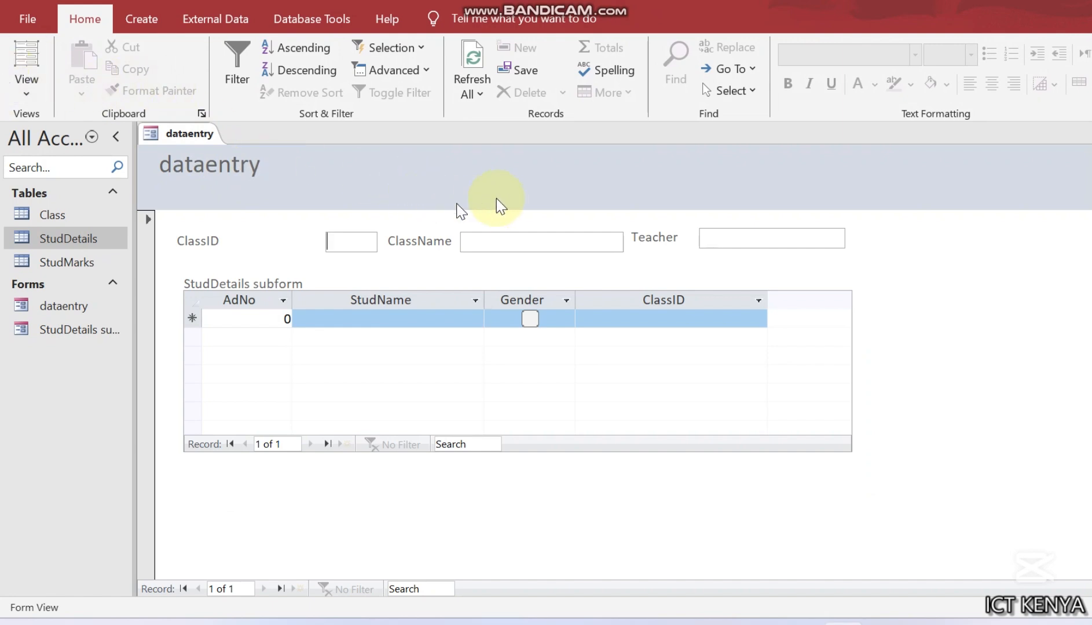
key("ctrl+s")
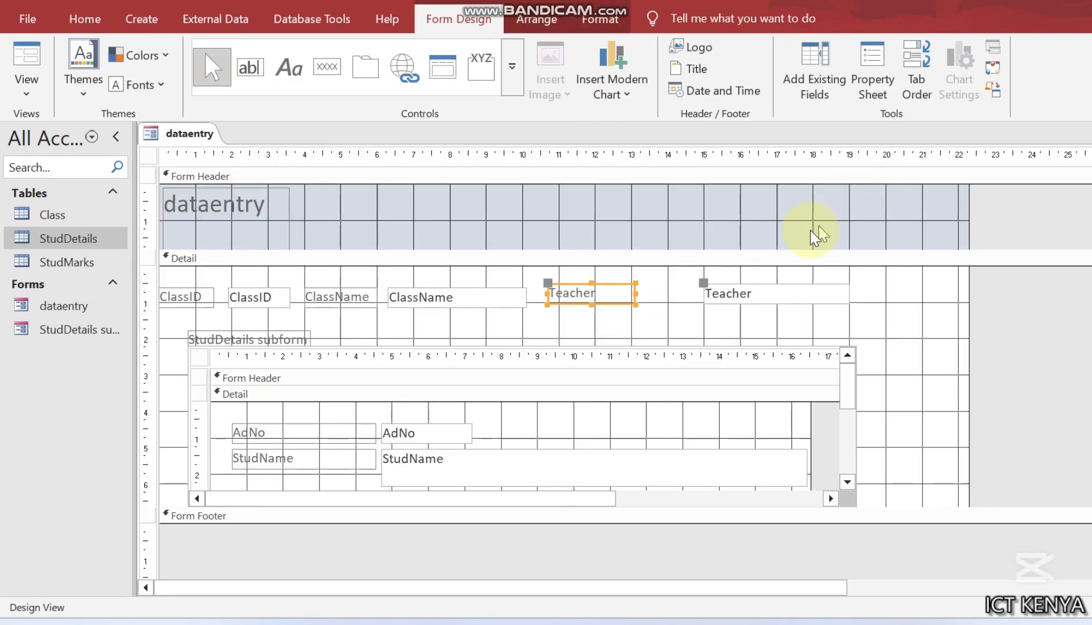
Resize the Teacher text box to begin near its label and end at about 17.5 cm, and narrow the subform to match
left_click(710, 297)
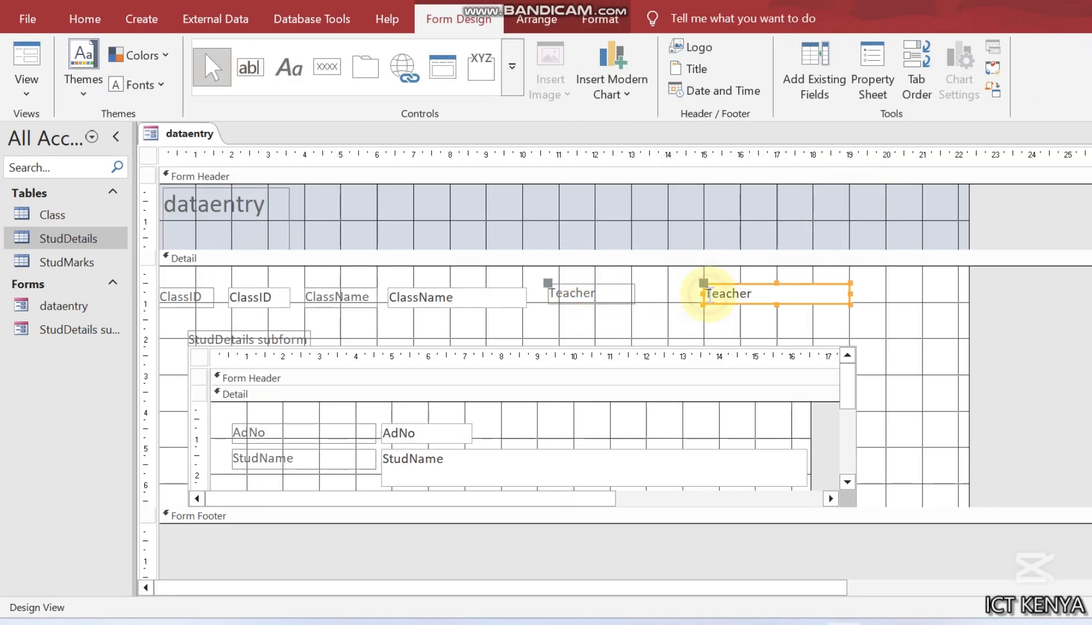
left_click_drag(702, 294, 648, 303)
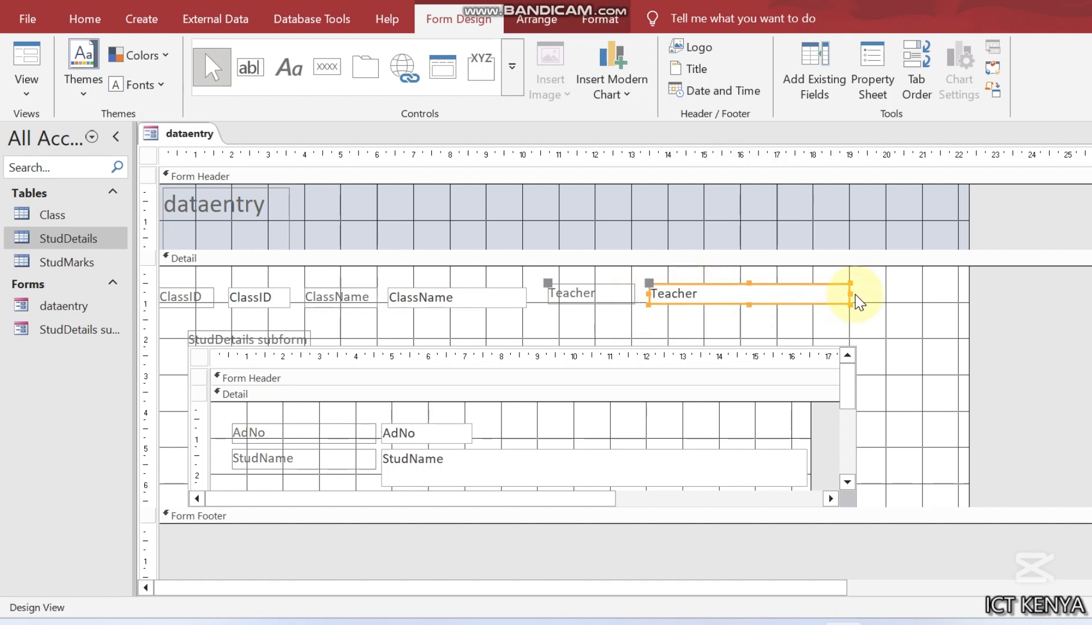
left_click_drag(850, 294, 796, 296)
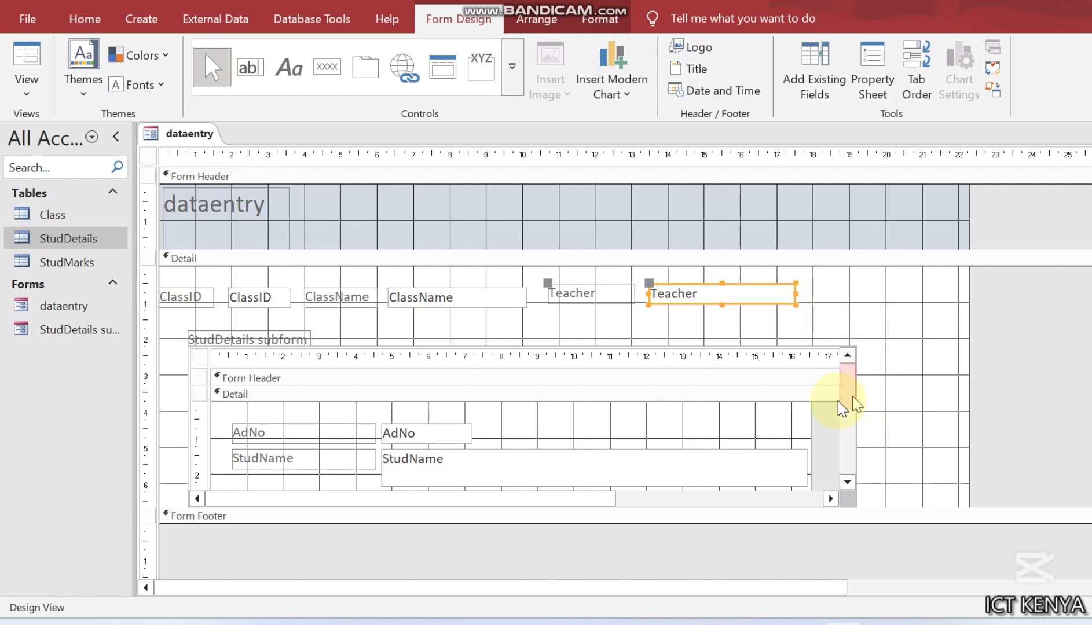
left_click(823, 430)
left_click_drag(852, 427, 802, 427)
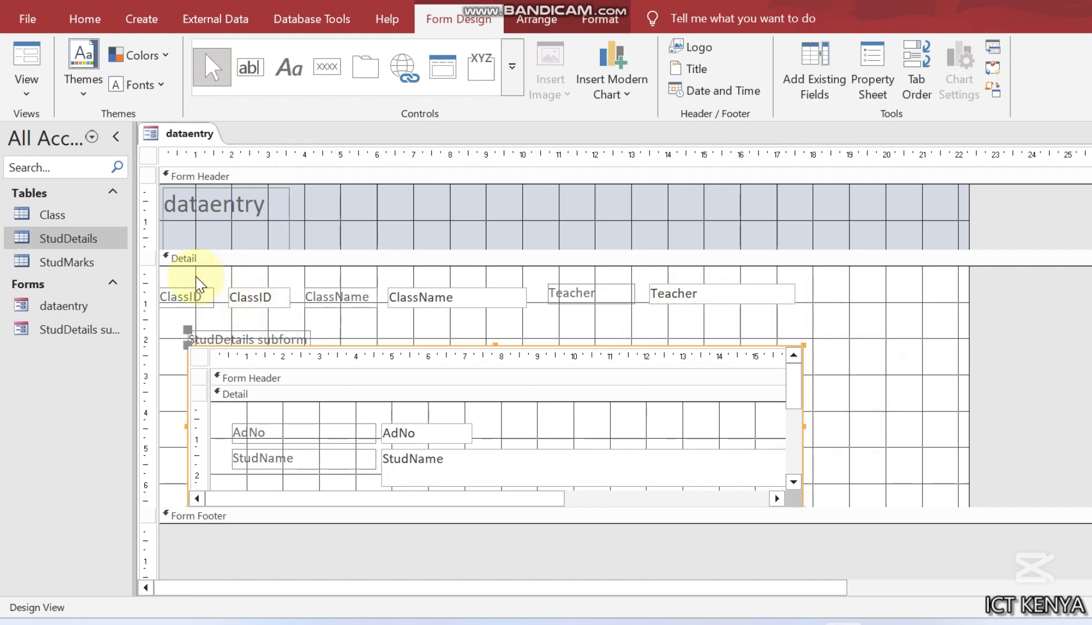
Select all ClassID, ClassName and Teacher labels and text boxes and size them To Tallest
left_click_drag(195, 276, 792, 309)
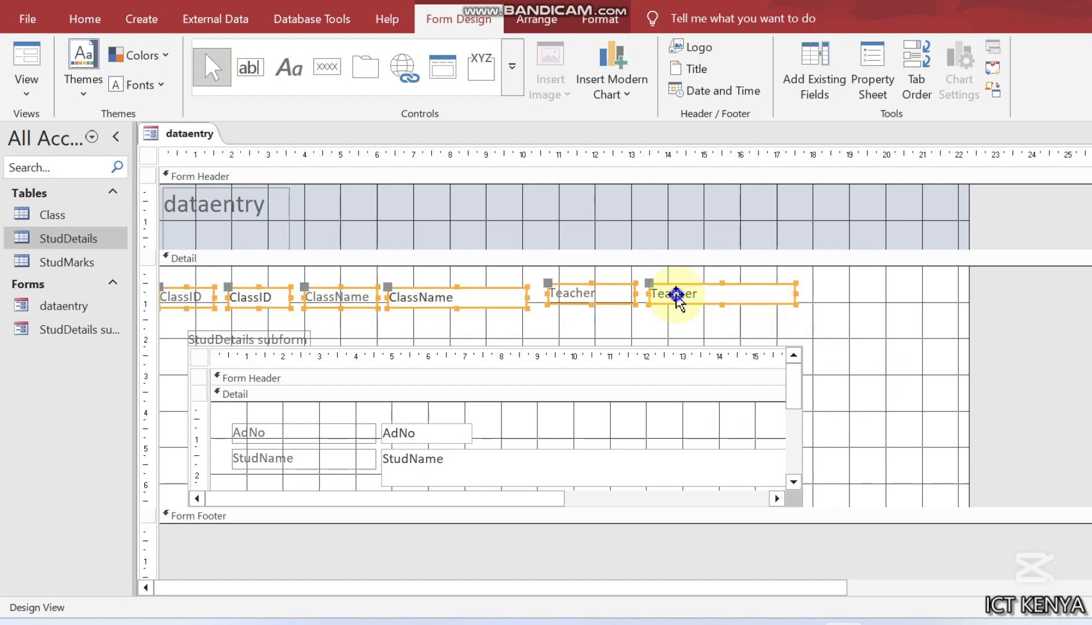
right_click(676, 295)
left_click(745, 348)
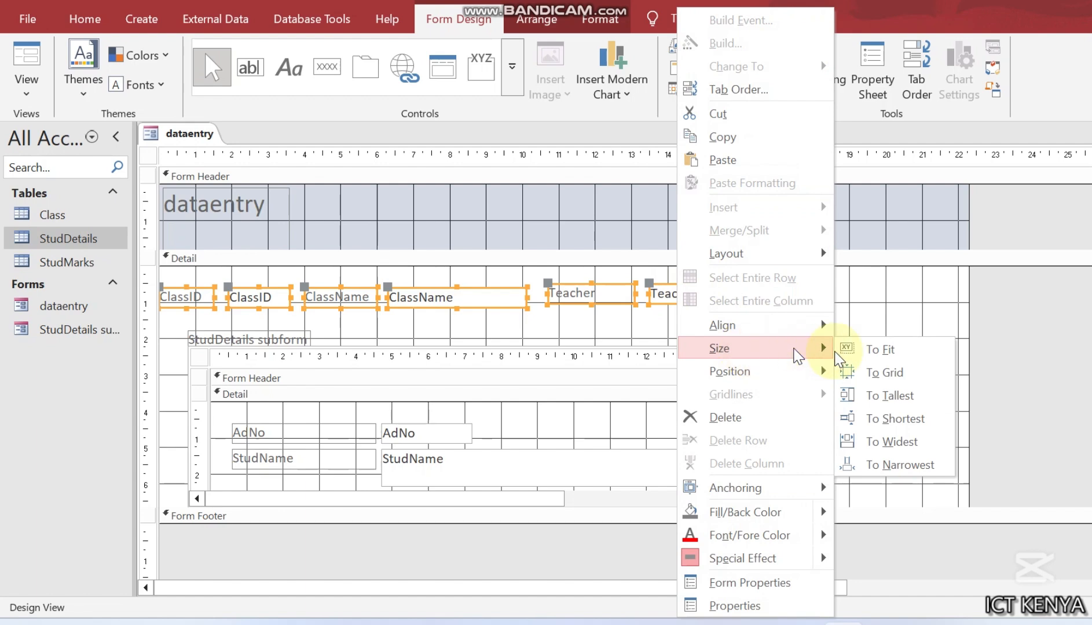
left_click(889, 398)
Align the selected ClassID, ClassName and Teacher controls by their tops and make their text bold
right_click(675, 291)
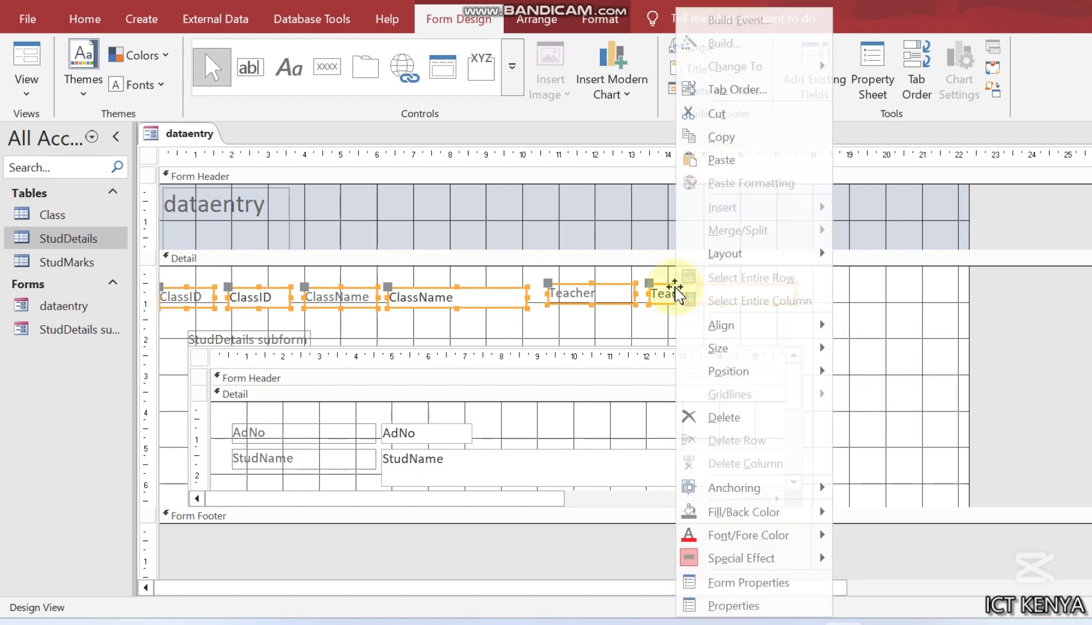
left_click(746, 372)
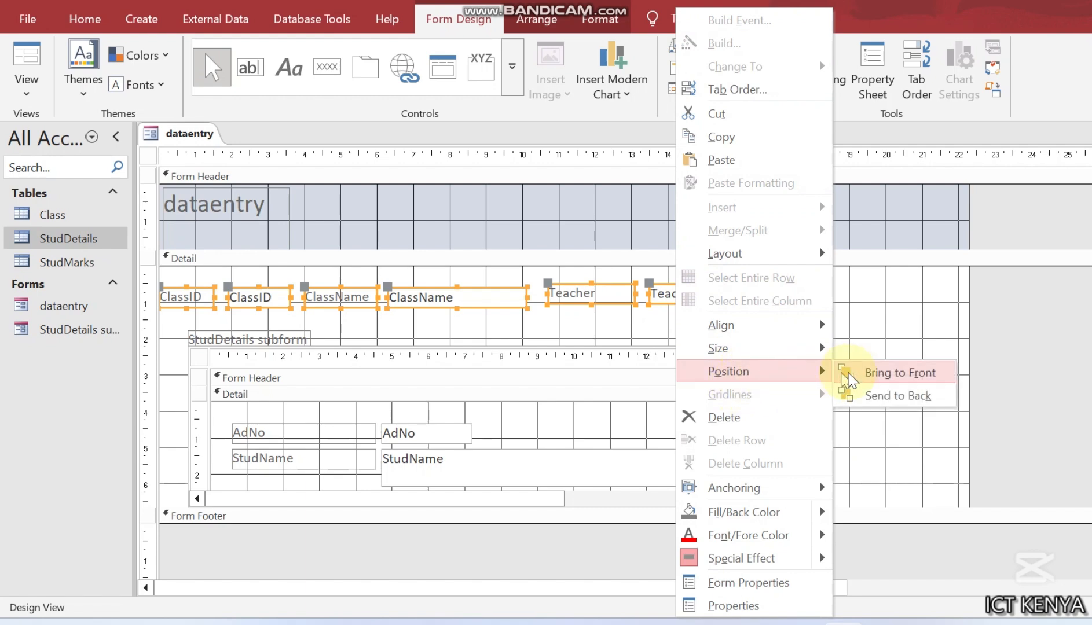
left_click(742, 327)
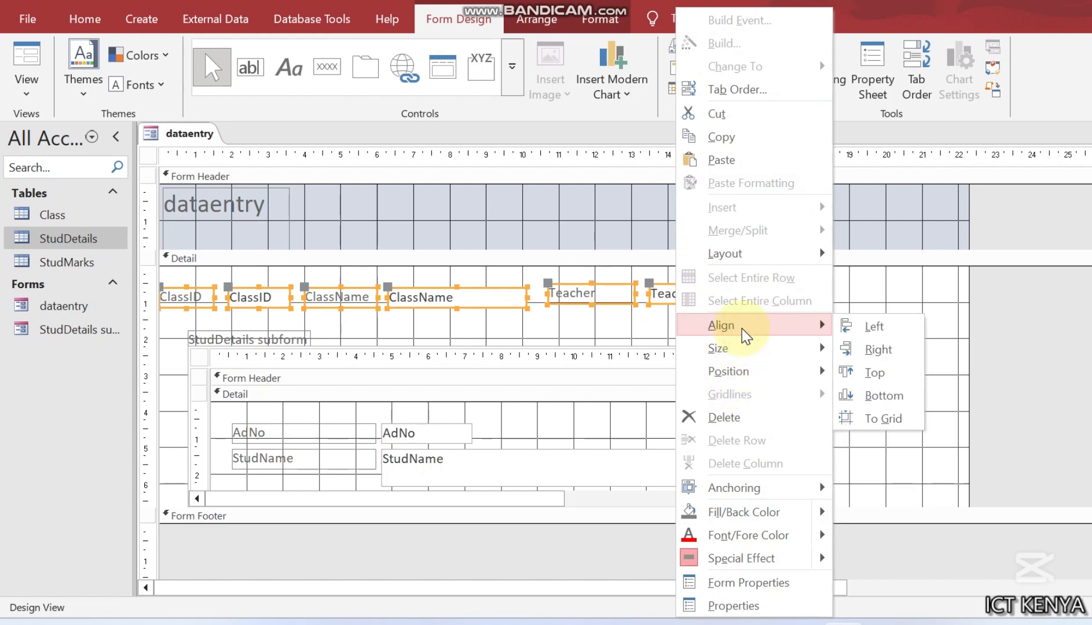
left_click(874, 373)
key("ctrl")
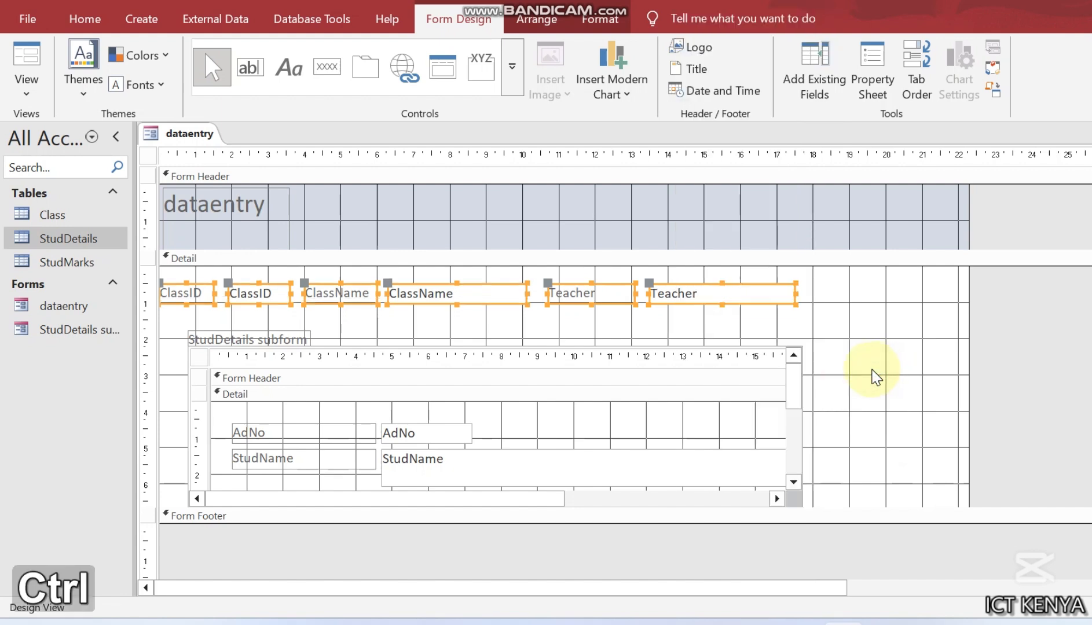
key("ctrl+b")
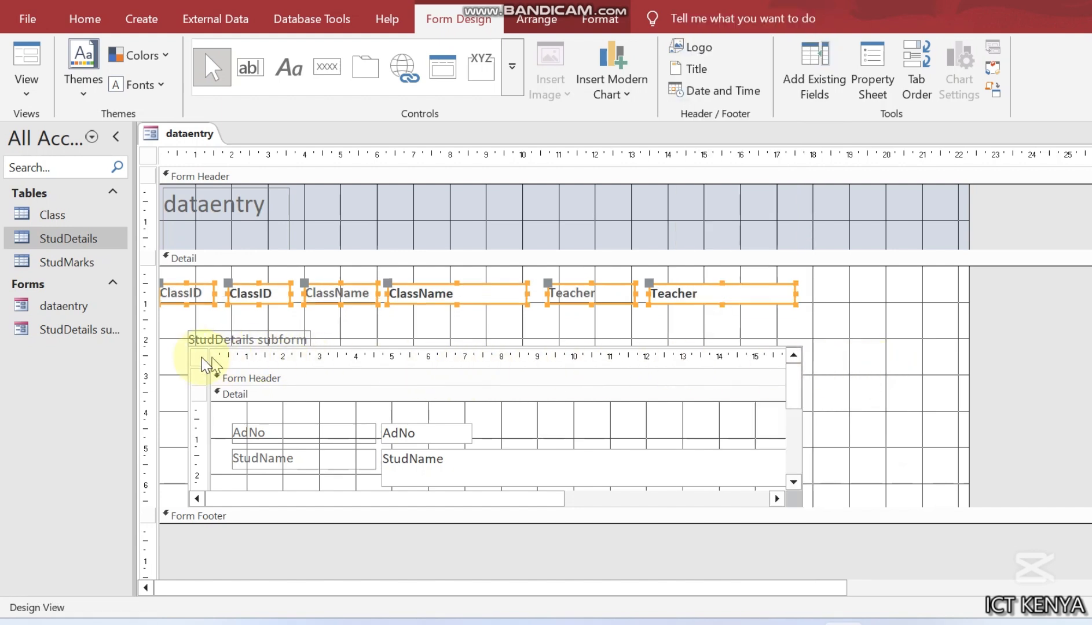
left_click(167, 318)
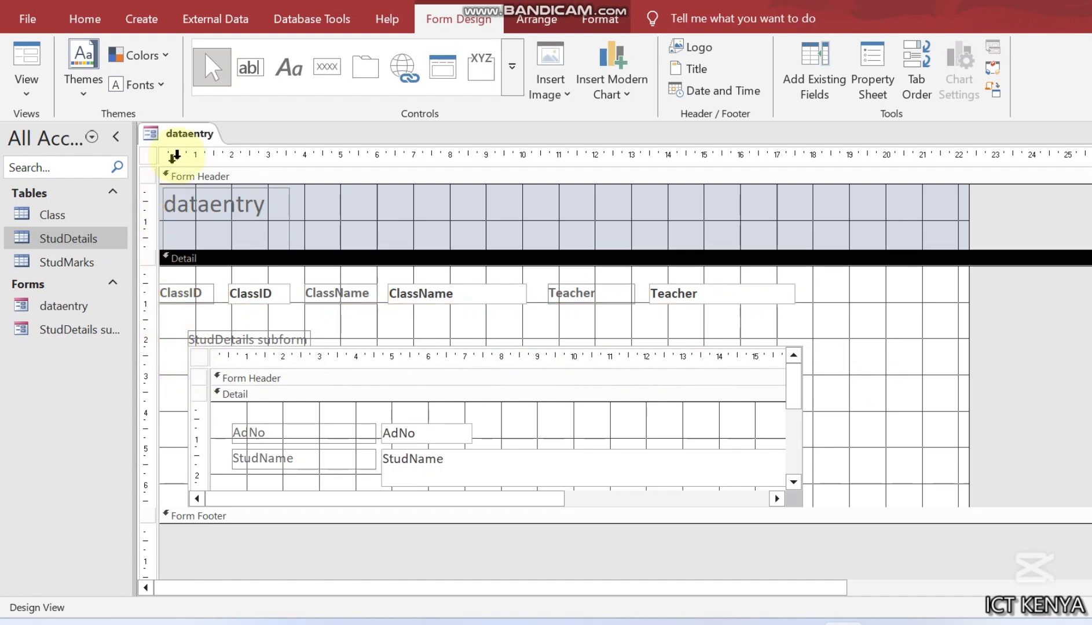
Show dataentry in Form View, and underline "tables in the database" in part (iv) of the KCSE 2019 P2 PDF in the browser
right_click(181, 139)
left_click(210, 226)
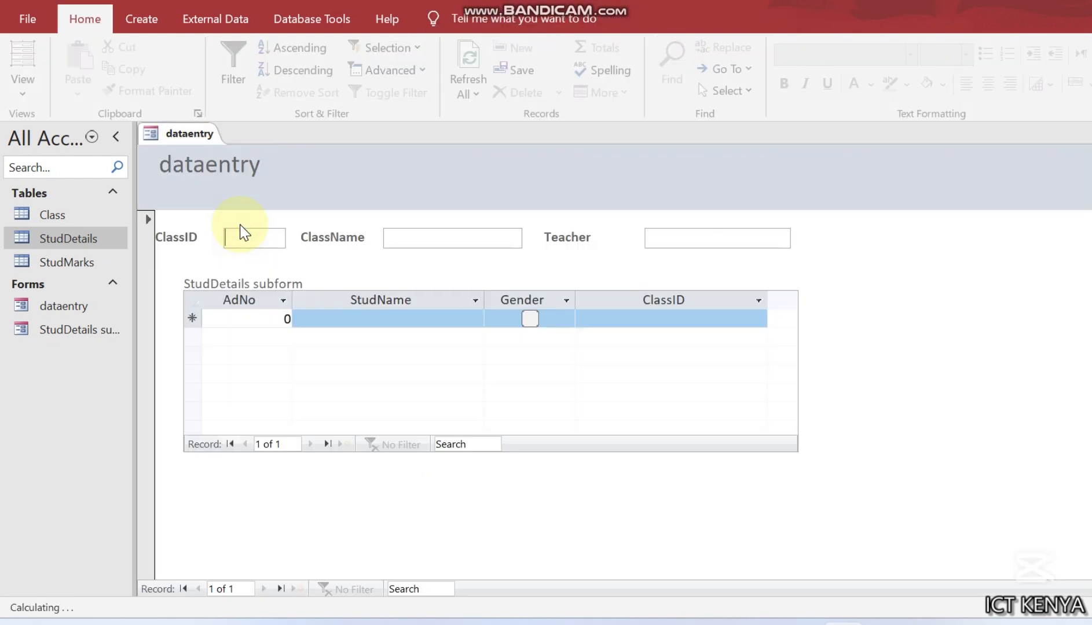
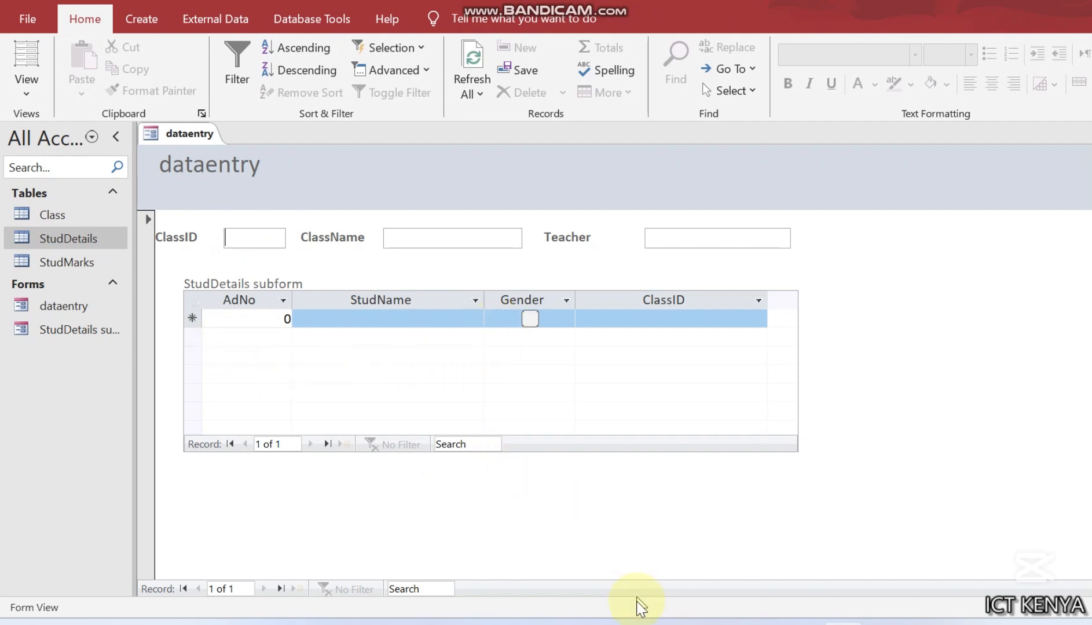
key("alt+Tab")
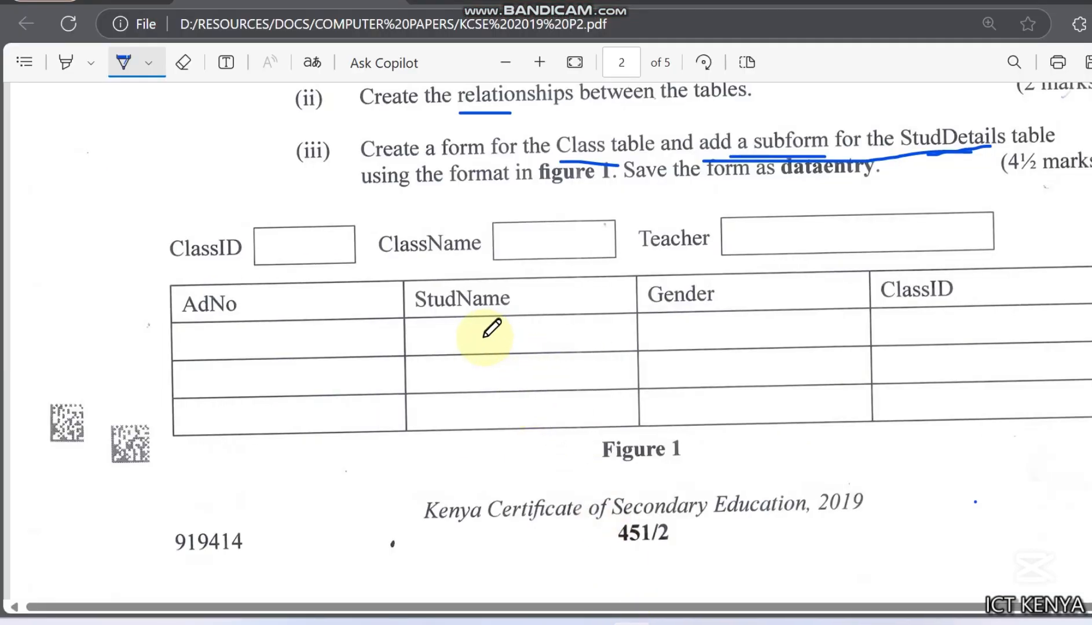
scroll(488, 328, "down", 5)
scroll(491, 329, "down", 7)
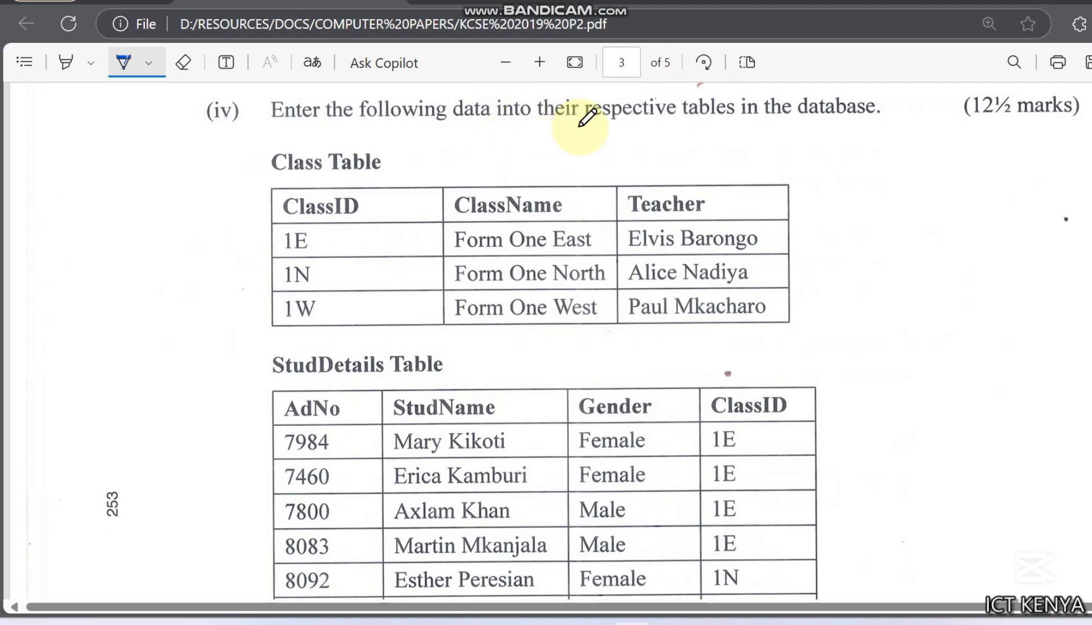
left_click_drag(693, 123, 842, 119)
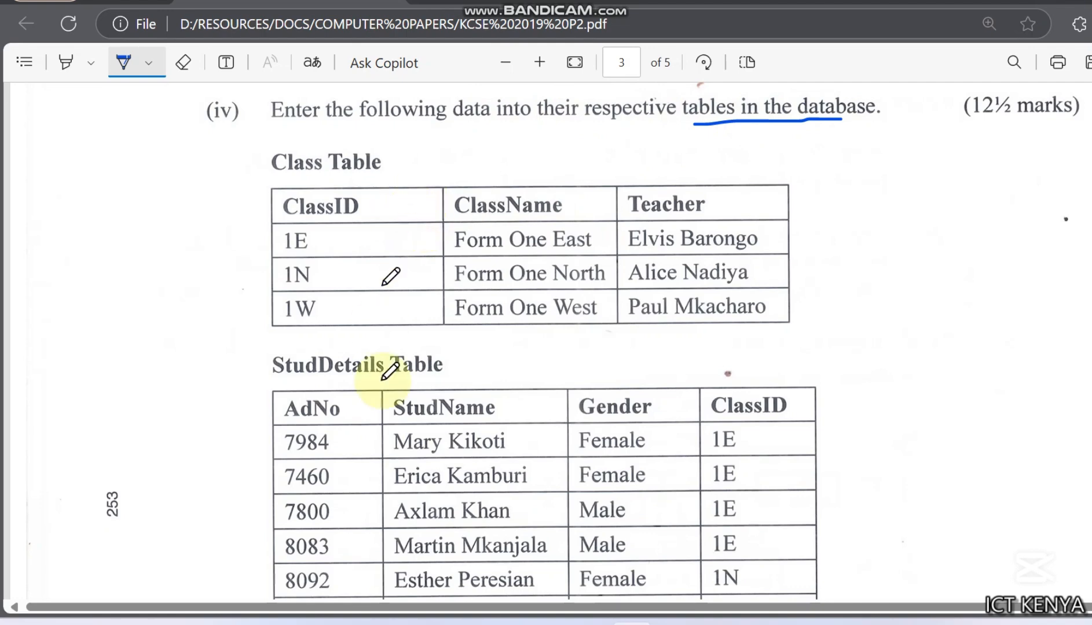
Return to Access and enter the first class record: ClassID 1E, ClassName Form One East, and the teacher's full name
mouse_move(845, 624)
left_click(843, 544)
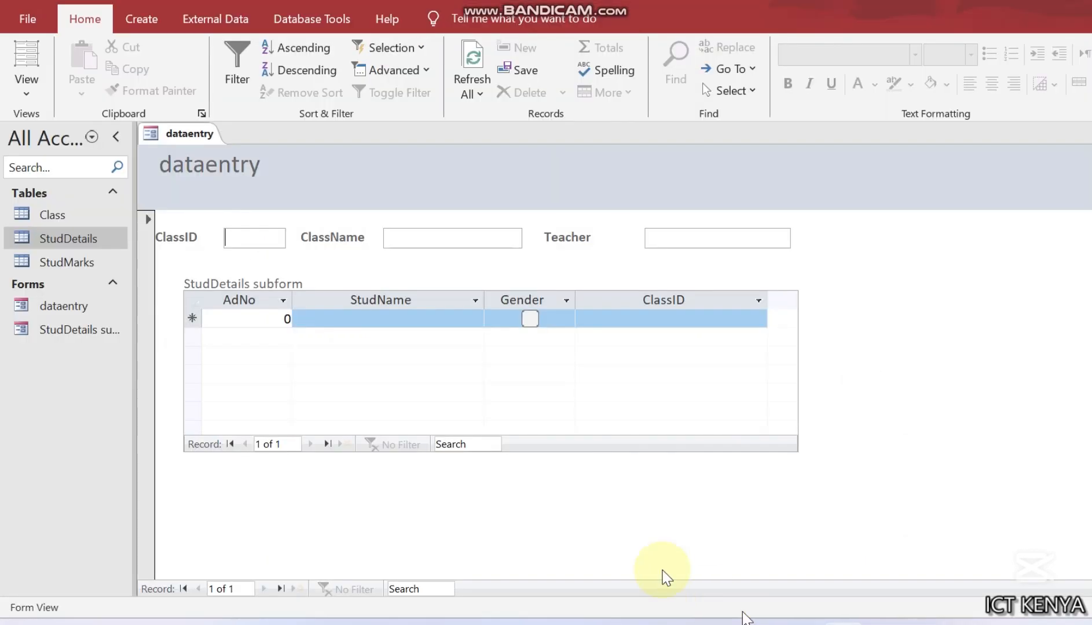
left_click(243, 231)
key("Caps_Lock")
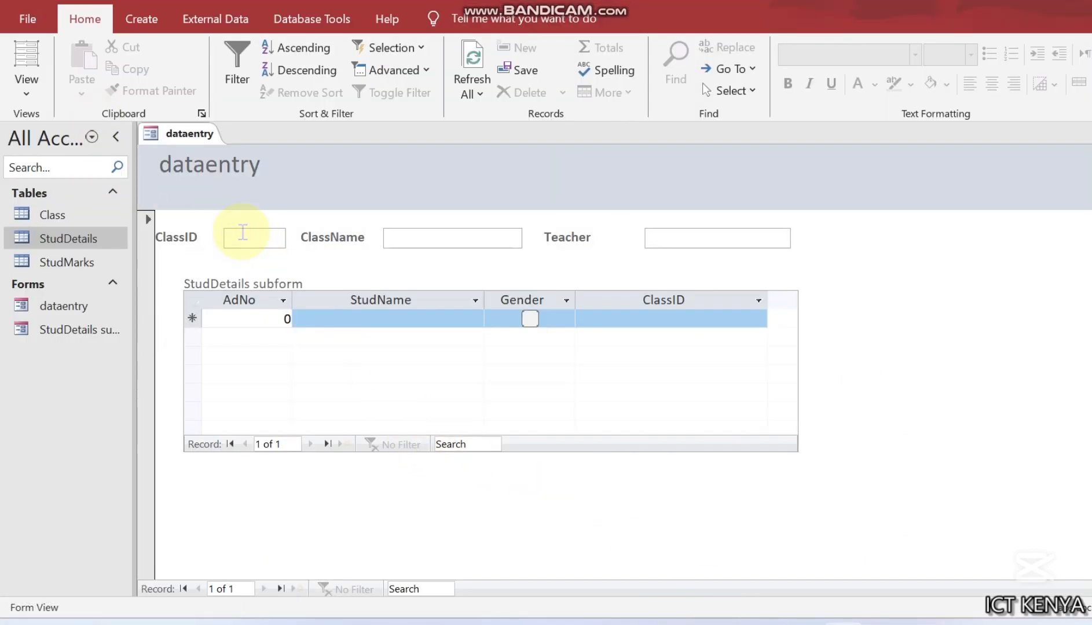
type("1E")
key("Tab")
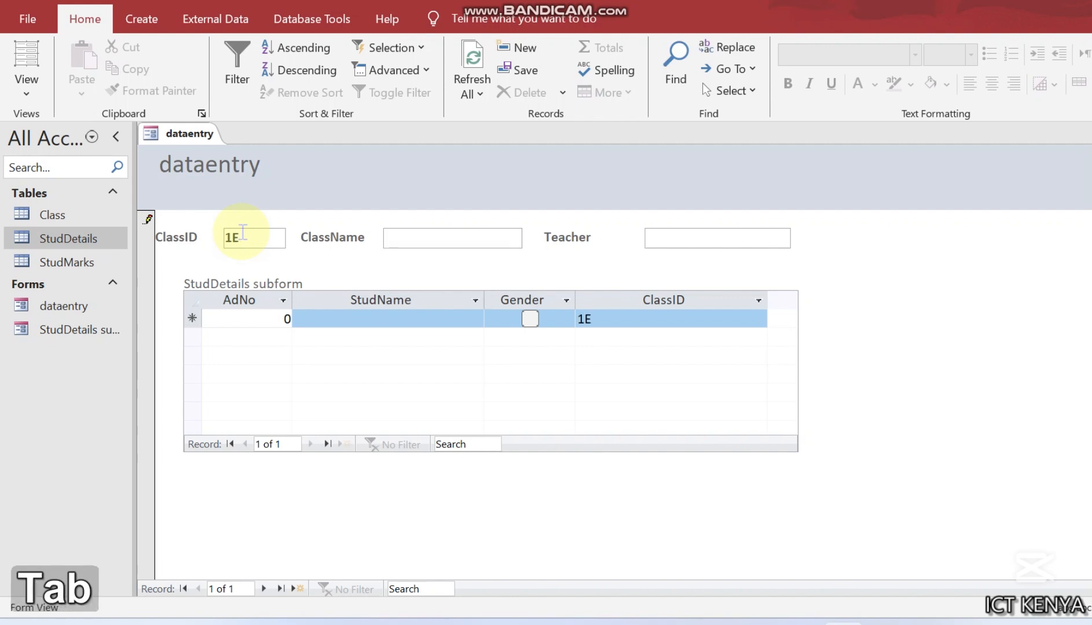
type("Form")
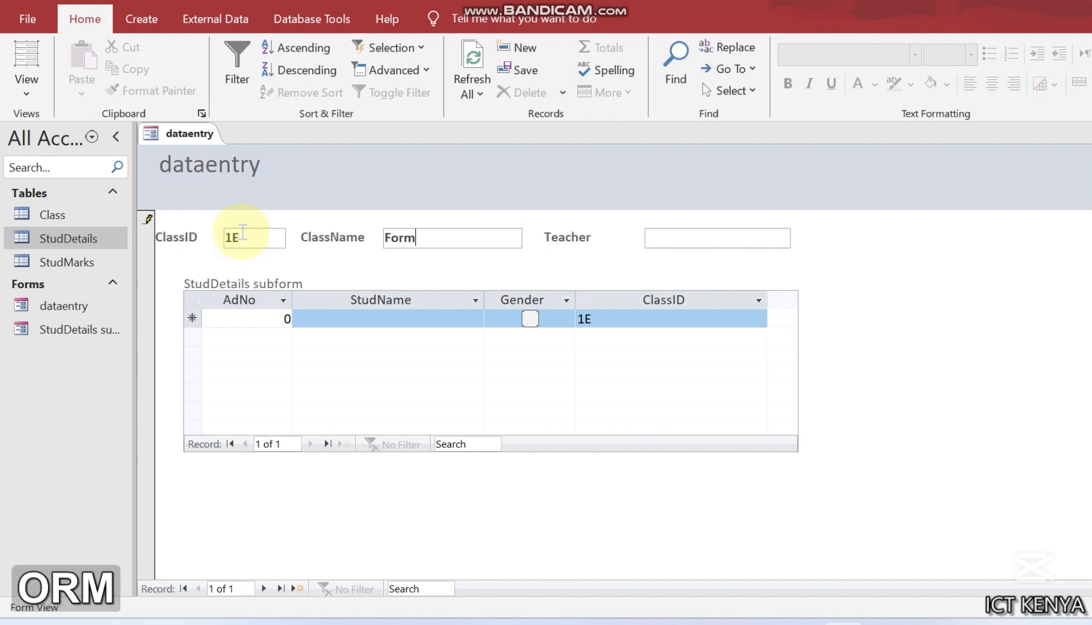
type(" One East")
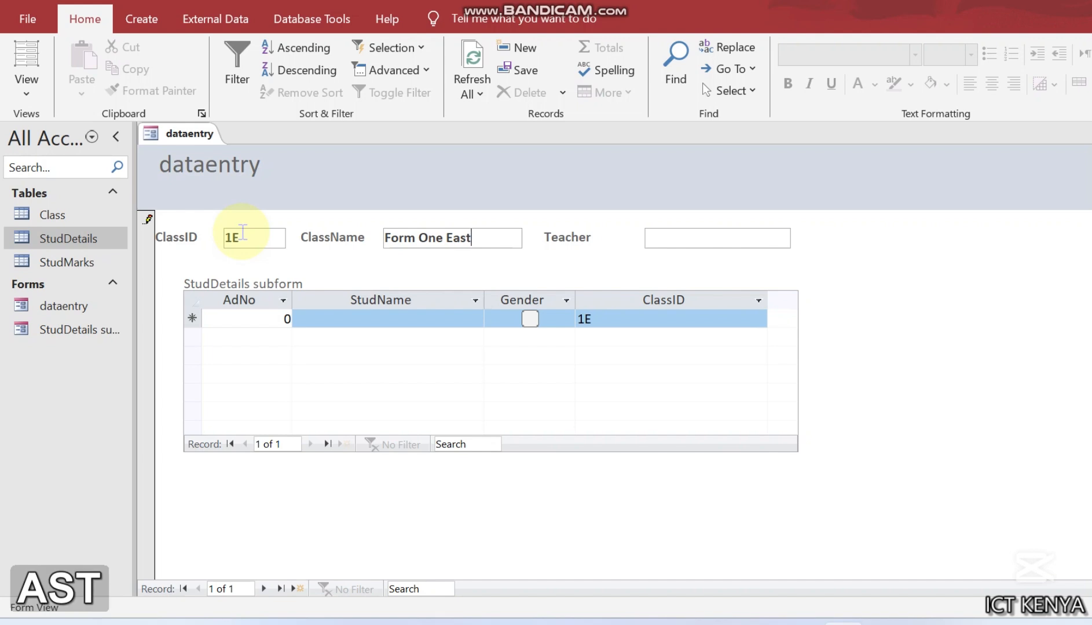
key("Tab")
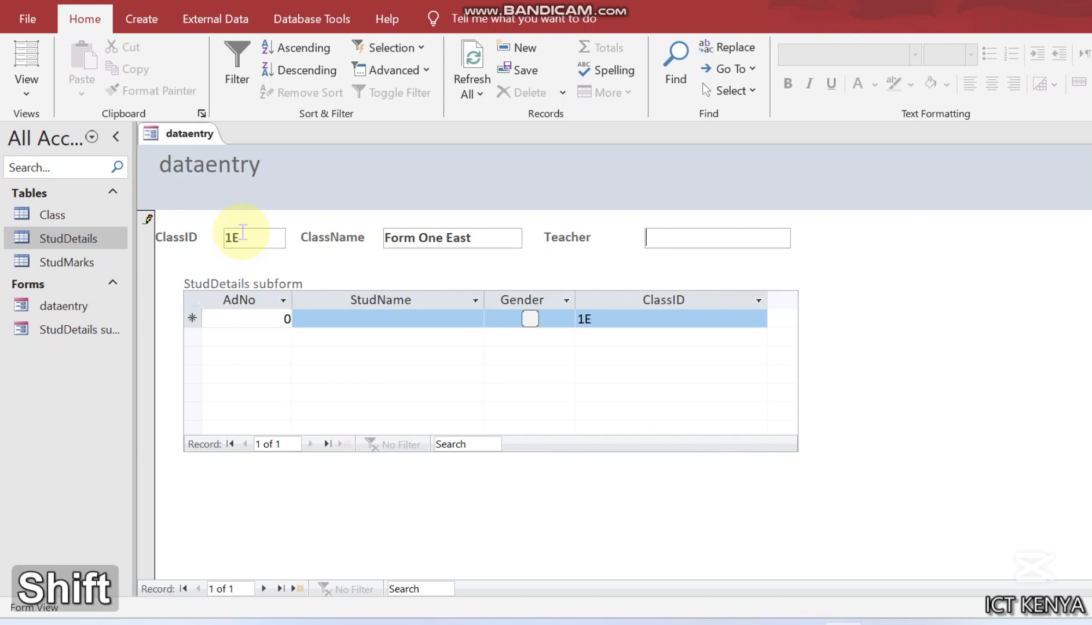
type("Elvis Barongo")
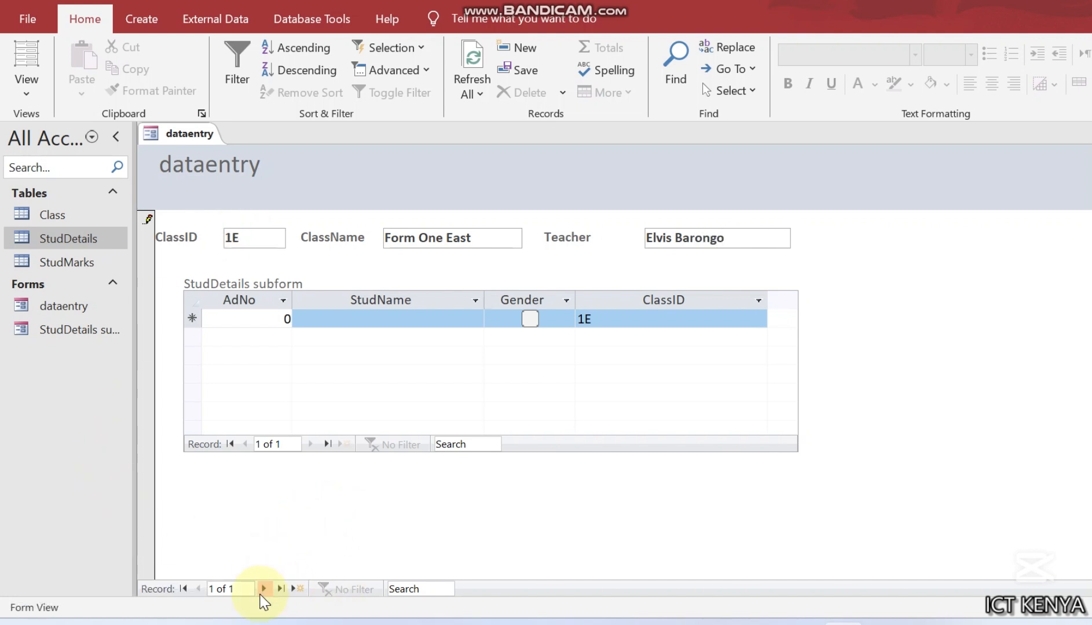
Add a second class record with ClassID 1N, ClassName Form One North, and the teacher's full name
left_click(260, 593)
left_click(268, 240)
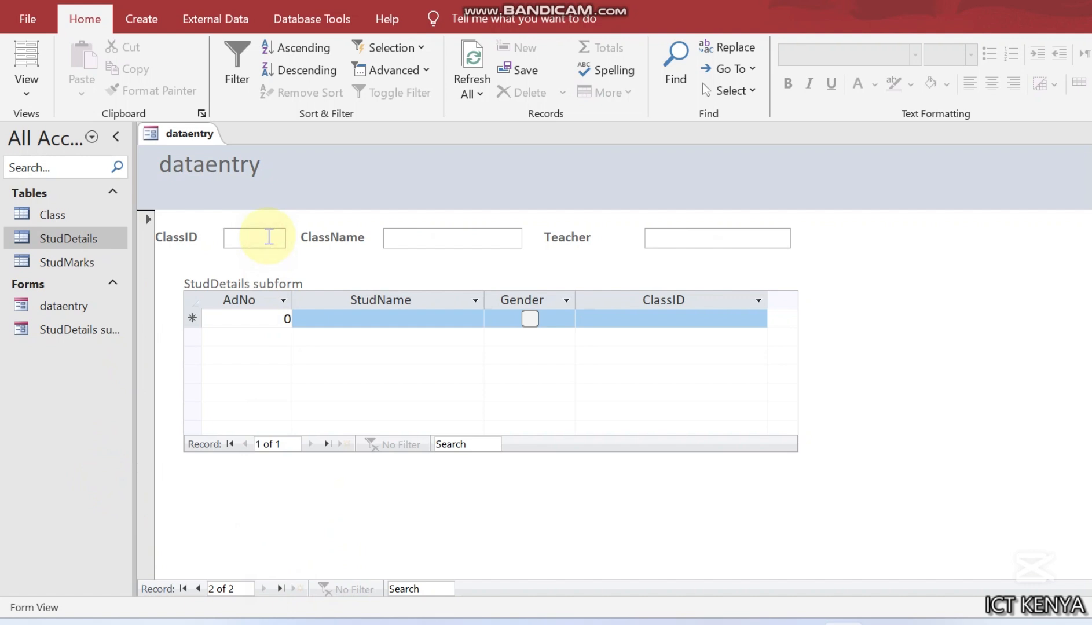
type("1N")
key("Tab")
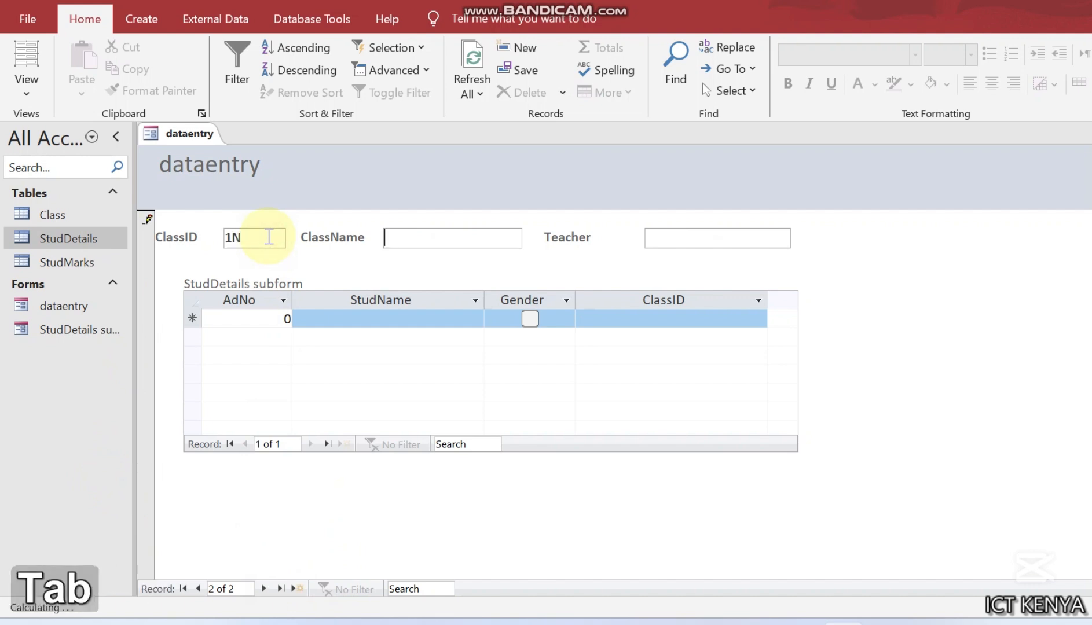
type("Fo")
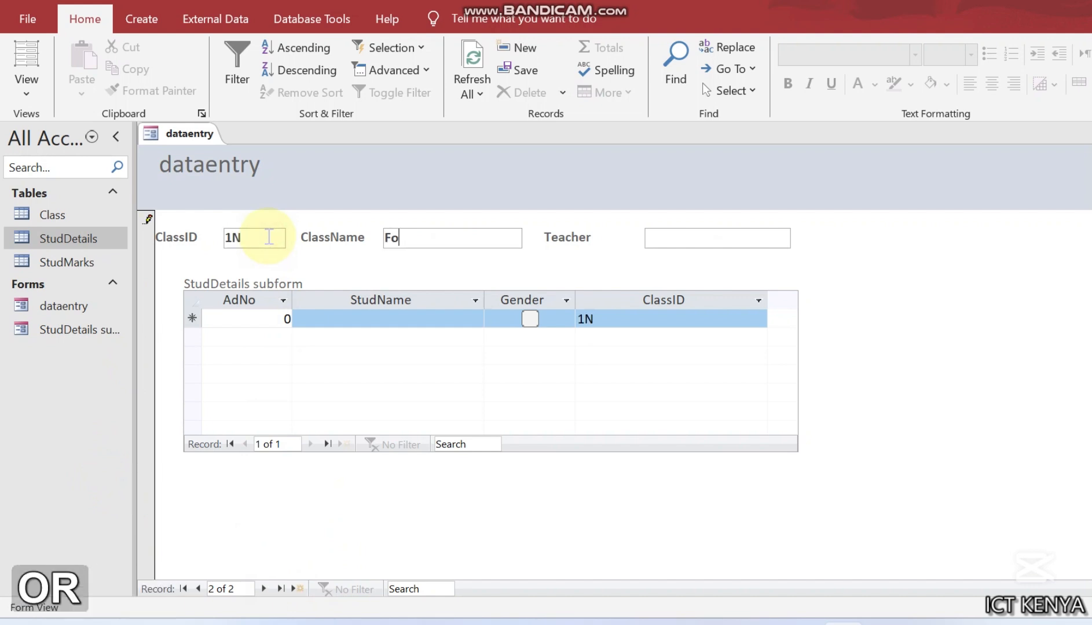
type("rm One North")
key("Tab")
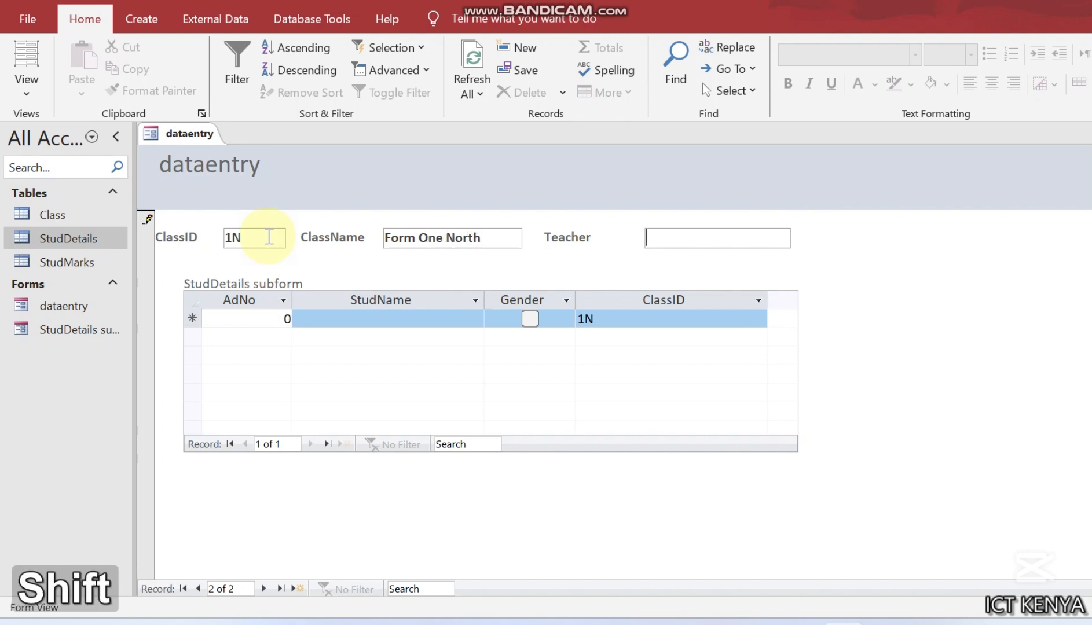
type("ALice ")
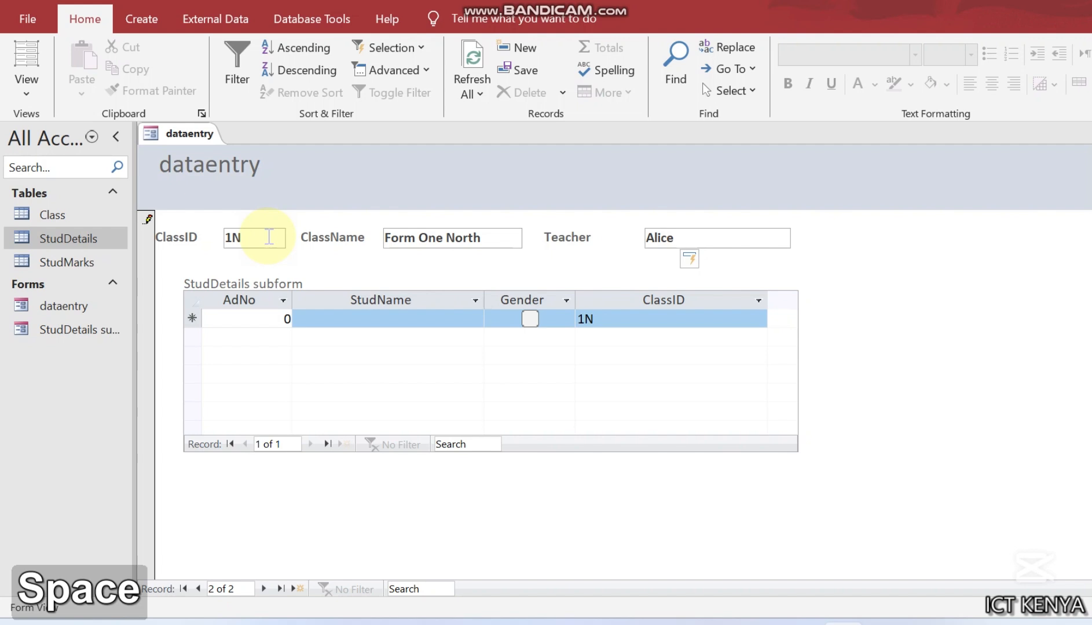
type("Nadiy")
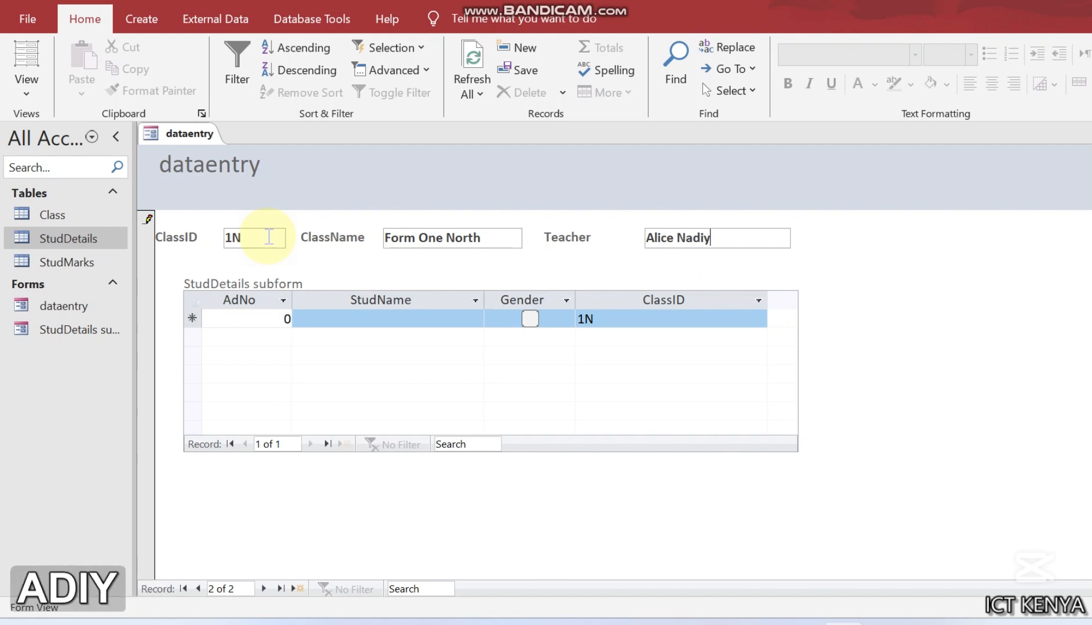
type("a")
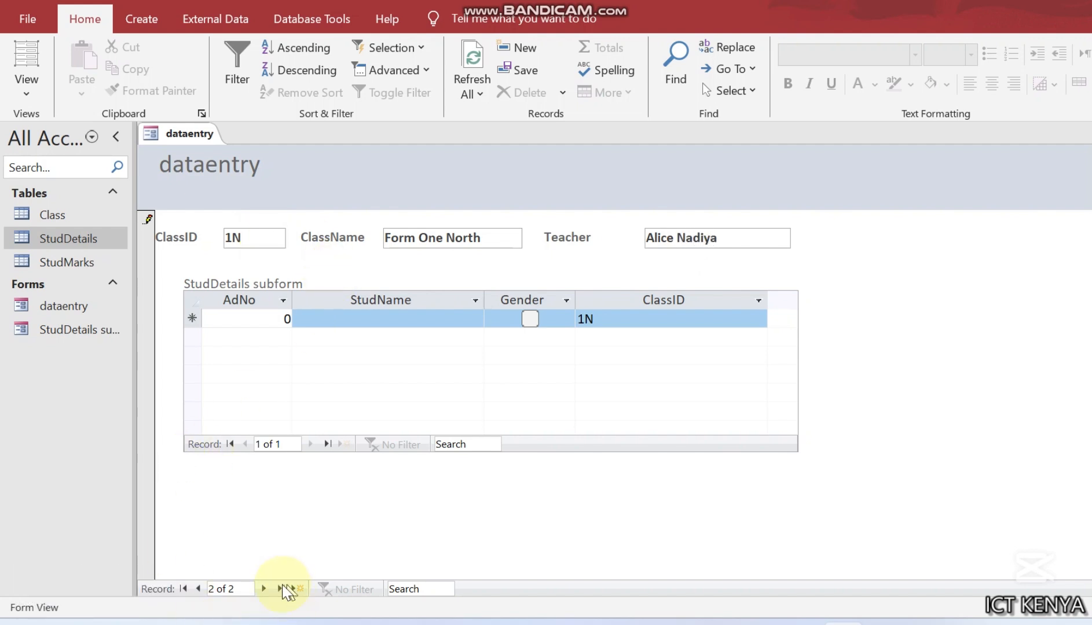
Add a third class record with ClassID 1W, ClassName Form One White, and the teacher's full name
left_click(266, 587)
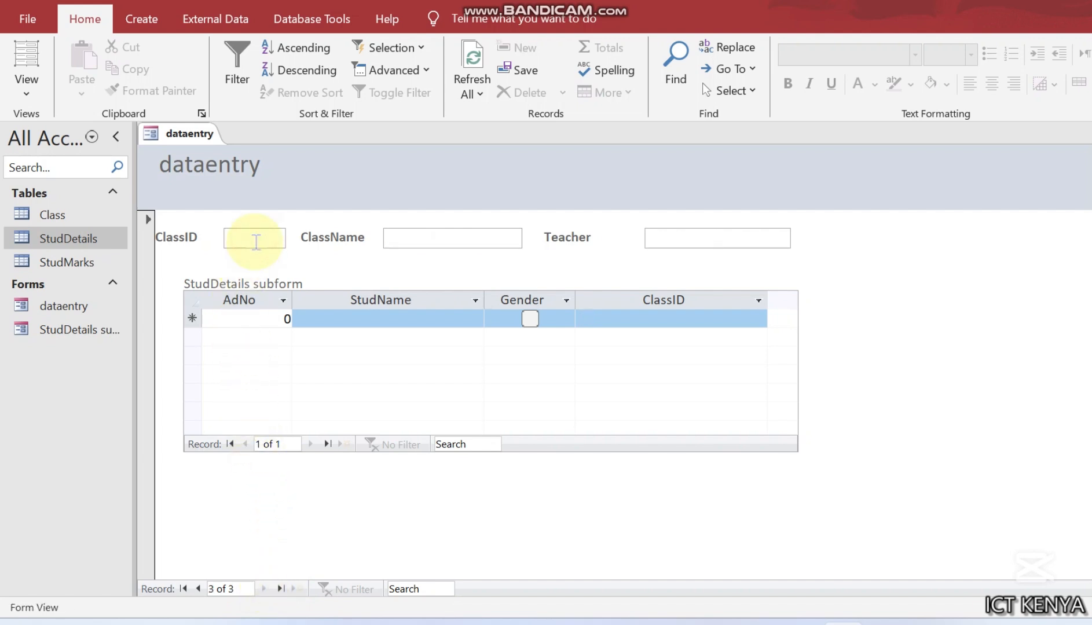
type("1W")
key("Tab")
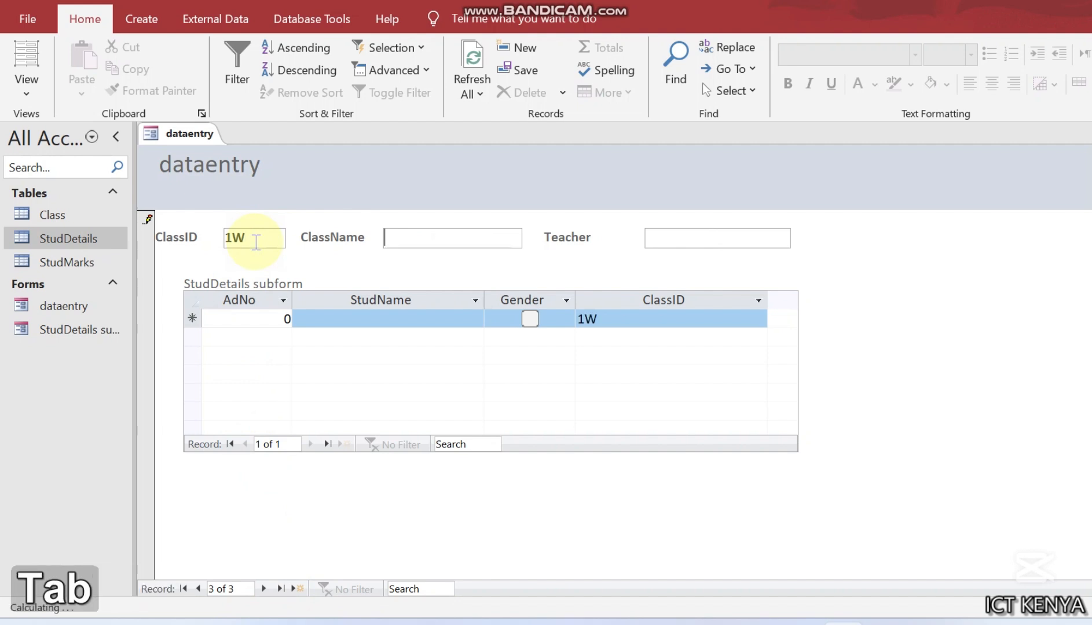
type("Fo")
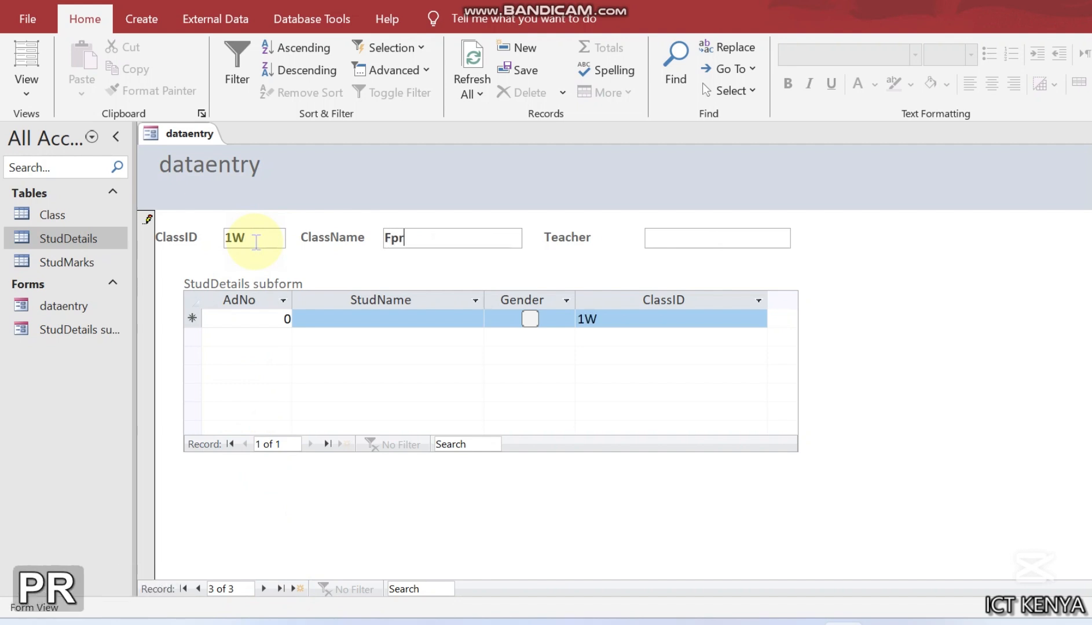
type("rm One ")
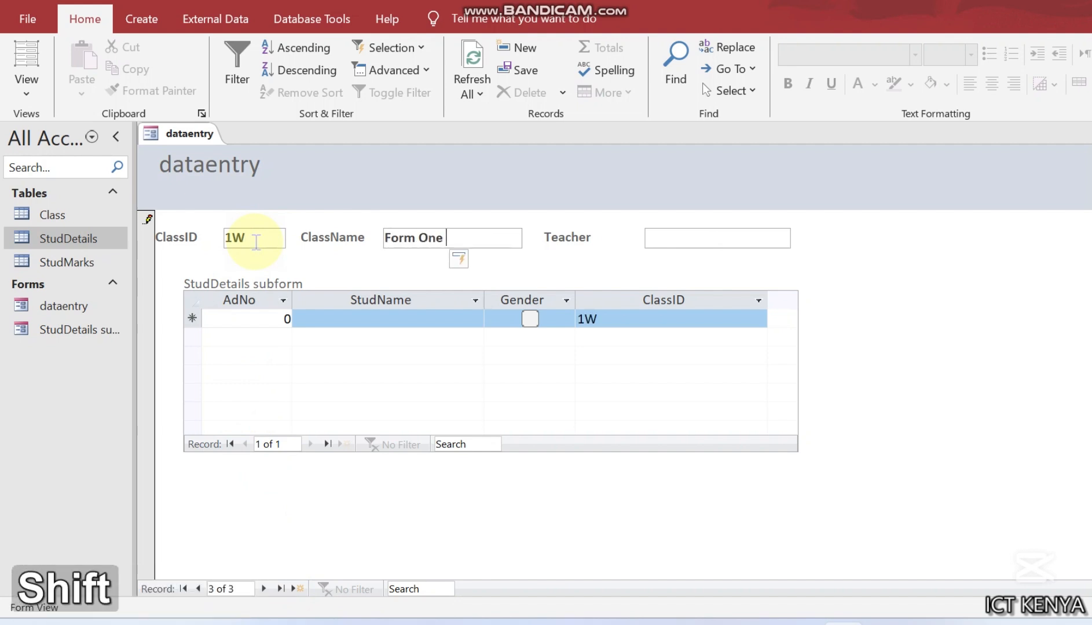
type("White")
key("Tab")
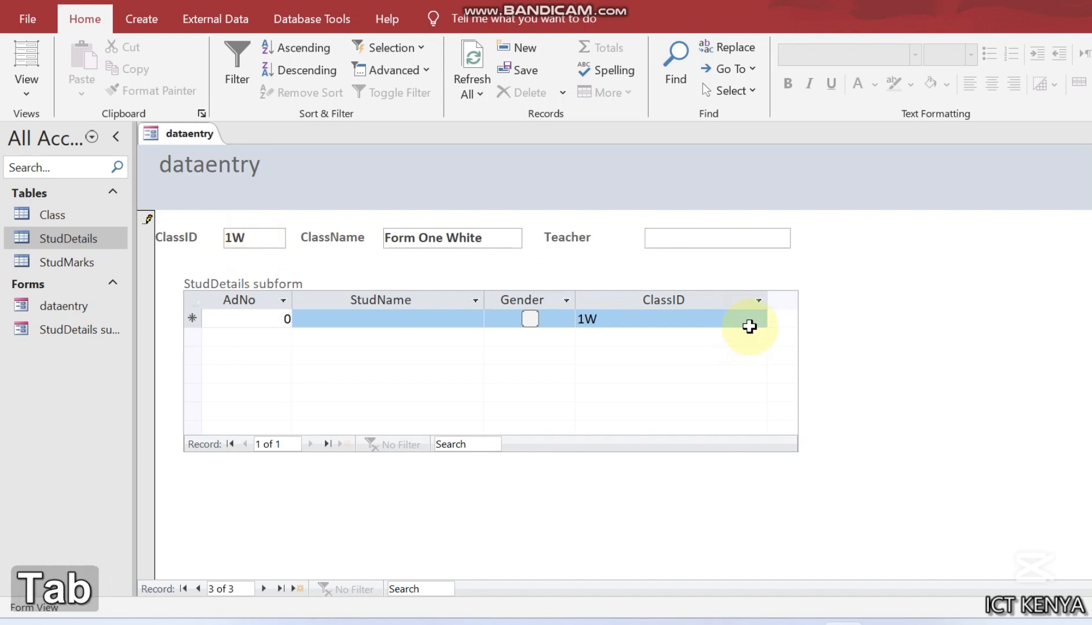
type("Paul ")
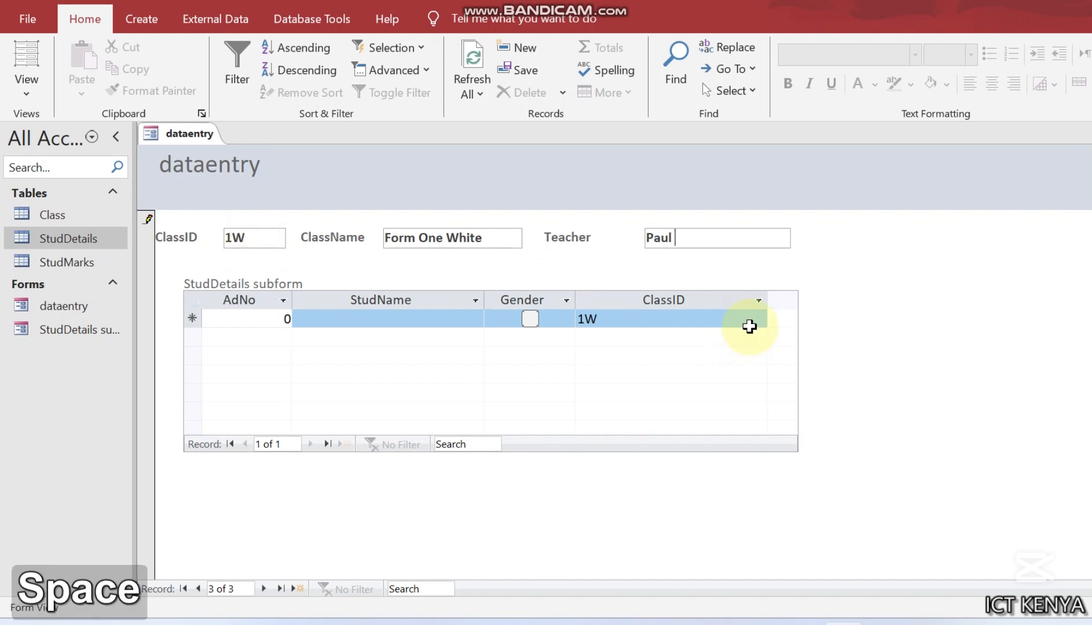
type("Mk")
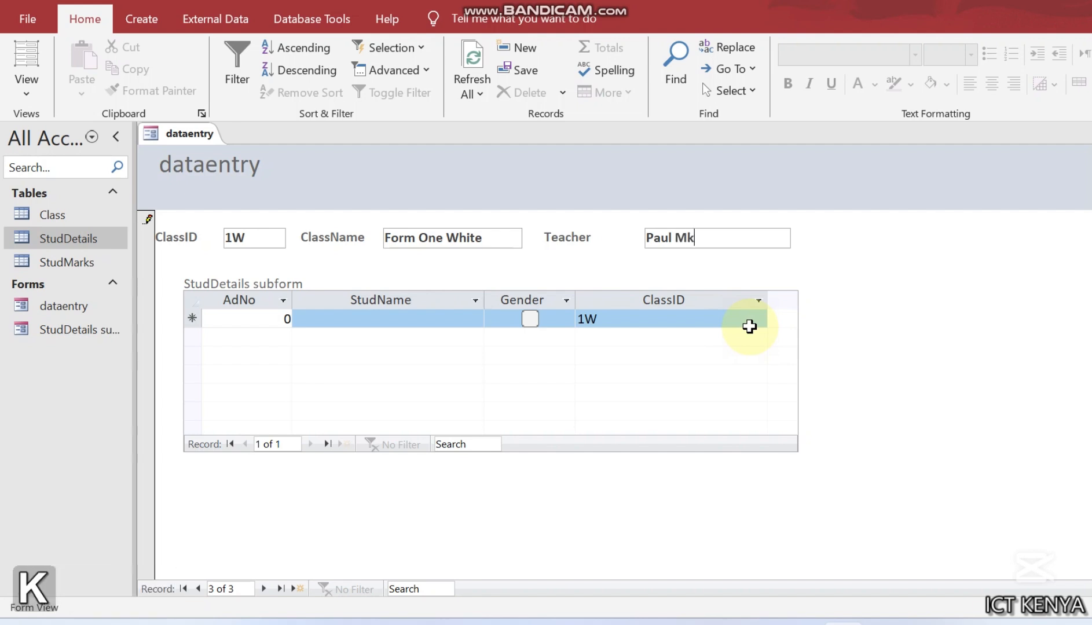
type("acharo")
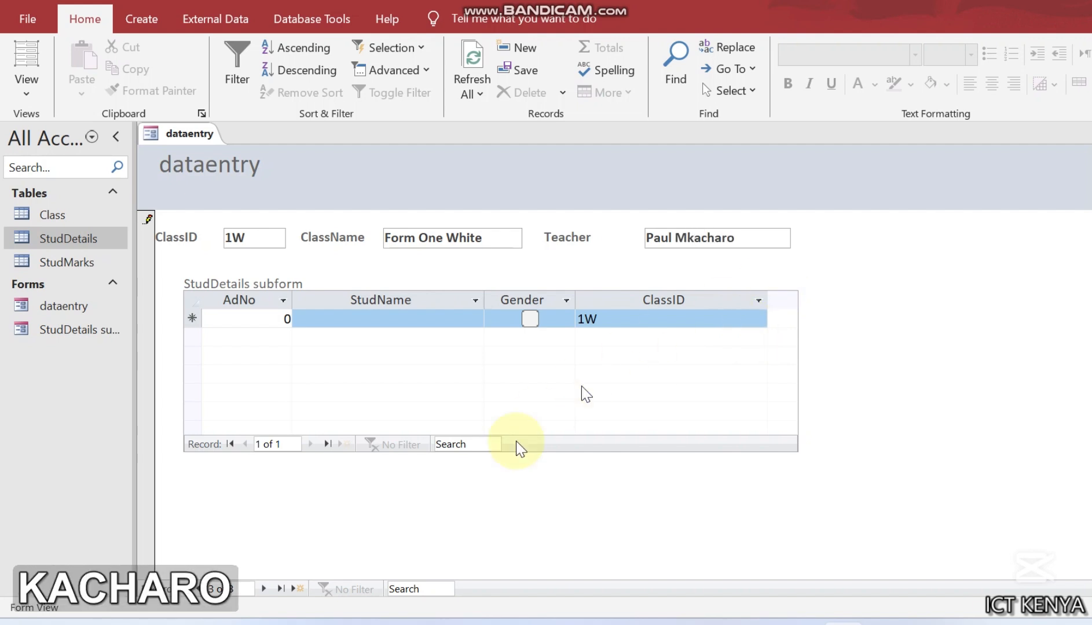
Go back to the 1E class record, comparing the class records with the StudDetails data in the exam PDF in the browser
left_click(204, 585)
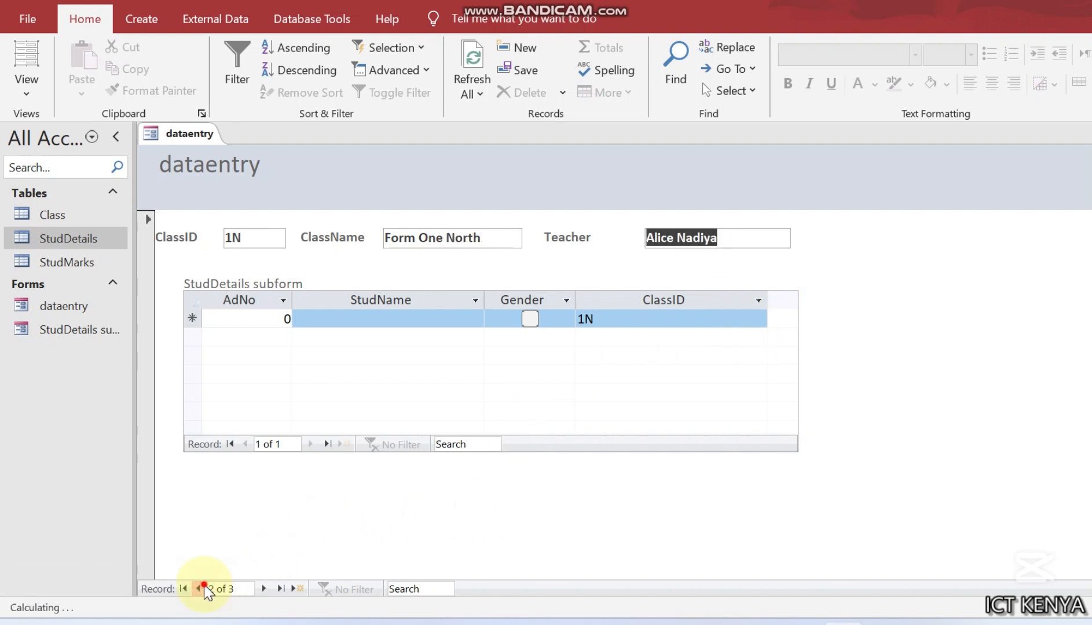
left_click(204, 584)
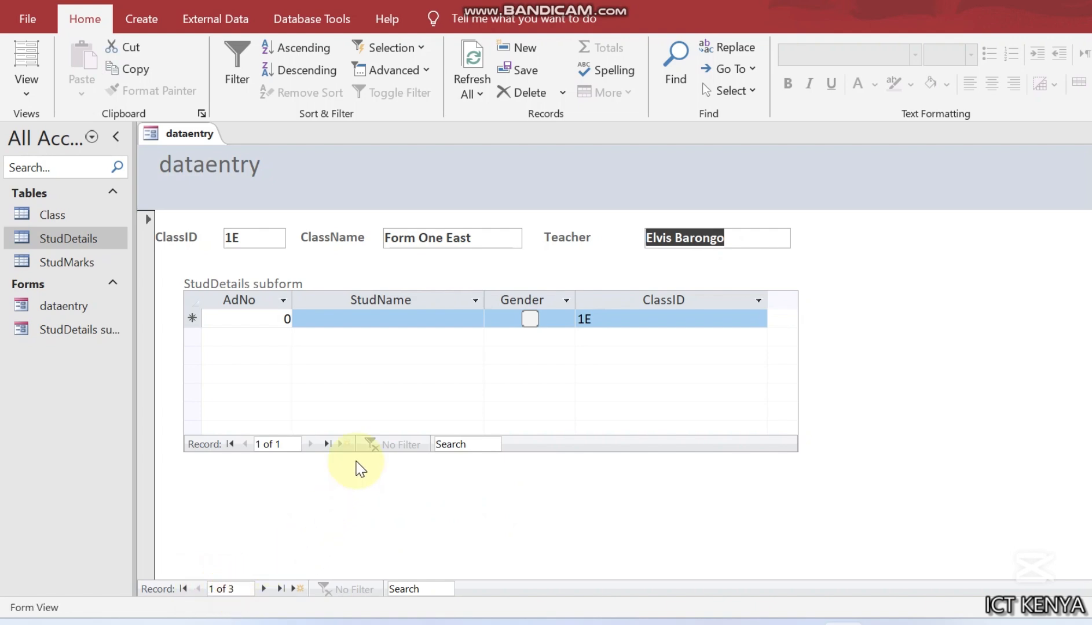
key("alt+Tab")
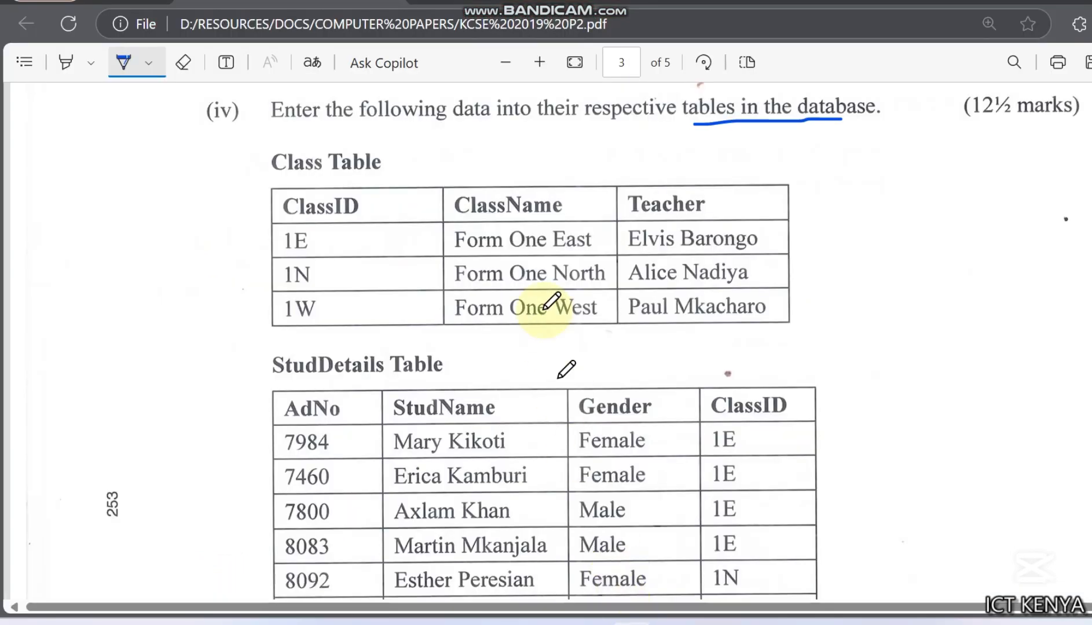
scroll(502, 304, "down", 5)
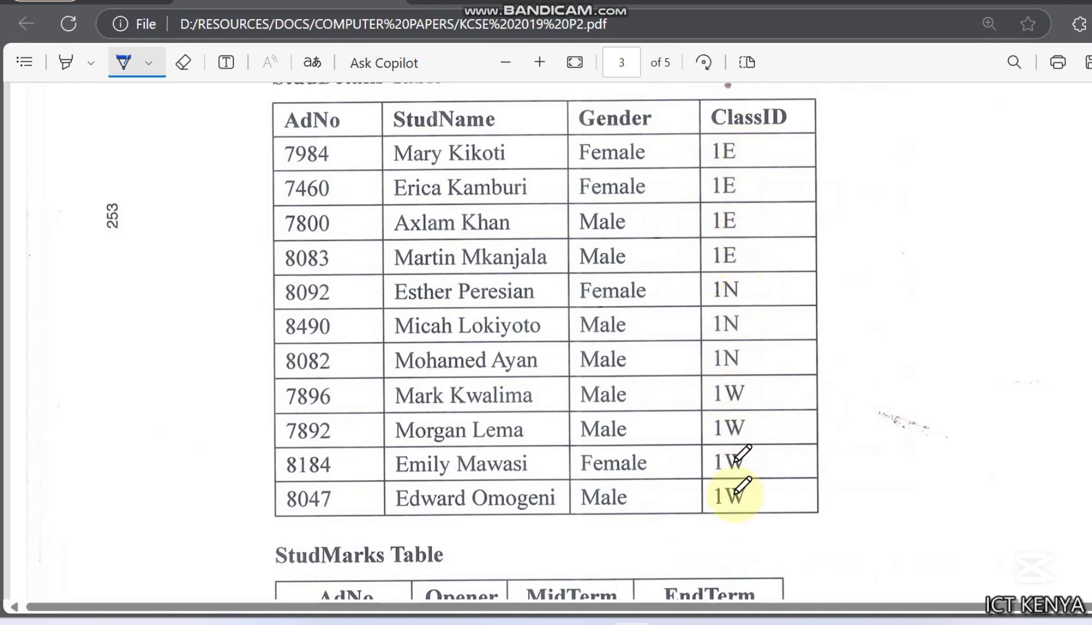
left_click(772, 604)
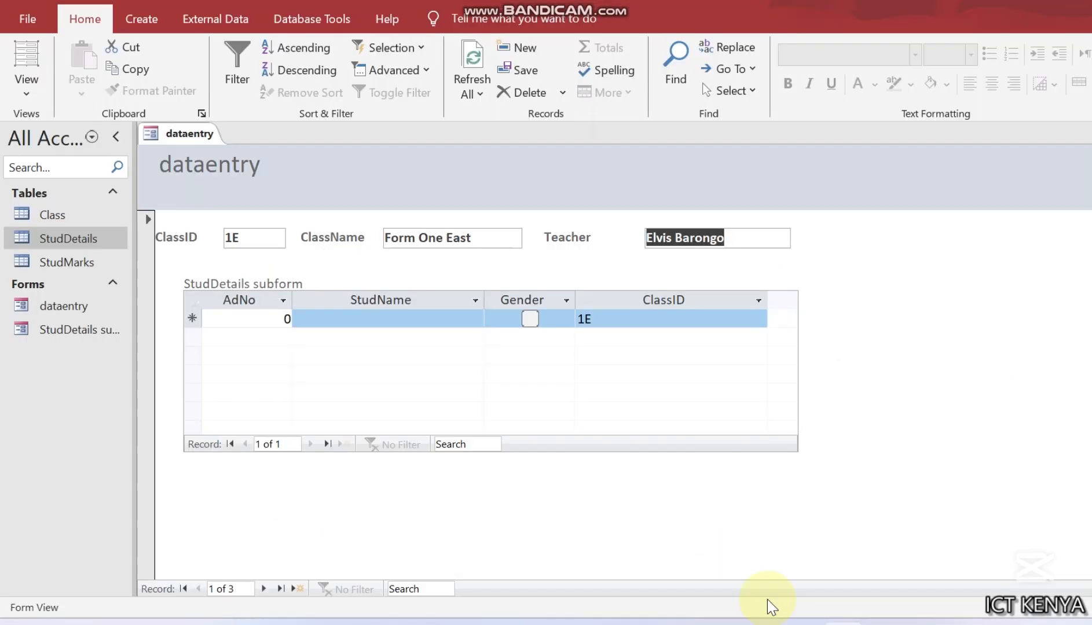
left_click(237, 241)
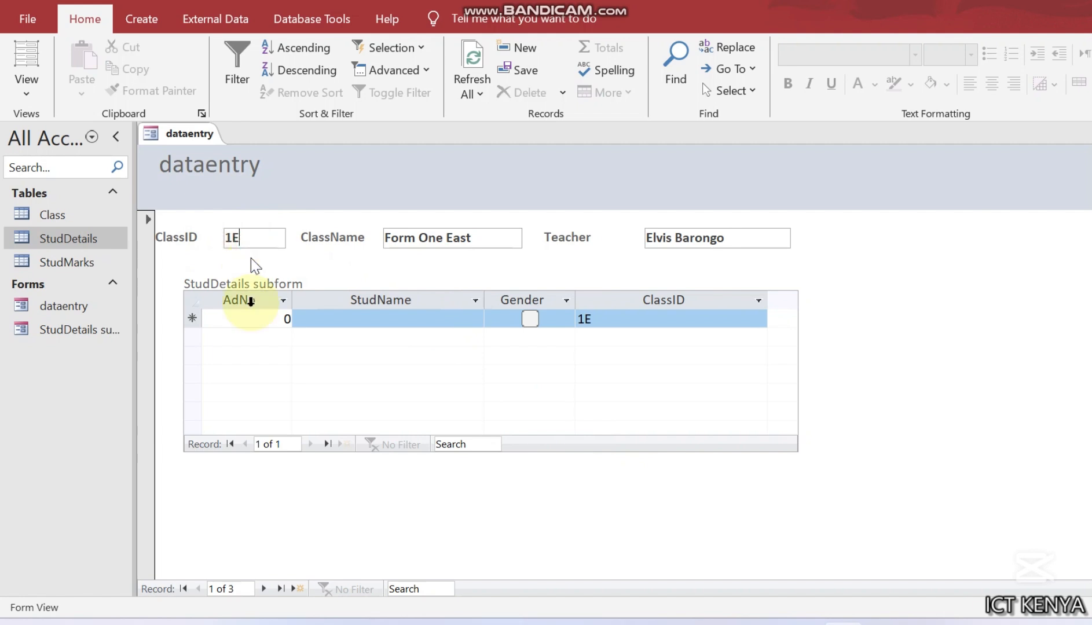
left_click(268, 586)
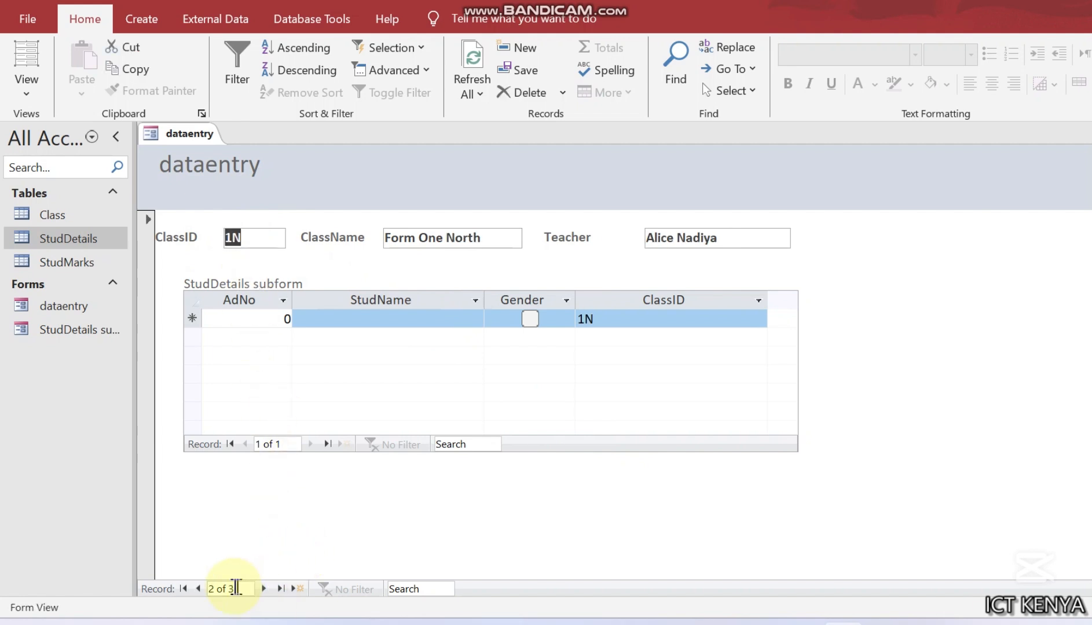
left_click(201, 588)
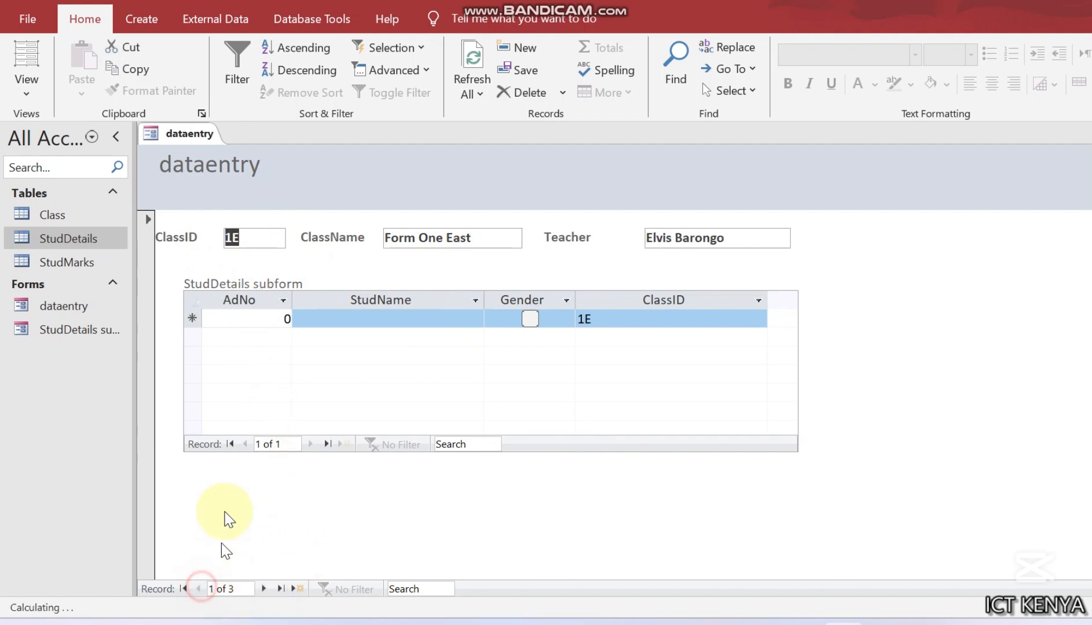
In the StudDetails subform for class 1E, enter the first student's admission number and full name from the exam paper
left_click(252, 324)
key("Right")
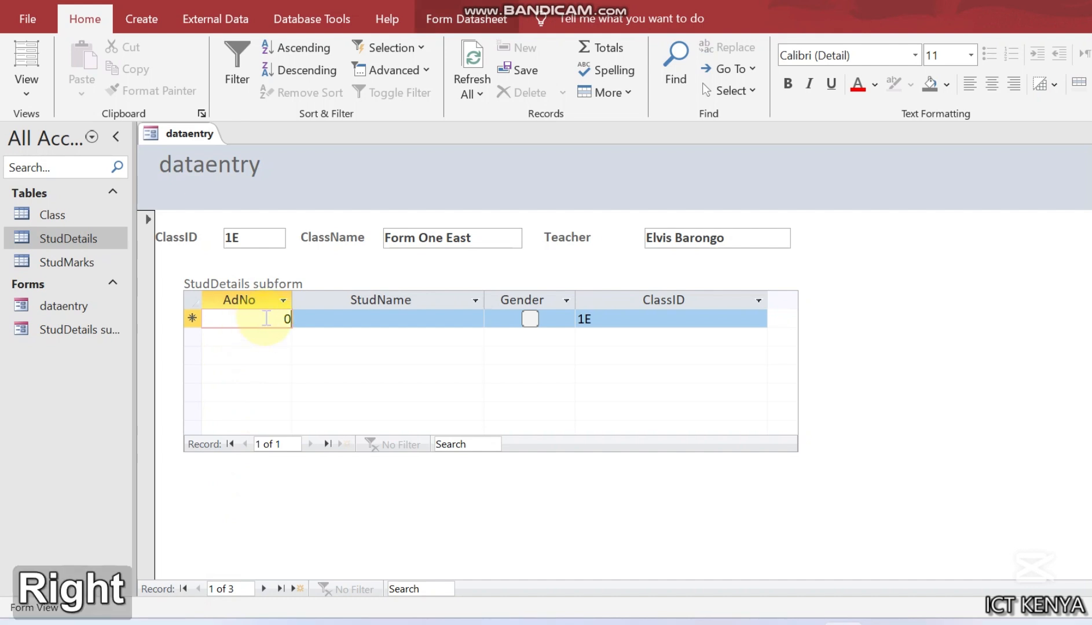
key("BackSpace")
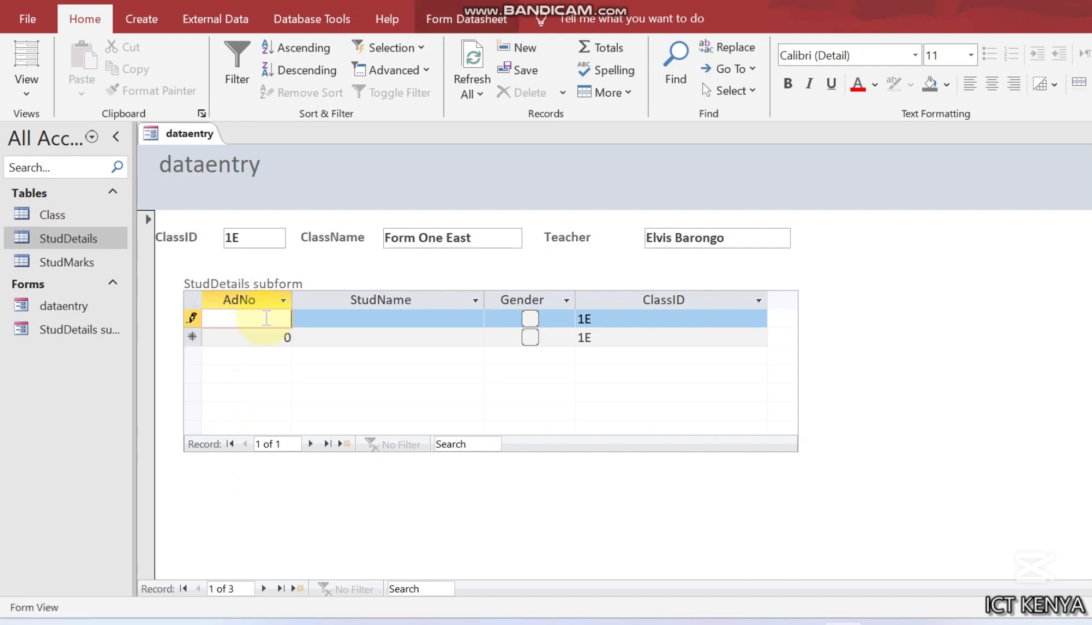
type("7984")
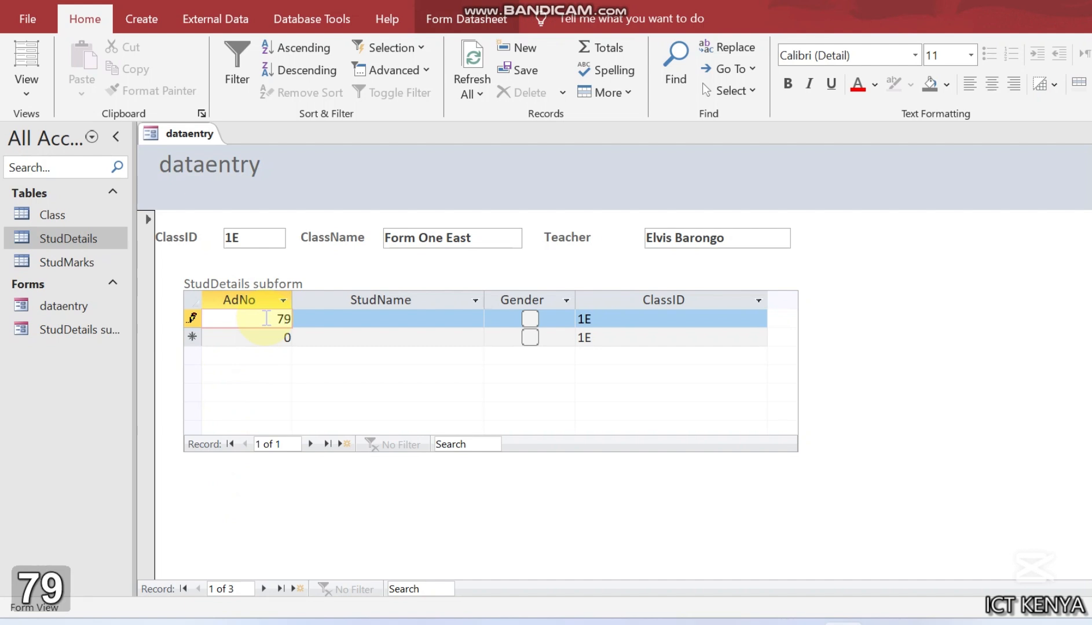
key("Tab")
key("Tab")
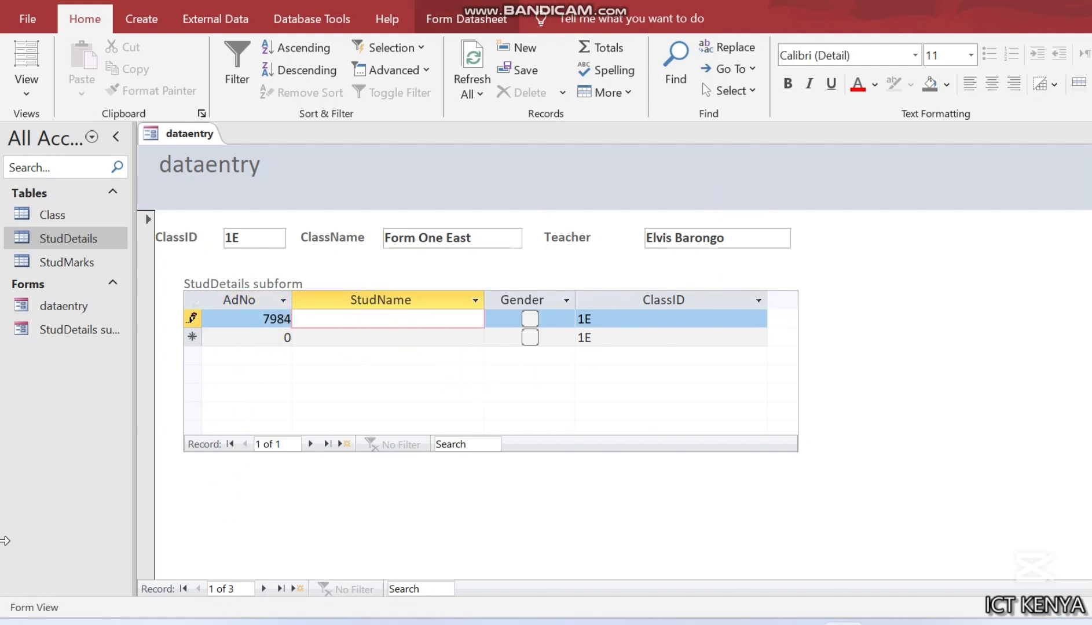
type("M")
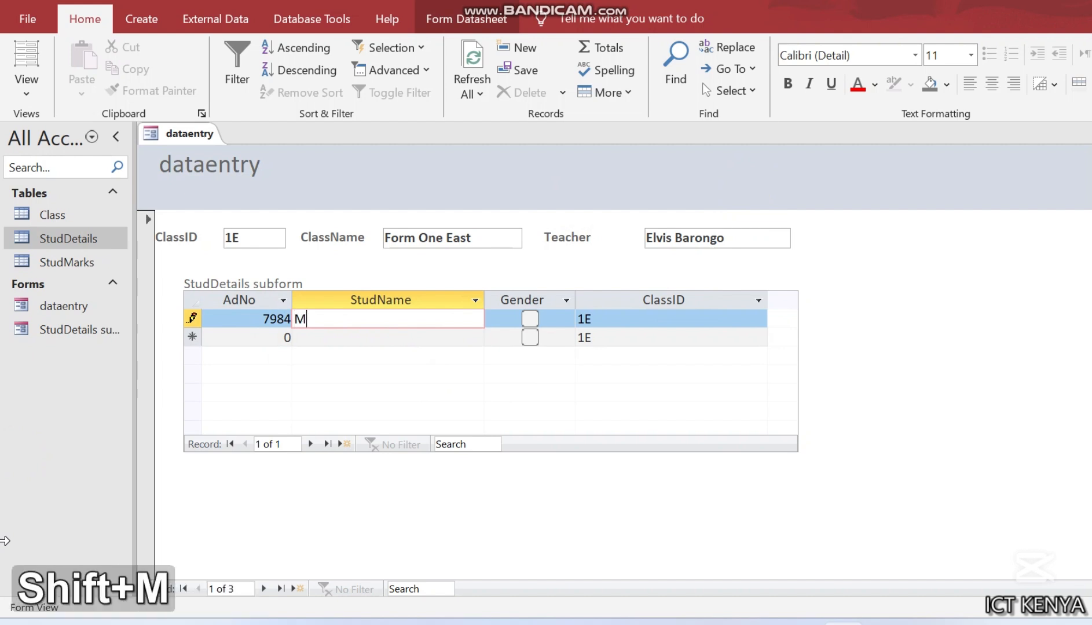
type("ary Kikit")
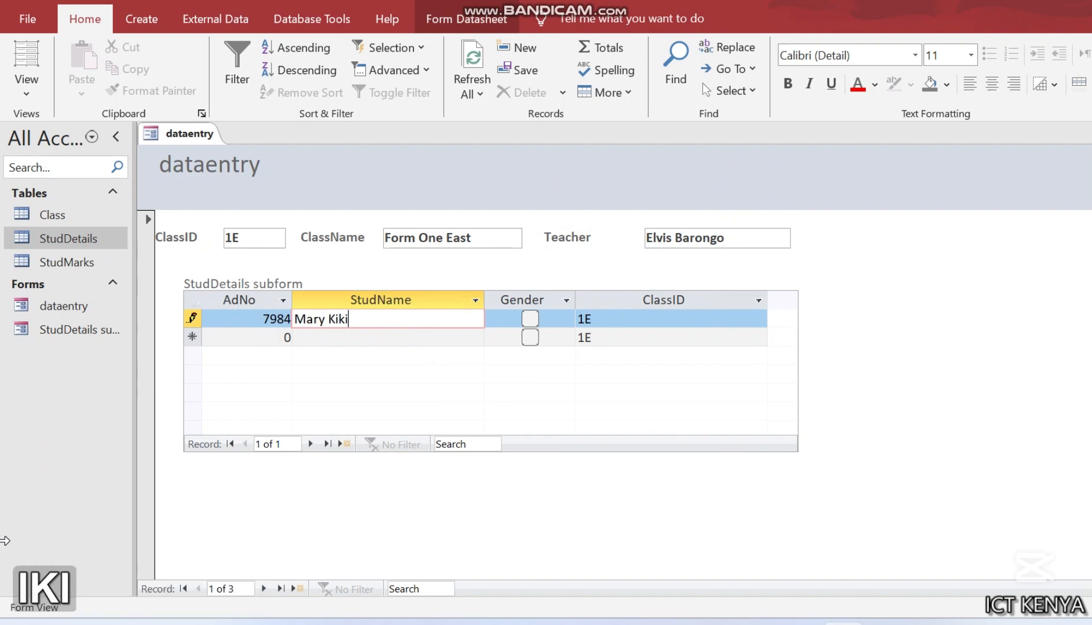
key("BackSpace")
key("BackSpace")
type("oti")
key("Tab")
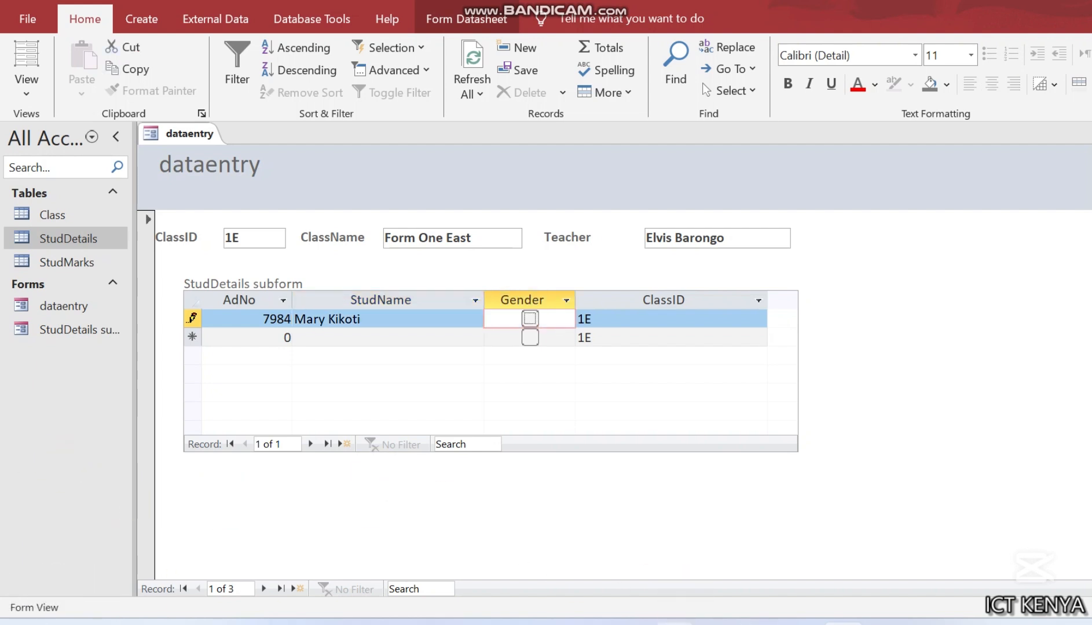
Check the Gender field's Yes/No rule in the exam PDF in the browser, then return to Access and tick Gender for the first 1E student
left_click(640, 619)
scroll(614, 302, "up", 12)
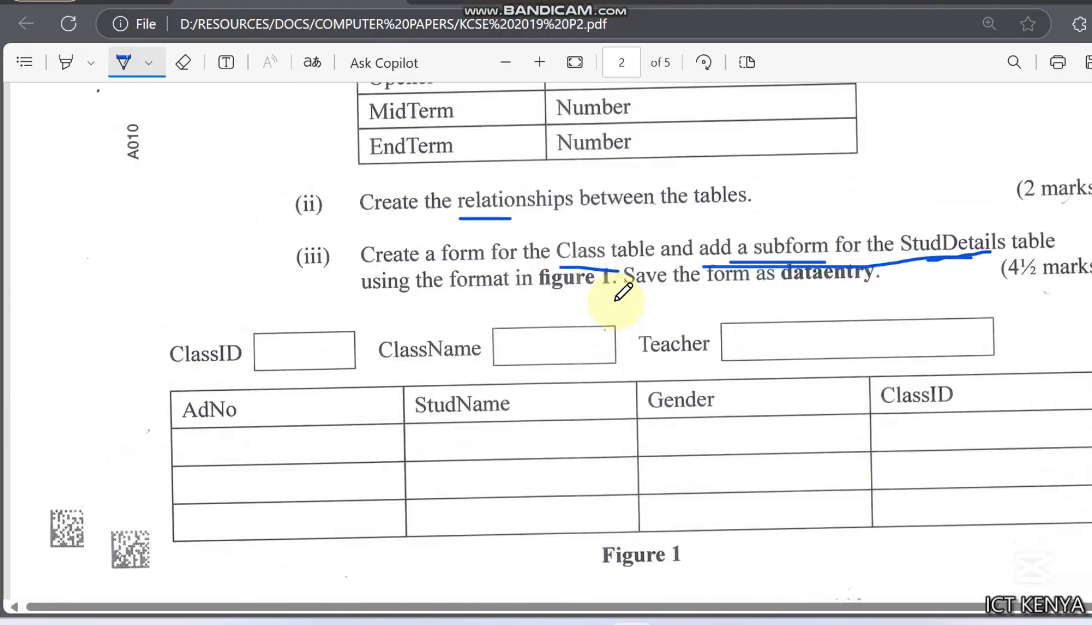
scroll(623, 292, "up", 6)
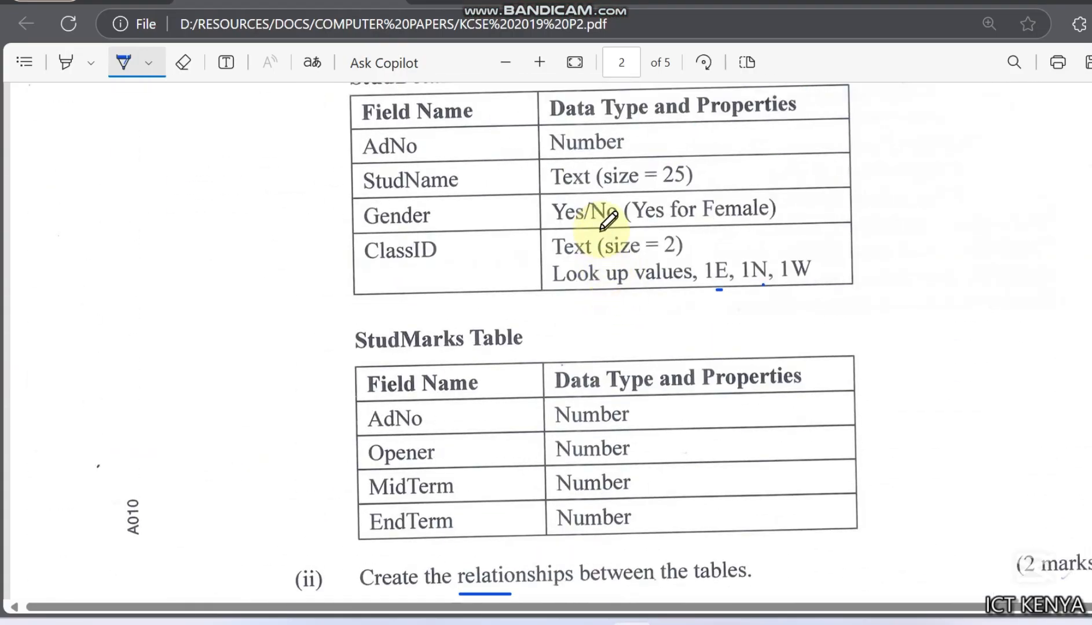
left_click(842, 619)
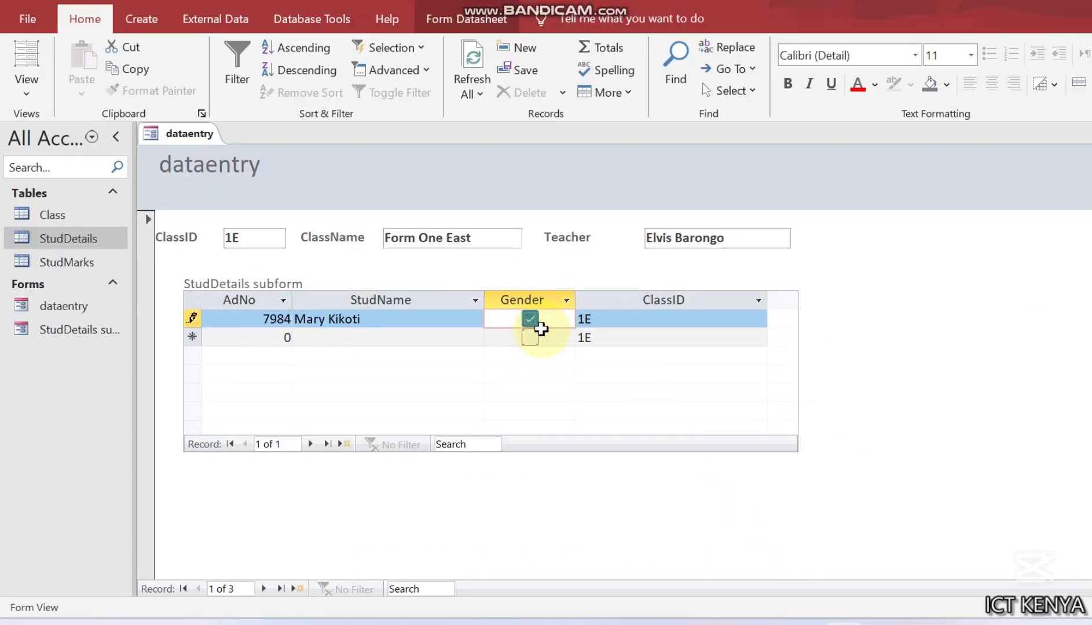
key("Tab")
key("Tab")
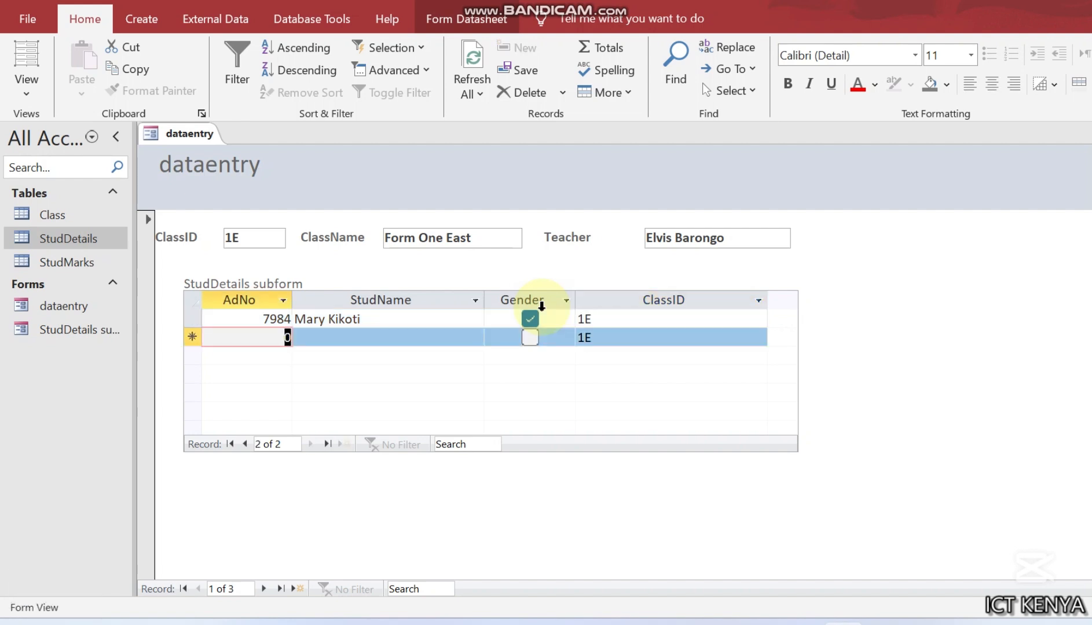
Add the second 1E student with admission number and full name, and tick Gender for female
type("7460")
key("Tab")
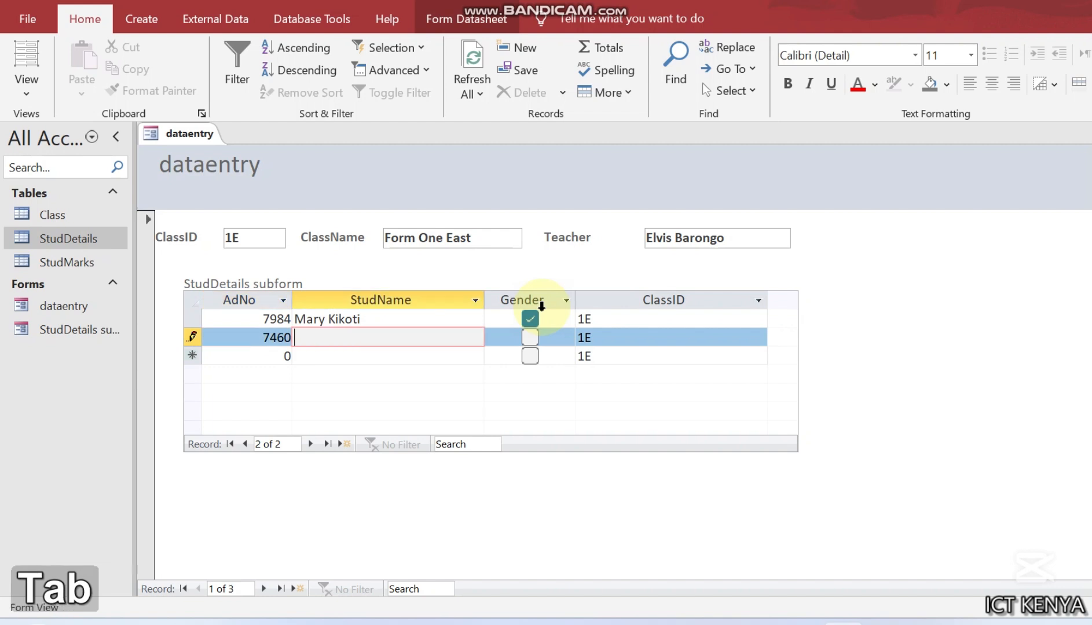
type("W")
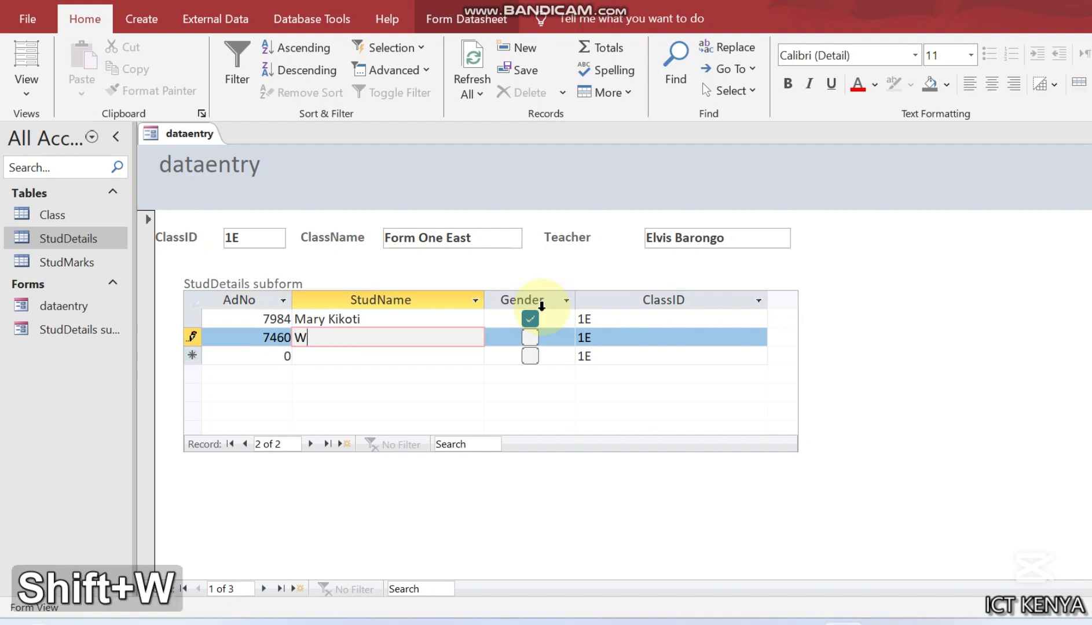
key("BackSpace")
type("Eric")
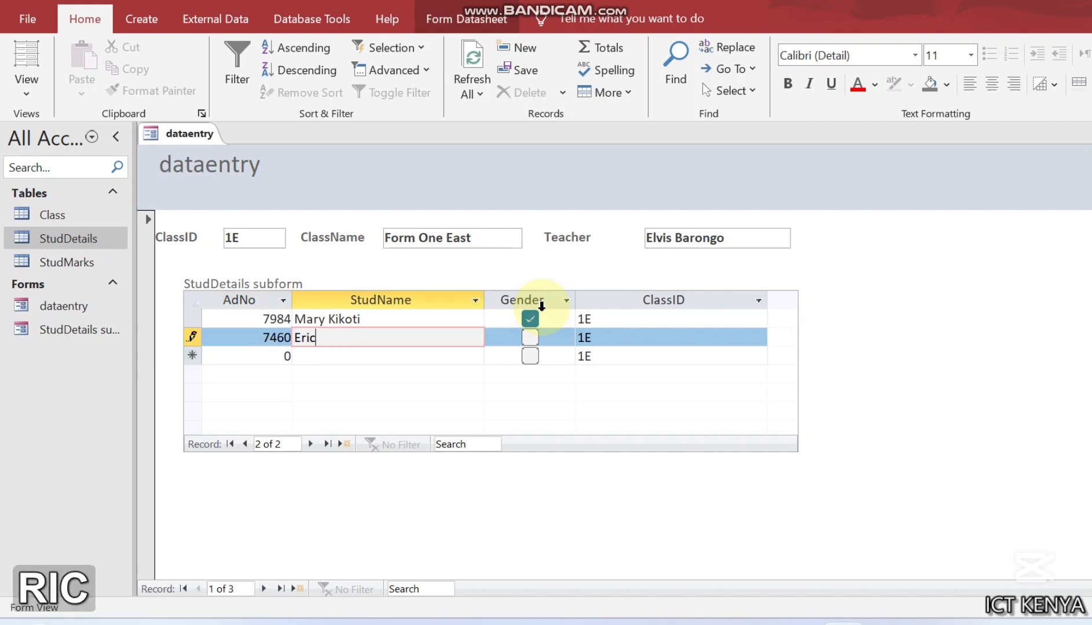
type("a K")
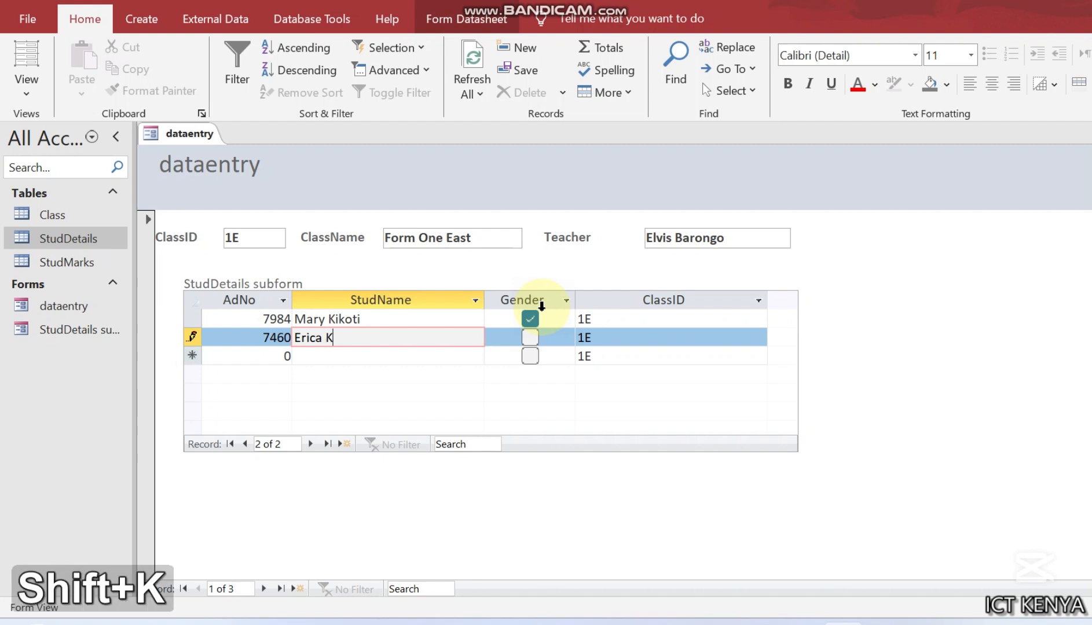
type("amburi")
key("Tab")
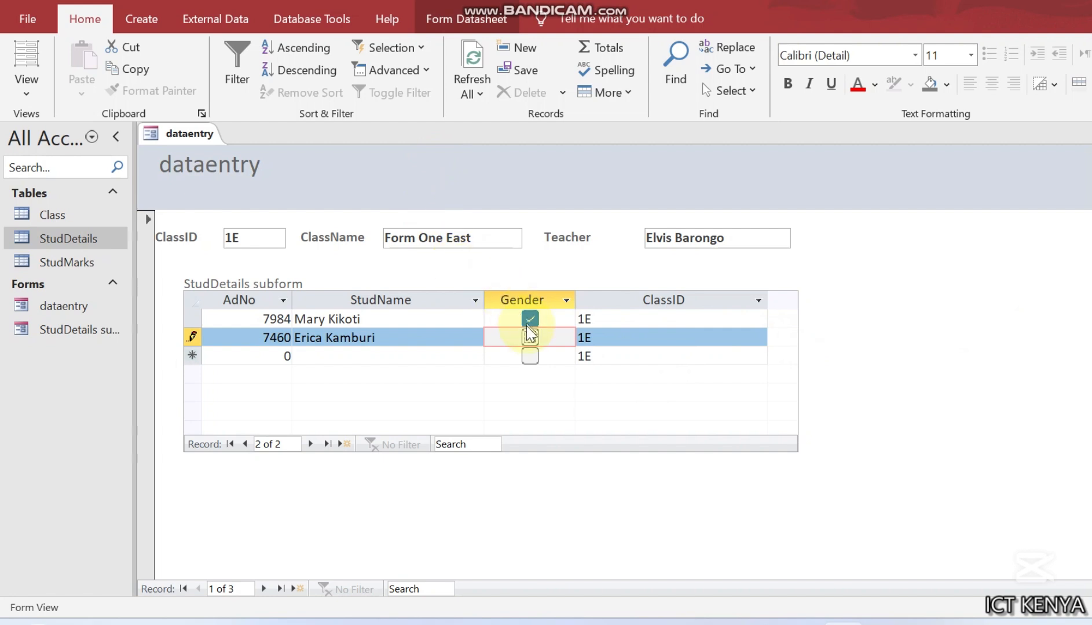
left_click(530, 335)
Add the third 1E student with admission number and full name, leaving Gender unticked for male
left_click(263, 353)
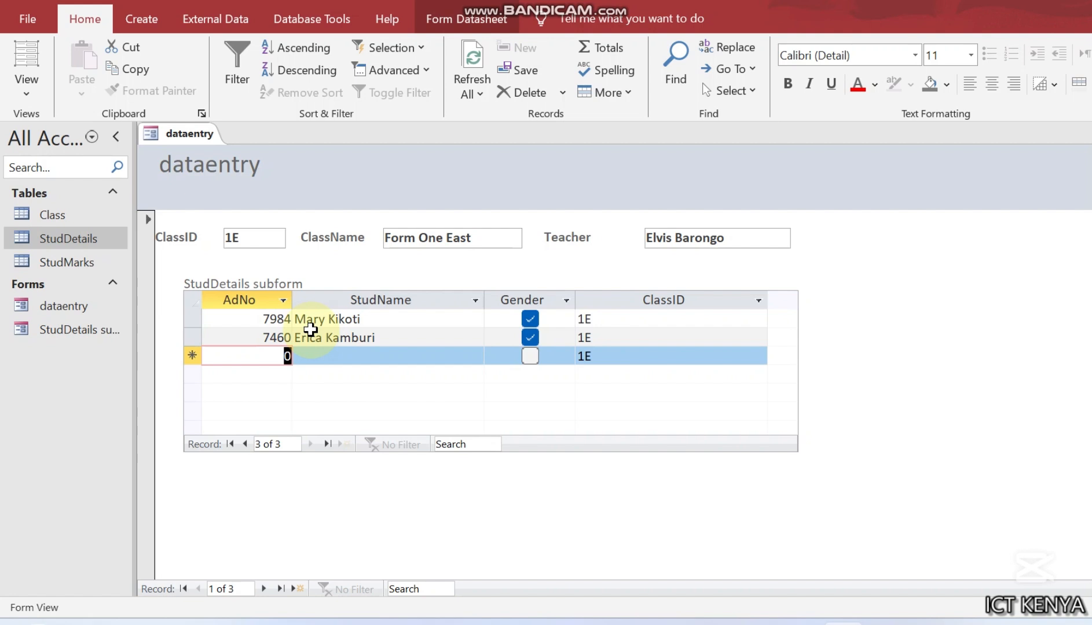
type("7800")
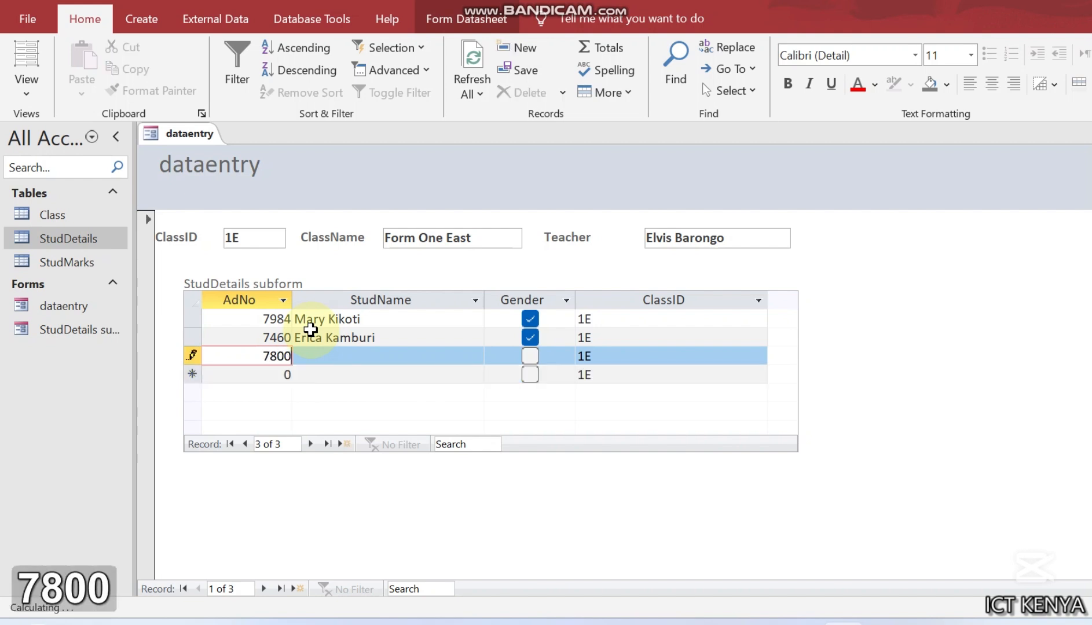
key("Tab")
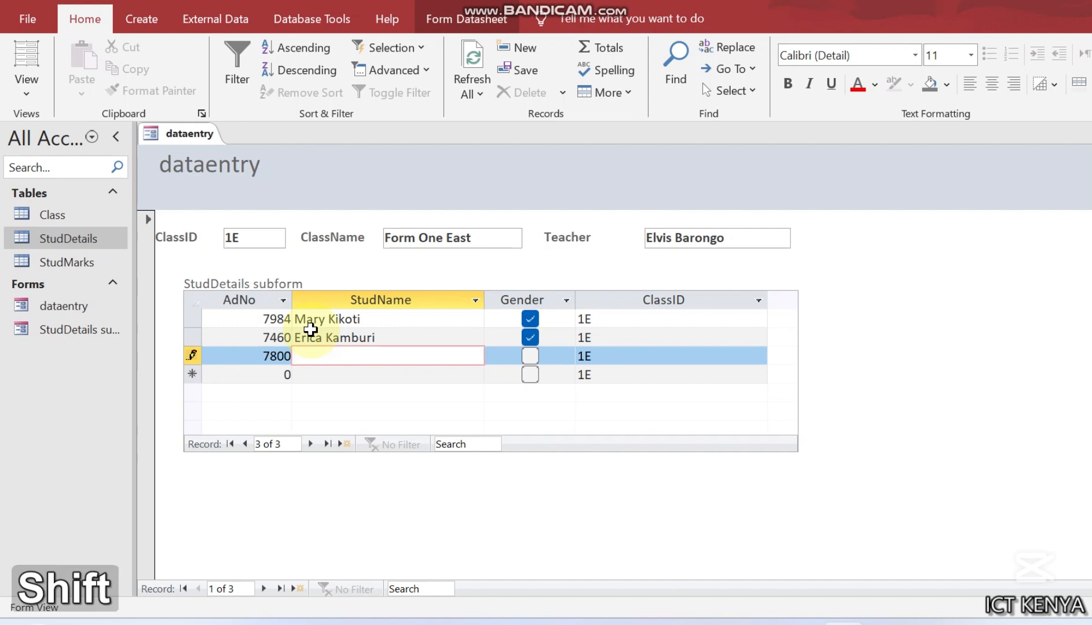
type("Axlam")
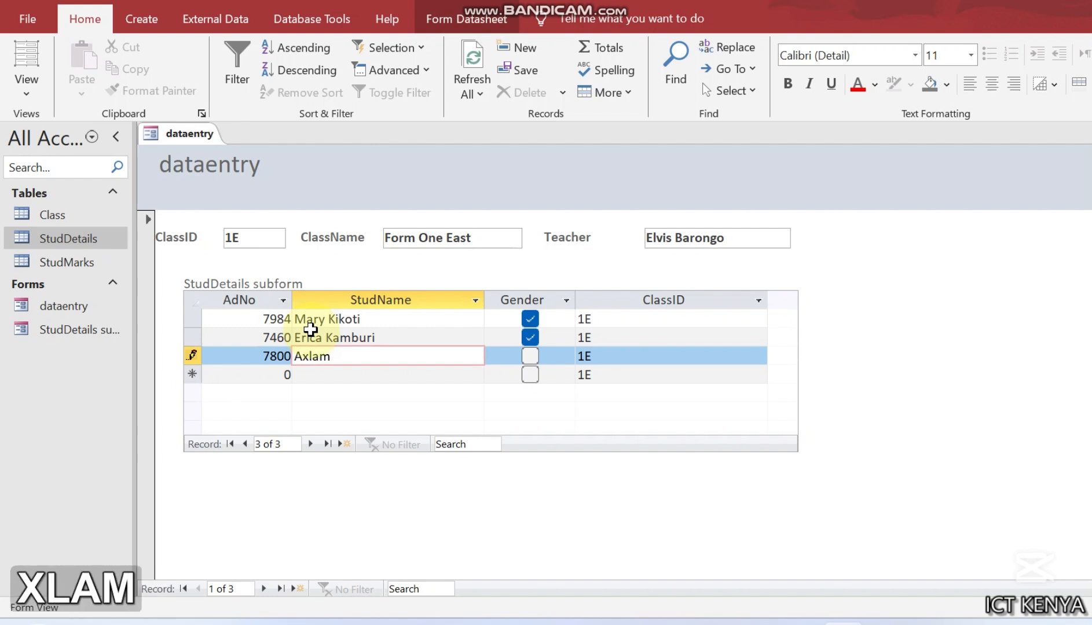
type(" Khan")
key("Tab")
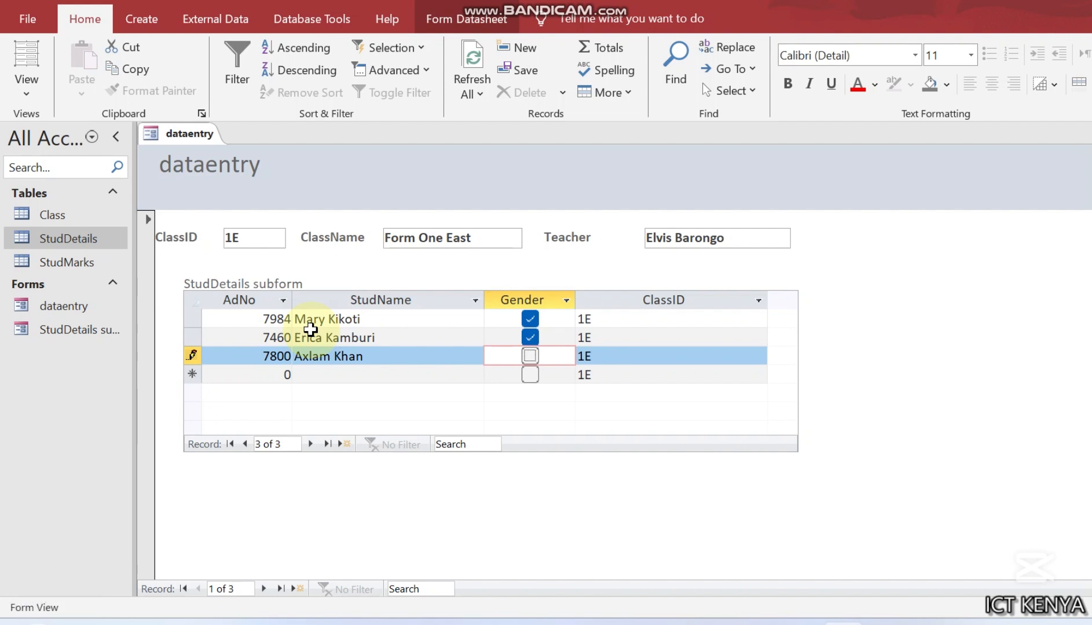
key("Tab")
key("Tab")
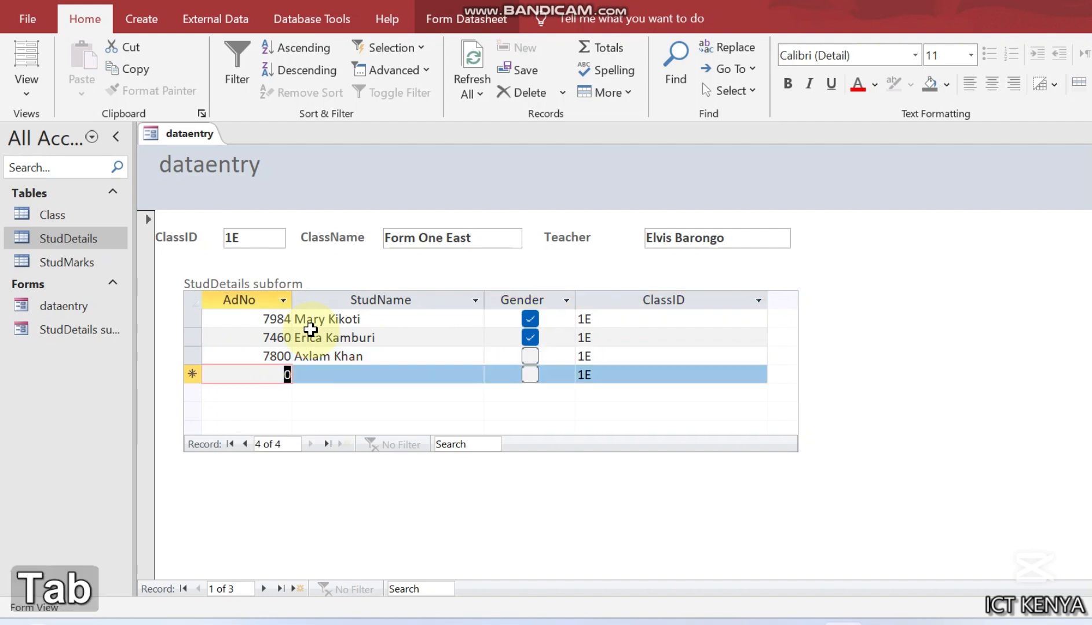
Add the fourth 1E student with admission number and full name, leaving Gender unticked and correcting the missing space in the name
type("83")
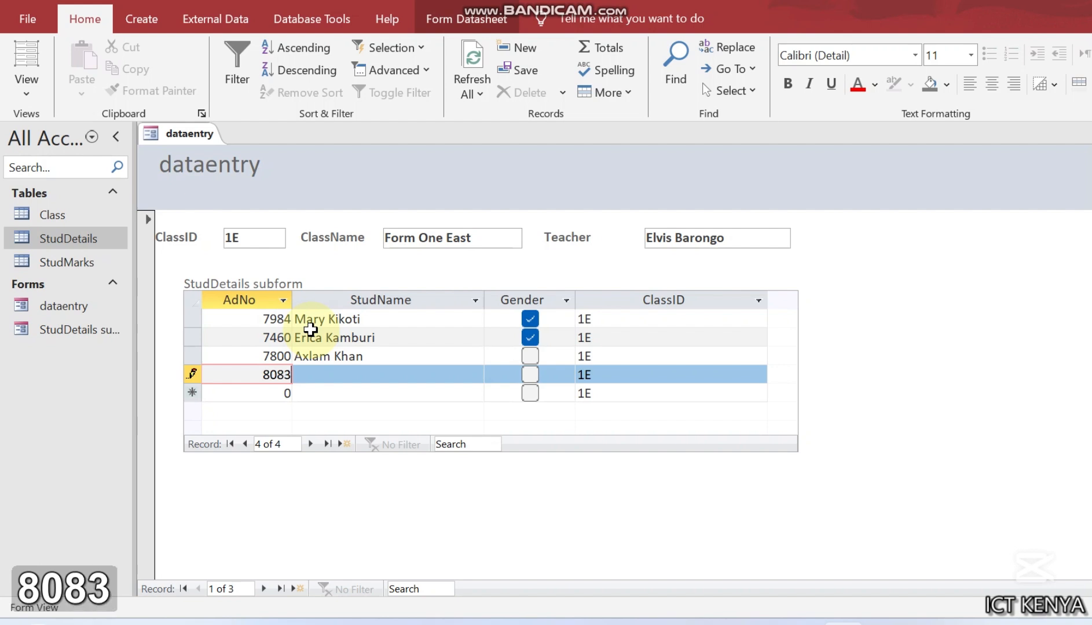
key("Tab")
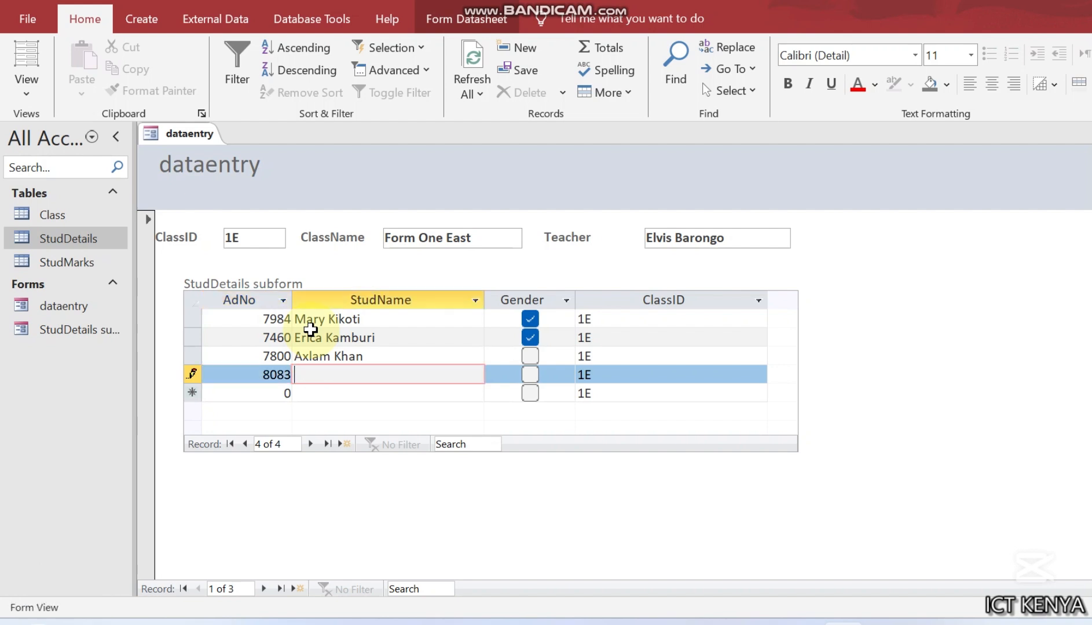
type("MartinMkan")
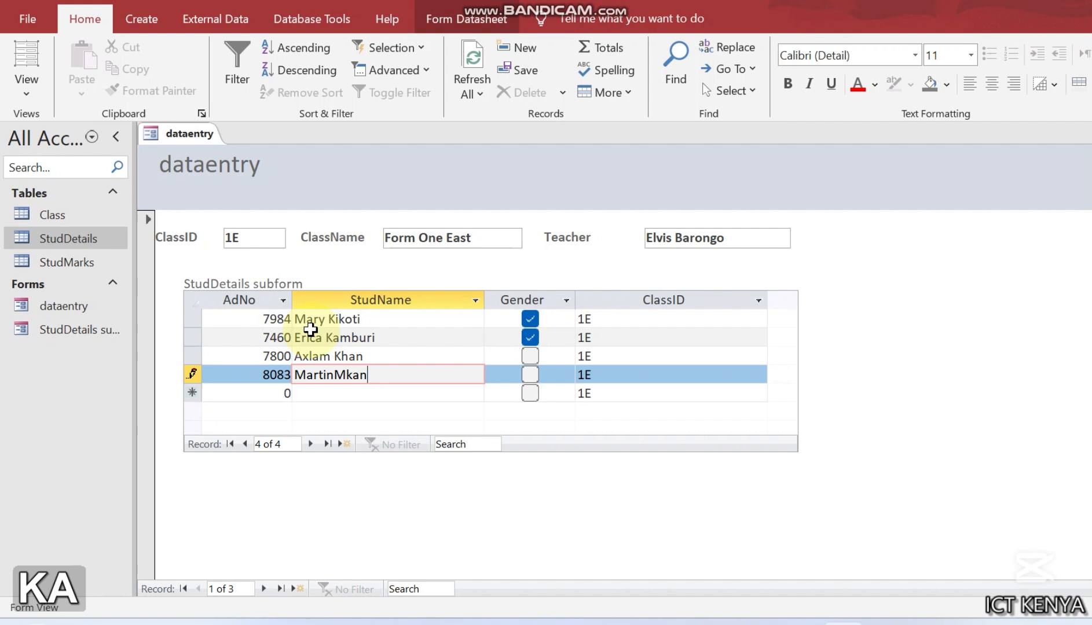
key("BackSpace")
type("Mkan")
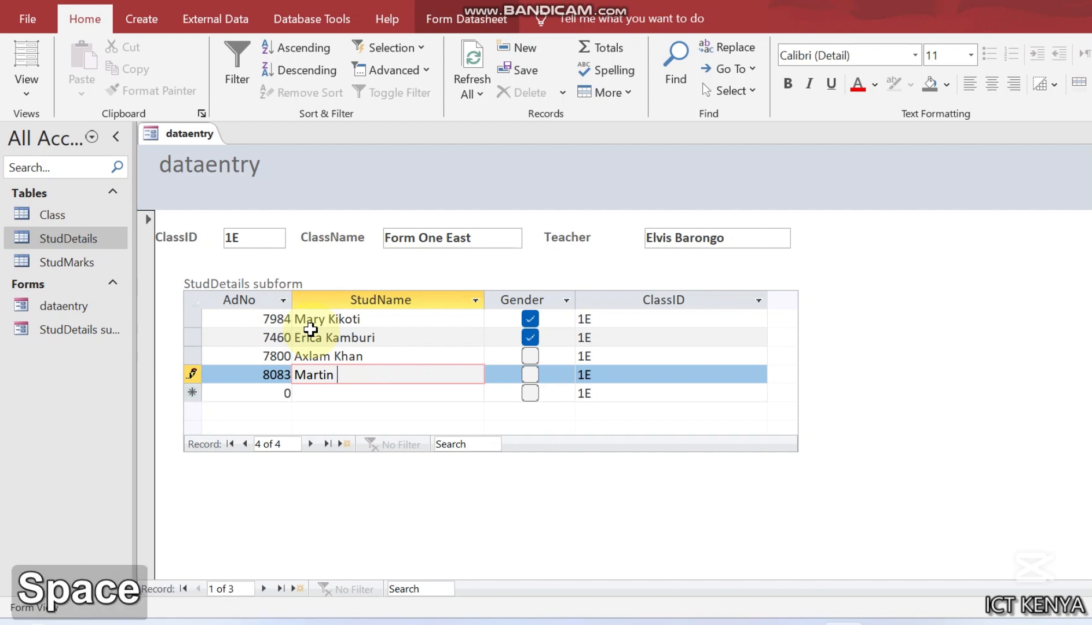
type("jala")
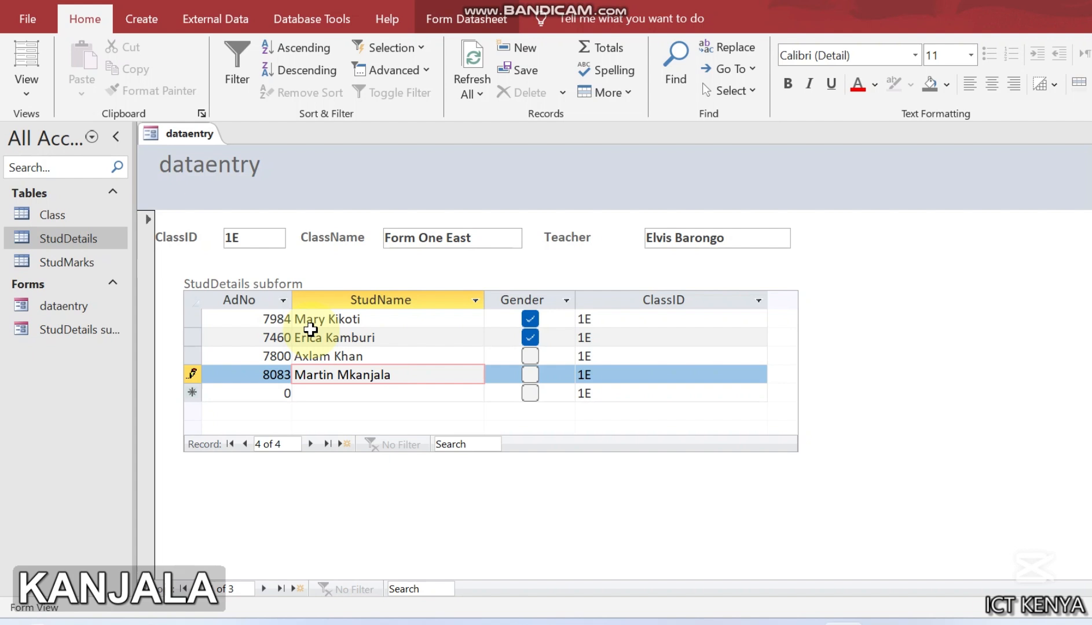
key("Tab")
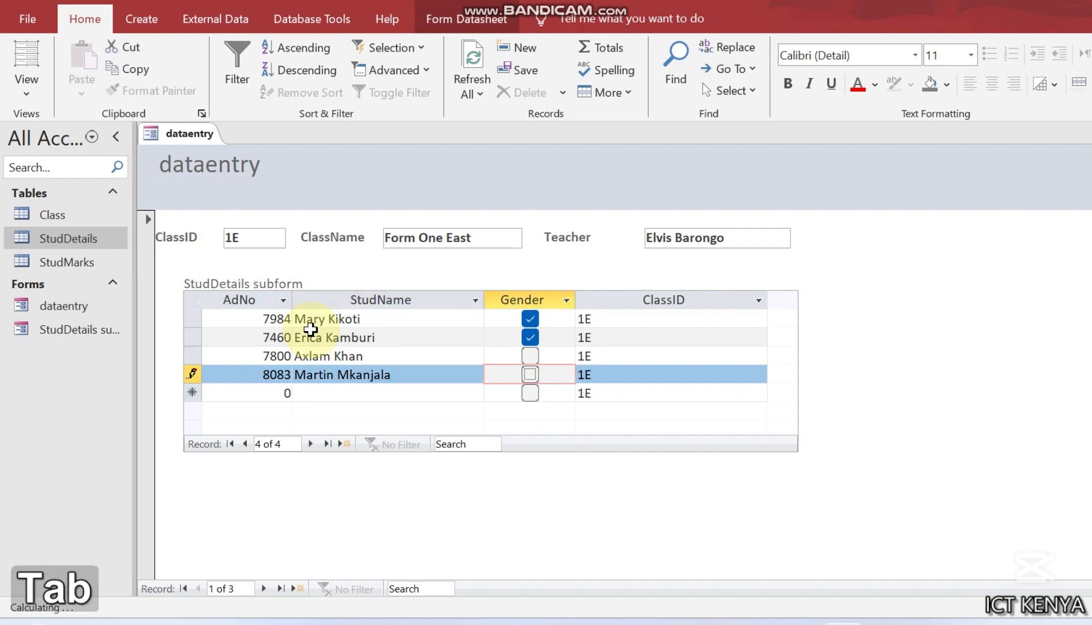
key("Tab")
key("Tab")
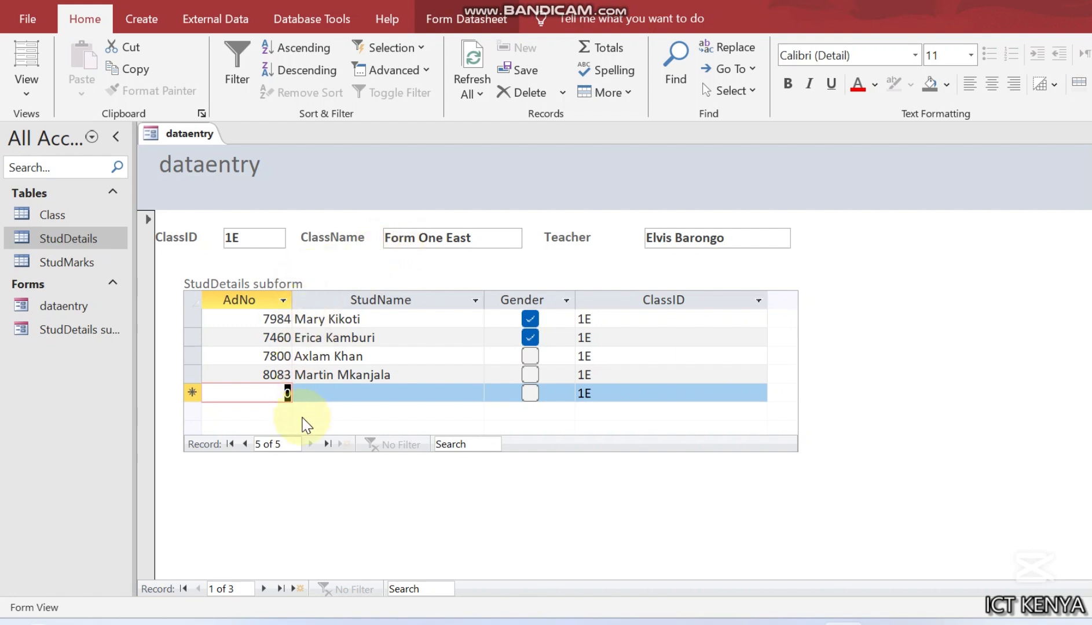
left_click(324, 444)
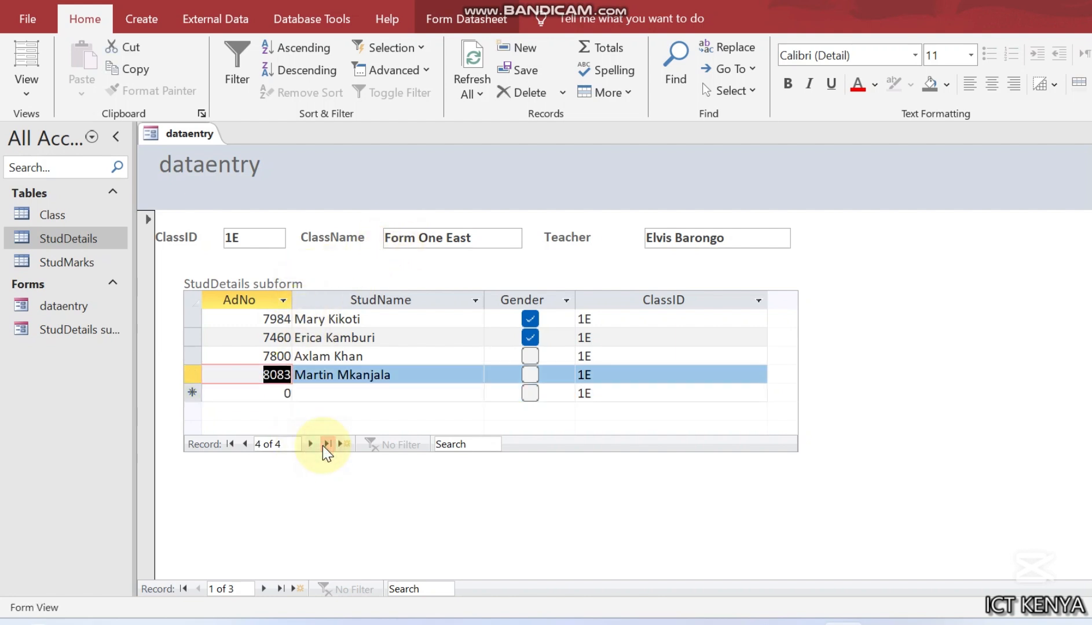
Go to the 1N class record and consult its students in the exam PDF's StudDetails table in the browser, then return to the Access form
left_click(263, 589)
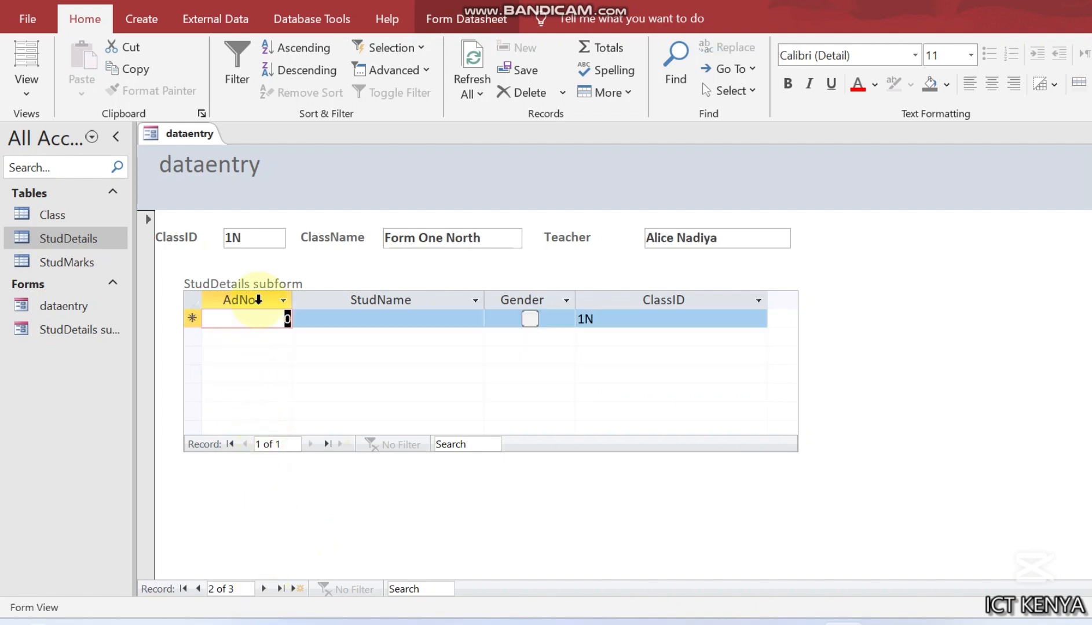
left_click(632, 622)
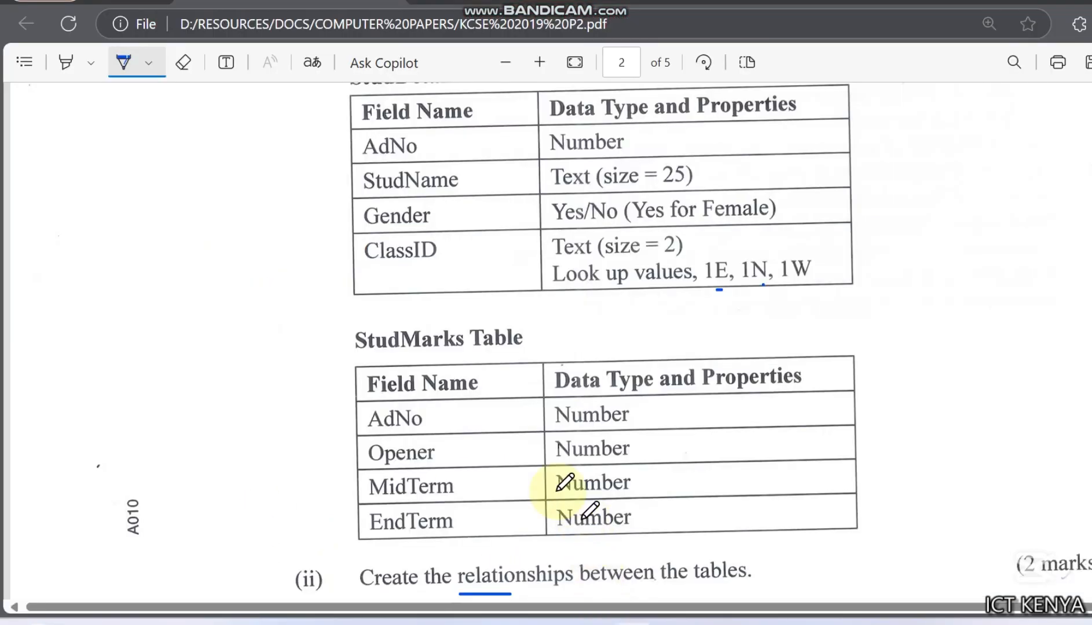
scroll(499, 388, "down", 11)
scroll(501, 380, "down", 8)
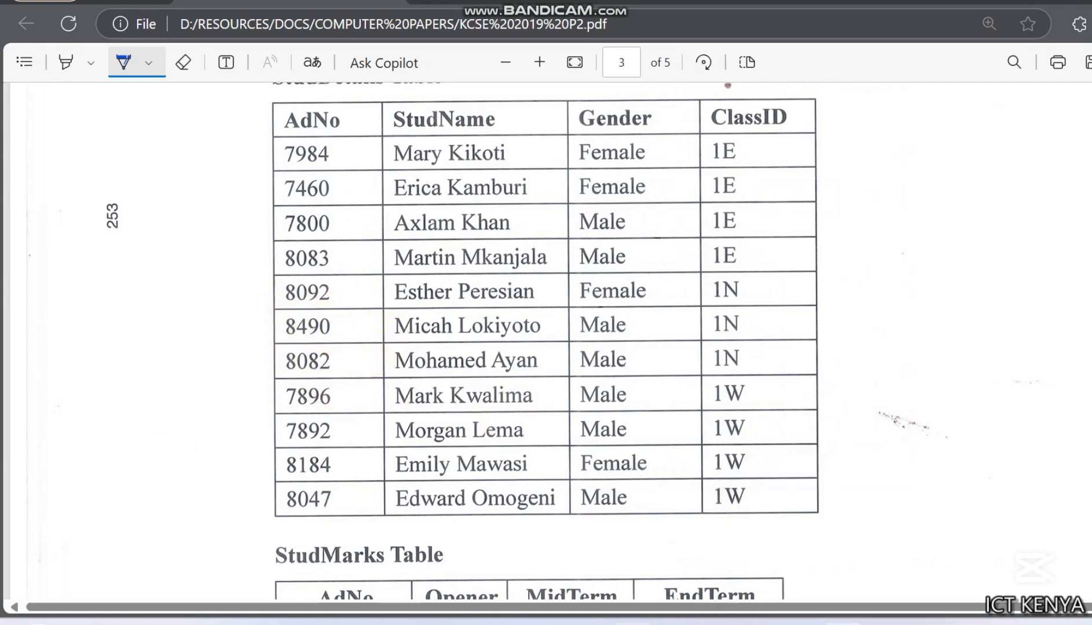
left_click(843, 624)
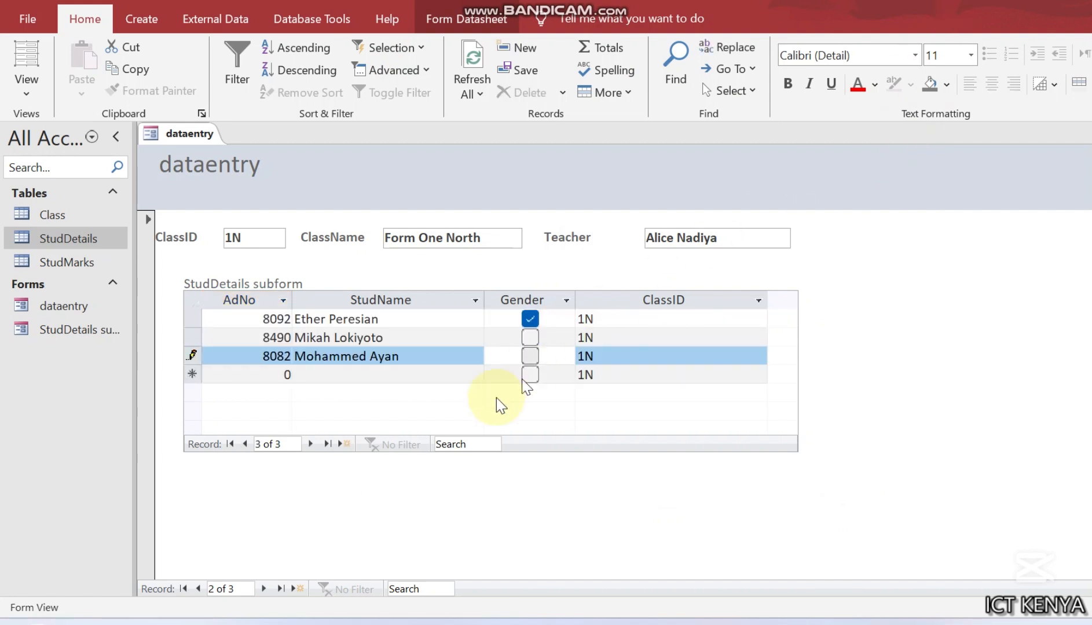
left_click(389, 359)
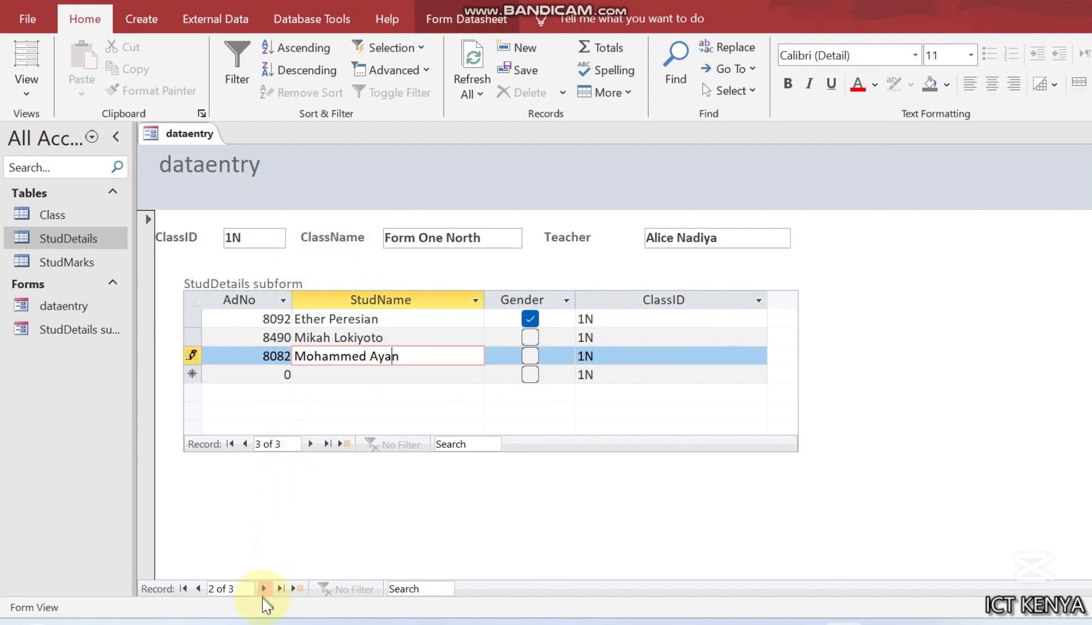
Go to the 1W class record and consult its students in the exam PDF's StudDetails table in the browser, then return to the Access form
left_click(263, 589)
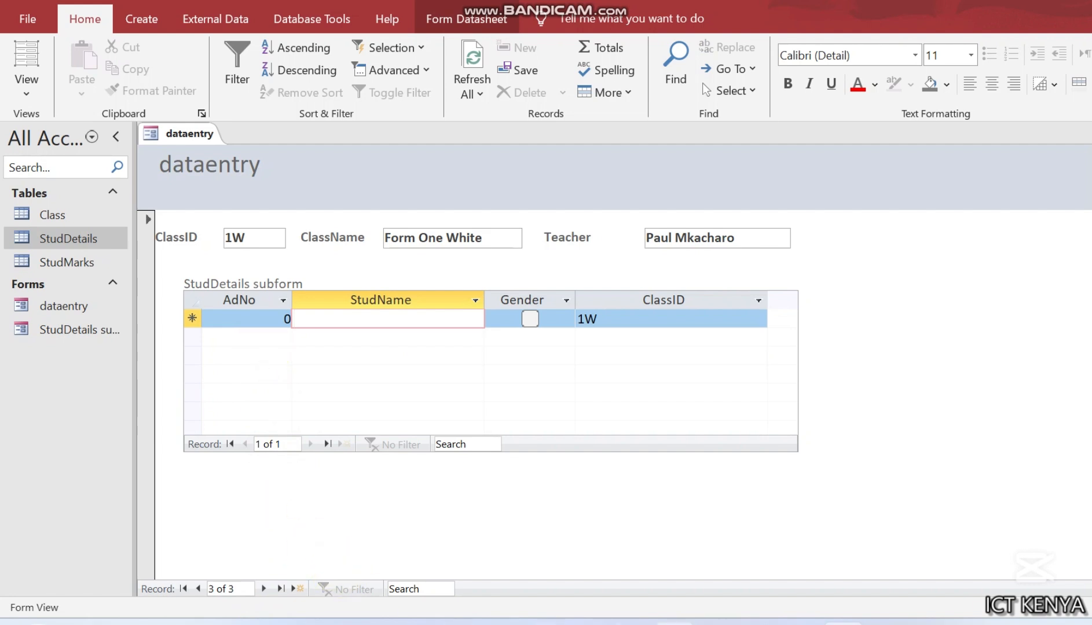
key("alt+Tab")
scroll(538, 341, "down", 2)
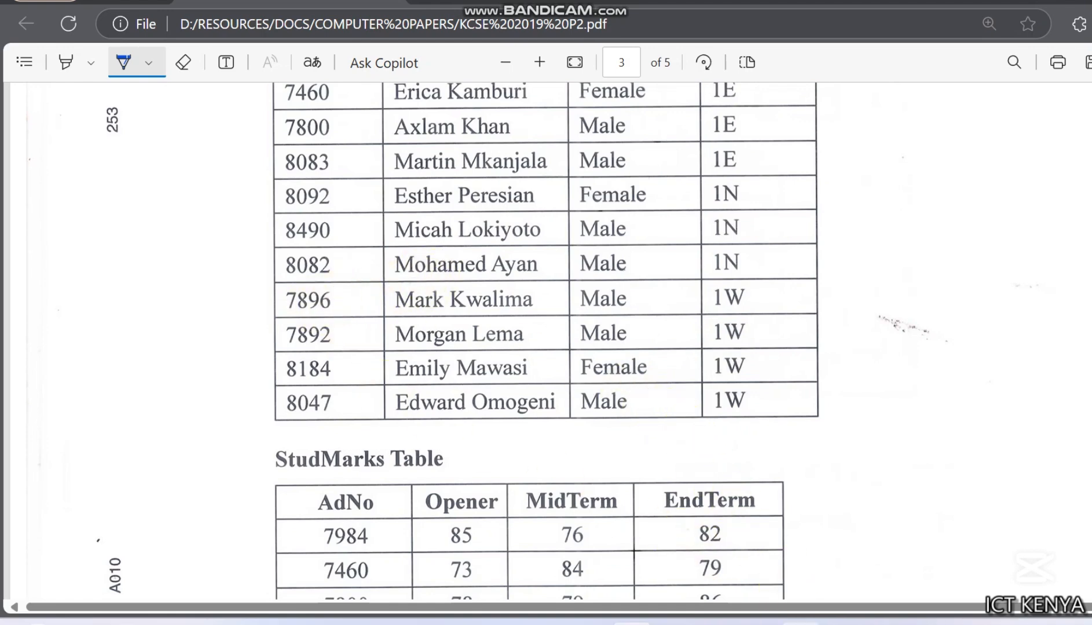
left_click(843, 623)
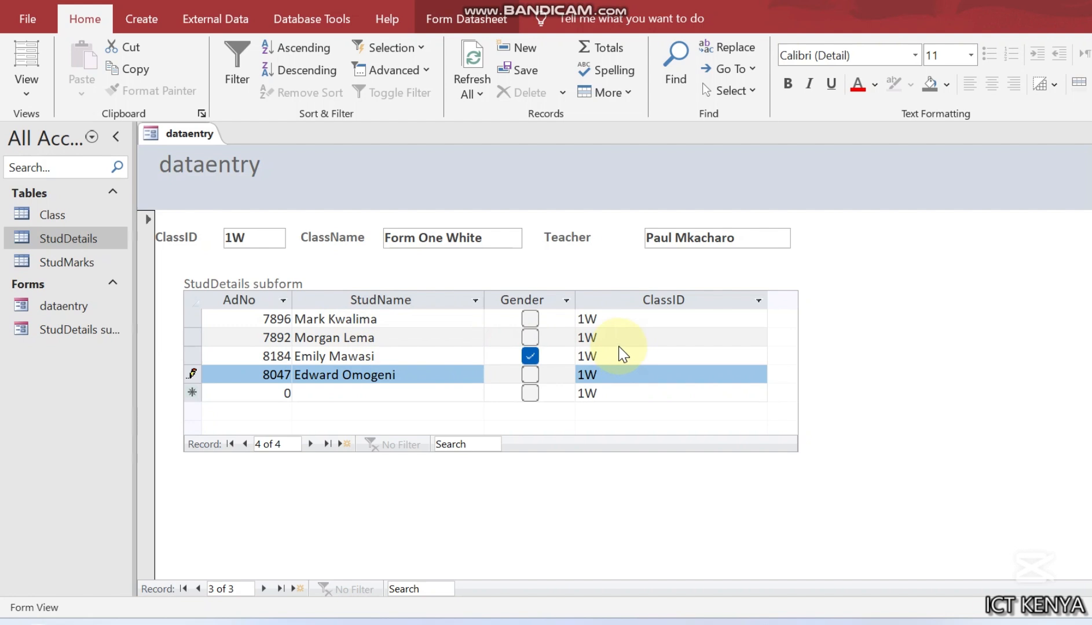
Open the StudDetails table and sort its records by ClassID from A to Z
left_click(68, 238)
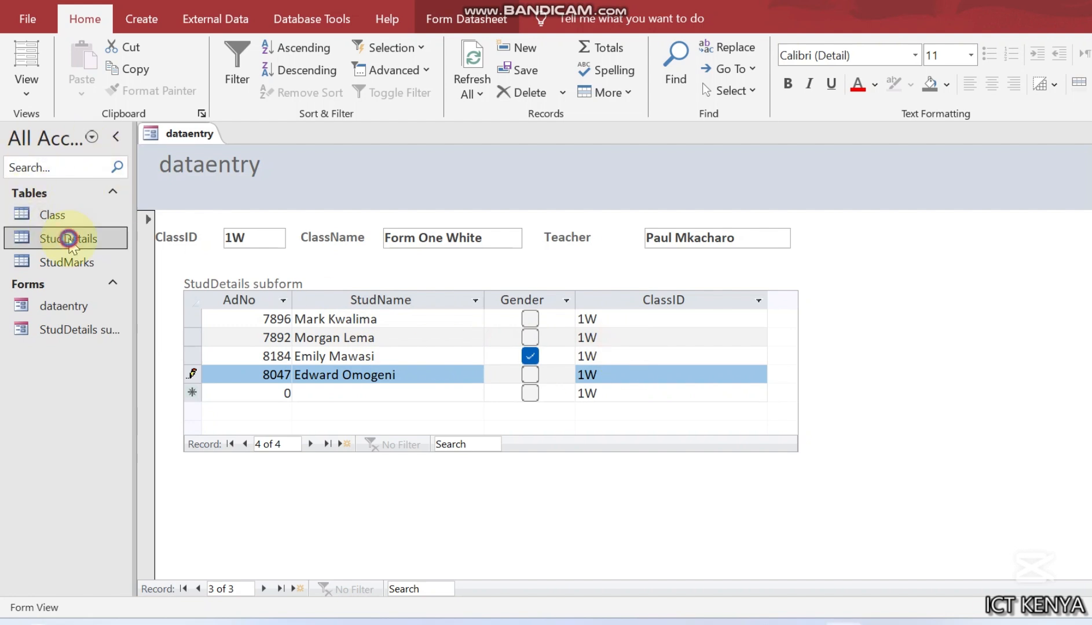
left_click(68, 238)
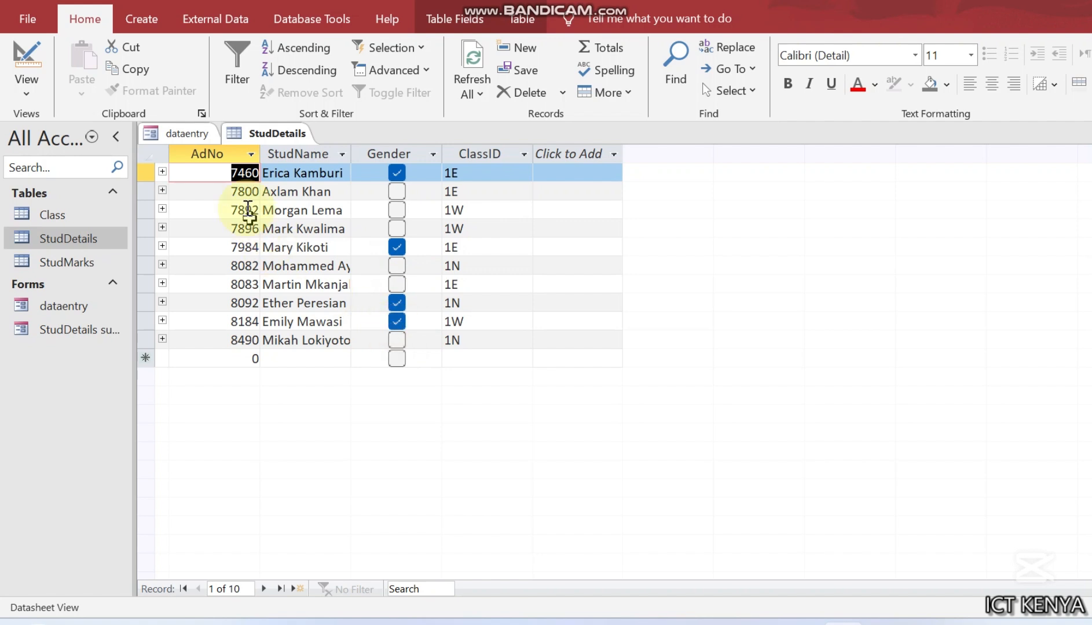
left_click(523, 155)
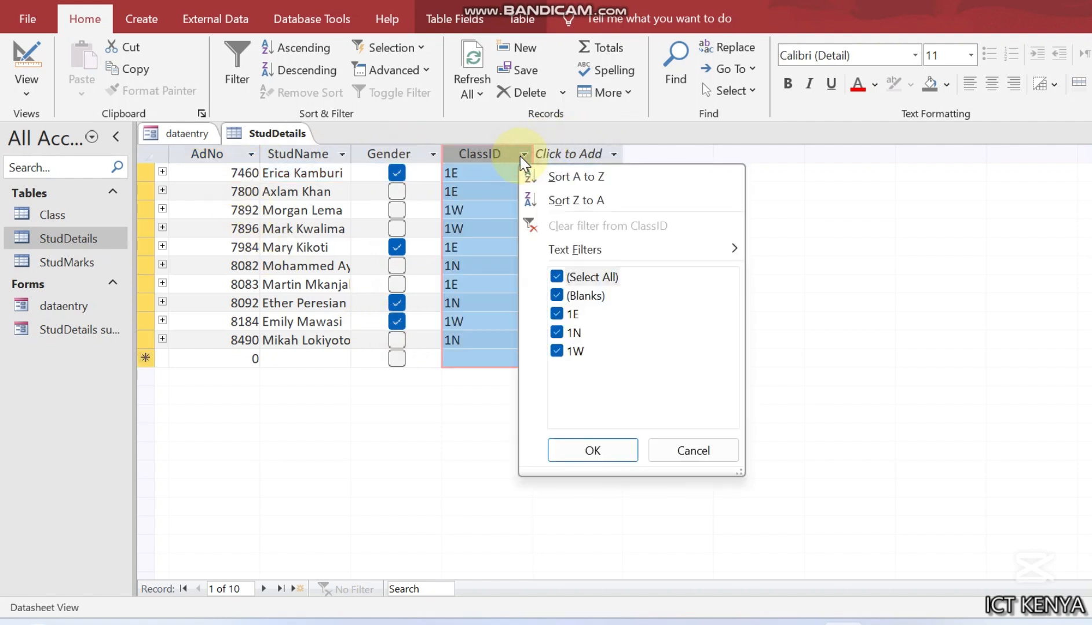
left_click(521, 155)
left_click(521, 156)
left_click(528, 173)
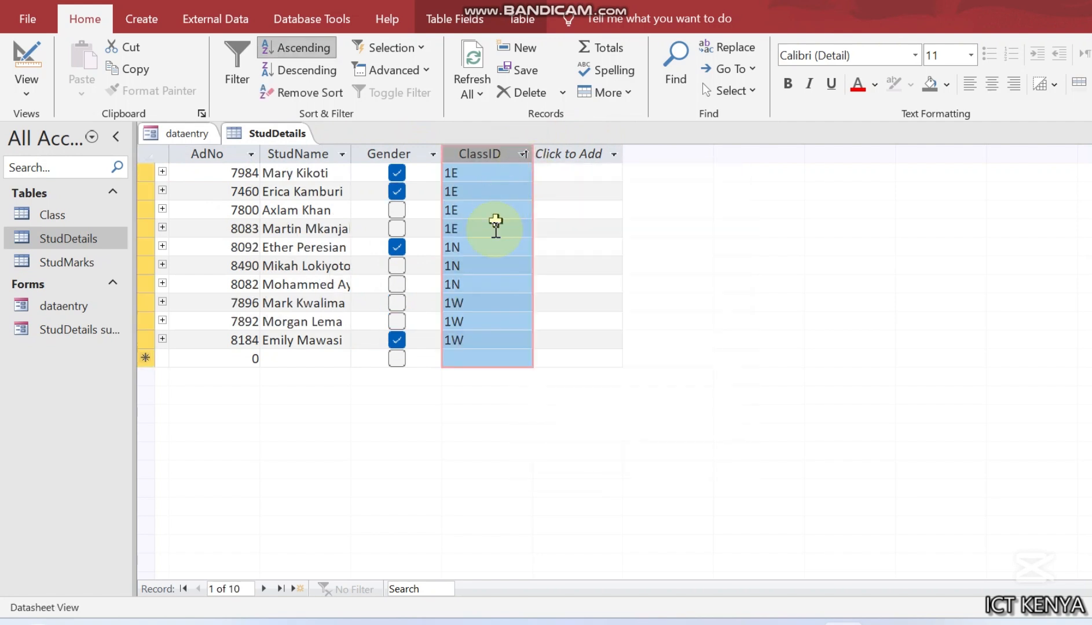
Save the sorted StudDetails table and close all open objects, saving the design changes to the dataentry form
key("ctrl+s")
right_click(249, 127)
left_click(300, 188)
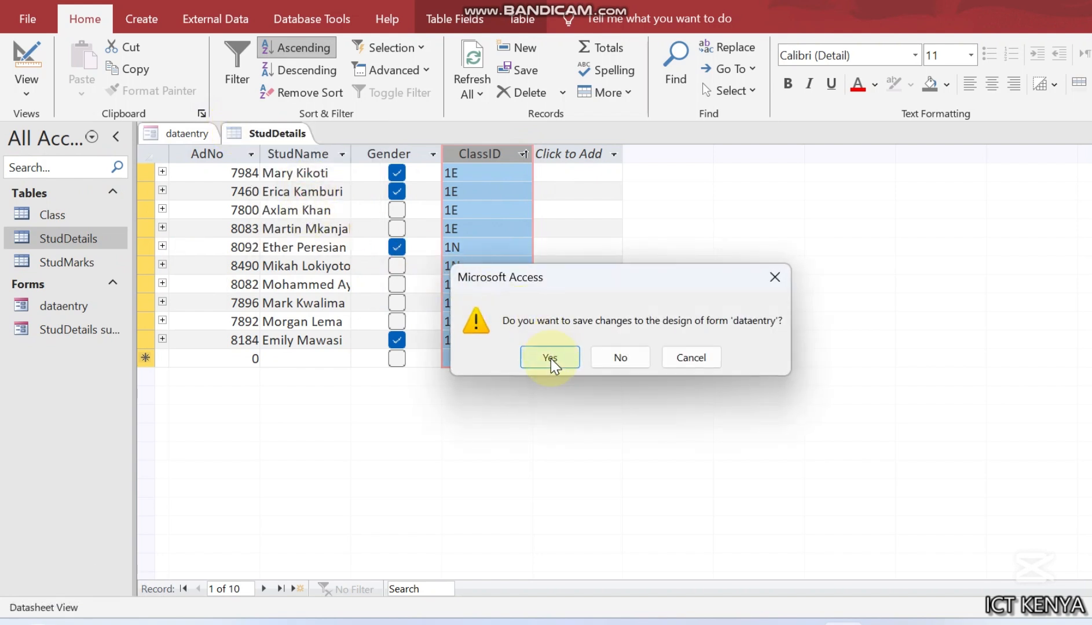
left_click(550, 358)
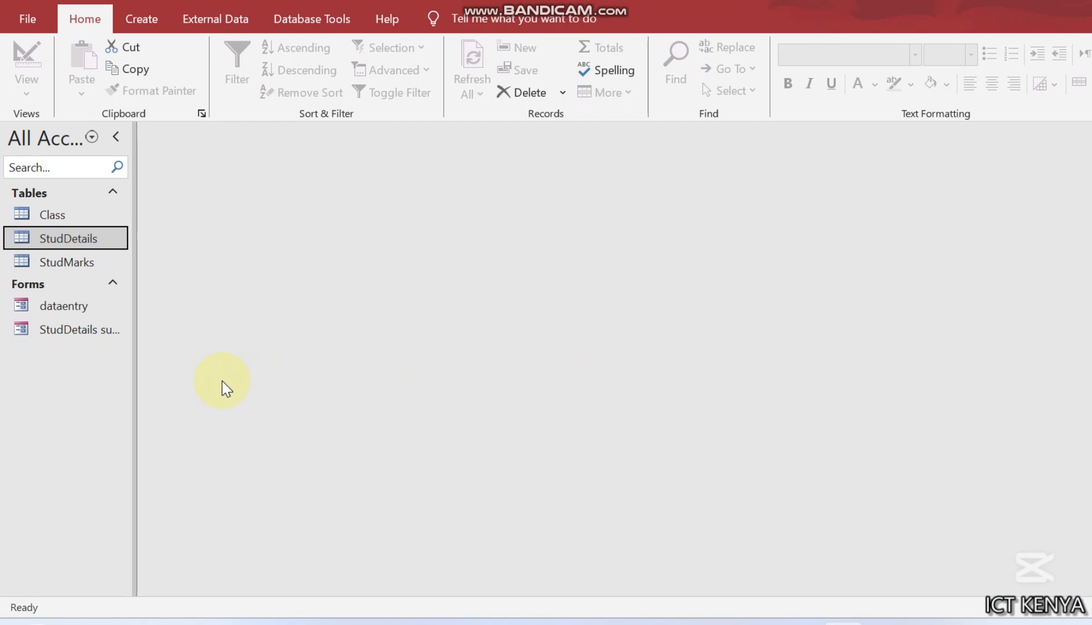
Open the StudMarks table in Access and consult the StudMarks data in the exam PDF in the browser, returning to Access for entry
left_click(631, 623)
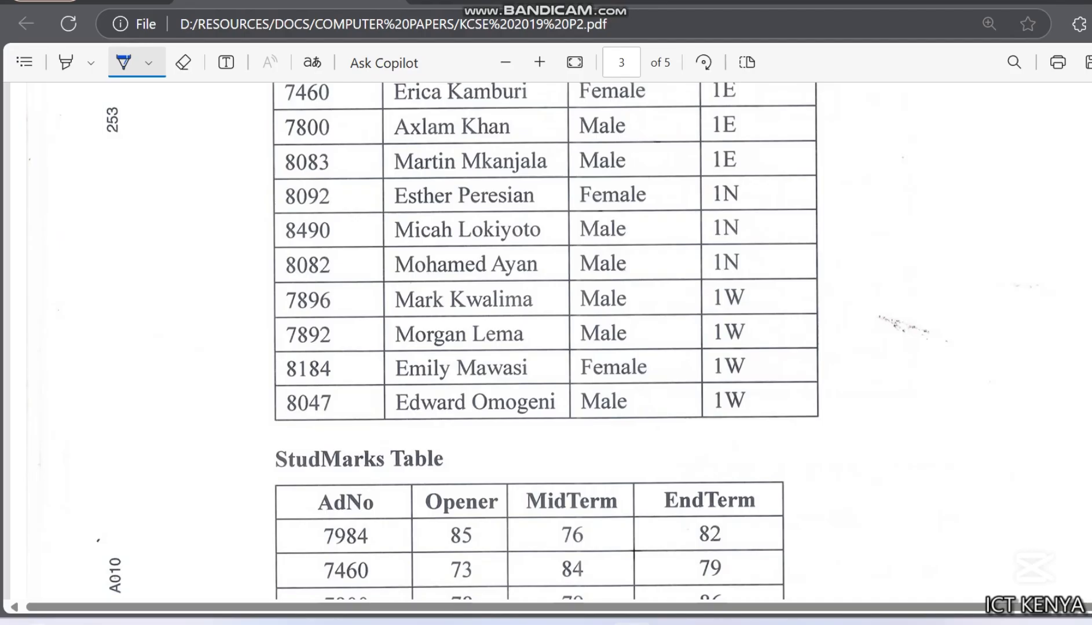
scroll(533, 426, "down", 3)
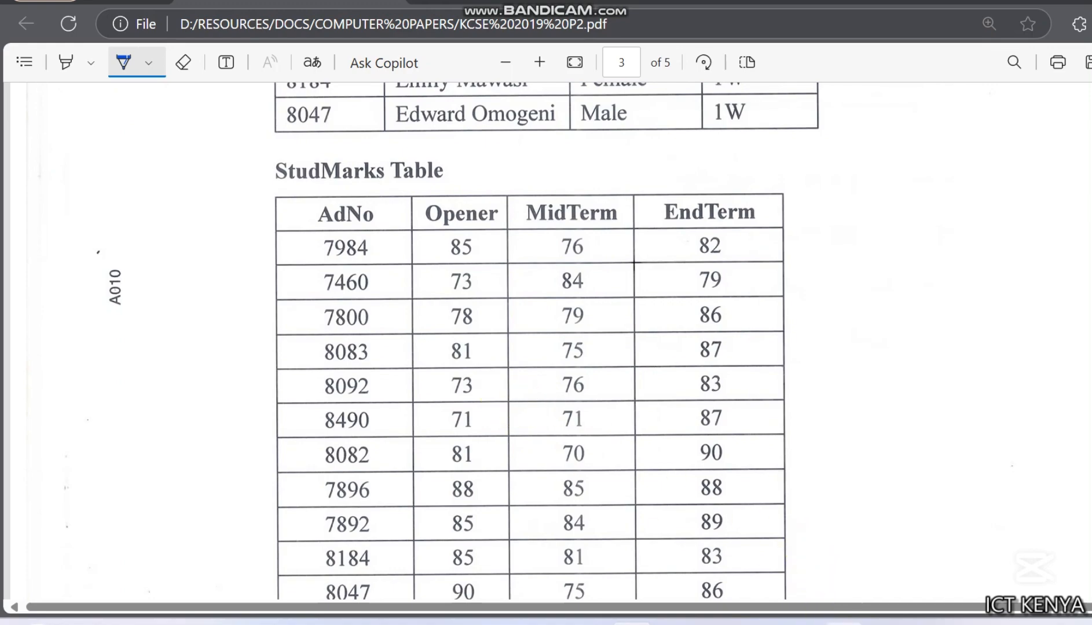
left_click(793, 617)
double_click(65, 261)
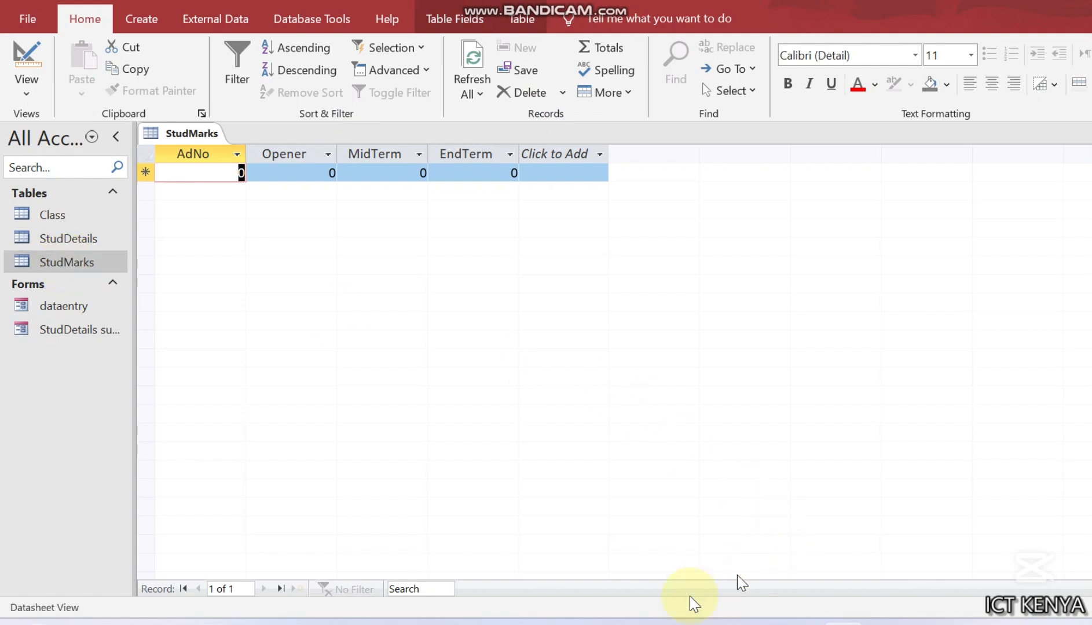
left_click(632, 622)
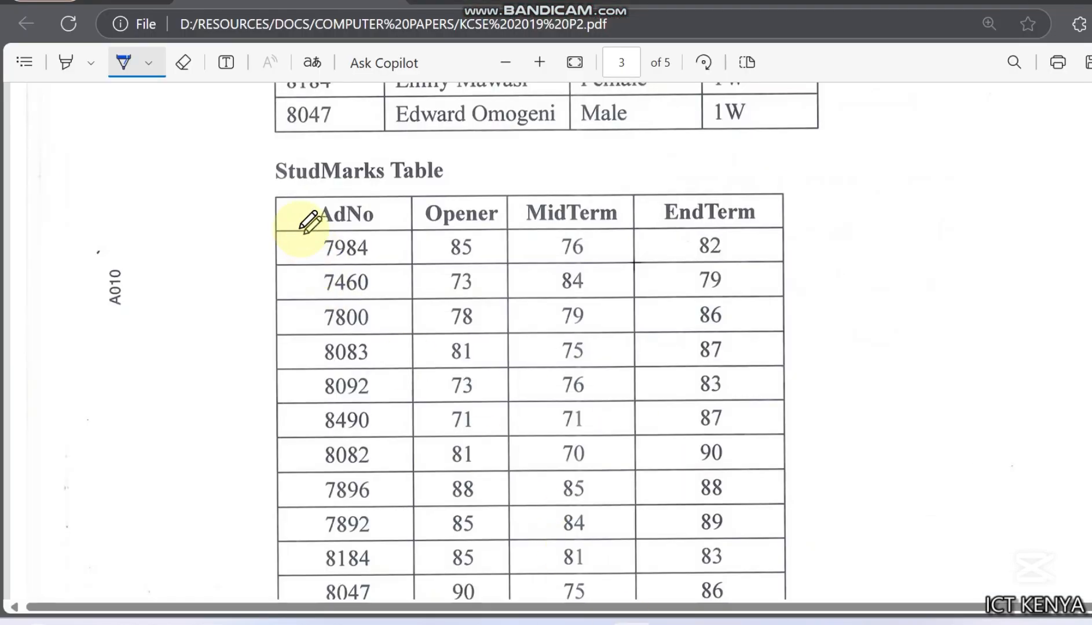
scroll(327, 254, "down", 2)
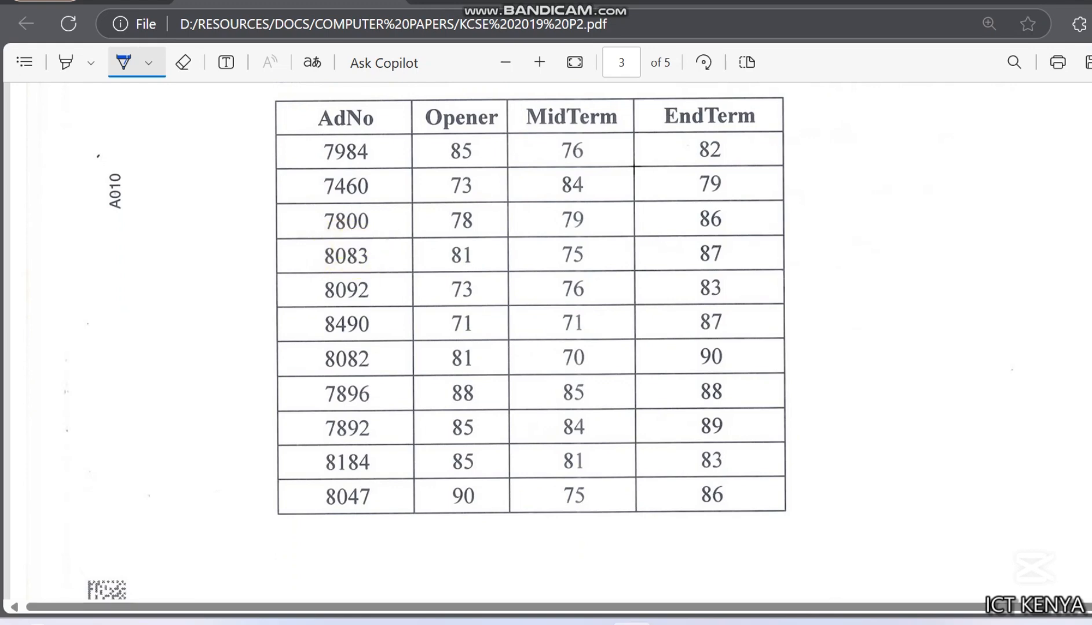
left_click(843, 623)
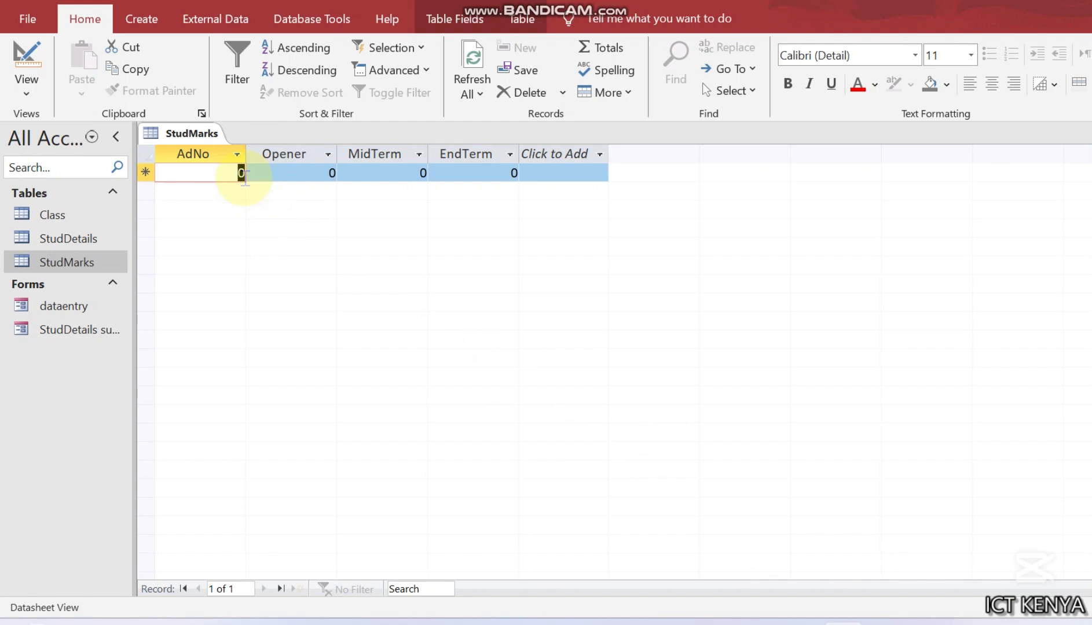
Enter the first student's admission number with Opener 85, MidTerm 76 and EndTerm 82, and begin the second record with its admission number
type("7982")
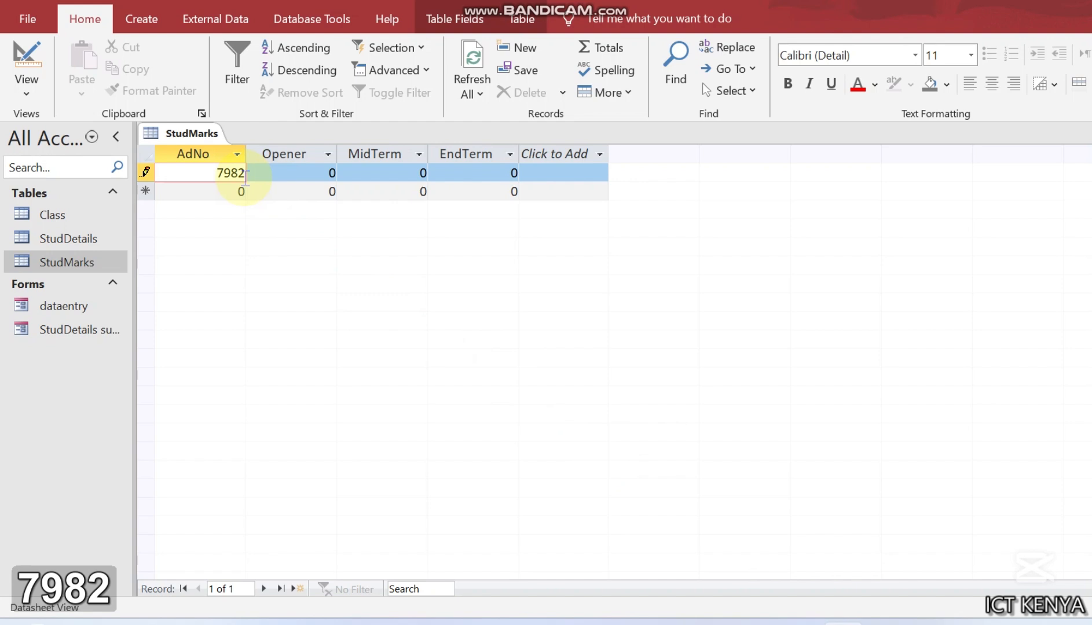
key("BackSpace")
type("4")
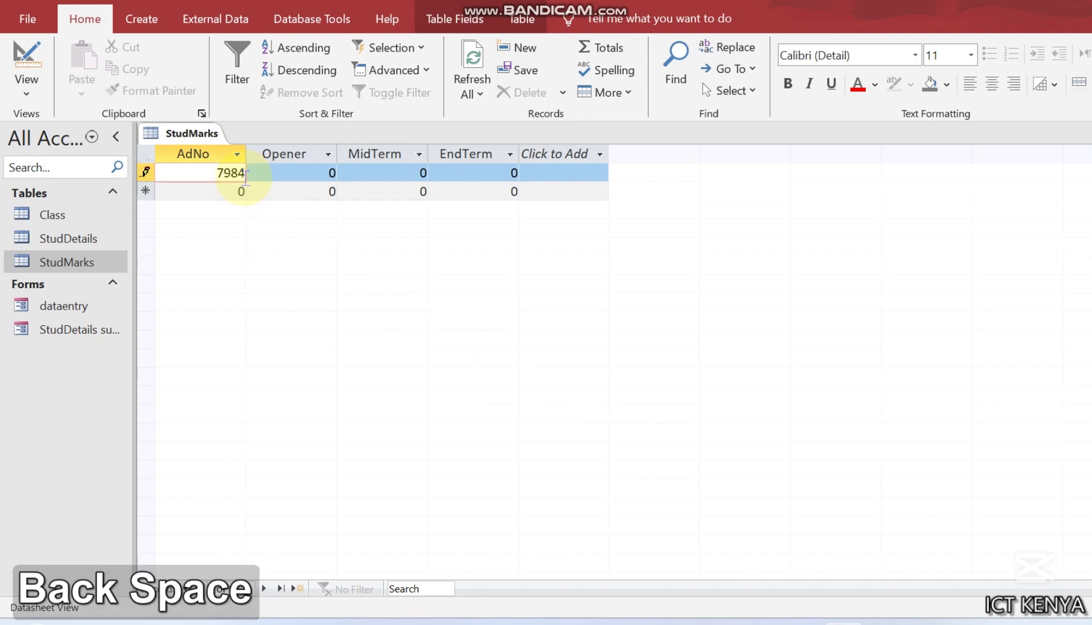
key("Tab")
type("85")
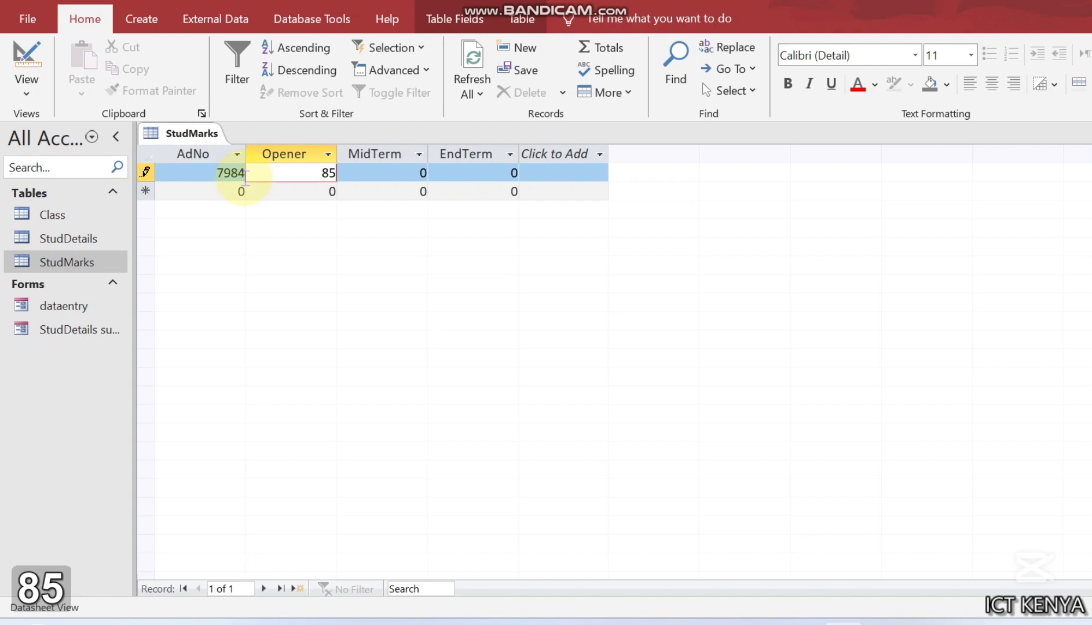
key("Tab")
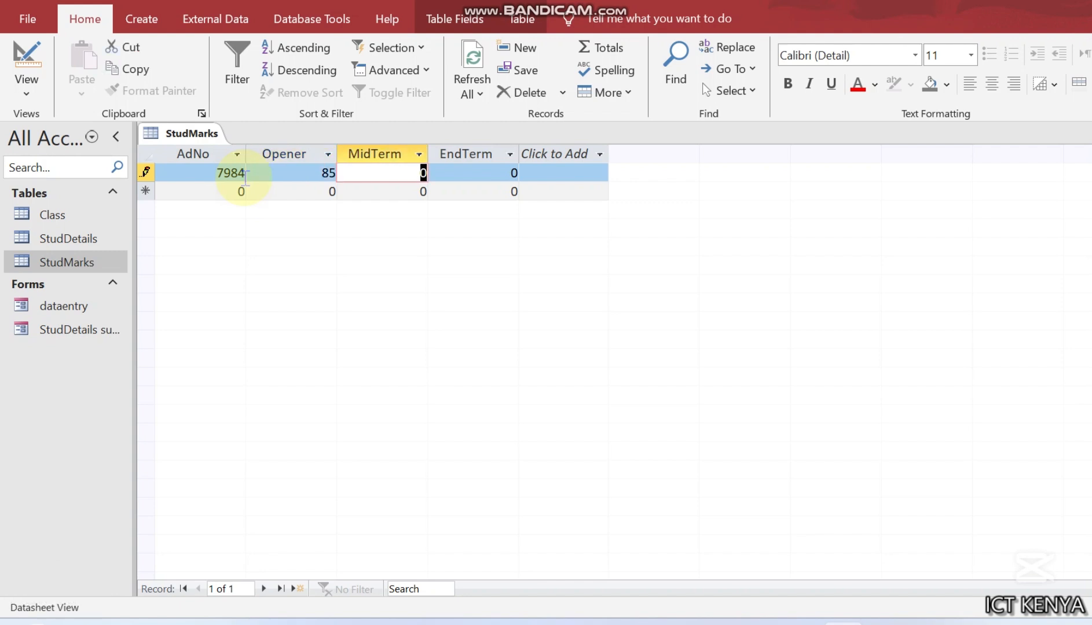
type("76")
key("Tab")
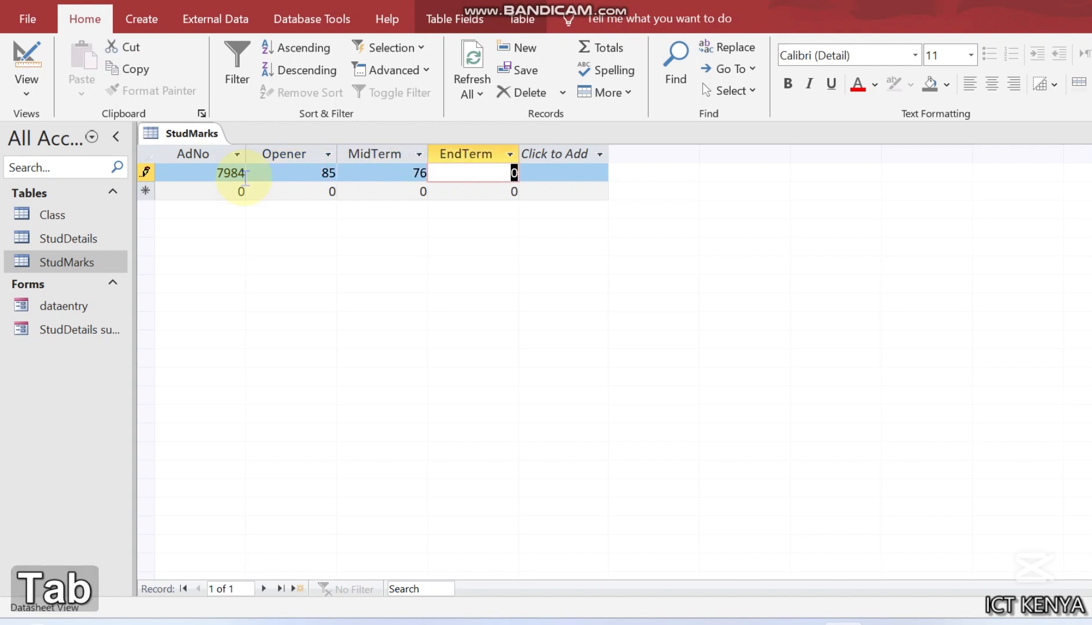
type("82")
key("Tab")
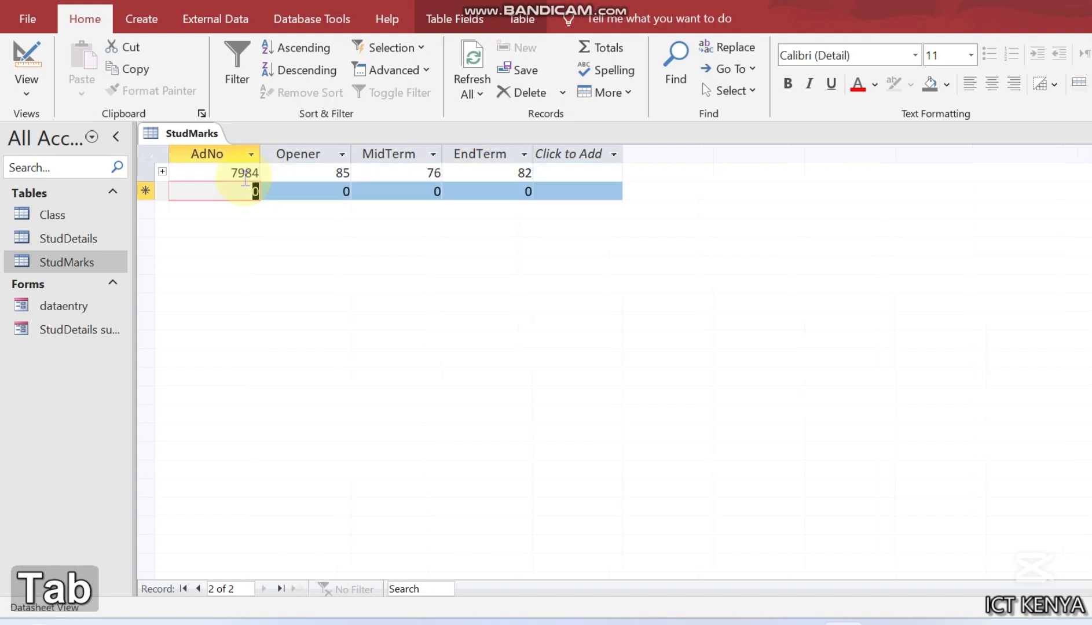
type("7460")
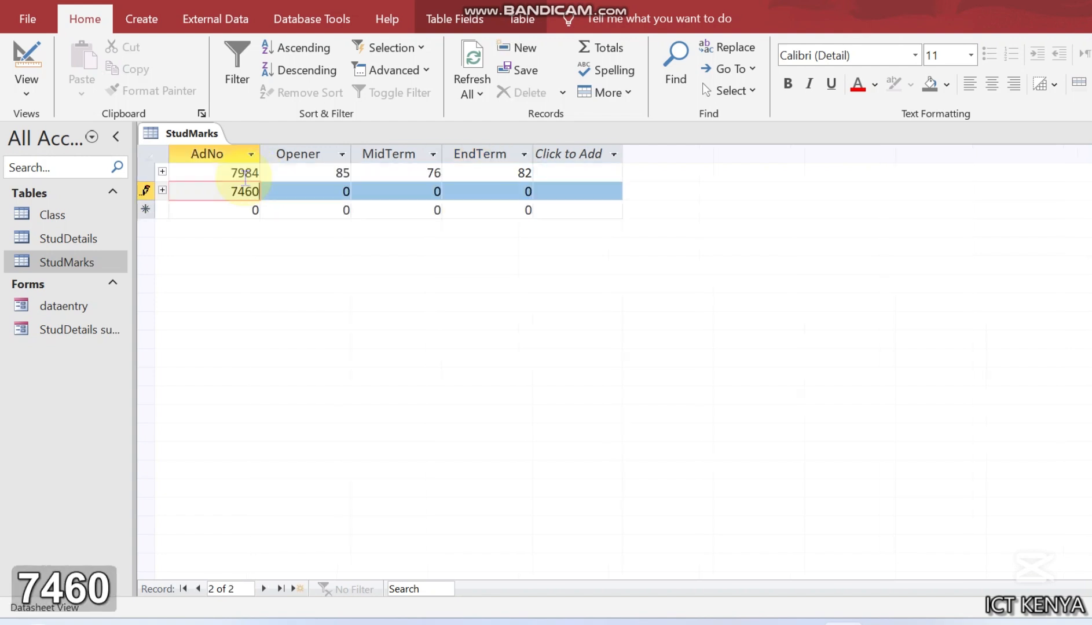
key("Tab")
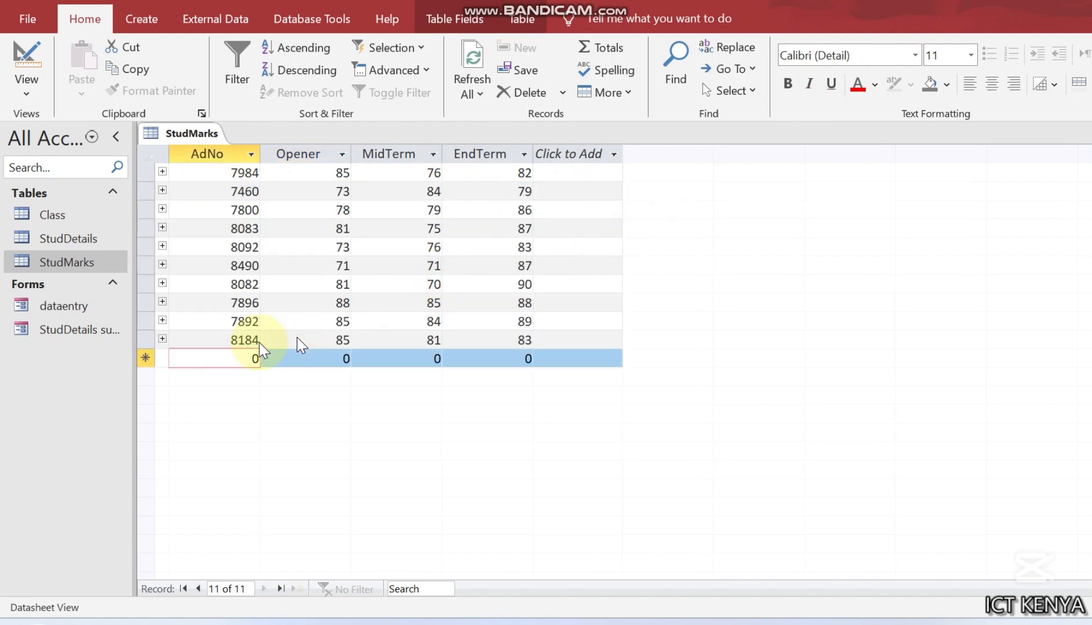
Add the last student's admission number with Opener 90, MidTerm 75 and EndTerm 86, and save and close the StudMarks table
left_click(227, 355)
key("Right")
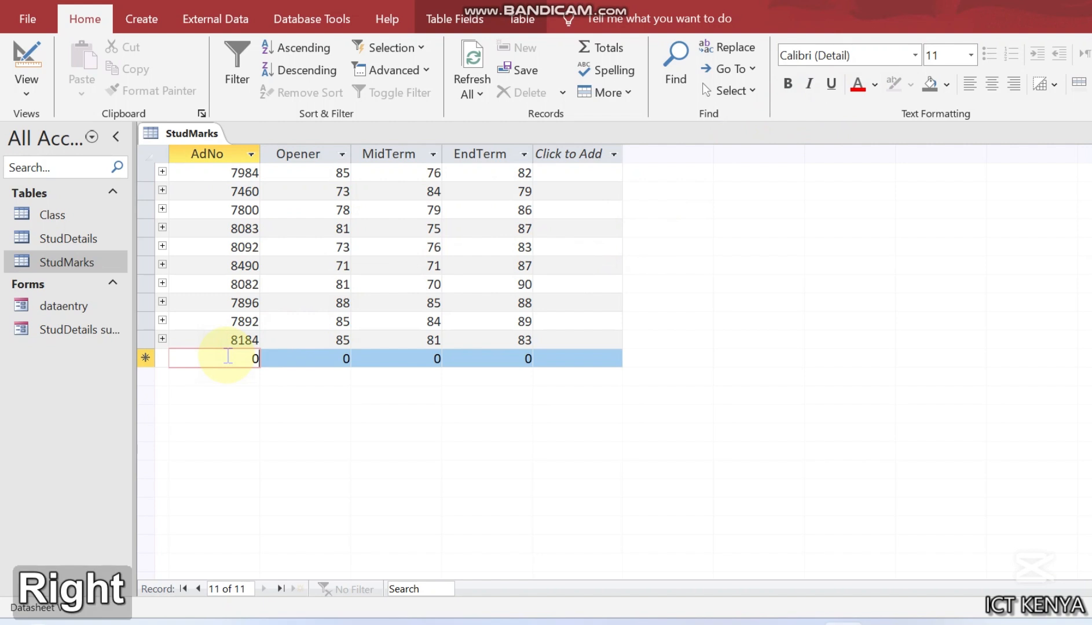
key("BackSpace")
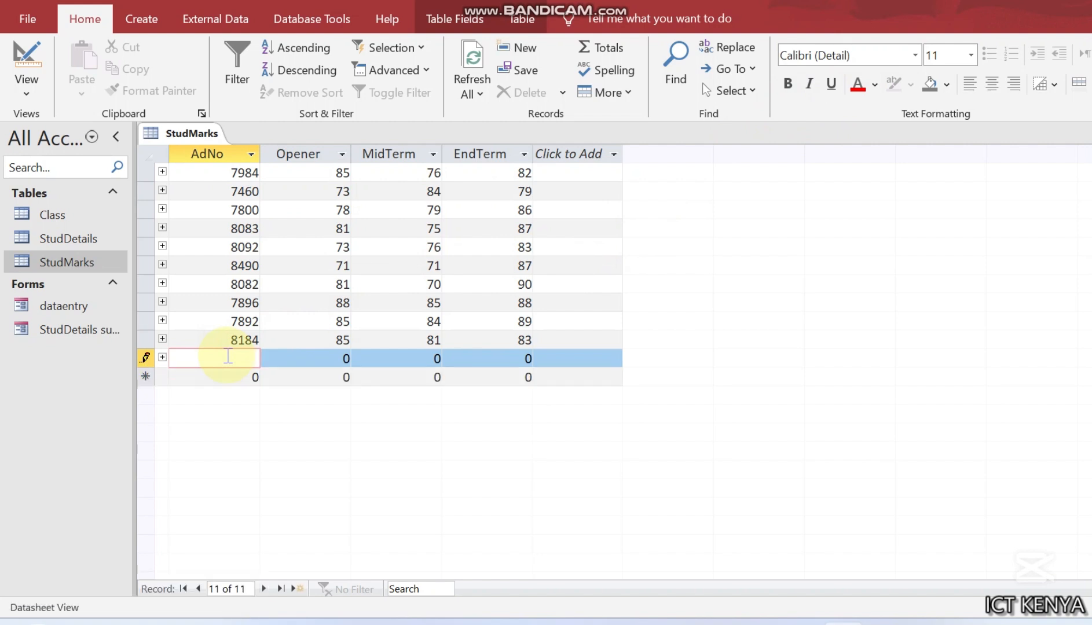
type("8047")
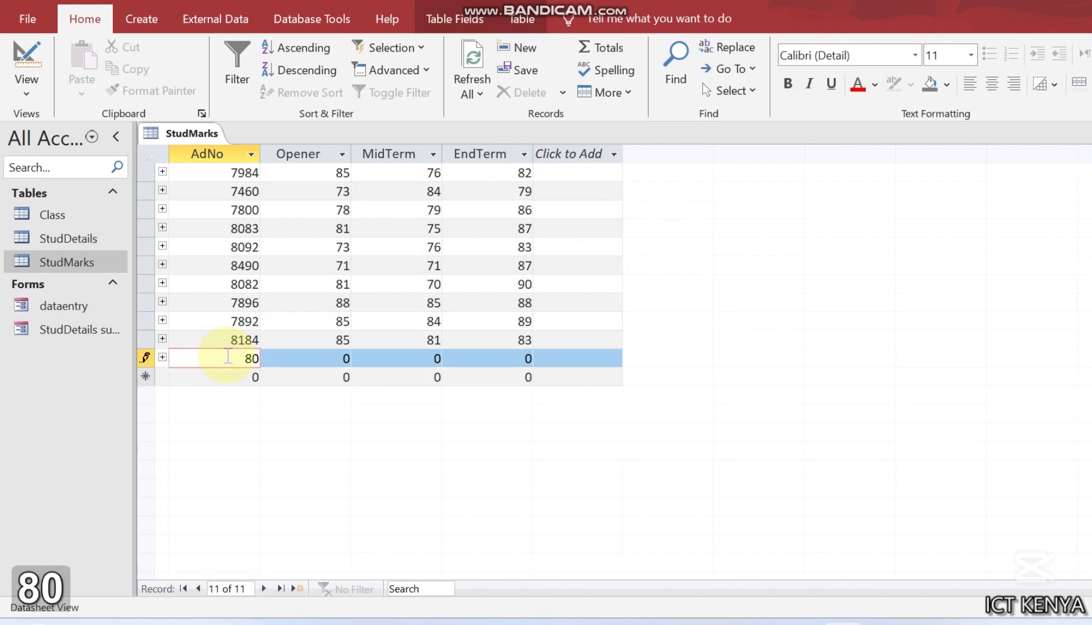
key("Tab")
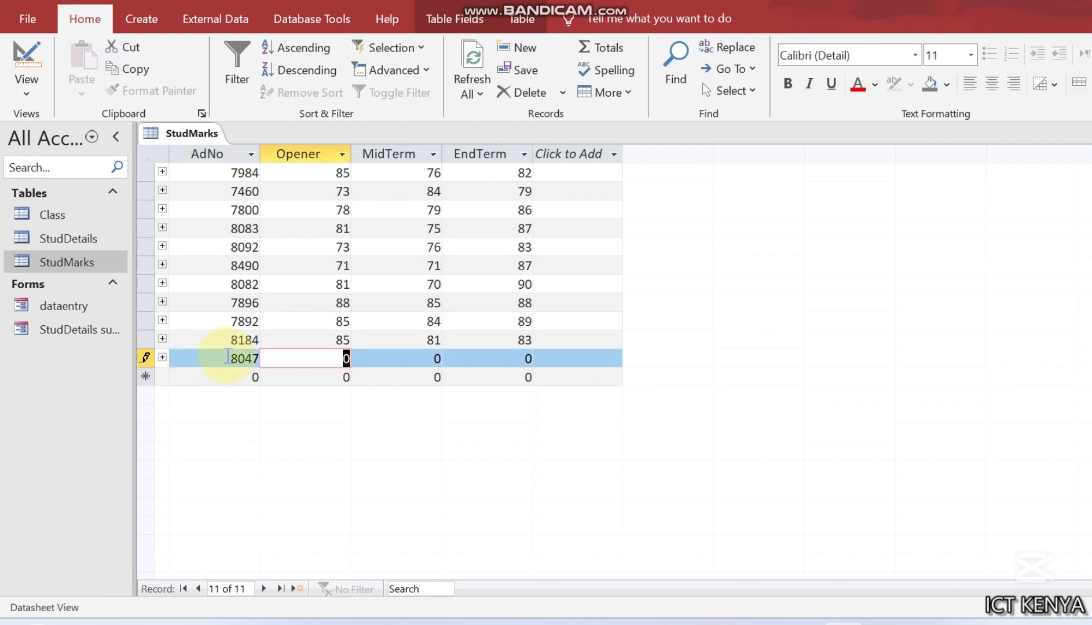
type("90")
key("Tab")
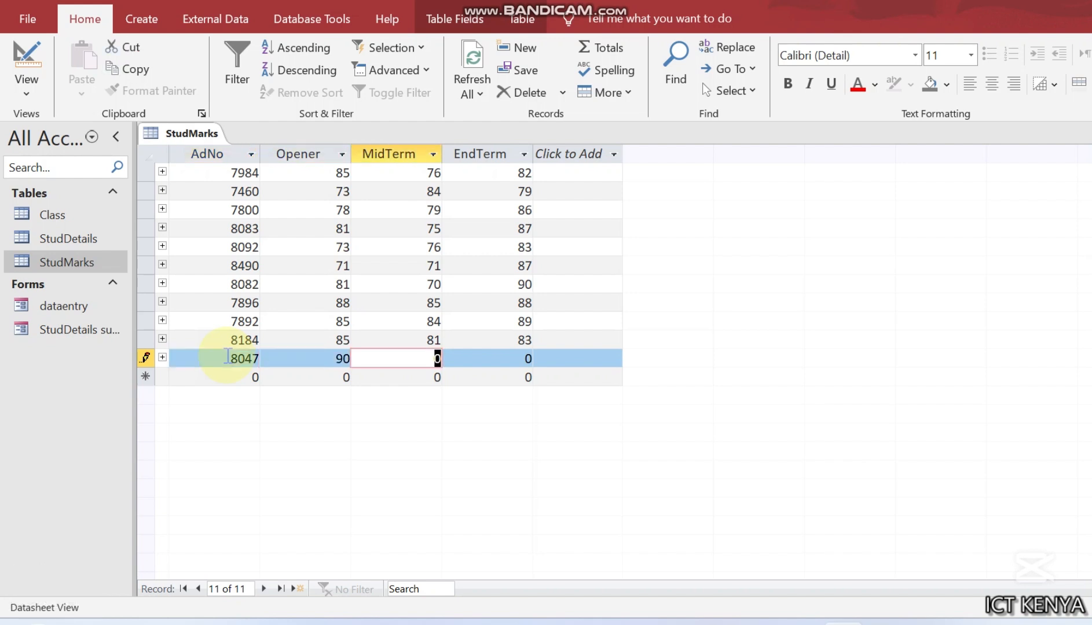
type("75")
key("Tab")
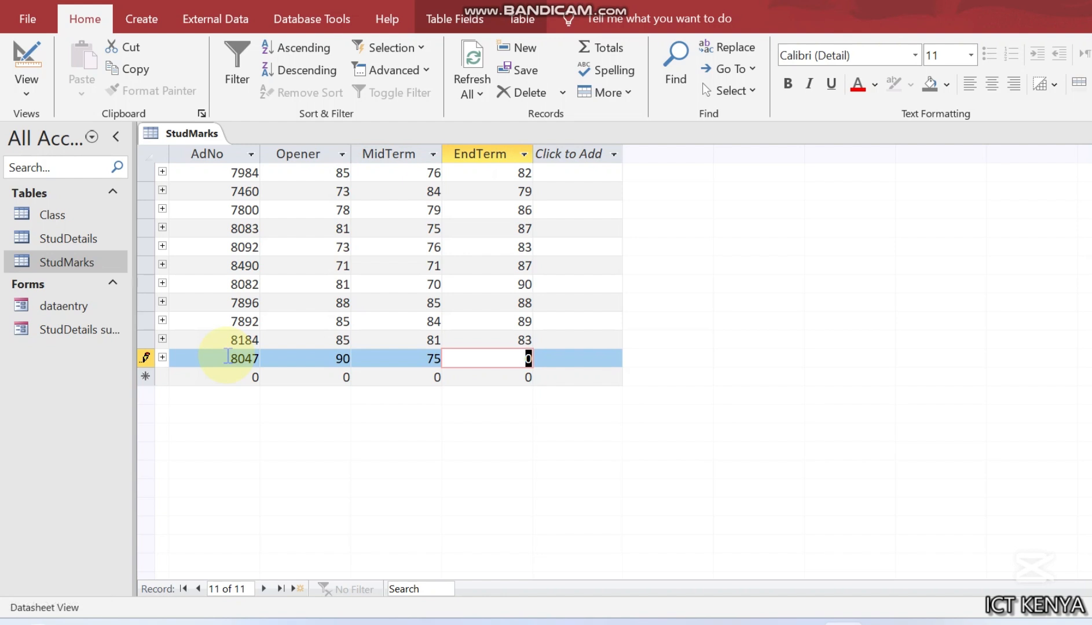
type("86")
key("ctrl+s")
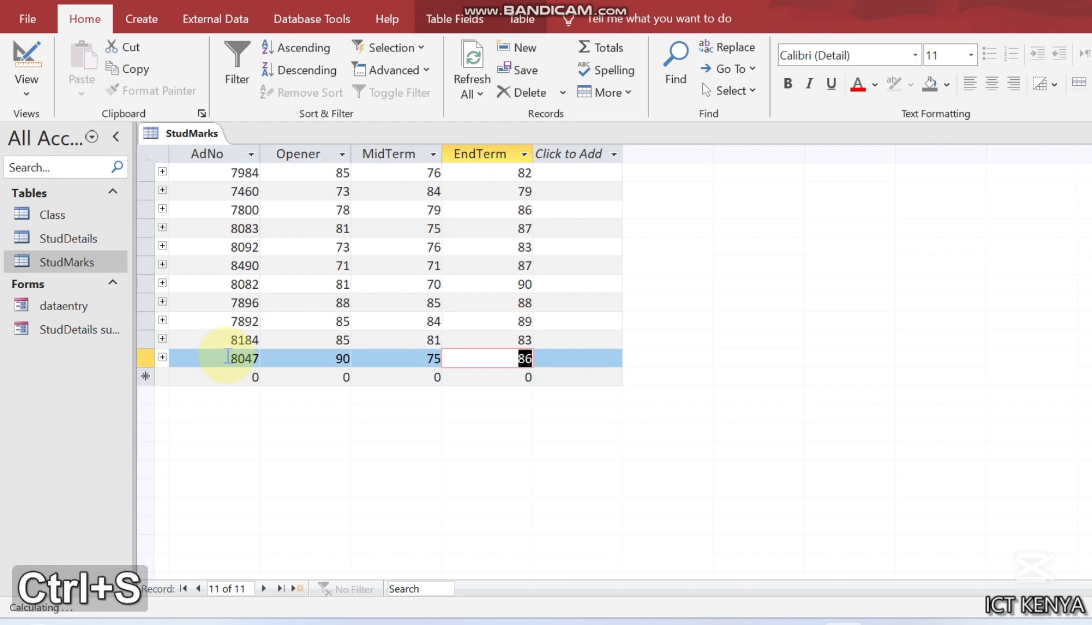
right_click(195, 137)
left_click(213, 168)
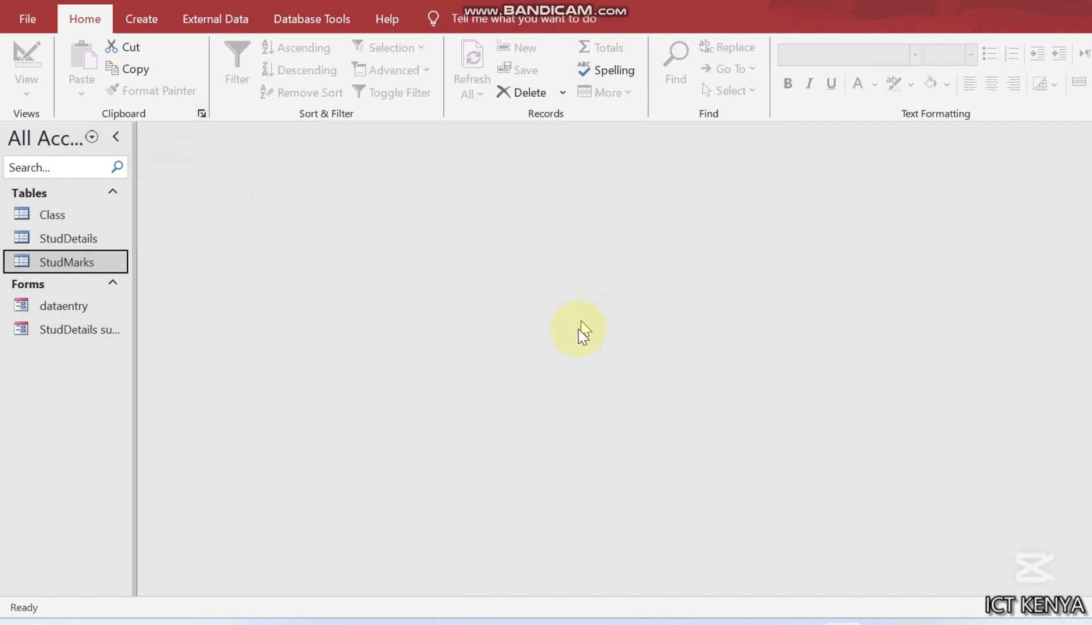
Switch to the exam PDF in the browser and underline the word "query" in question (c) on page 4
left_click(632, 623)
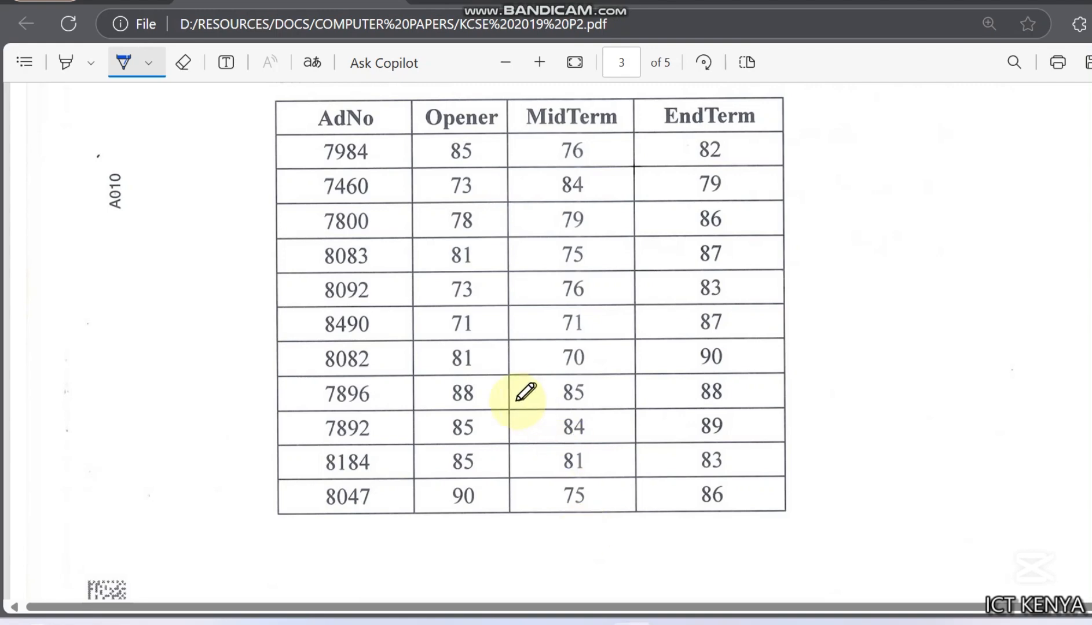
scroll(517, 400, "down", 4)
scroll(524, 392, "down", 6)
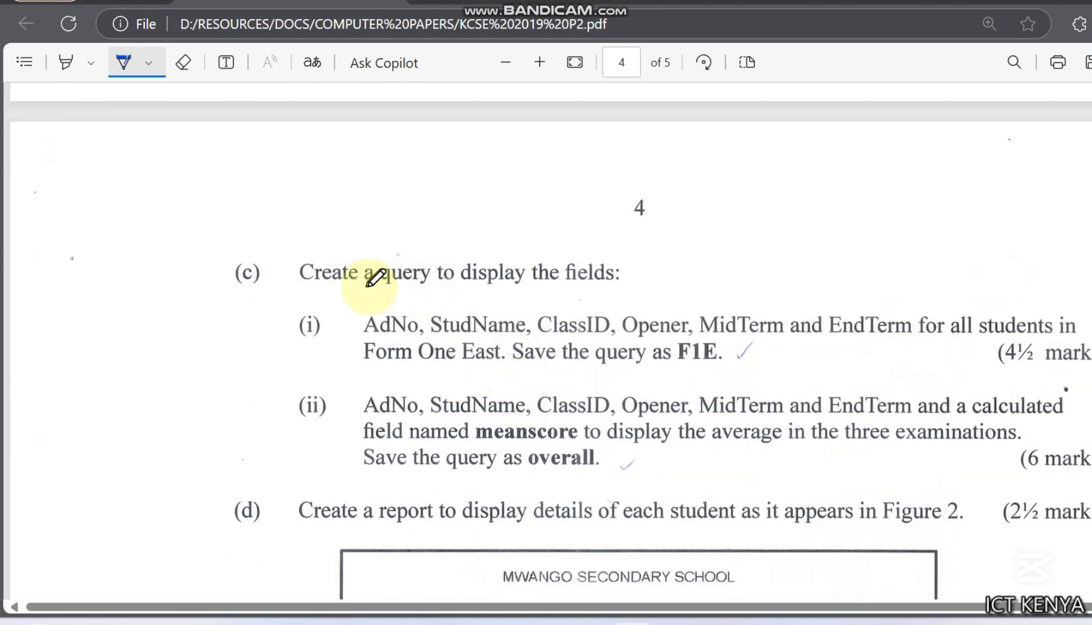
left_click_drag(376, 286, 427, 286)
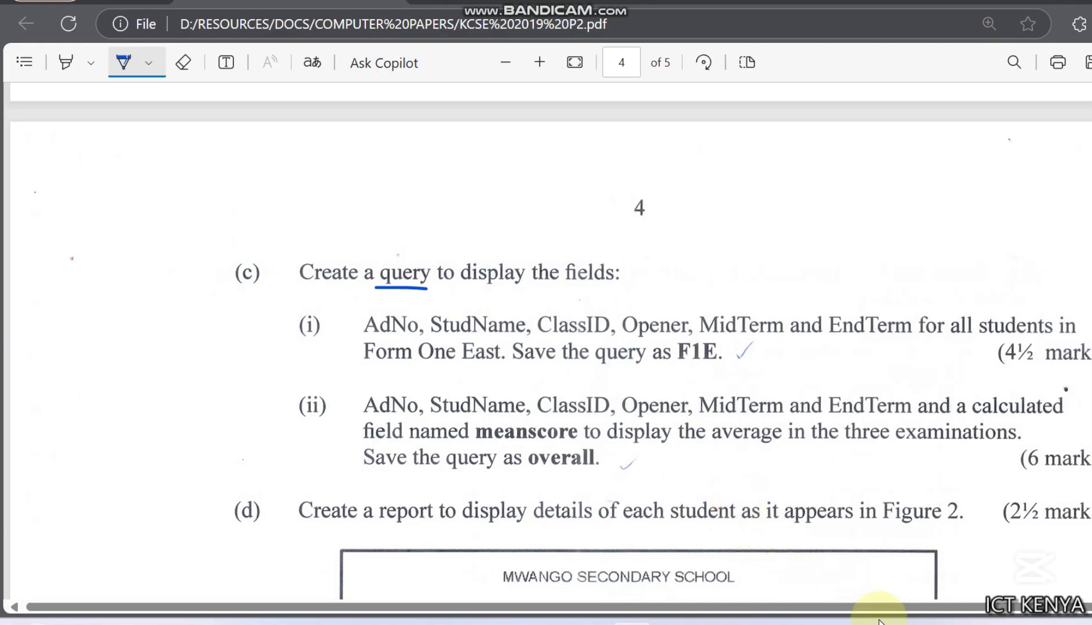
mouse_move(842, 622)
left_click(843, 544)
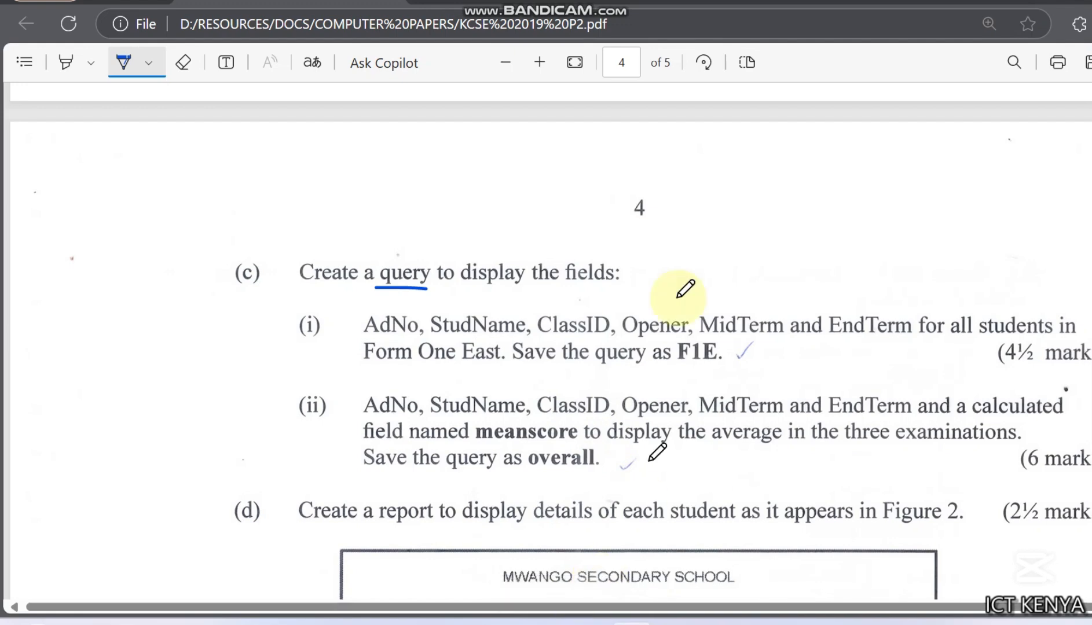
Underline the field names AdNo, StudName, ClassID, Opener, MidTerm and EndTerm in question (c)(i)
left_click_drag(364, 340, 479, 339)
left_click_drag(568, 340, 755, 341)
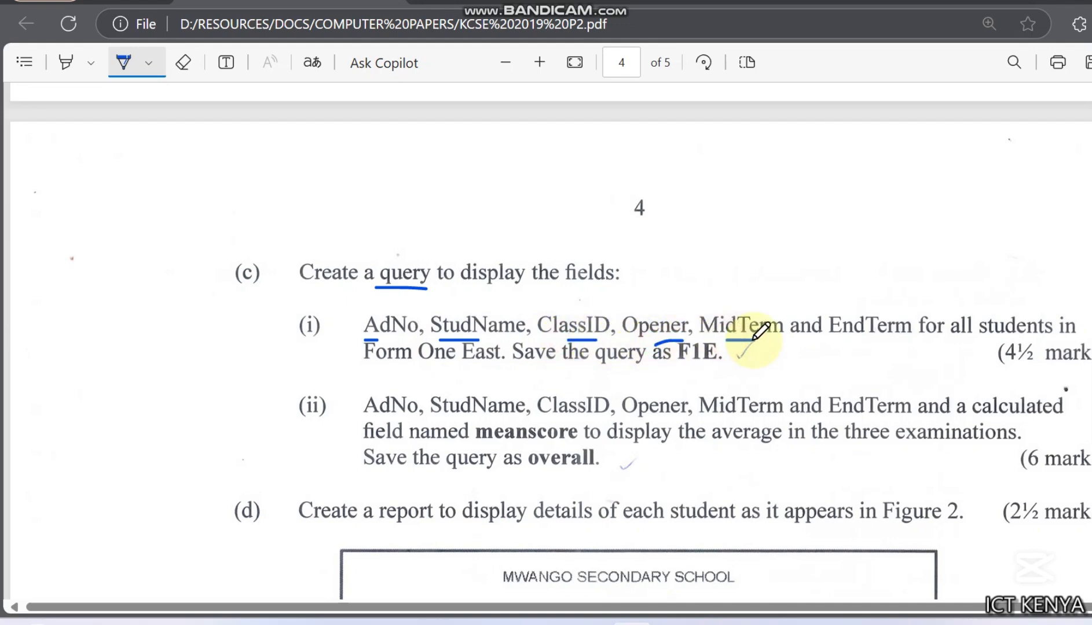
left_click_drag(847, 338, 883, 337)
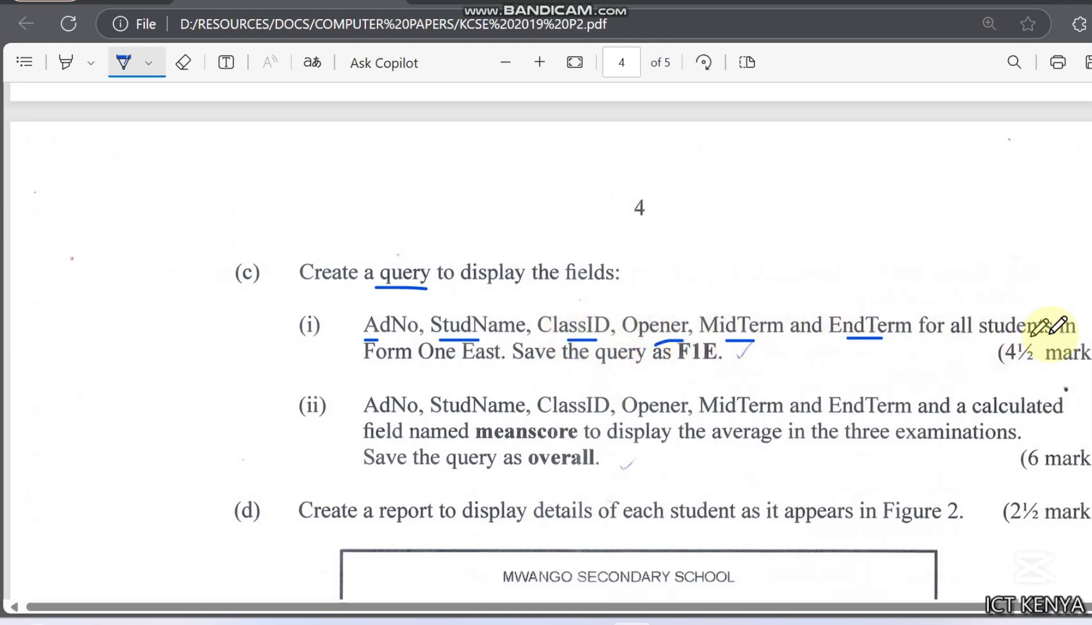
Underline "One East" and the query name F1E in question (c)(i) of the exam paper
left_click_drag(408, 377, 472, 375)
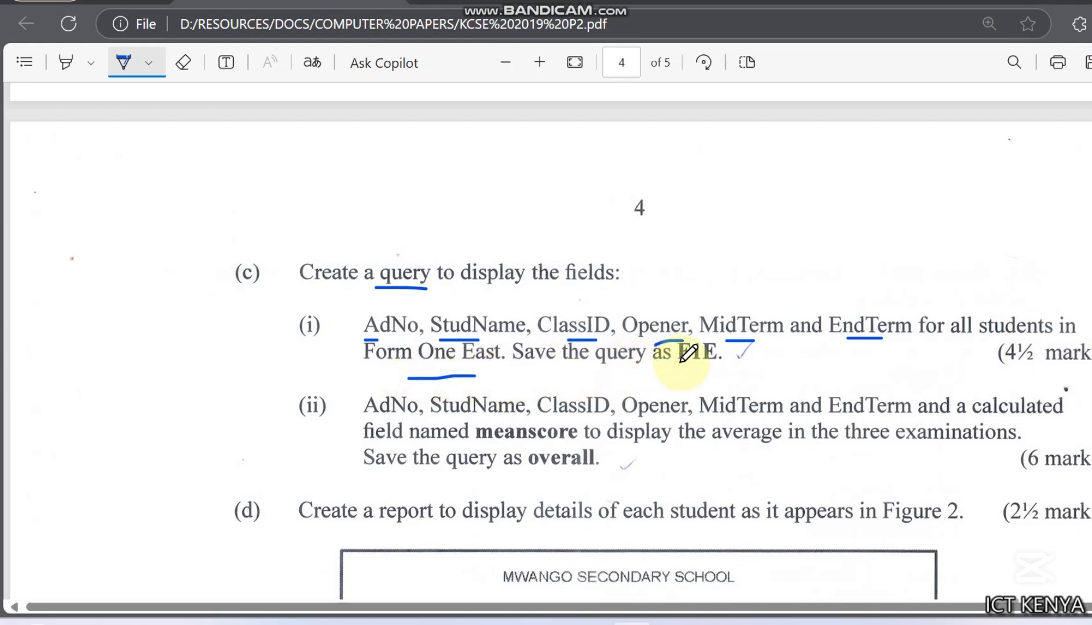
left_click_drag(678, 364, 734, 370)
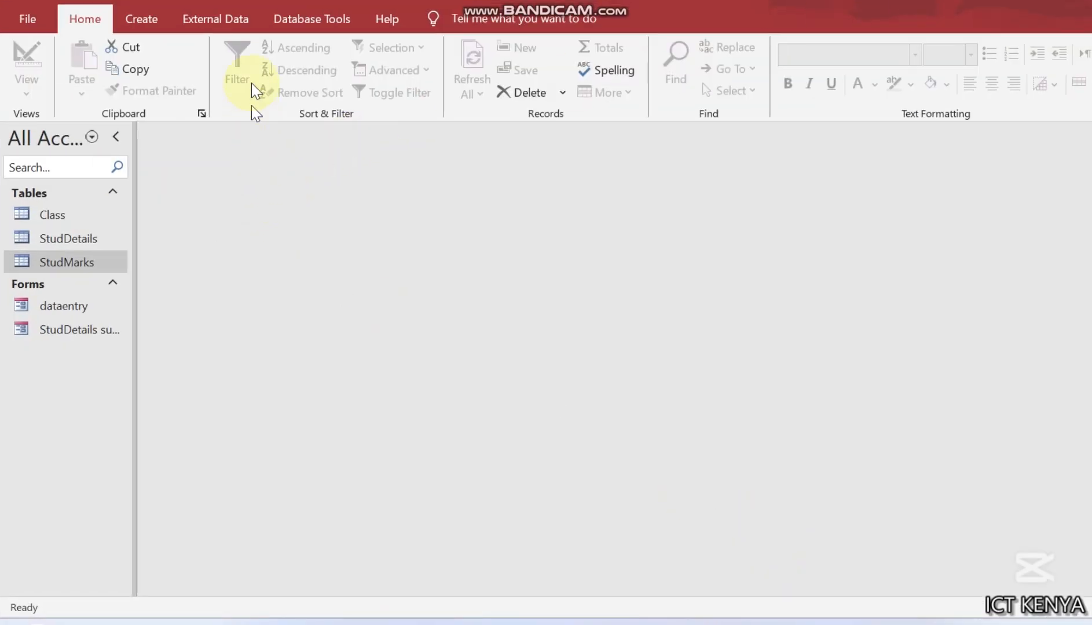
Switch to Access and start a new query in Design view containing the Class, StudDetails and StudMarks tables
left_click(143, 22)
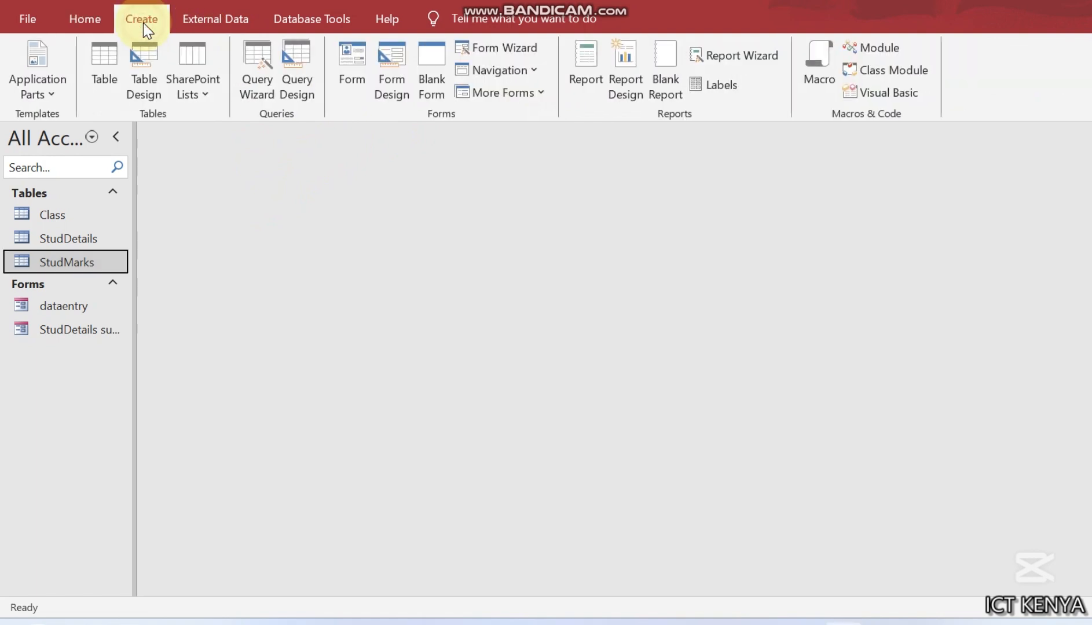
left_click(315, 70)
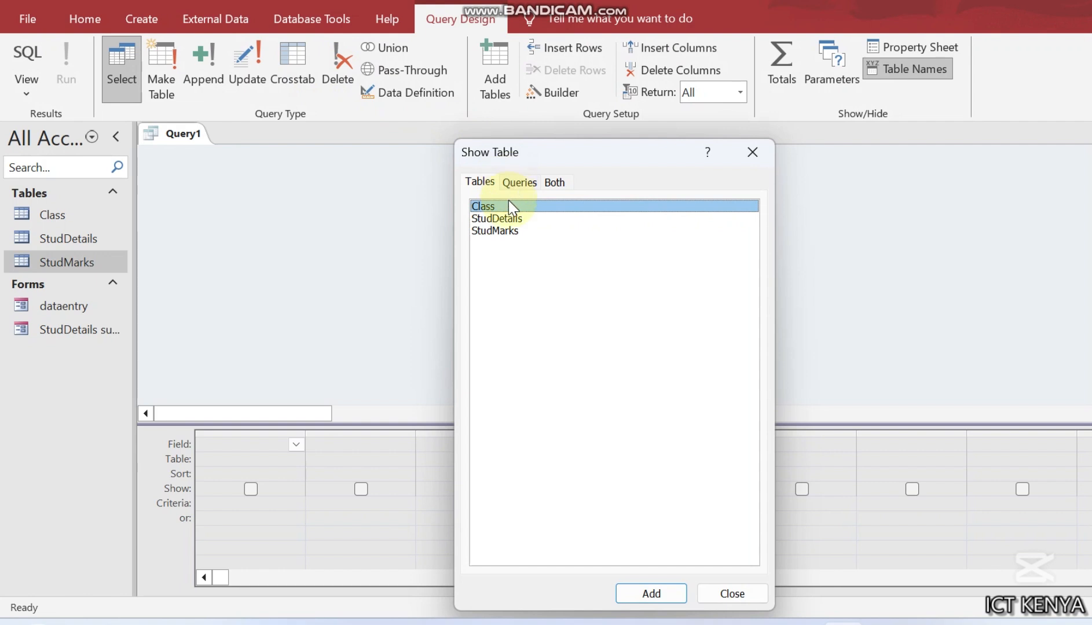
double_click(508, 203)
double_click(501, 220)
double_click(497, 232)
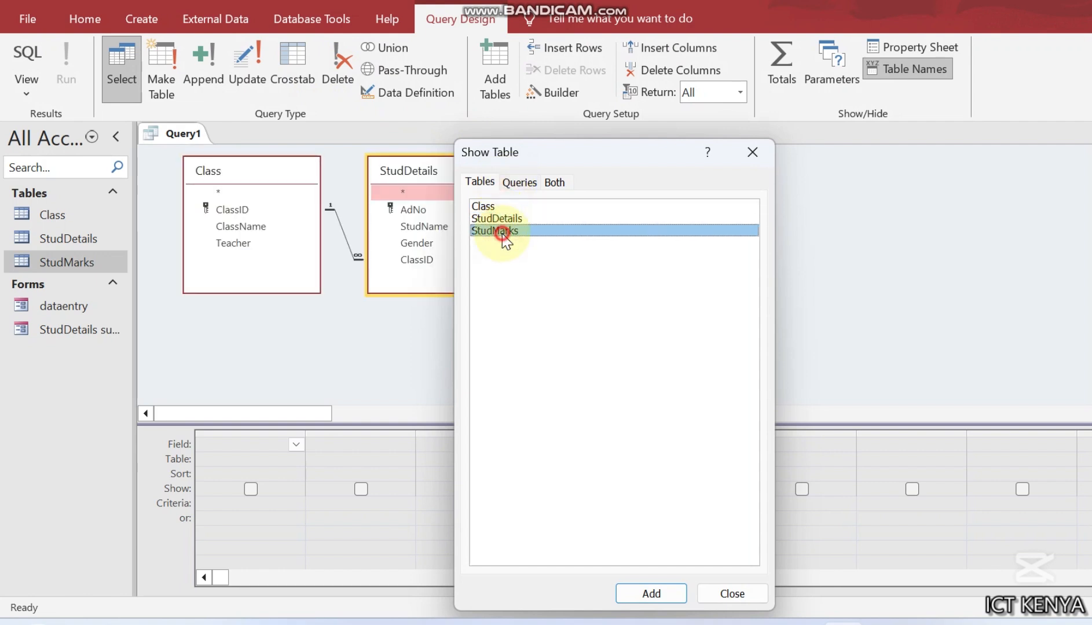
left_click(730, 593)
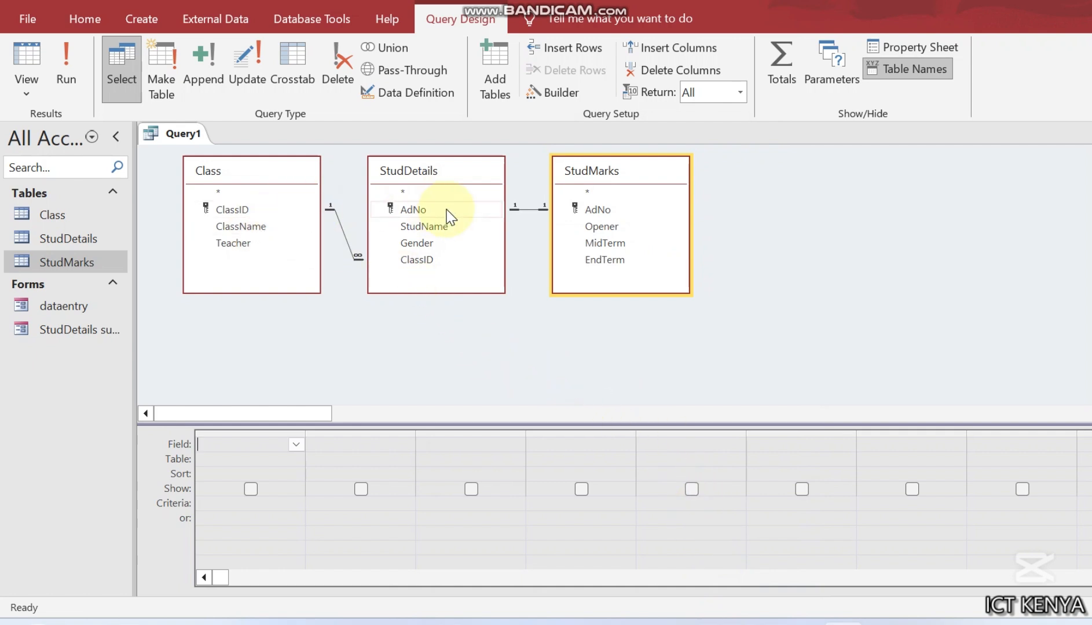
Add AdNo and StudName from StudDetails, ClassID from Class, and Opener, MidTerm and EndTerm from StudMarks to the query, and preview its records
double_click(447, 210)
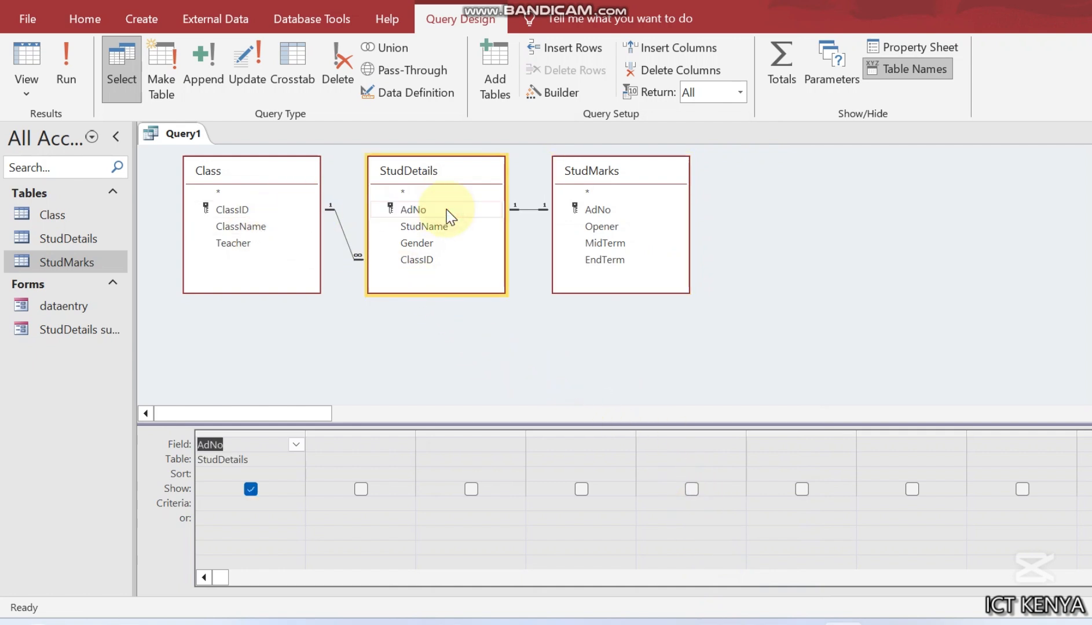
double_click(441, 228)
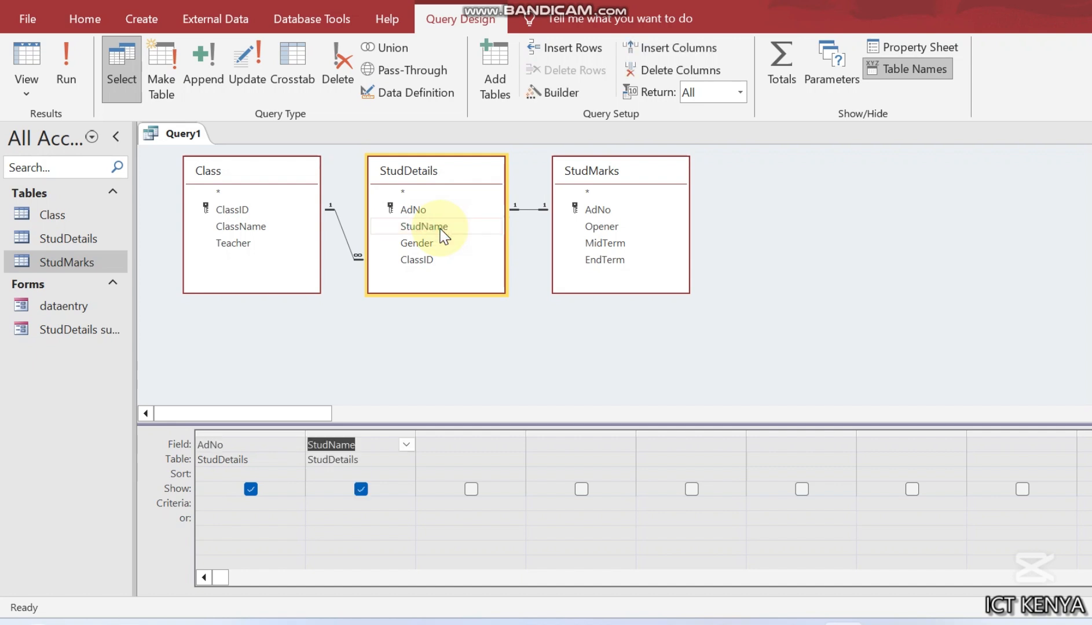
double_click(236, 210)
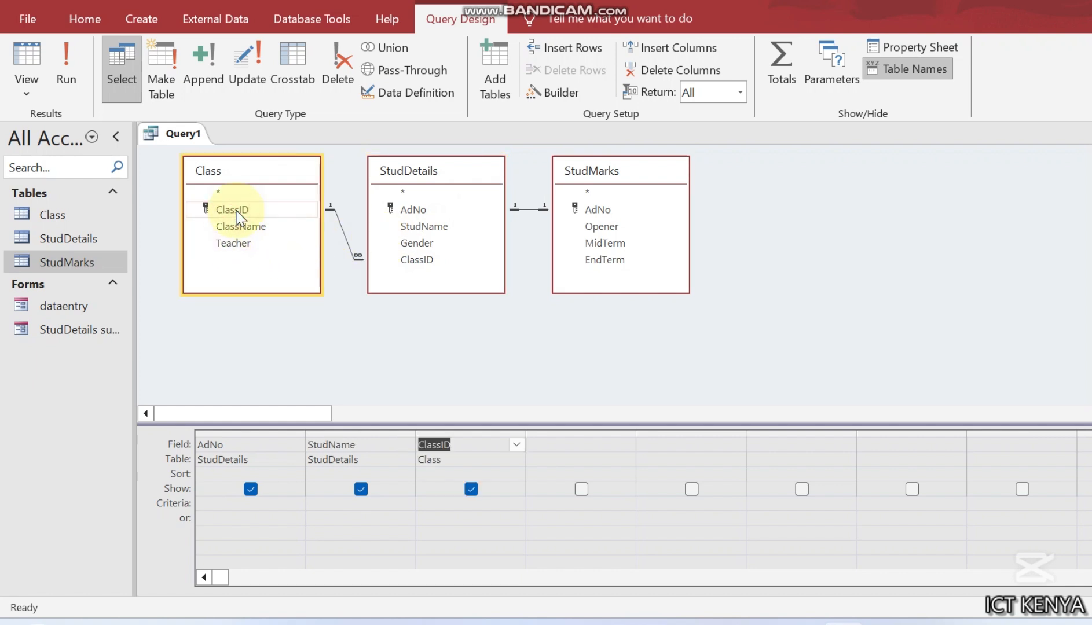
double_click(601, 226)
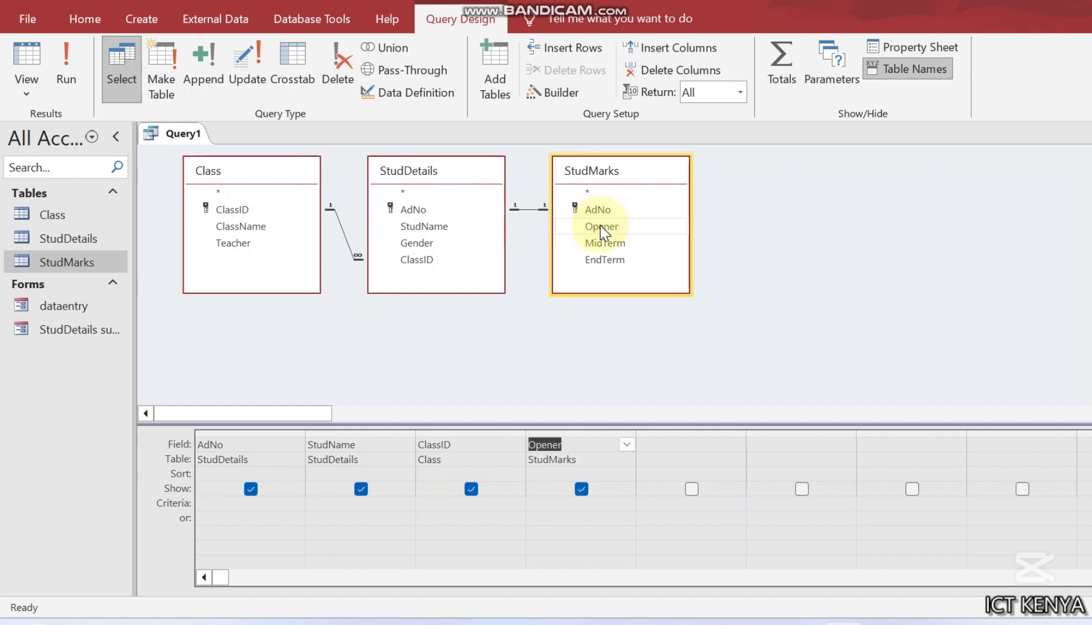
double_click(599, 243)
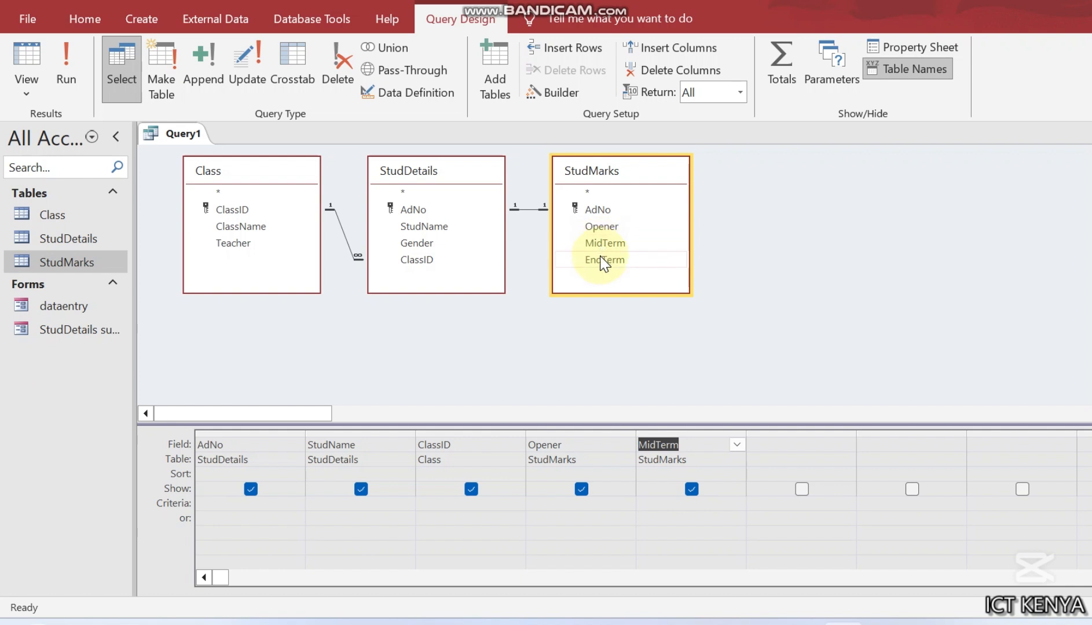
double_click(600, 259)
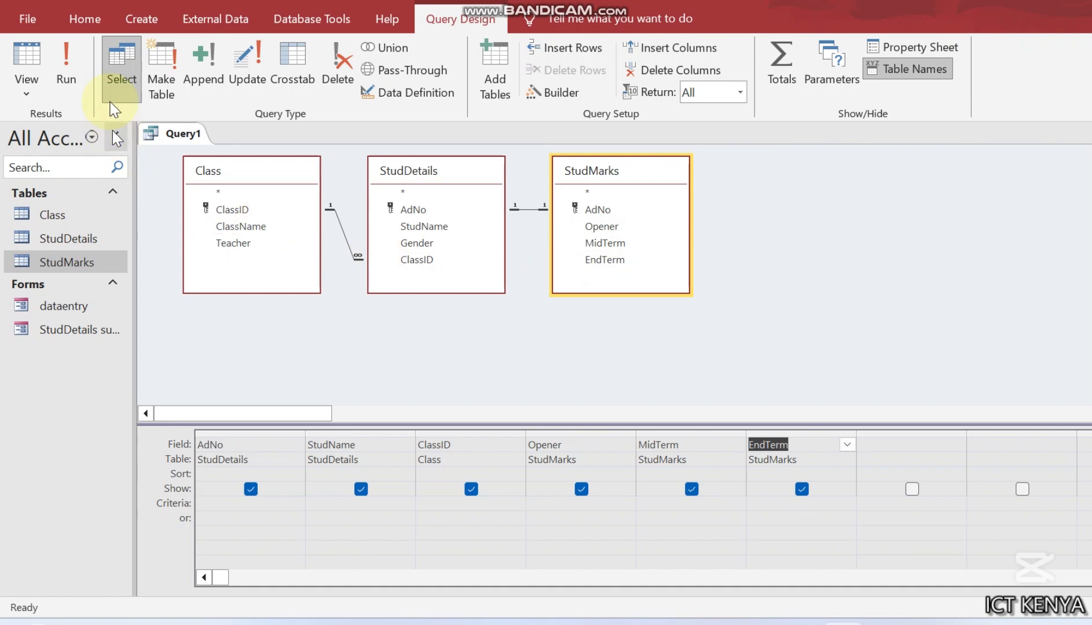
left_click(83, 75)
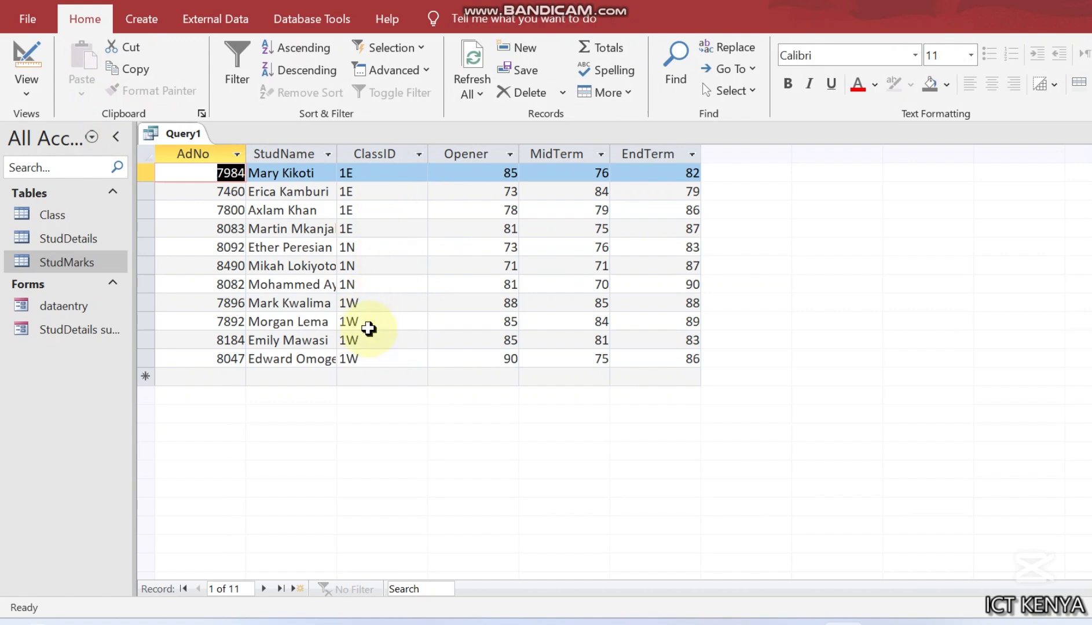
left_click(28, 57)
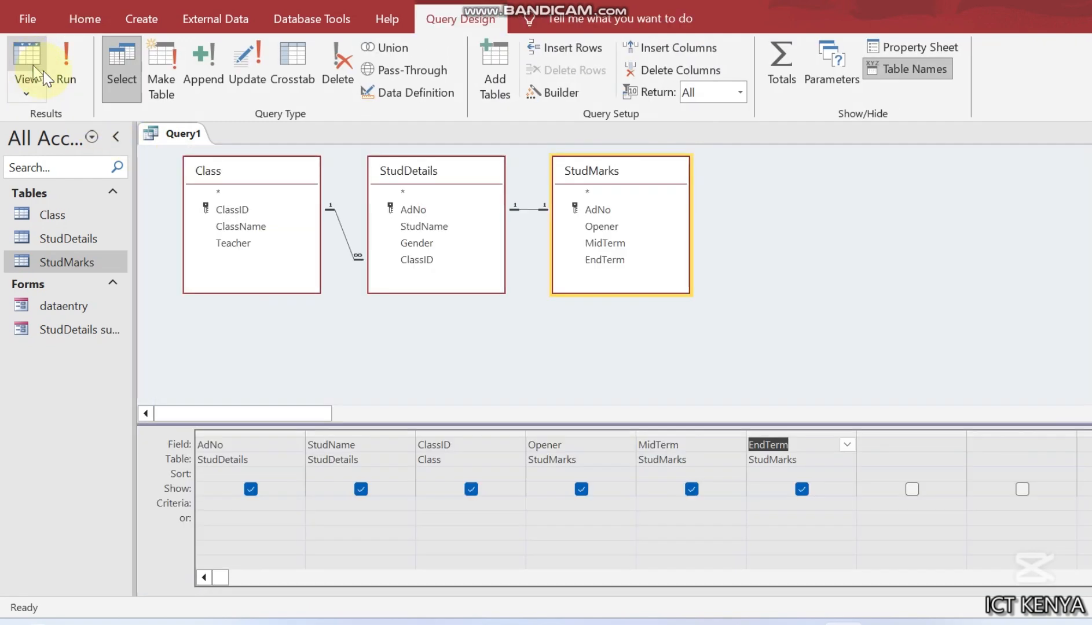
Set the ClassID criterion to 1E, run the query to check the filtered records, and return to Design view
left_click(447, 444)
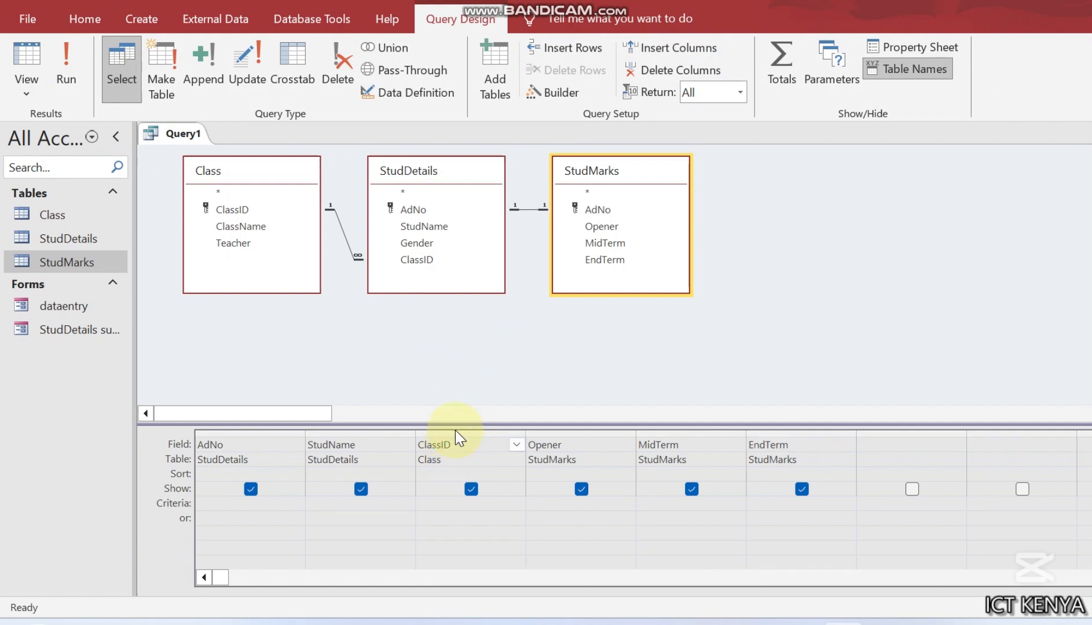
left_click(455, 432)
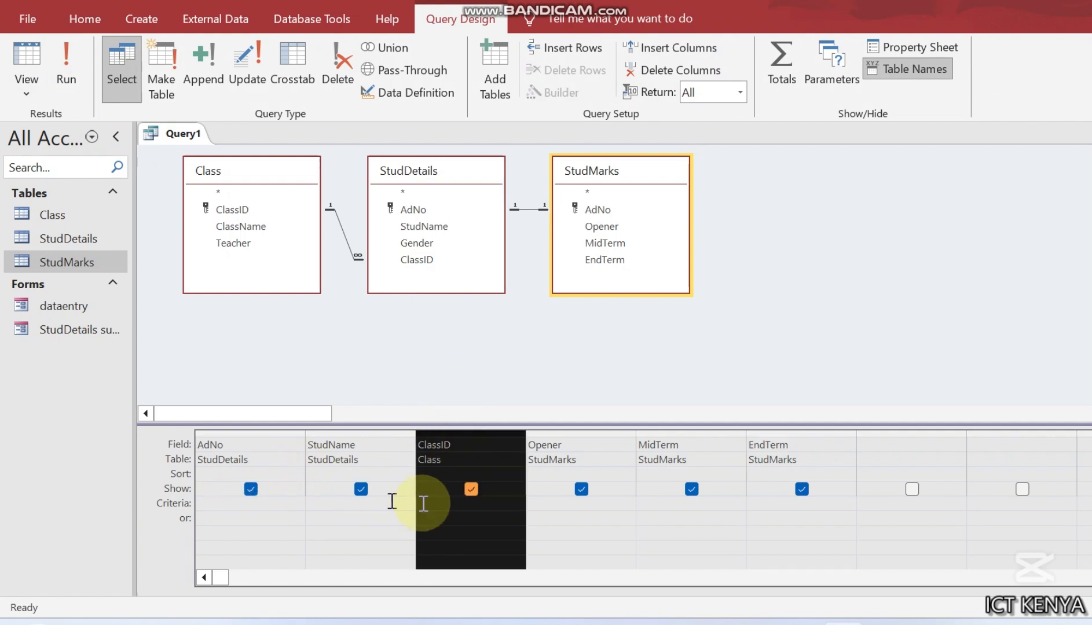
left_click(447, 504)
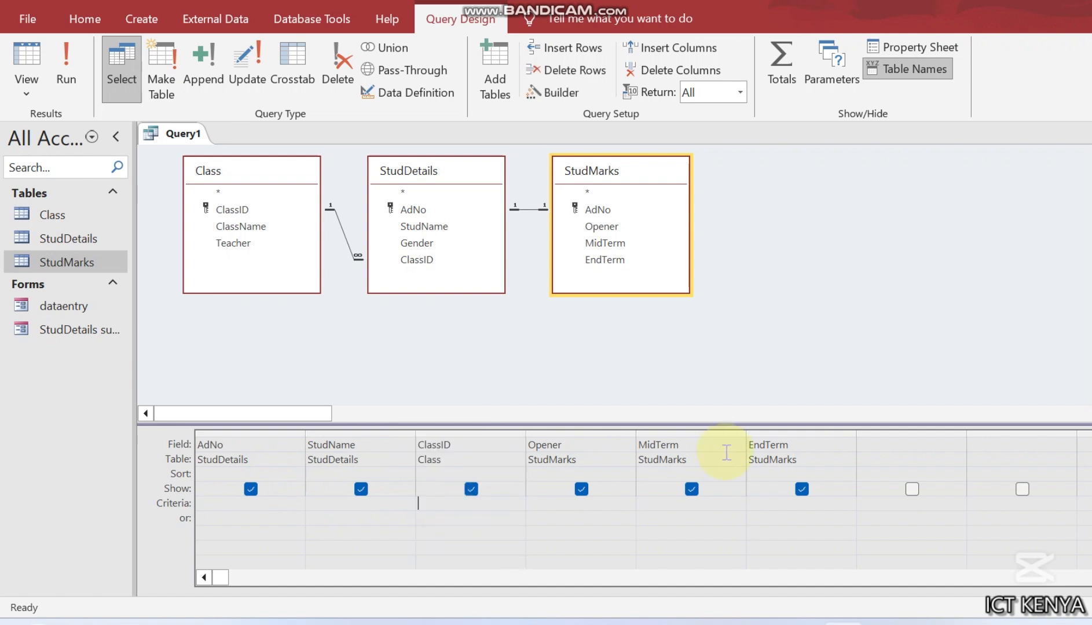
key("Caps_Lock")
type("1E")
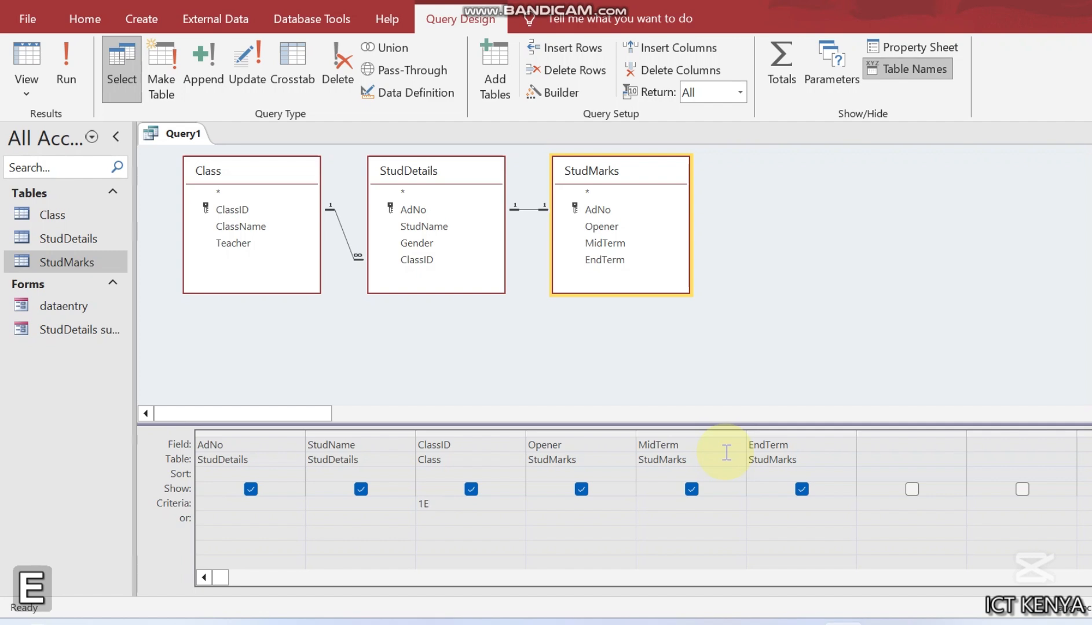
left_click(63, 65)
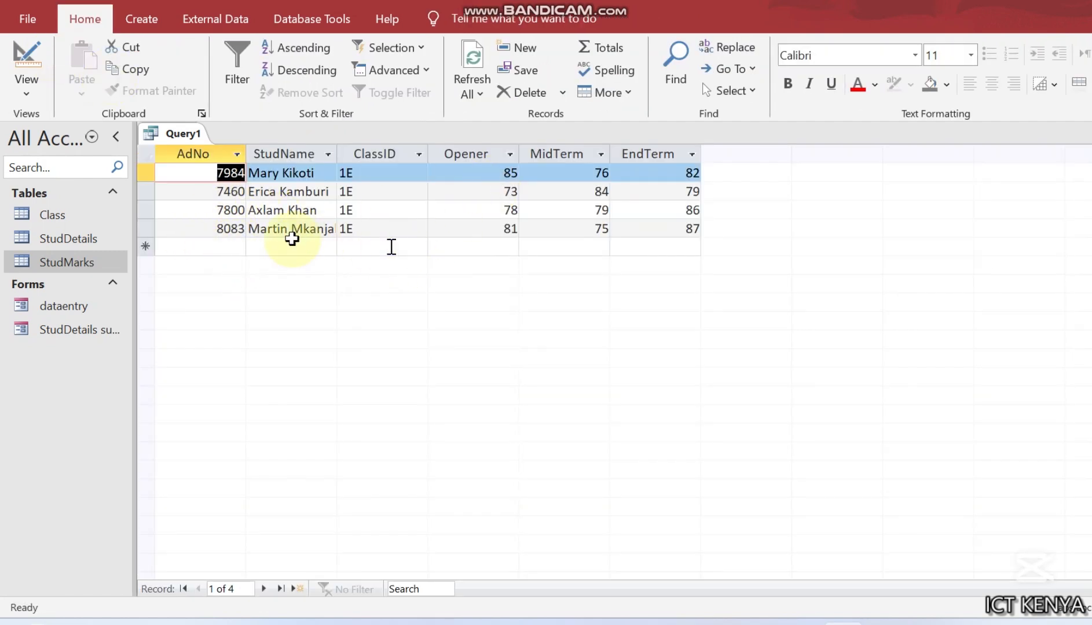
left_click(27, 60)
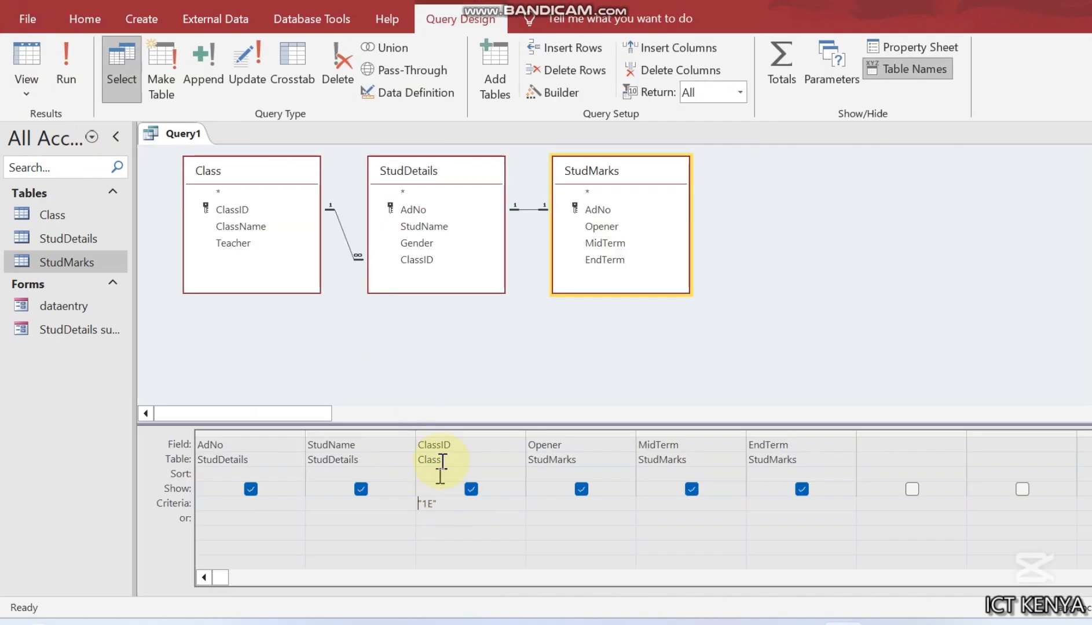
Save the query as F1E
left_click(450, 430)
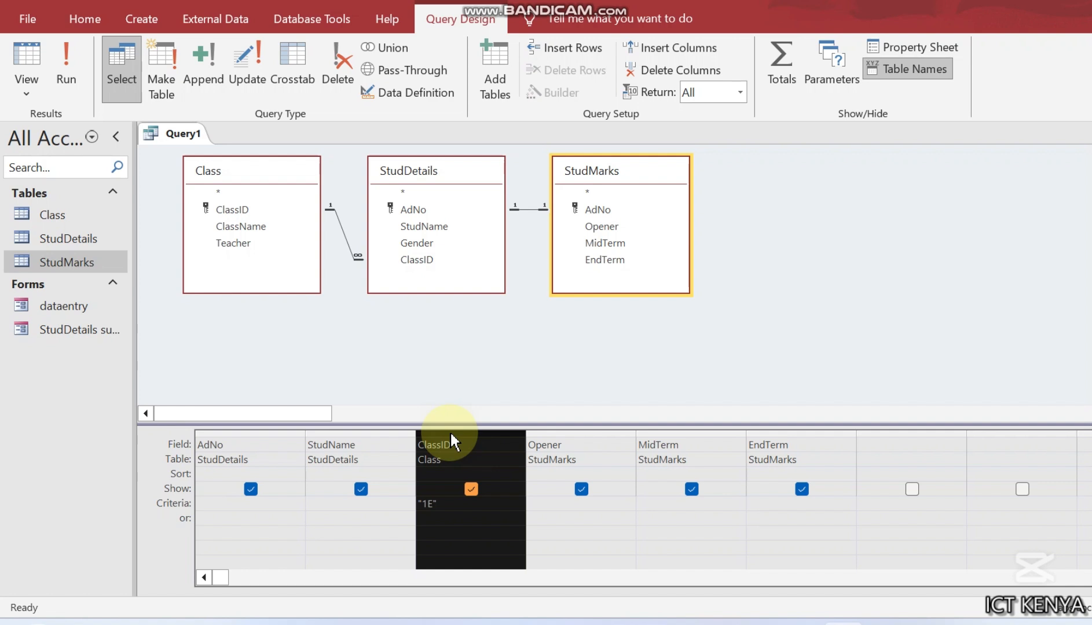
left_click(452, 500)
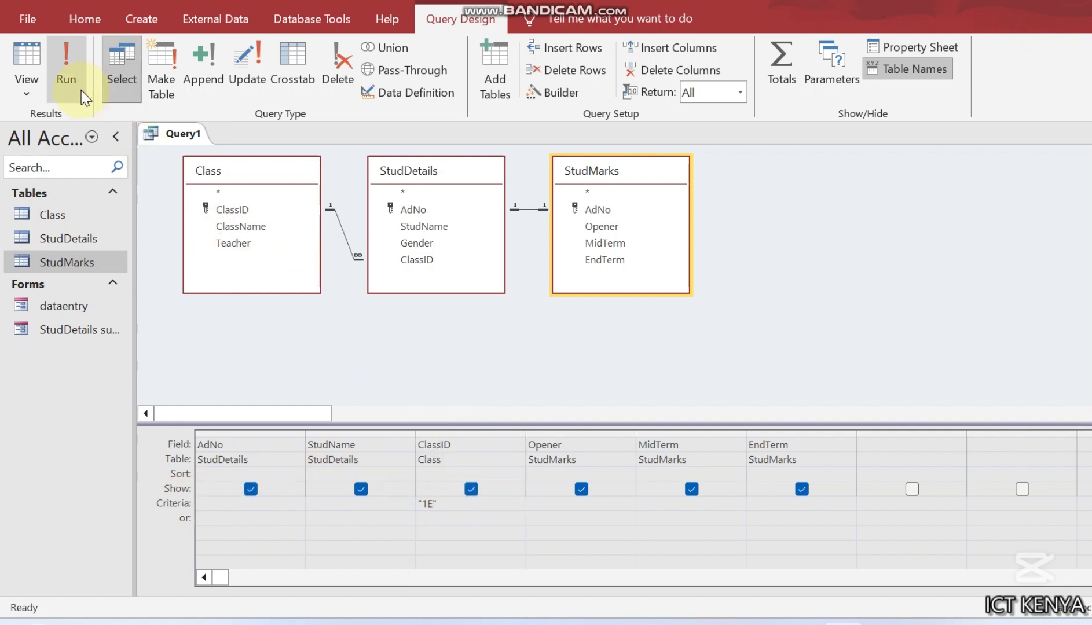
key("ctrl+s")
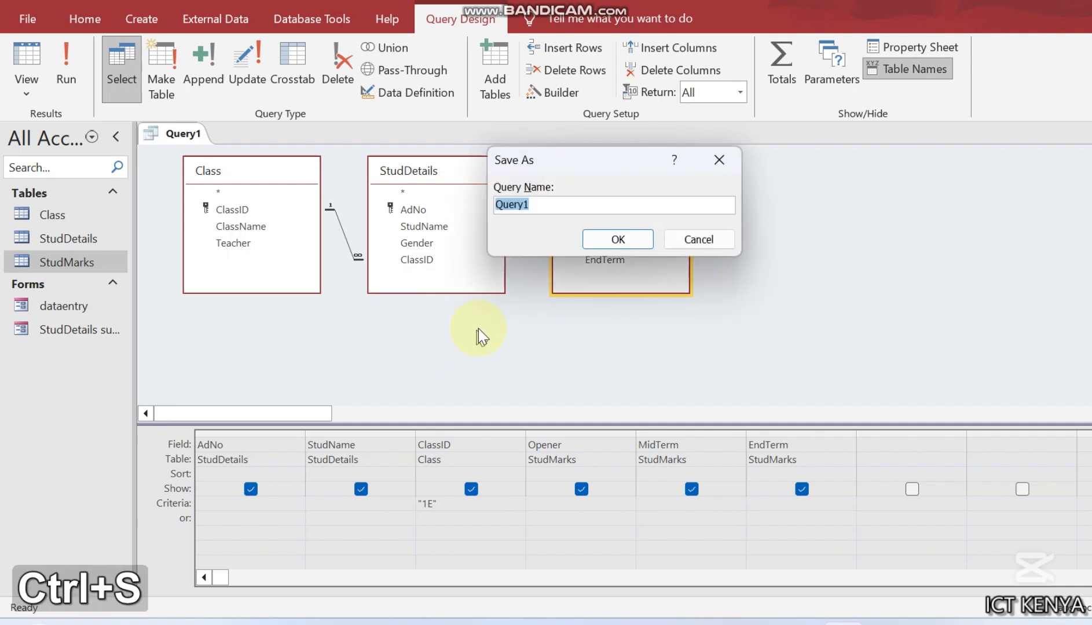
type("F1E")
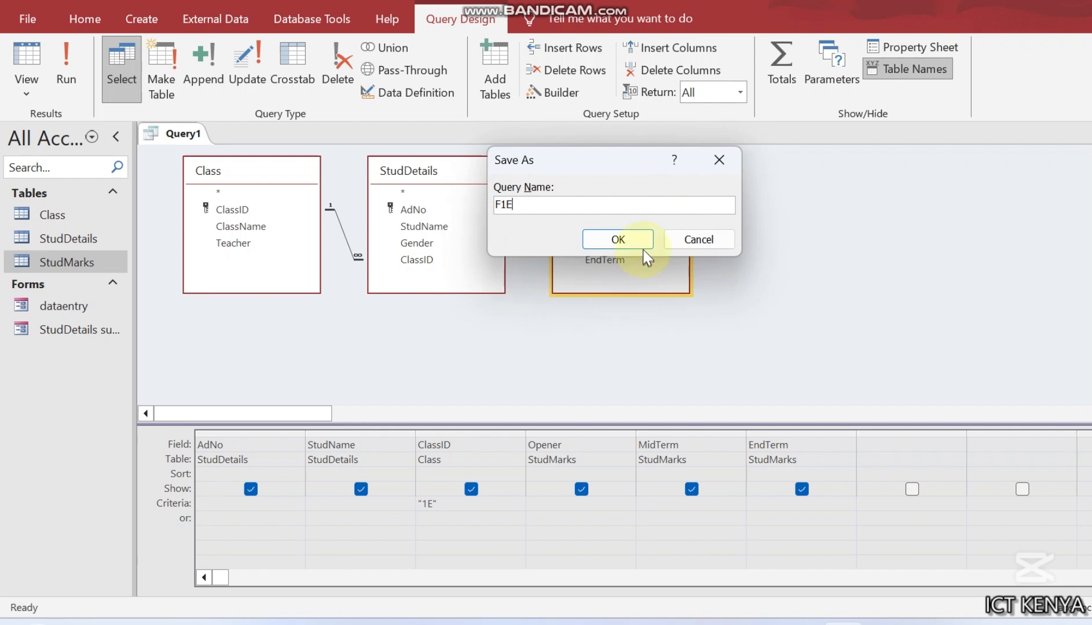
left_click(628, 241)
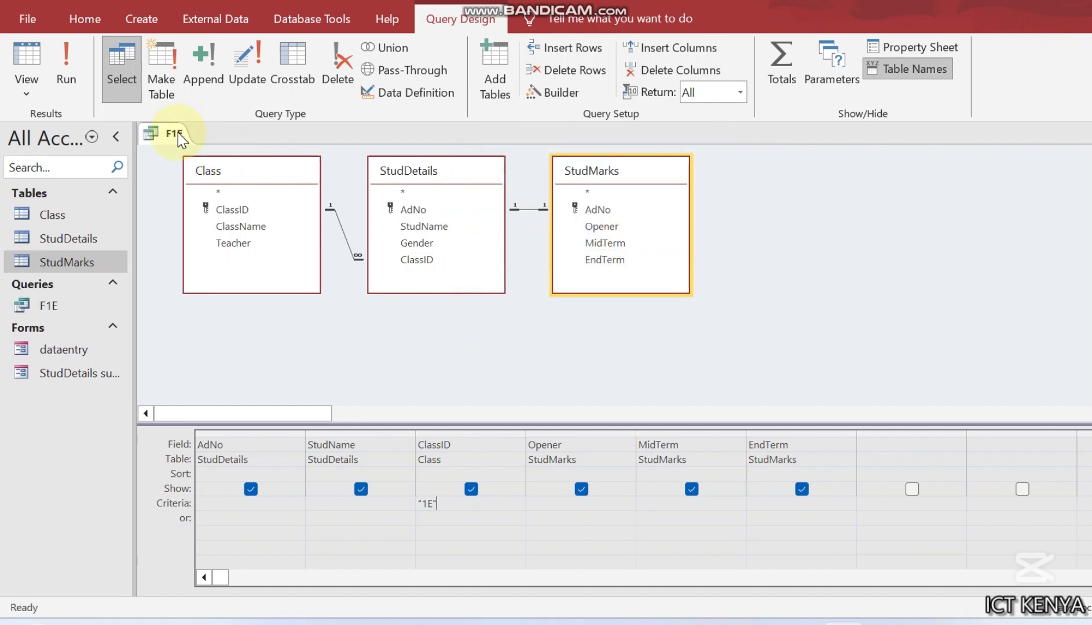
Open the saved F1E query to view its records, and close it
double_click(74, 304)
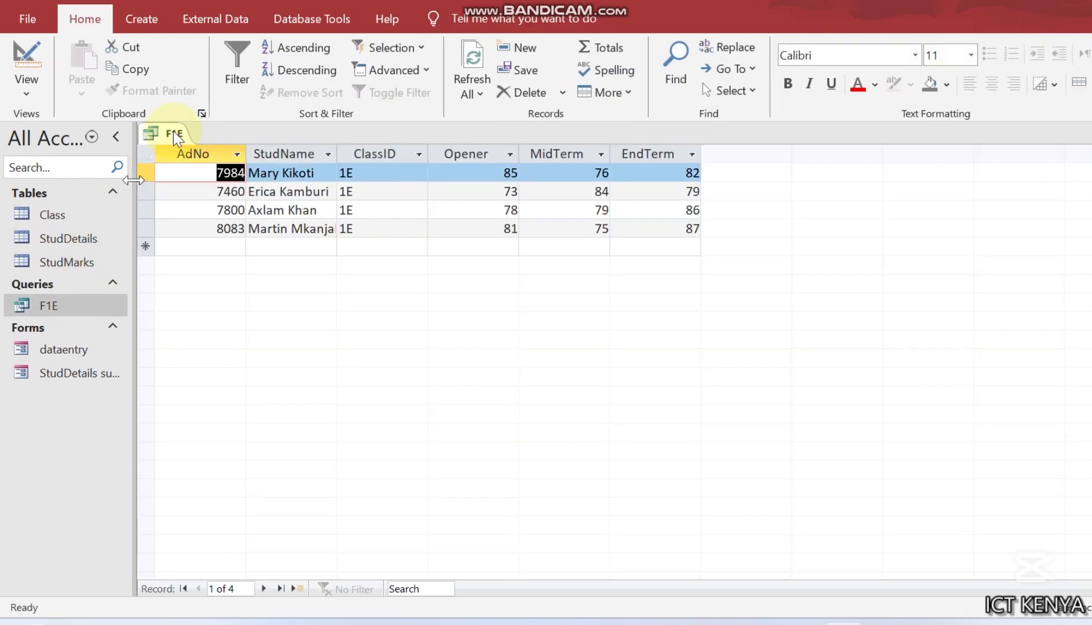
right_click(177, 139)
left_click(224, 169)
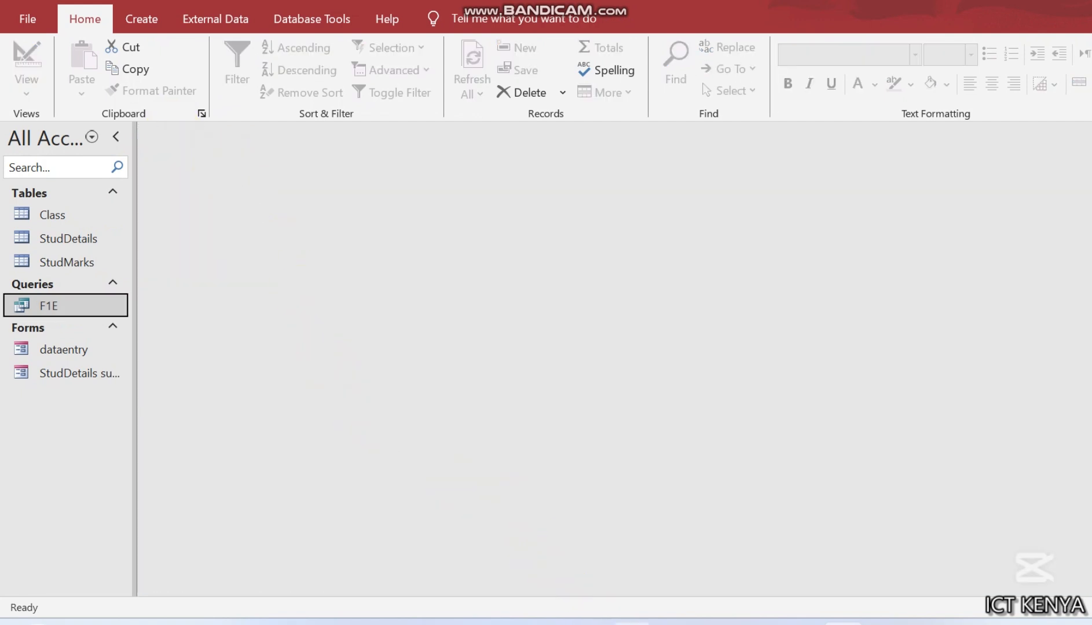
Switch to the exam PDF, underline the six field names, meanscore and overall in question (c)(ii), and return to Access
left_click(628, 622)
scroll(473, 351, "down", 3)
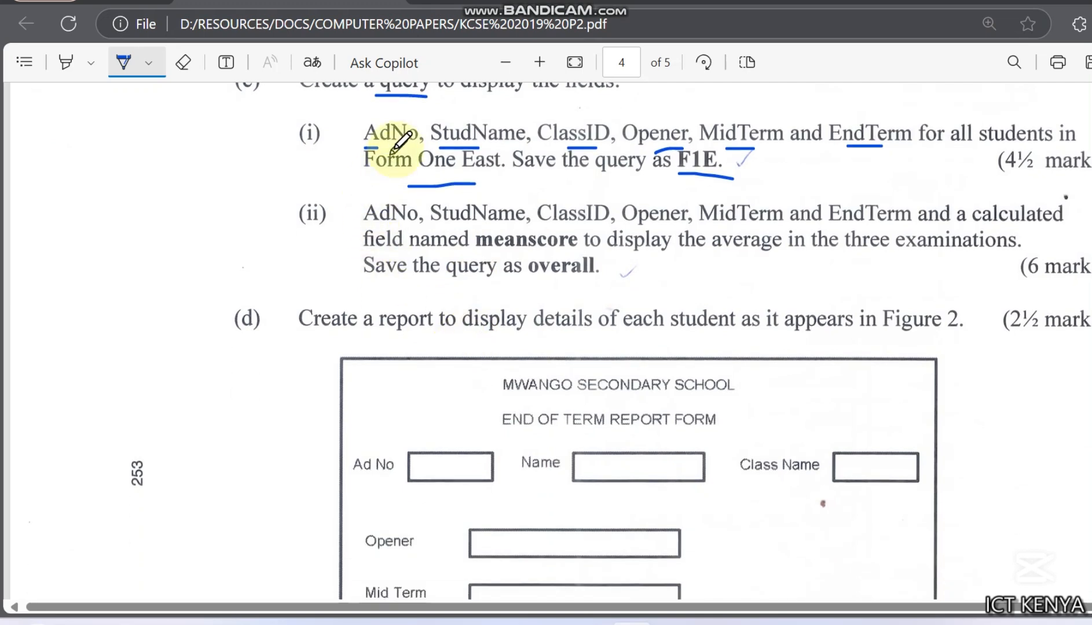
scroll(443, 142, "up", 2)
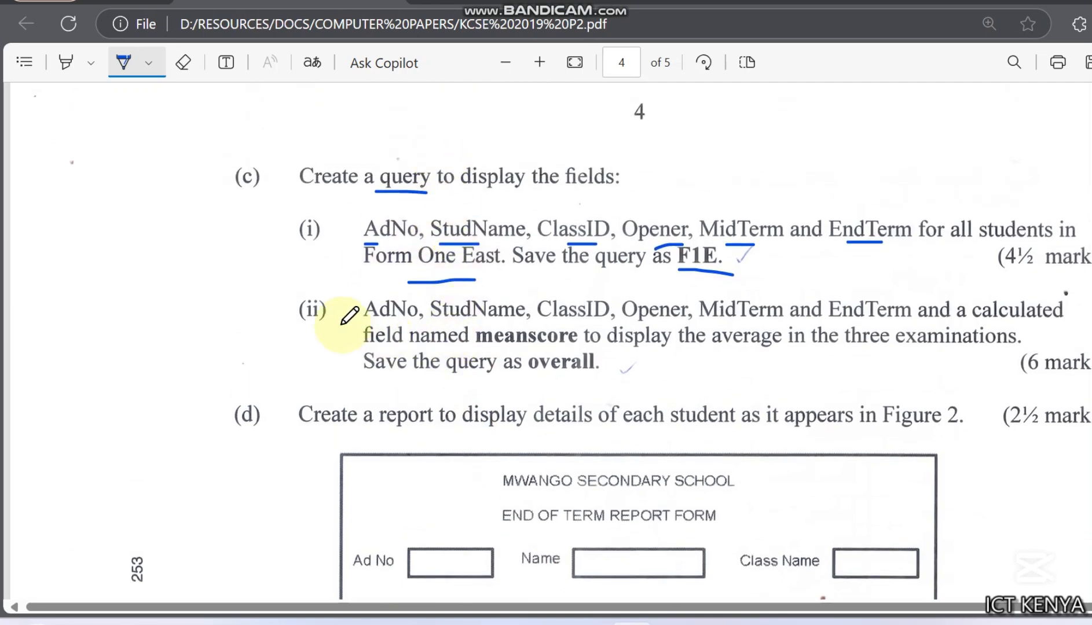
left_click_drag(342, 325, 480, 324)
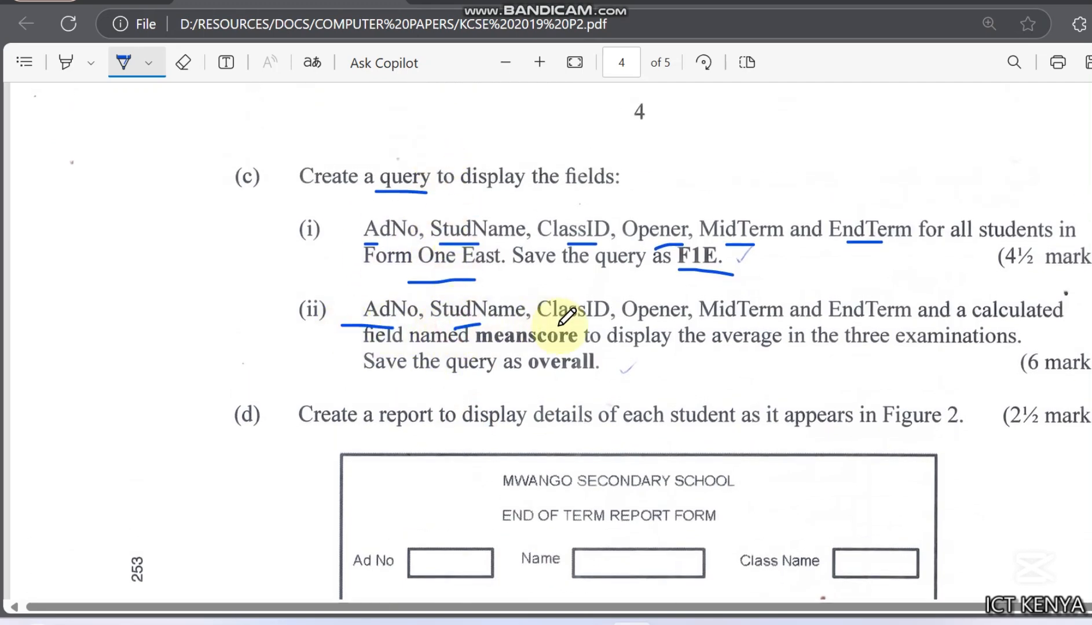
left_click_drag(560, 326, 897, 321)
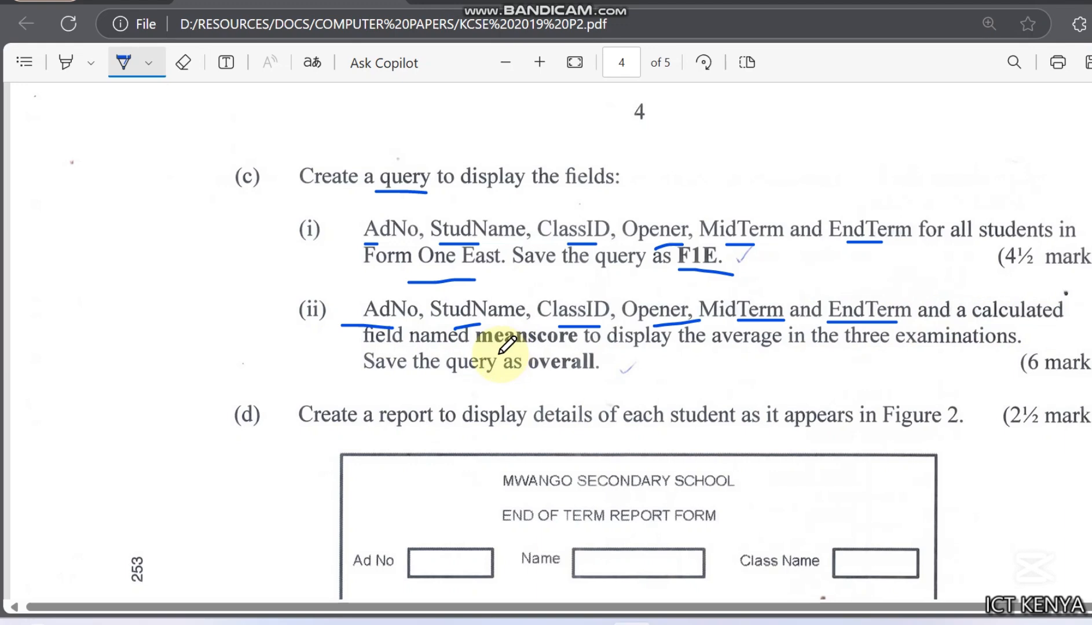
left_click_drag(499, 353, 547, 354)
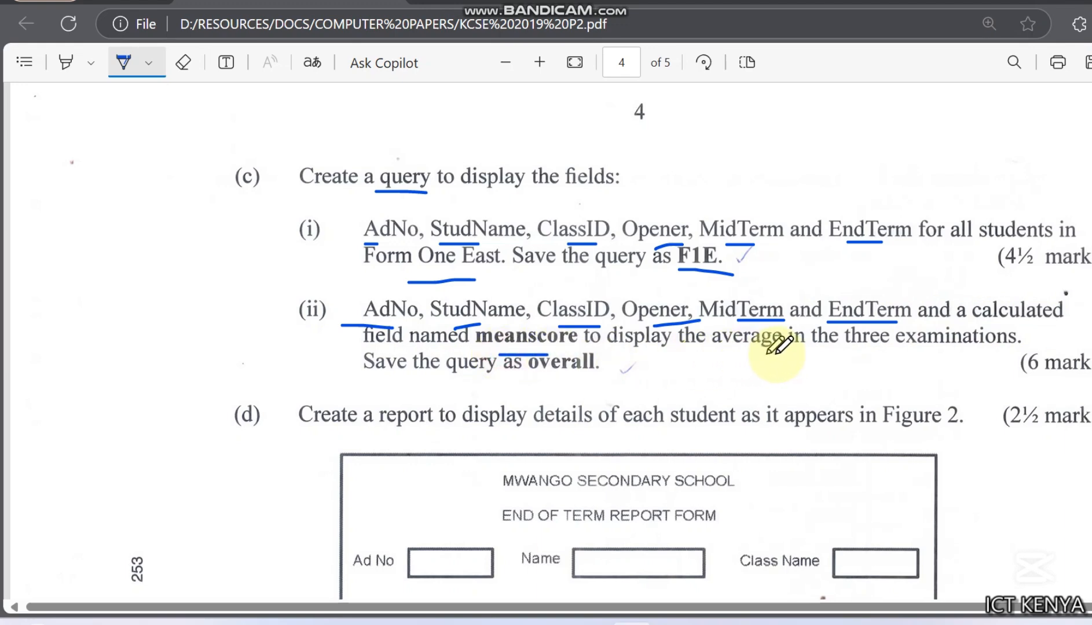
left_click(930, 353)
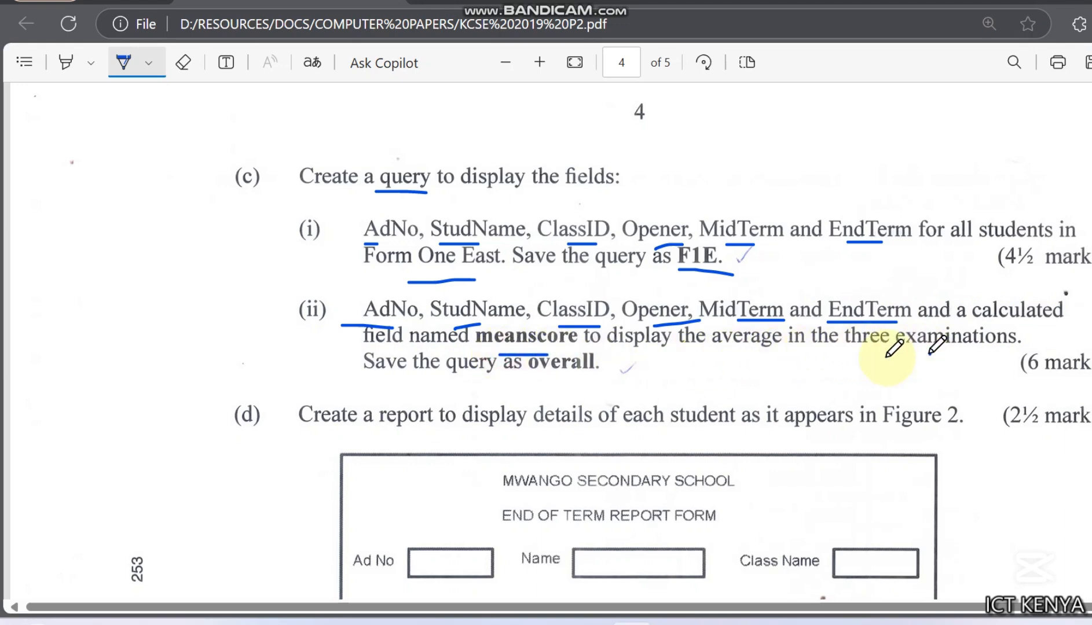
left_click_drag(533, 375, 547, 375)
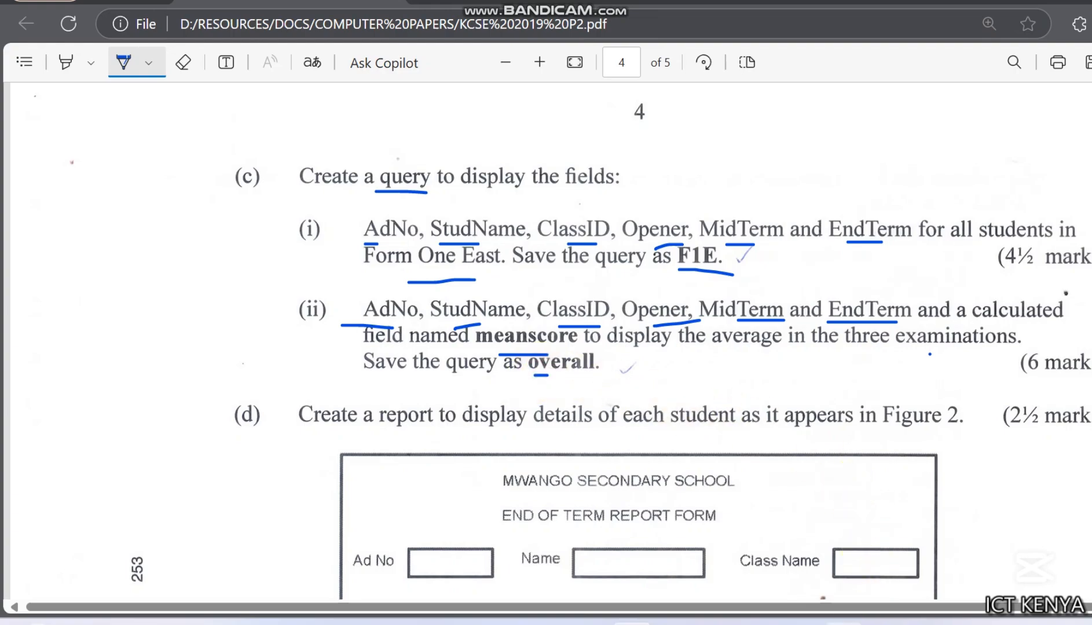
left_click(843, 623)
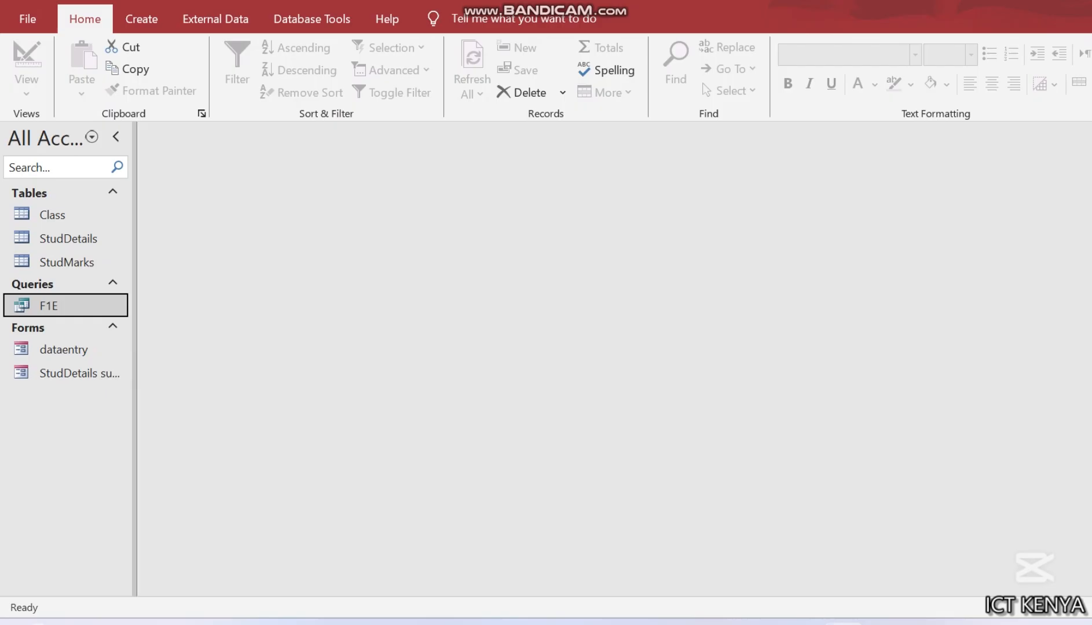
Create a new query in Design view based on the Class, StudDetails and StudMarks tables
left_click(142, 22)
left_click(296, 89)
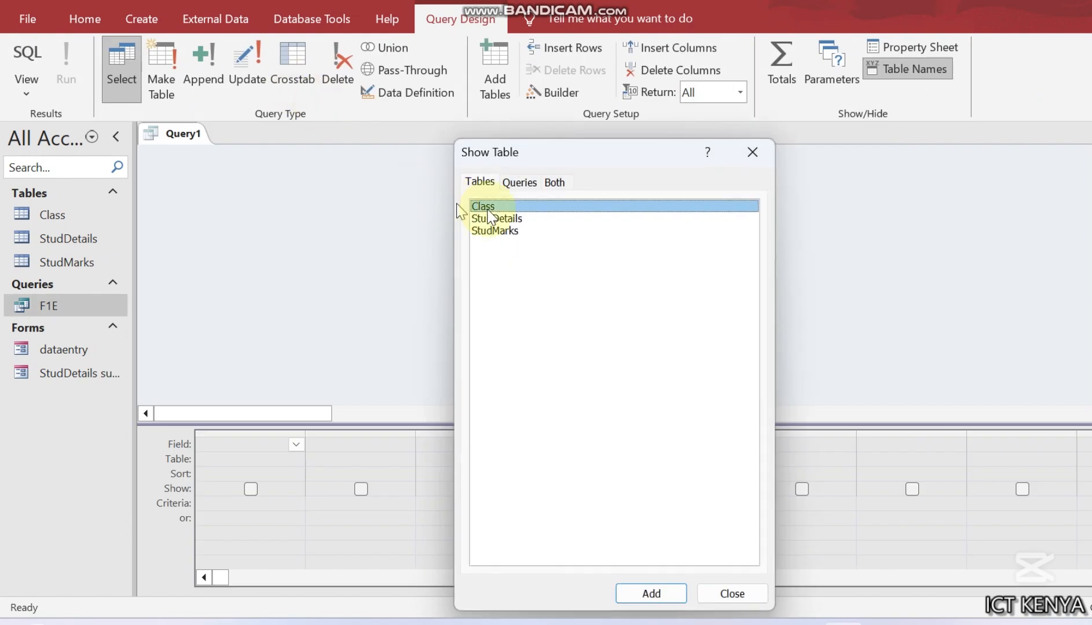
double_click(503, 206)
double_click(507, 219)
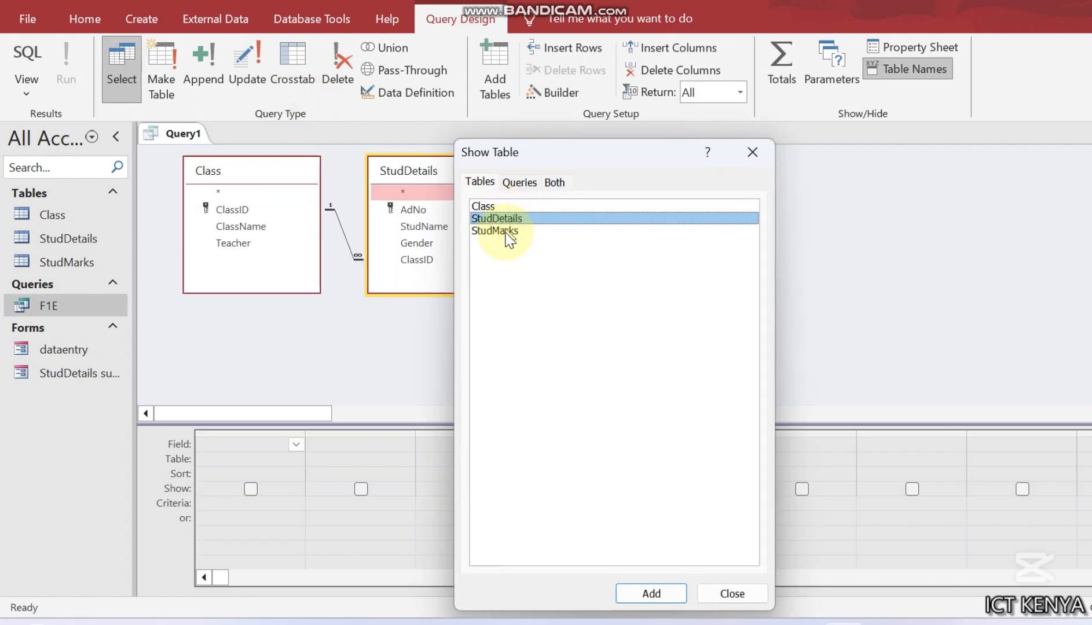
double_click(502, 231)
left_click(746, 155)
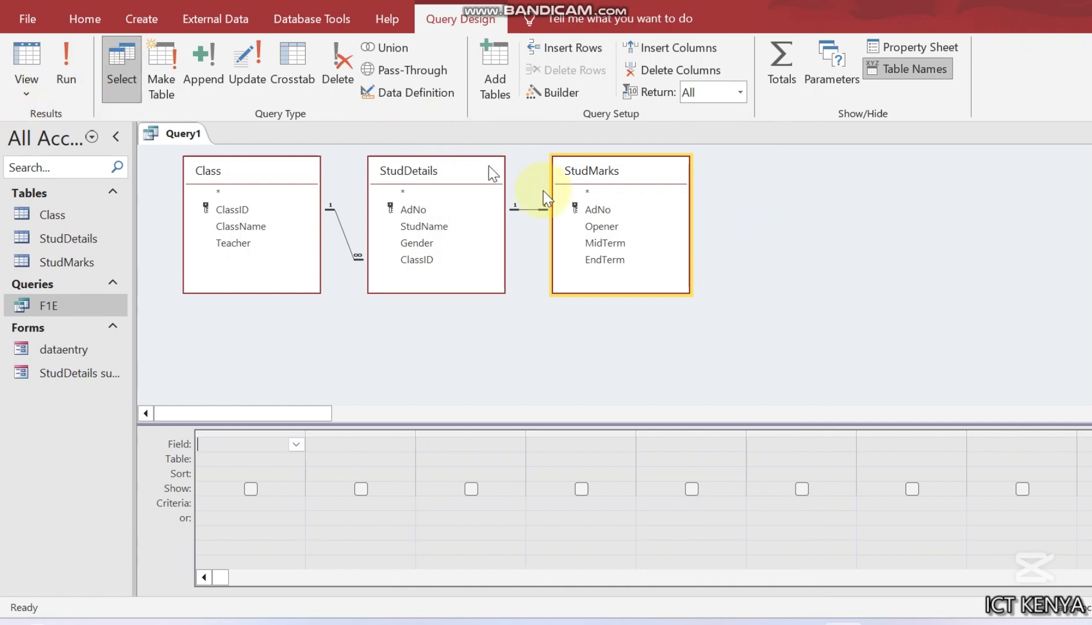
Add StudMarks AdNo, StudDetails StudName, Class ClassID, and StudMarks Opener, MidTerm and EndTerm to the query, and run it briefly before returning to Design view
double_click(599, 210)
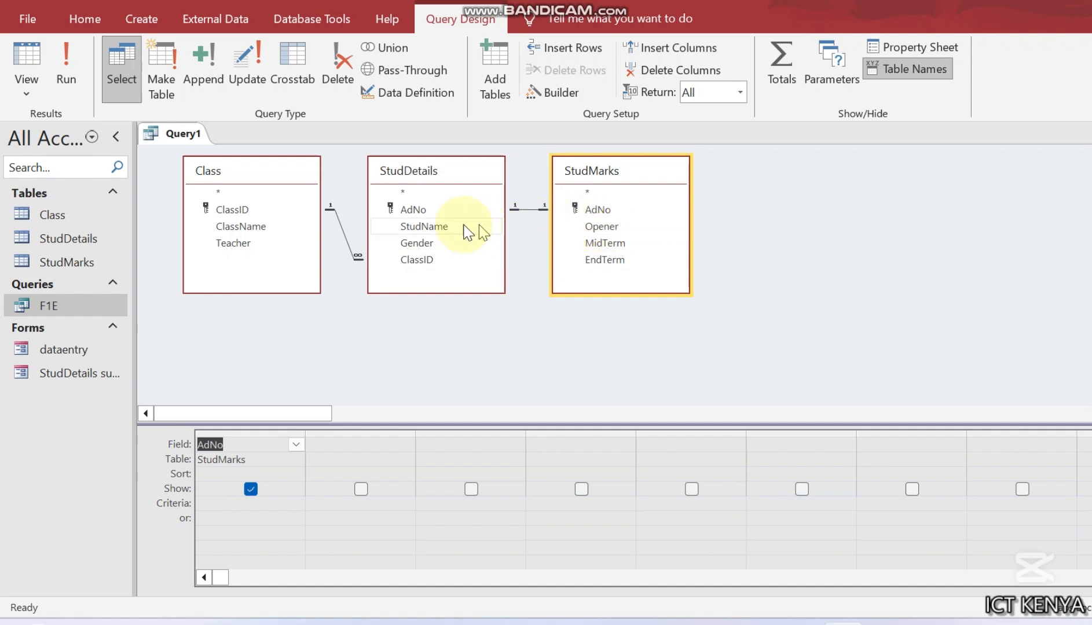
double_click(421, 227)
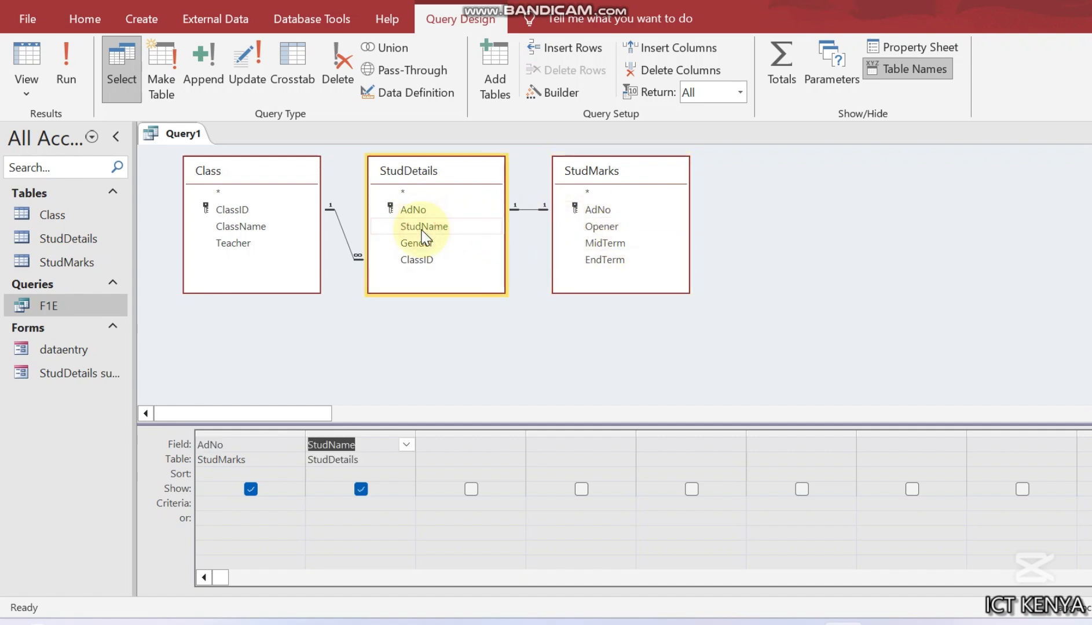
double_click(227, 215)
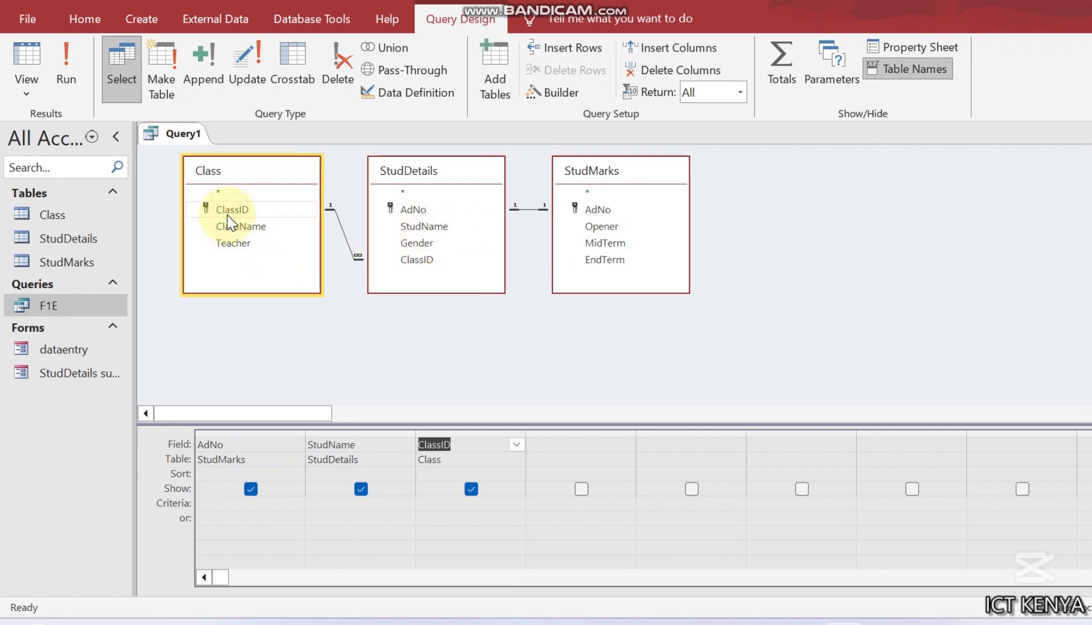
double_click(624, 228)
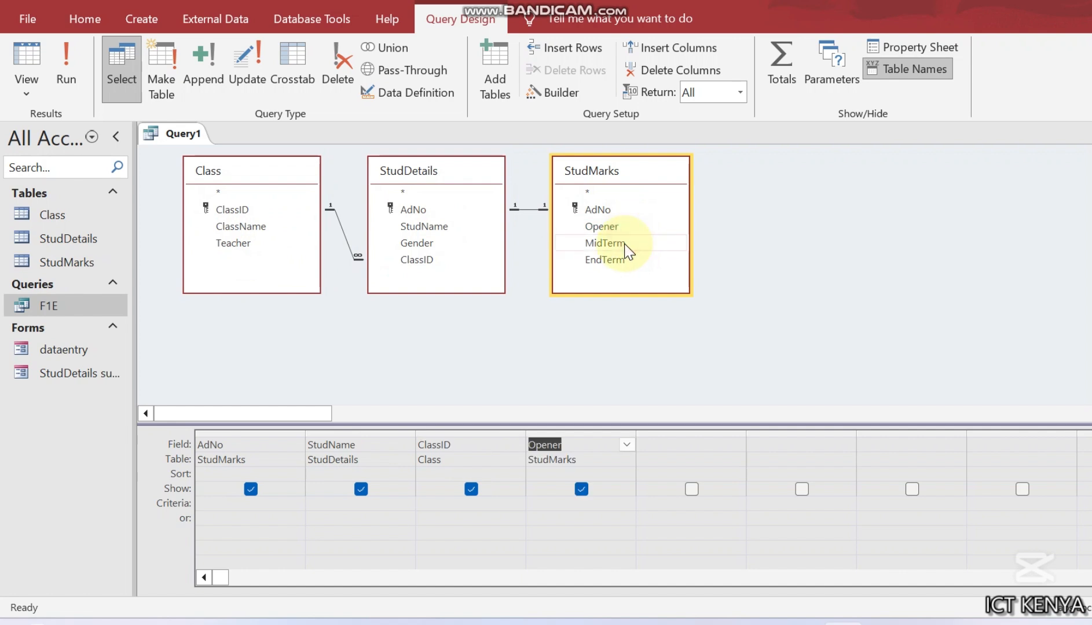
double_click(625, 244)
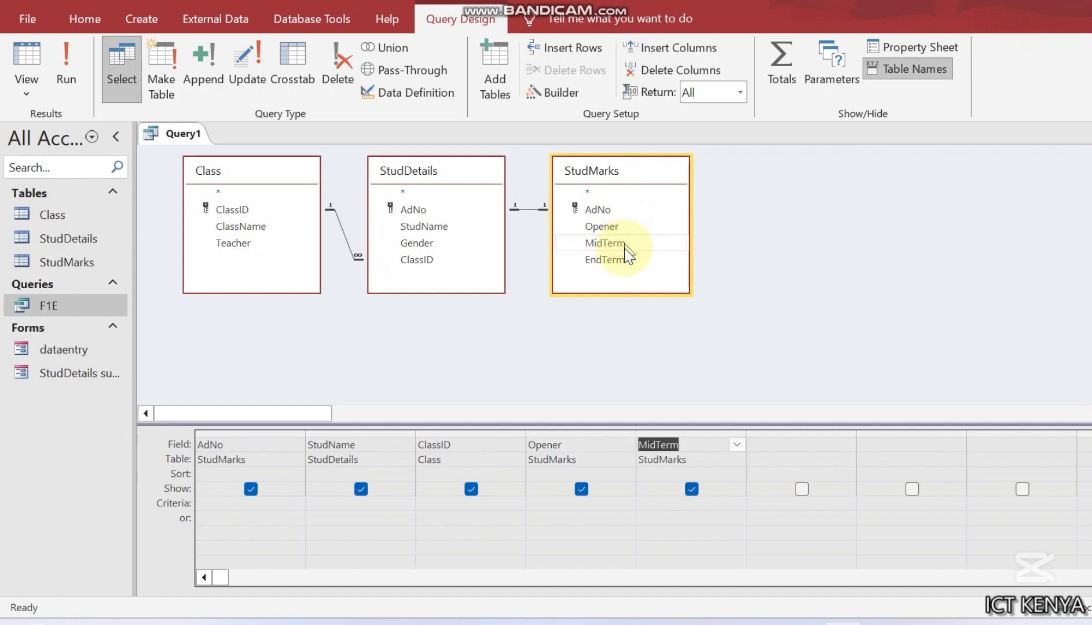
double_click(621, 262)
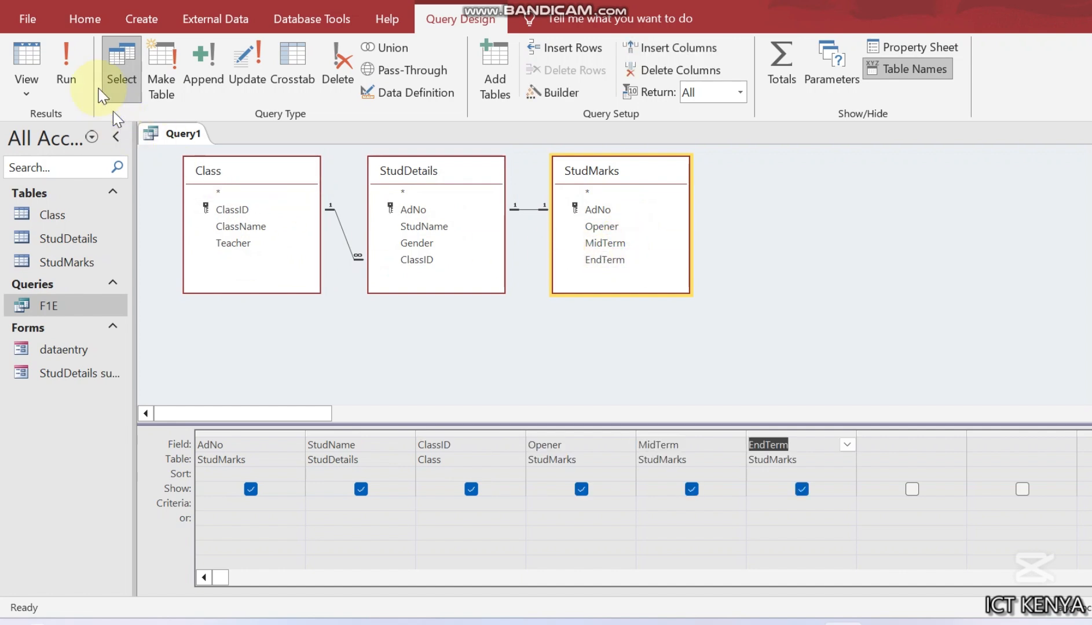
left_click(66, 65)
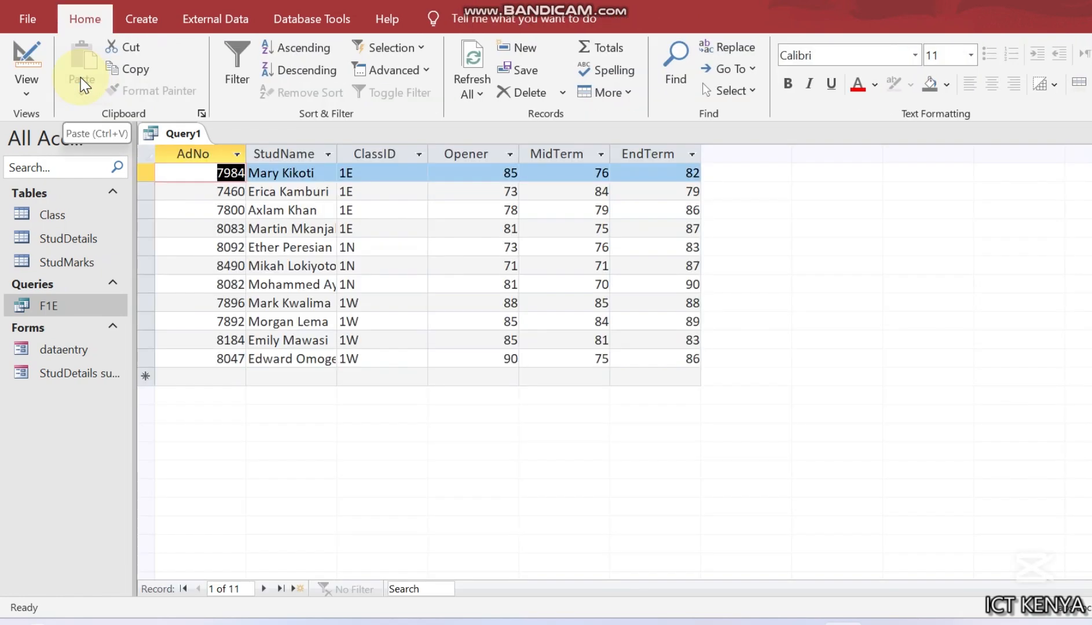
left_click(34, 59)
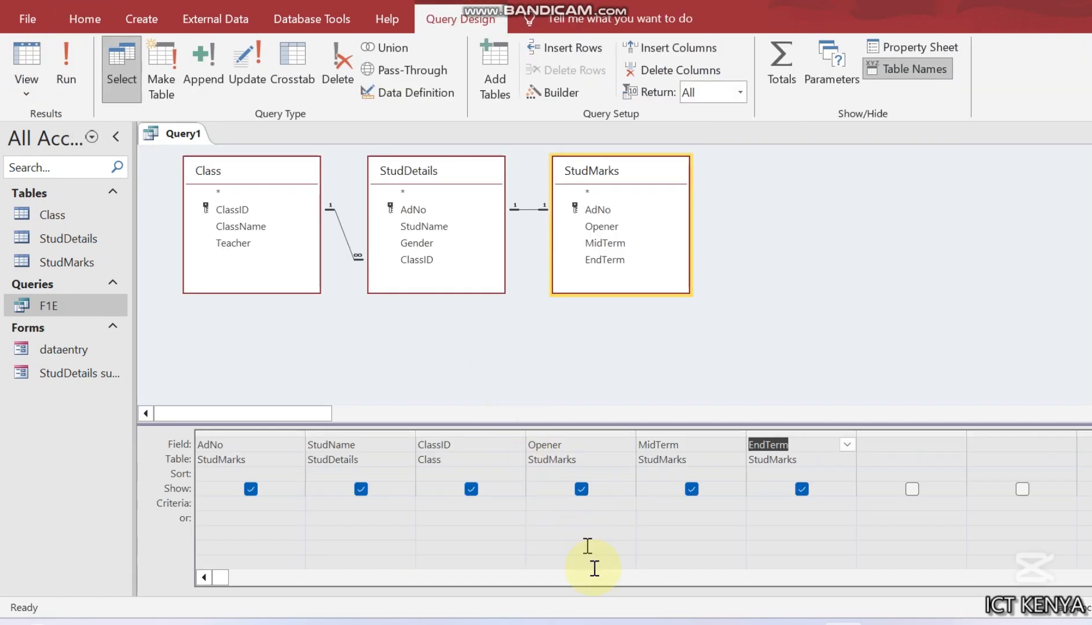
Switch to the exam PDF, underline the calculated field name meanscore in question (c)(ii), and return to Access
left_click(631, 624)
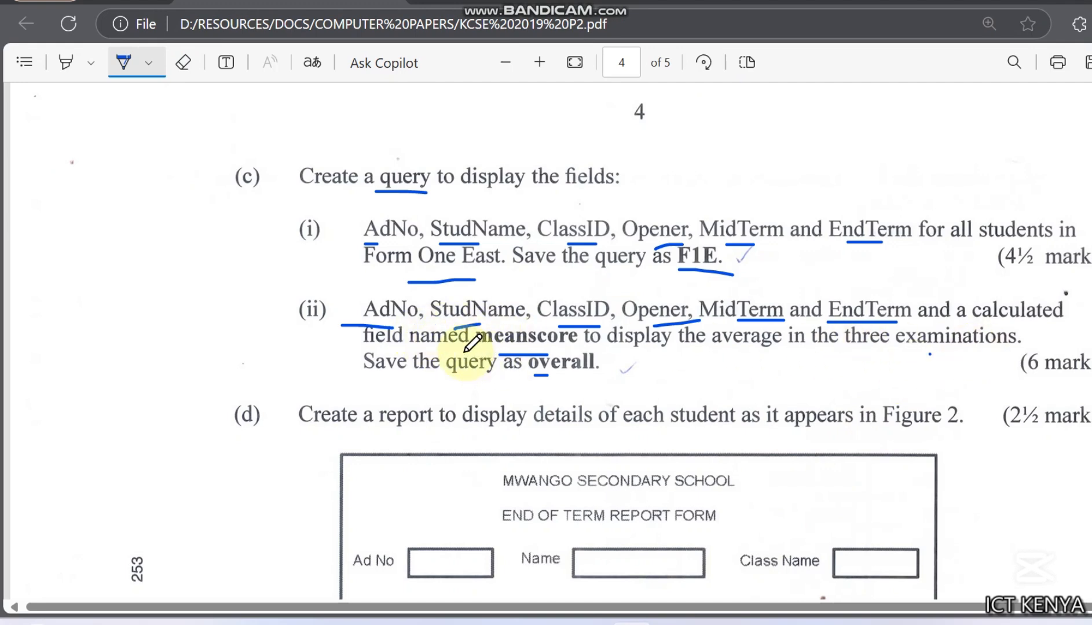
left_click_drag(464, 351, 545, 350)
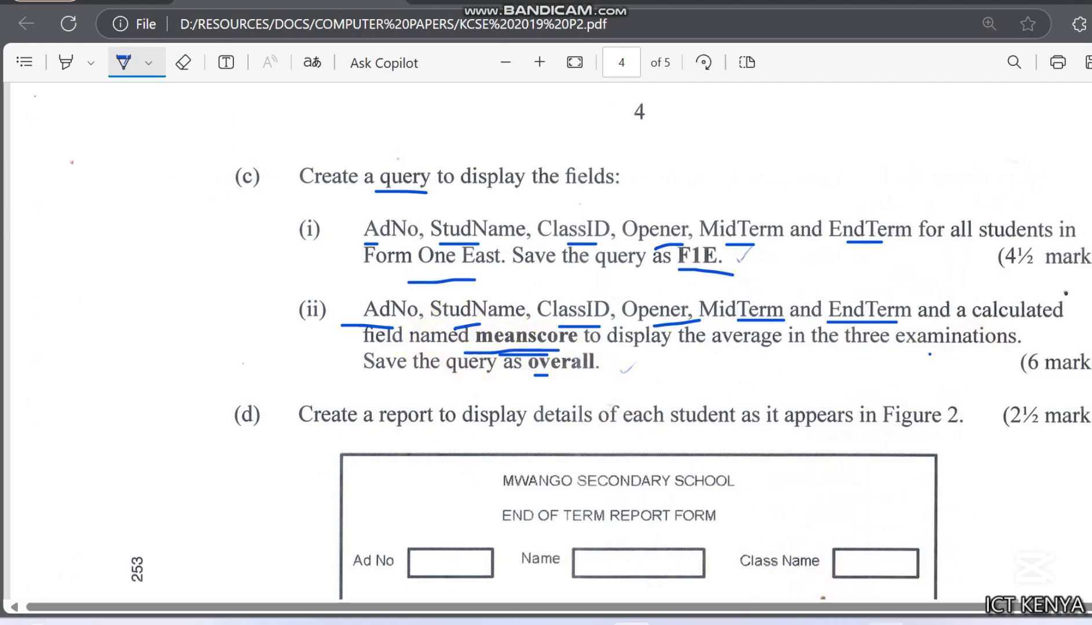
left_click(843, 624)
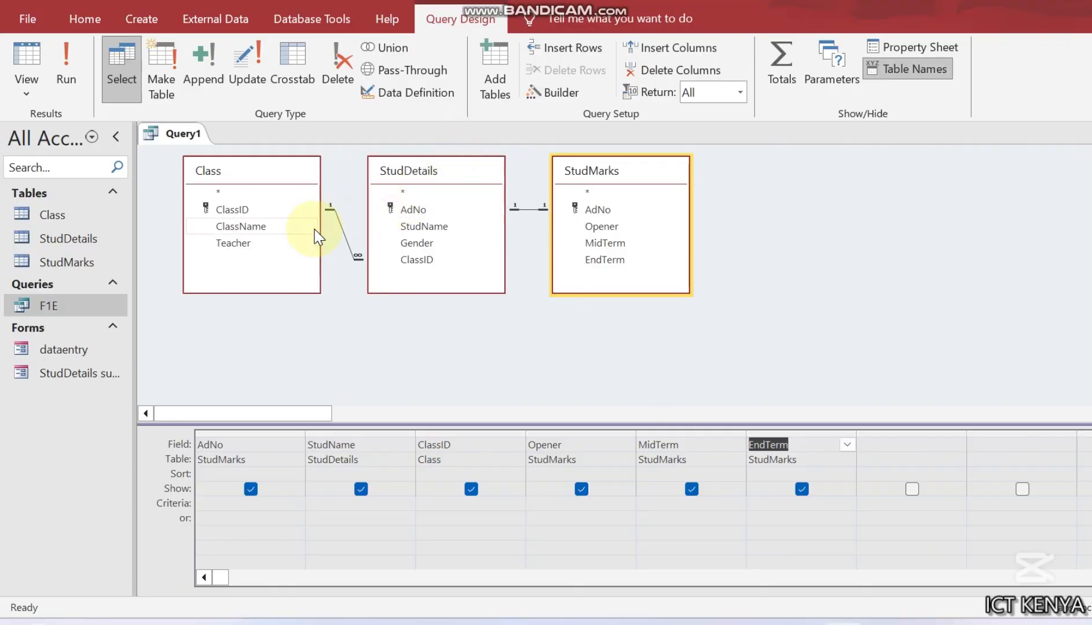
Save the new query as overall
key("ctrl+s")
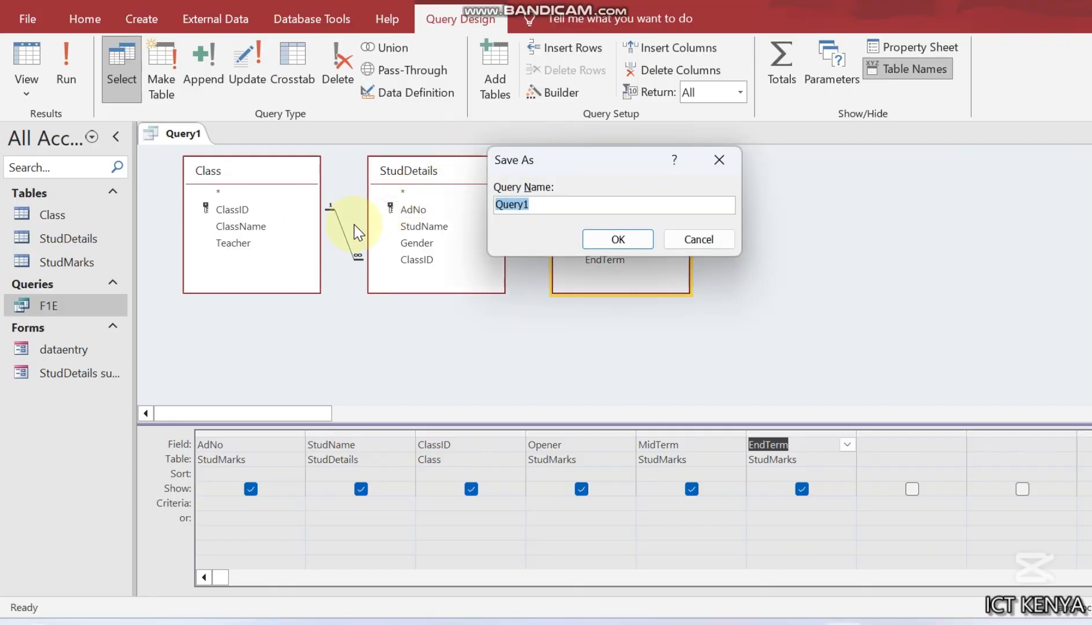
type("overall")
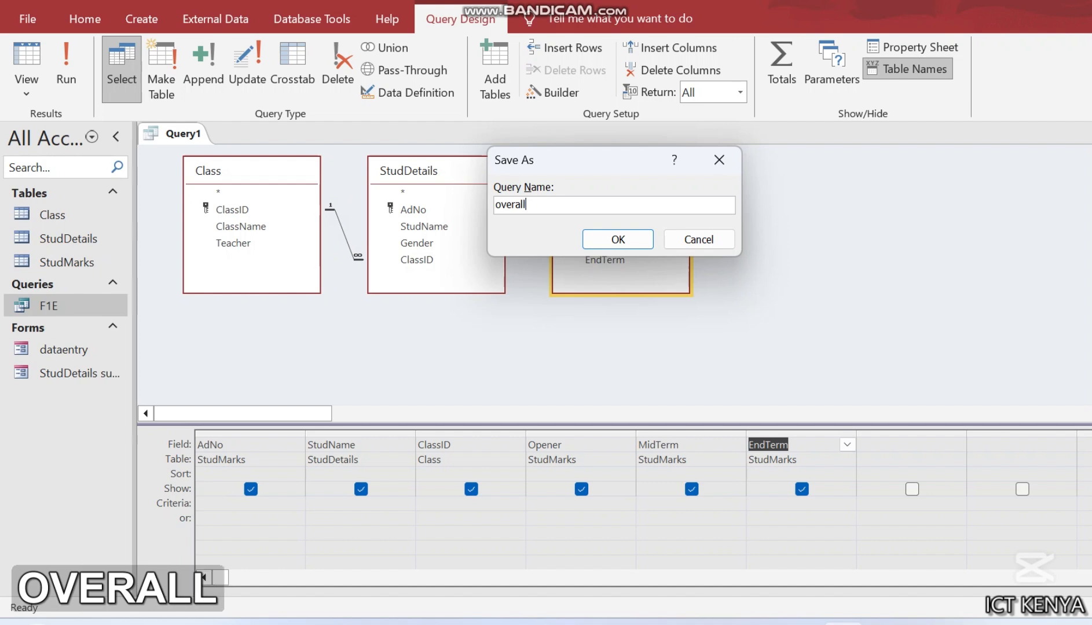
left_click(619, 239)
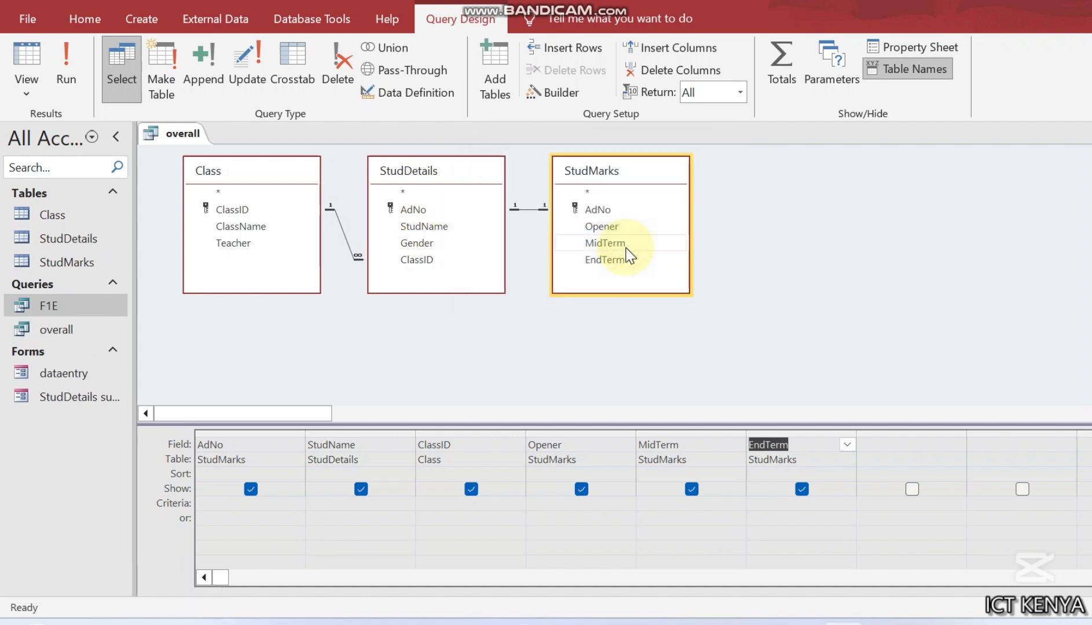
Open the Expression Builder for the first empty query column, check the field name in the exam PDF, and begin the expression with meanscore:
left_click(878, 443)
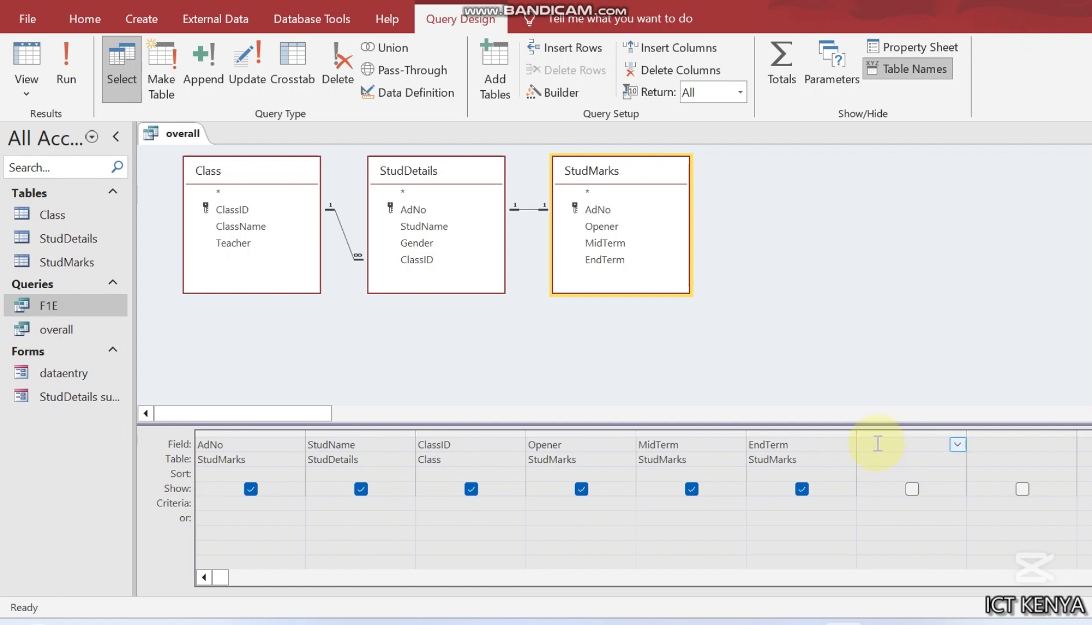
right_click(877, 443)
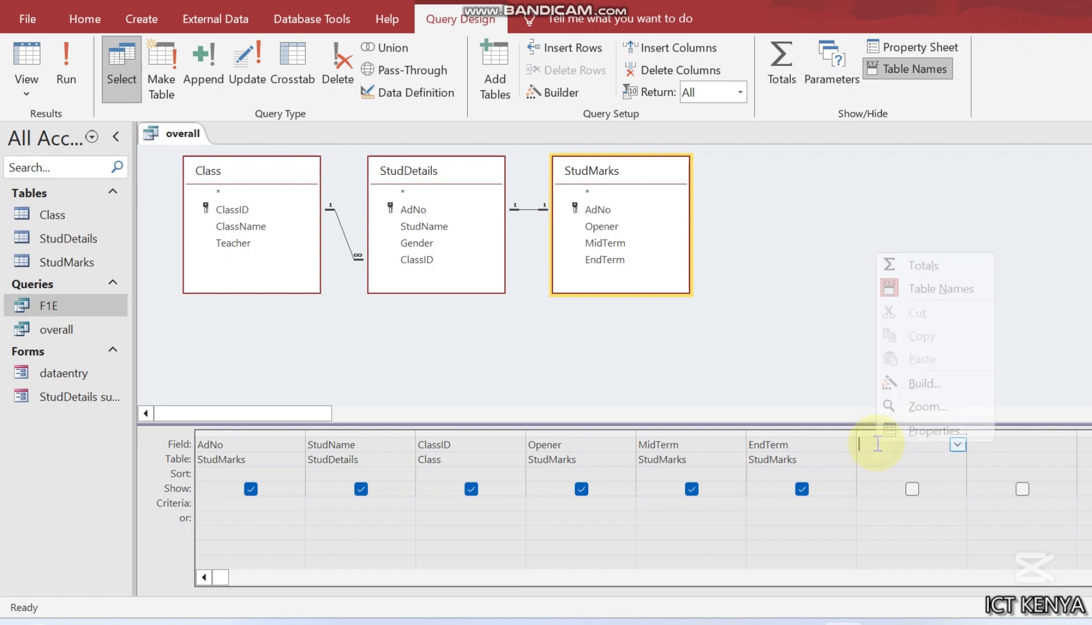
left_click(900, 384)
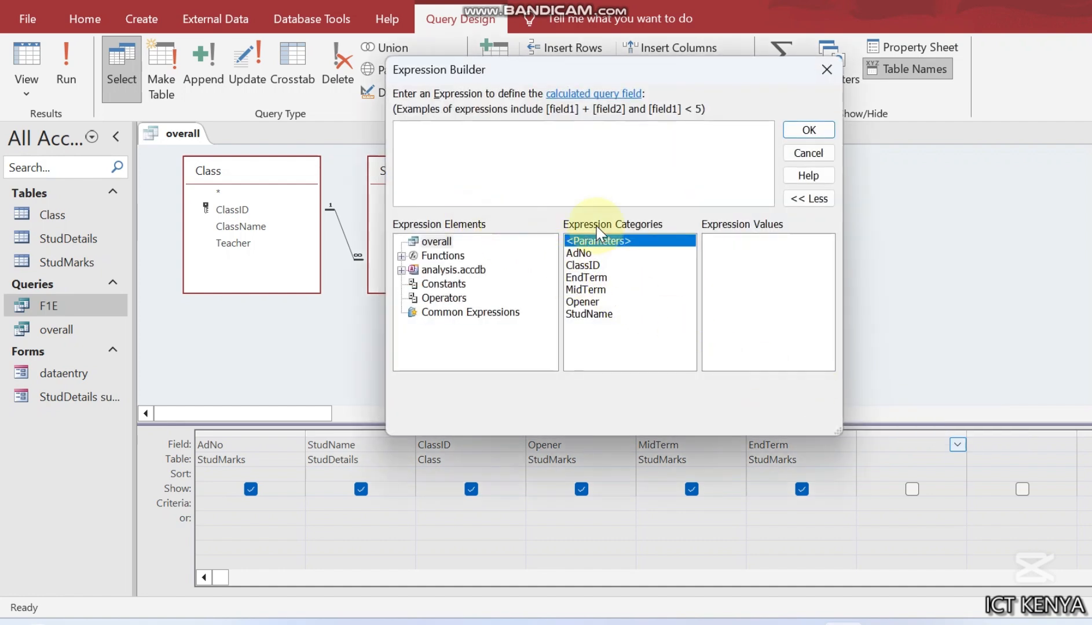
left_click(640, 624)
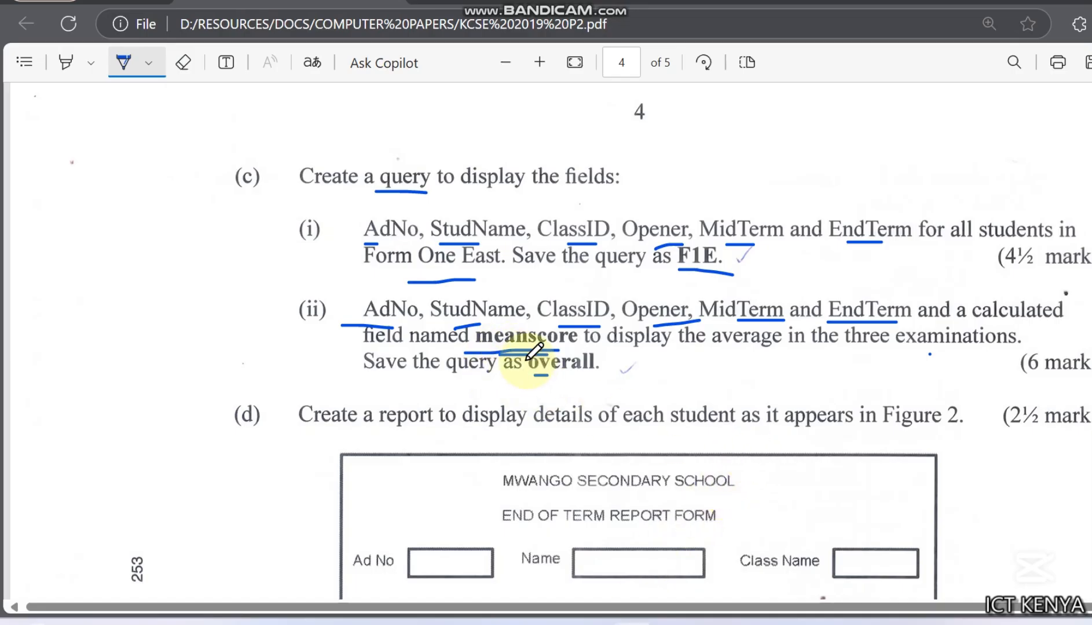
key("alt+Tab")
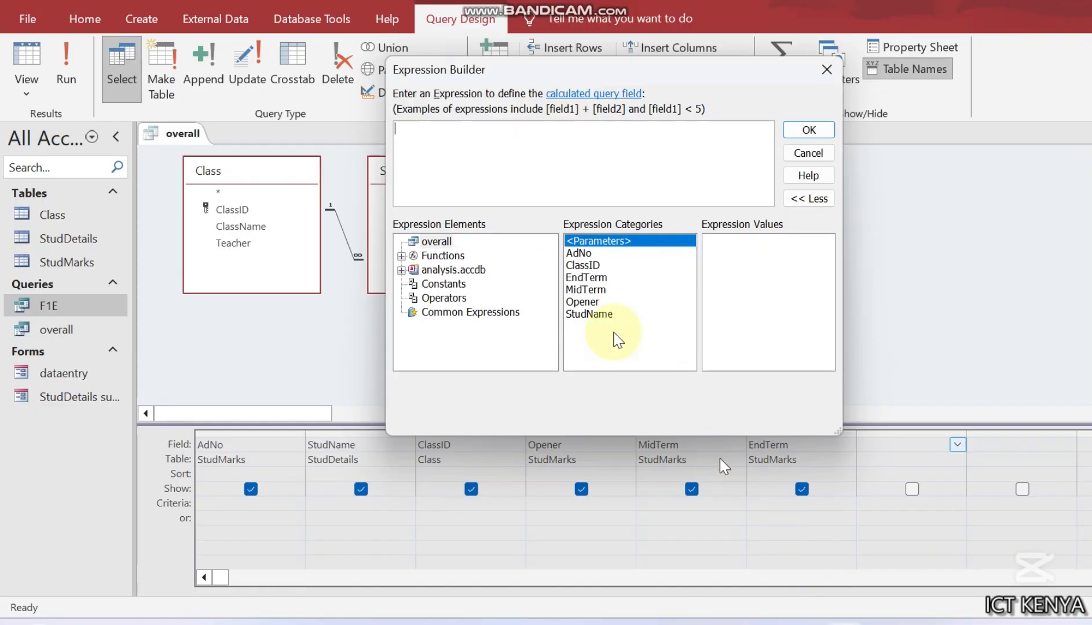
type("means")
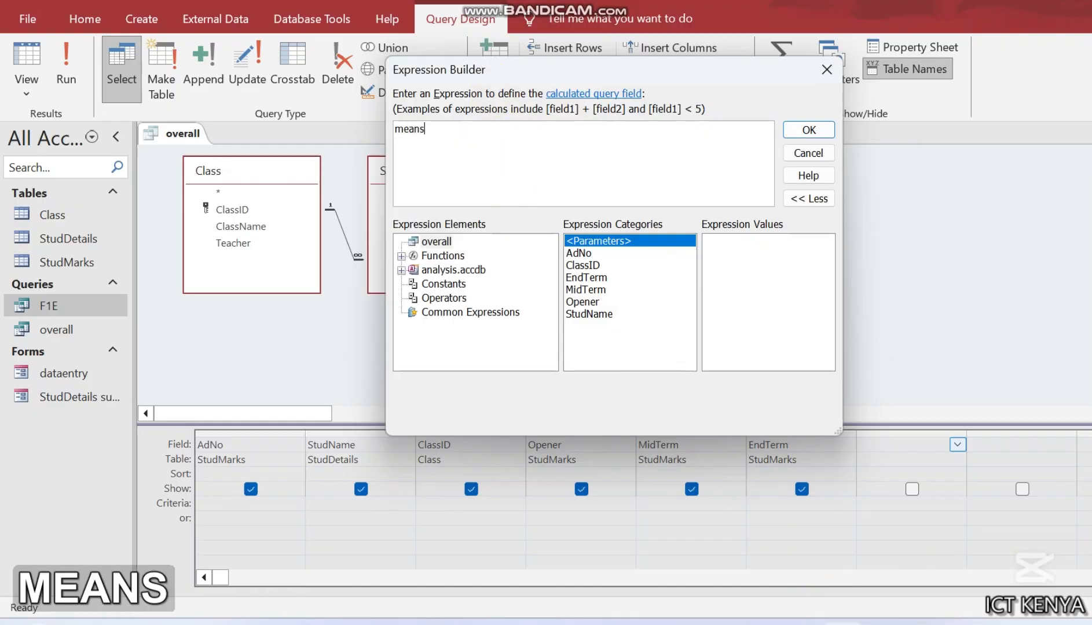
type("core:")
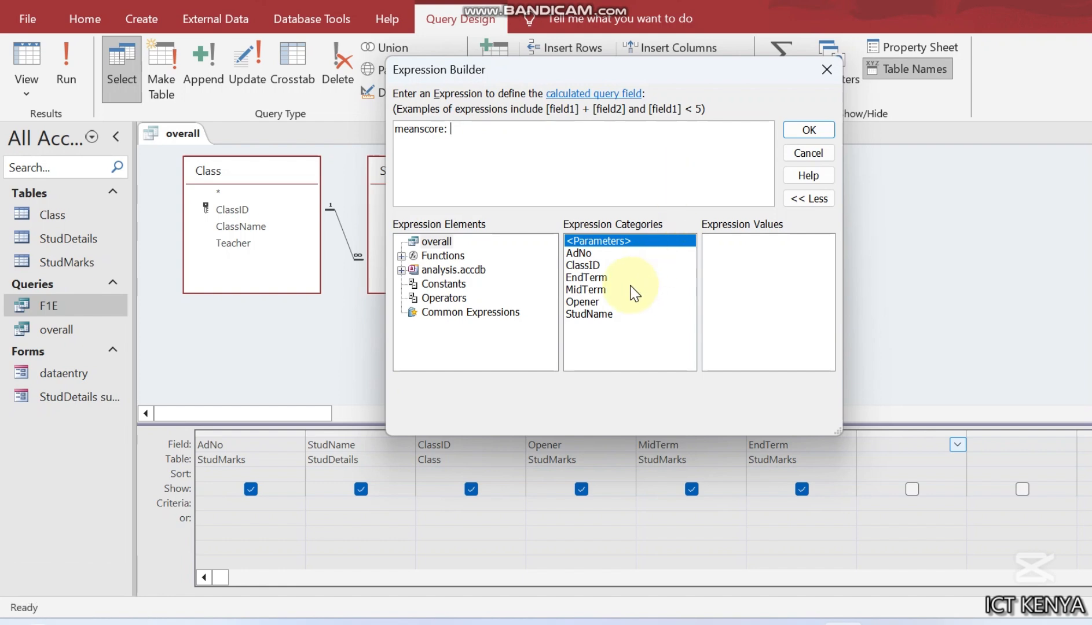
type(" (")
key("BackSpace")
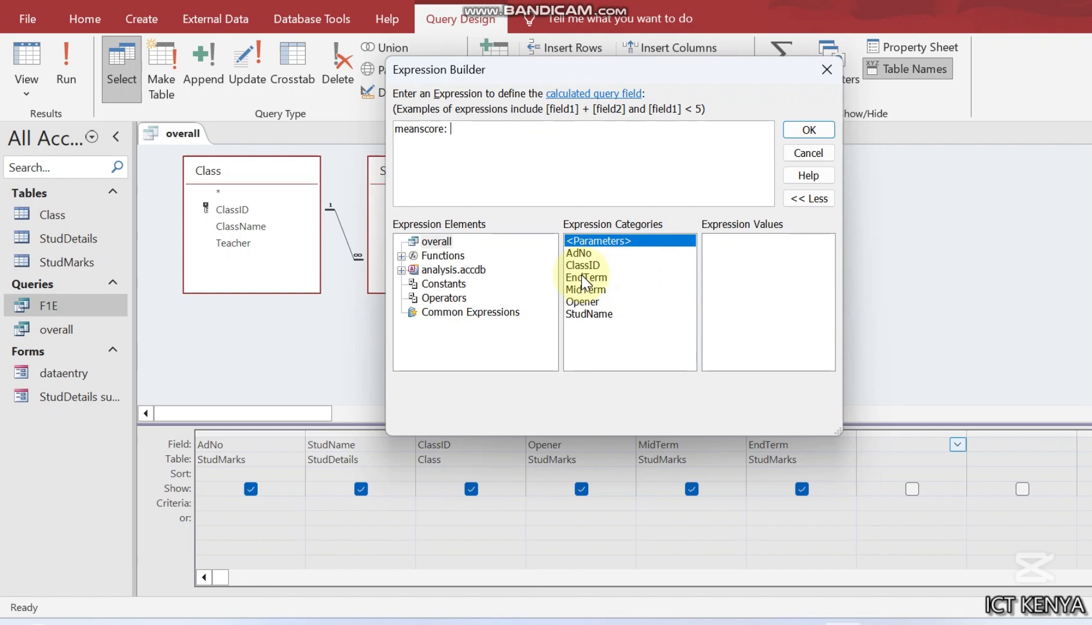
Insert the sum [Opener] + [MidTerm] + [EndTerm] into the meanscore expression
double_click(586, 302)
type("+")
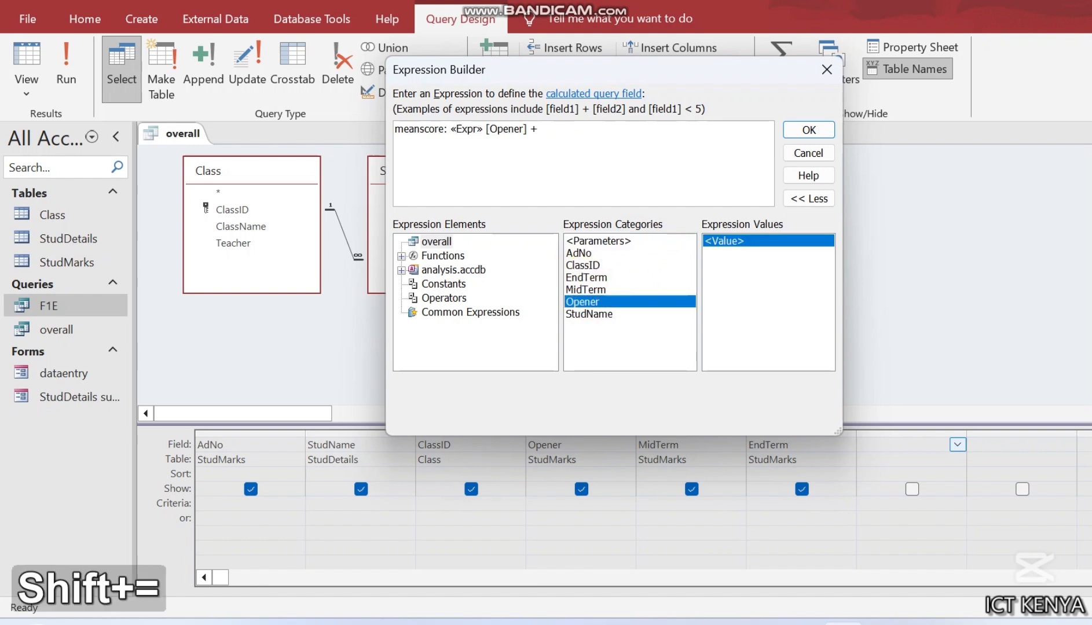
double_click(599, 290)
type("+")
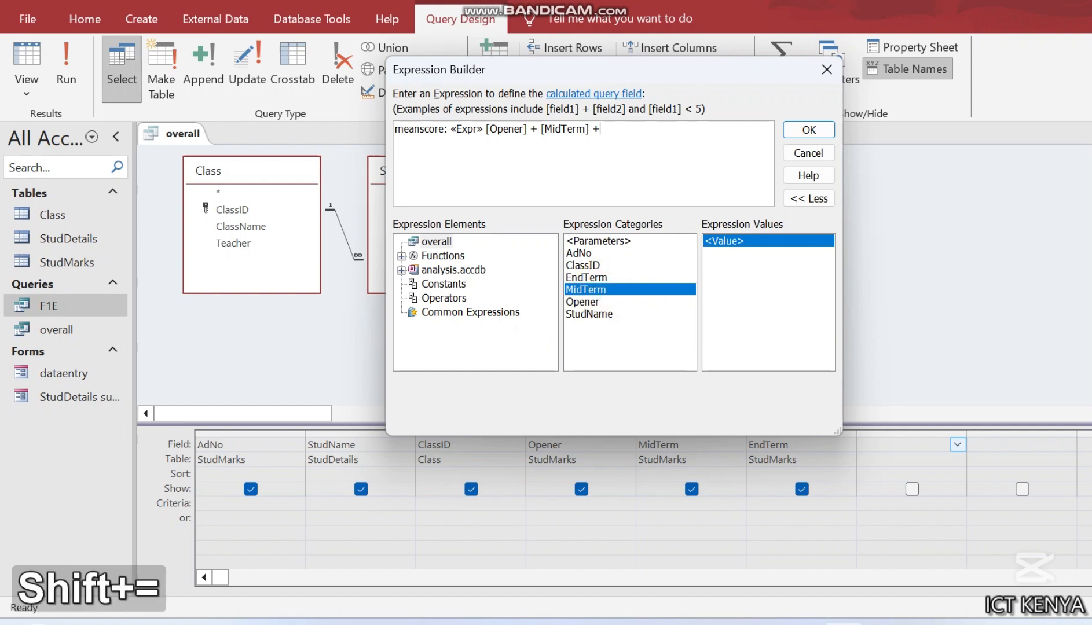
double_click(615, 278)
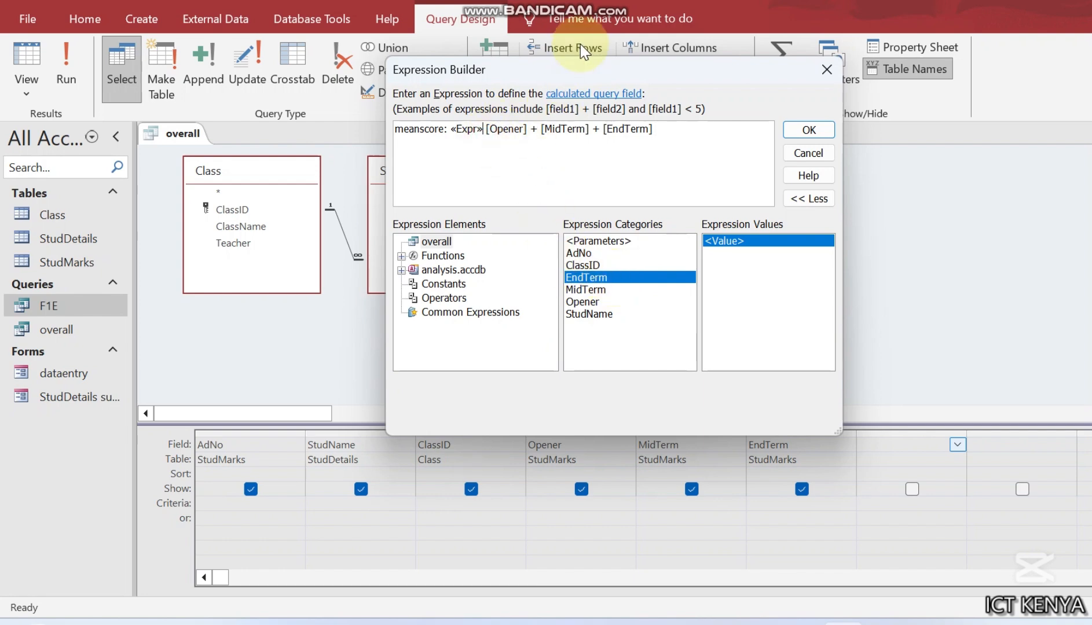
Remove the «Expr» placeholder in front of [Opener] from the meanscore expression
key("Right")
key("BackSpace")
key("BackSpace")
key("BackSpace")
key("BackSpace")
key("BackSpace")
key("BackSpace")
key("BackSpace")
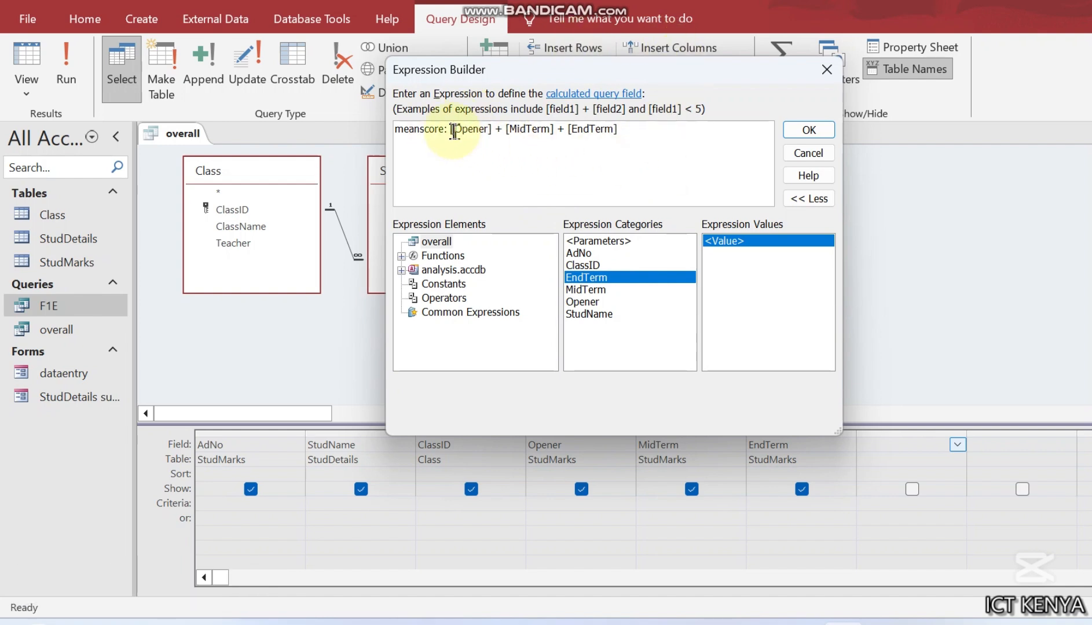
Enclose the sum of the three exam fields in parentheses and divide it by 3
type("(")
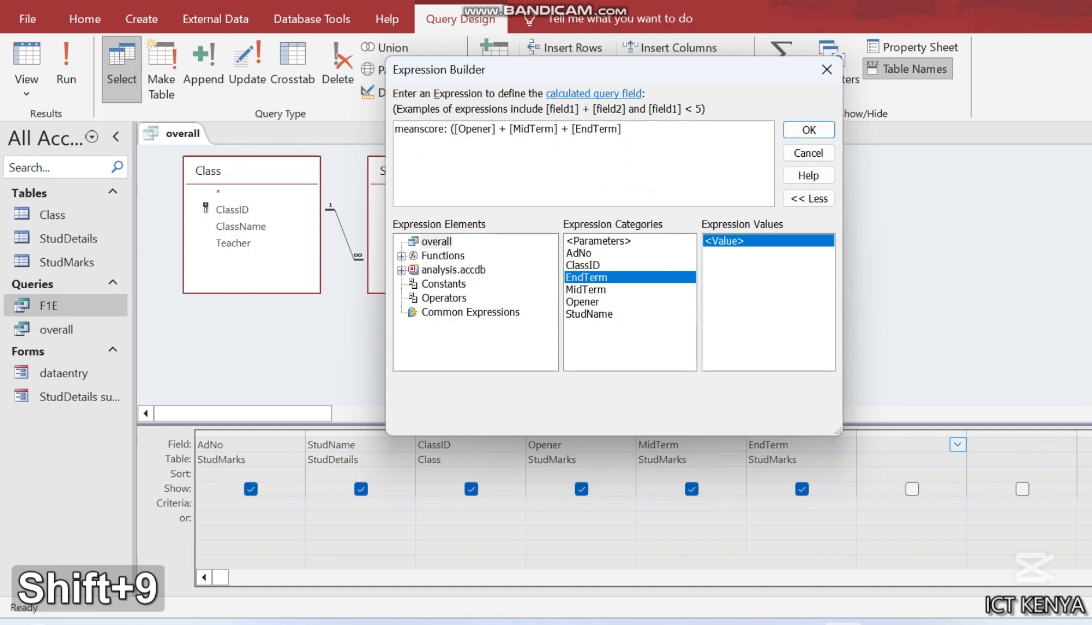
key("Right")
key("Right")
key("Right")
key("Right")
key("Right")
key("Right")
key("Right")
key("Right")
key("Right")
key("Right")
key("Right")
key("Right")
key("Right")
key("Right")
key("Right")
key("Right")
key("Right")
key("Right")
key("Right")
key("Right")
key("Right")
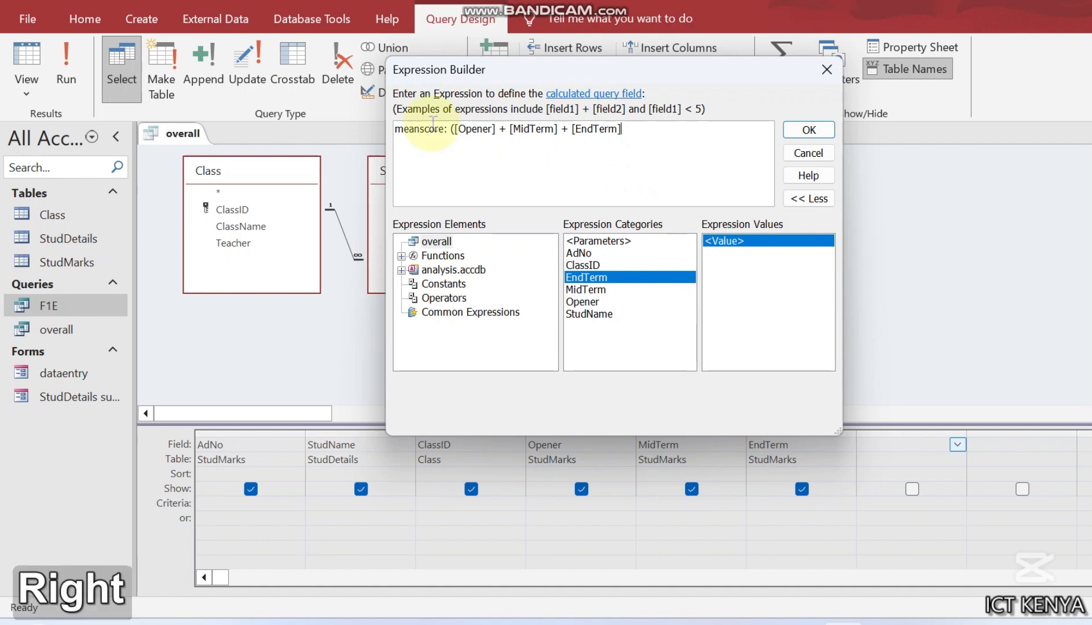
type(")")
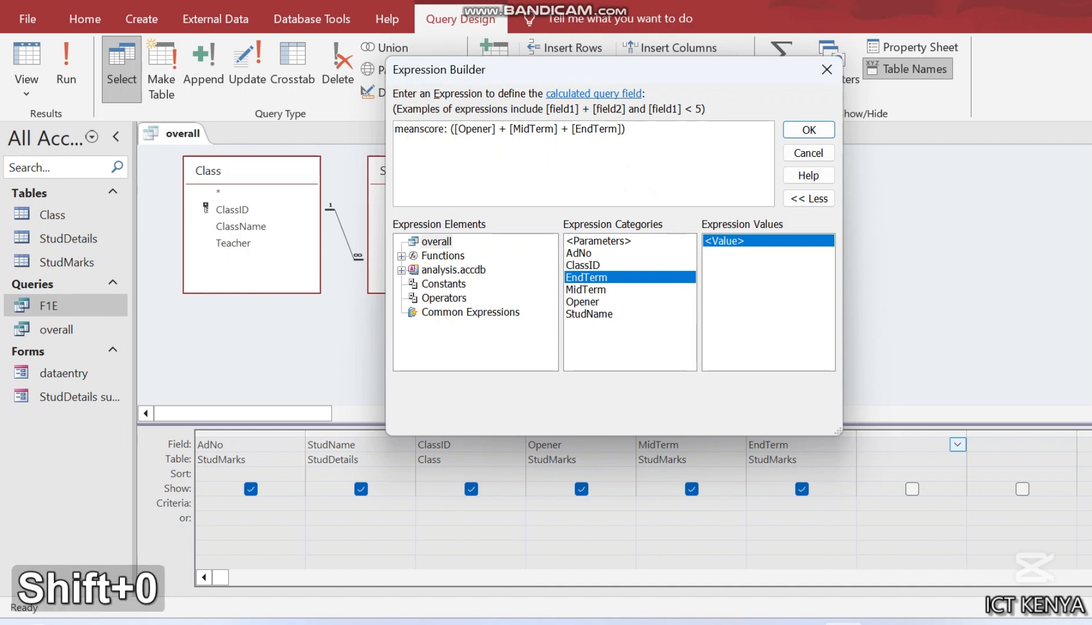
type("/3")
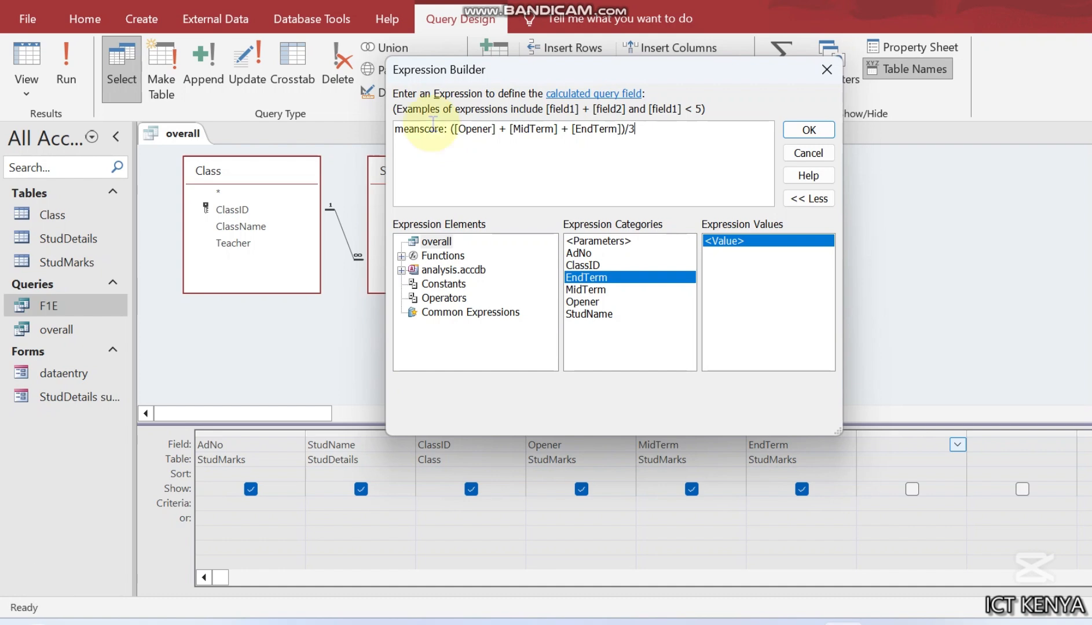
key("Left")
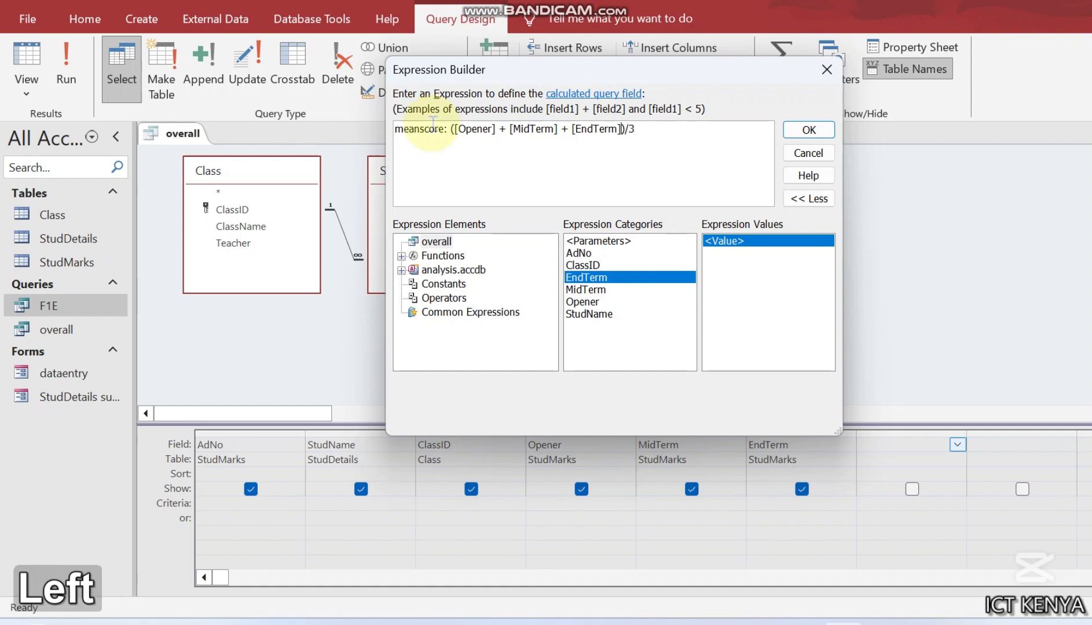
key("Right")
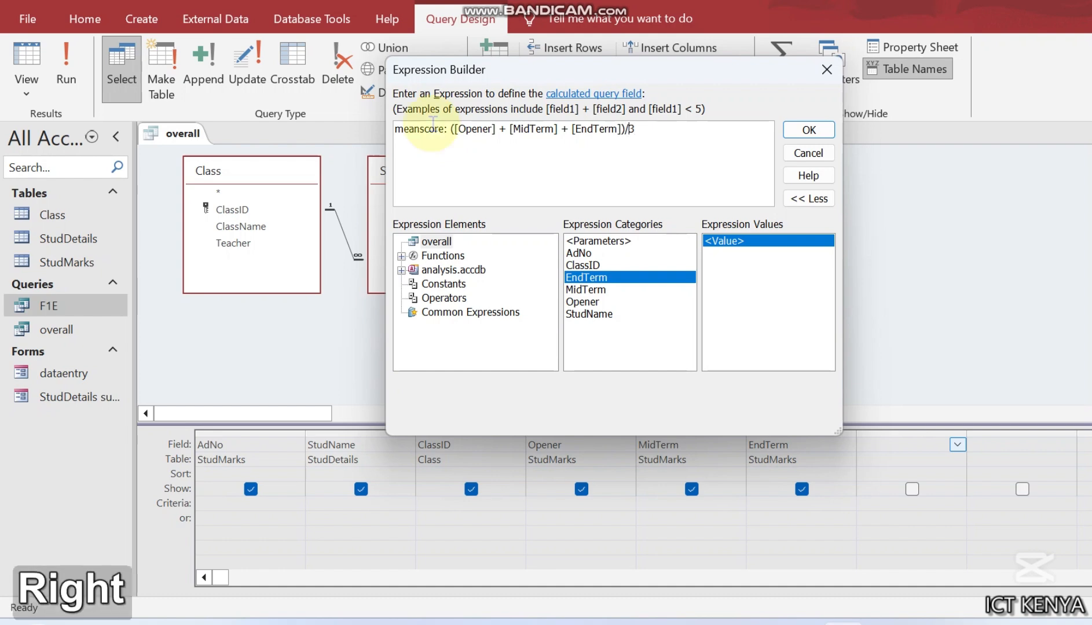
Accept the meanscore expression, run the overall query, and widen the meanscore column to fit its values
left_click(810, 133)
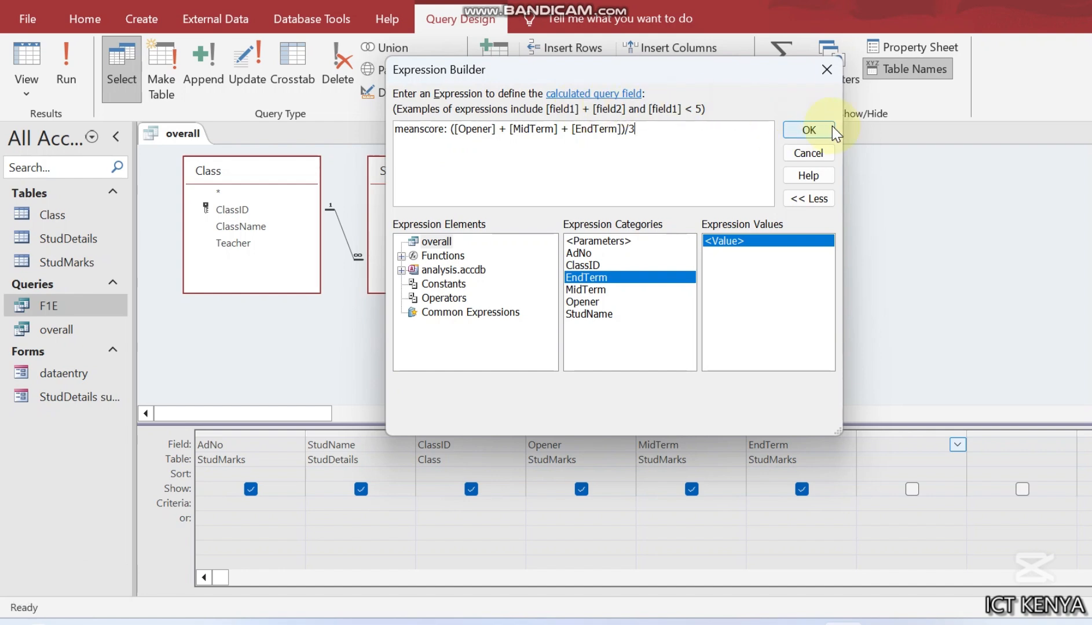
left_click(833, 130)
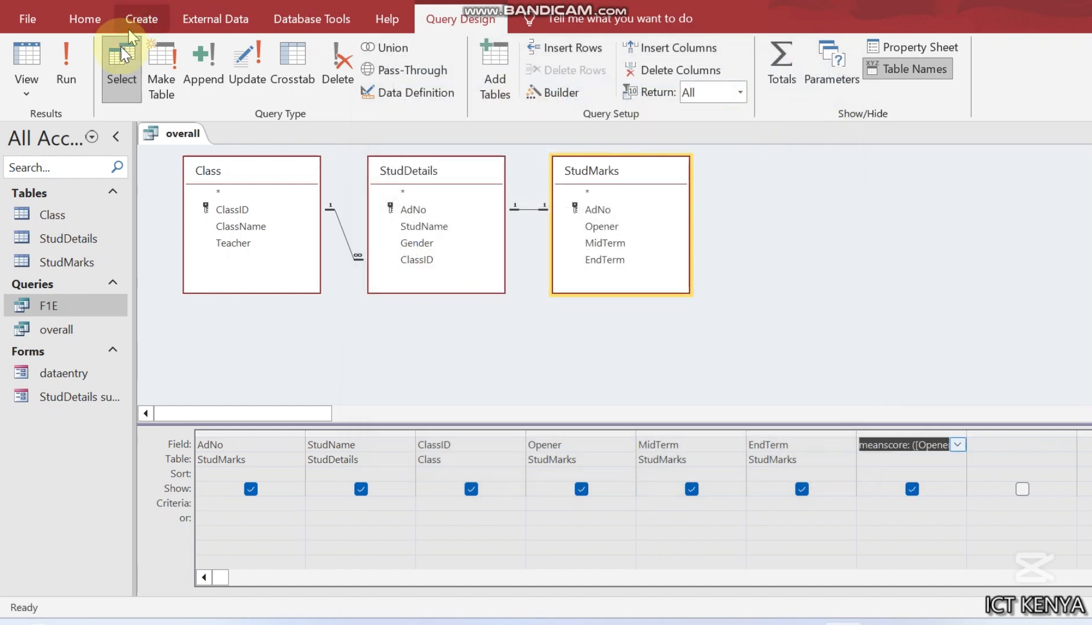
left_click(66, 58)
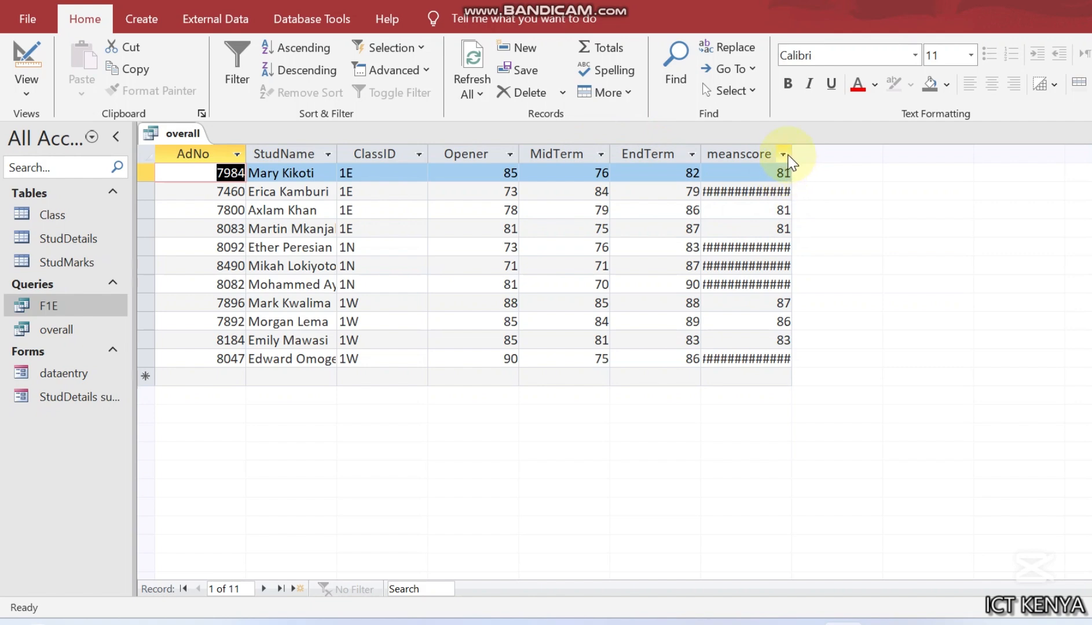
double_click(795, 159)
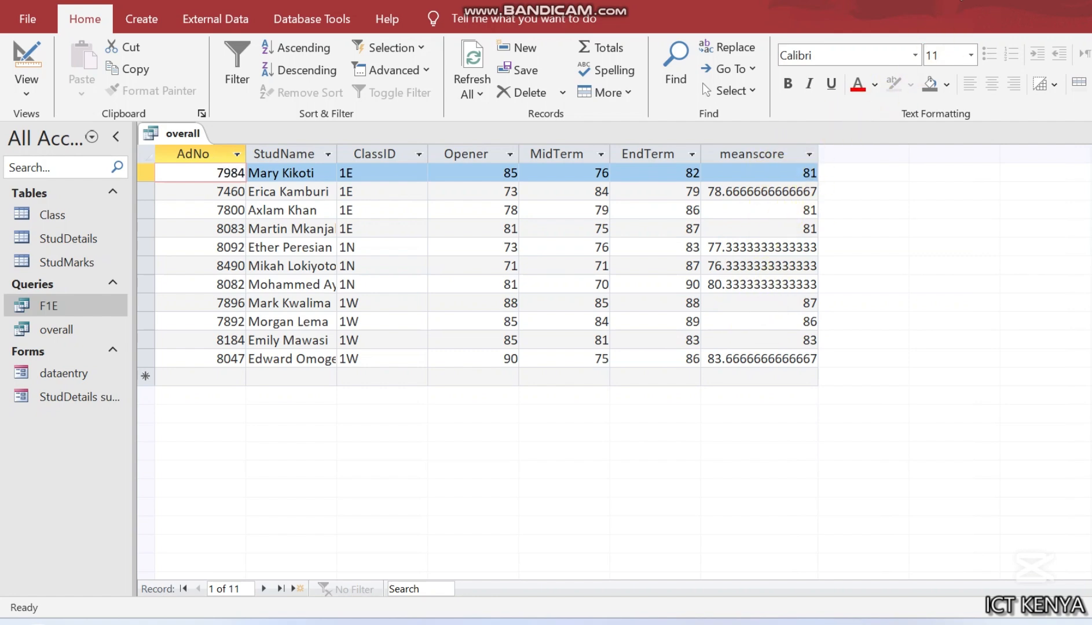
Close the overall query and save its design changes
right_click(187, 135)
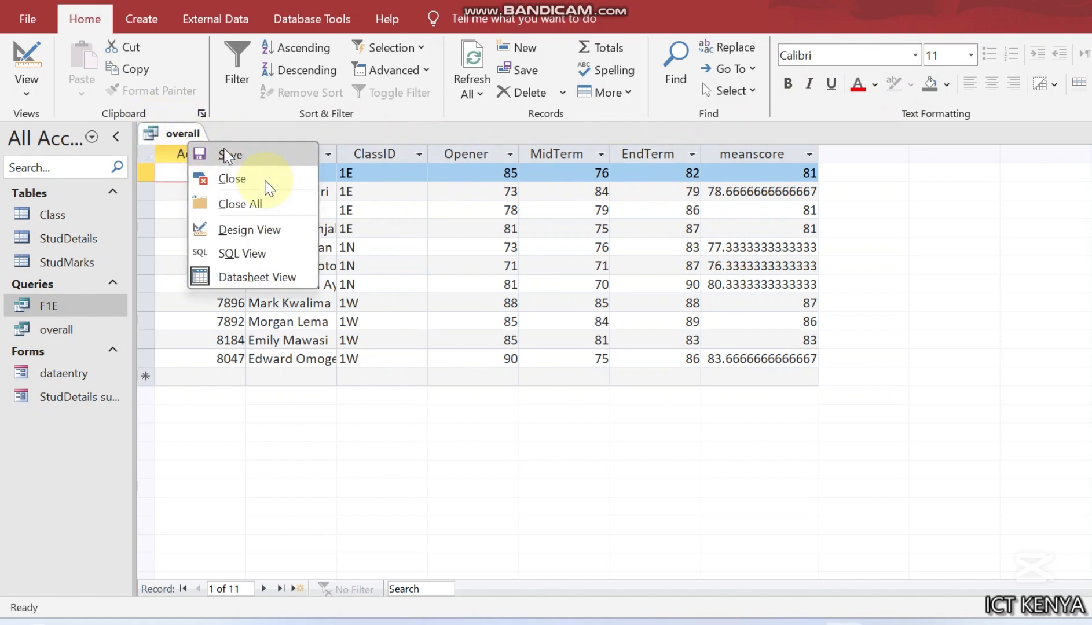
left_click(232, 179)
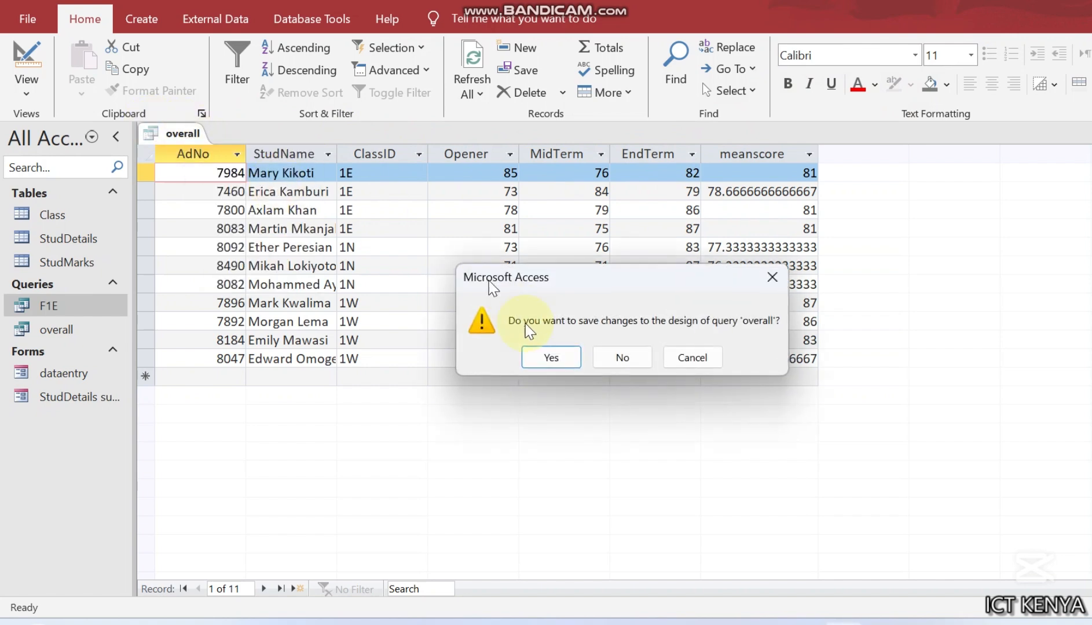
left_click(539, 355)
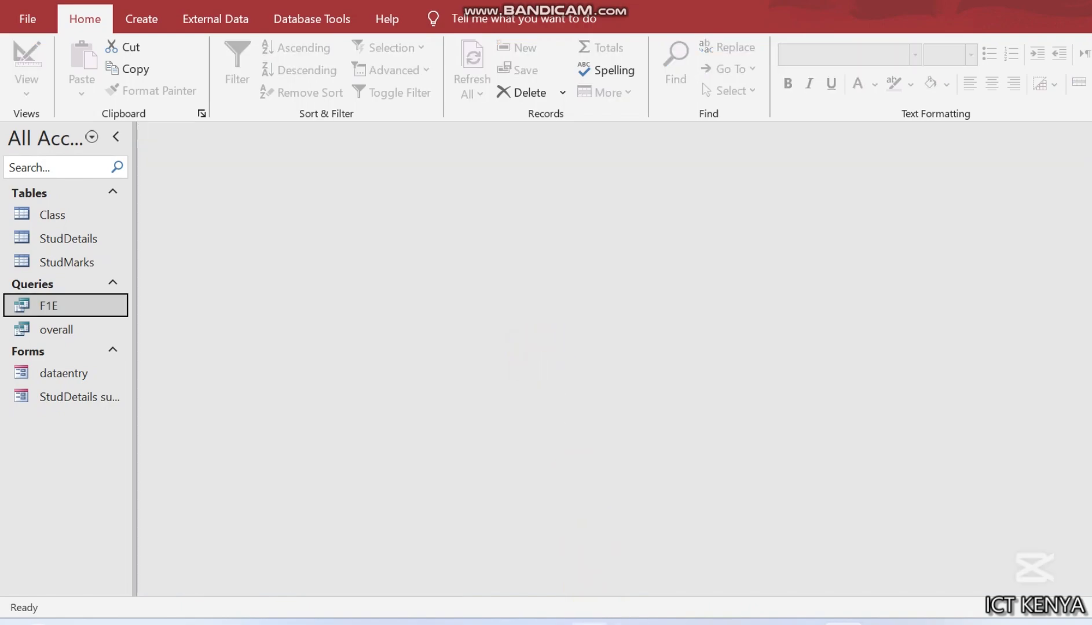
Switch to the exam PDF, underline the instruction of question (d), and examine the report layout in Figure 2
left_click(633, 624)
scroll(563, 353, "down", 3)
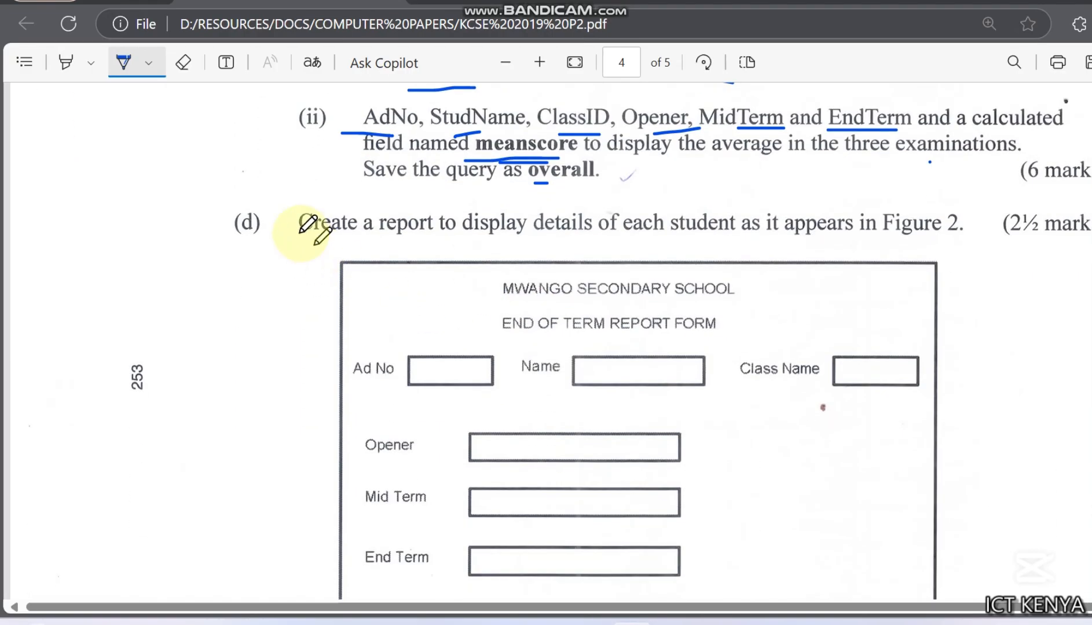
left_click_drag(301, 233, 981, 236)
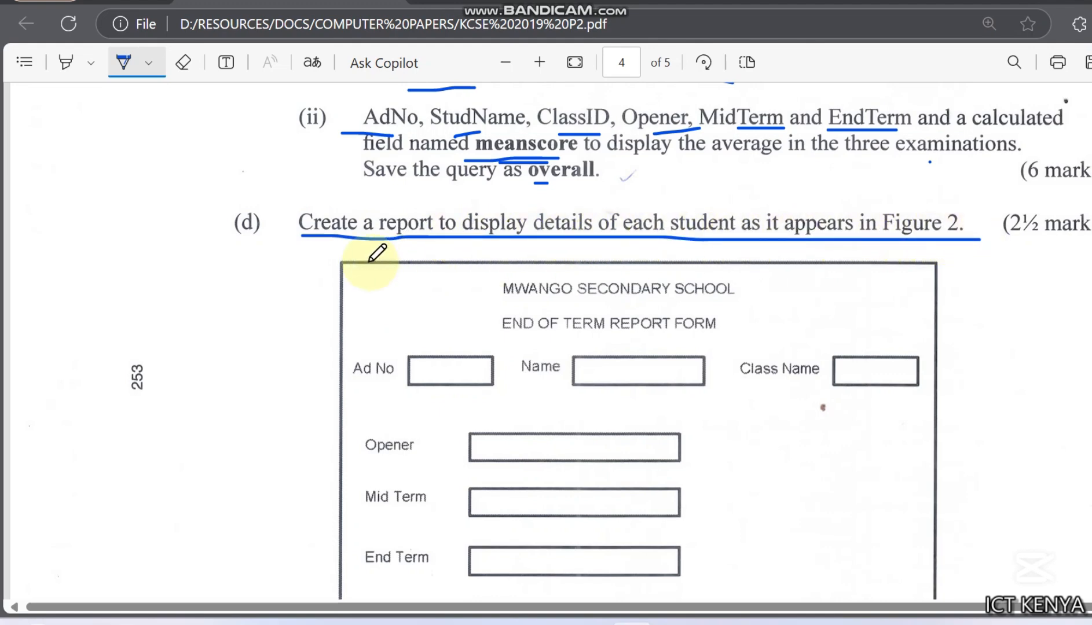
scroll(370, 262, "down", 2)
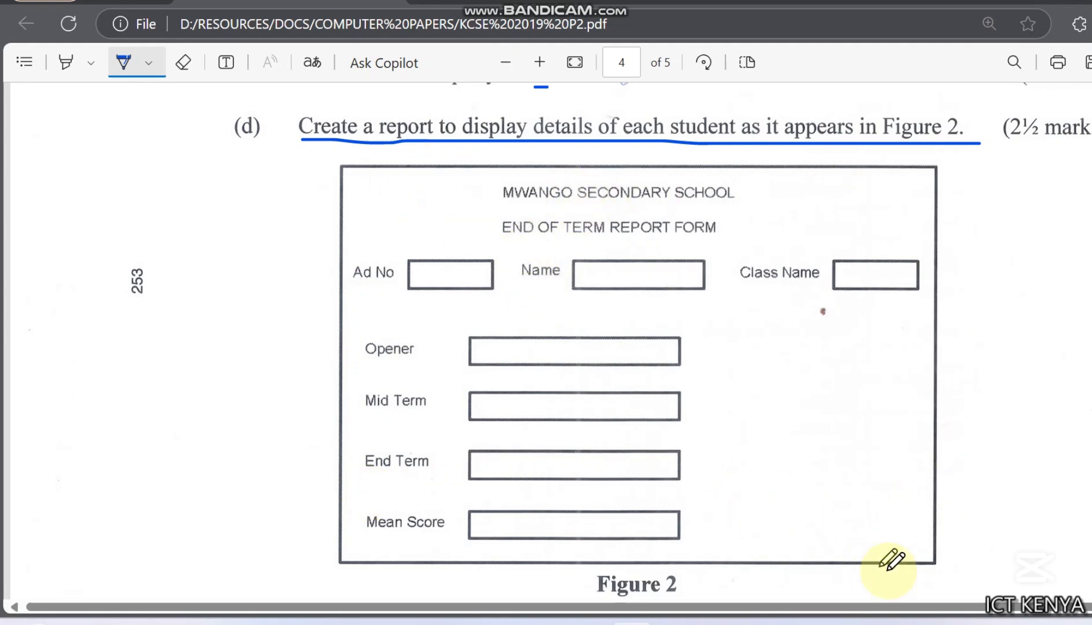
Switch back to Access and create a blank report in Design view
left_click(844, 624)
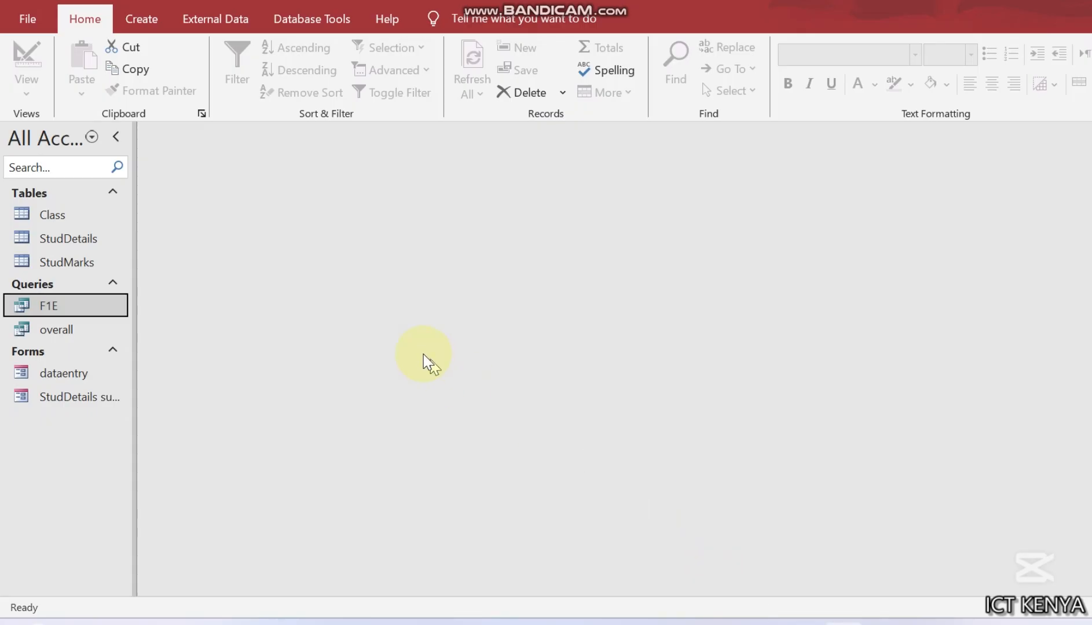
left_click(142, 20)
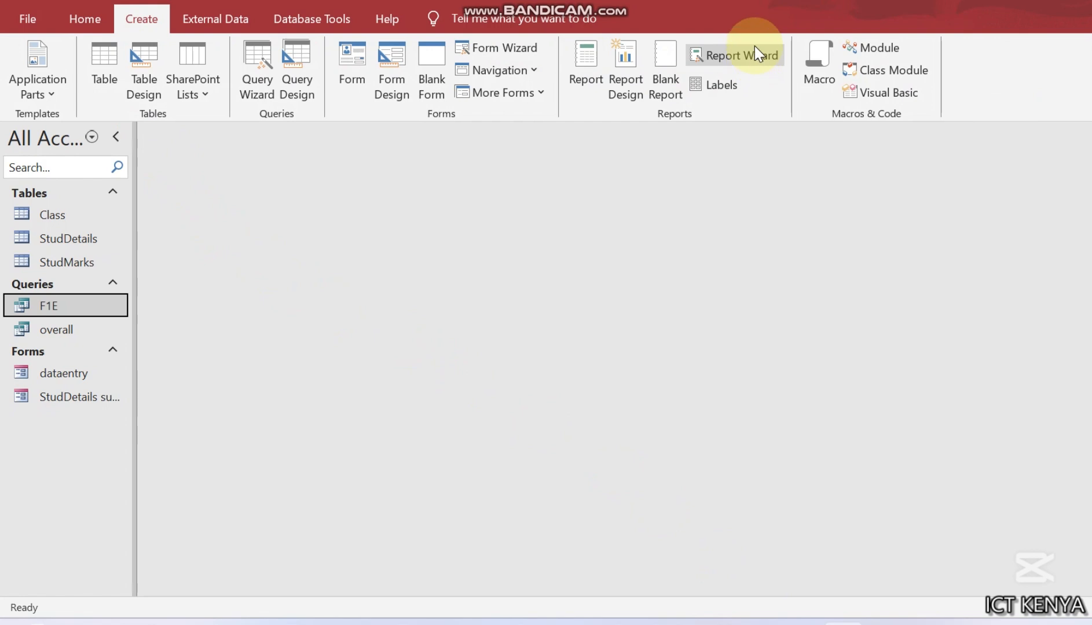
left_click(629, 67)
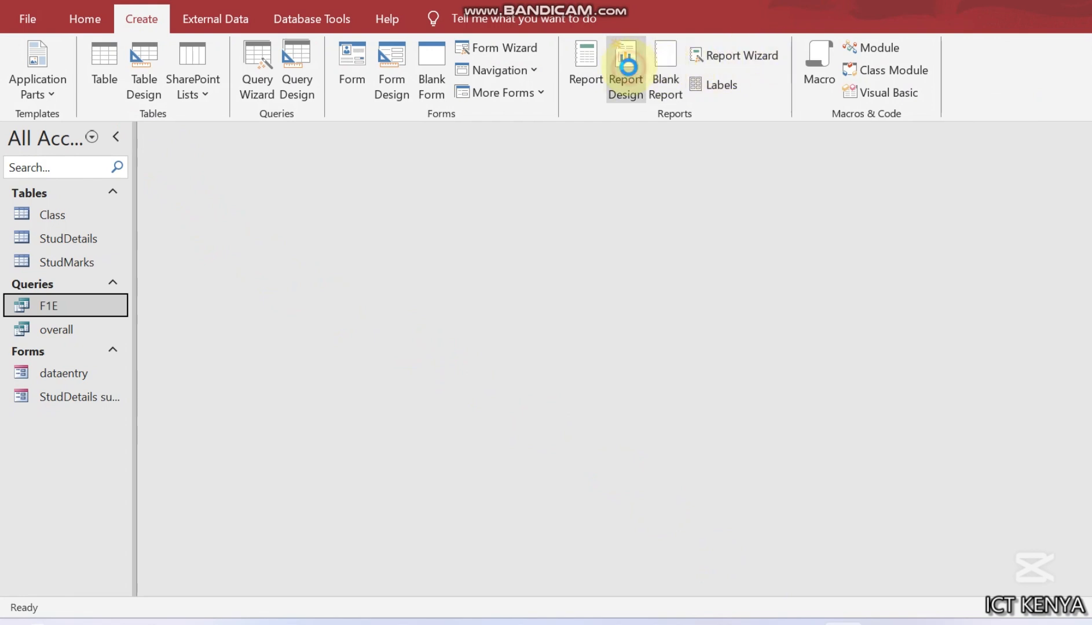
Examine the Page Header, Detail and Page Footer sections of the blank report
left_click(232, 241)
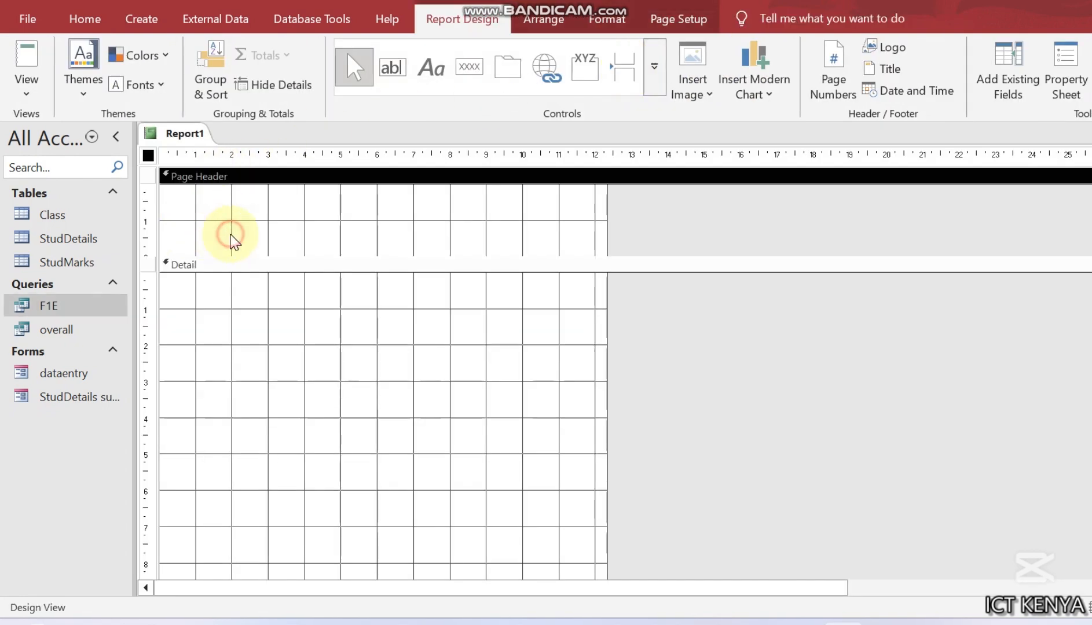
left_click(231, 354)
scroll(231, 374, "down", 5)
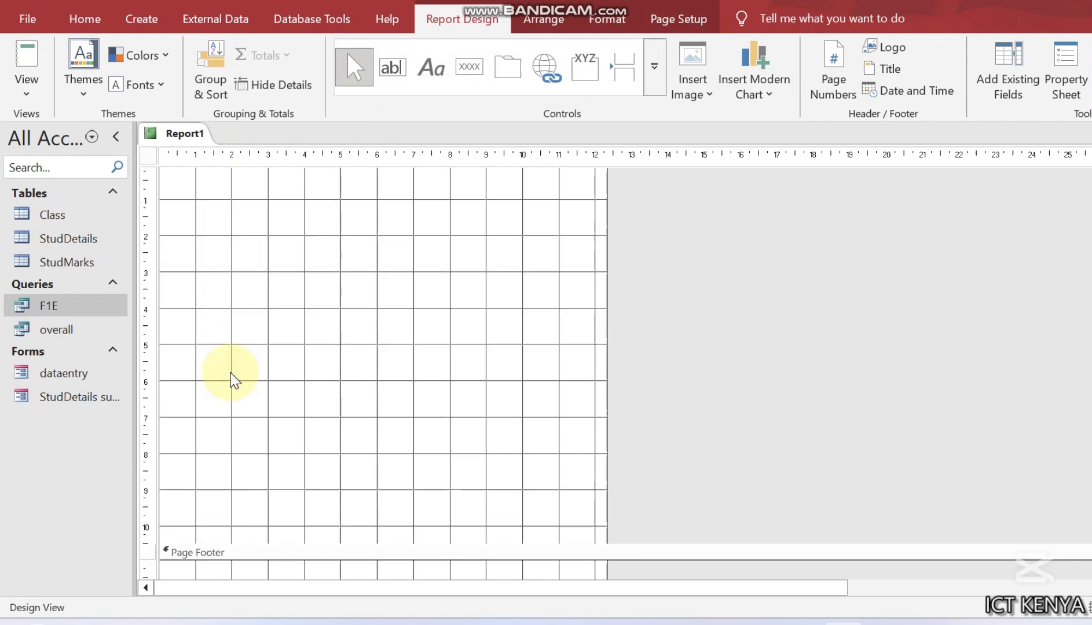
left_click(218, 450)
scroll(218, 449, "up", 5)
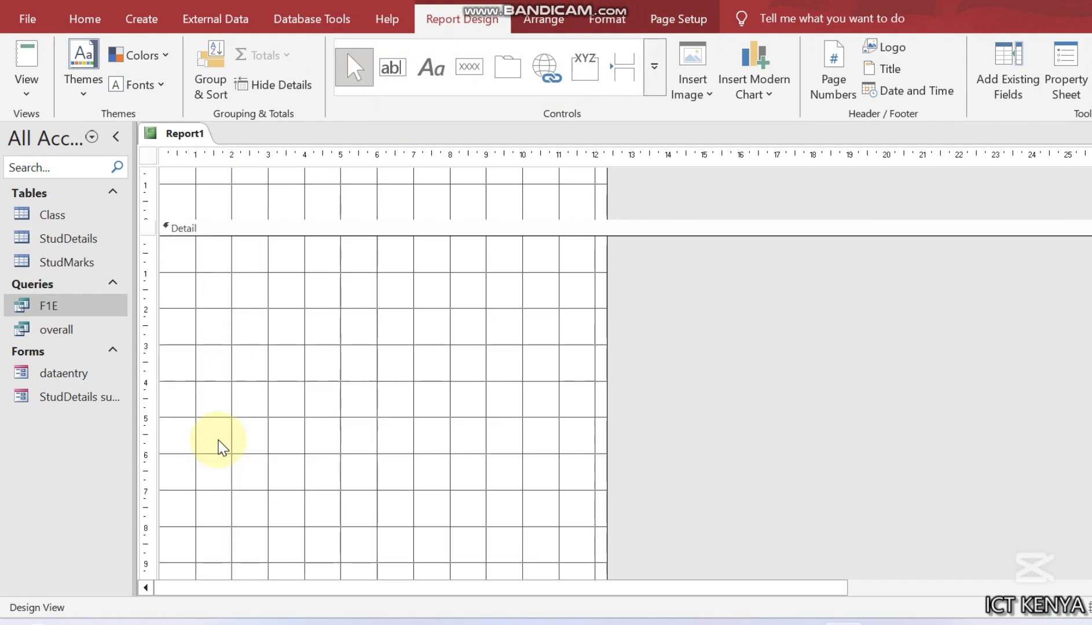
left_click(250, 234)
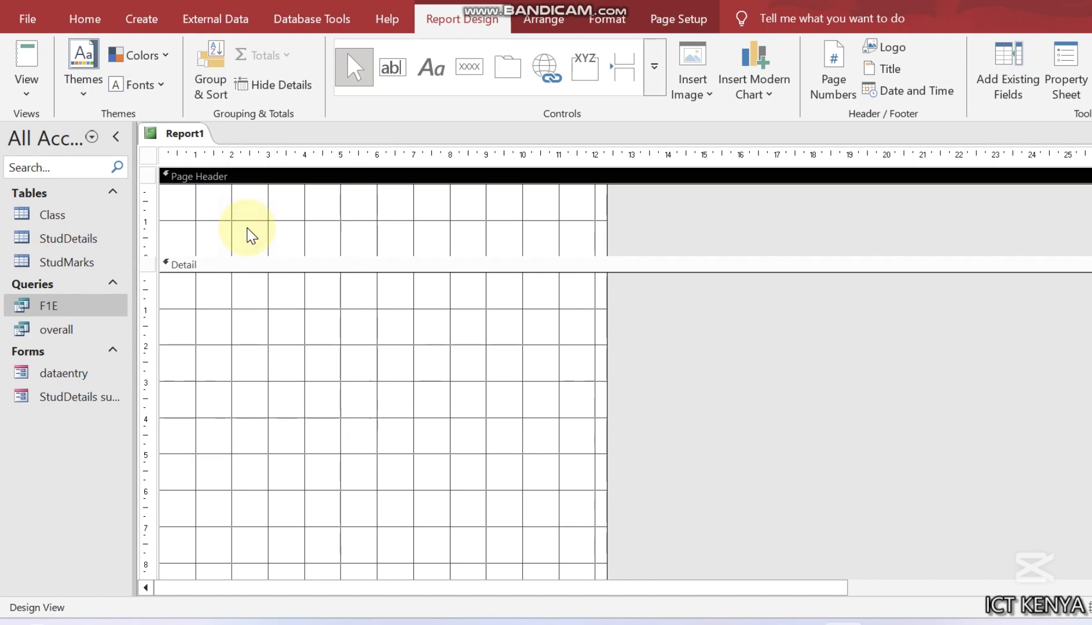
left_click(226, 342)
scroll(225, 341, "down", 5)
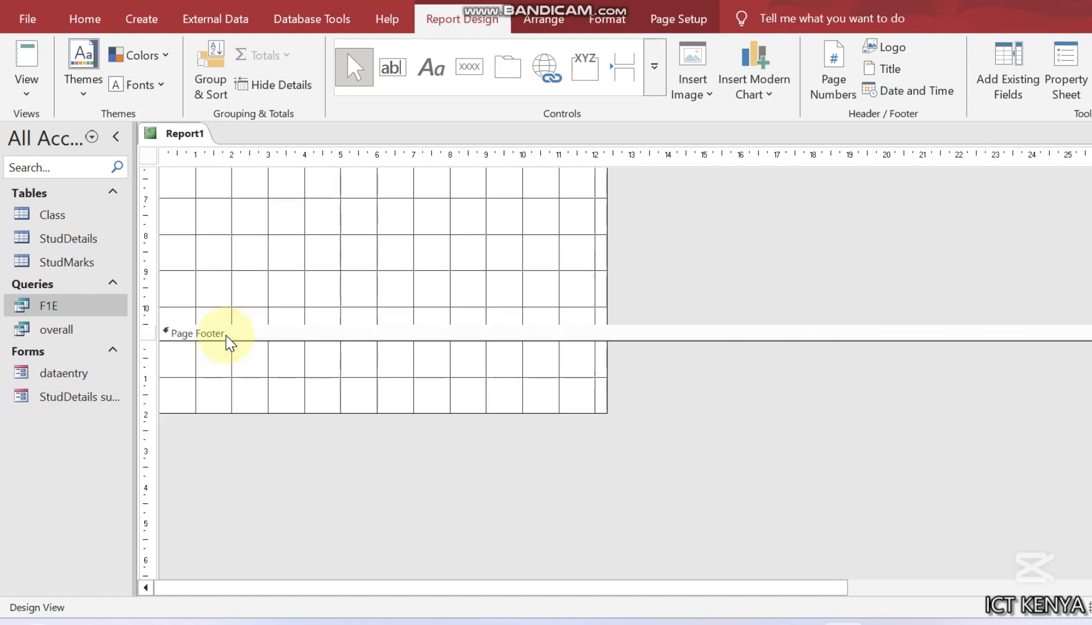
left_click(220, 375)
scroll(222, 382, "up", 3)
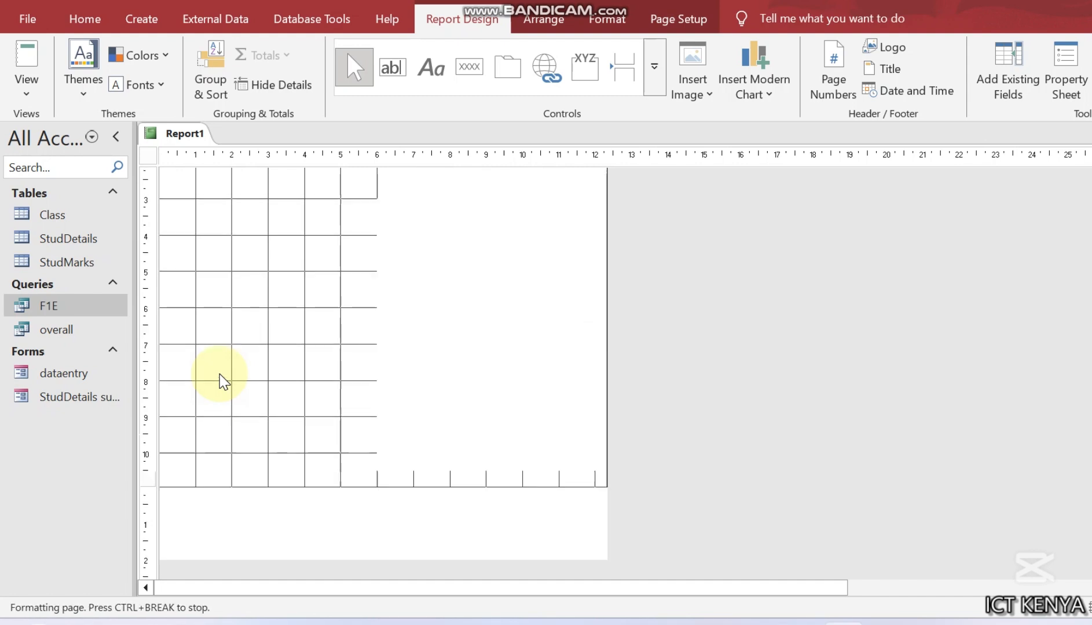
scroll(222, 382, "up", 5)
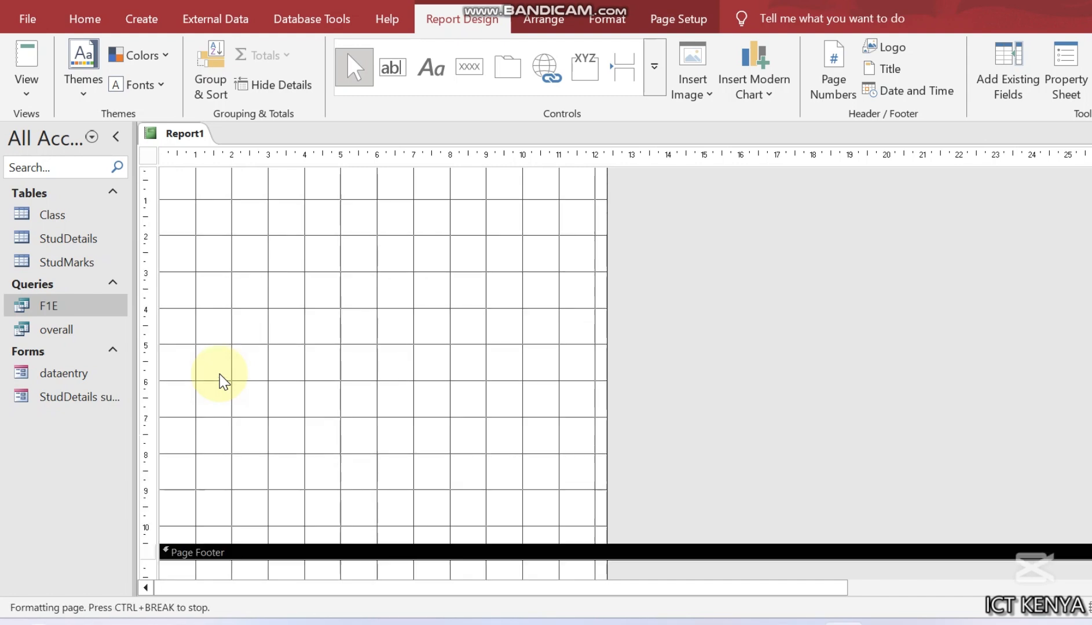
Reduce the Page Header section to a thin strip and adjust the boundary of the Page Footer section
left_click(234, 266)
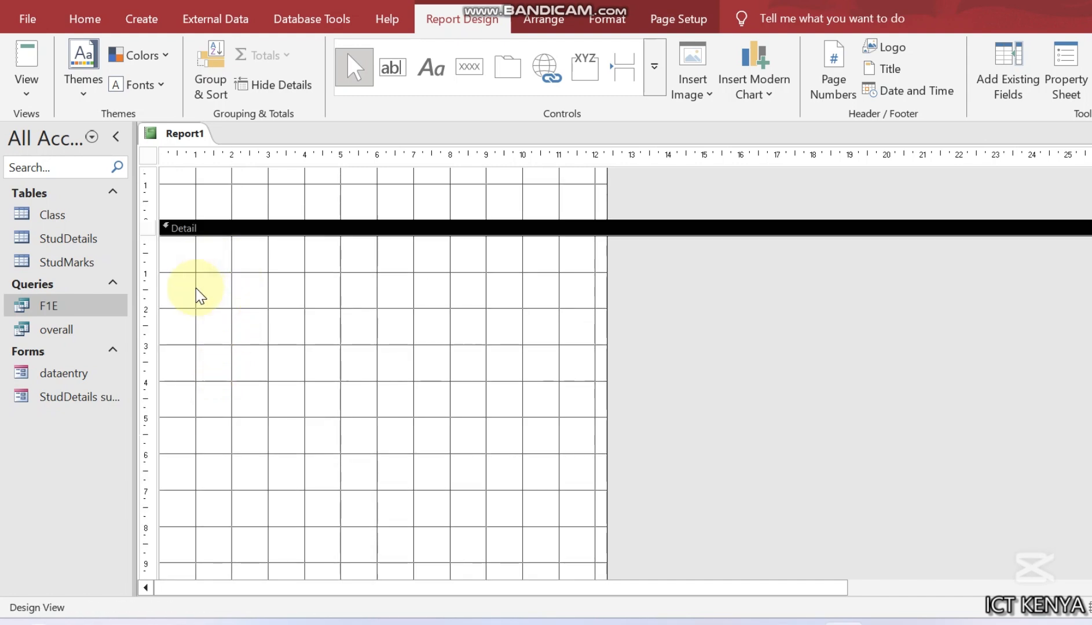
scroll(243, 307, "up", 1)
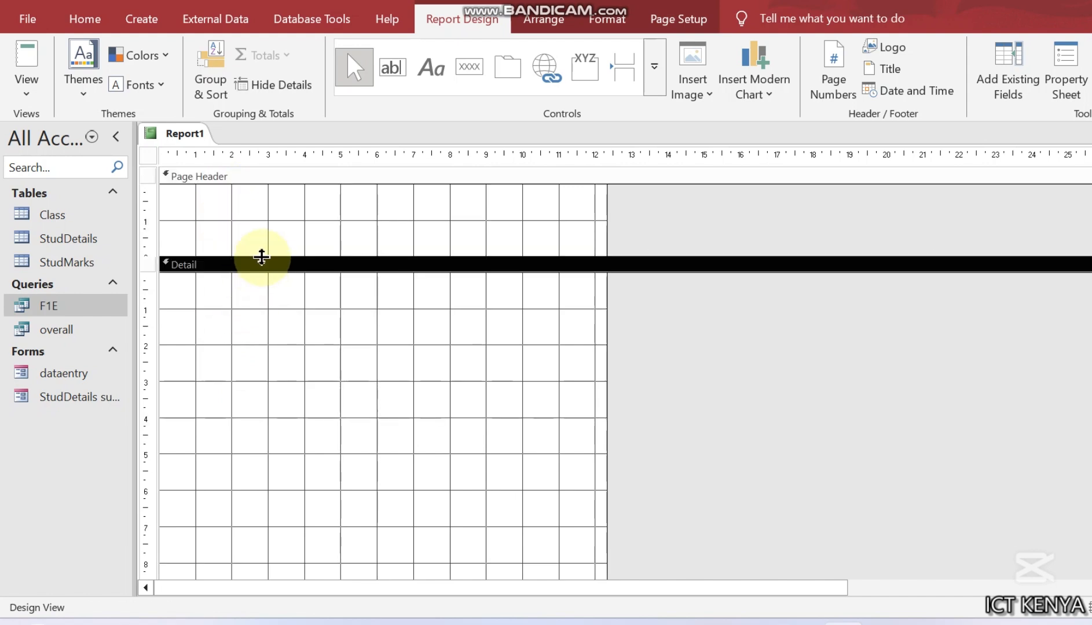
left_click_drag(260, 256, 266, 193)
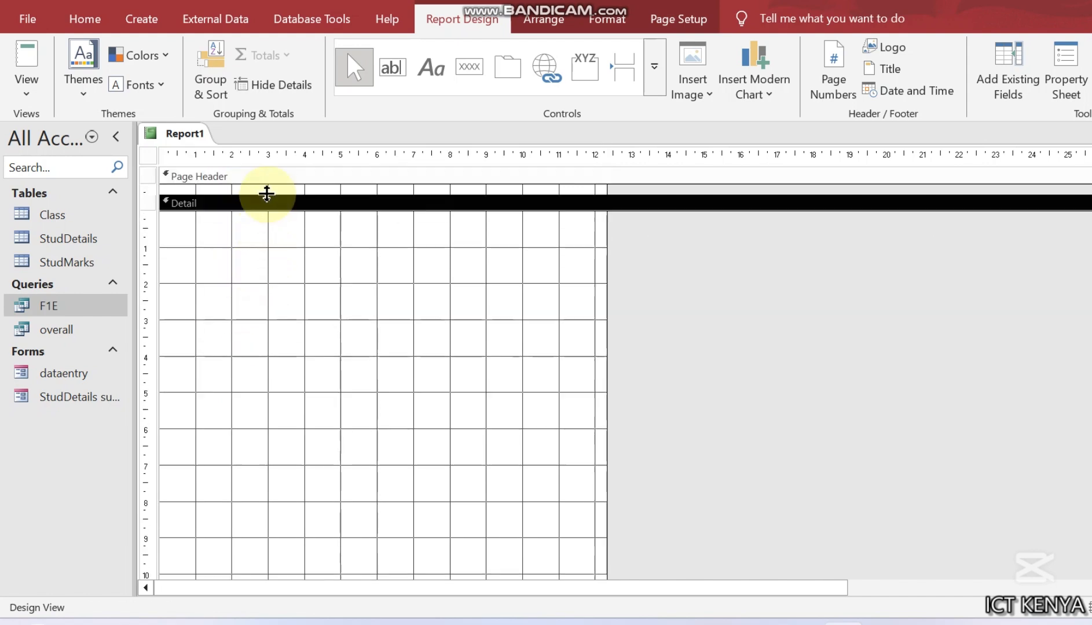
scroll(270, 243, "down", 6)
left_click(264, 385)
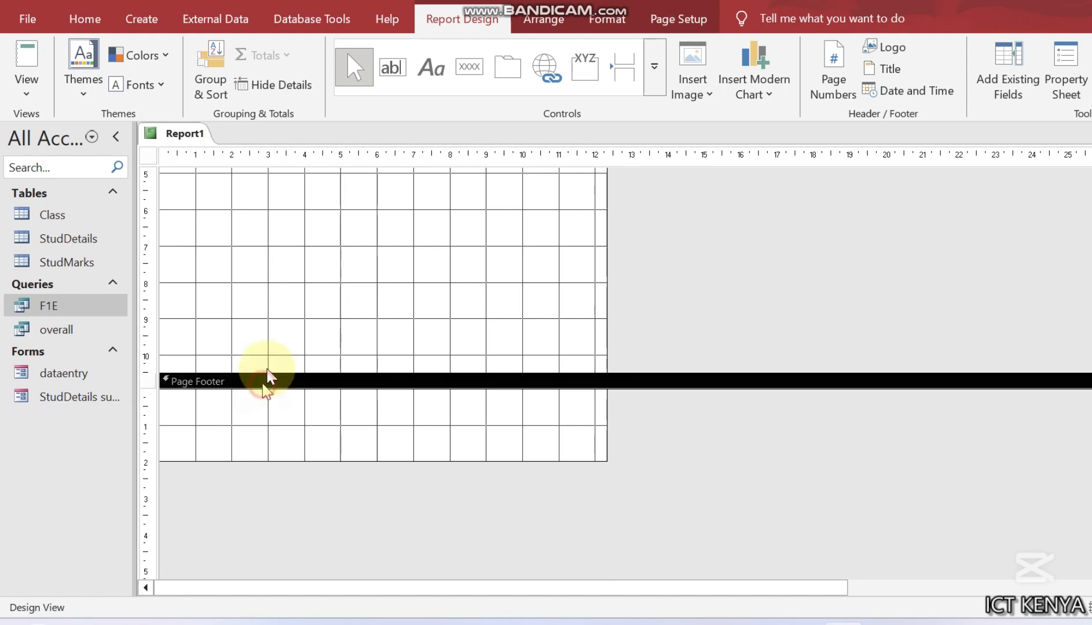
left_click_drag(271, 376, 261, 460)
scroll(276, 414, "up", 3)
scroll(272, 414, "up", 2)
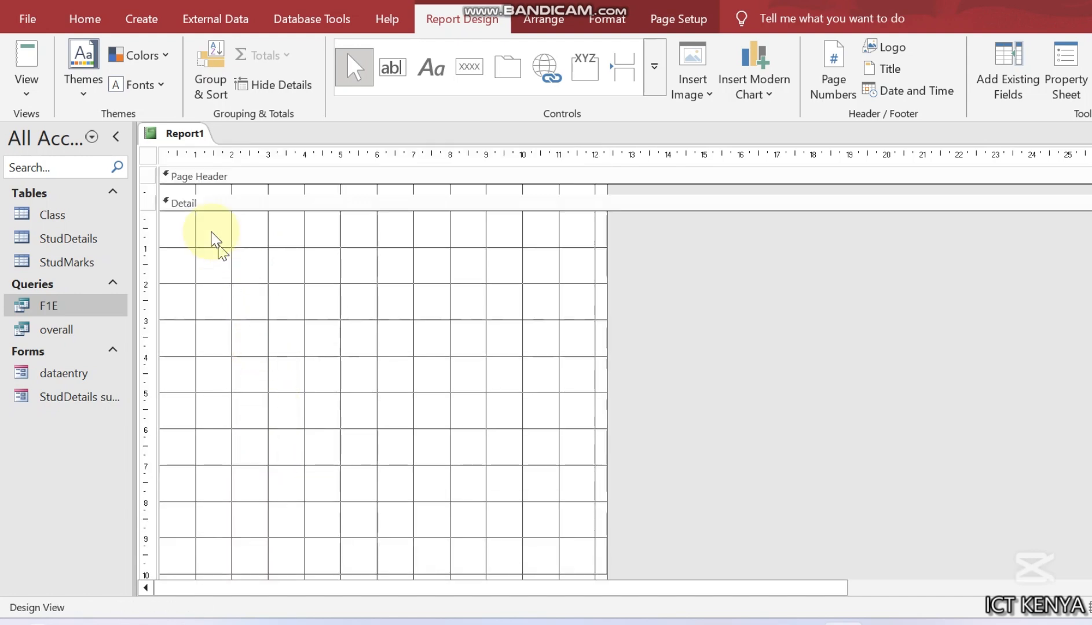
Add a label about 10.5 cm wide near the upper edge of the Detail section with the text MWANGO SECONDARY SCHOOL
left_click(208, 284)
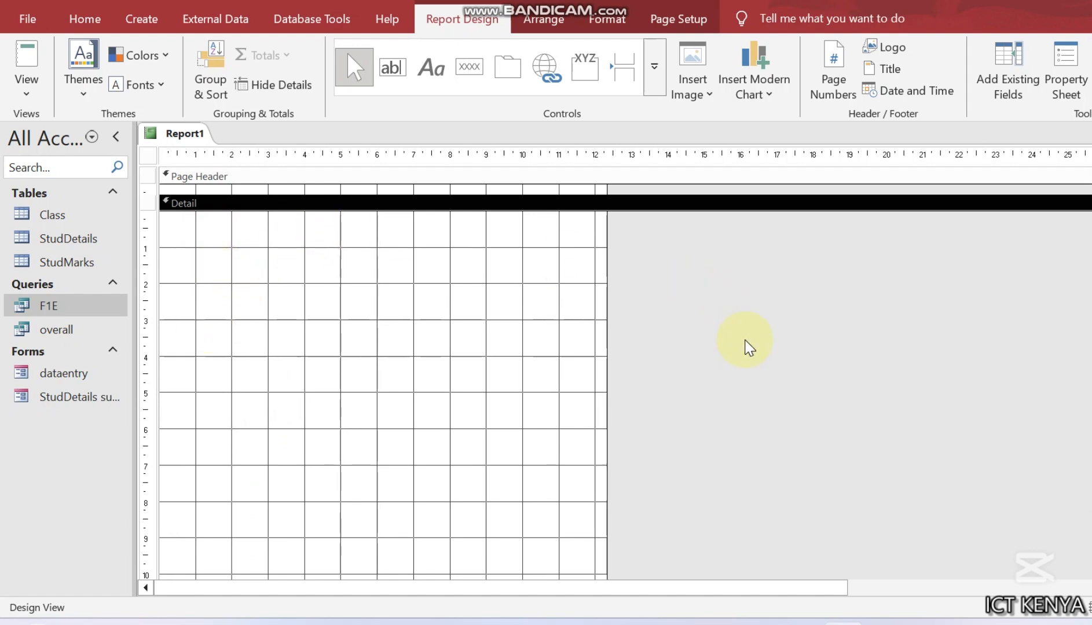
left_click(428, 70)
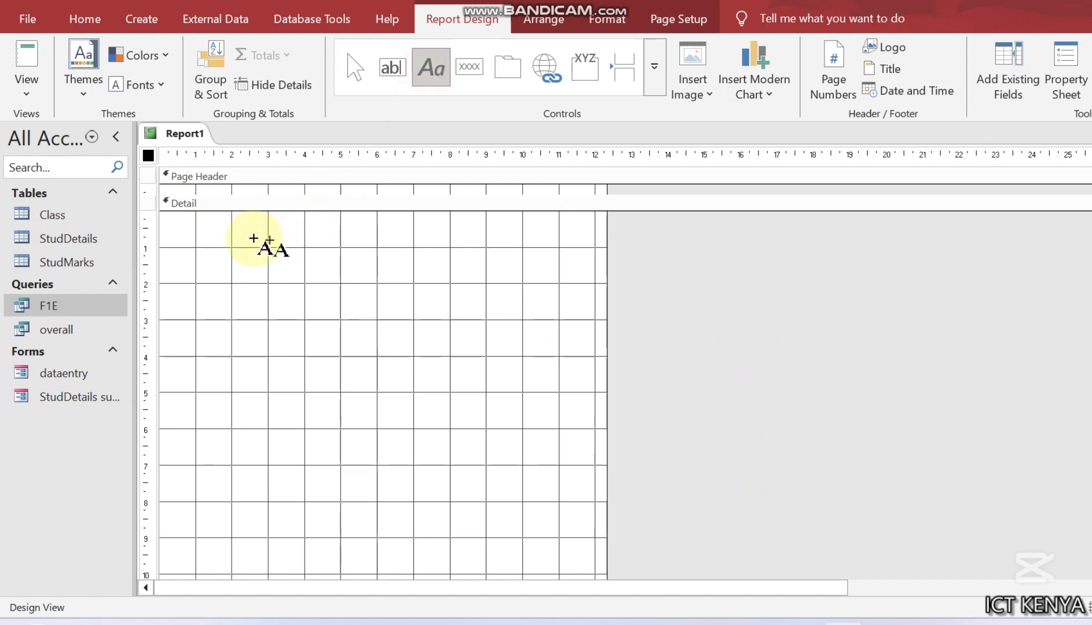
left_click_drag(198, 226, 581, 258)
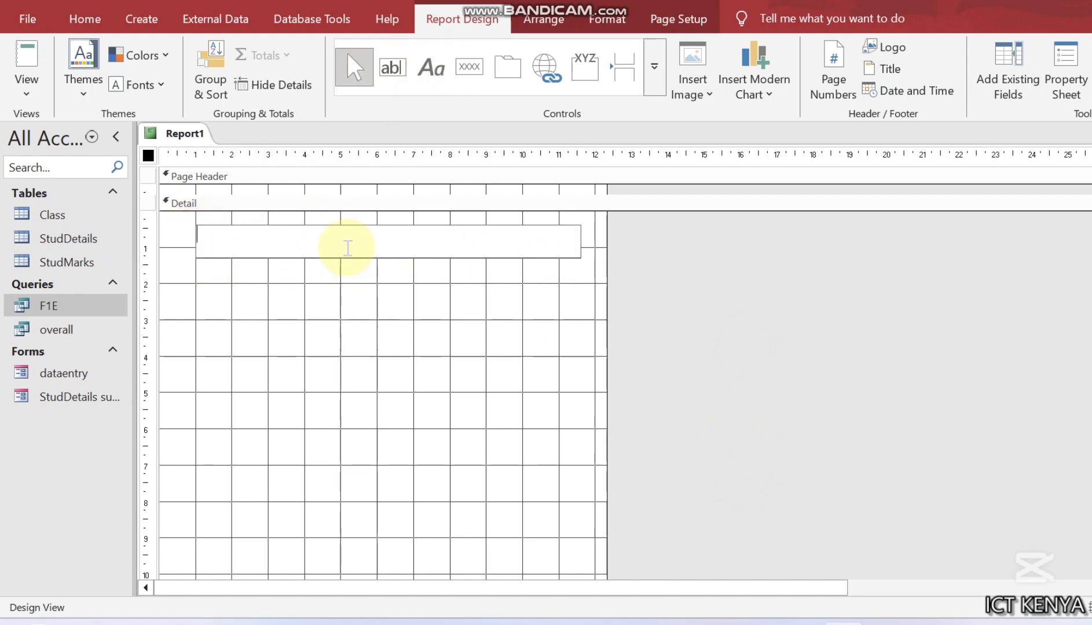
key("Caps_Lock")
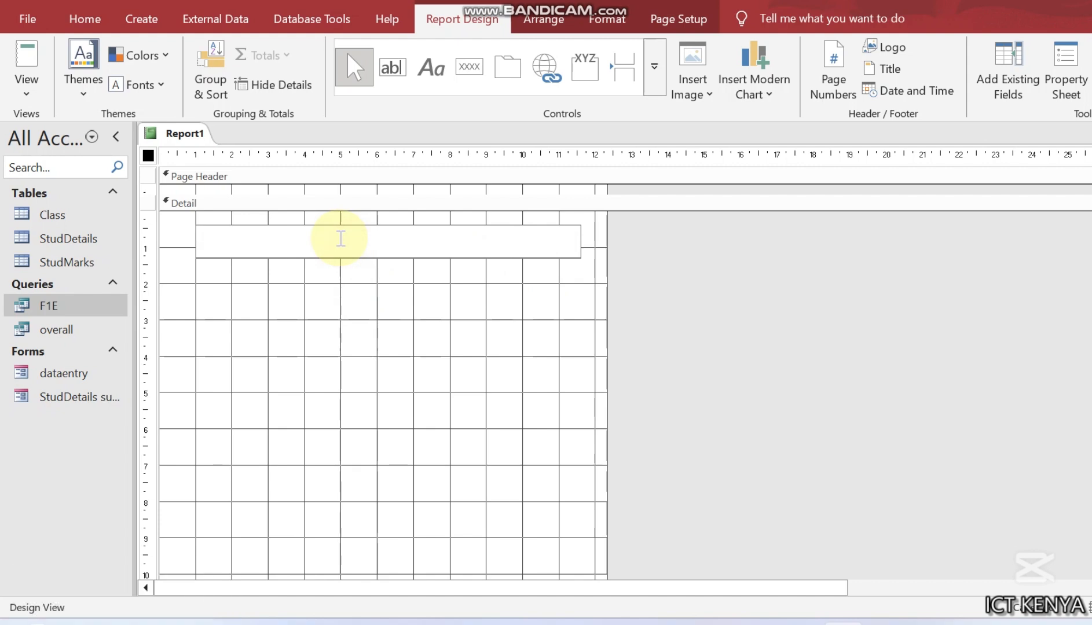
type("MWANGO SE")
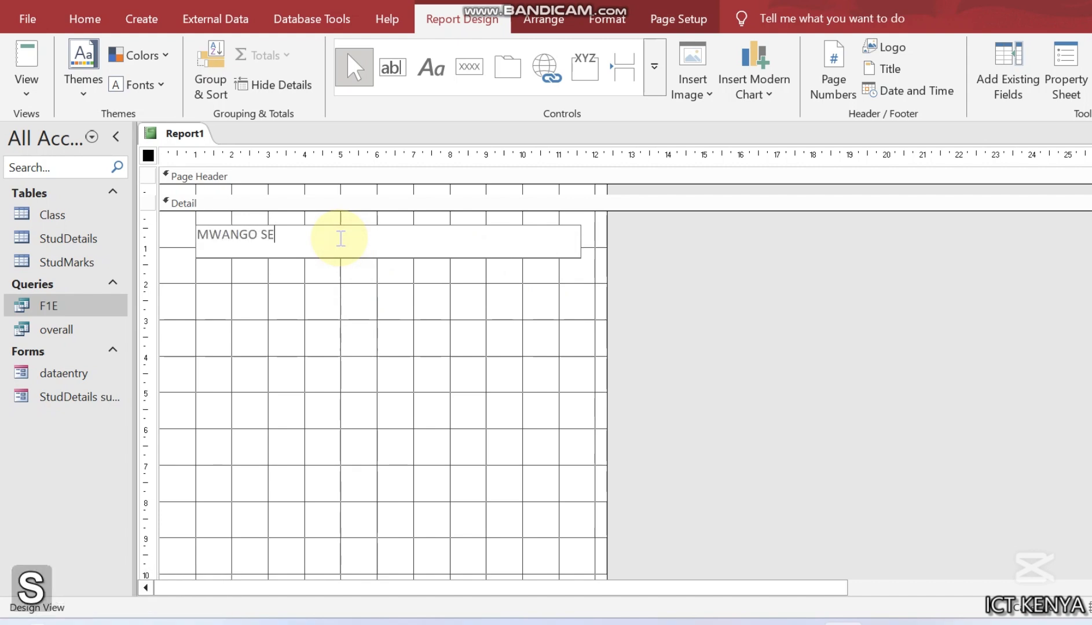
type("CONDARY SCHOOL")
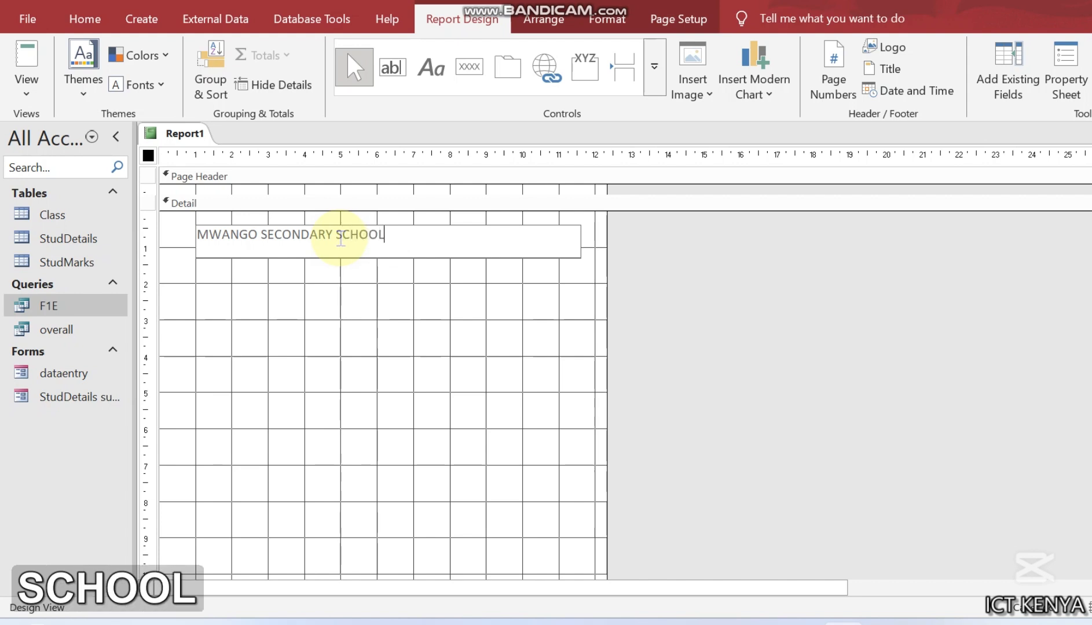
left_click(357, 310)
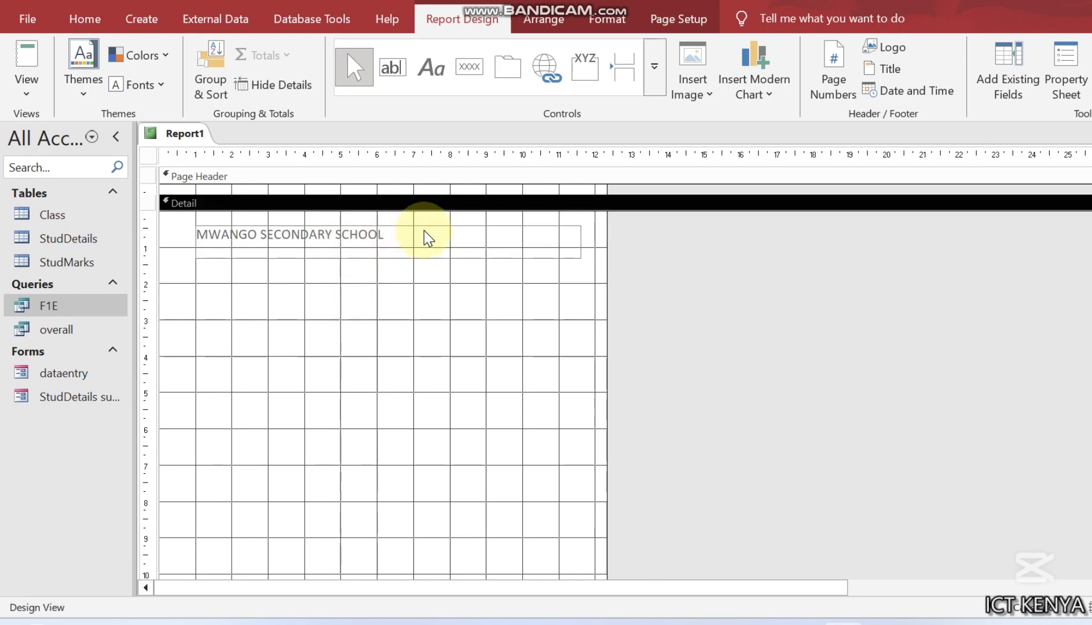
Add a second label about 10.5 cm wide below the school name with the text END TERM REPORT FORM
left_click(436, 78)
mouse_move(199, 266)
left_mouse_down()
mouse_move(344, 296)
mouse_move(580, 287)
left_mouse_up()
type("END TERMR")
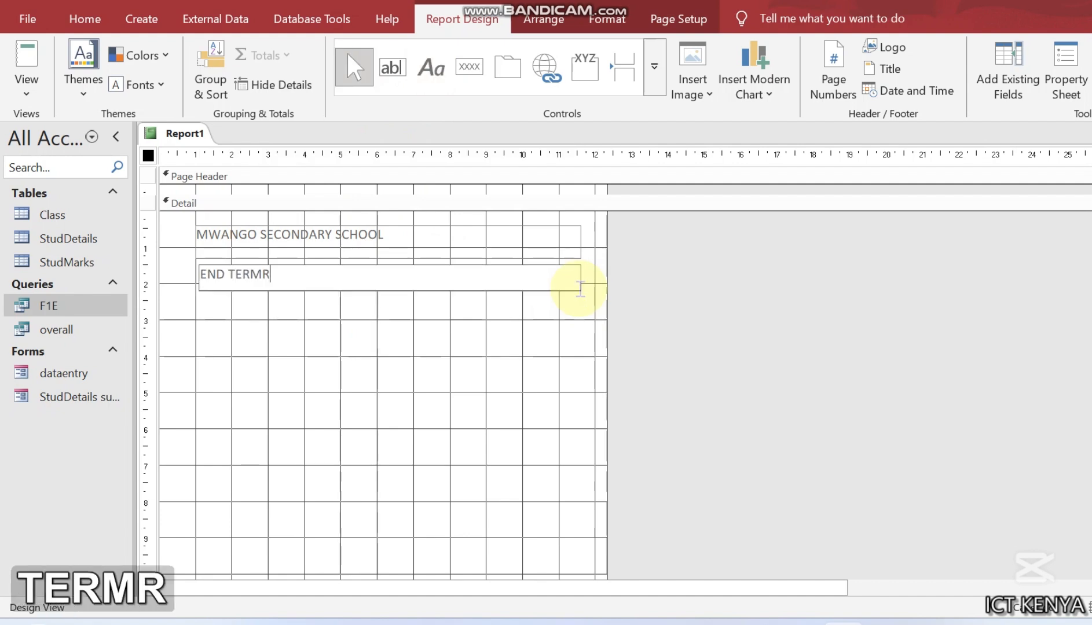
key("BackSpace")
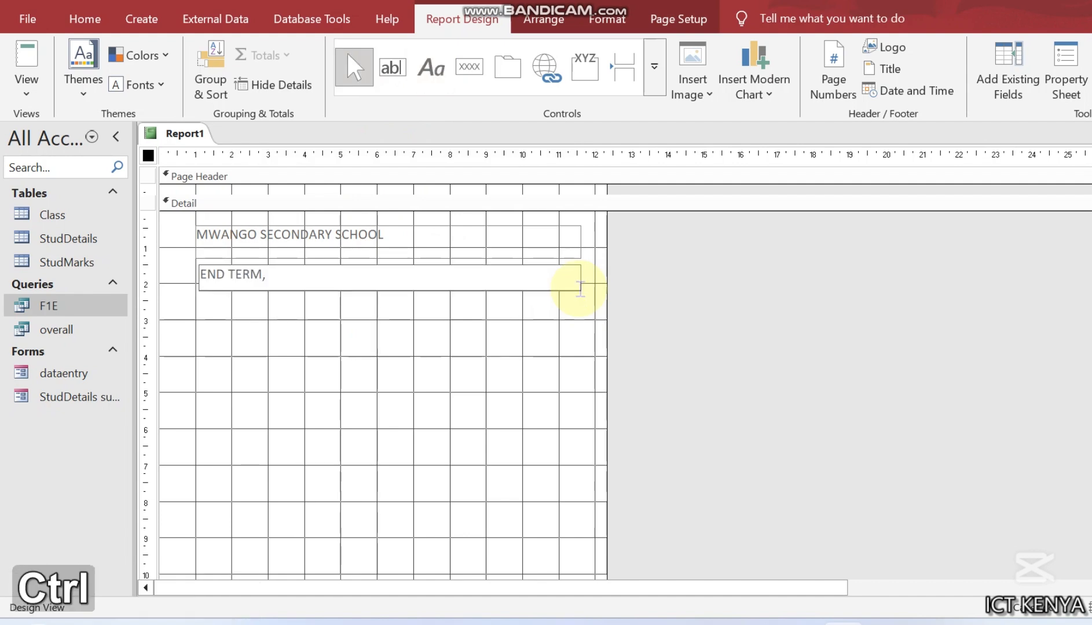
type("REPORT FORM")
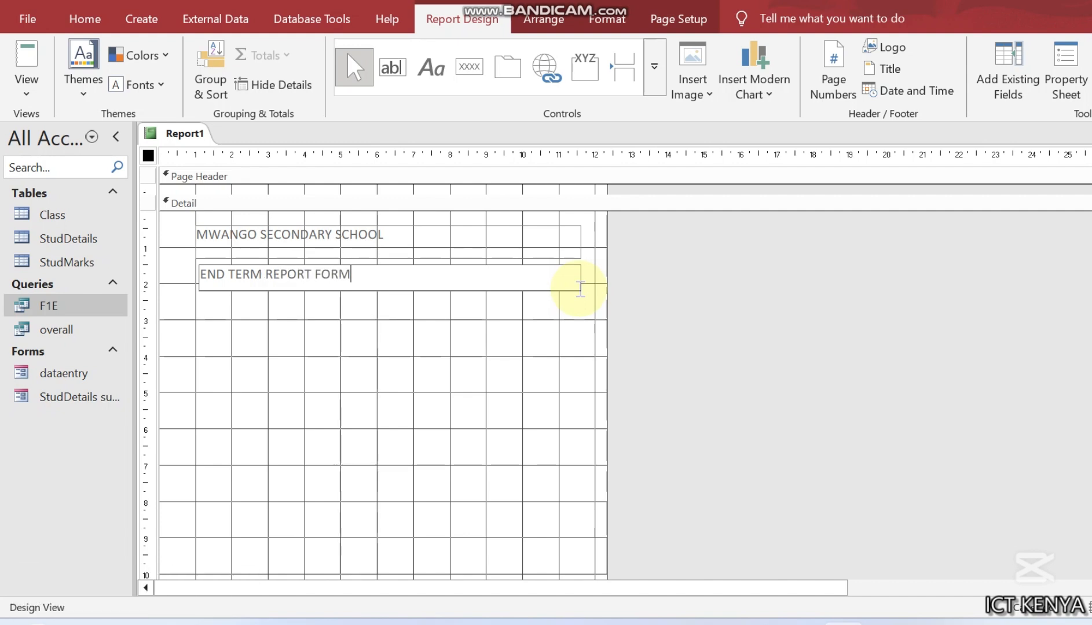
Look through the StudDetails fields available to the report and check the required fields in Figure 2 of the question paper
left_click(461, 363)
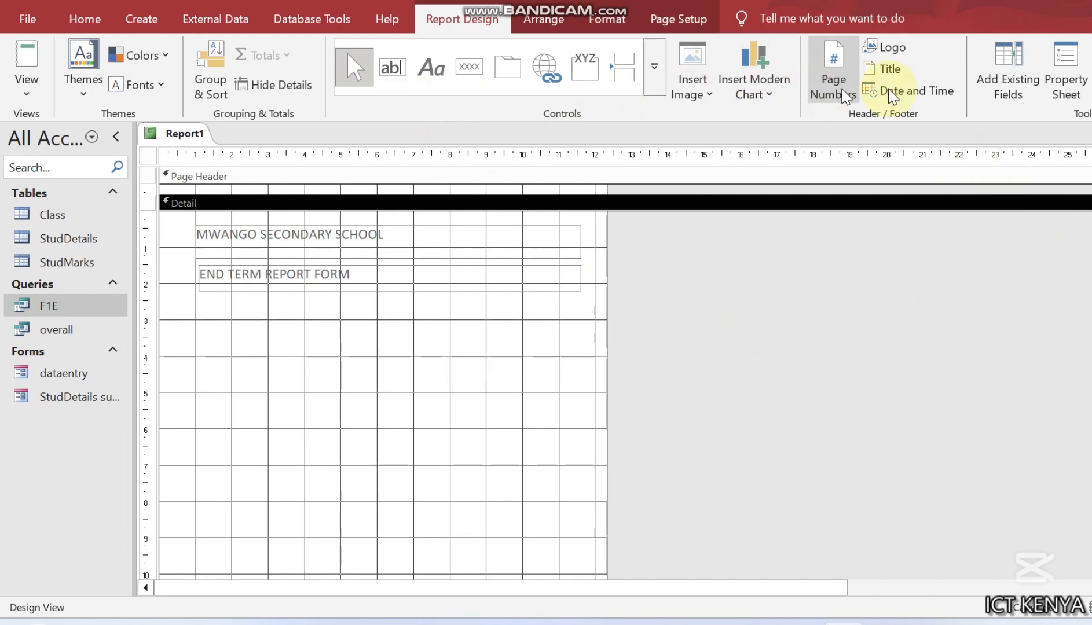
left_click(1034, 101)
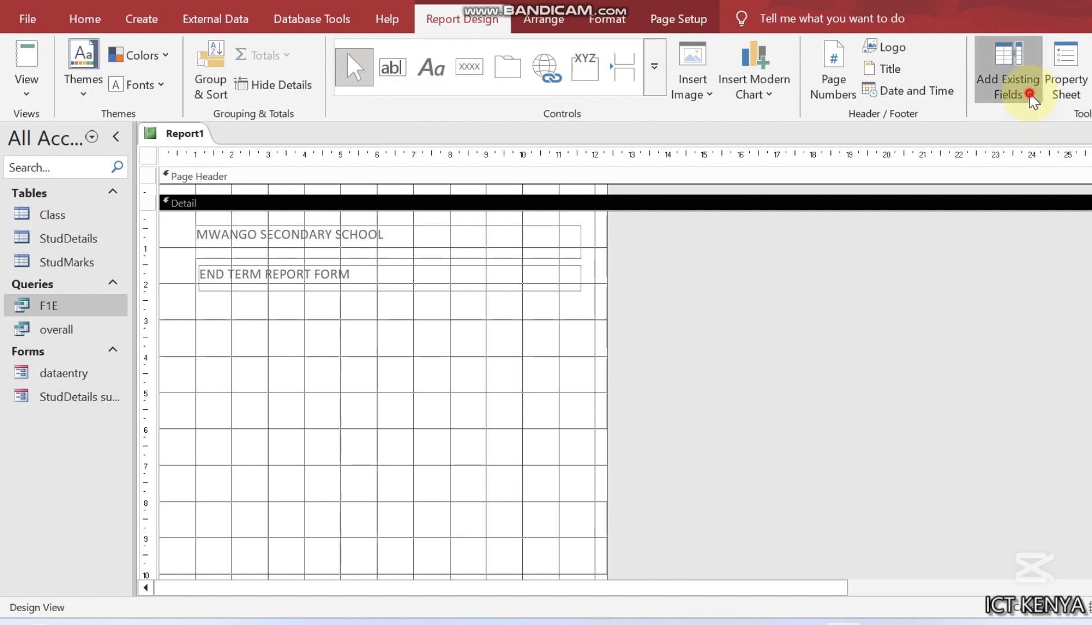
left_click(788, 205)
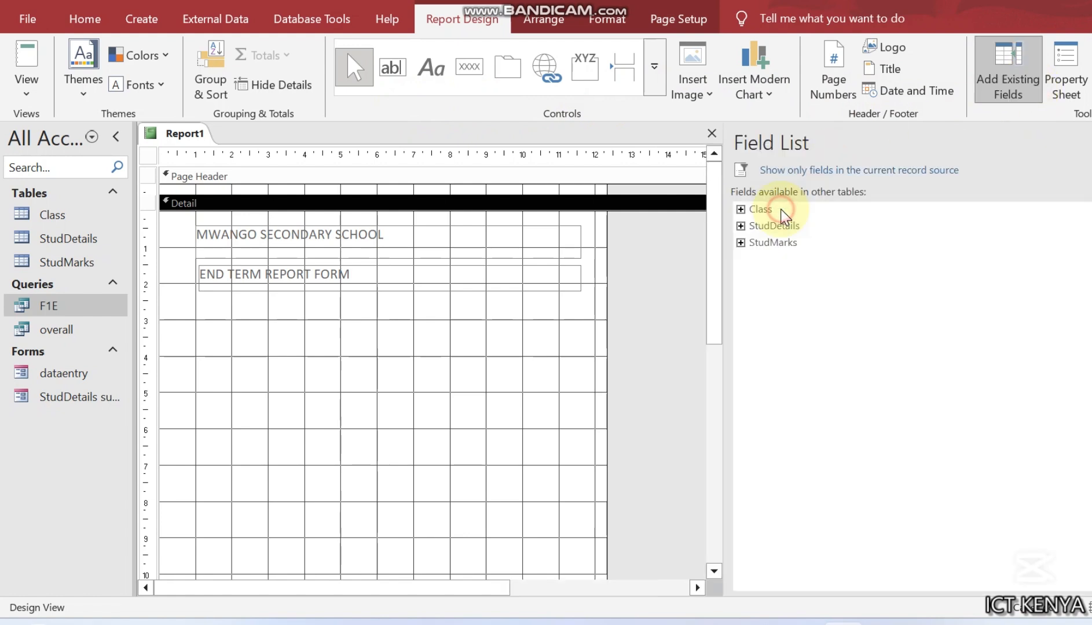
left_click(740, 227)
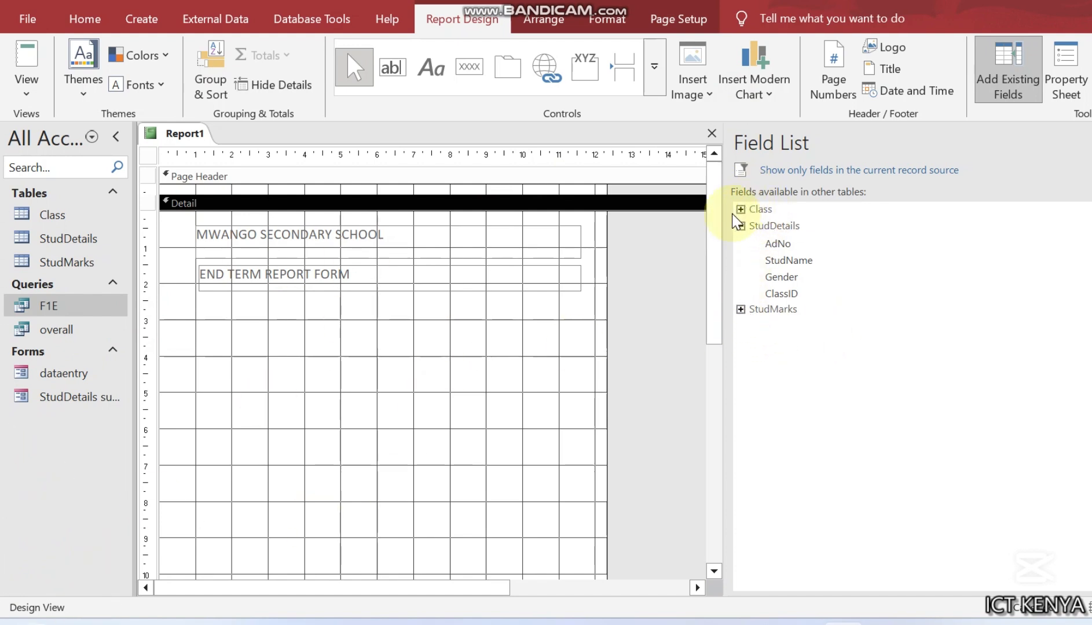
left_click(741, 227)
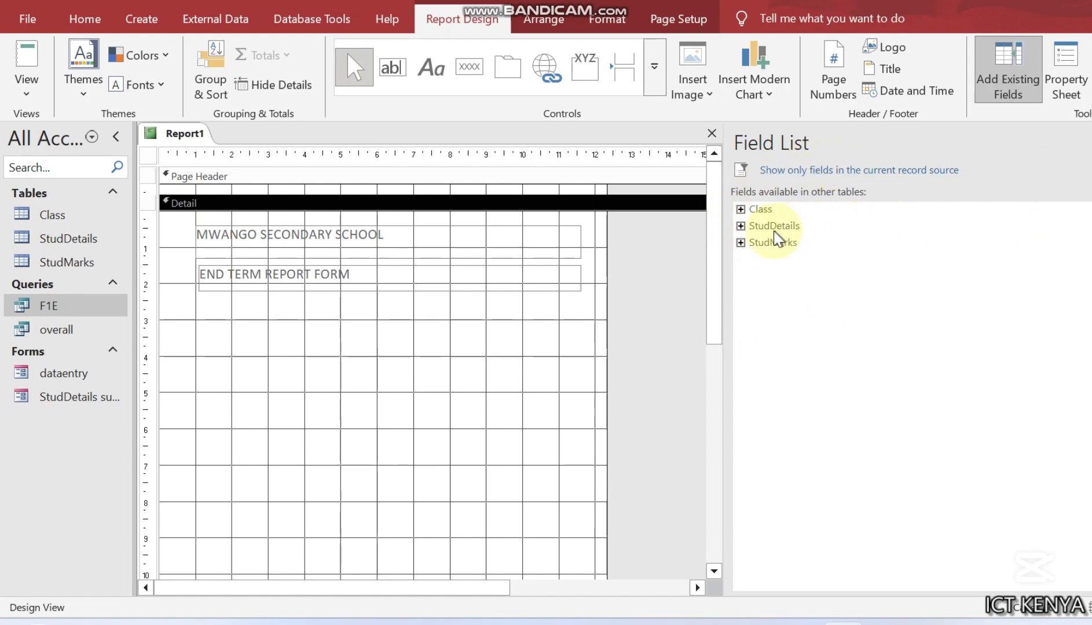
left_click(1008, 70)
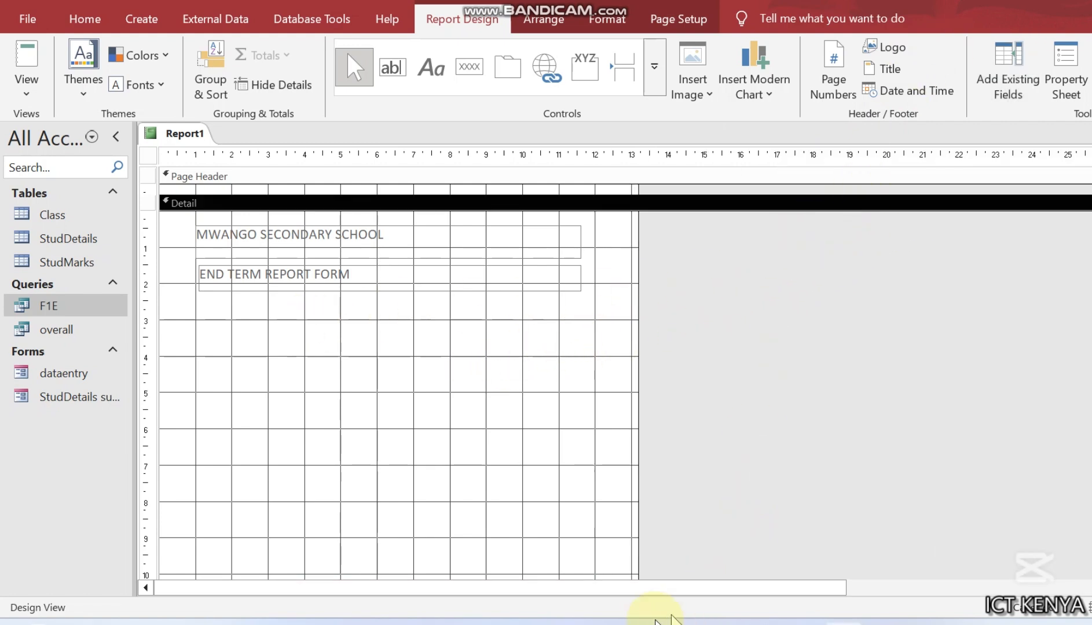
left_click(633, 624)
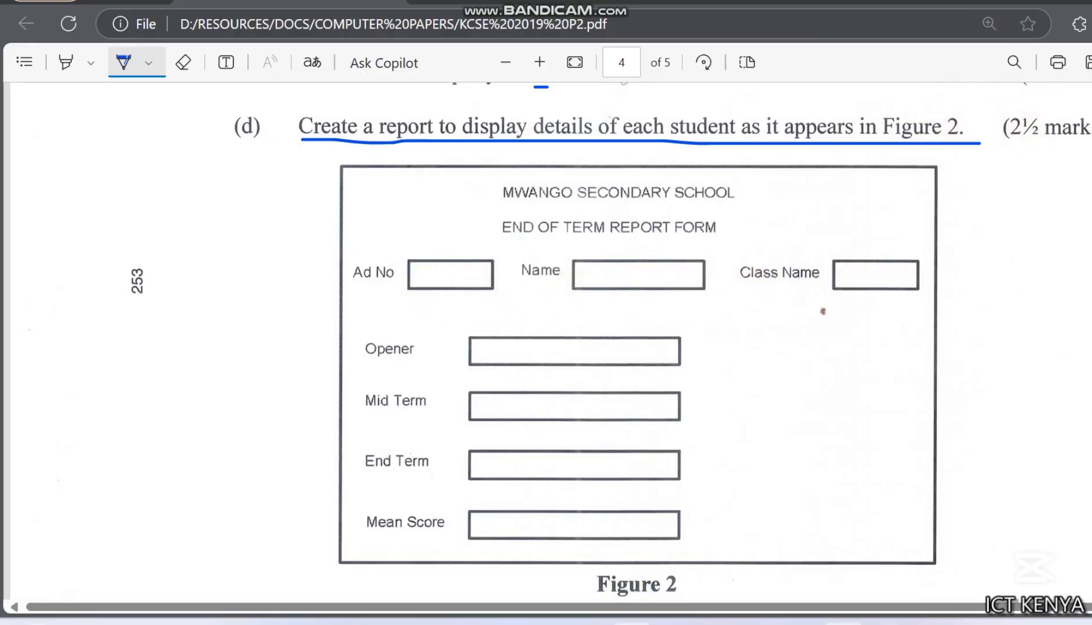
left_click(842, 624)
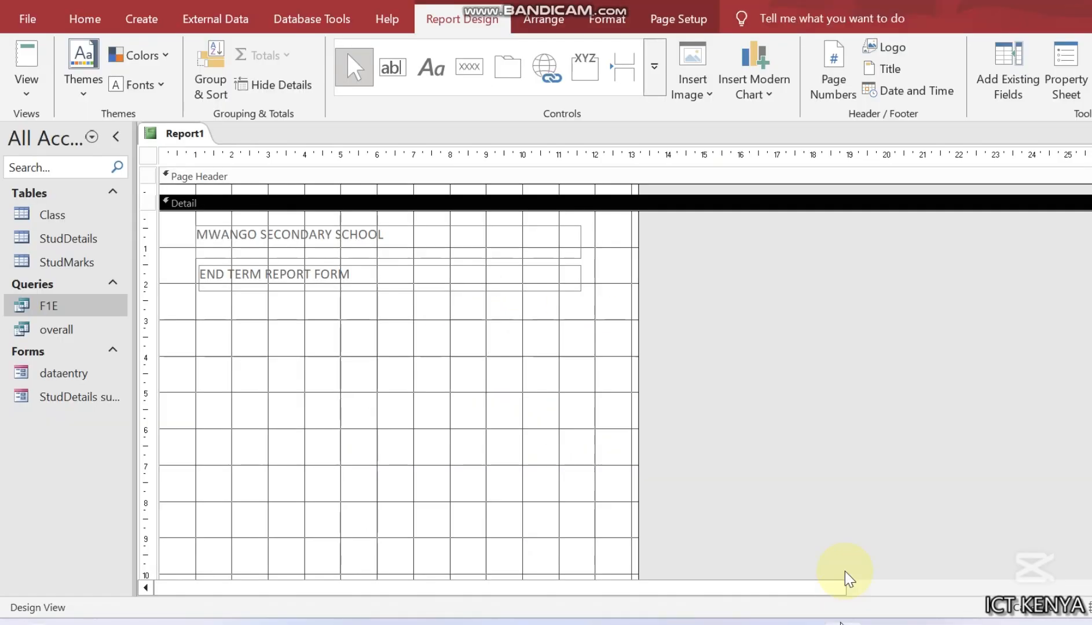
Add the AdNo and StudName fields from StudDetails and the ClassName field from Class to the Detail section
left_click(1014, 94)
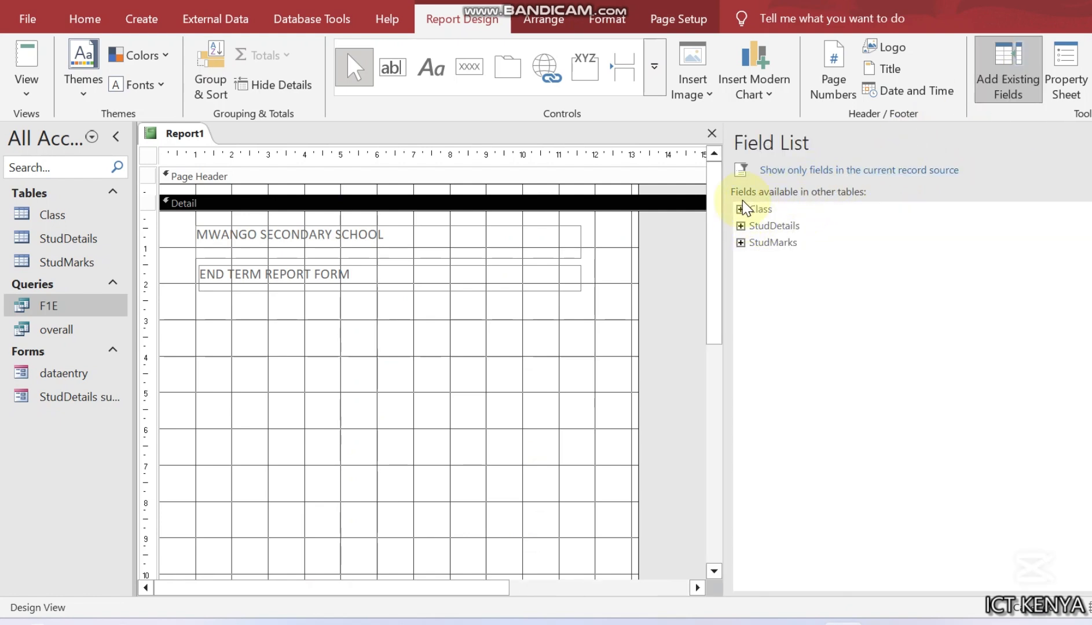
left_click(740, 226)
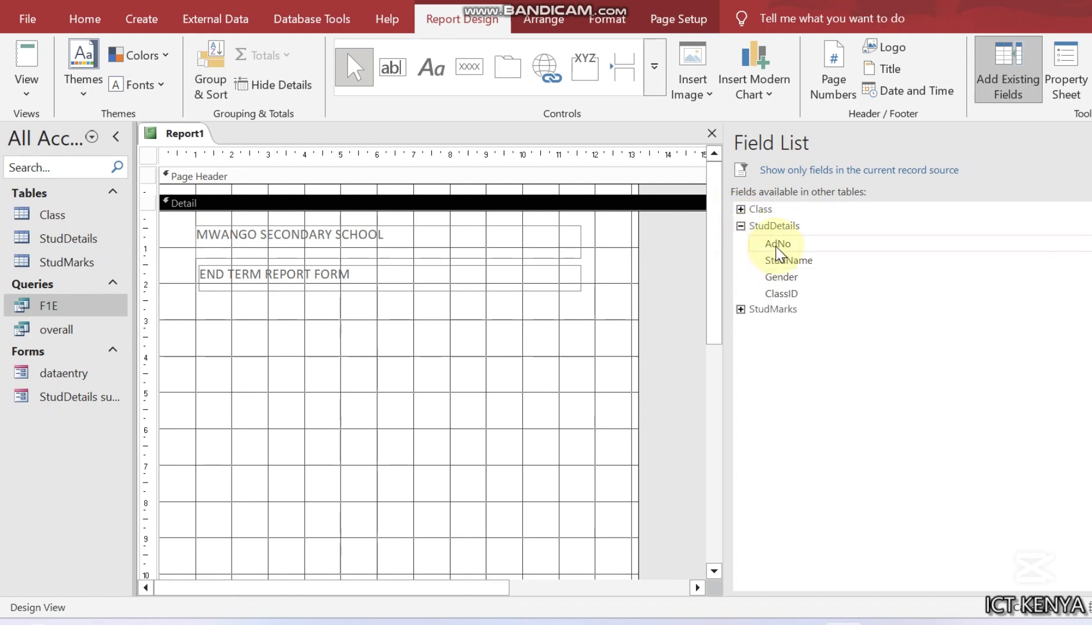
double_click(775, 243)
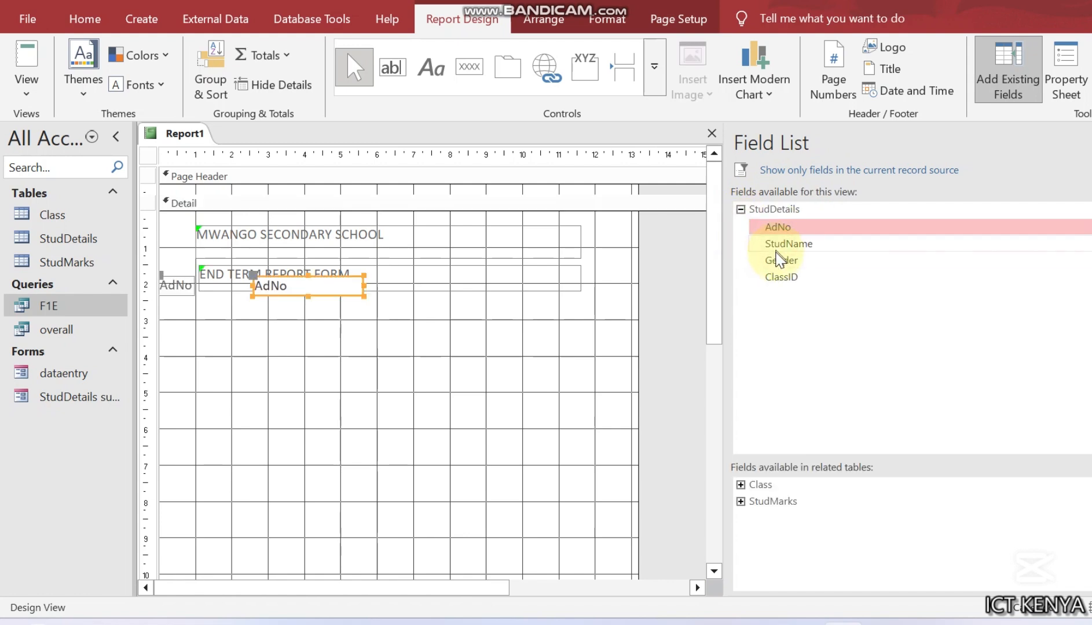
double_click(778, 244)
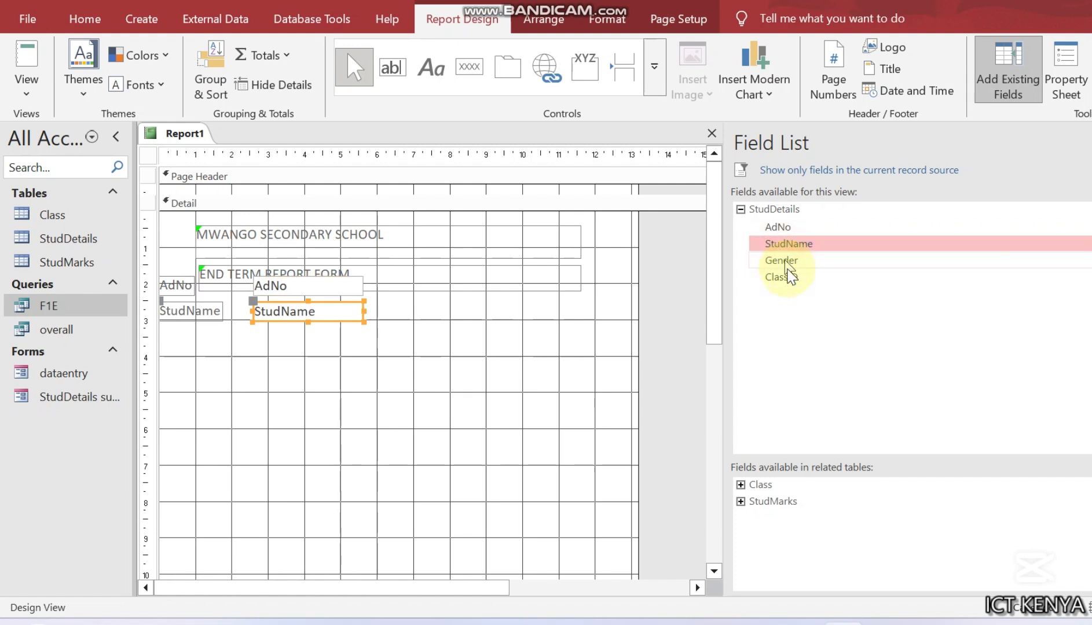
left_click(741, 485)
double_click(795, 517)
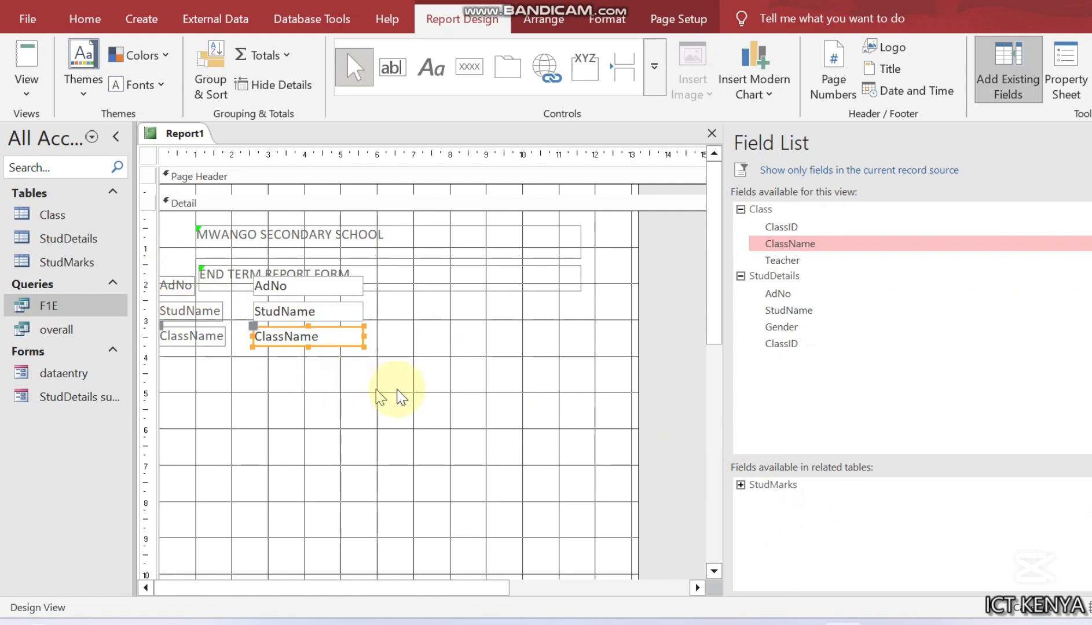
Shift the AdNo, StudName and ClassName controls together about 0.6 cm down and 0.5 cm right, clear of the END TERM REPORT FORM label
left_click_drag(397, 390, 189, 293)
key("Down")
key("Down")
key("Down")
key("Down")
key("Down")
key("Down")
key("Down")
key("Down")
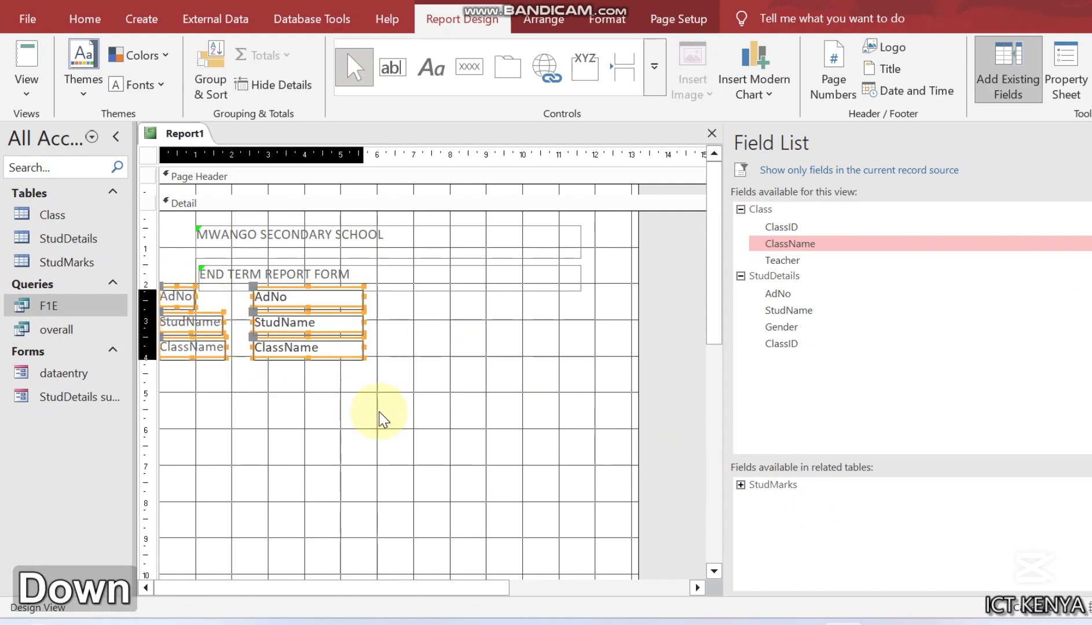
key("Right")
key("Right")
key("Right")
key("Right")
key("Right")
key("Right")
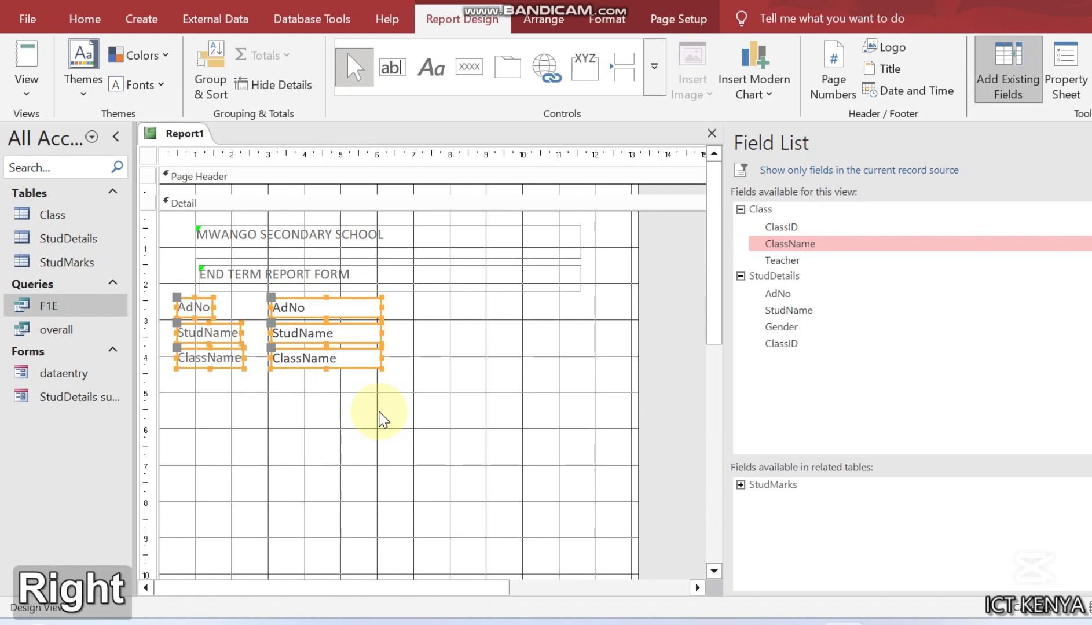
left_click(337, 417)
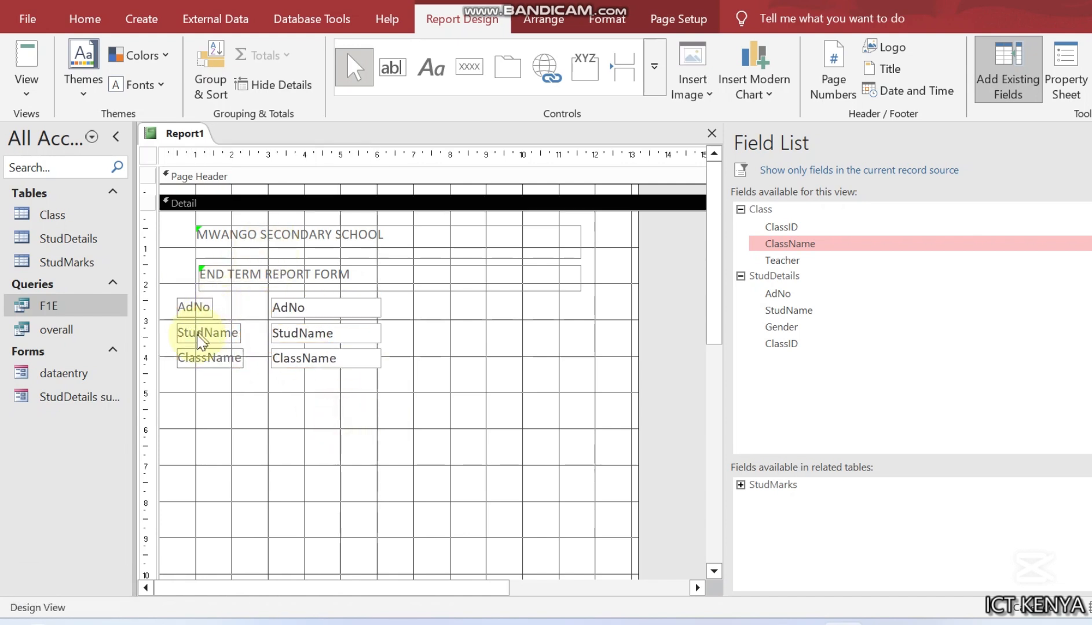
Move the StudName and ClassName controls with their labels onto the AdNo row, side by side in that order
left_click_drag(198, 336, 415, 308)
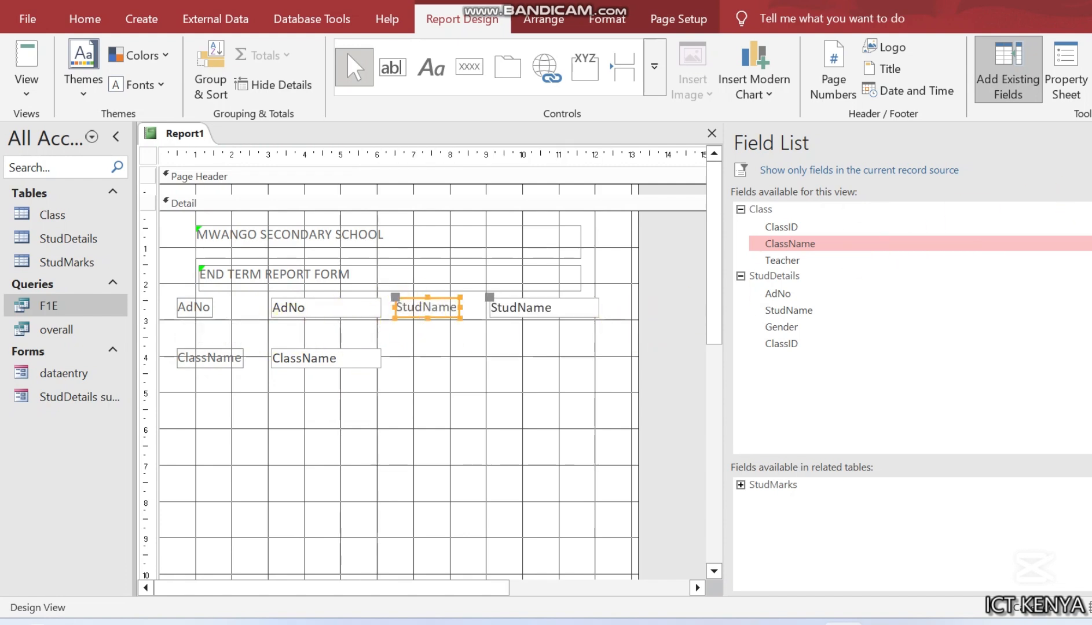
left_click(1008, 70)
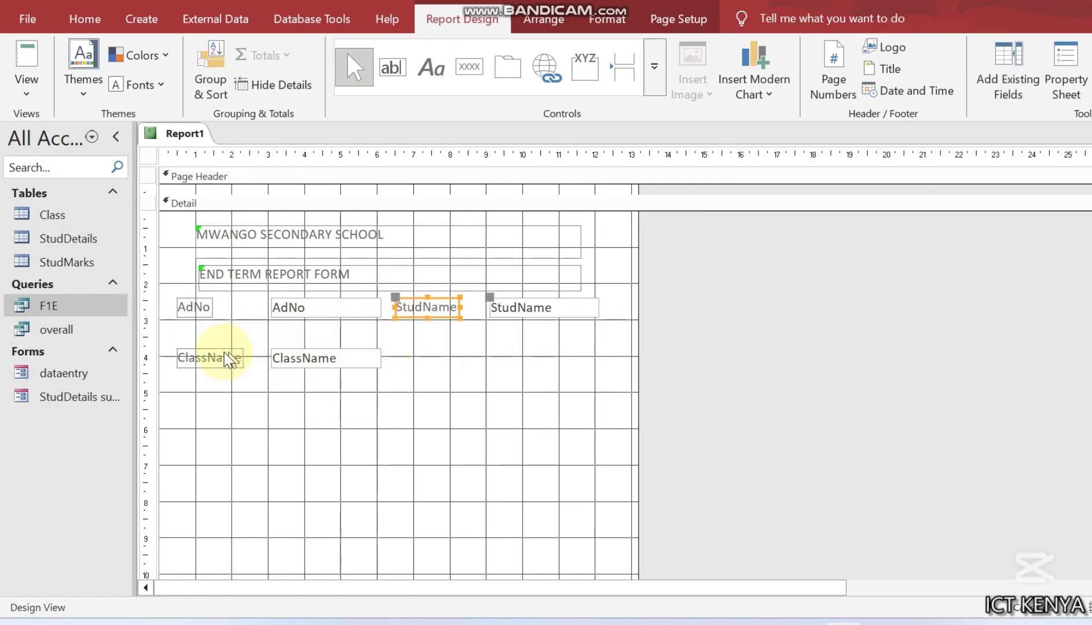
left_click_drag(222, 370, 648, 308)
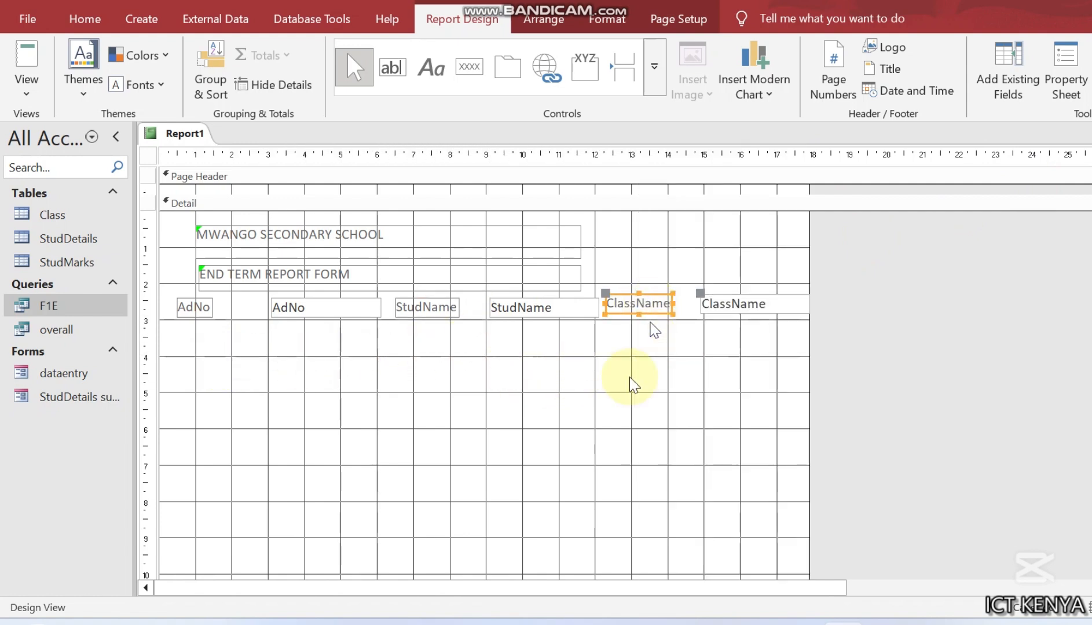
left_click(582, 412)
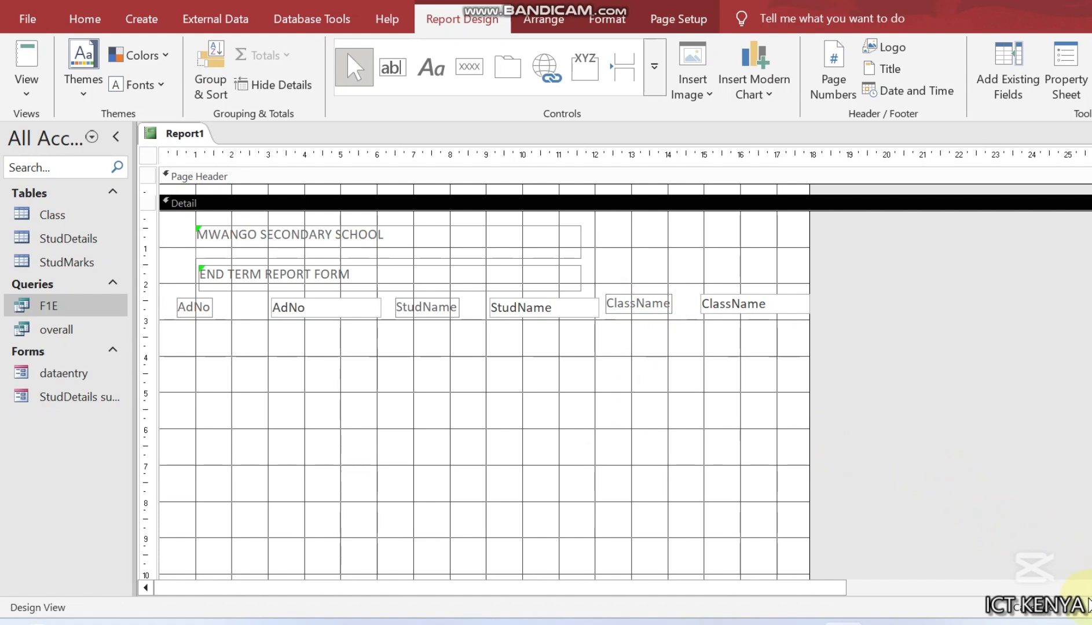
Review the student records in Report View and compare the layout with Figure 2 of the question paper
right_click(181, 134)
left_click(224, 215)
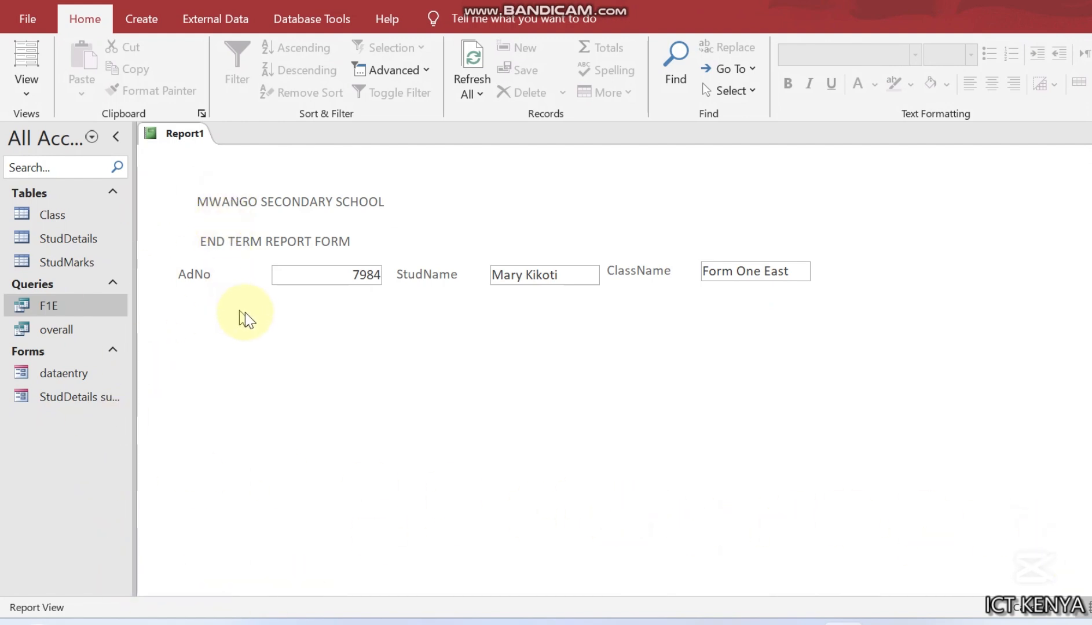
scroll(253, 321, "down", 5)
scroll(254, 325, "down", 6)
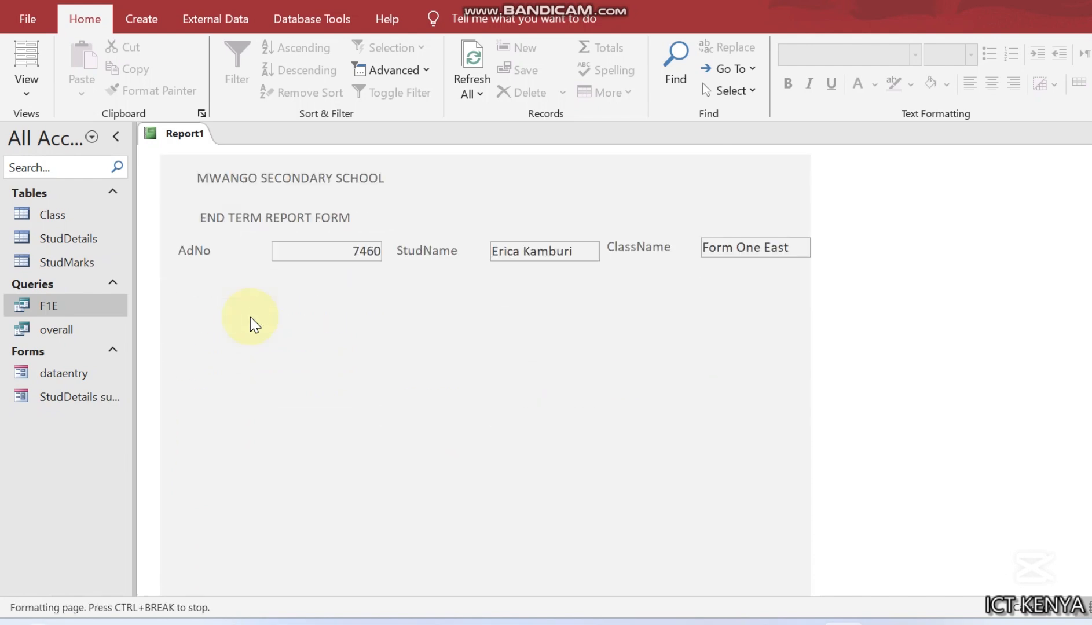
scroll(255, 325, "up", 6)
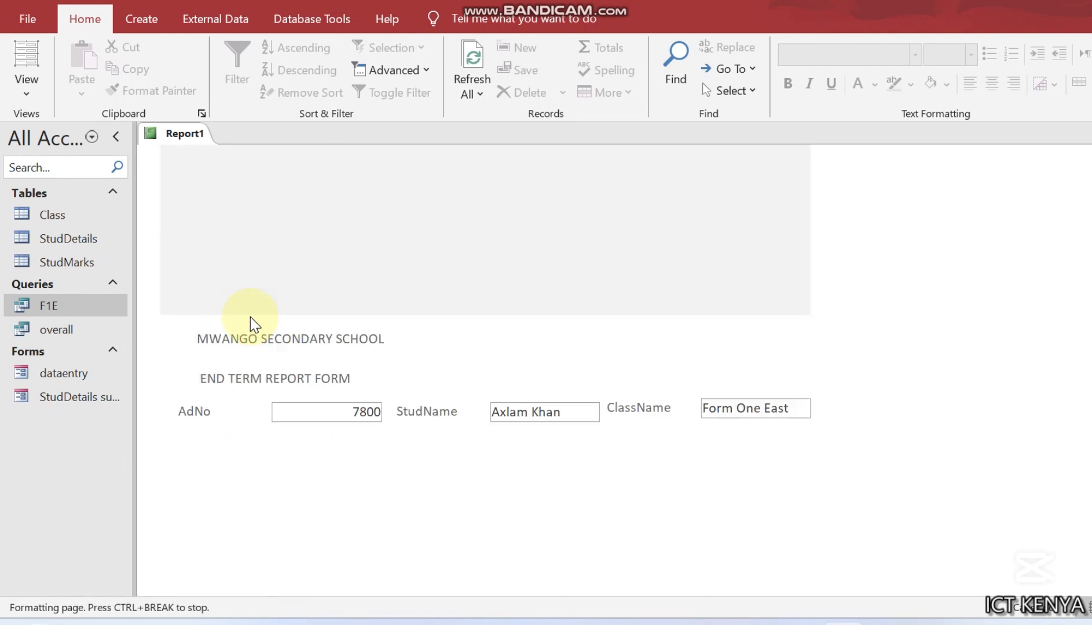
scroll(255, 326, "up", 2)
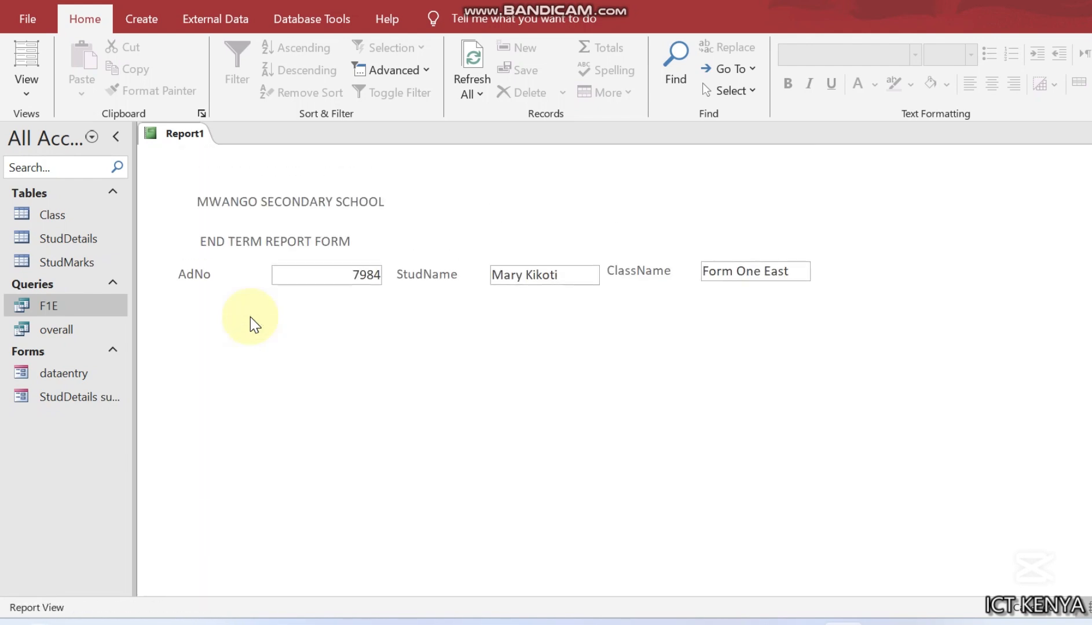
left_click(632, 624)
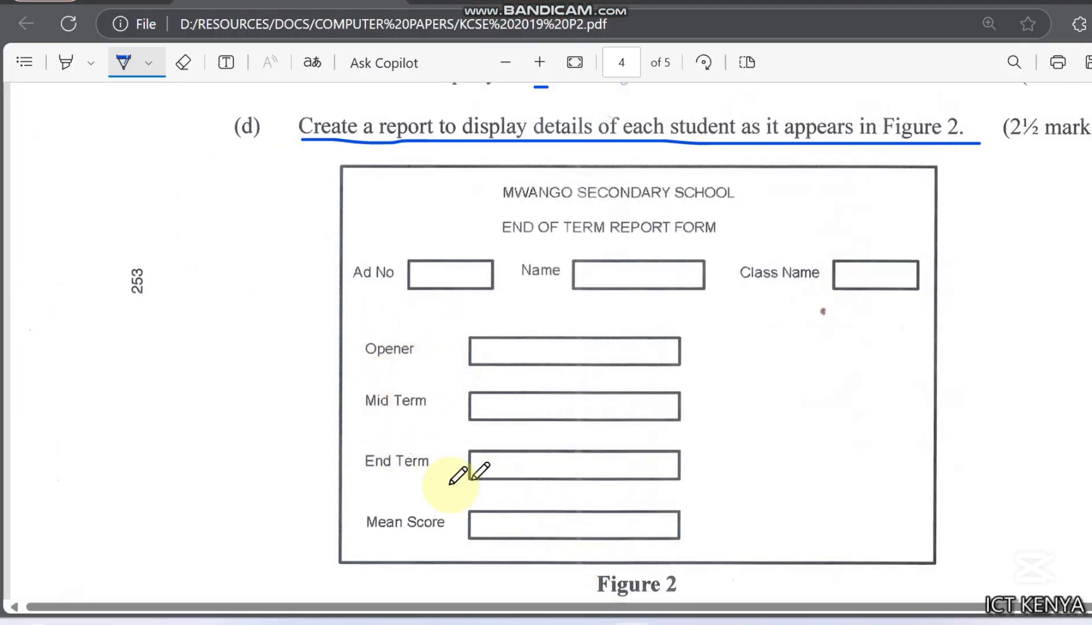
left_click(845, 624)
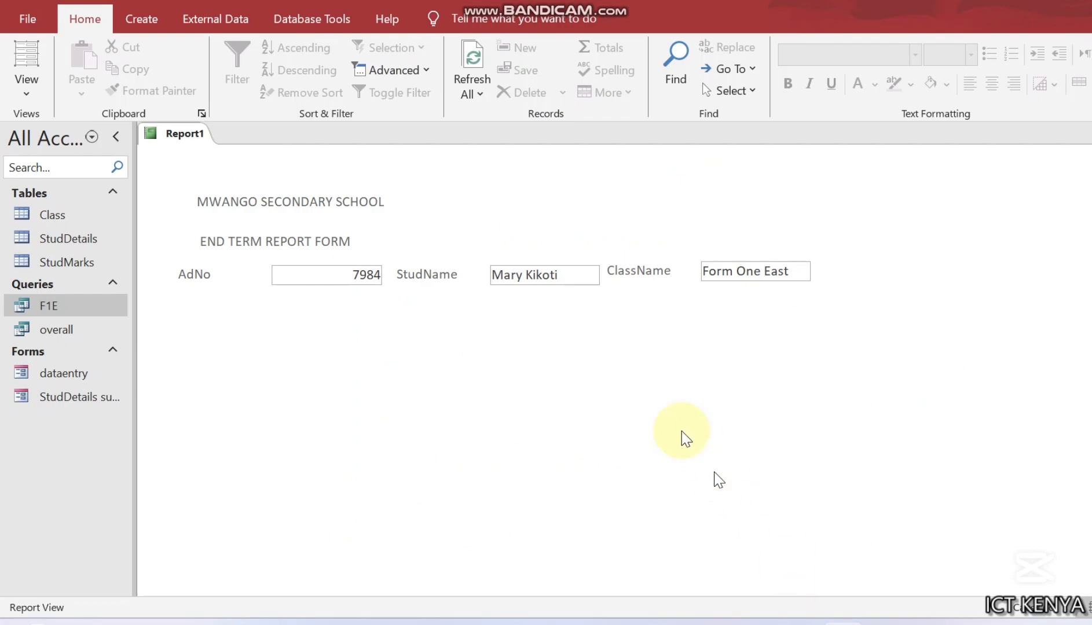
Return the report to Design View and add the Opener, MidTerm and EndTerm fields from StudMarks
right_click(347, 232)
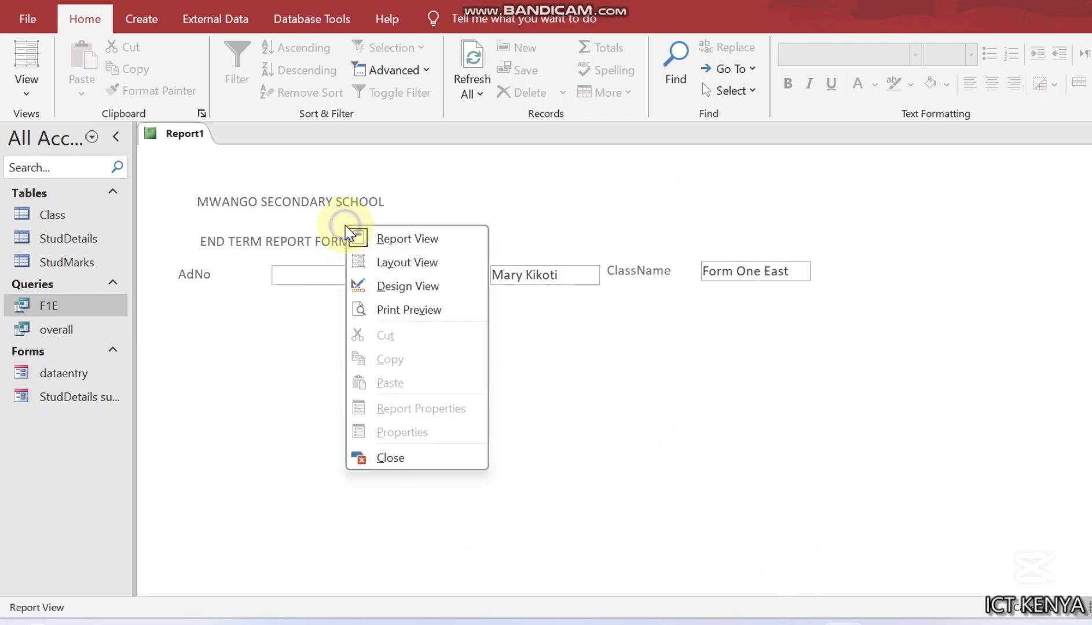
left_click(438, 287)
scroll(315, 382, "down", 1)
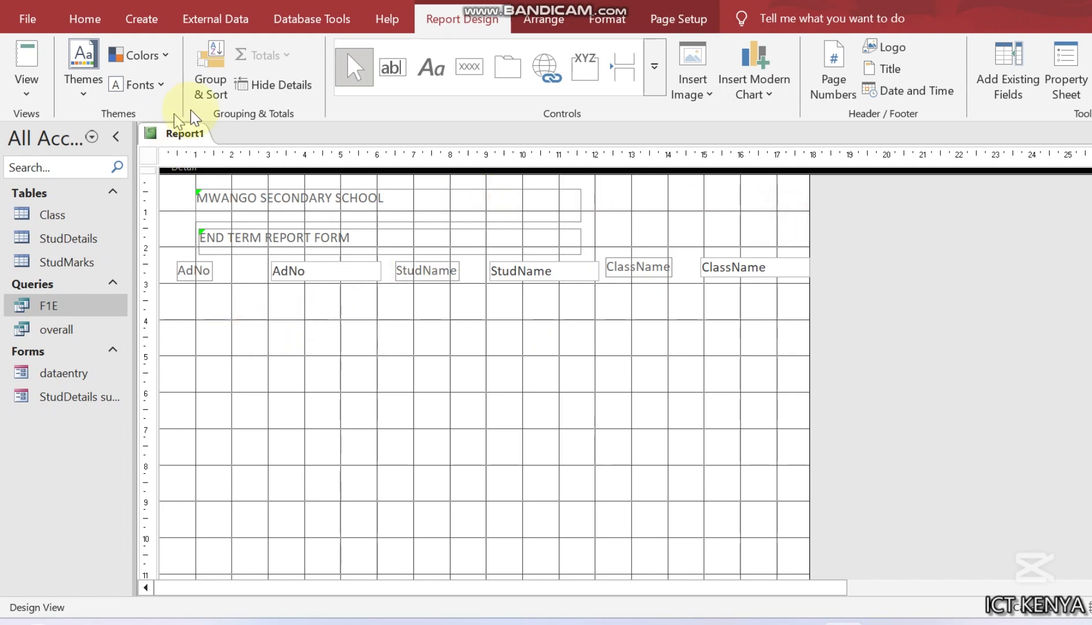
left_click(996, 80)
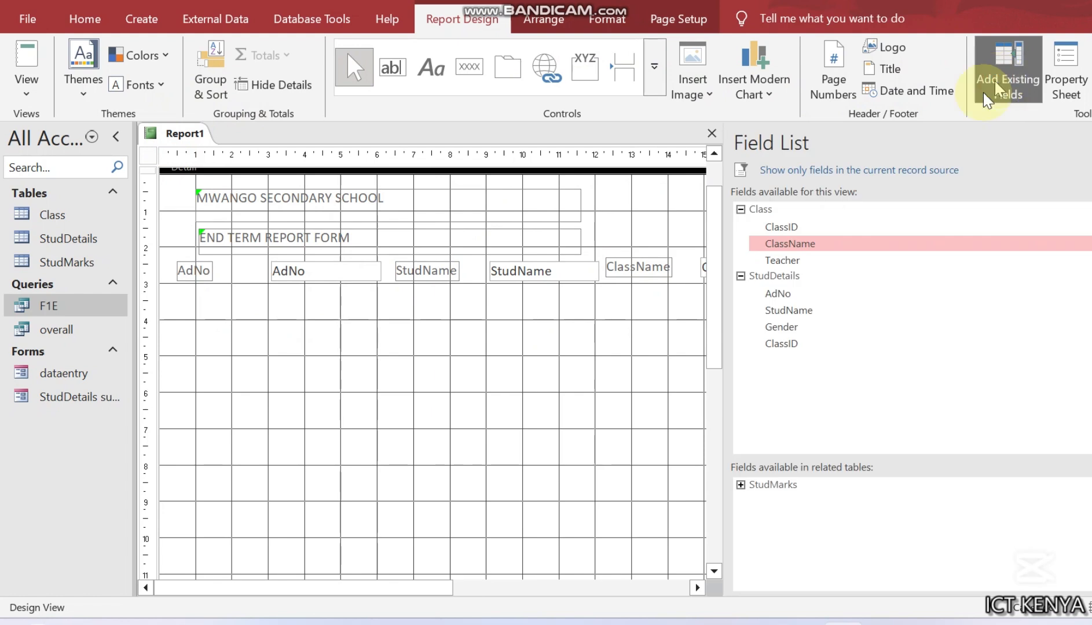
left_click(740, 485)
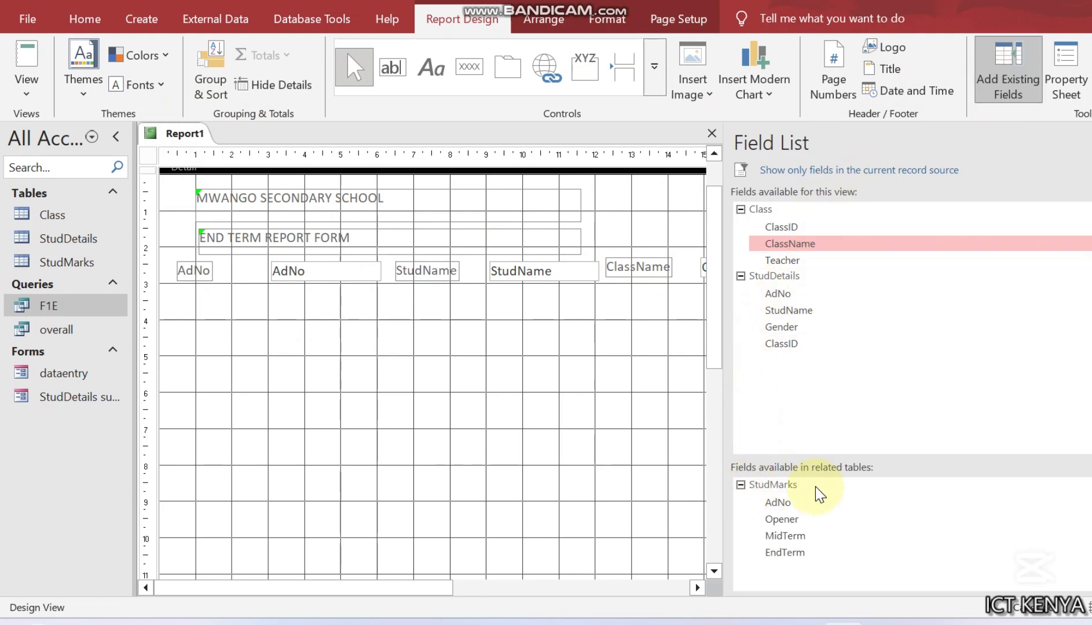
double_click(772, 522)
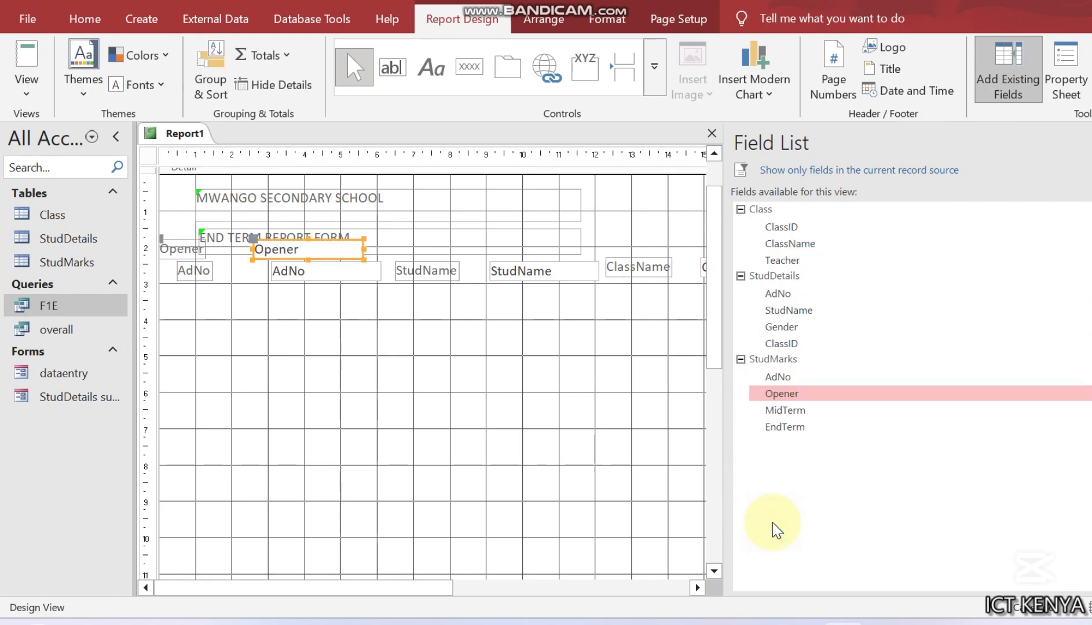
double_click(797, 410)
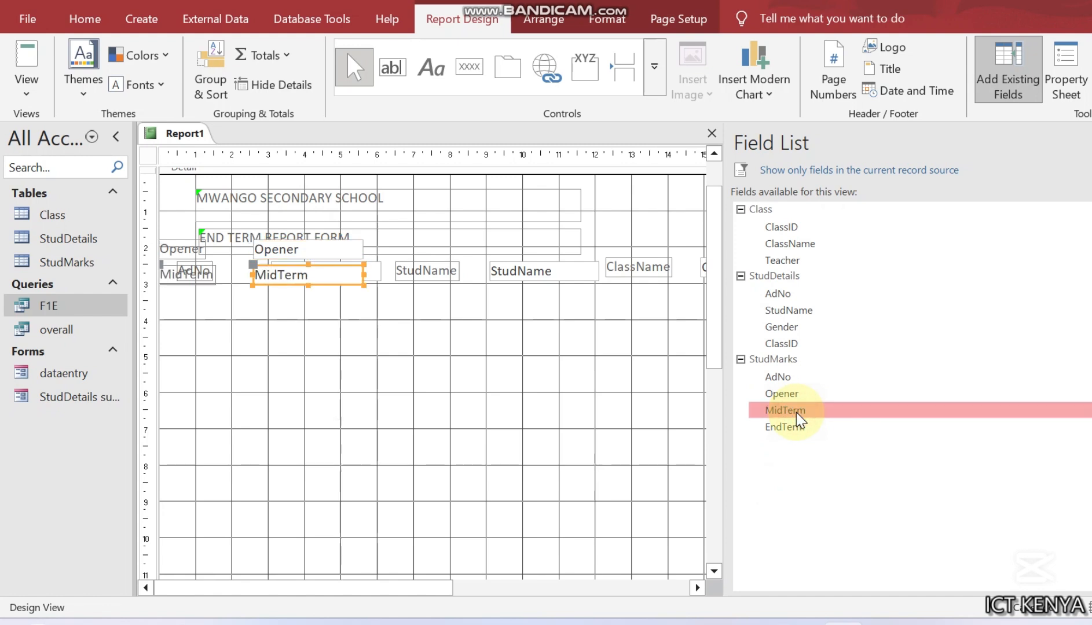
double_click(791, 429)
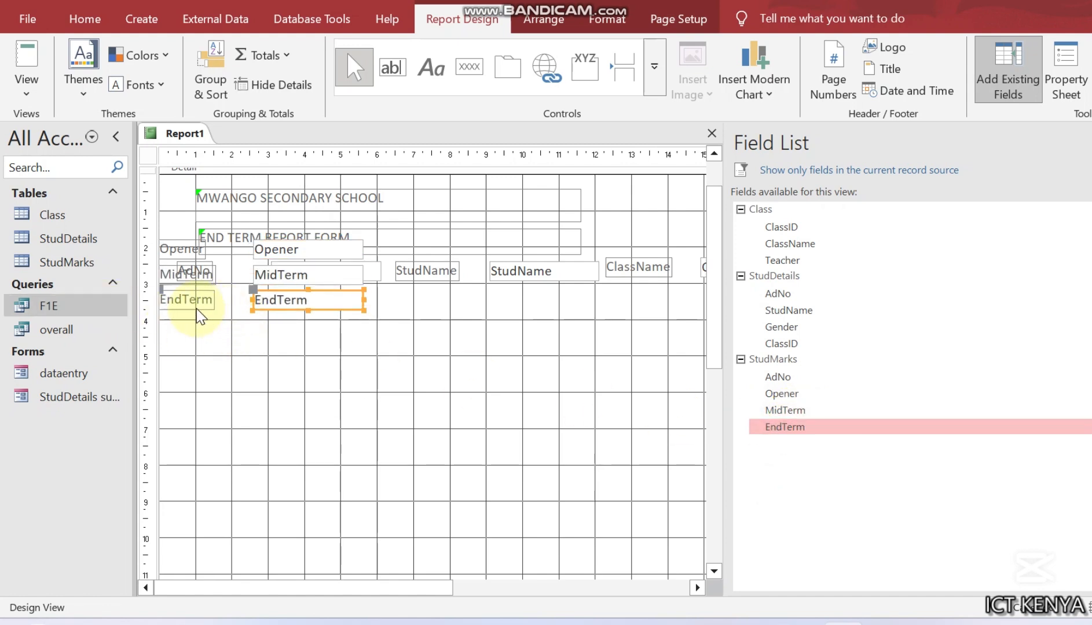
Move the Opener, MidTerm and EndTerm controls with their labels below the AdNo row, stacked in that order
left_click_drag(196, 309, 221, 398)
left_click_drag(167, 274, 191, 372)
left_click(179, 245)
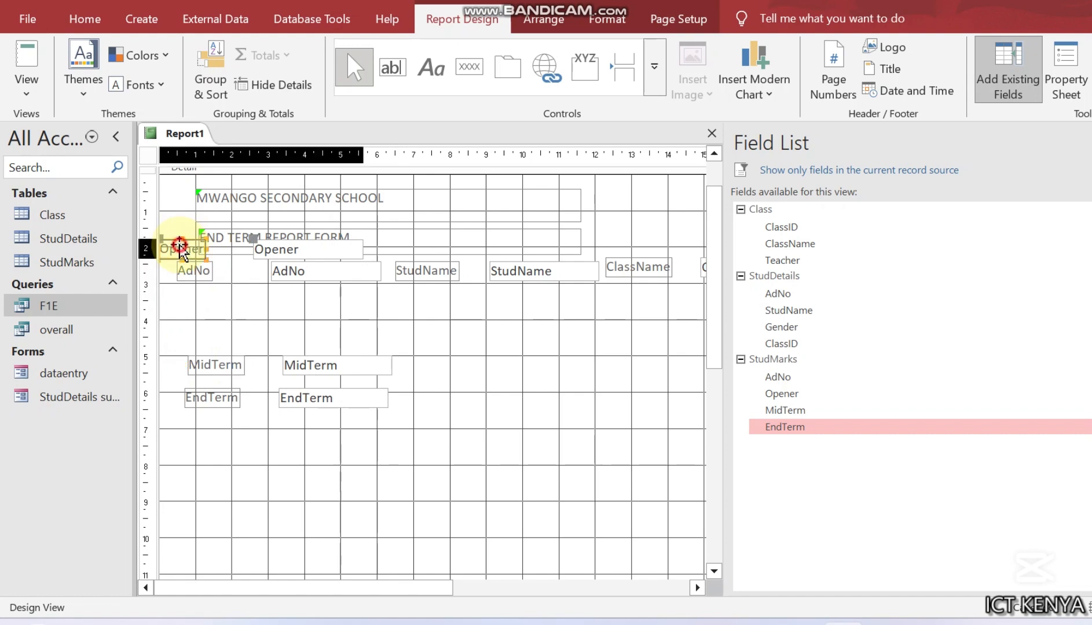
left_click_drag(179, 245, 199, 320)
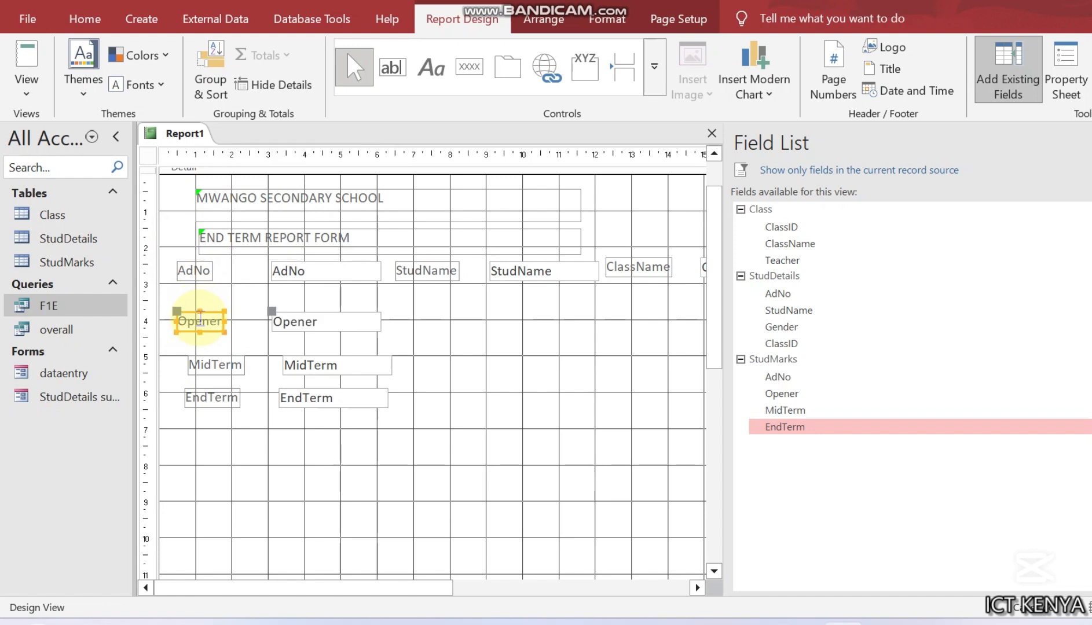
Move the MidTerm and EndTerm controls with their labels so both line up under the Opener label and text box
left_click(207, 363)
mouse_move(208, 363)
left_mouse_down()
mouse_move(196, 346)
mouse_move(203, 358)
left_mouse_up()
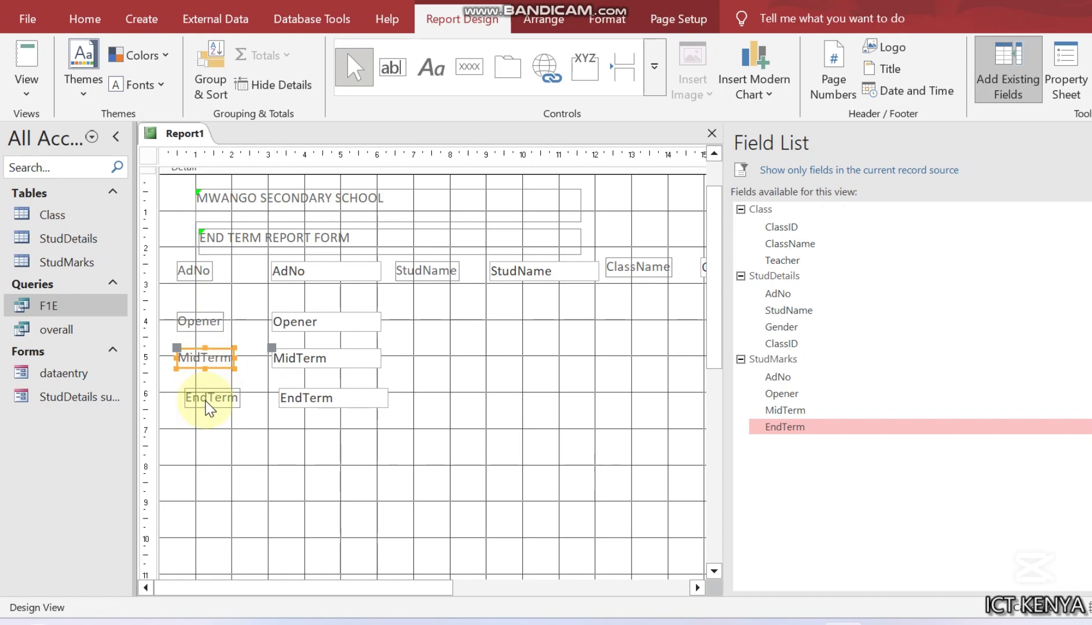
left_click_drag(207, 401, 207, 392)
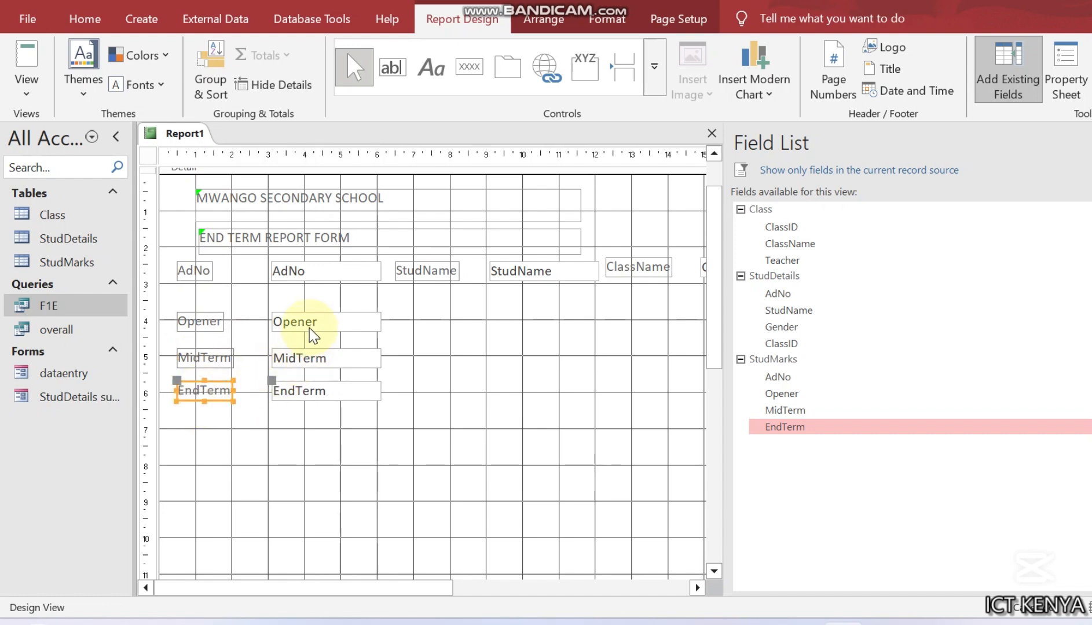
Widen the Opener, MidTerm and EndTerm text boxes together so they end at about 8.3 on the horizontal ruler
left_click(312, 323)
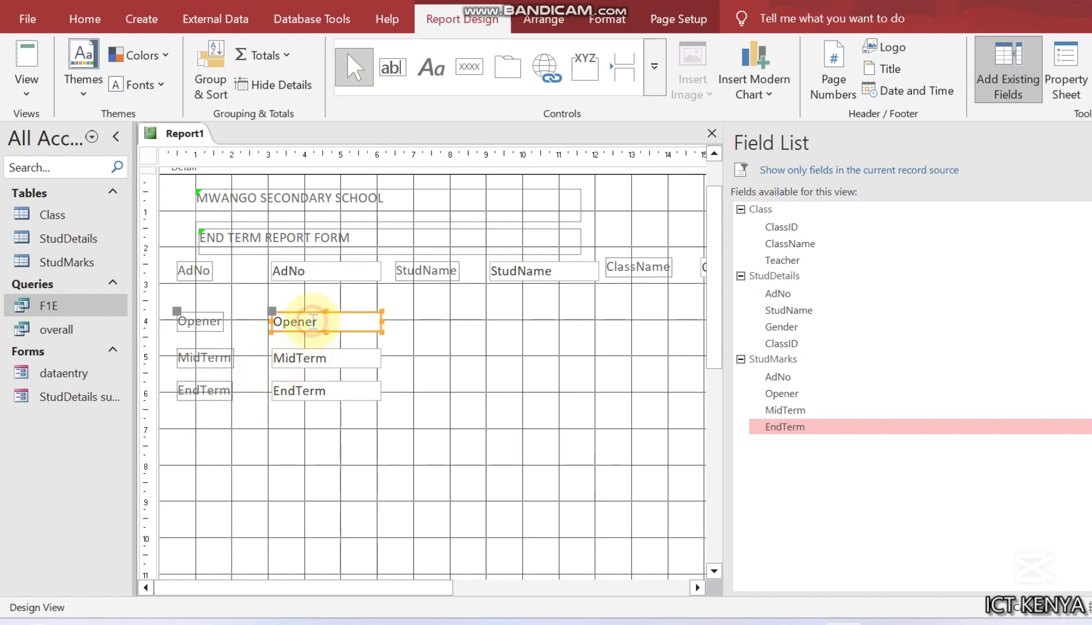
left_click(328, 356, "ctrl")
left_click(328, 387, "ctrl")
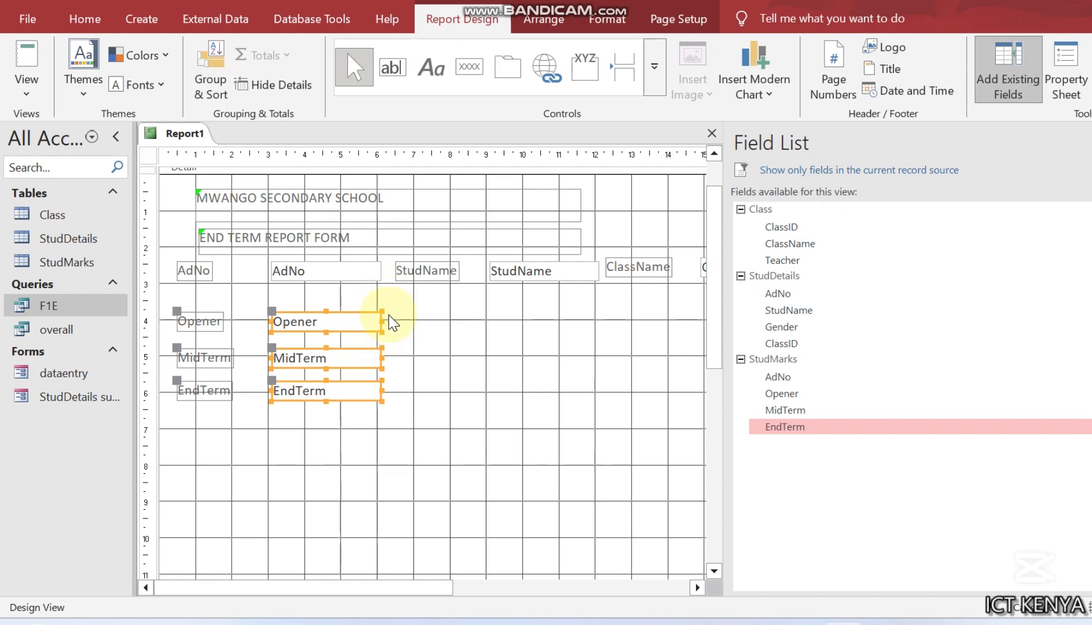
left_click(379, 325)
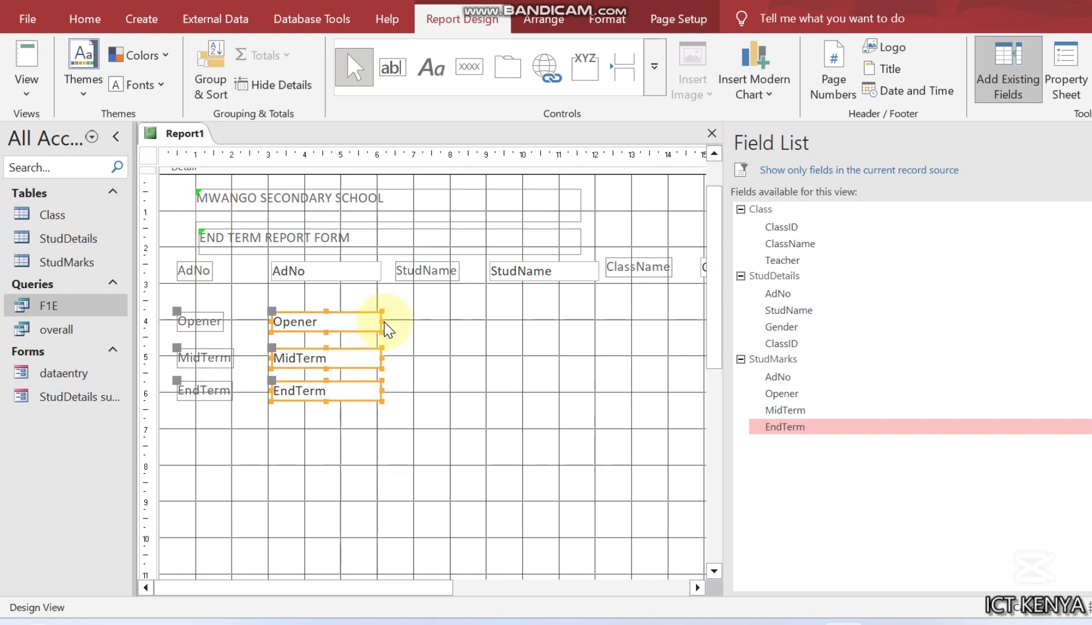
left_click_drag(380, 325, 462, 333)
left_click(491, 427)
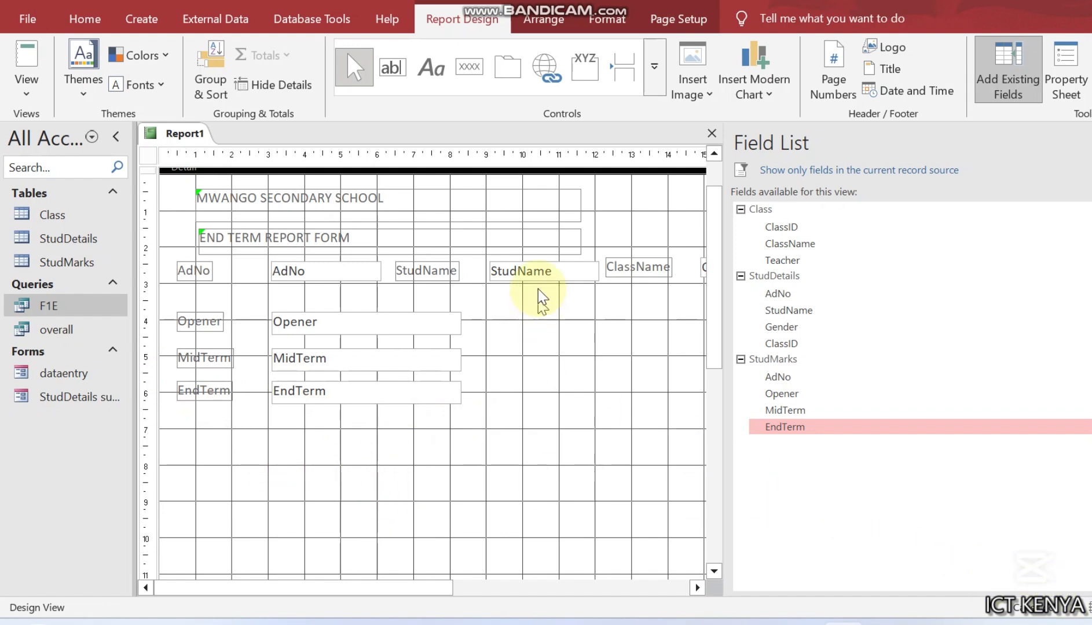
Check the student's Opener, MidTerm and EndTerm marks and their layout in Report View
right_click(185, 140)
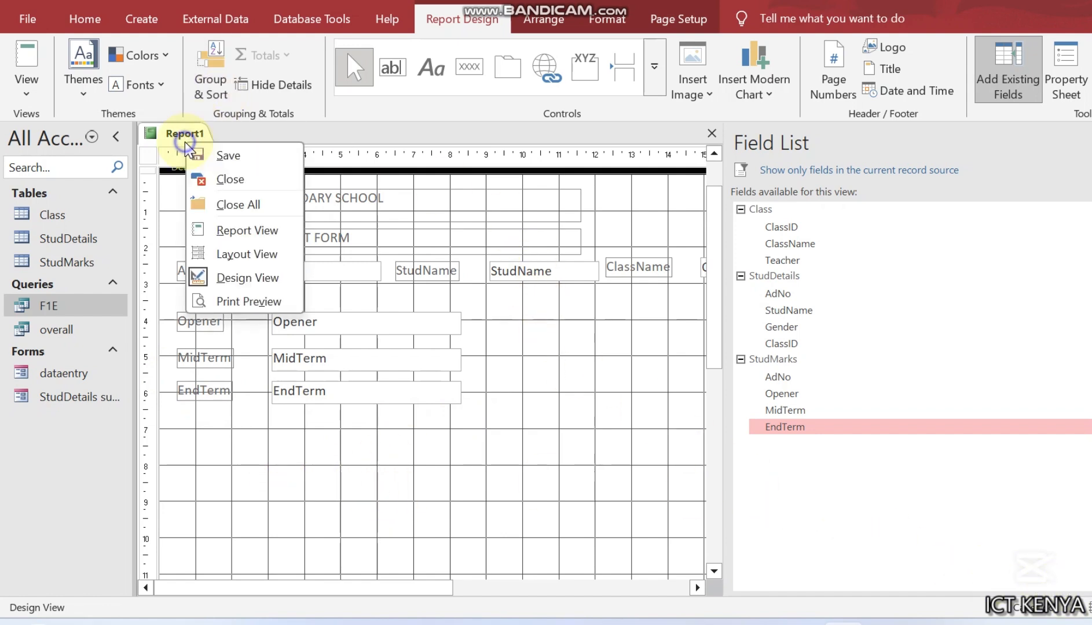
left_click(242, 230)
scroll(309, 520, "down", 5)
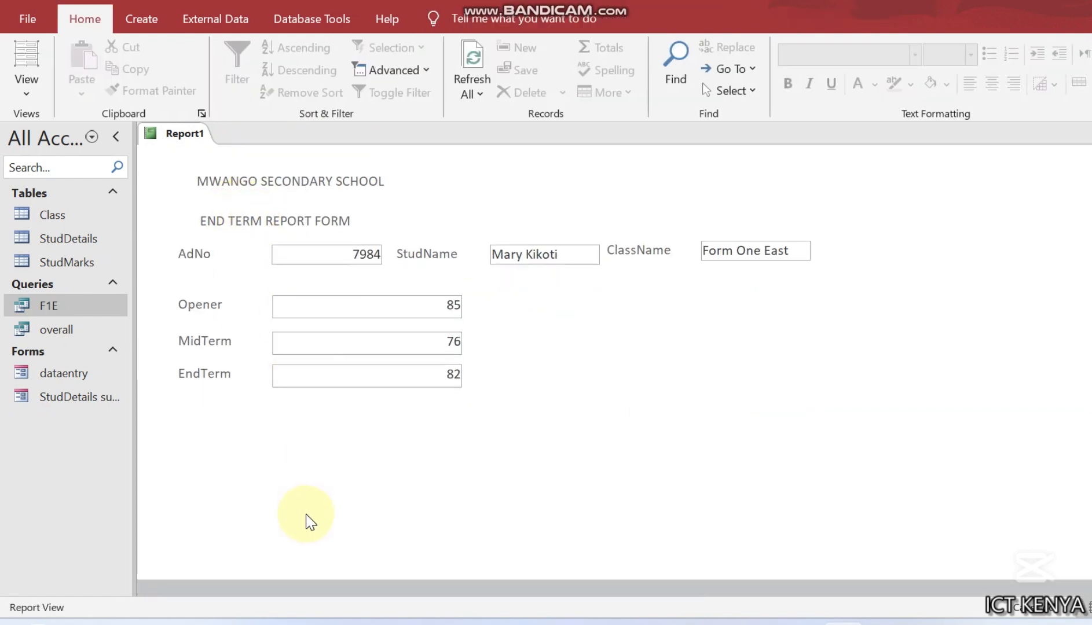
scroll(307, 522, "up", 4)
left_click(414, 301)
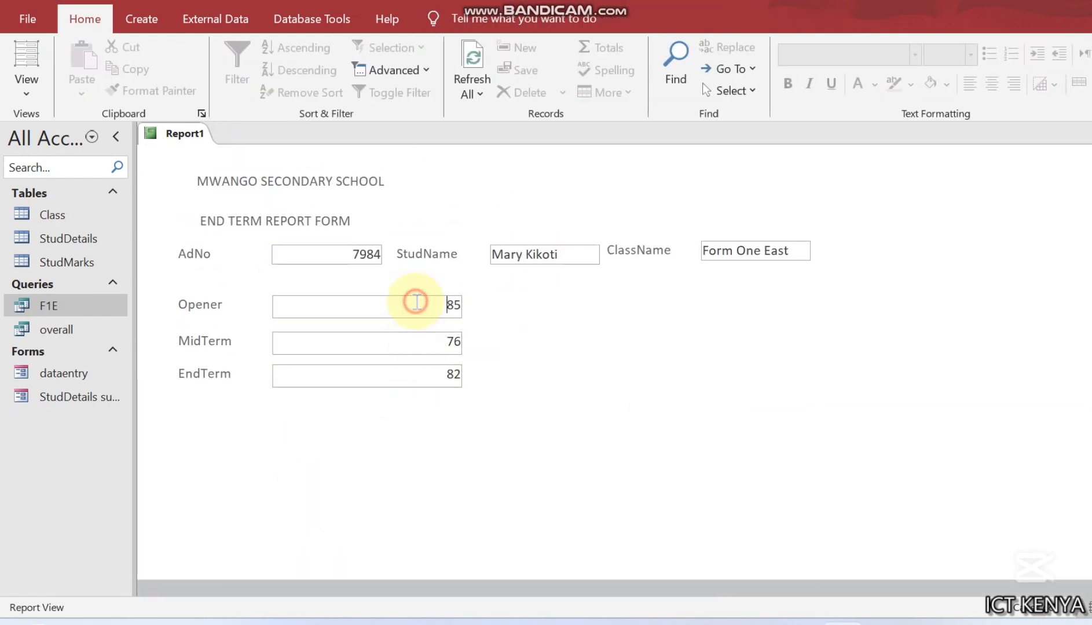
left_click(414, 338)
left_click(414, 368)
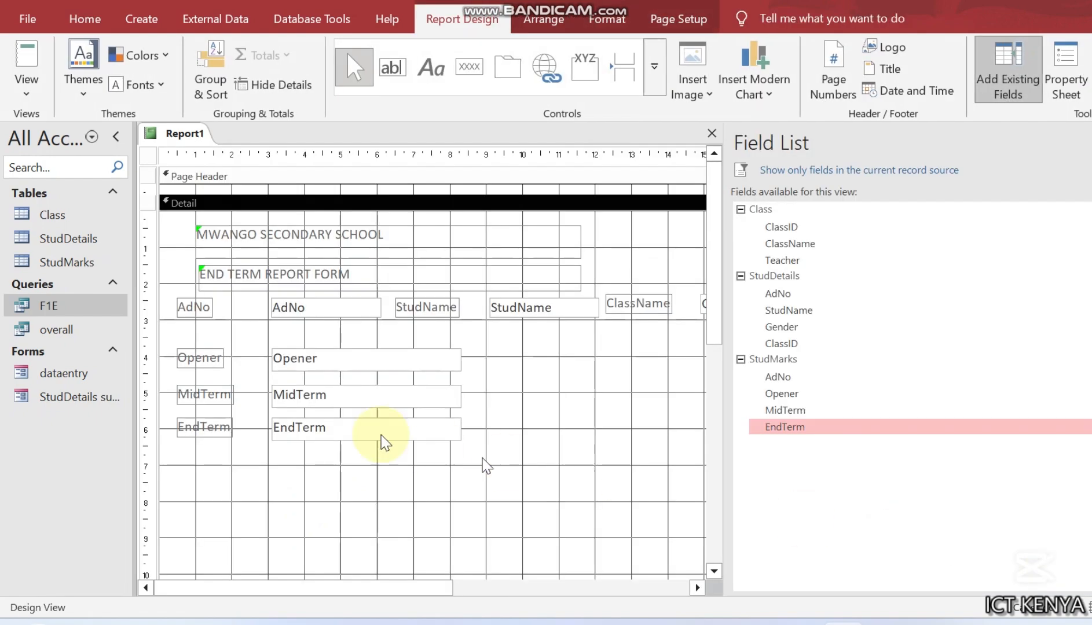
Add an unbound text box below EndTerm in Design View, as wide as the mark boxes, and label it Meanscore
scroll(174, 434, "down", 2)
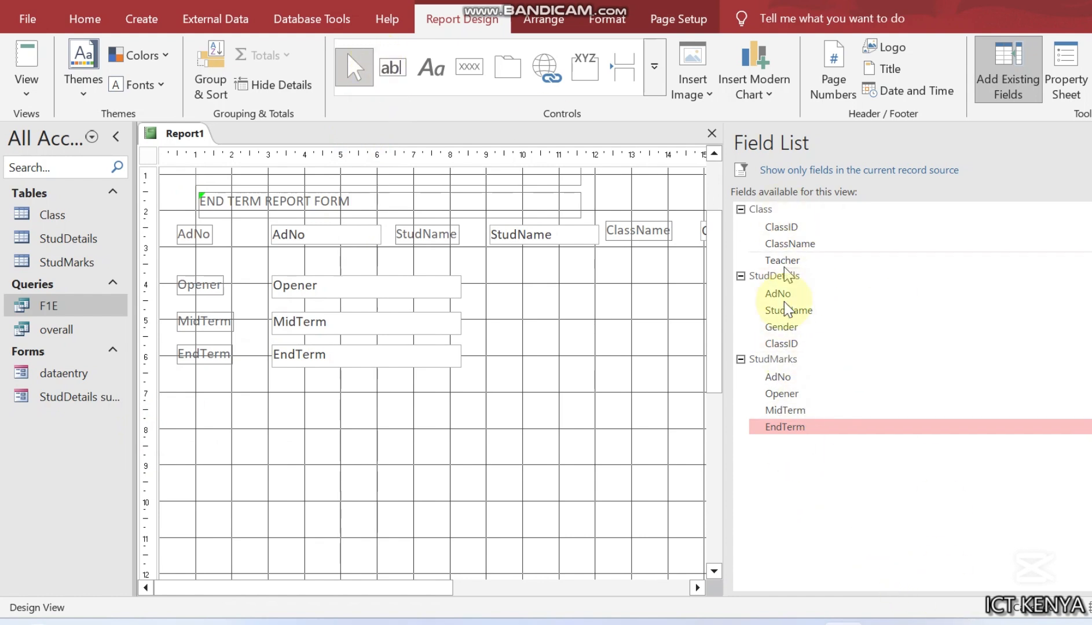
left_click(391, 68)
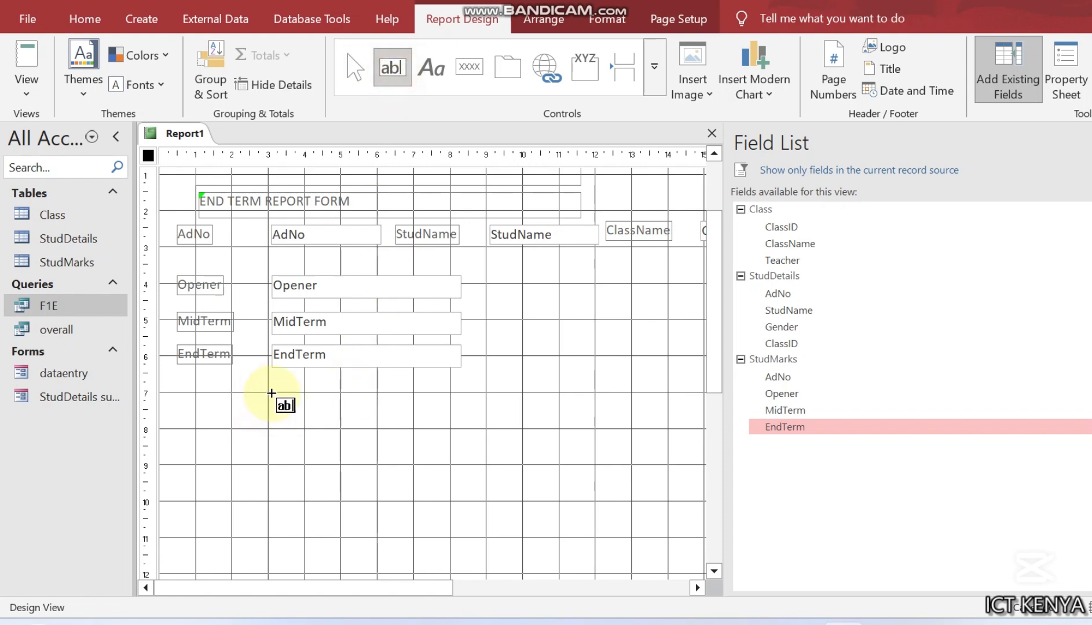
left_click_drag(273, 399, 460, 422)
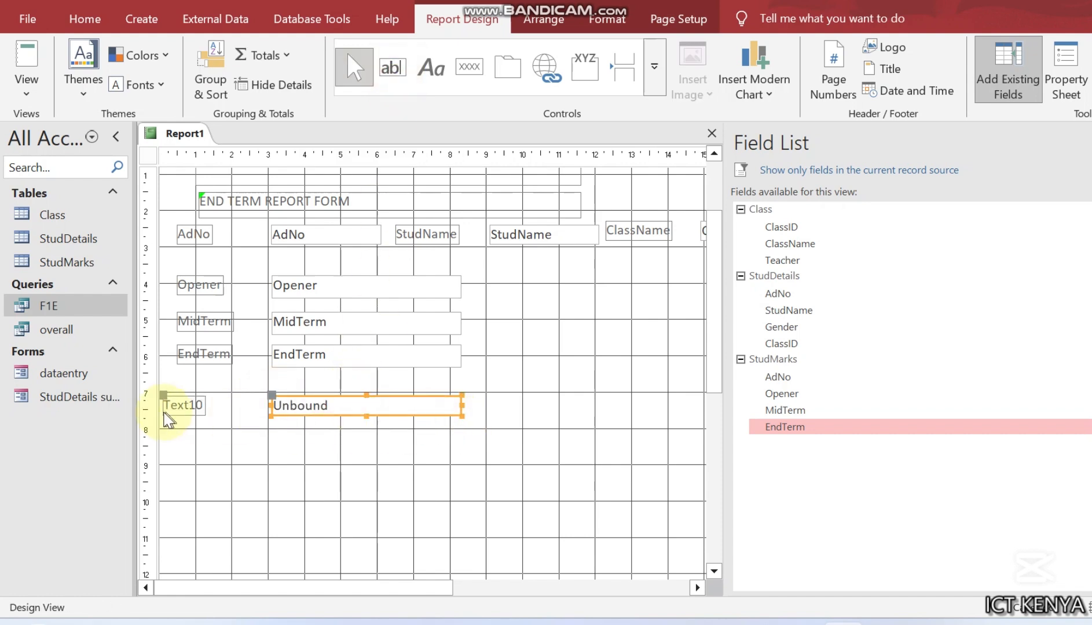
left_click(200, 406)
double_click(193, 406)
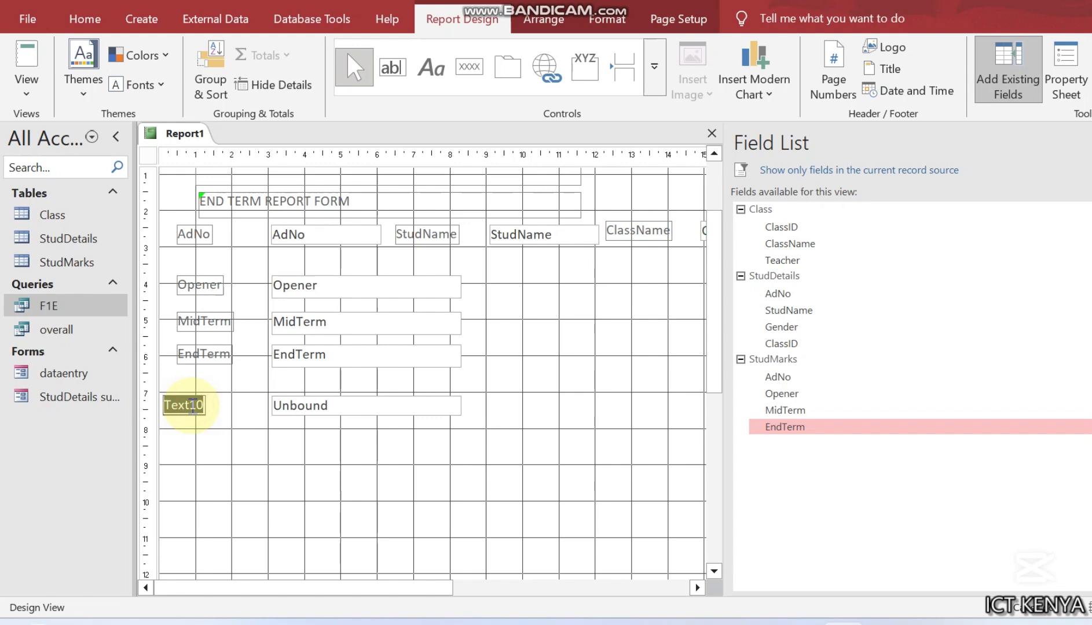
type("Meanscore")
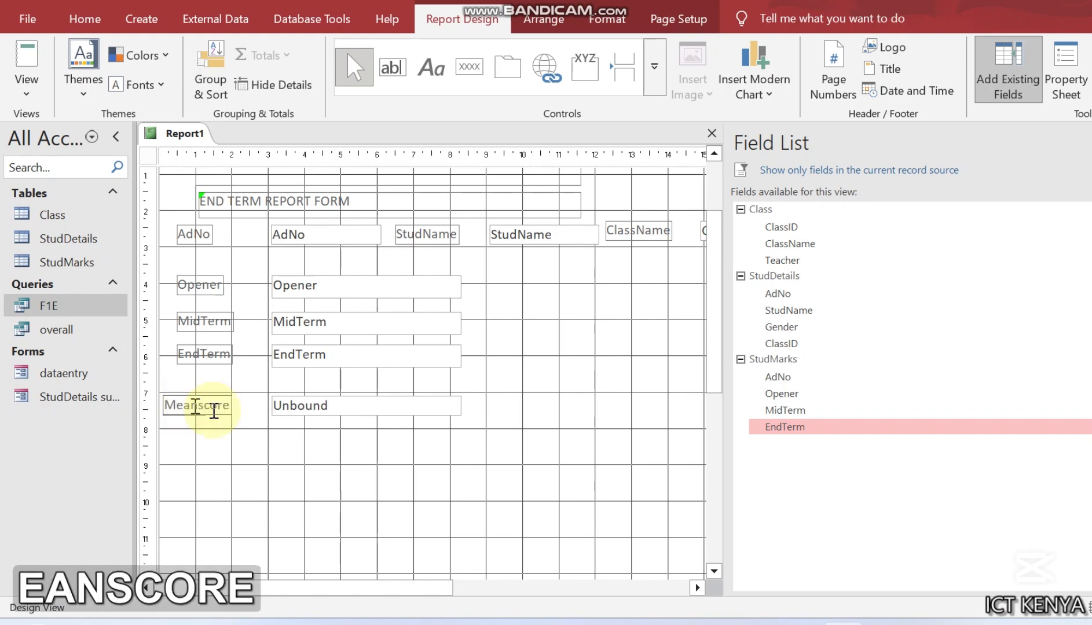
left_click(261, 444)
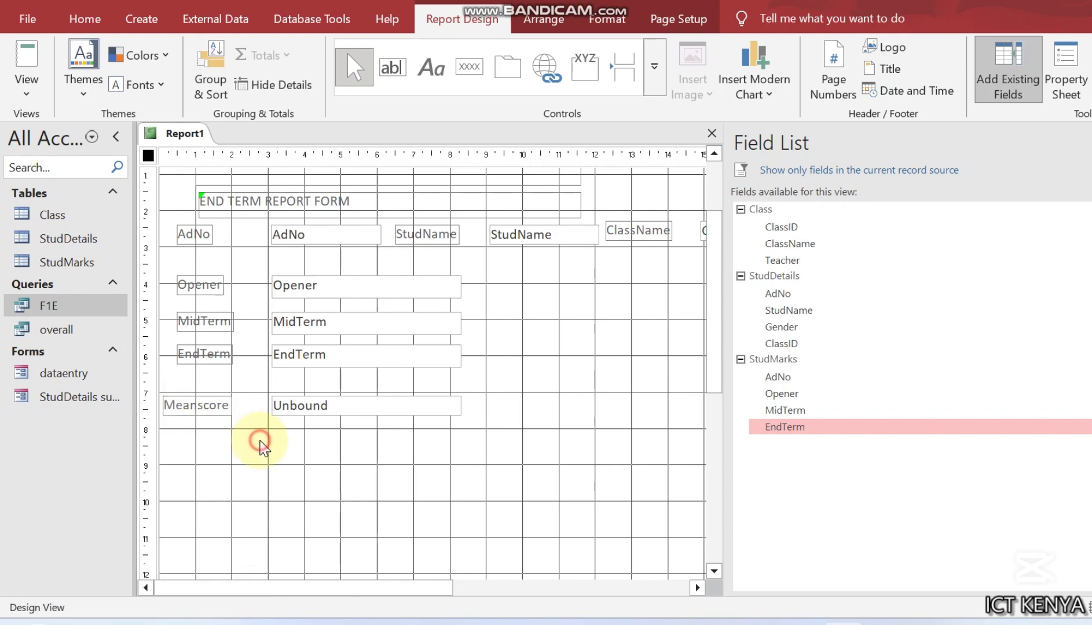
left_click(364, 417)
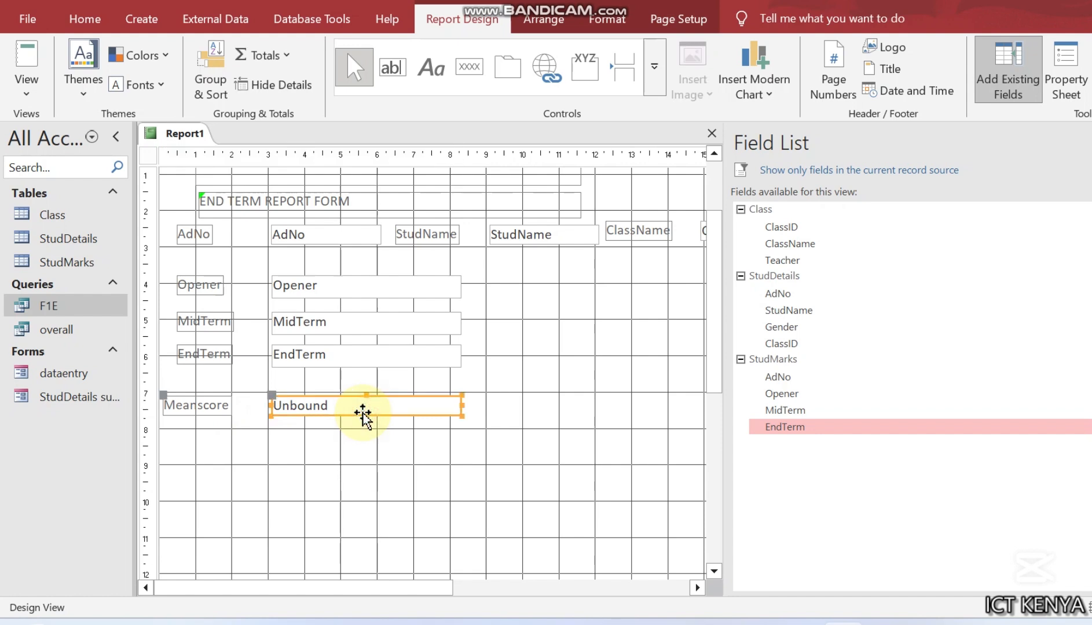
right_click(363, 415)
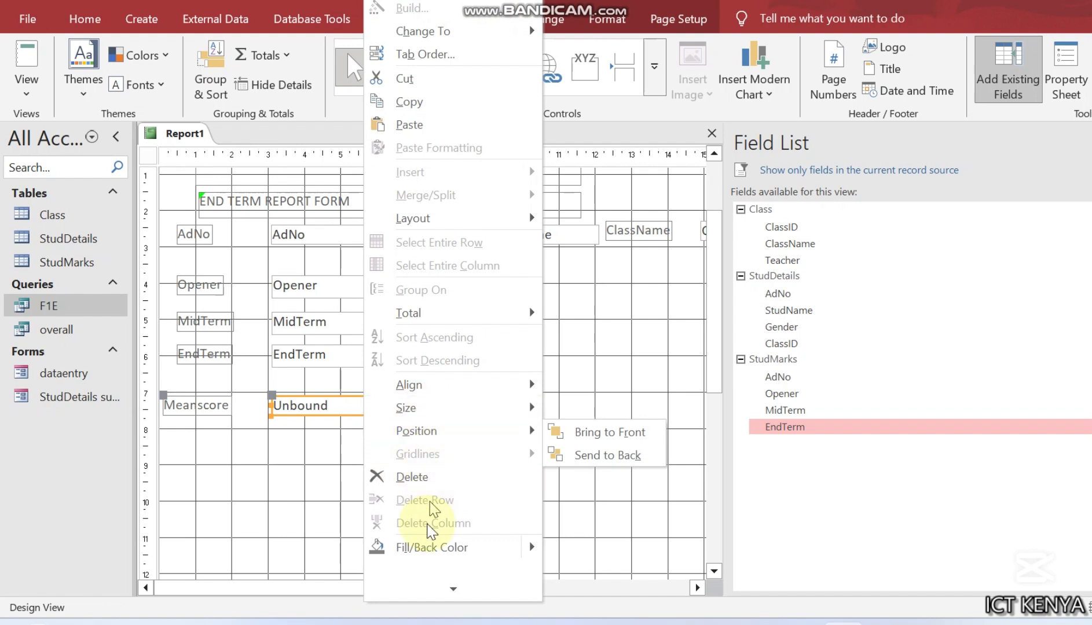
scroll(455, 590, "down", 3)
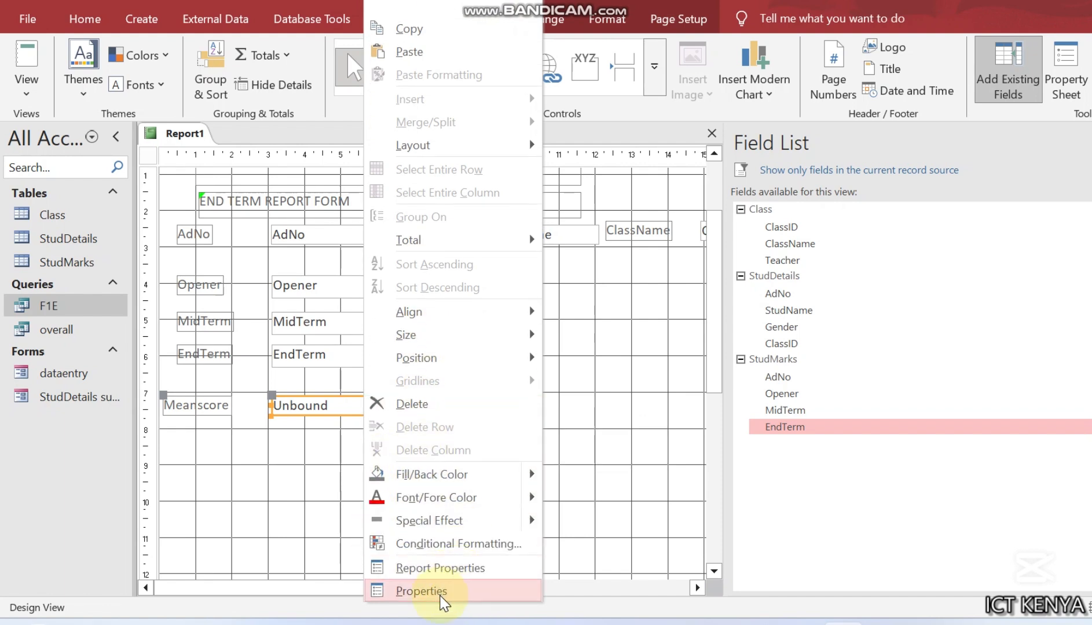
left_click(421, 591)
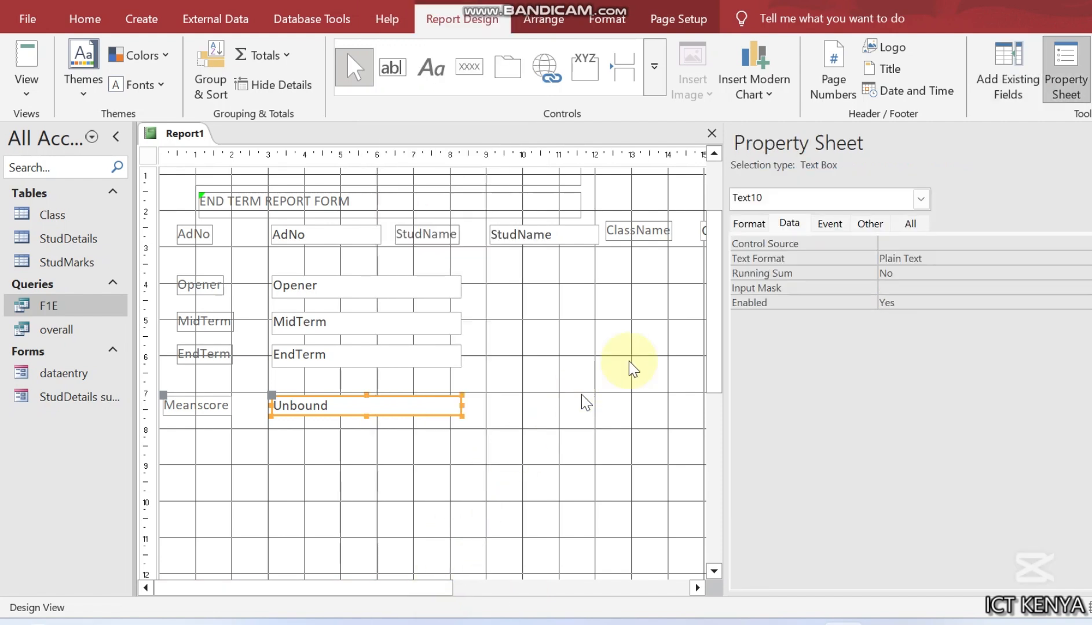
left_click(874, 243)
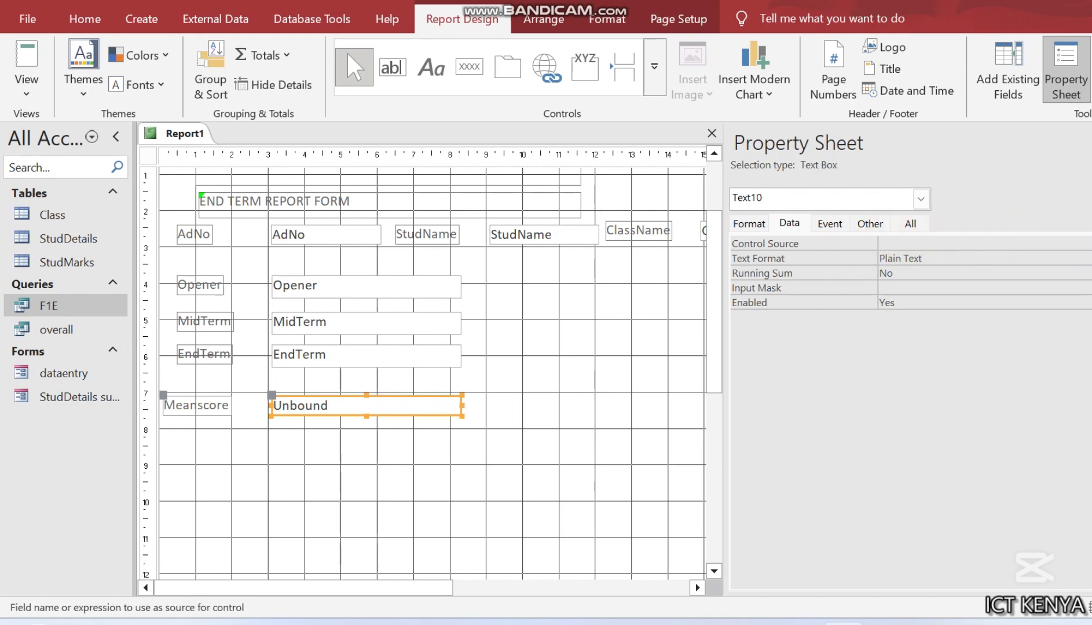
left_click(568, 380)
Save the report under the name report
key("ctrl+s")
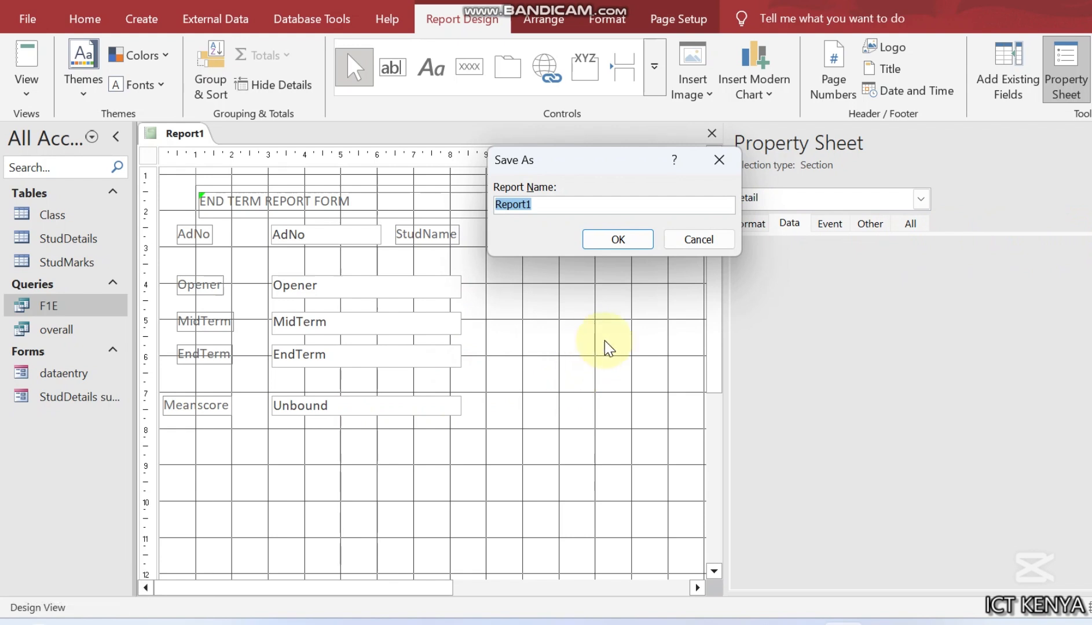
type("report")
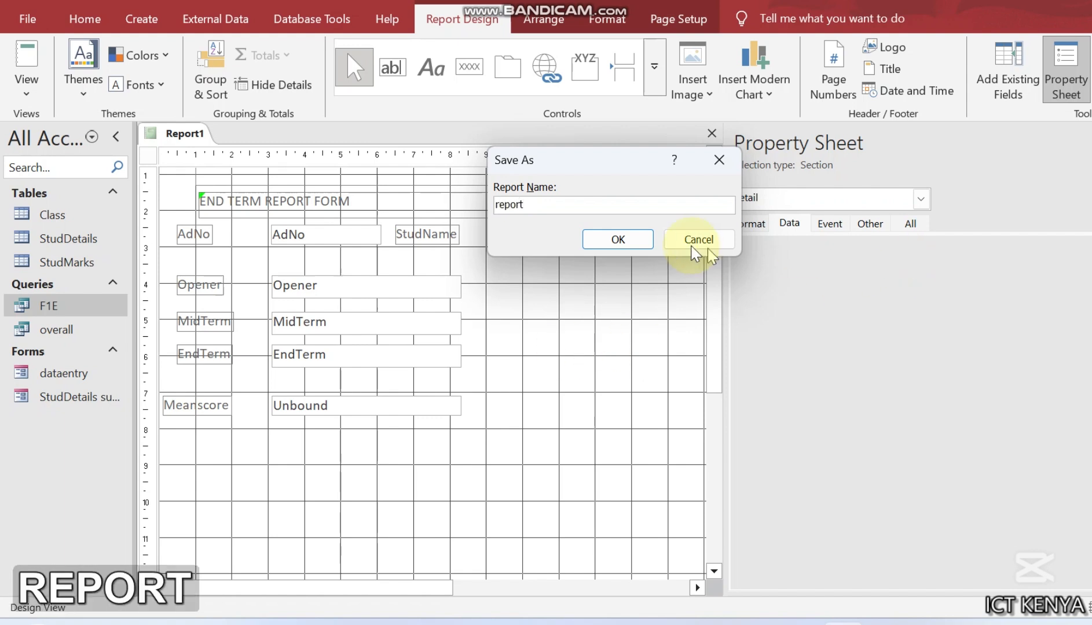
left_click(589, 241)
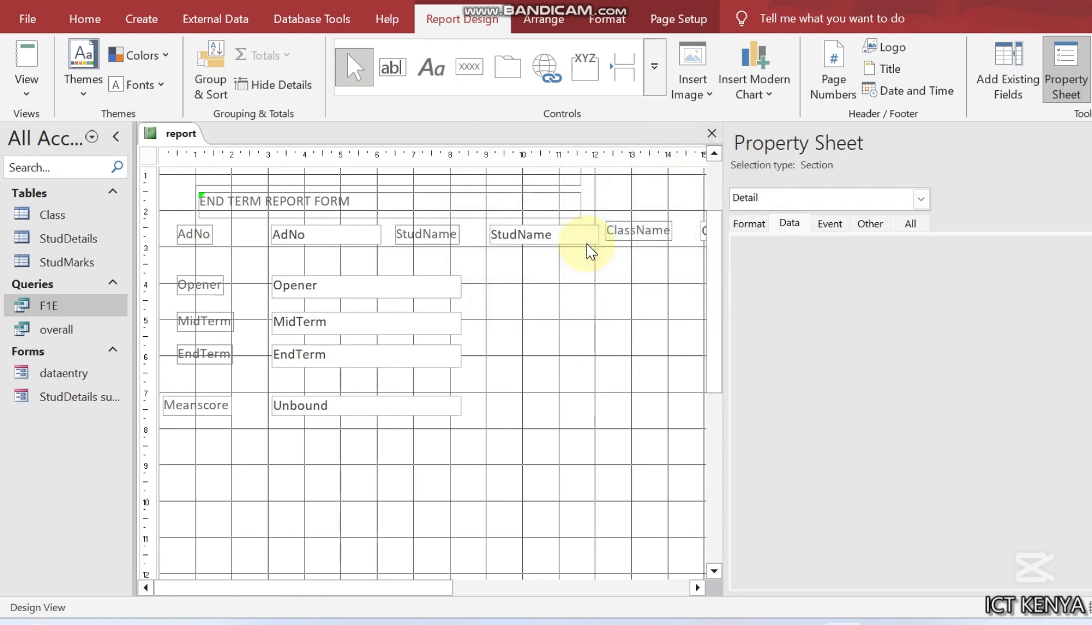
left_click(365, 407)
right_click(366, 408)
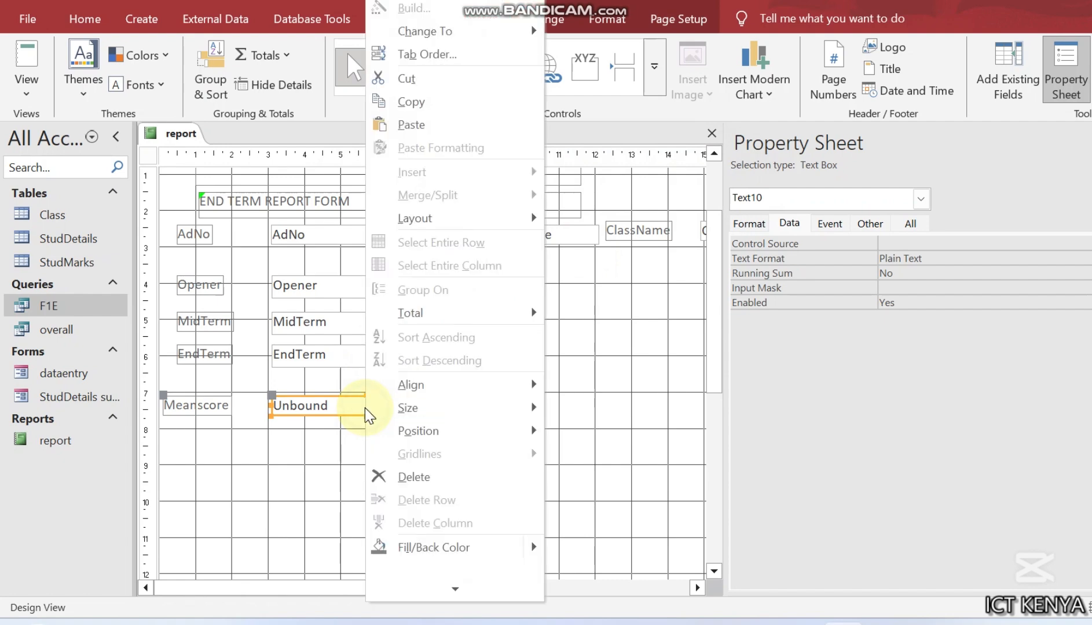
left_click(450, 583)
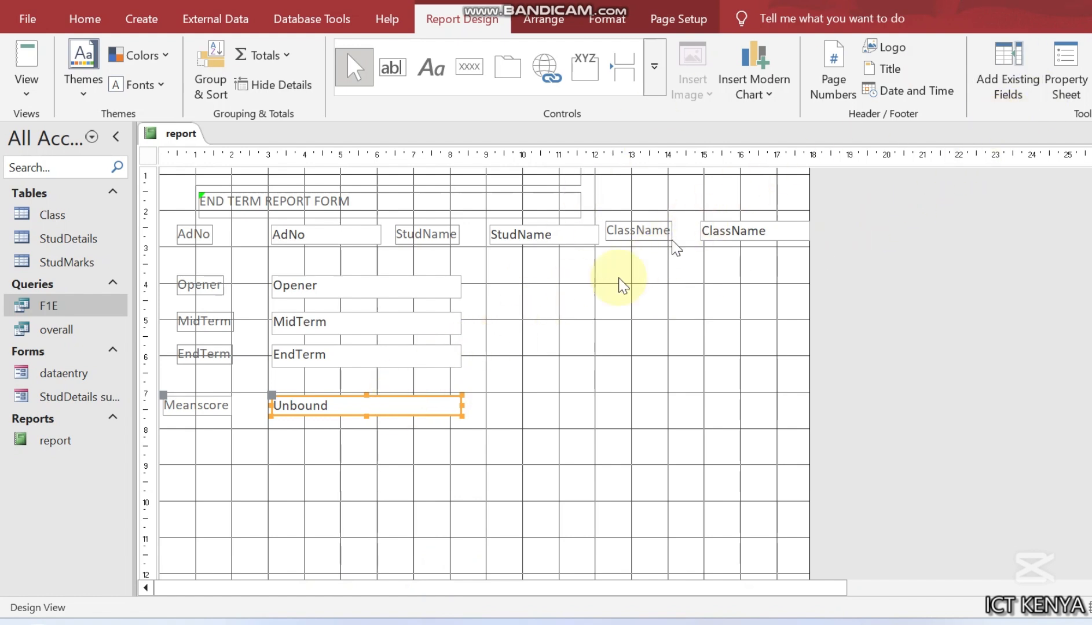
left_click(526, 354)
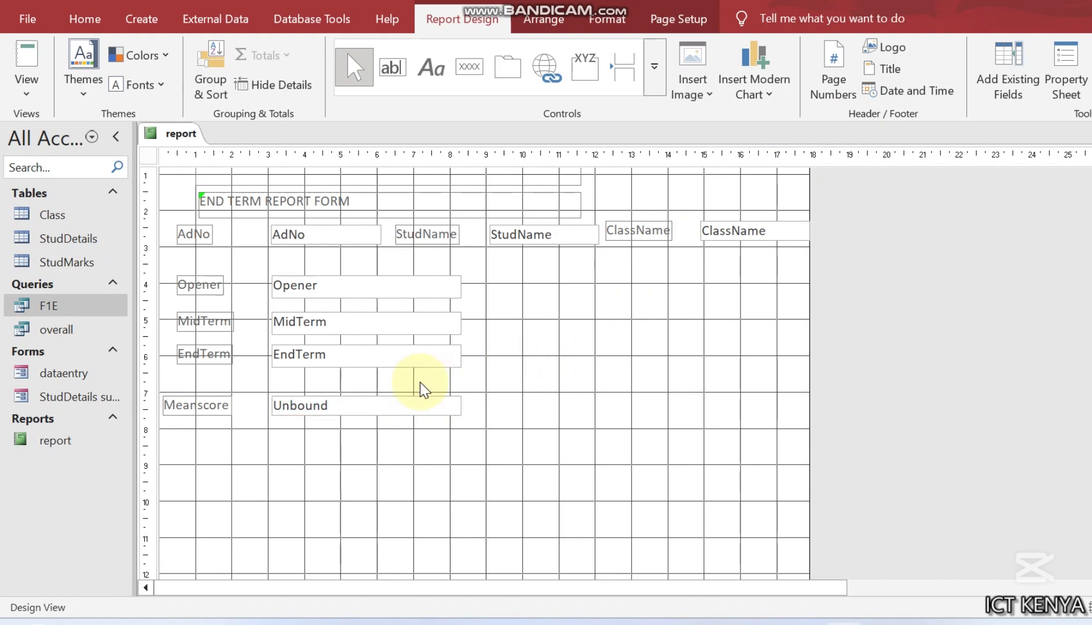
left_click(377, 408)
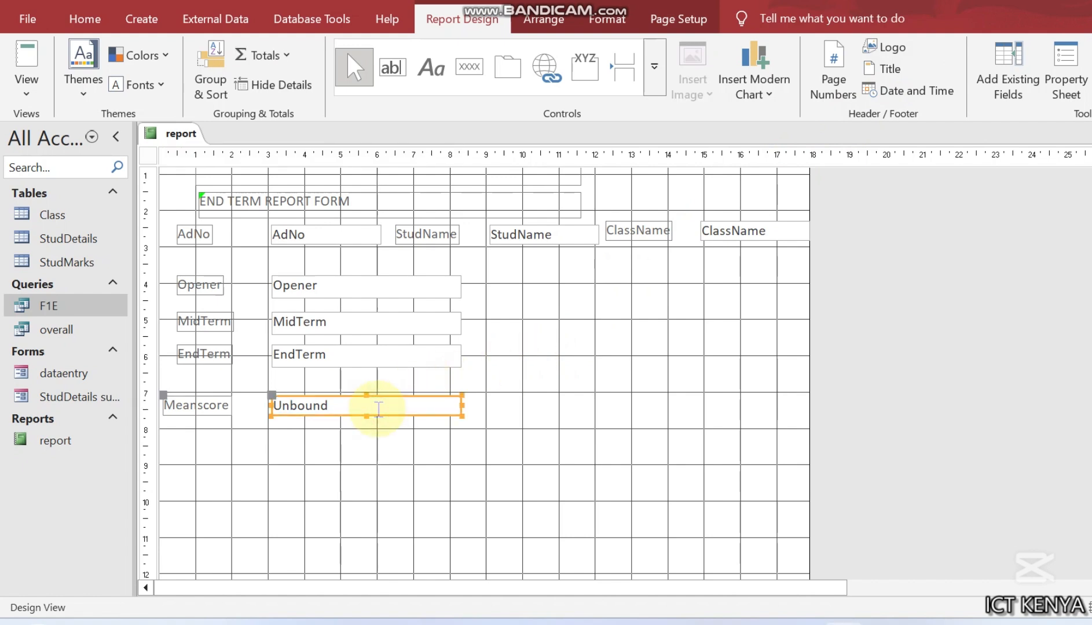
right_click(377, 409)
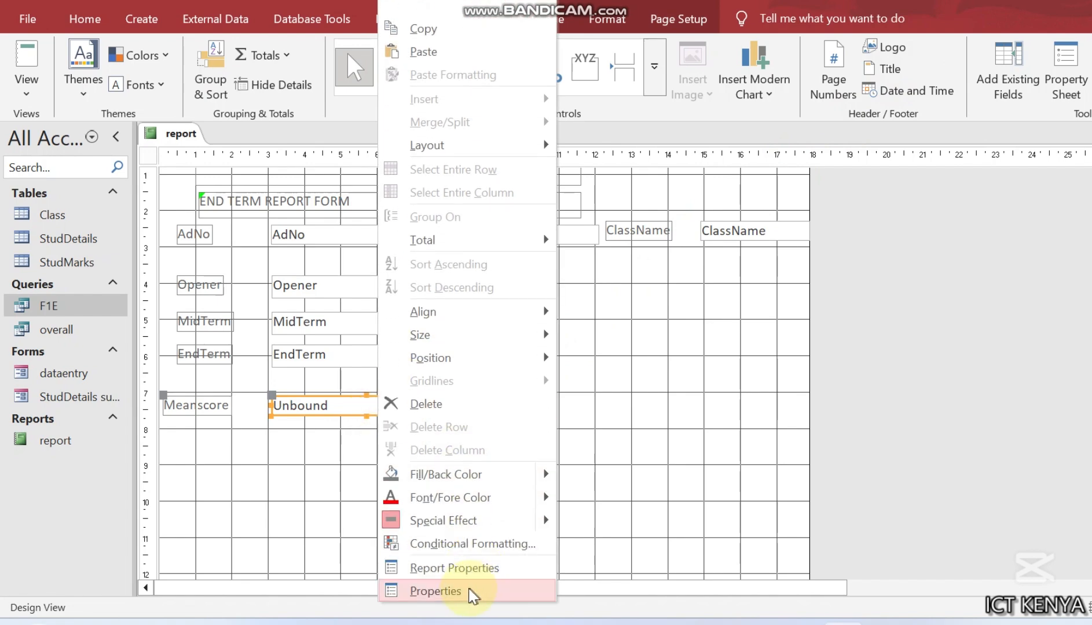
left_click(465, 588)
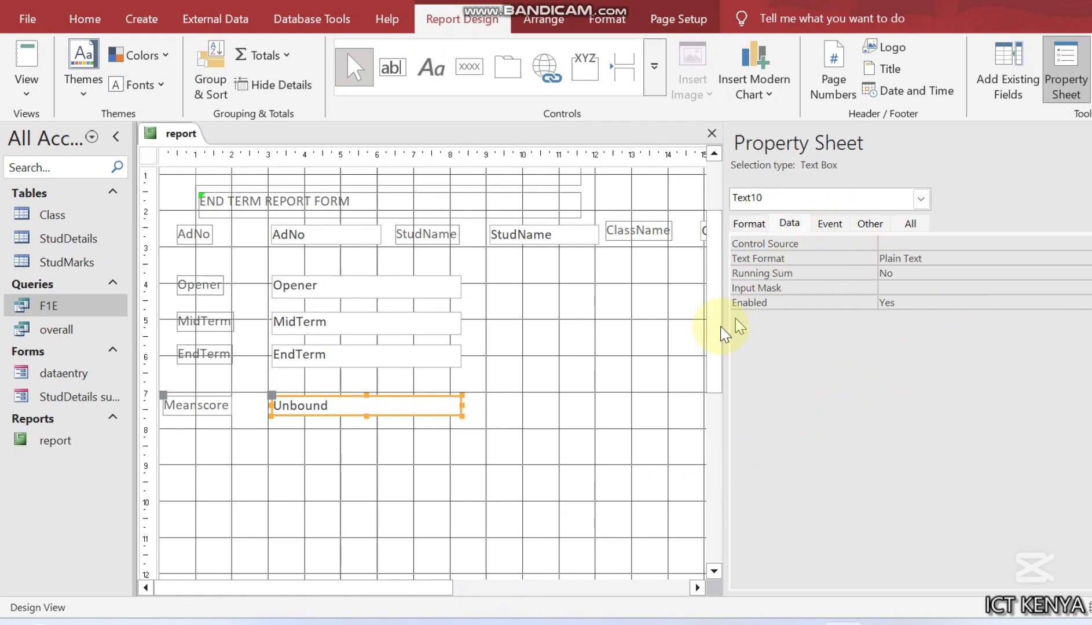
left_click(633, 382)
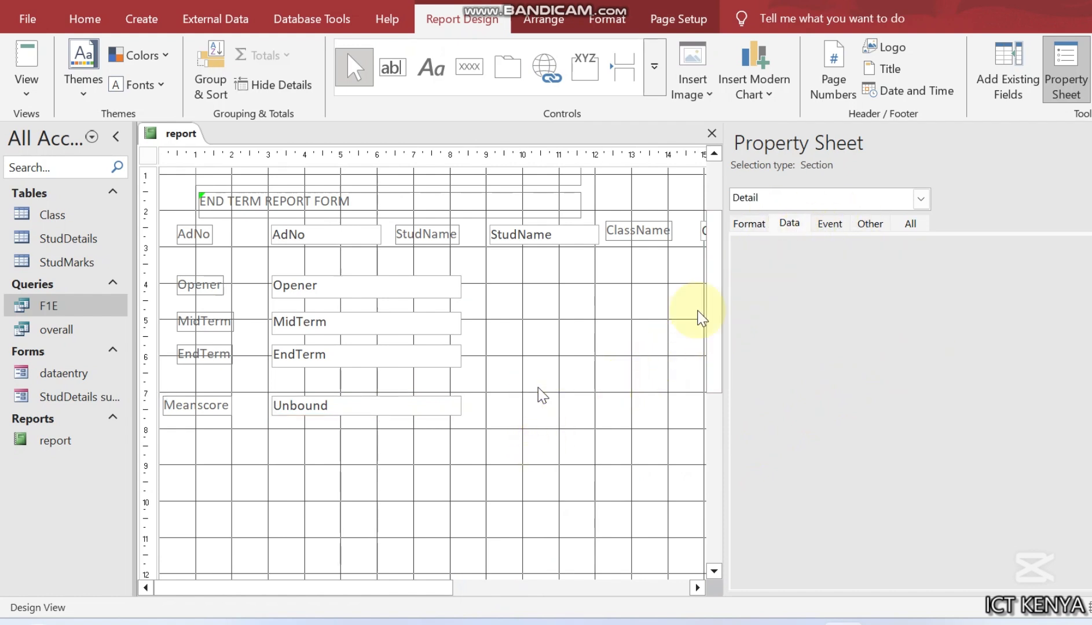
left_click(1065, 74)
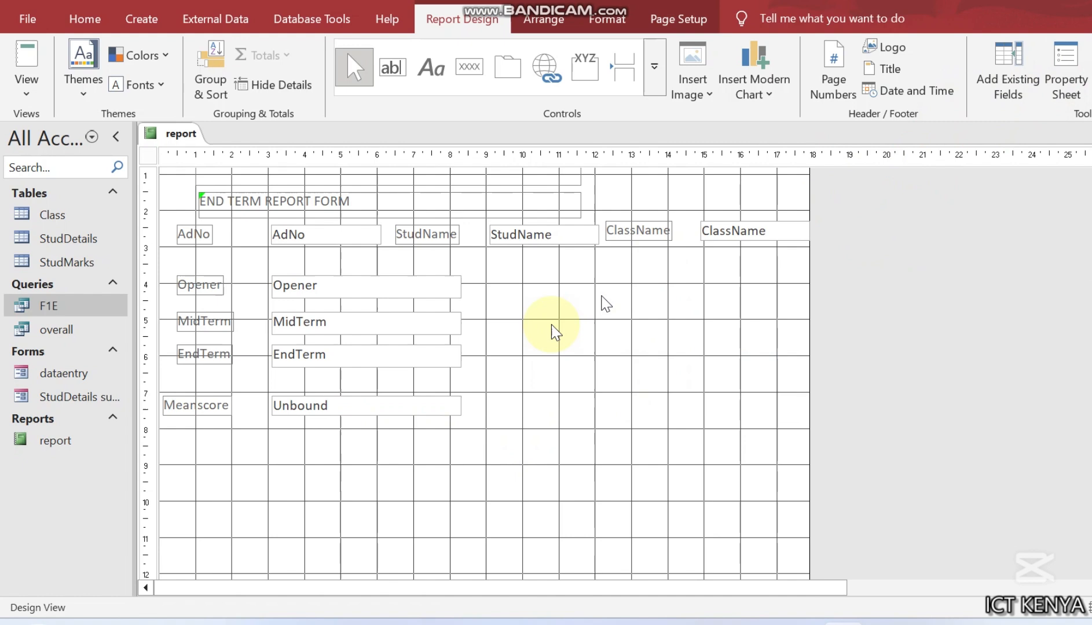
Open the Expression Builder for the Control Source of the unbound Meanscore text box
left_click(403, 410)
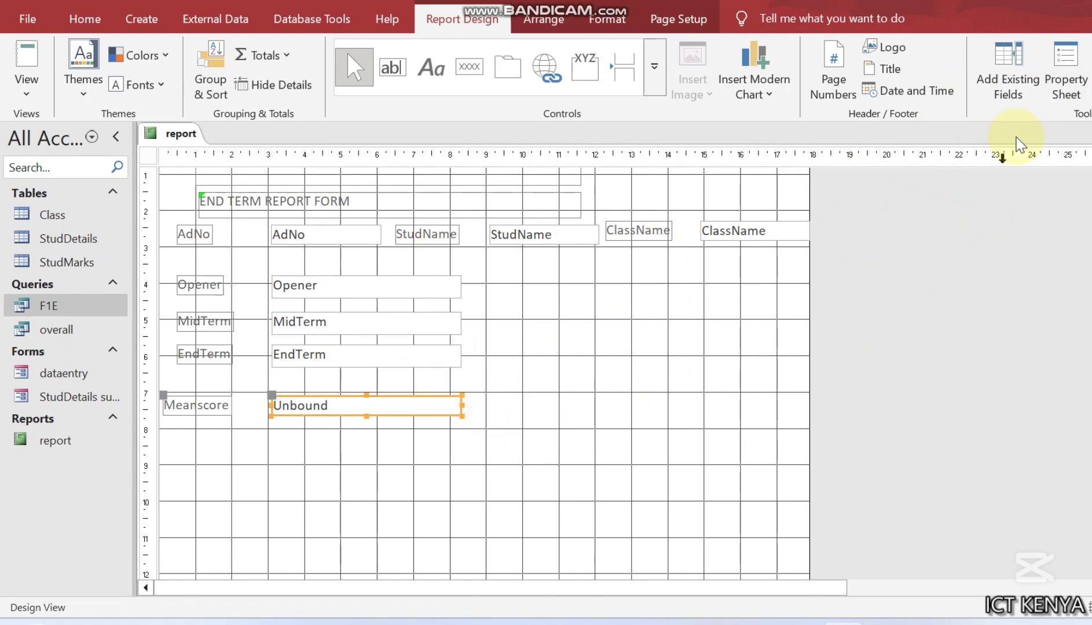
left_click(1058, 81)
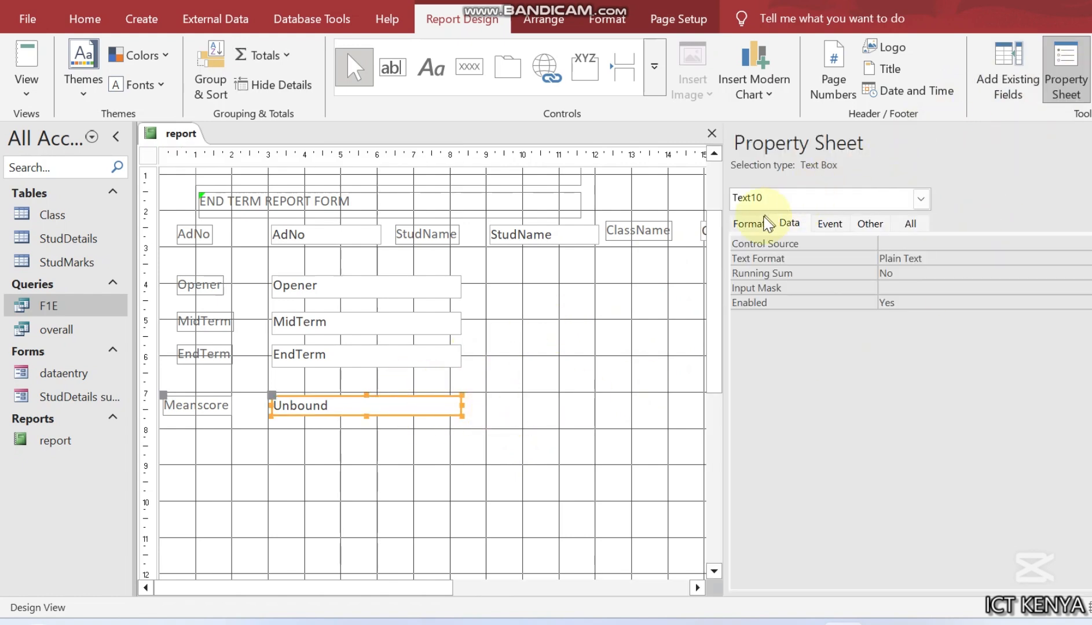
left_click(752, 224)
left_click(786, 223)
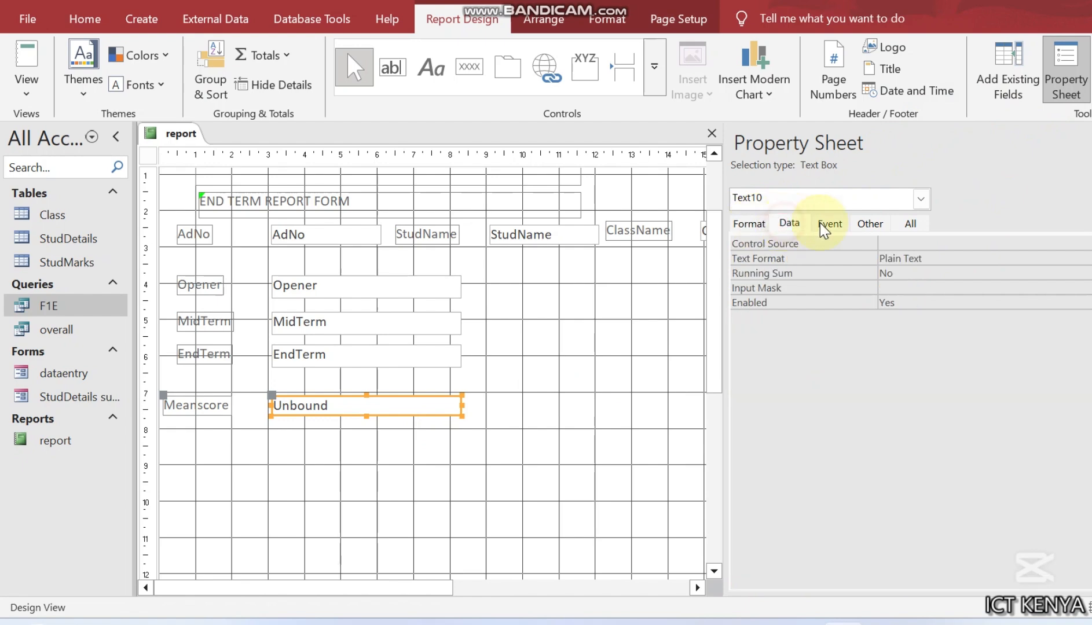
left_click(822, 223)
left_click(885, 225)
left_click(910, 225)
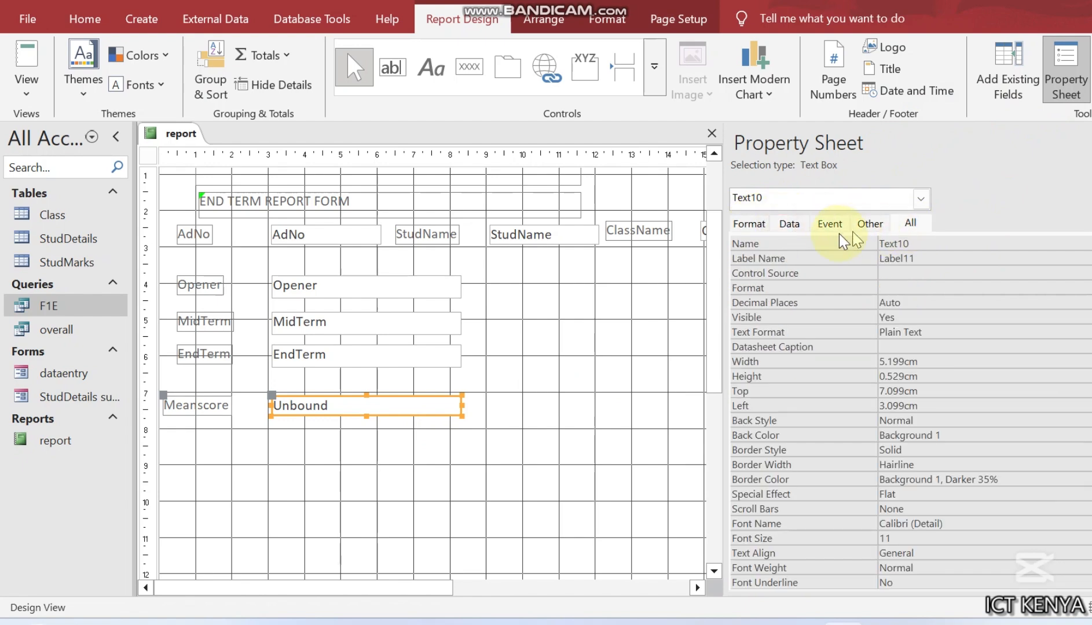
left_click(793, 226)
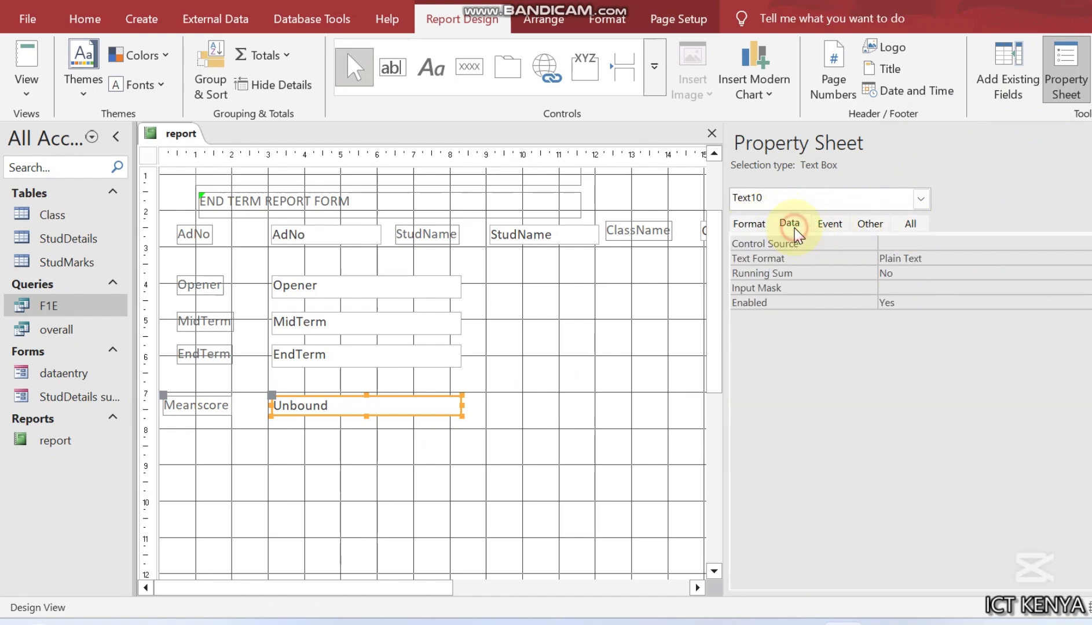
left_click(903, 244)
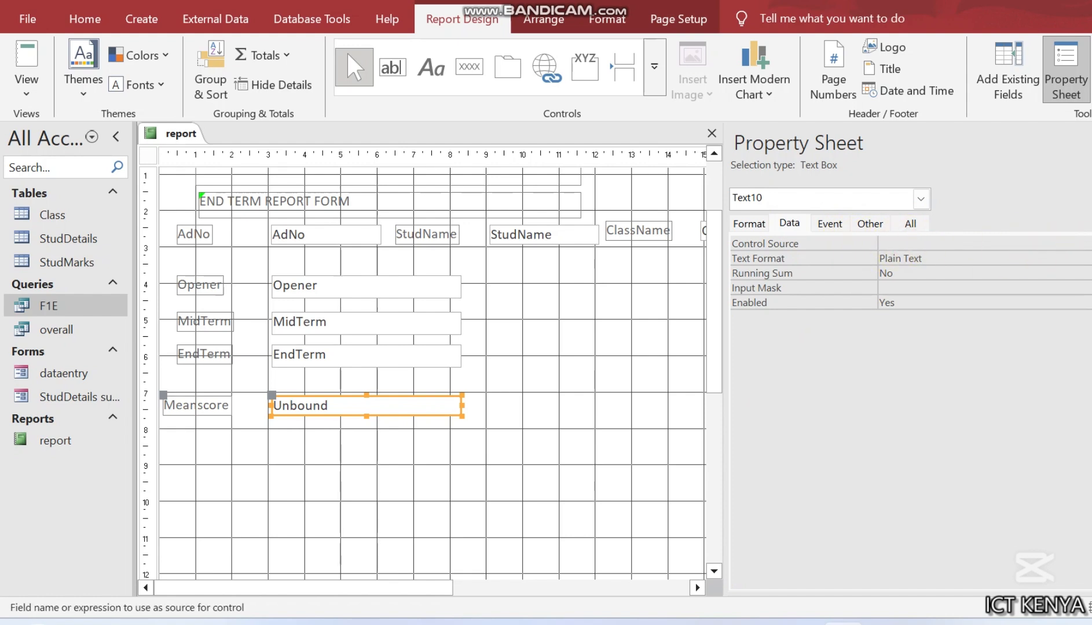
key("alt+Down")
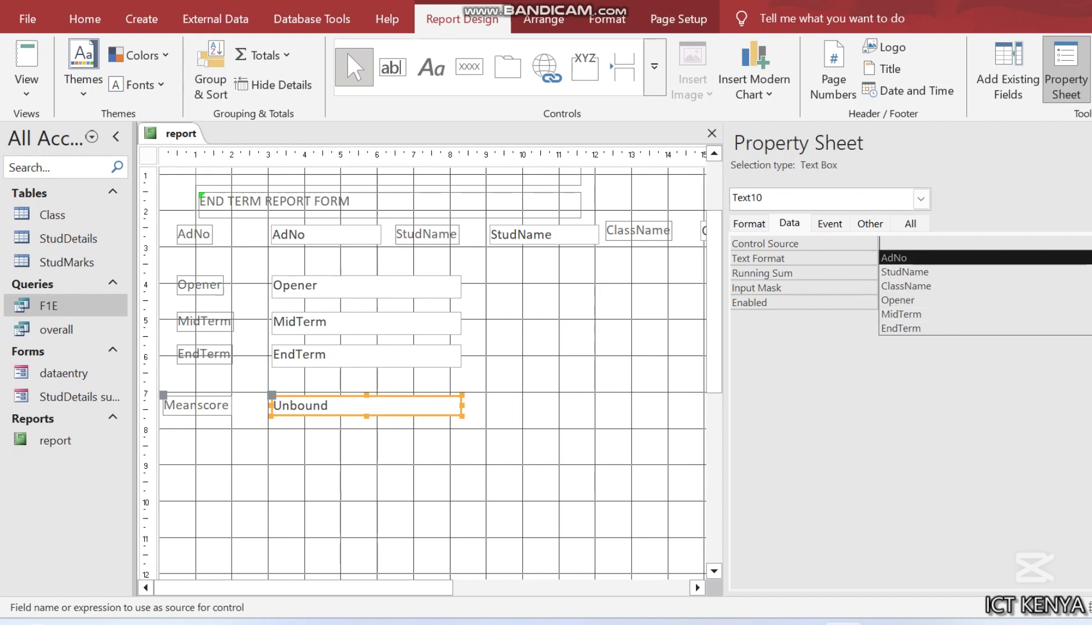
key("ctrl+F2")
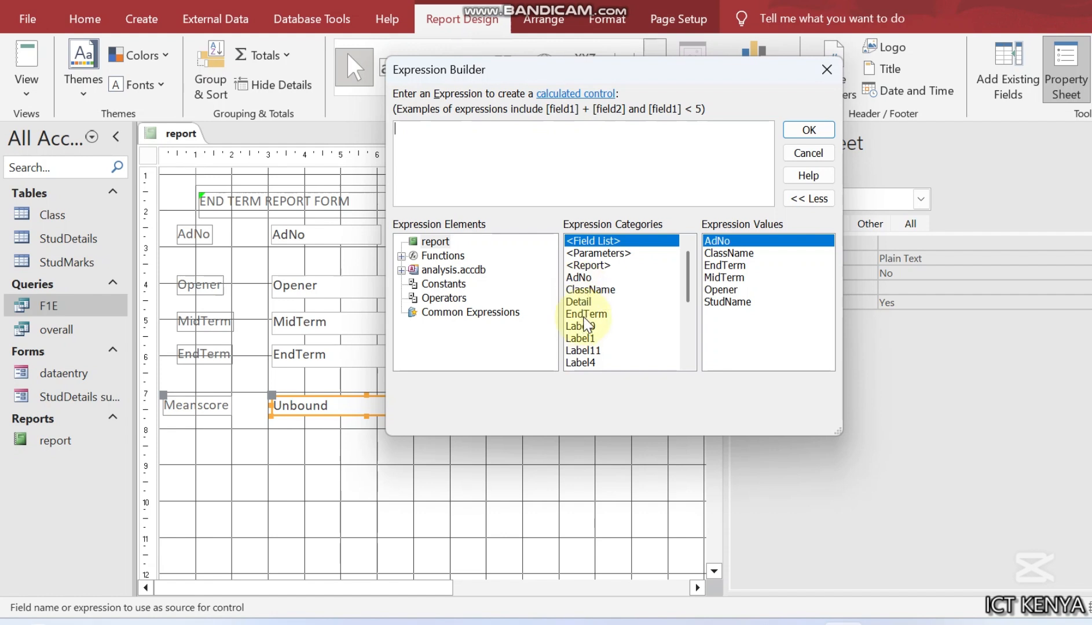
Enter [Opener] + [MidTerm] + [EndTerm] )/3 as the Meanscore expression, using the report's field list
scroll(582, 322, "down", 3)
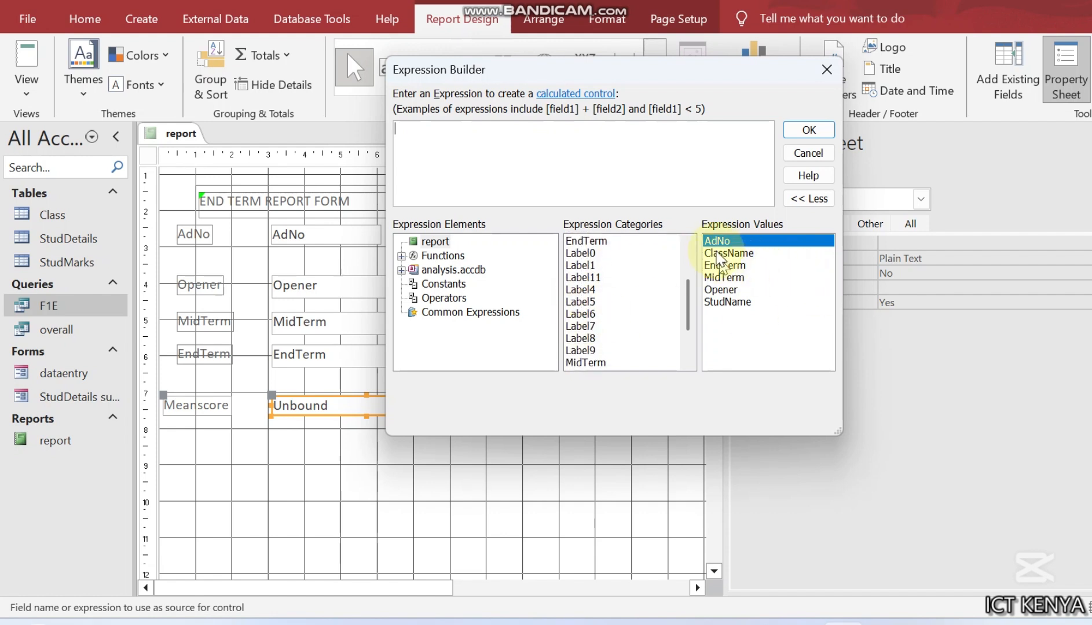
double_click(723, 291)
type("+")
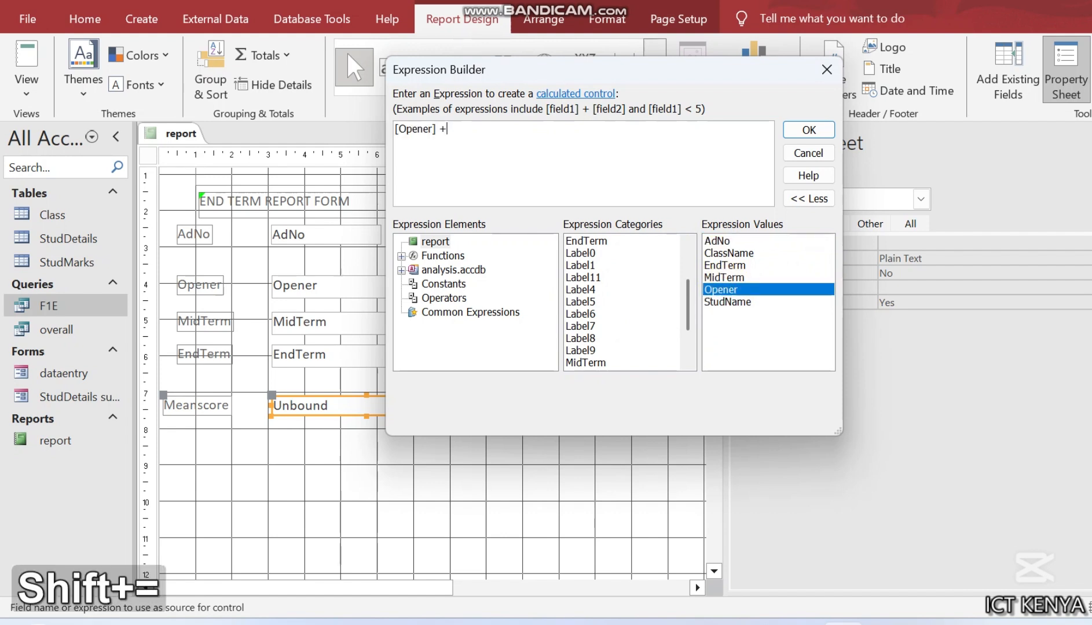
double_click(743, 278)
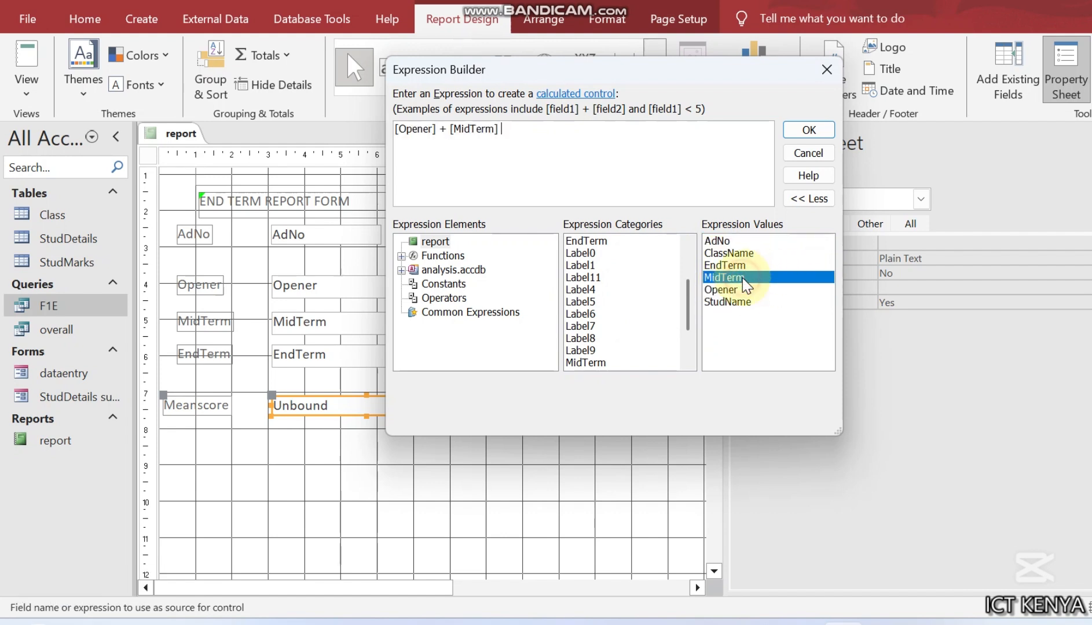
type("+")
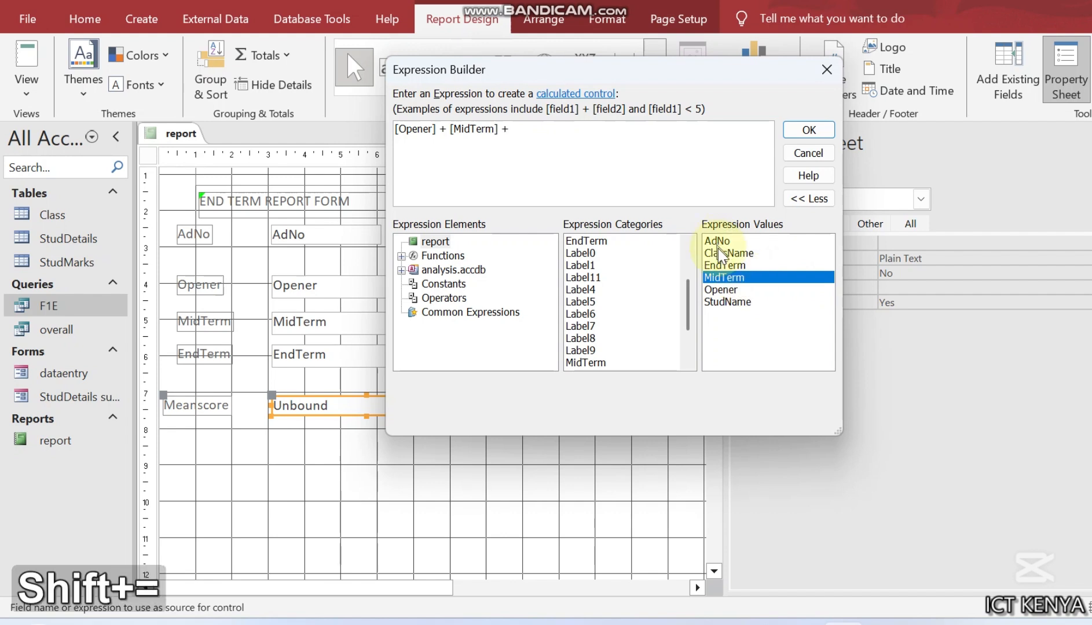
double_click(728, 266)
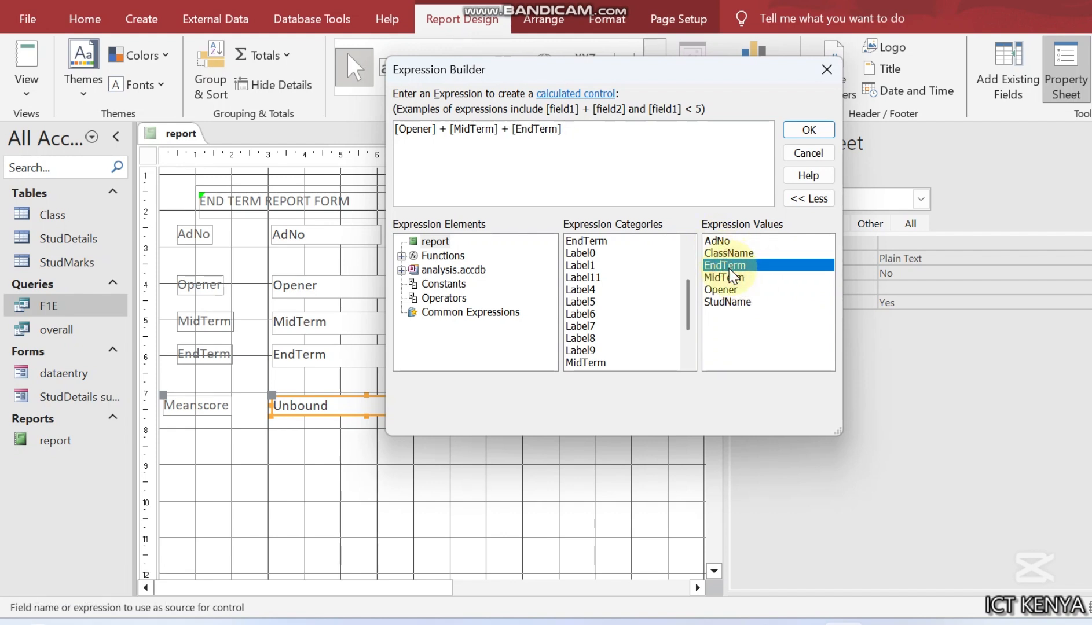
type(")/")
type("3")
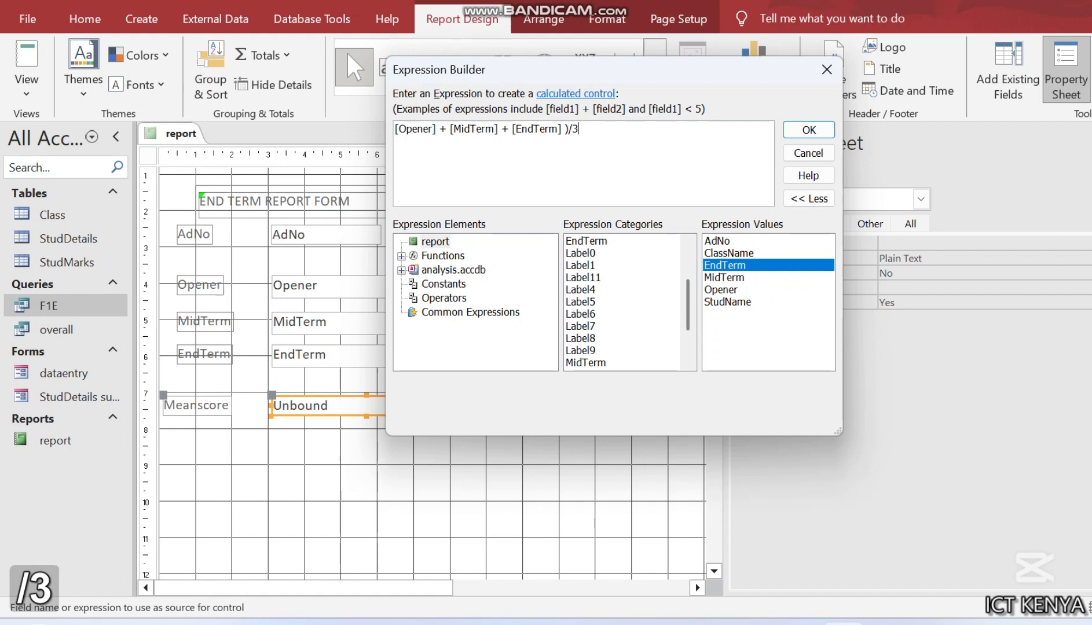
Insert an opening parenthesis before [Opener] and accept the Meanscore expression
key("Left")
key("Left")
key("Left")
key("Left")
key("Left")
key("Left")
key("Left")
key("Left")
key("Left")
key("Left")
key("Left")
key("Left")
key("Left")
key("Left")
key("Left")
key("Left")
key("Left")
key("Left")
key("Left")
key("Left")
key("Left")
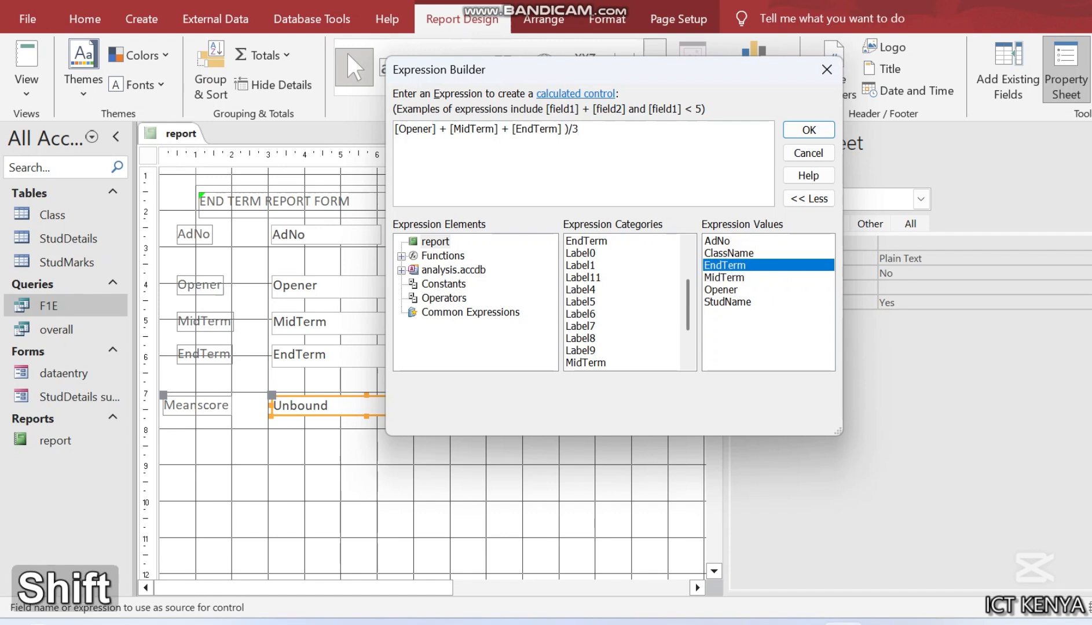
type("(")
left_click(801, 131)
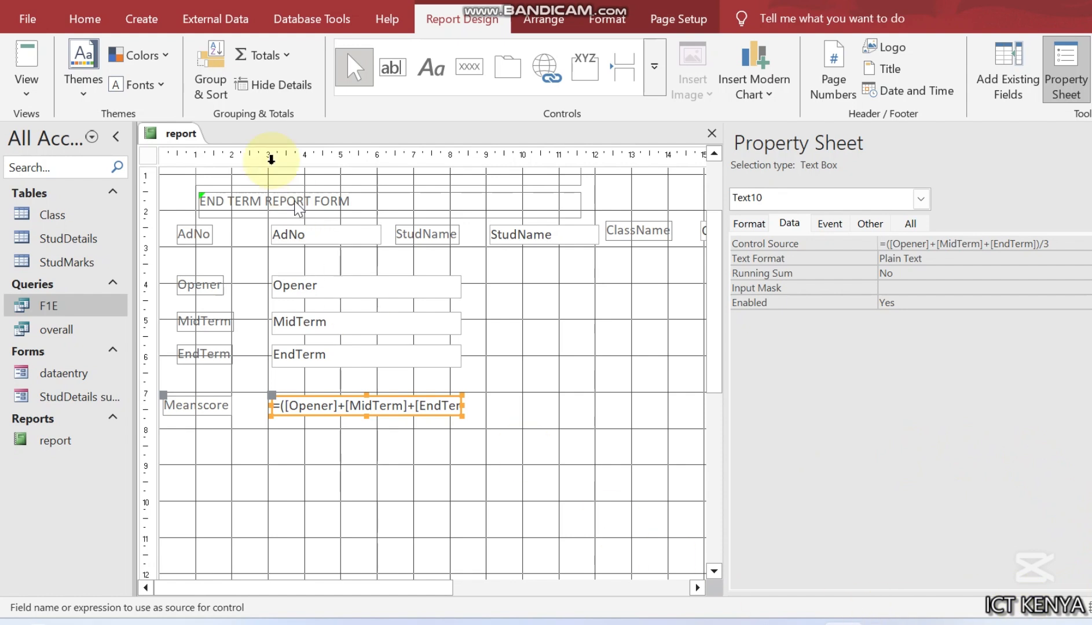
Check the calculated Meanscore of several students in Report View
right_click(184, 140)
left_click(262, 231)
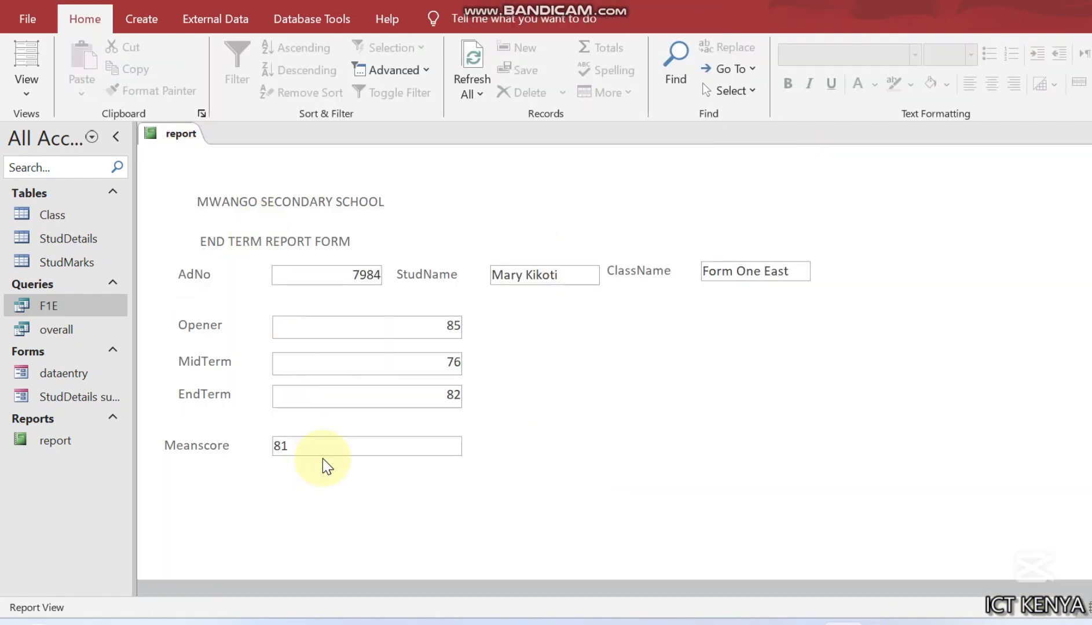
scroll(323, 468, "down", 5)
scroll(324, 459, "down", 8)
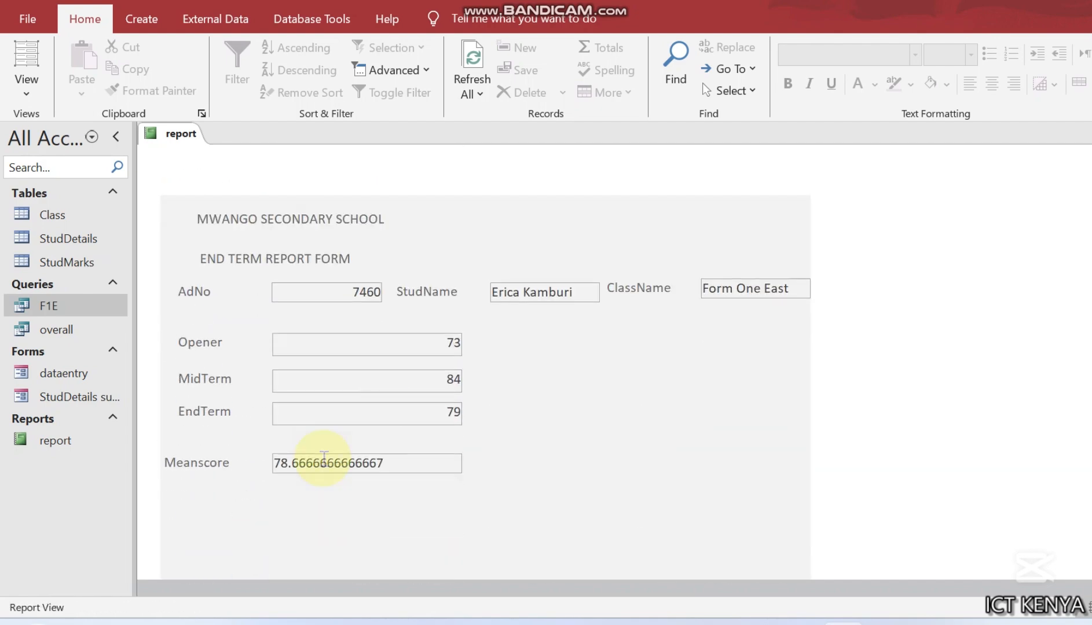
scroll(323, 466, "up", 8)
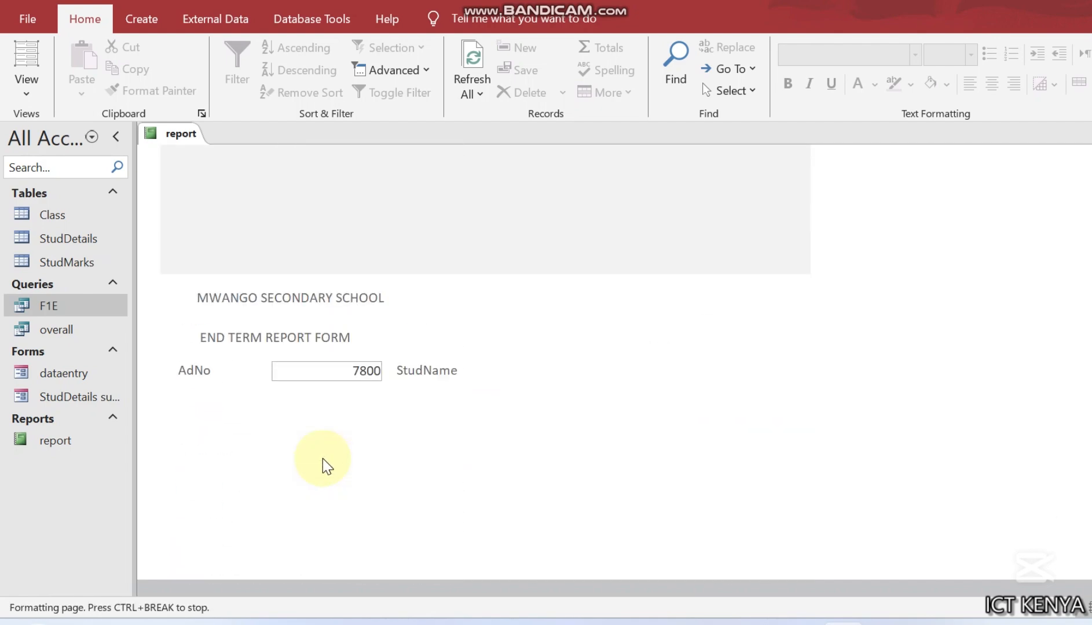
scroll(324, 459, "up", 5)
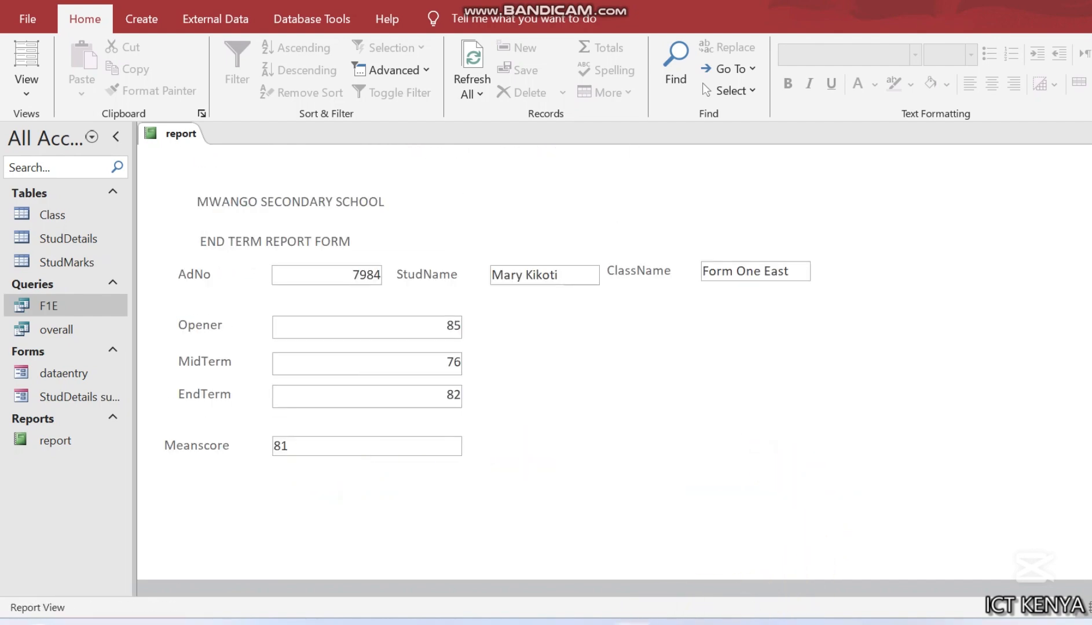
Switch to the exam paper PDF, review the printing task and the Figure 2 layout, and return to Access
left_click(646, 624)
scroll(746, 366, "down", 2)
scroll(754, 356, "down", 6)
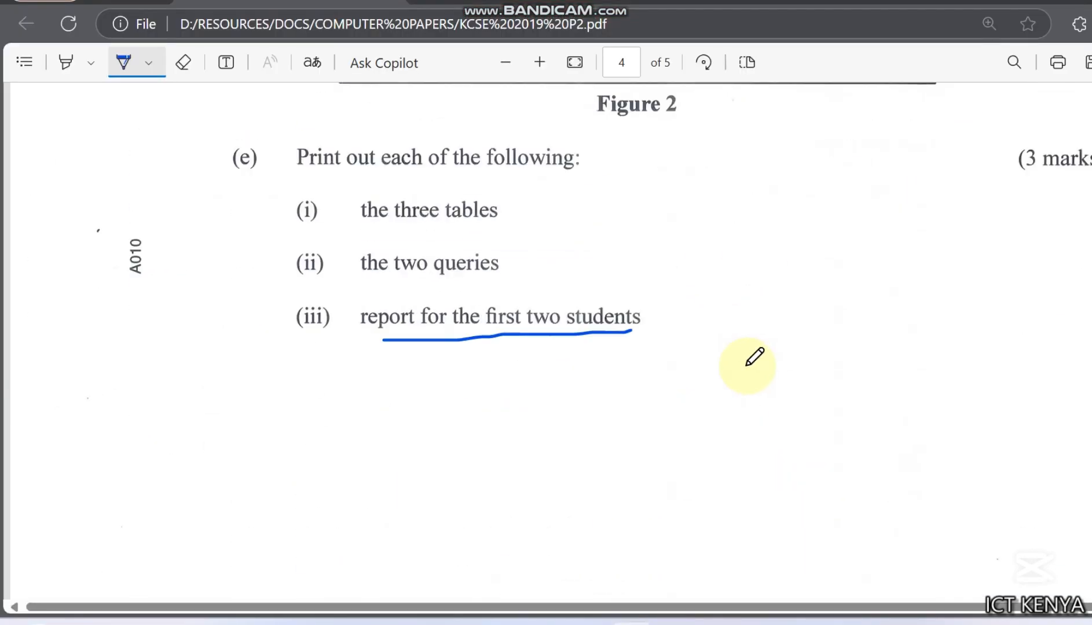
scroll(754, 356, "up", 10)
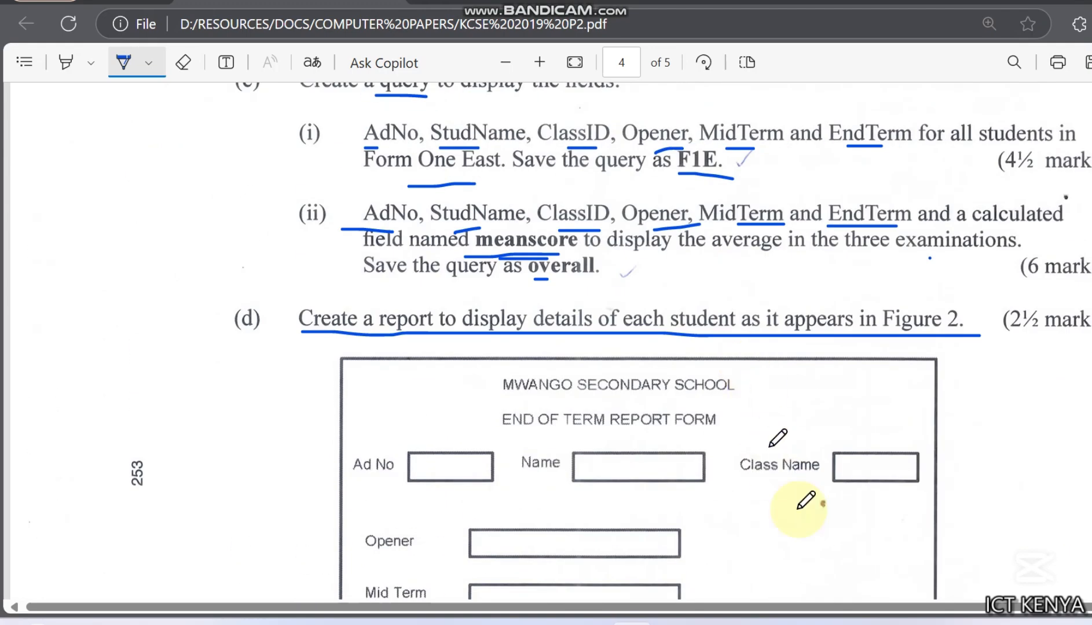
left_click(646, 624)
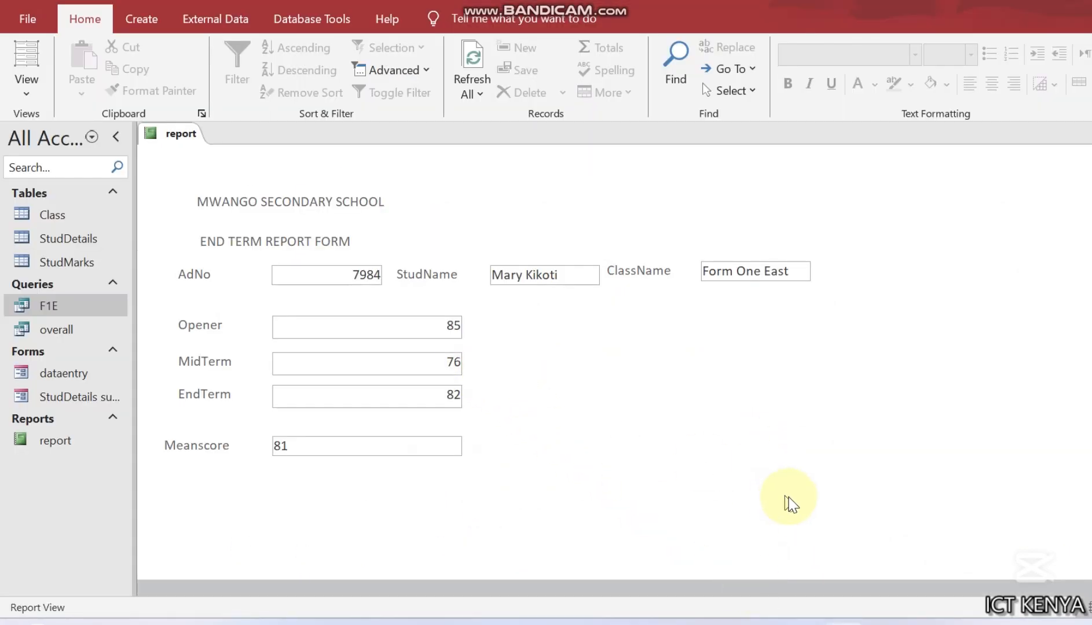
Hide the Property Sheet in Design View and widen the report area to about 18.8 on the horizontal ruler
left_click(1090, 607)
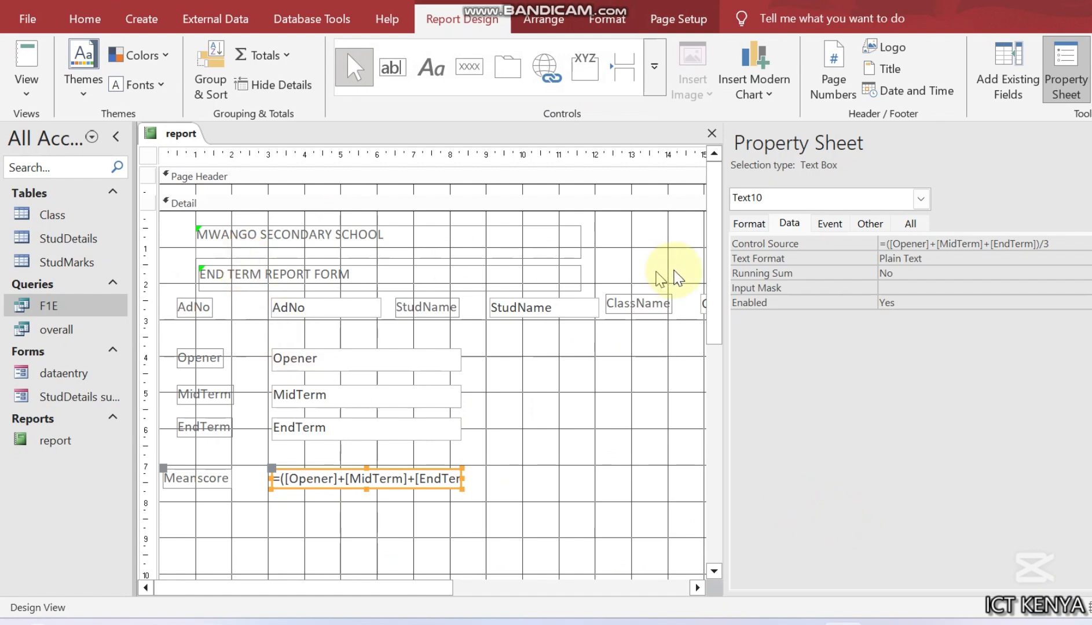
left_click(1065, 70)
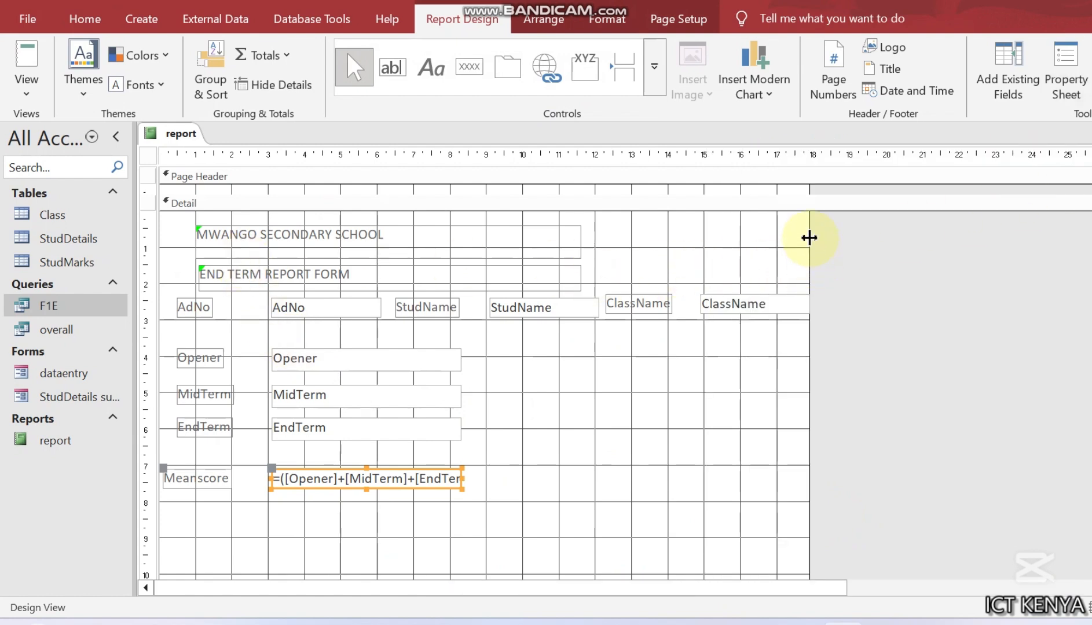
left_click_drag(808, 237, 842, 233)
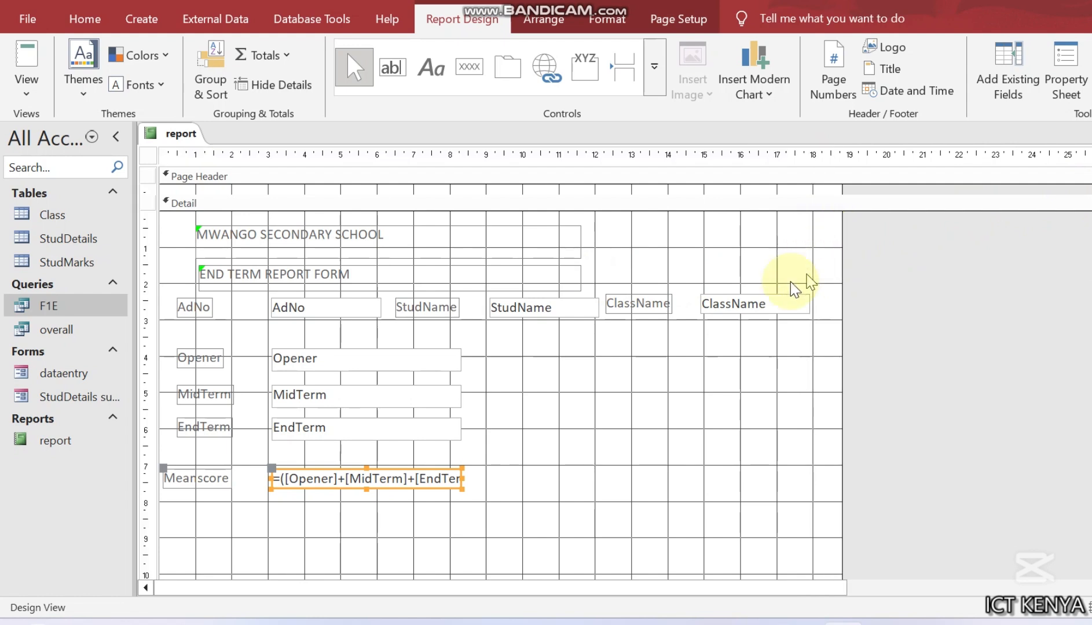
Widen the MWANGO SECONDARY SCHOOL and END TERM REPORT FORM labels to about 18 on the horizontal ruler
left_click(743, 304)
left_click(297, 229)
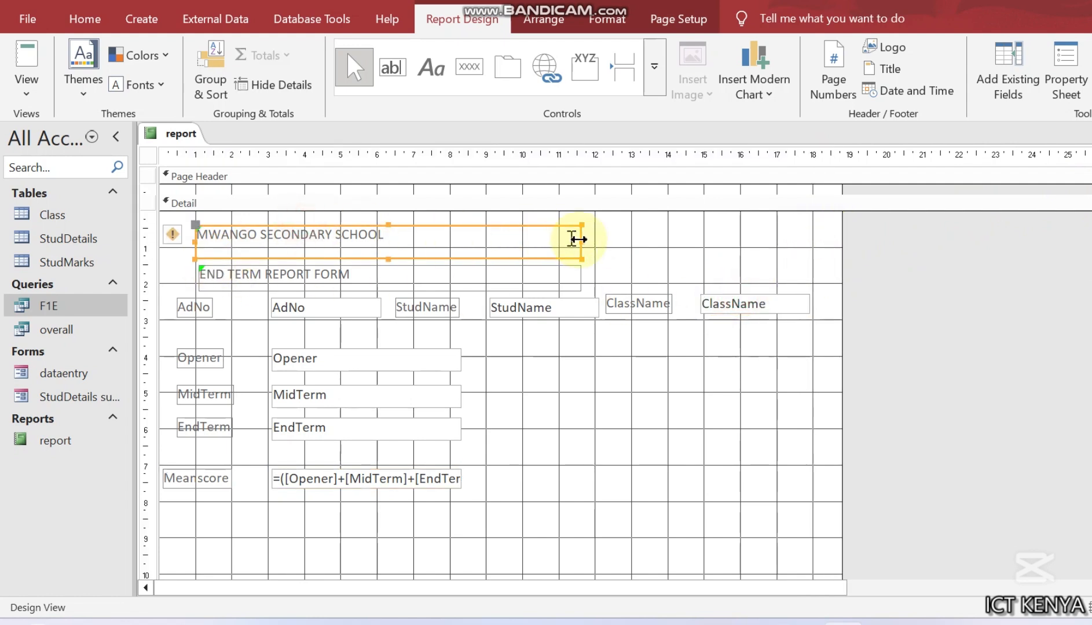
left_click_drag(576, 240, 806, 247)
left_click(414, 268)
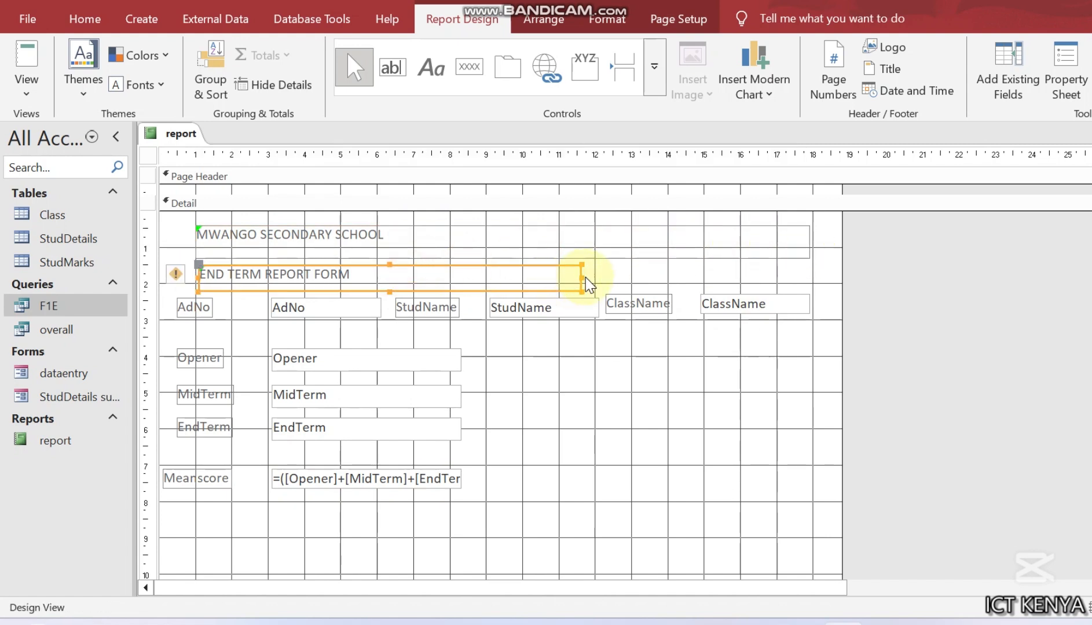
left_click_drag(579, 274, 813, 275)
Format both heading labels together as bold, red, centred text at font size 18
left_click(300, 232)
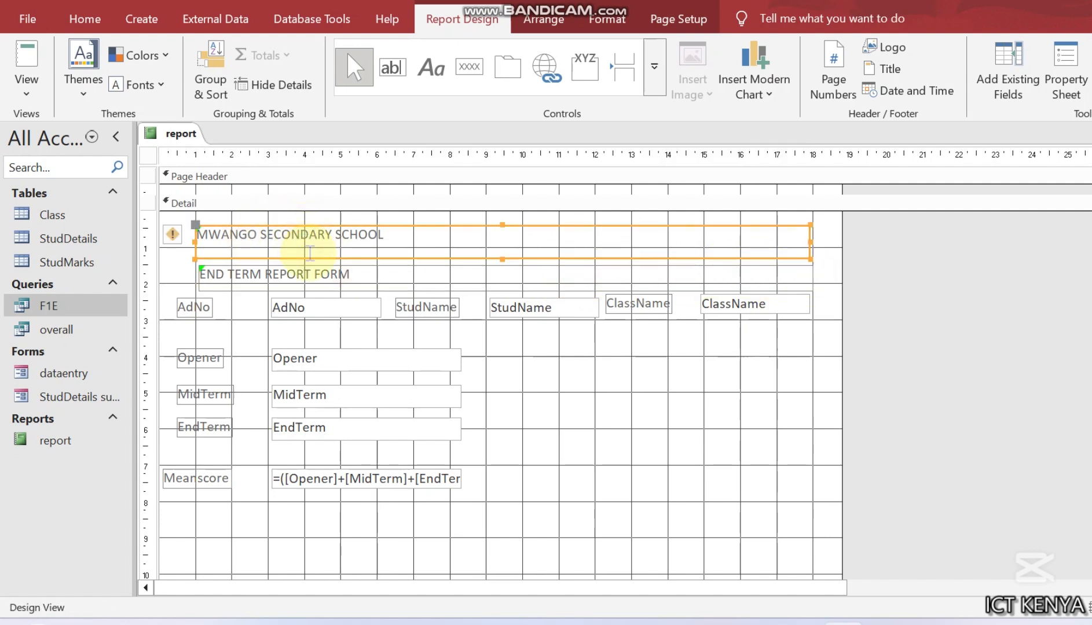
left_click(313, 277, "ctrl")
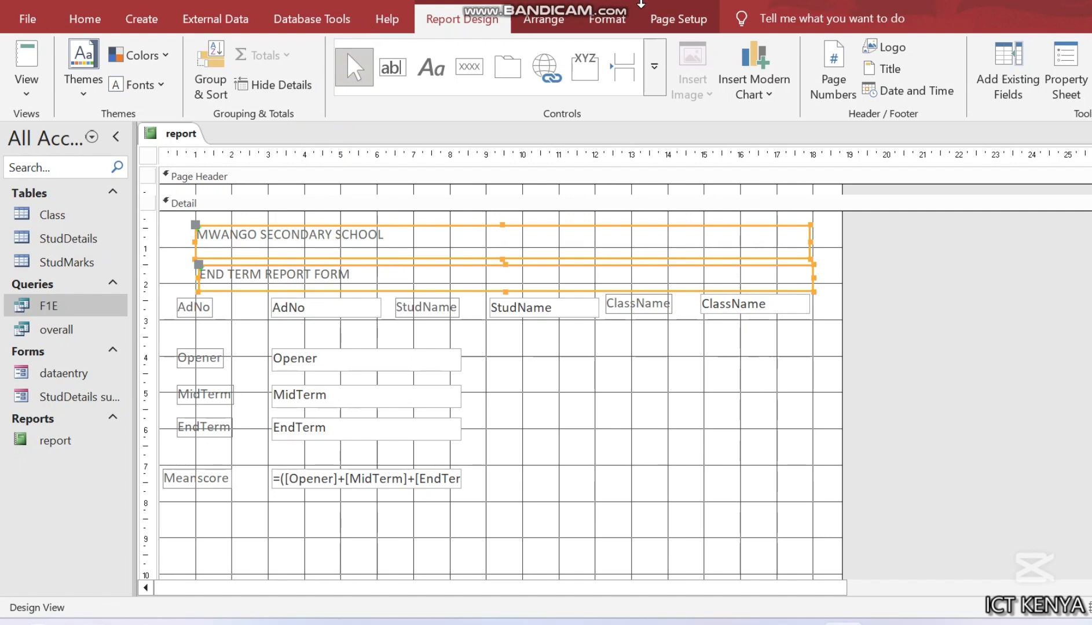
left_click(606, 18)
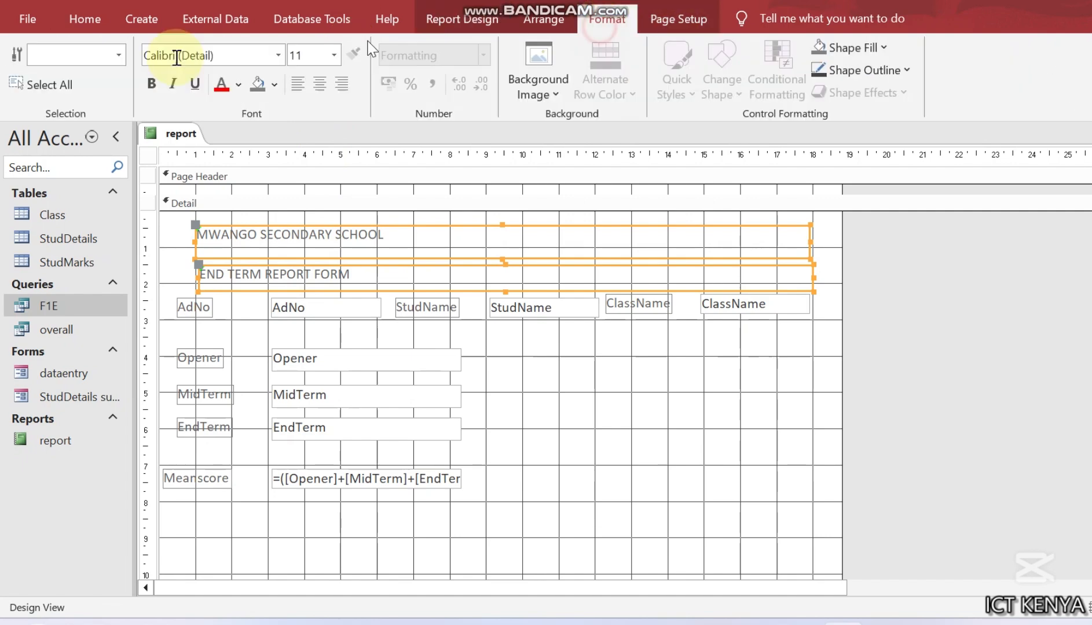
left_click(151, 85)
left_click(222, 85)
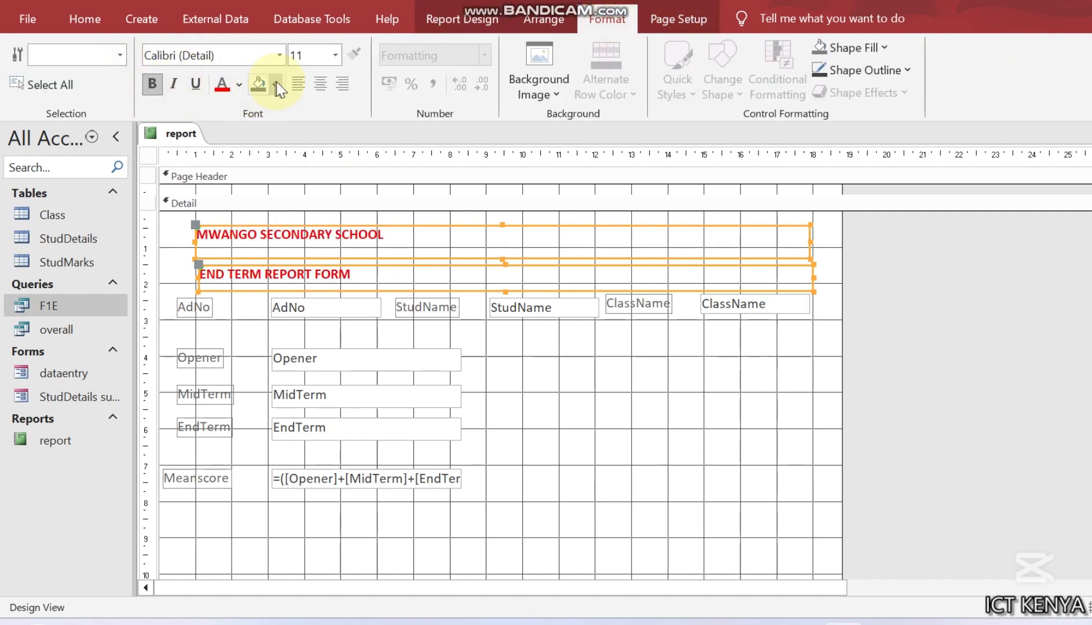
left_click(315, 84)
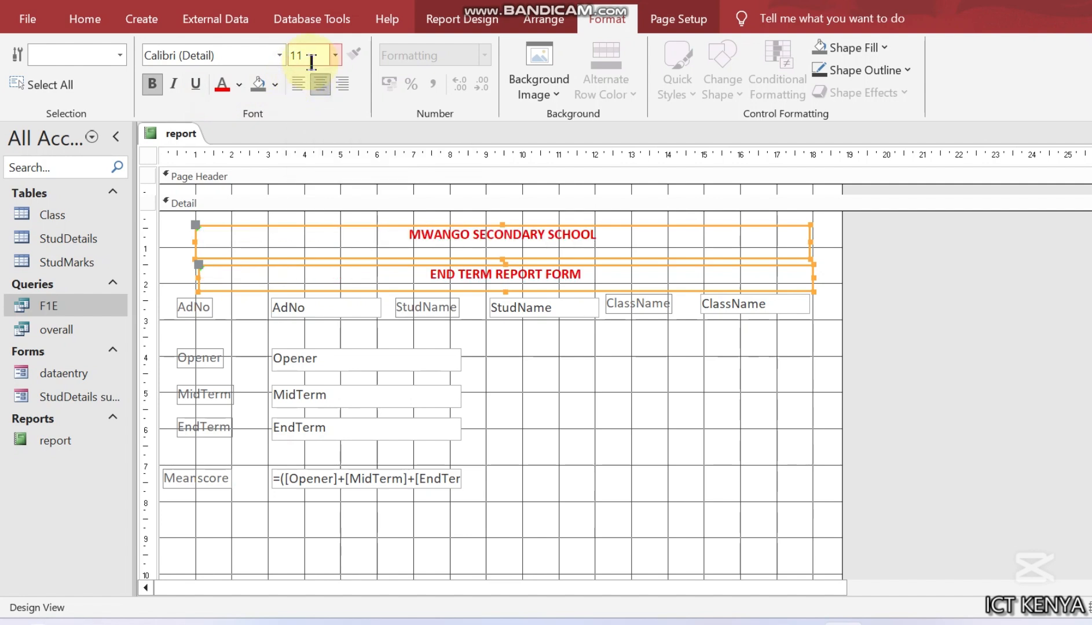
left_click(335, 56)
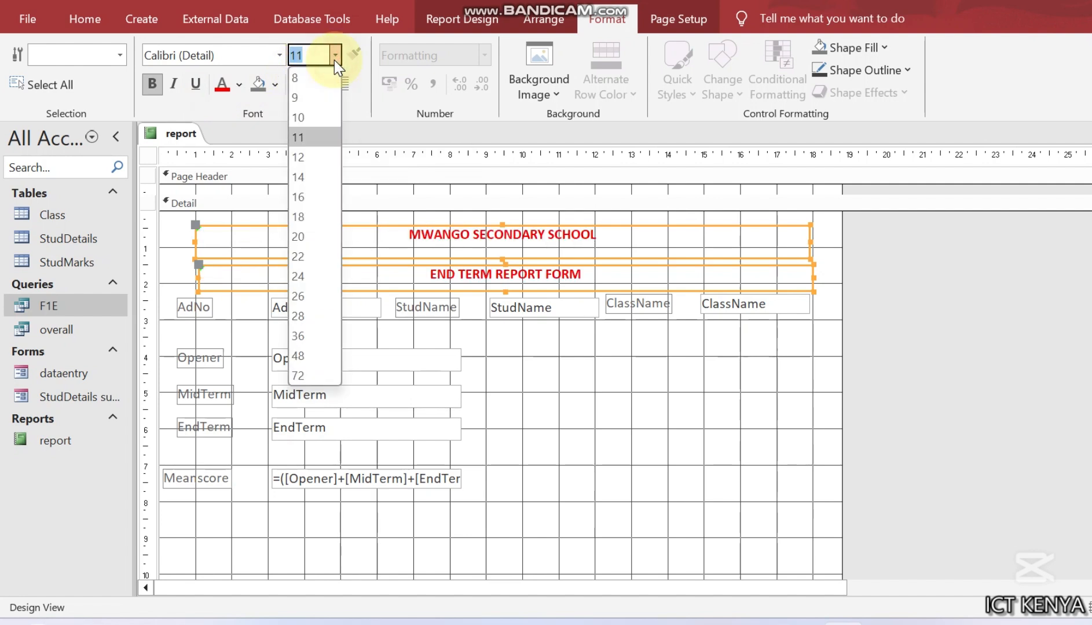
left_click(304, 210)
left_click(519, 416)
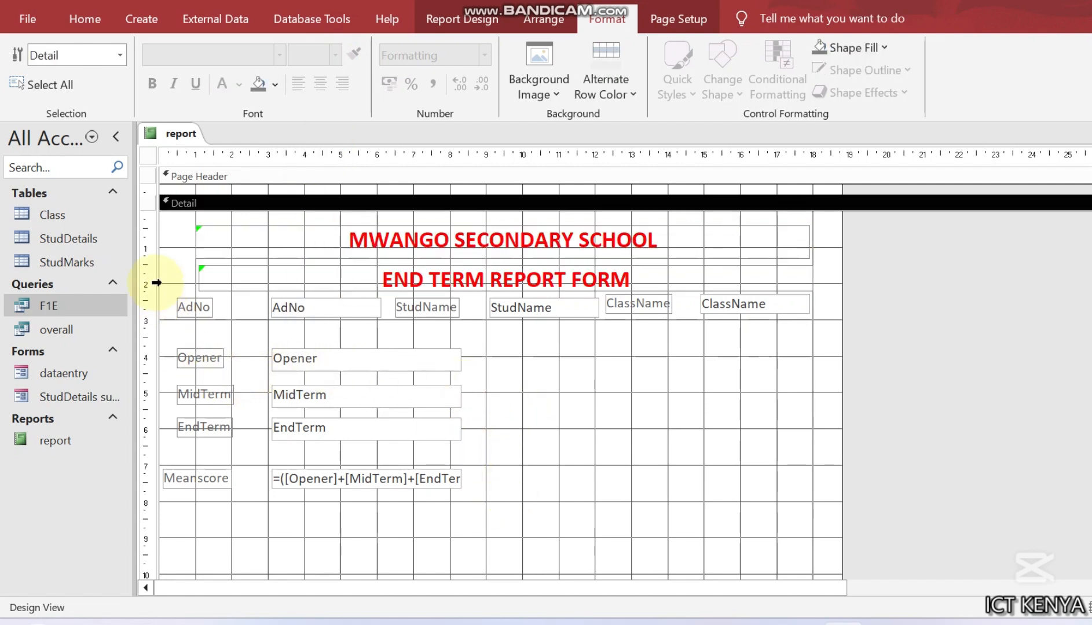
Shift all field labels and text boxes below the two headings slightly to the right as one group
left_click_drag(169, 287, 803, 469)
left_click(622, 457)
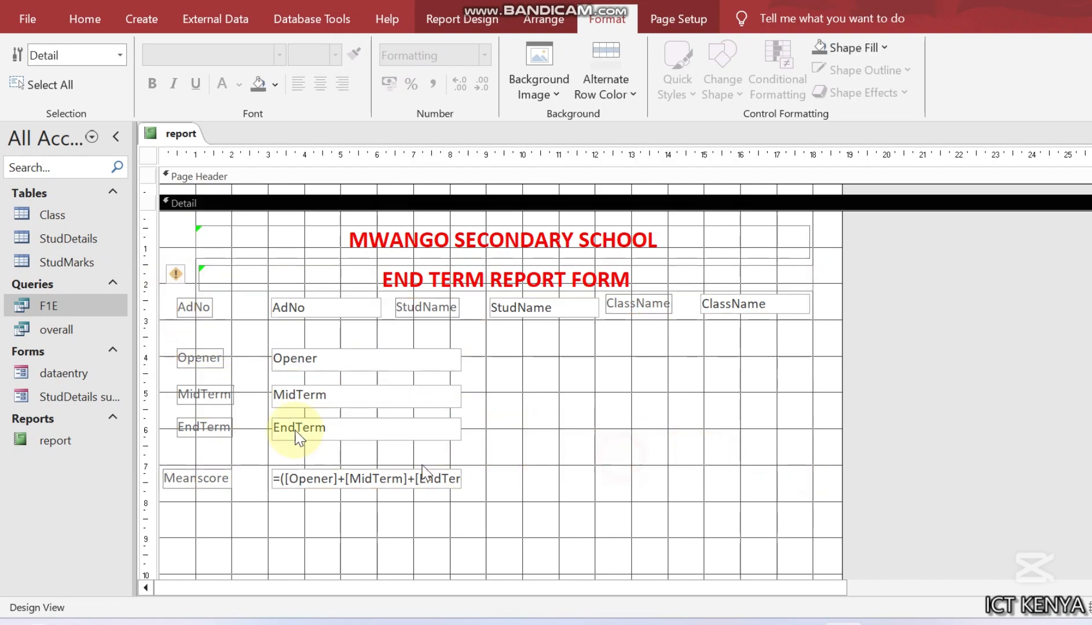
left_click_drag(163, 309, 754, 498)
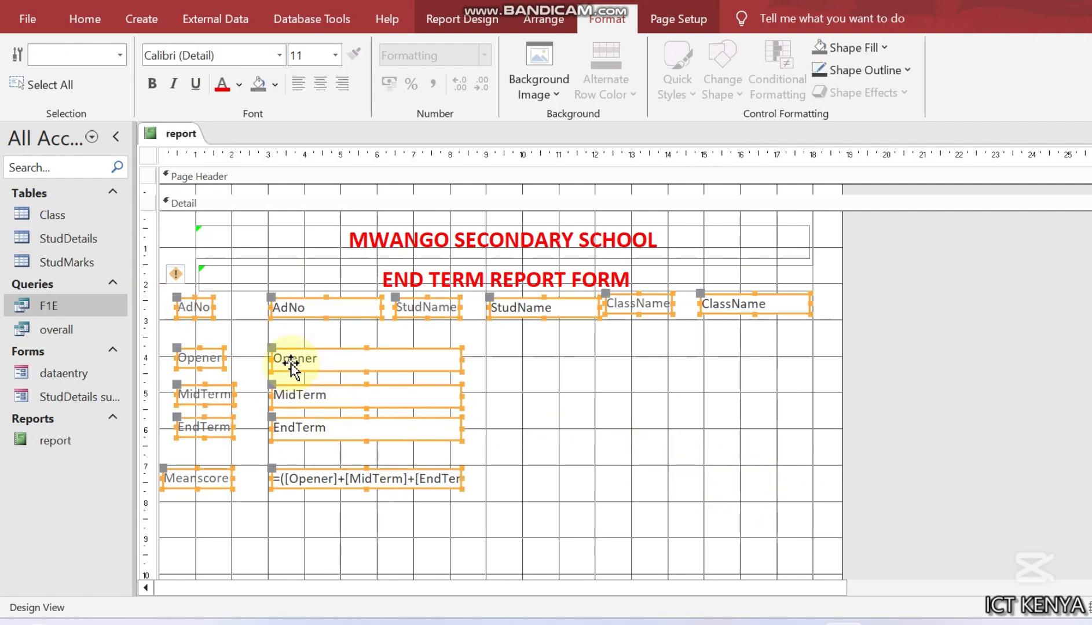
key("Right")
key("Right")
key("Right")
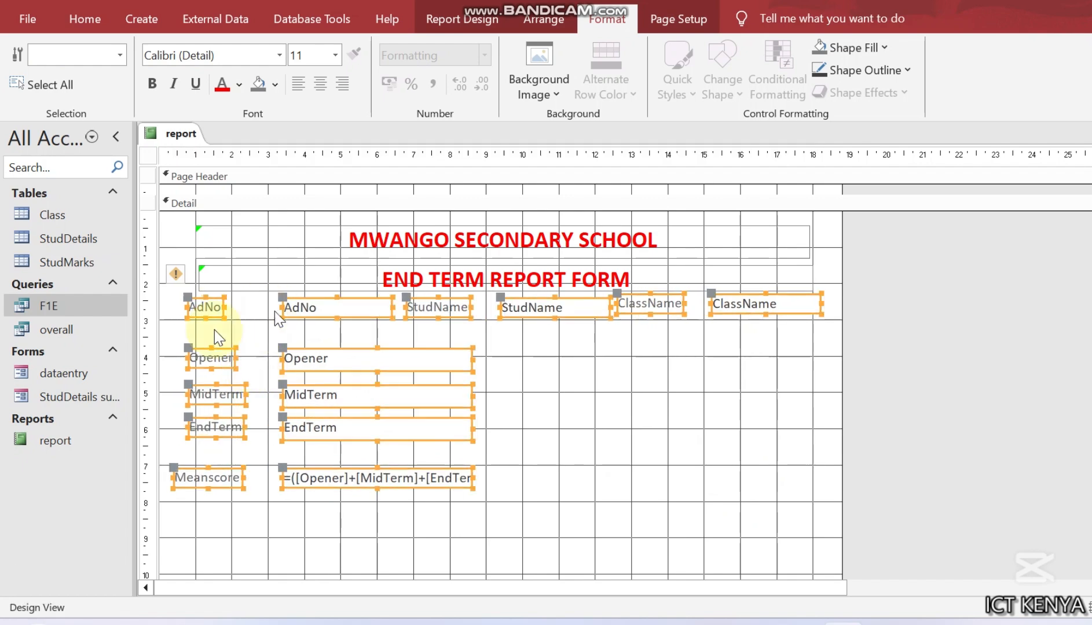
left_click(173, 368)
Make the AdNo, Opener, MidTerm, EndTerm and Meanscore labels bold at font size 14 and widen them to show their full text
left_click(206, 308)
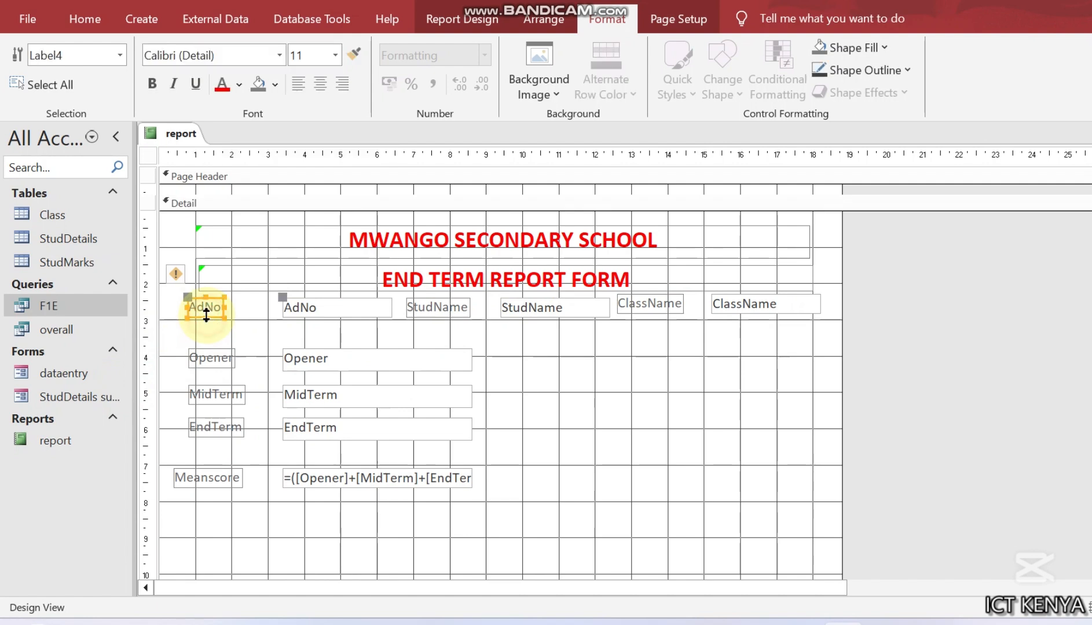
left_click(202, 437, "ctrl")
left_click(203, 479, "ctrl")
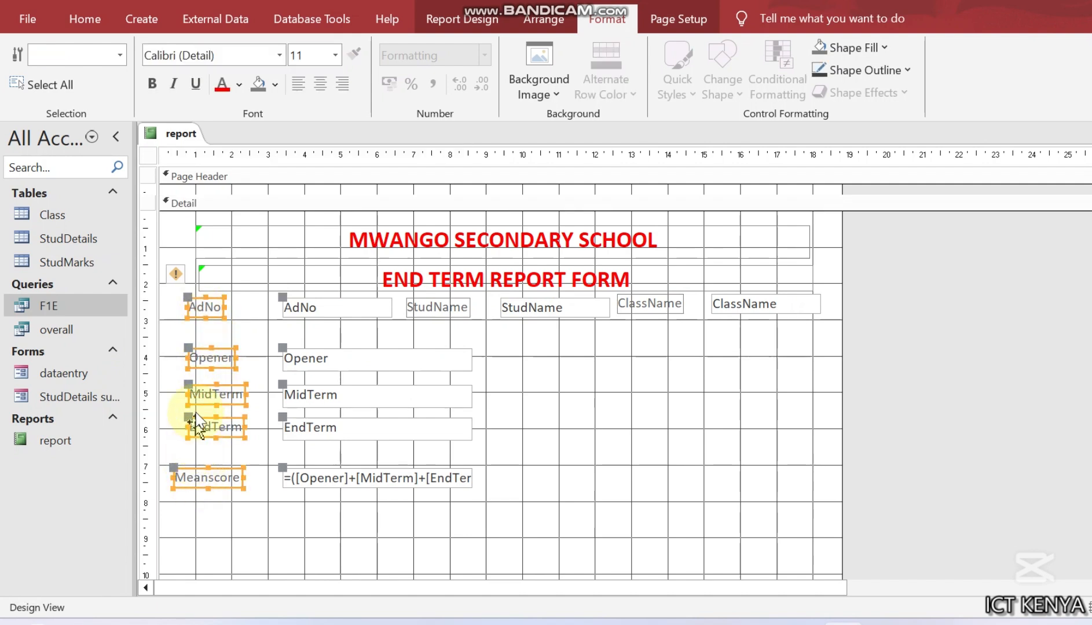
left_click(152, 83)
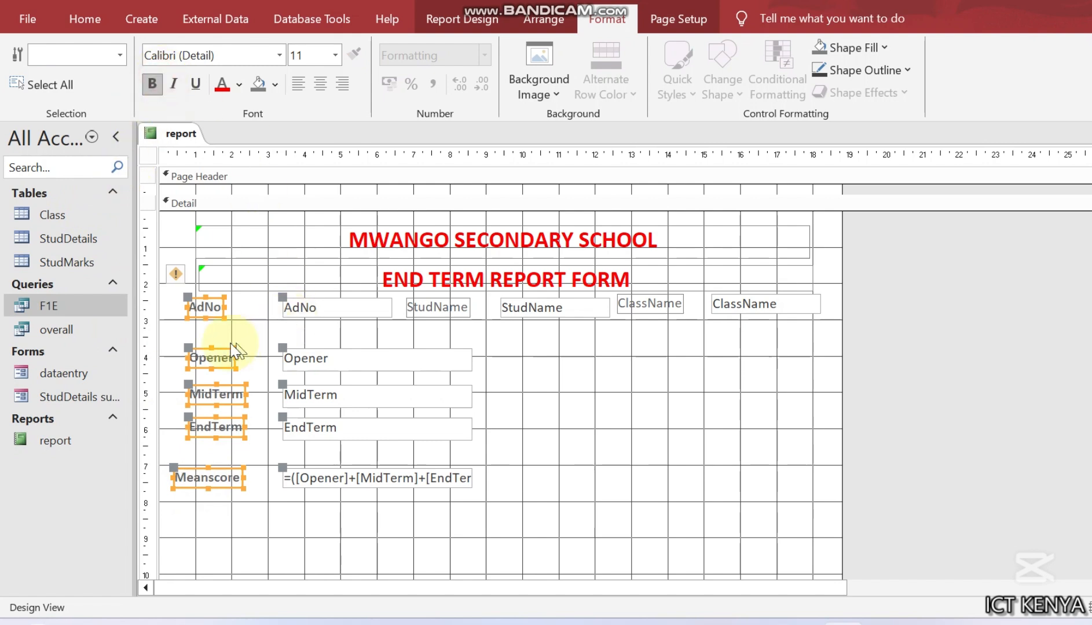
left_click(335, 56)
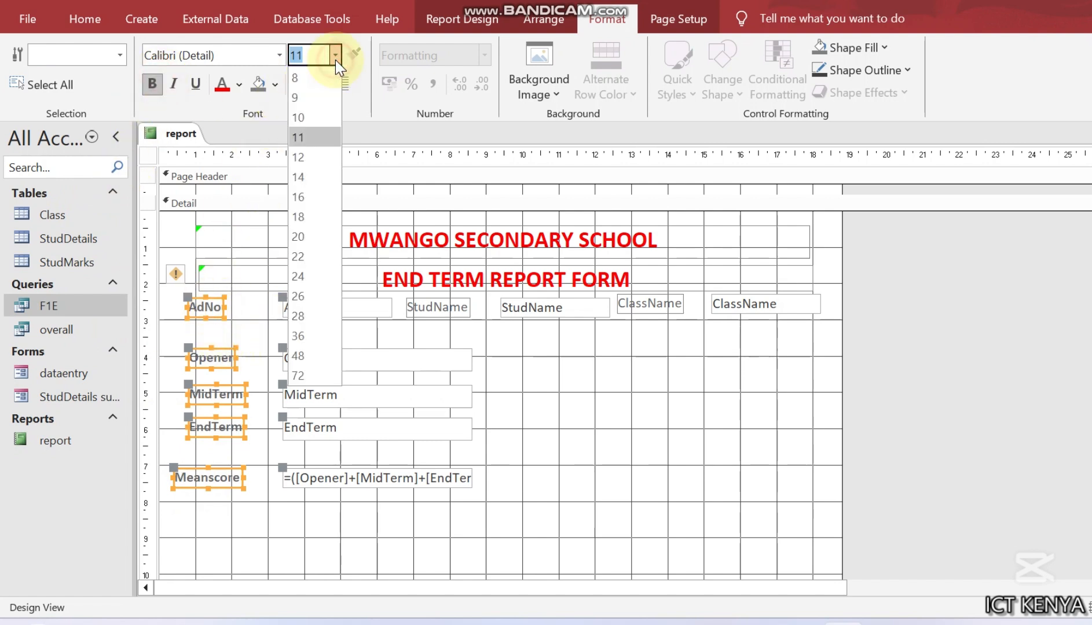
left_click(316, 177)
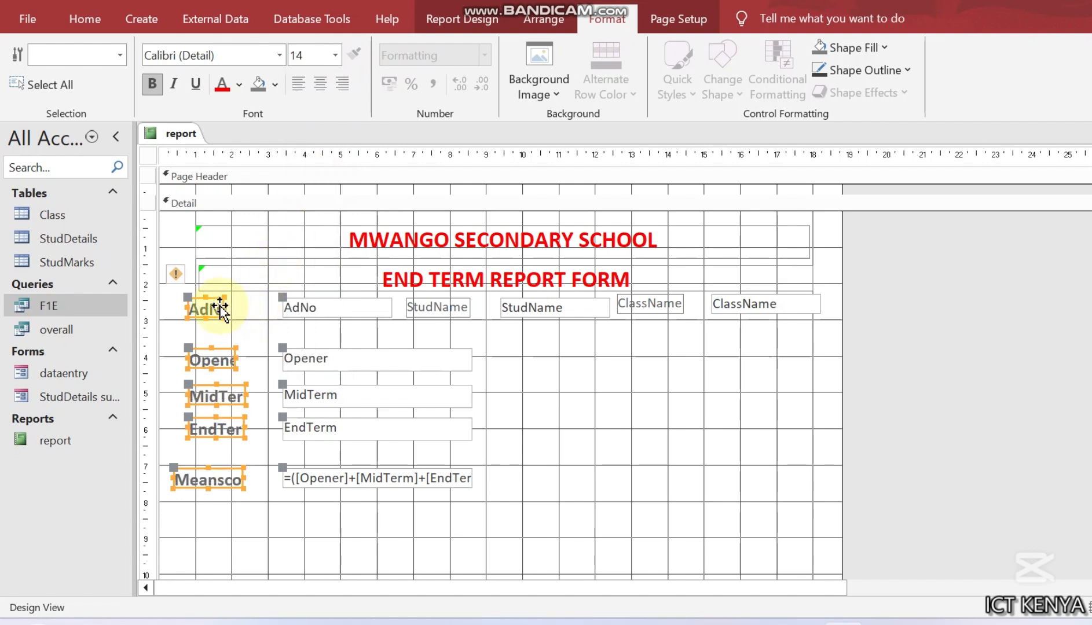
left_click_drag(226, 307, 254, 307)
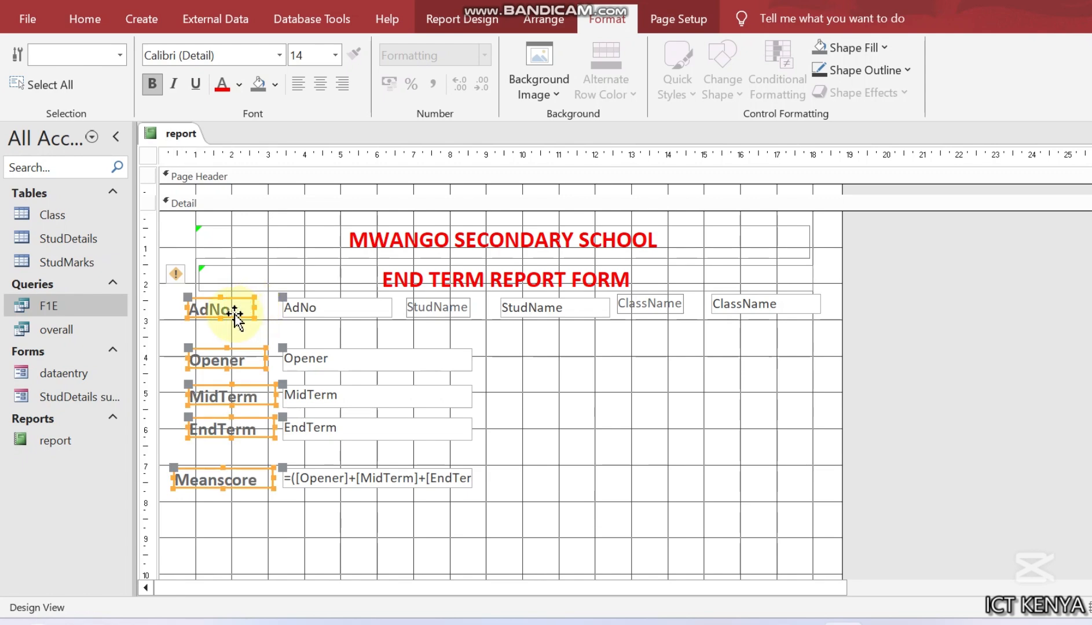
Size the AdNo, Opener, MidTerm, EndTerm and Meanscore labels to the tallest and align them left
right_click(236, 317)
mouse_move(331, 388)
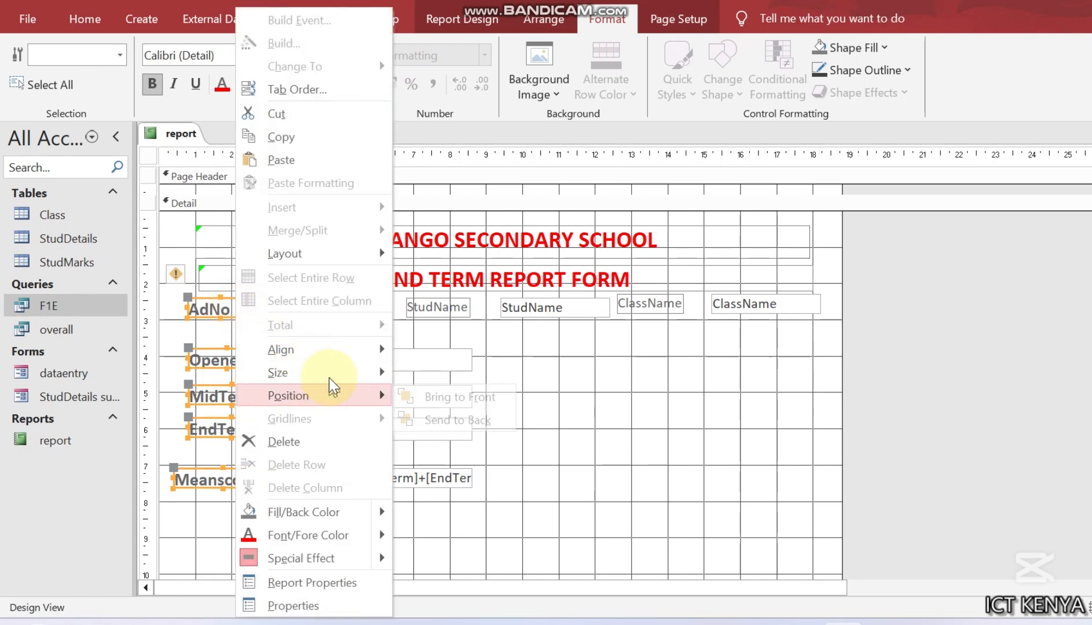
left_click(331, 381)
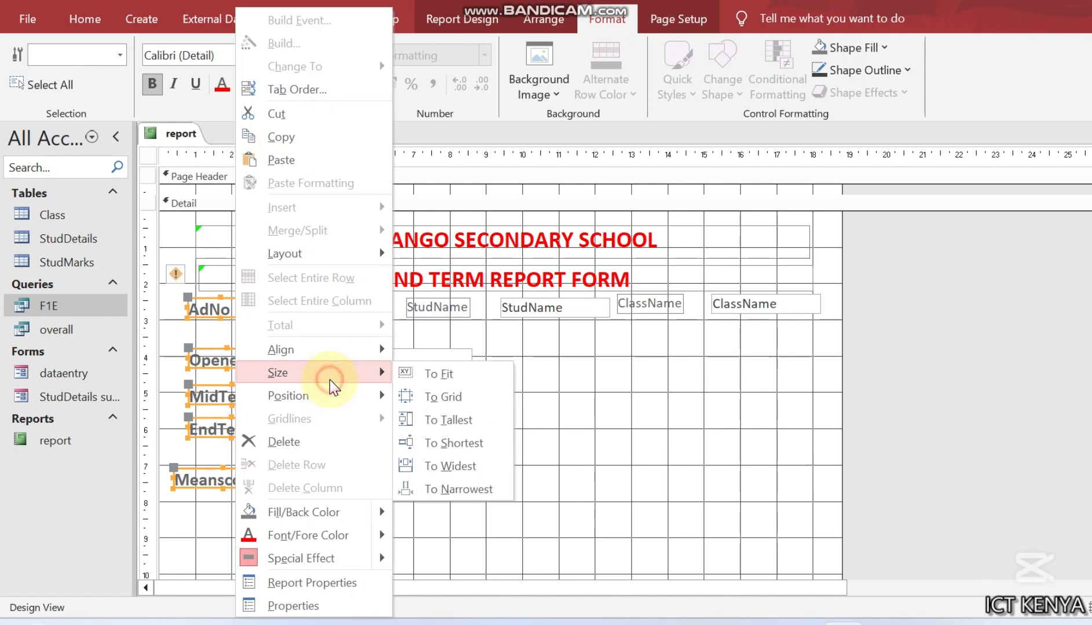
left_click(446, 428)
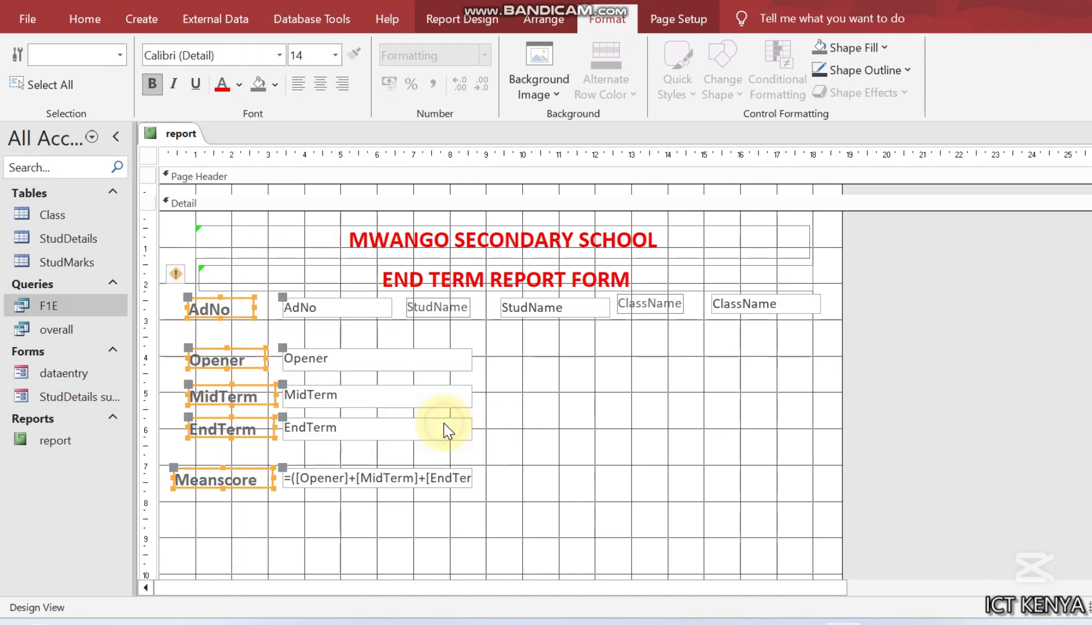
right_click(229, 315)
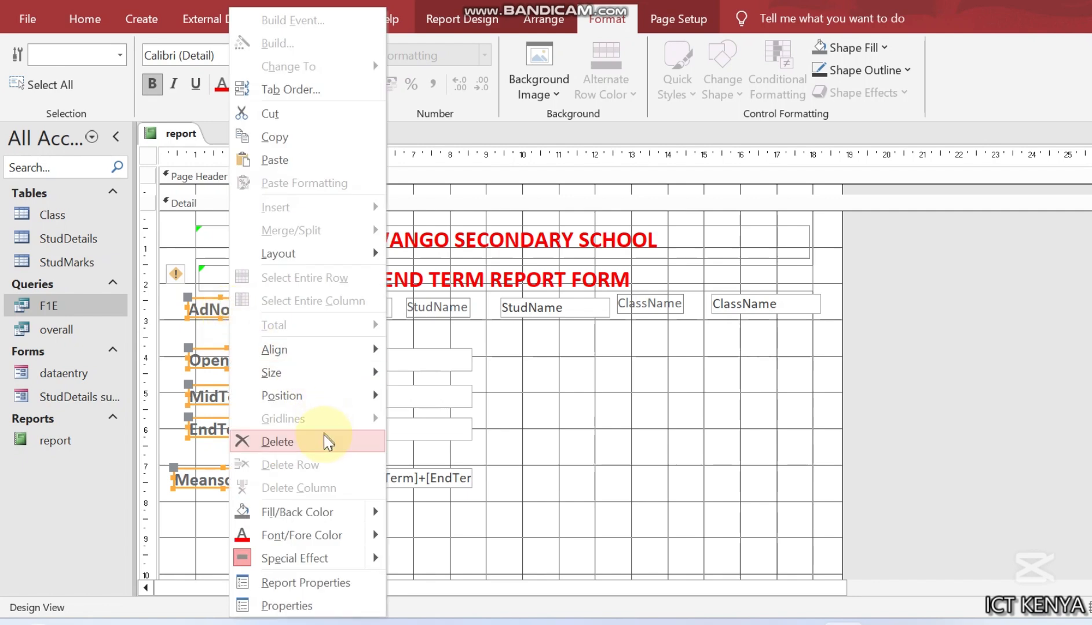
mouse_move(292, 351)
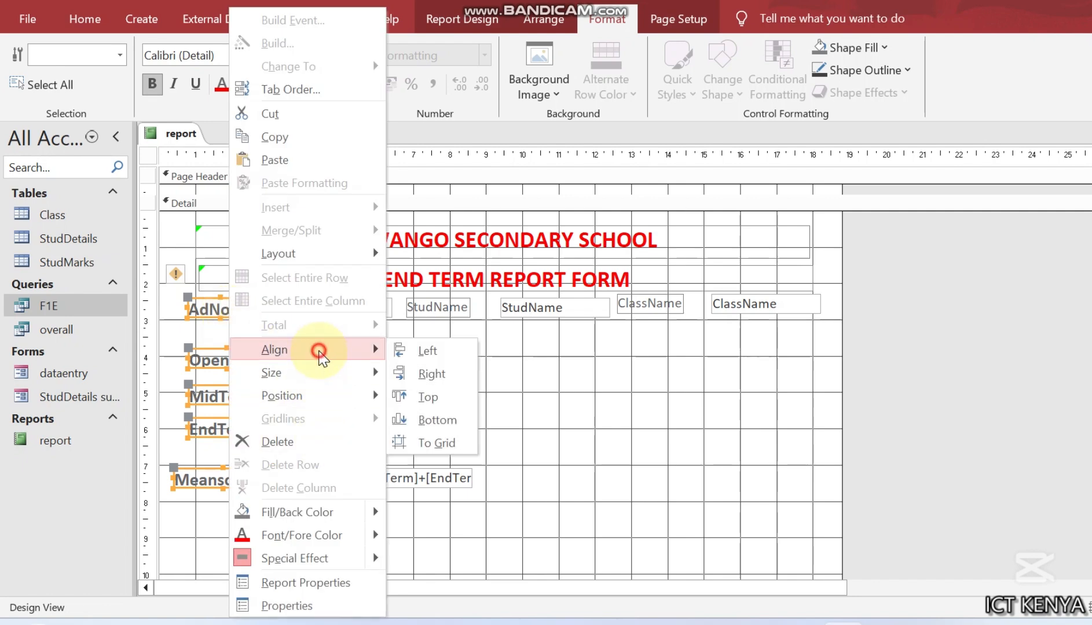
left_click(415, 355)
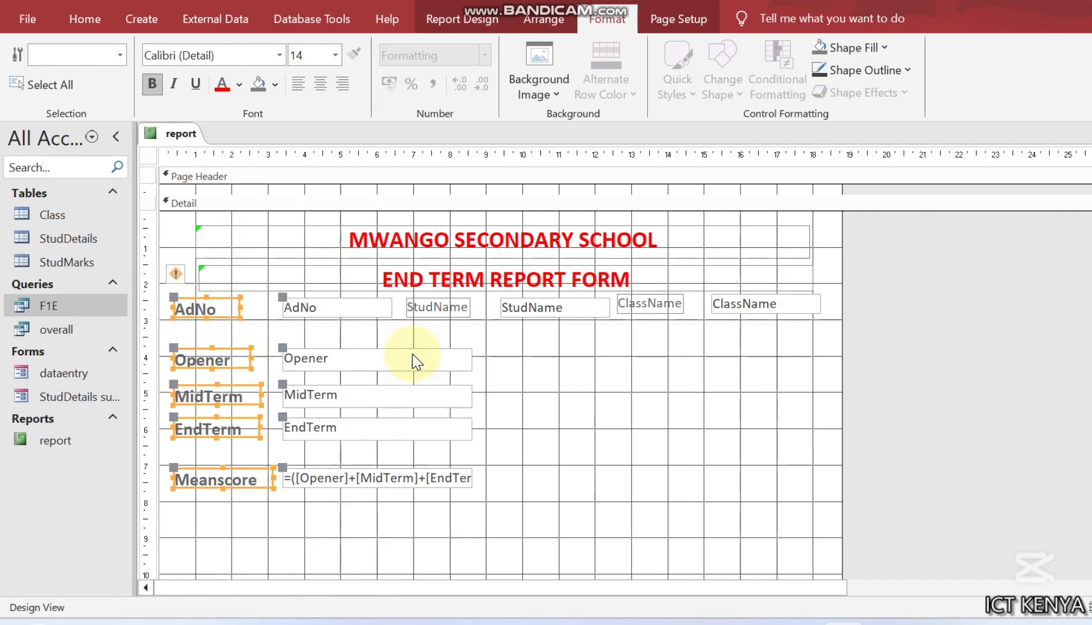
left_click(580, 383)
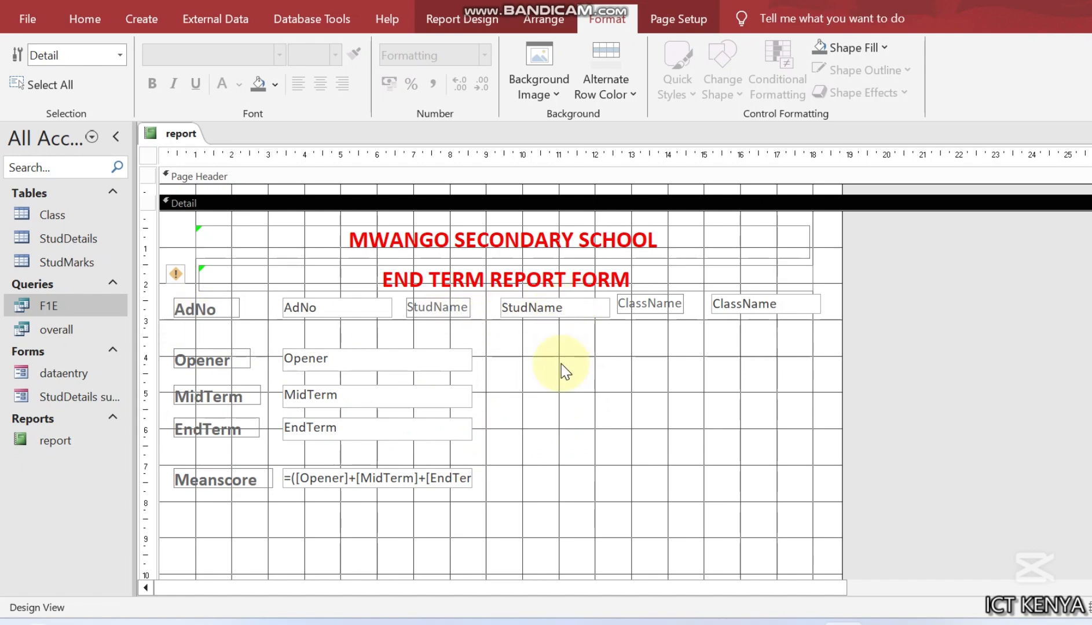
Draw a rectangle about 18.3 cm by 7.8 cm around the headings and all fields, and send it to the back
left_click(466, 19)
left_click(654, 67)
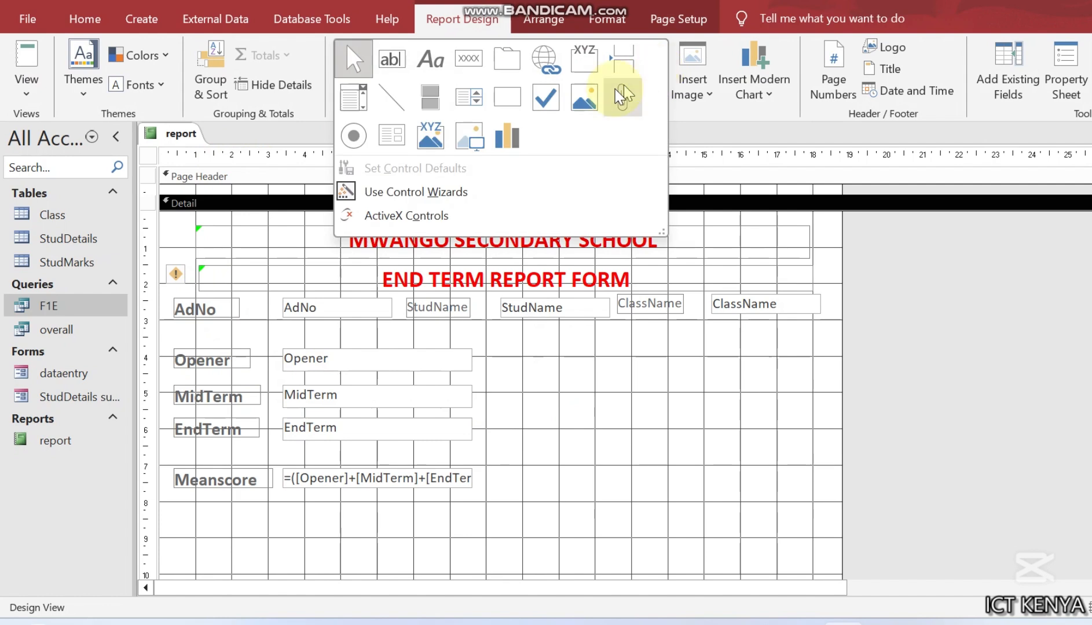
left_click(499, 98)
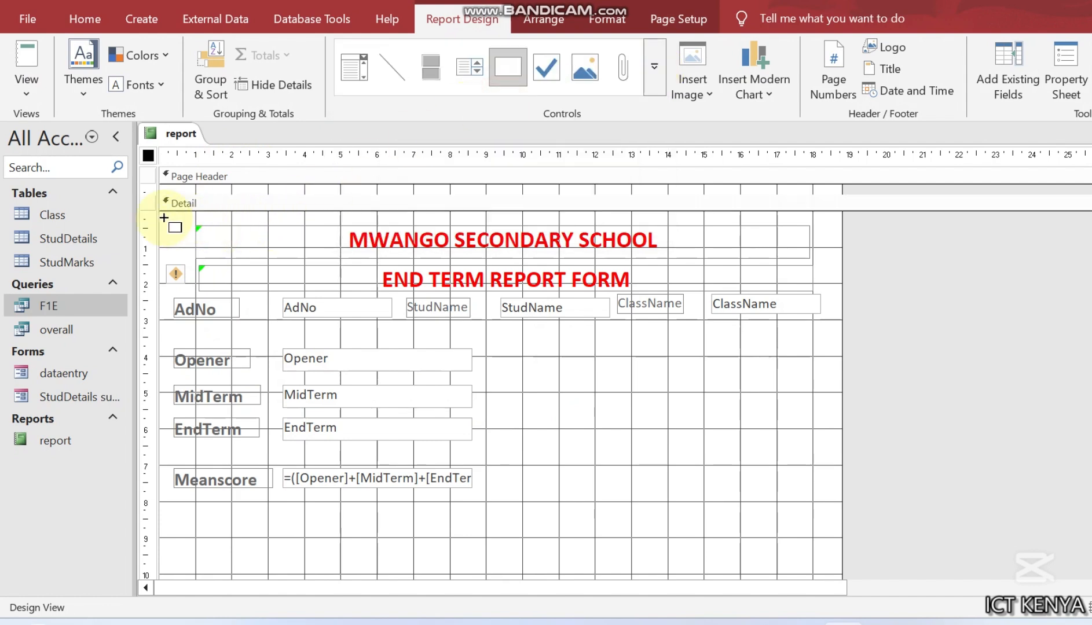
left_click_drag(164, 218, 828, 501)
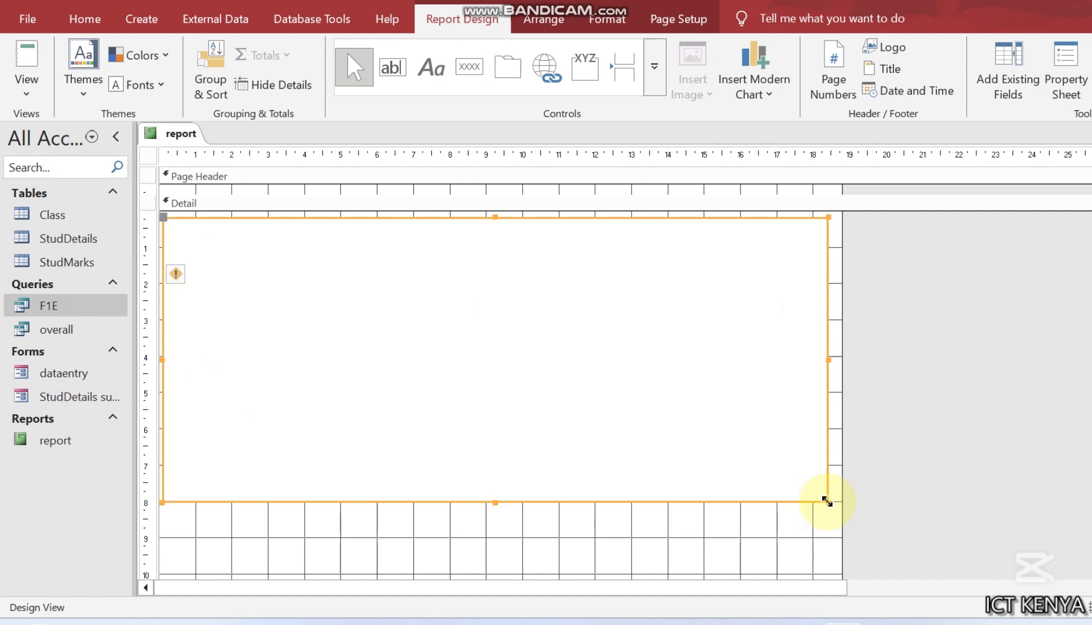
right_click(801, 401)
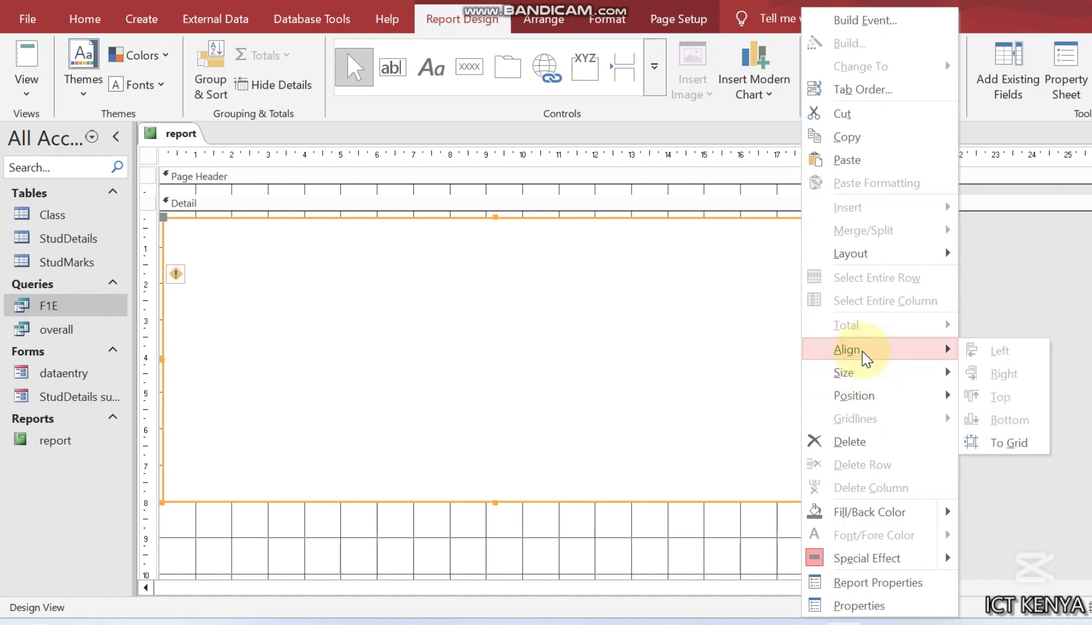
left_click(867, 369)
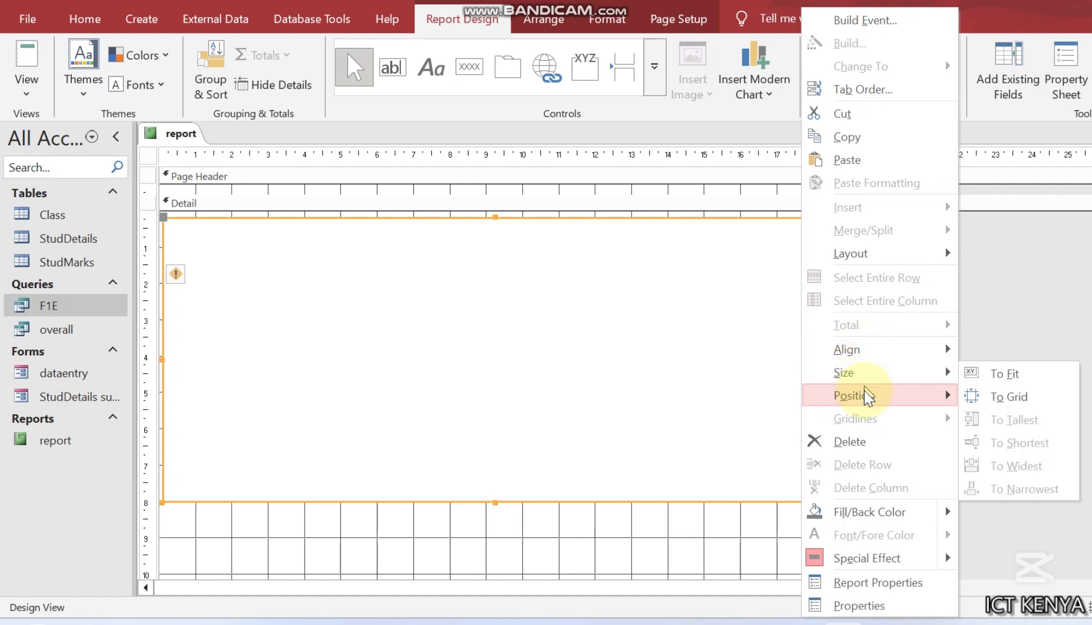
mouse_move(865, 395)
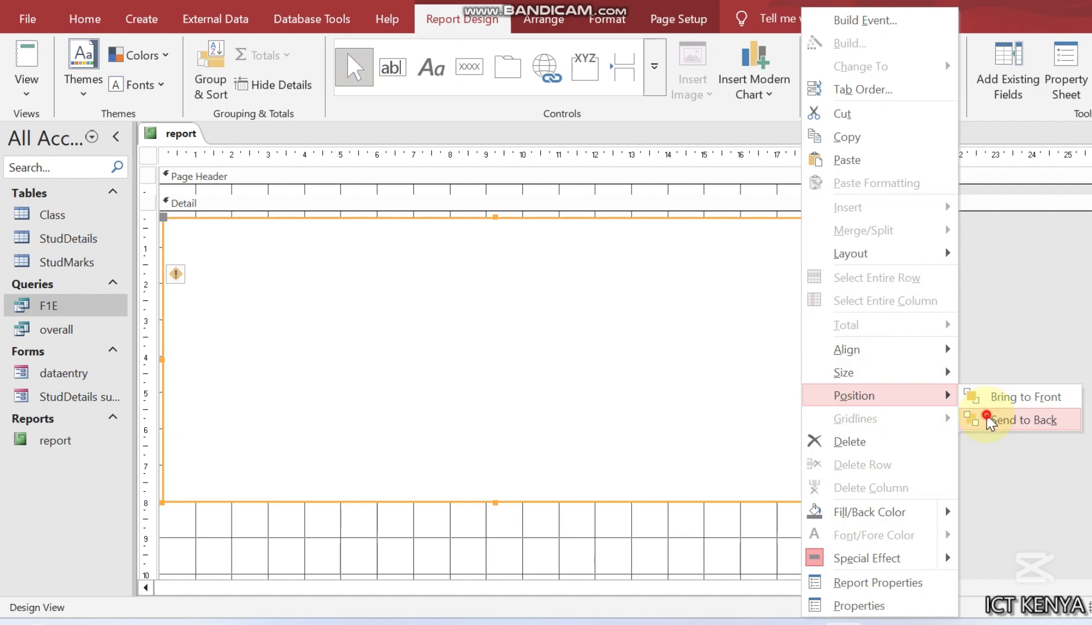
left_click(990, 420)
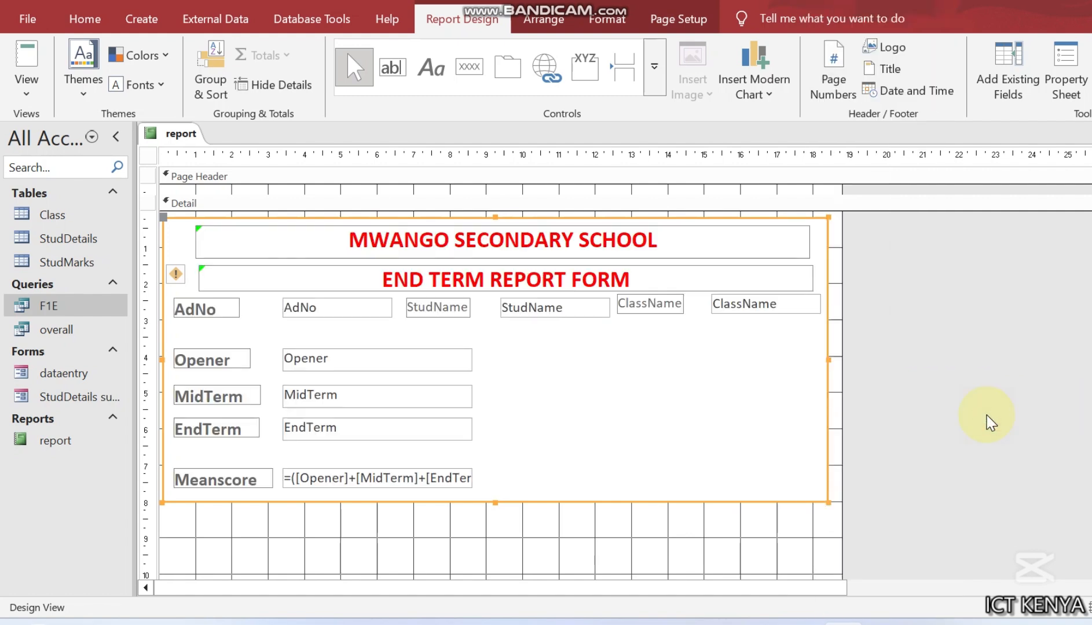
Set the border width of the rectangle around the report contents to 4 pt
right_click(828, 412)
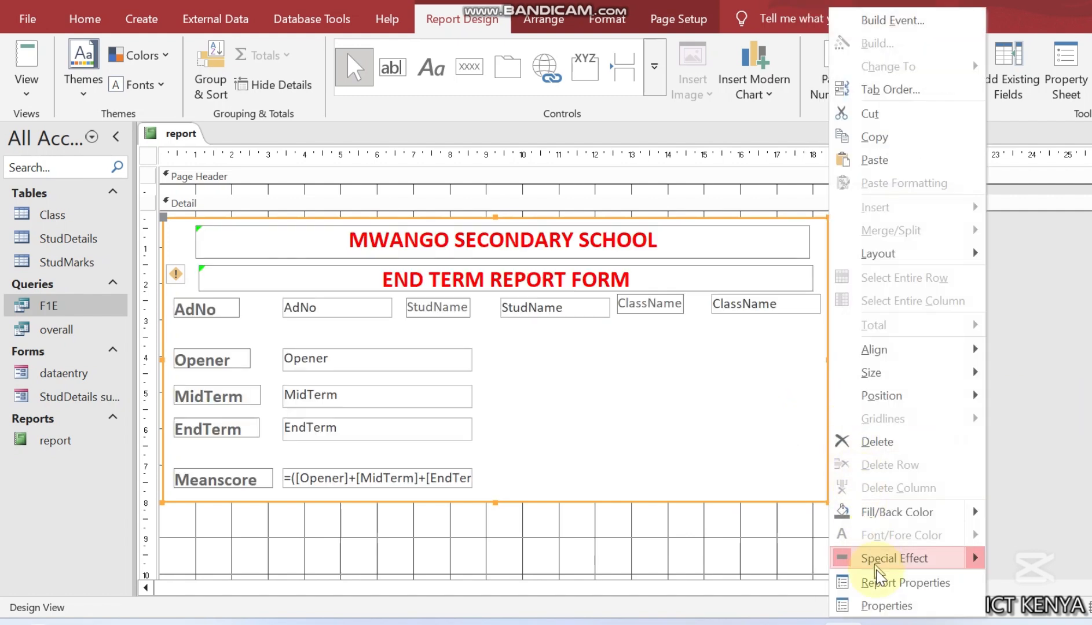
left_click(879, 606)
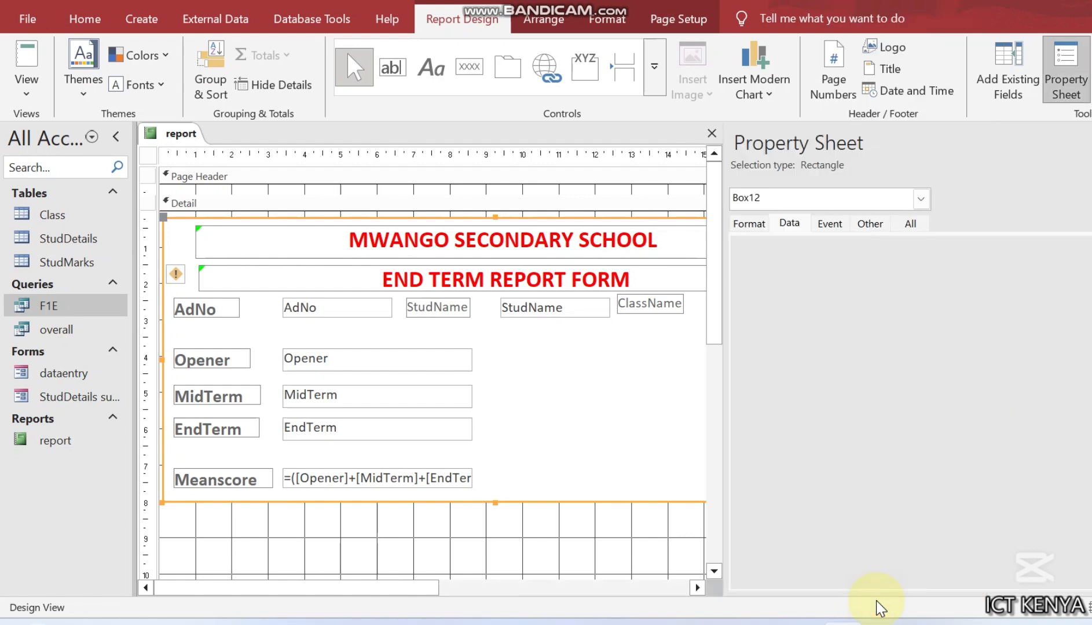
left_click(748, 223)
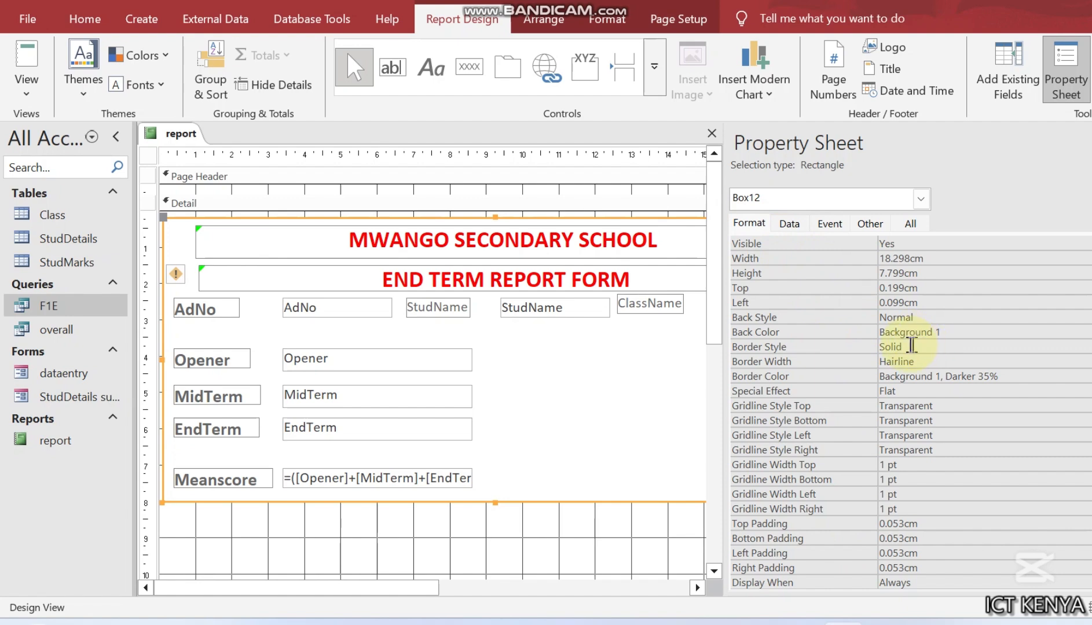
left_click(911, 345)
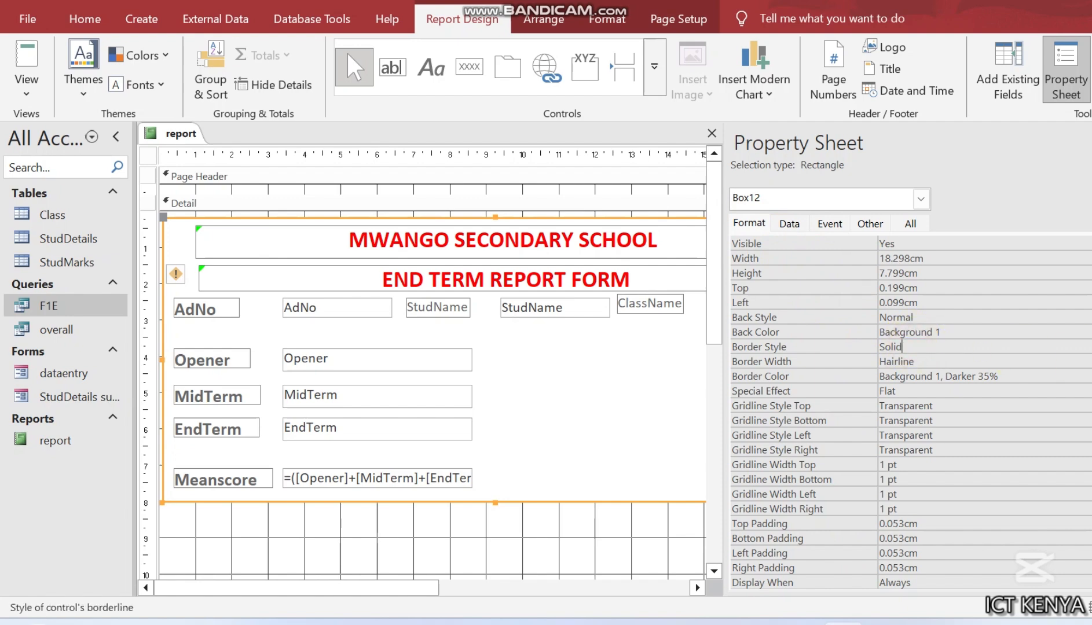
left_click(955, 363)
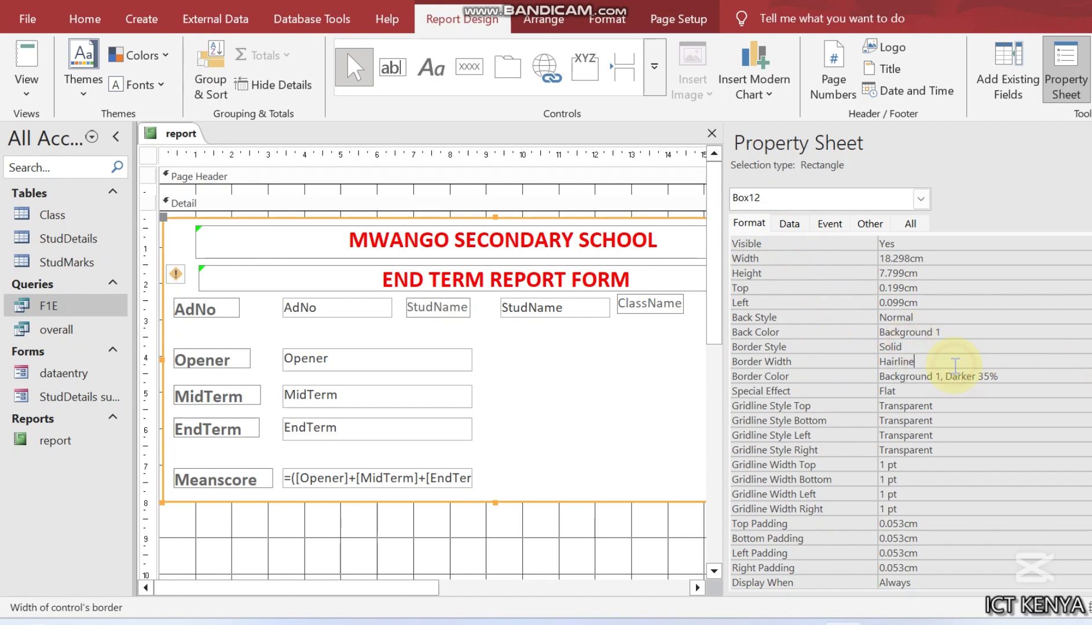
left_click(1089, 362)
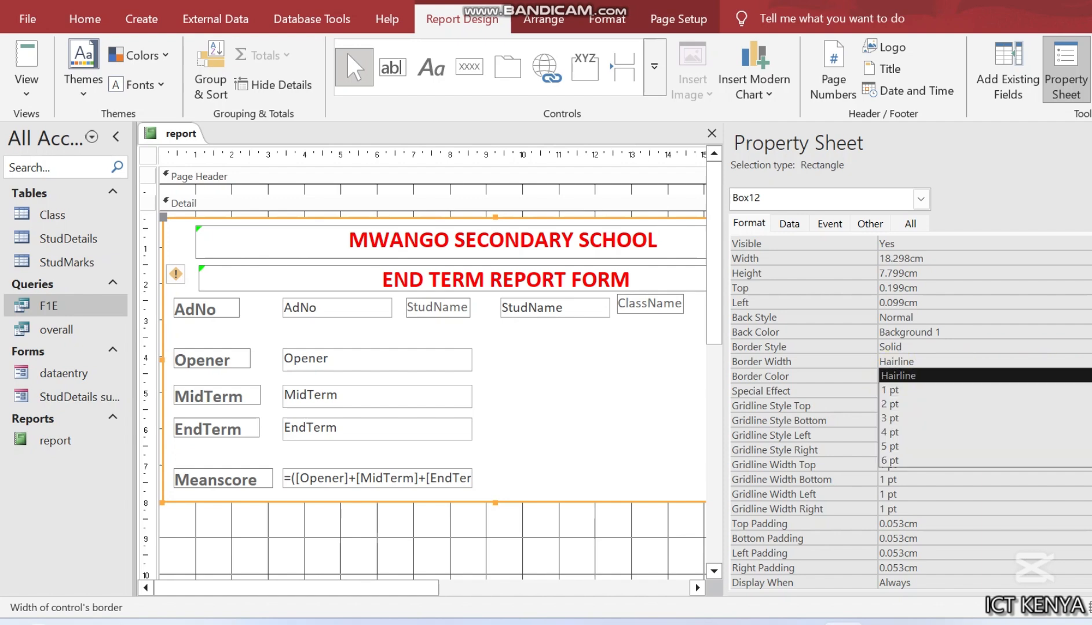
left_click(903, 432)
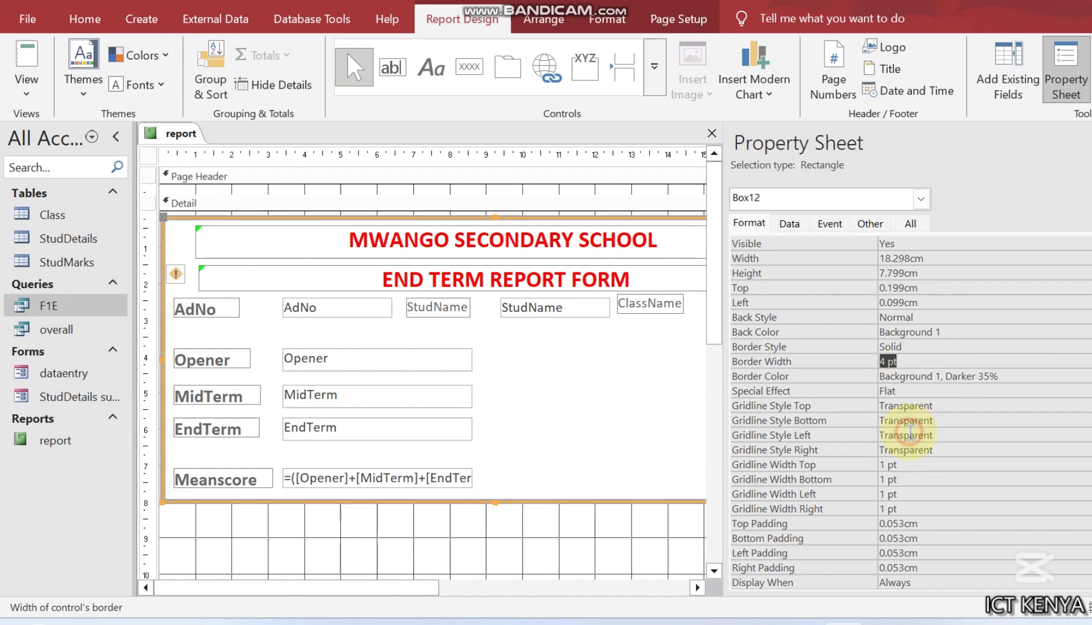
left_click(488, 538)
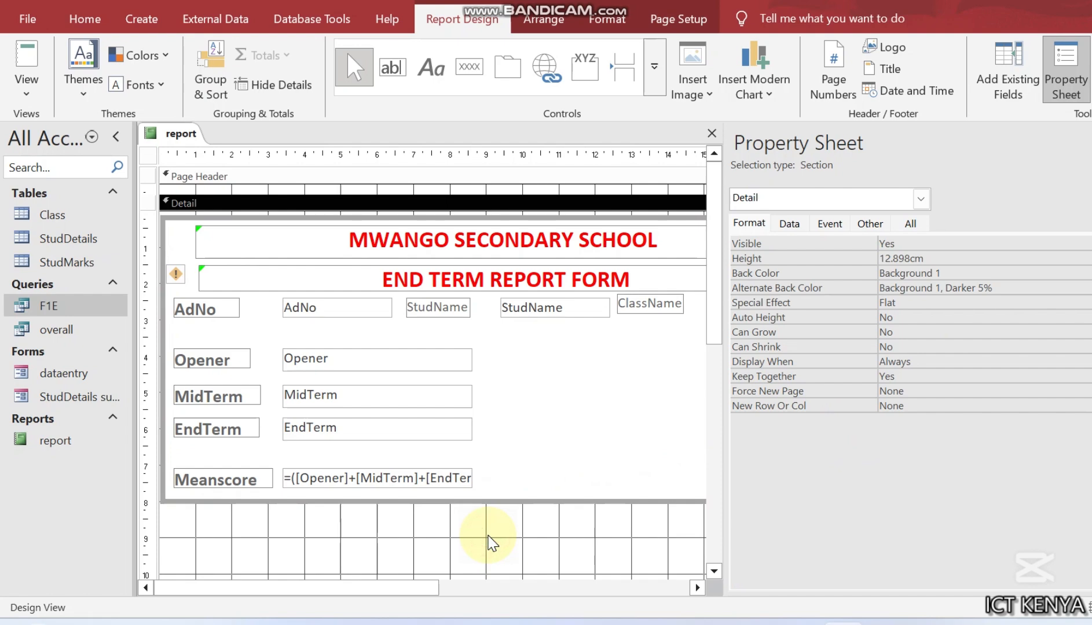
Set the border color of the rectangle around the report contents to black (Text 1)
left_click(615, 503)
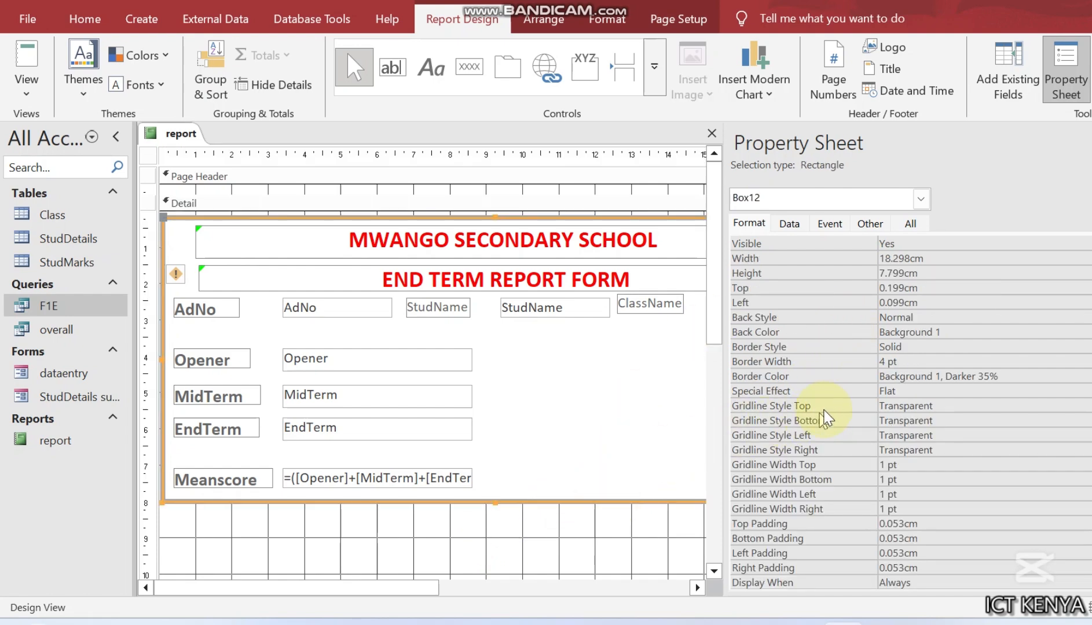
left_click(925, 371)
left_click(925, 376)
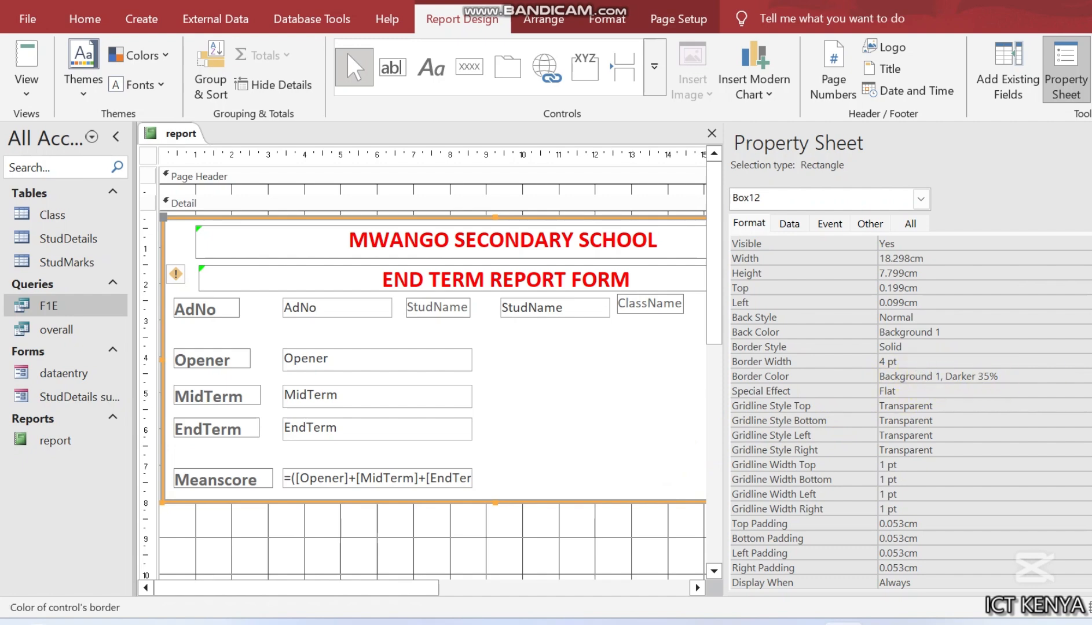
left_click(1090, 377)
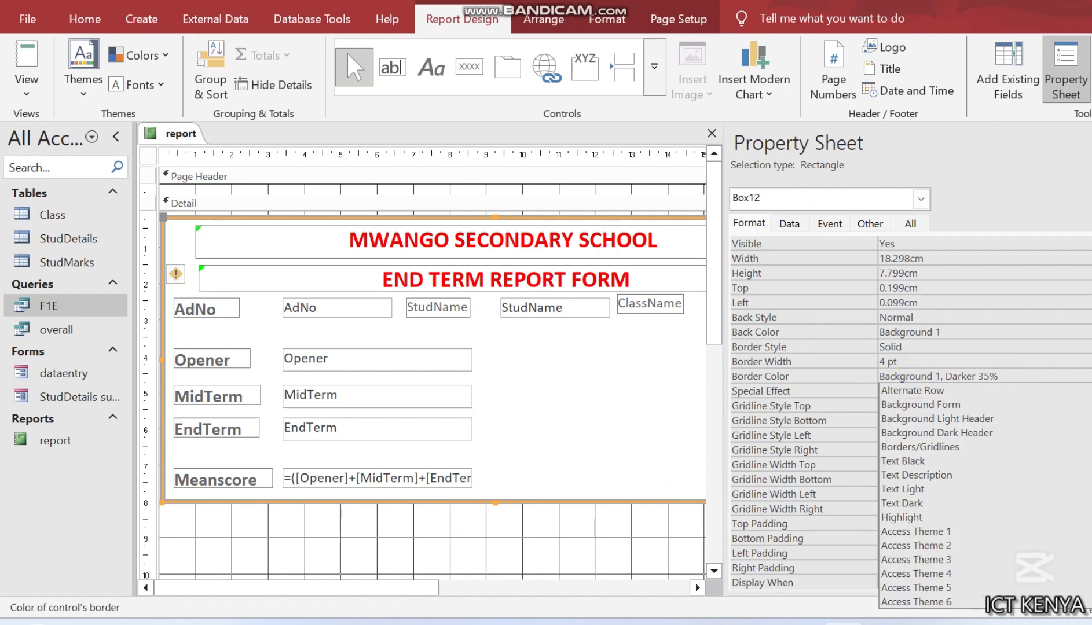
left_click(1085, 377)
left_click(917, 26)
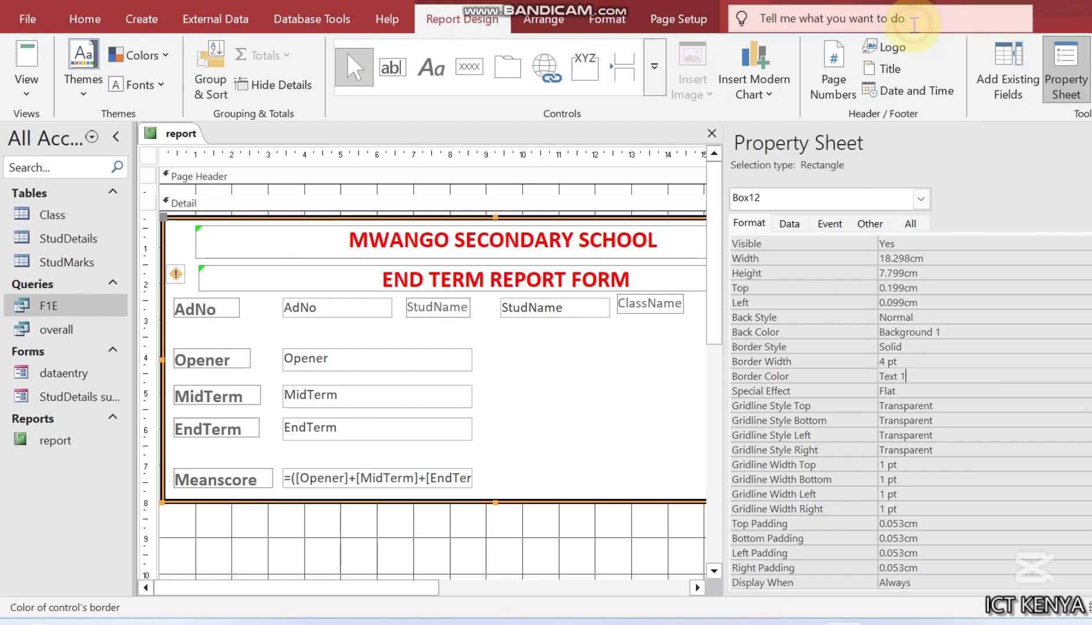
Display the report in Report View and check the bordered layout and mean scores across the student records
left_click(383, 538)
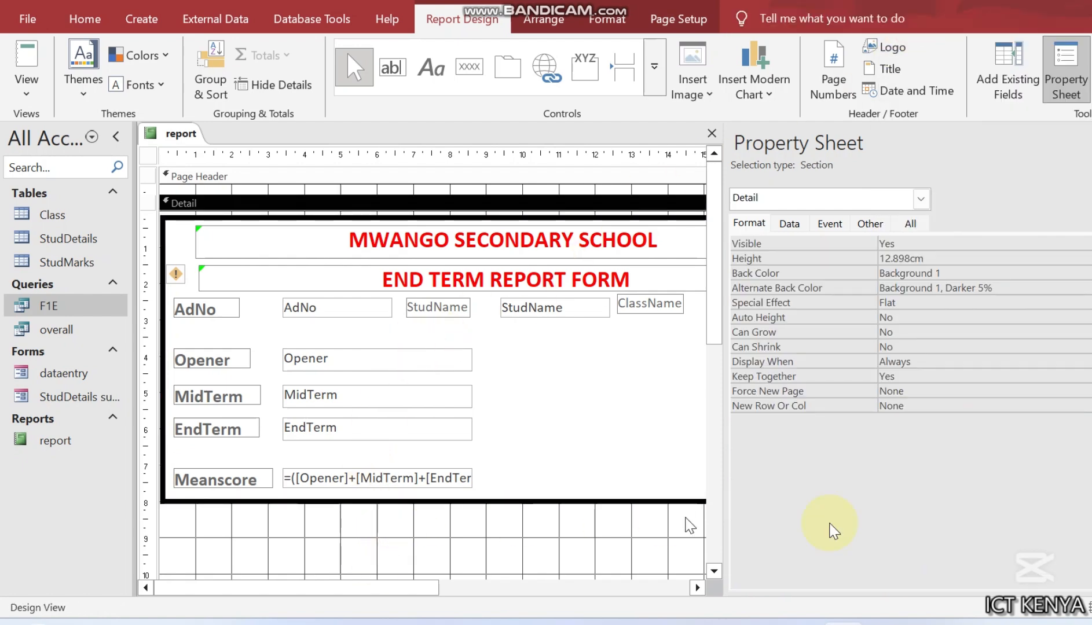
right_click(171, 140)
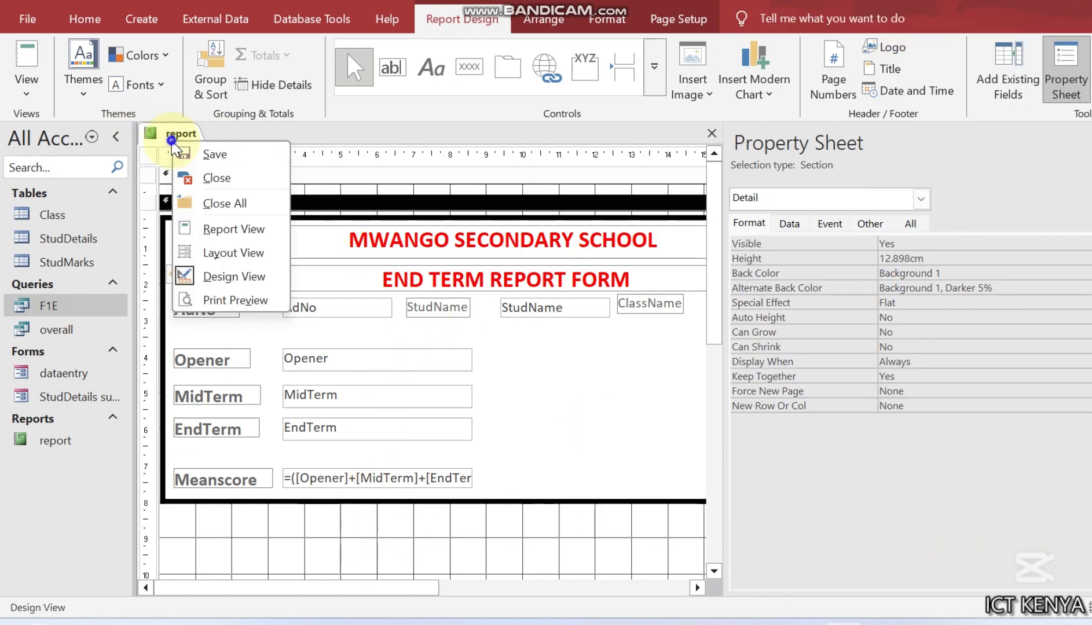
left_click(223, 236)
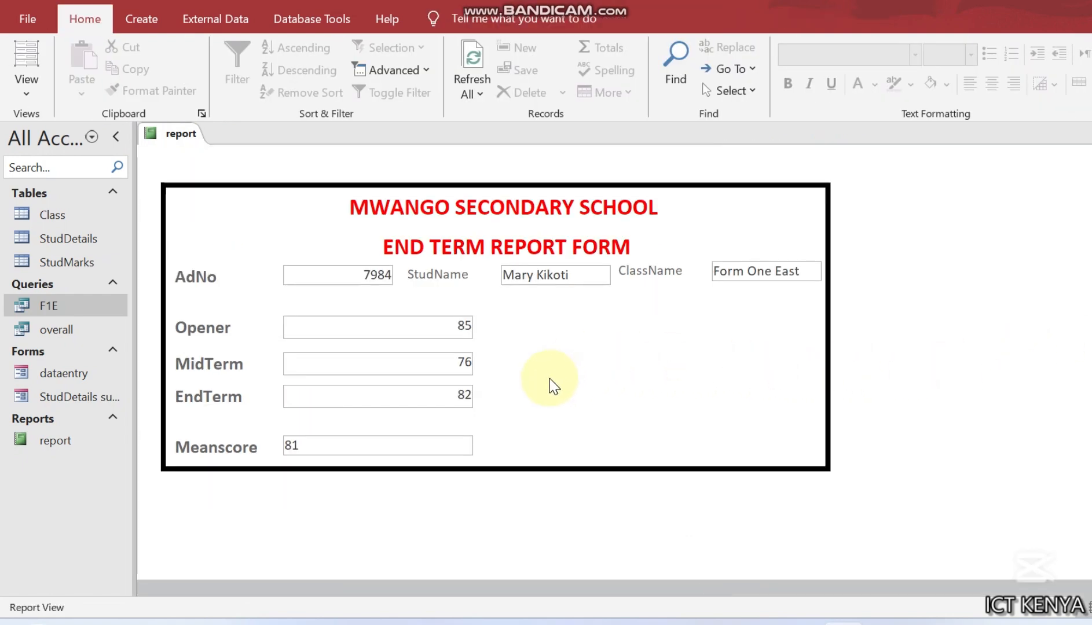
scroll(554, 382, "down", 10)
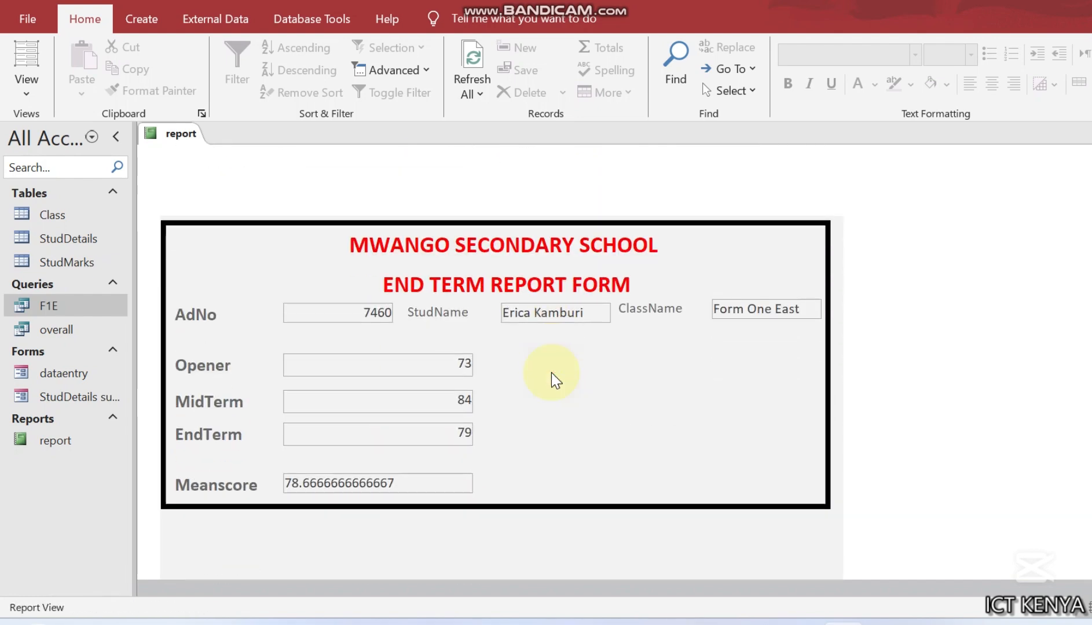
scroll(554, 381, "down", 10)
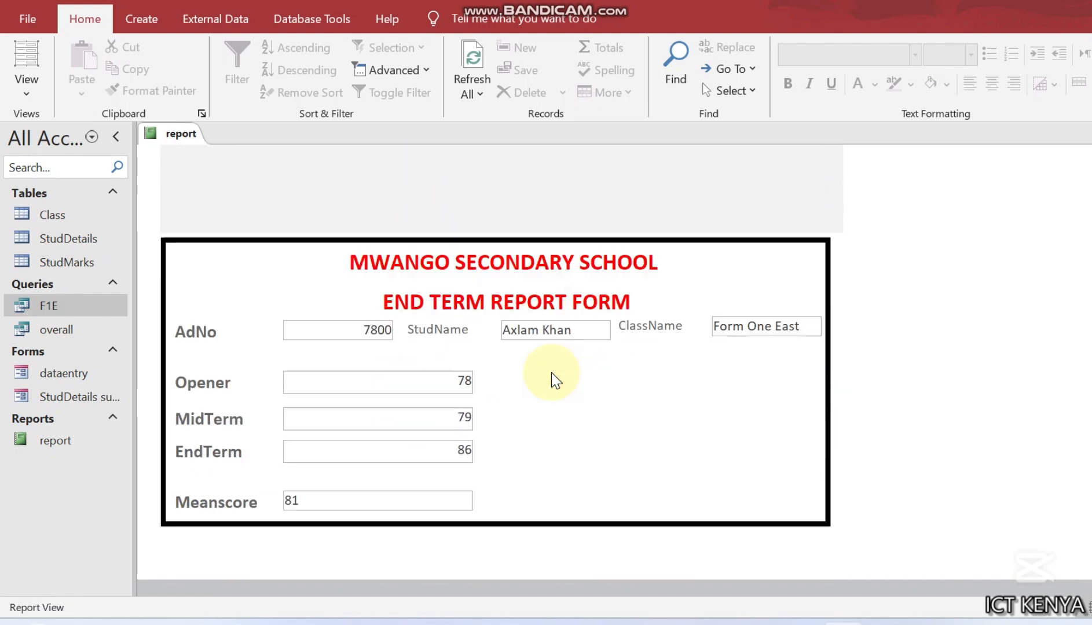
scroll(554, 382, "down", 10)
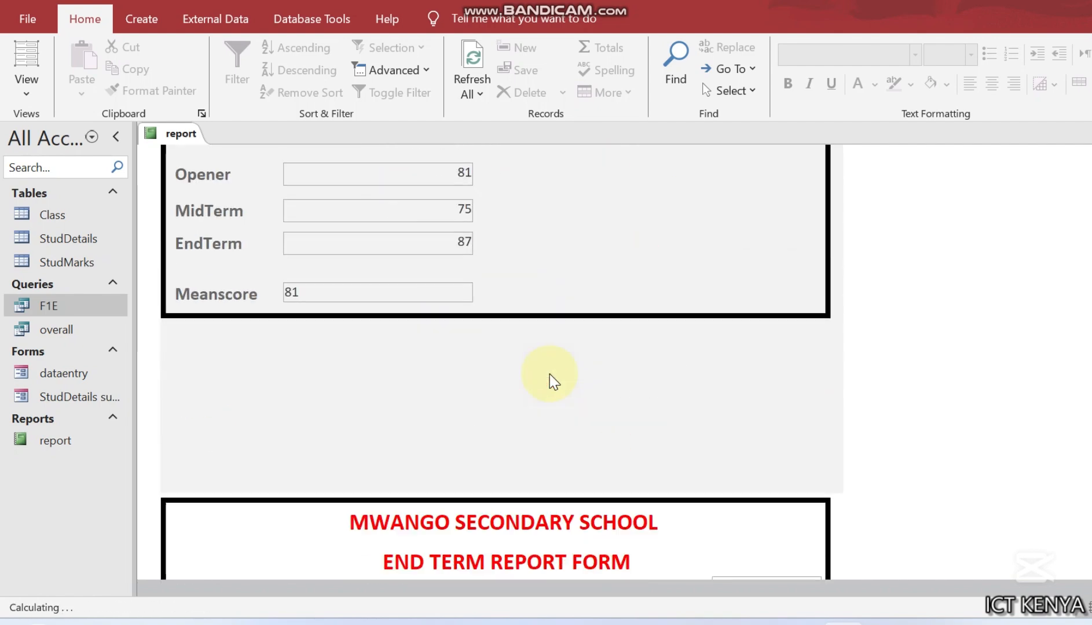
scroll(552, 380, "down", 10)
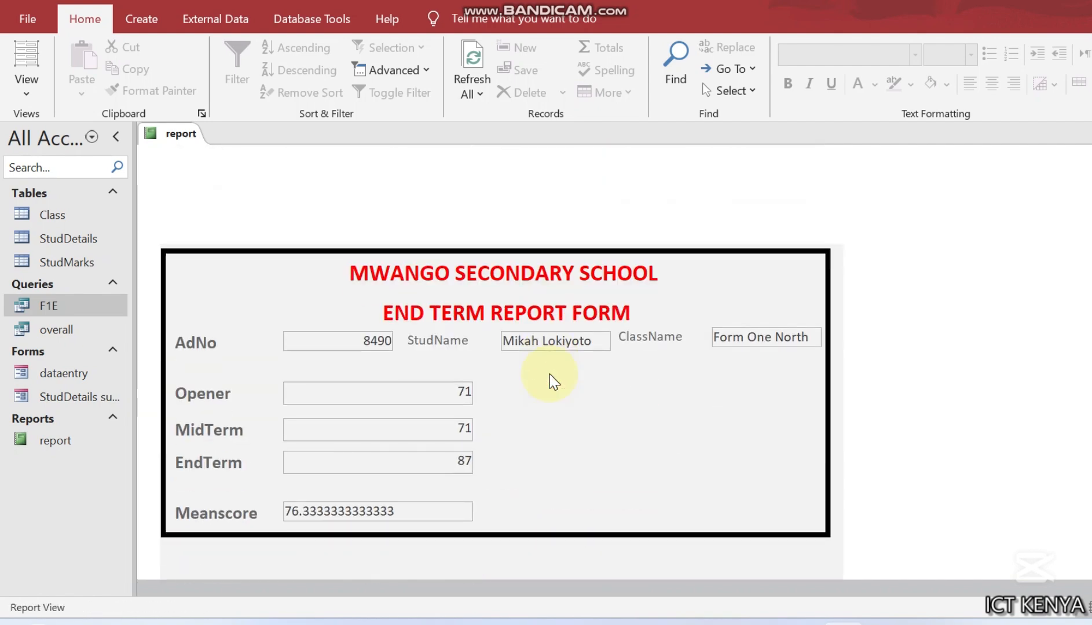
scroll(553, 380, "up", 10)
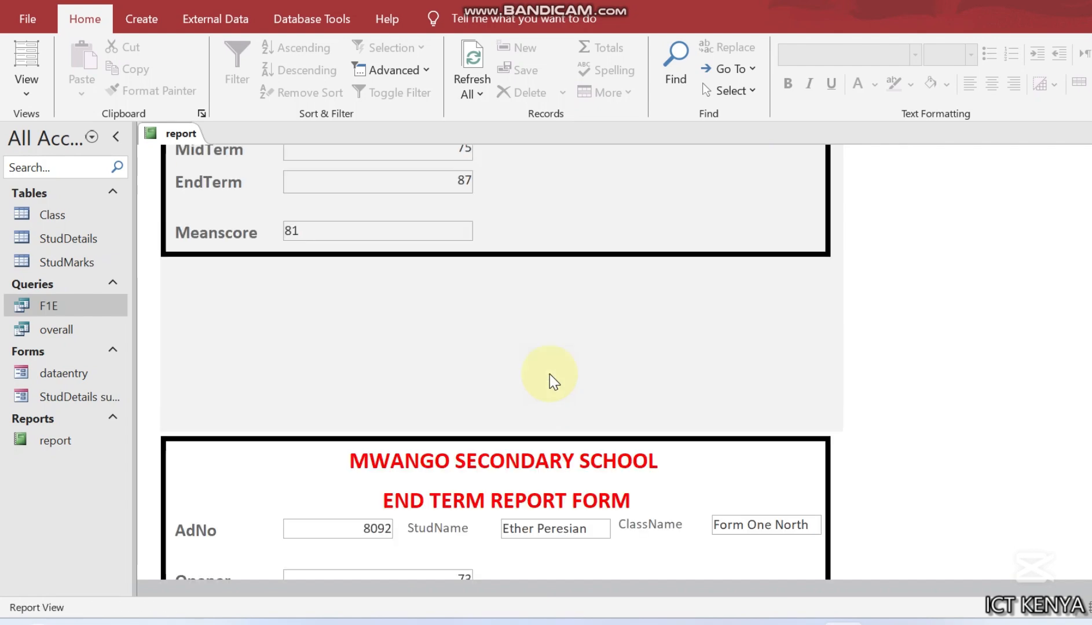
scroll(553, 380, "up", 10)
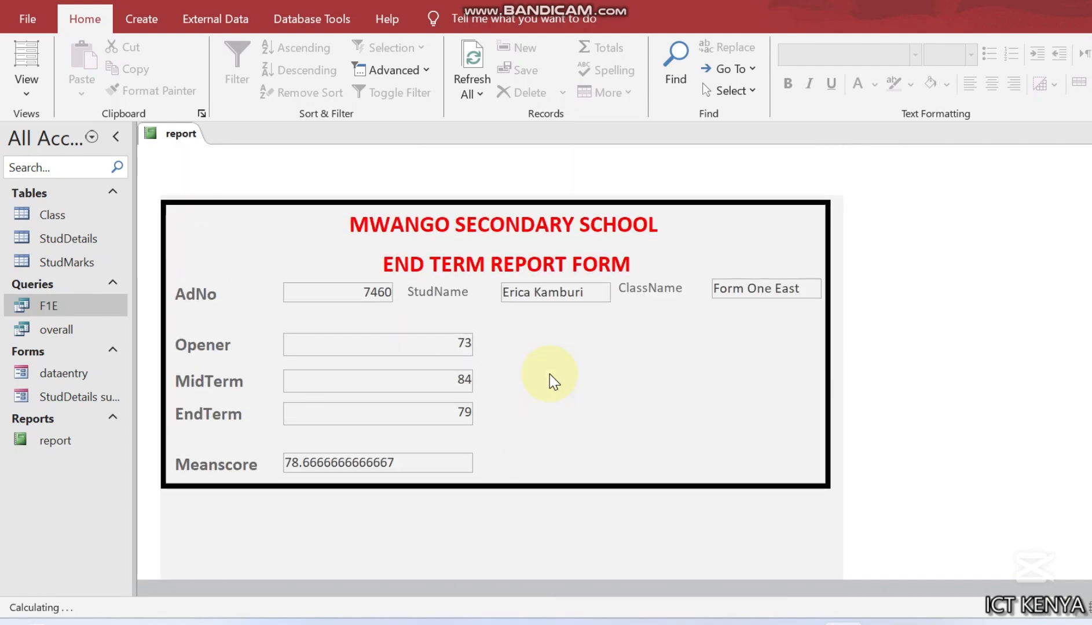
scroll(552, 380, "up", 5)
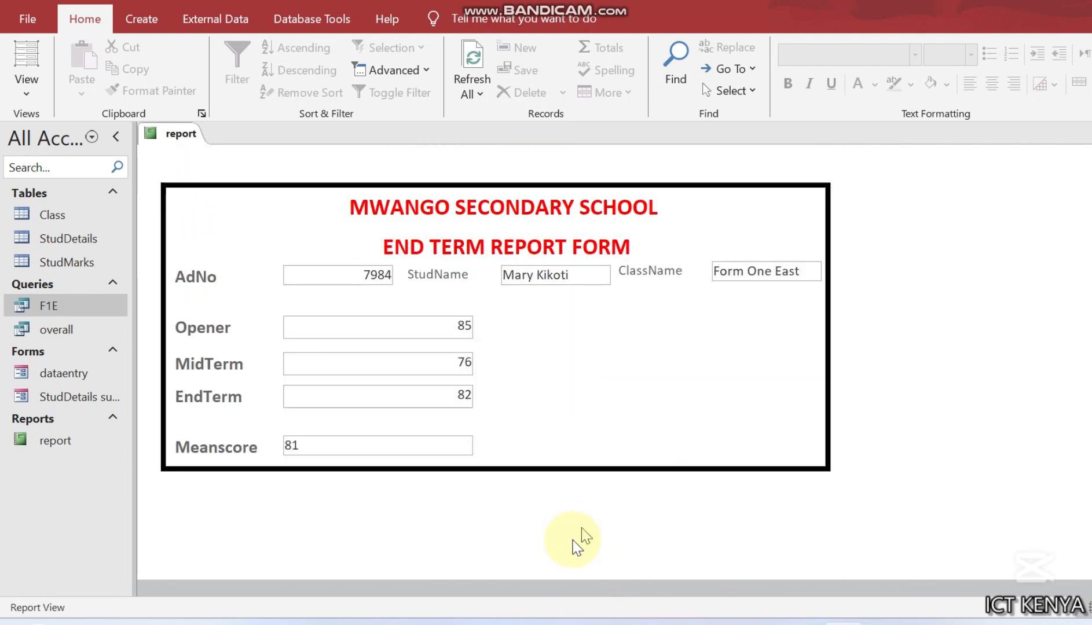
Switch to the KCSE 2019 P2 exam PDF and read the printing instructions in part (e) below Figure 2
left_click(610, 622)
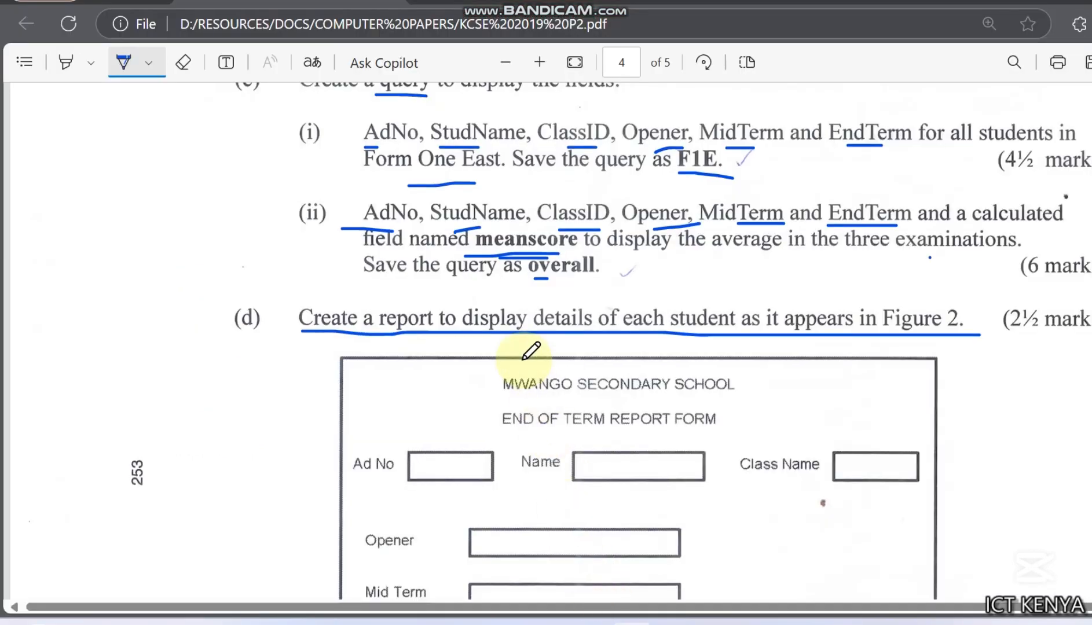
scroll(531, 350, "down", 15)
scroll(529, 353, "up", 7)
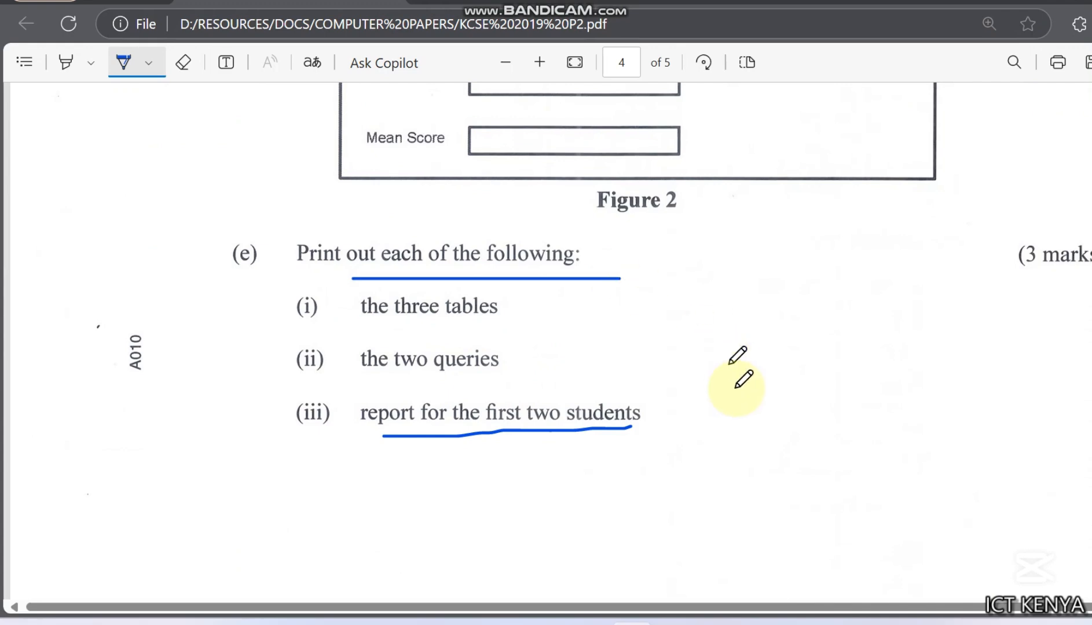
Switch back to Access and close the report, saving its design changes
left_click(839, 624)
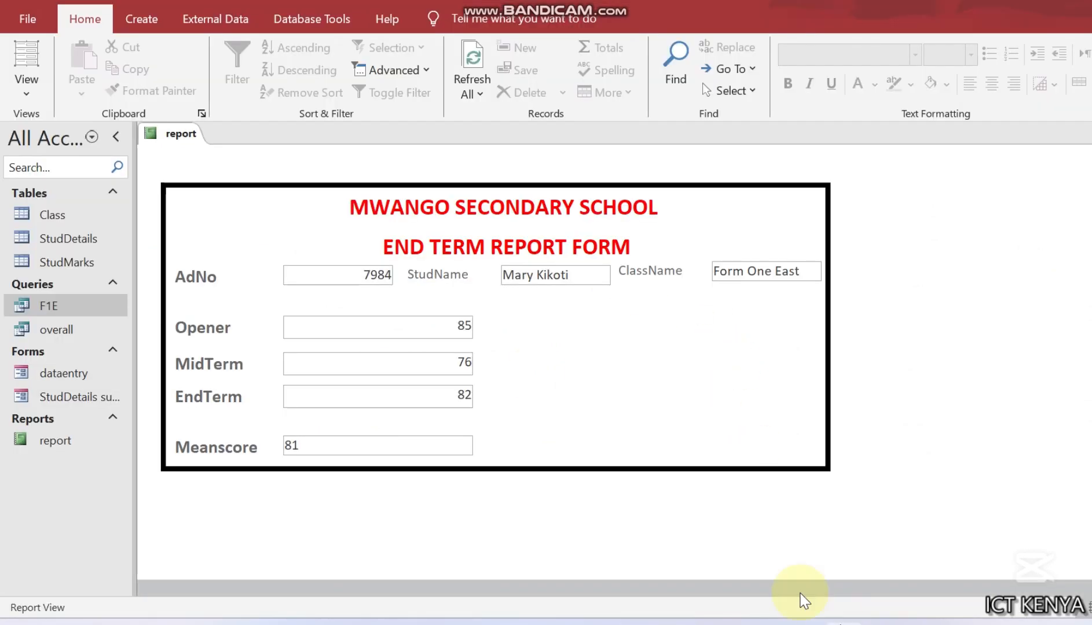
right_click(184, 139)
left_click(218, 169)
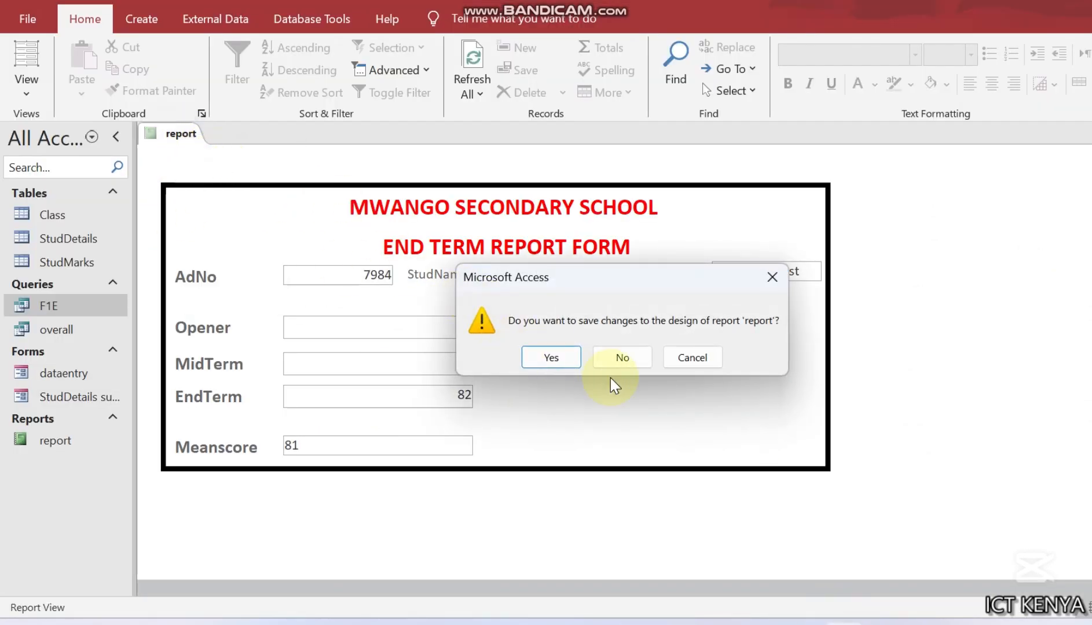
left_click(564, 359)
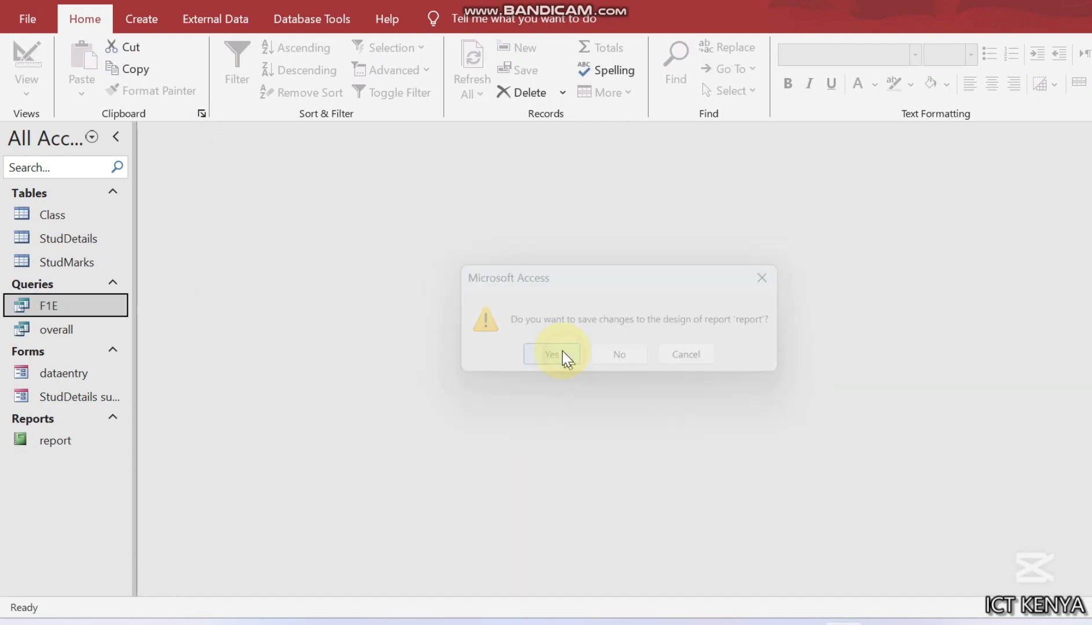
Open the Class table in Print Preview and zoom in to check the page
left_click(63, 215)
double_click(63, 216)
left_click(28, 18)
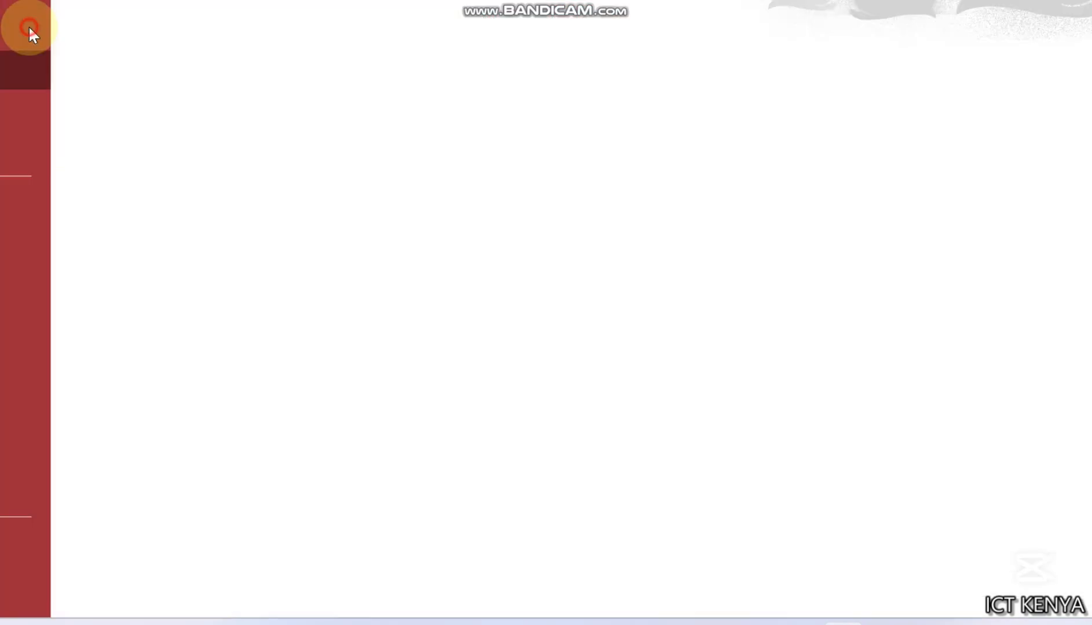
left_click(70, 312)
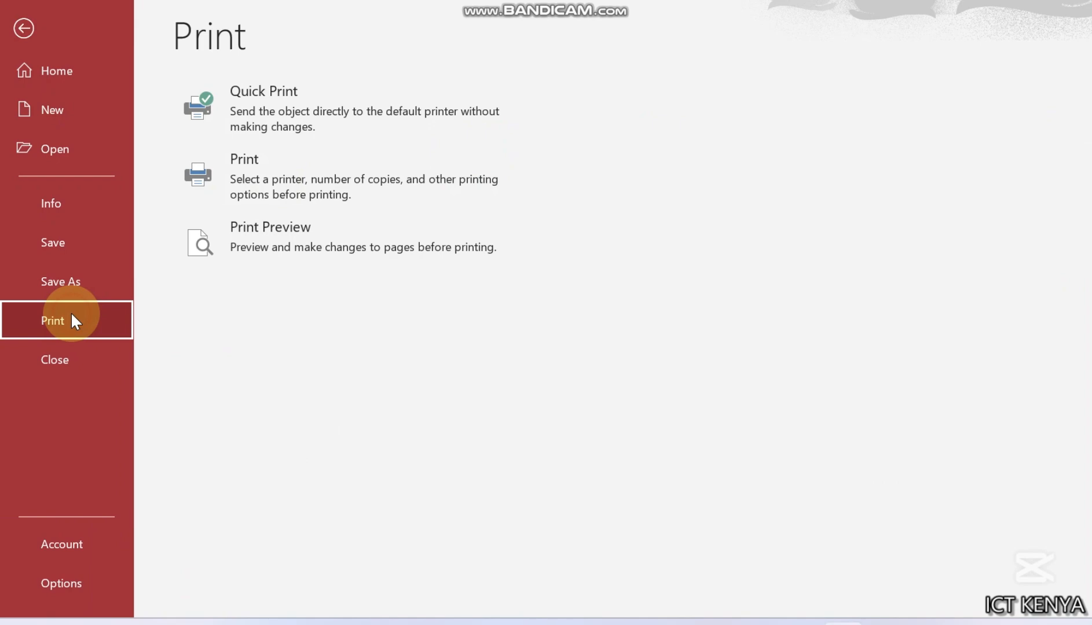
left_click(223, 264)
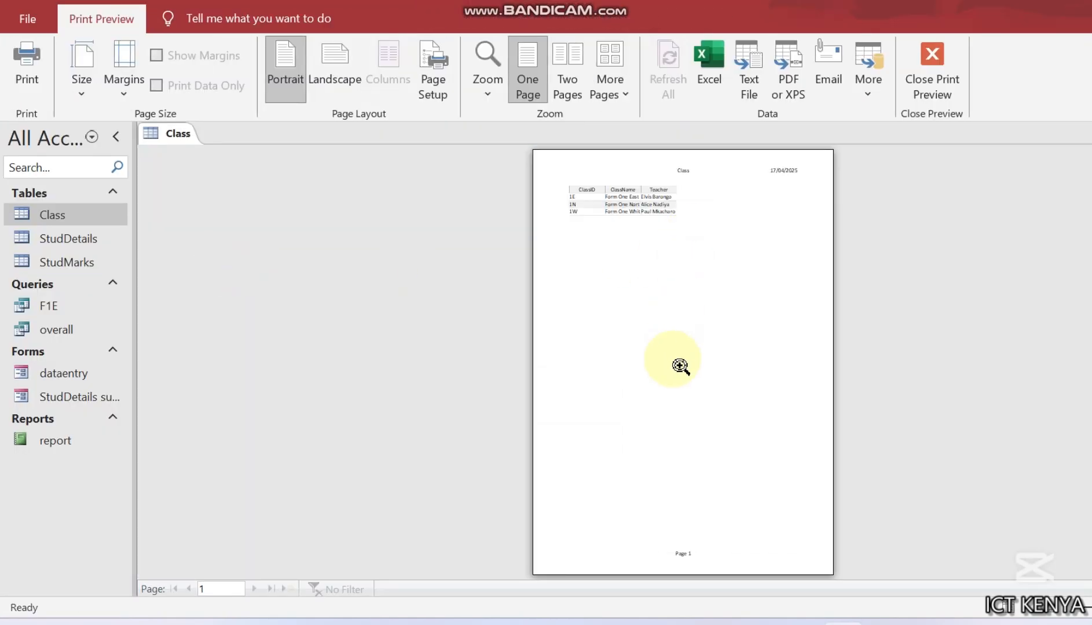
left_click(680, 365)
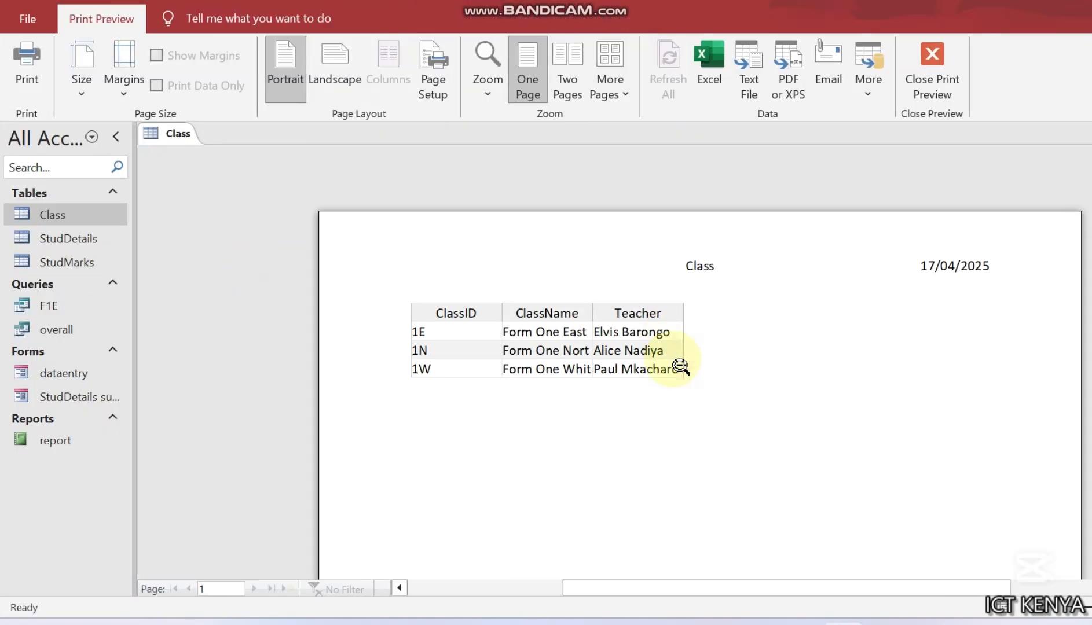
scroll(680, 365, "down", 10)
Print all of the Class table with the Microsoft Print to PDF printer
left_click(26, 58)
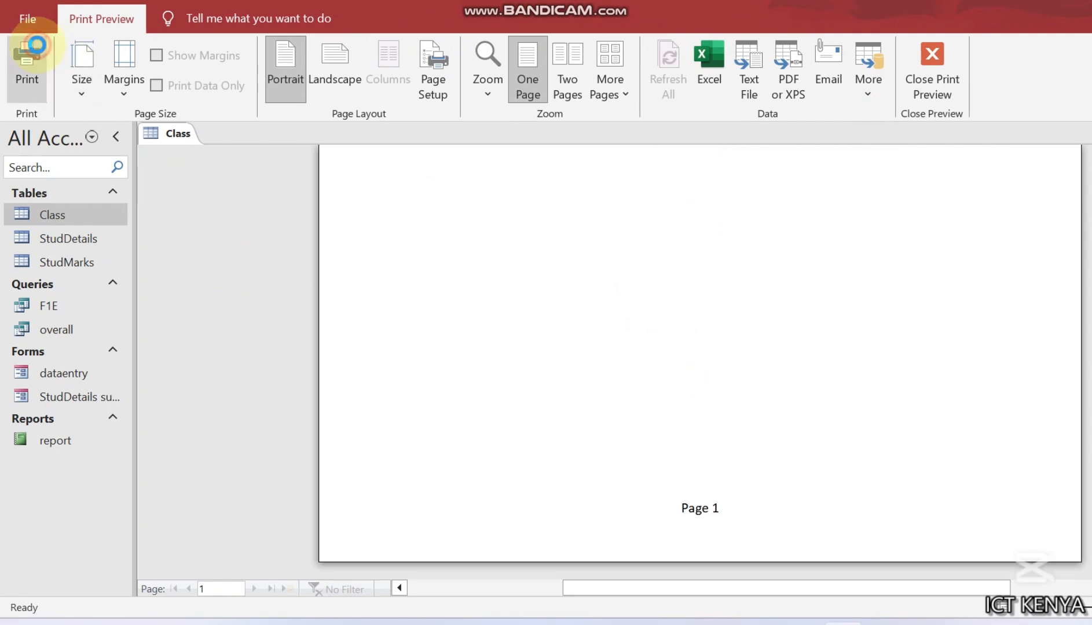
left_click(628, 148)
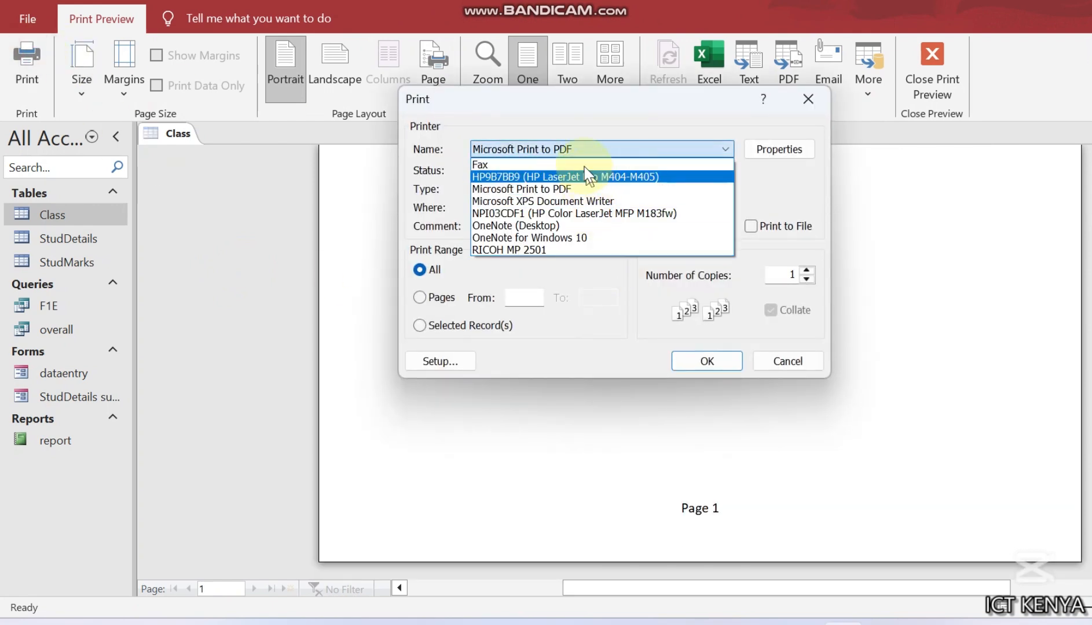
left_click(584, 155)
left_click(584, 155)
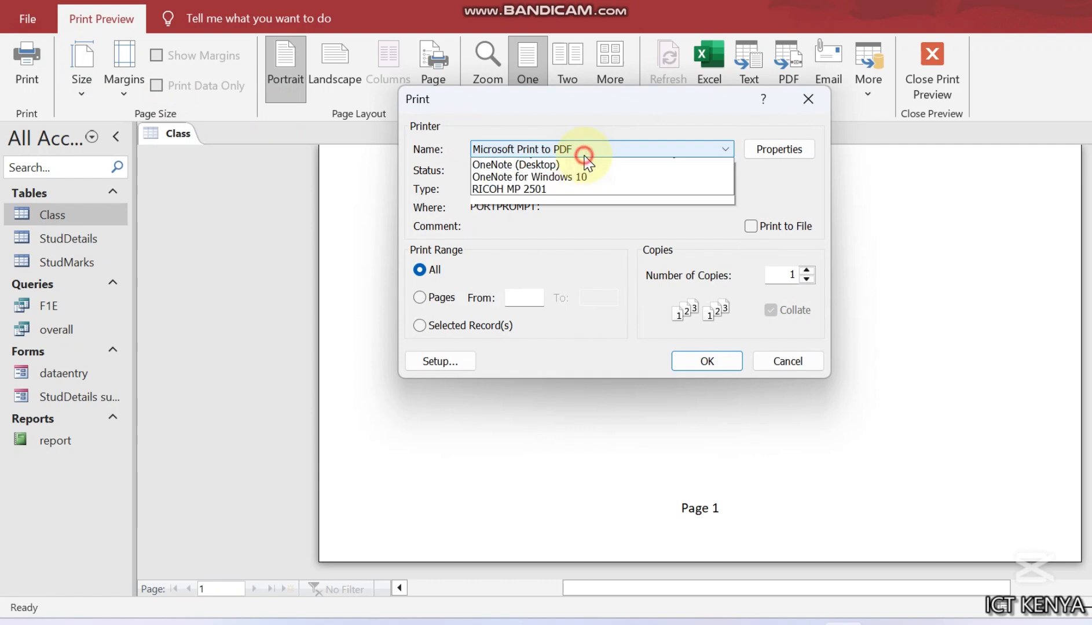
left_click(581, 190)
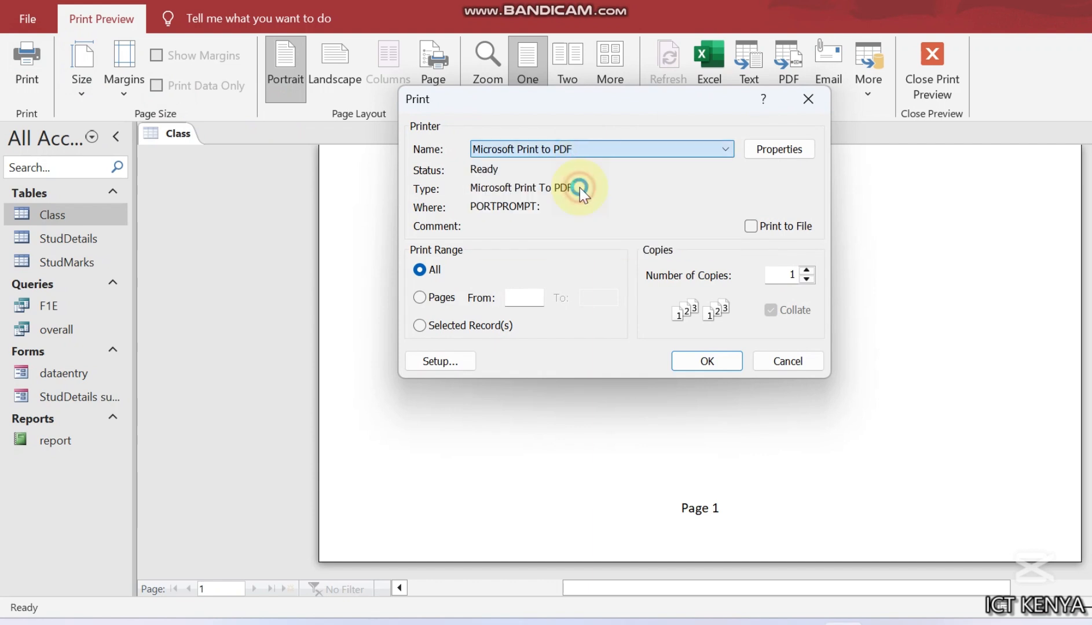
left_click(707, 360)
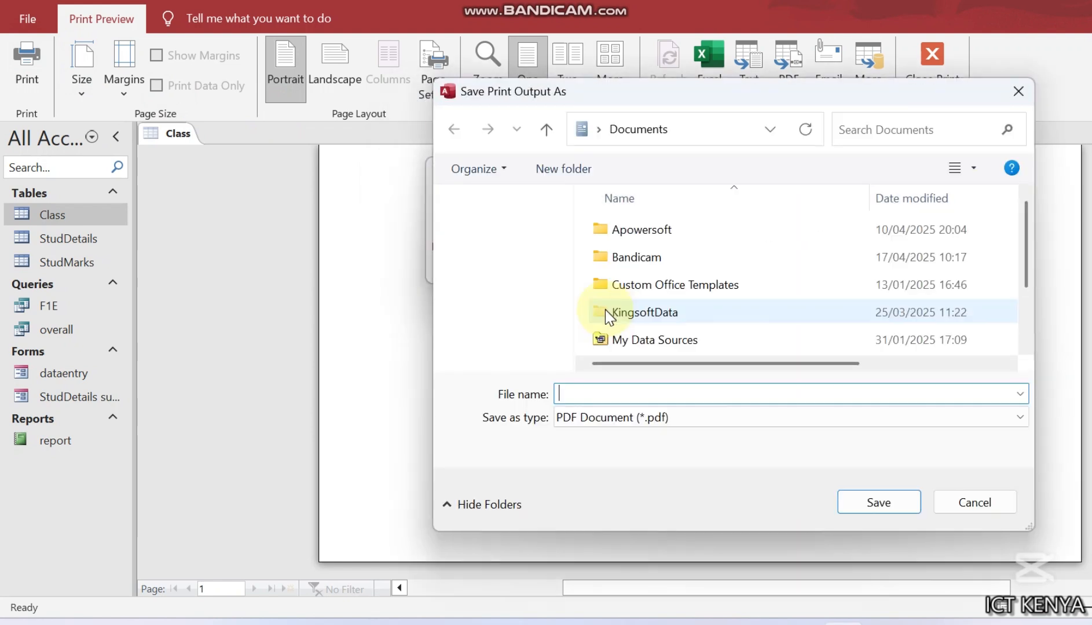
Save the Class print output as a PDF named classes in the KNECEXAM folder on the Desktop
left_click(502, 261)
double_click(627, 230)
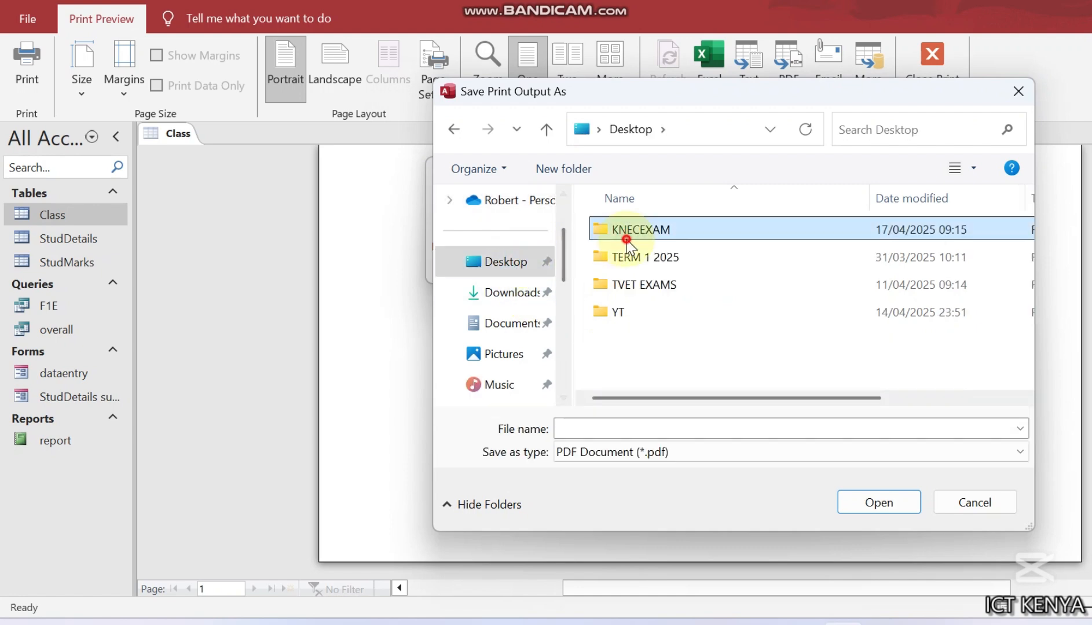
left_click(615, 426)
type("classes")
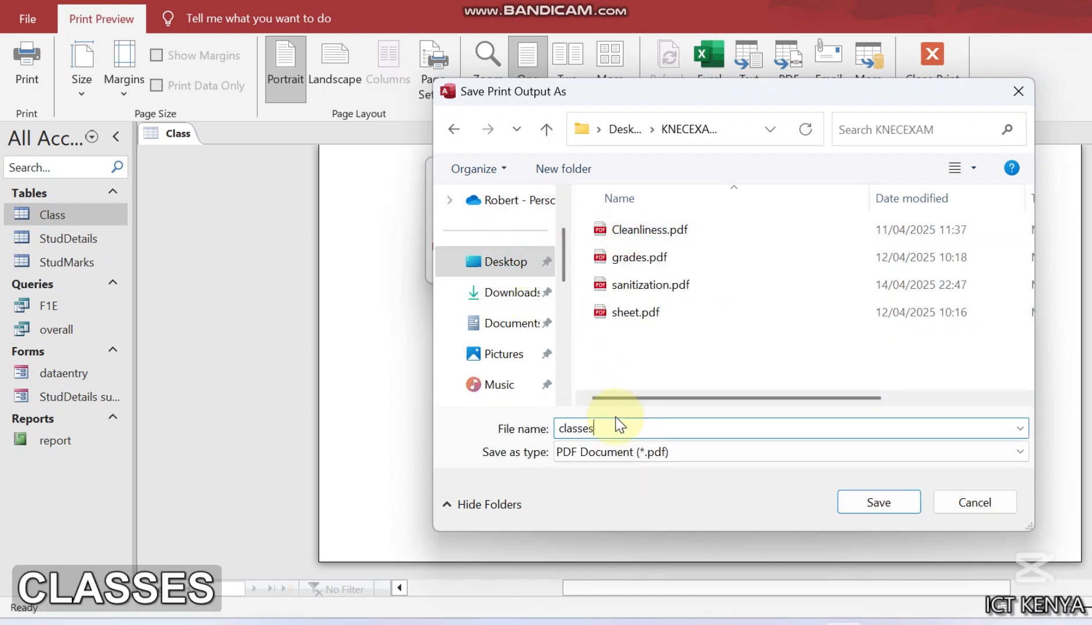
key("Return")
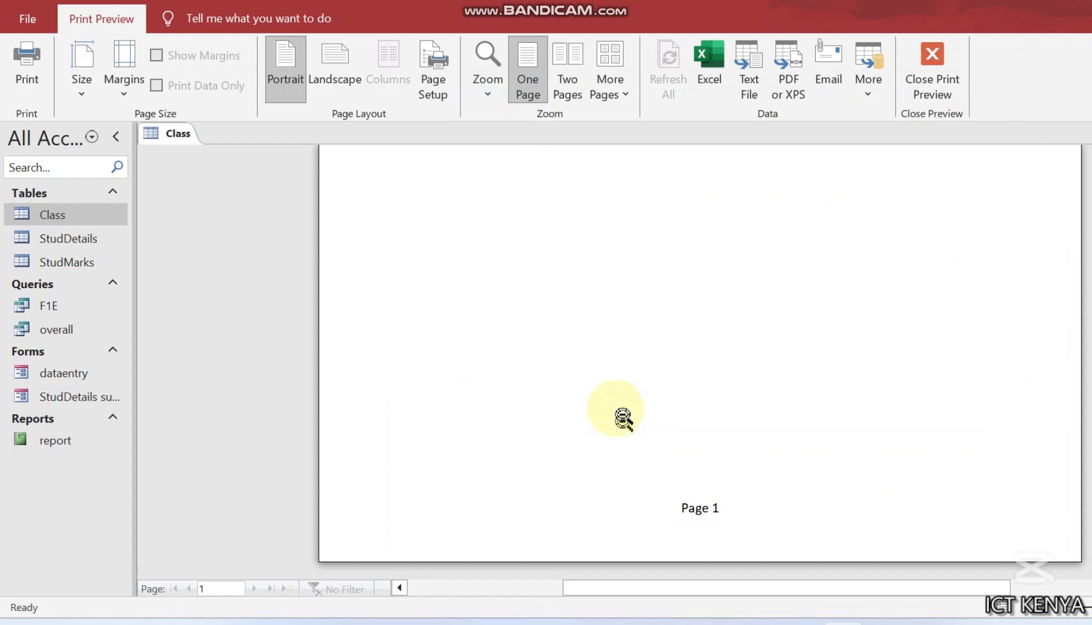
Open the StudDetails table in Print Preview and zoom in to check its columns and records
double_click(47, 238)
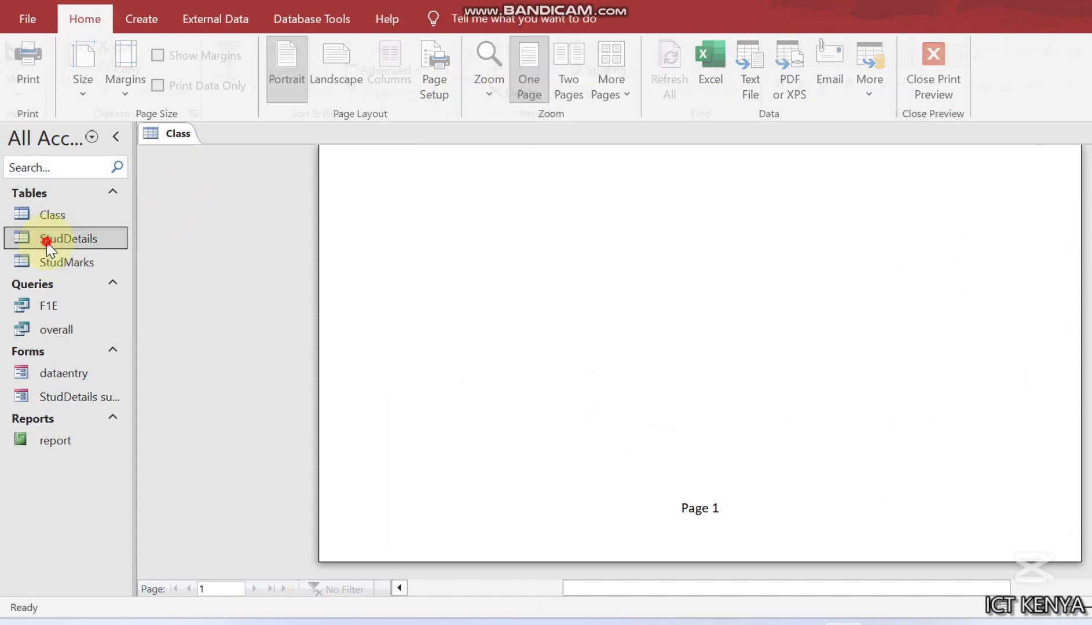
left_click(27, 19)
left_click(55, 323)
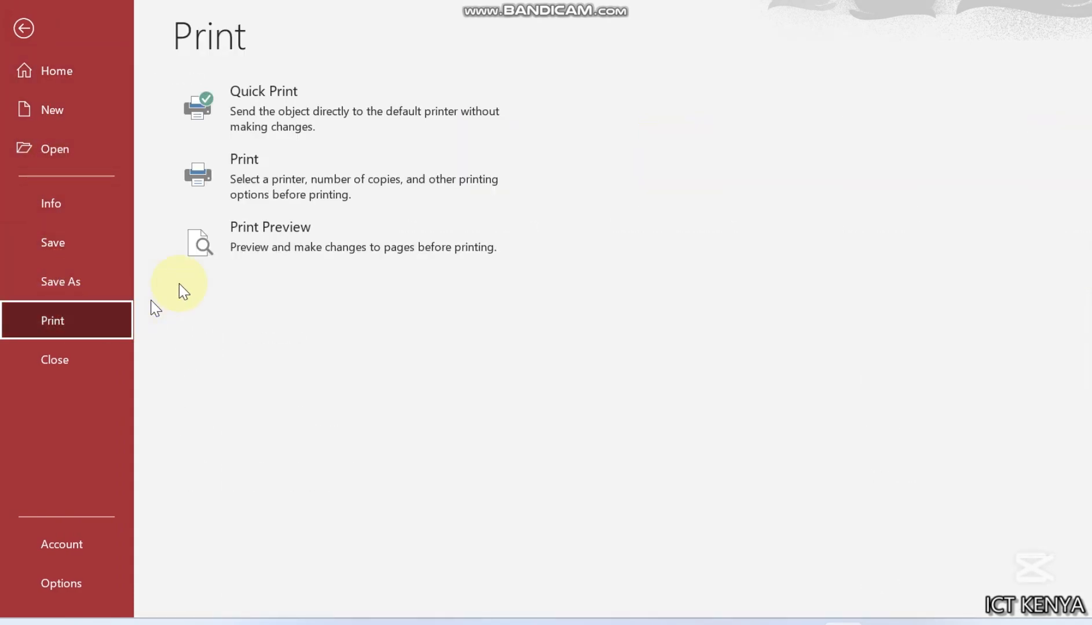
left_click(231, 261)
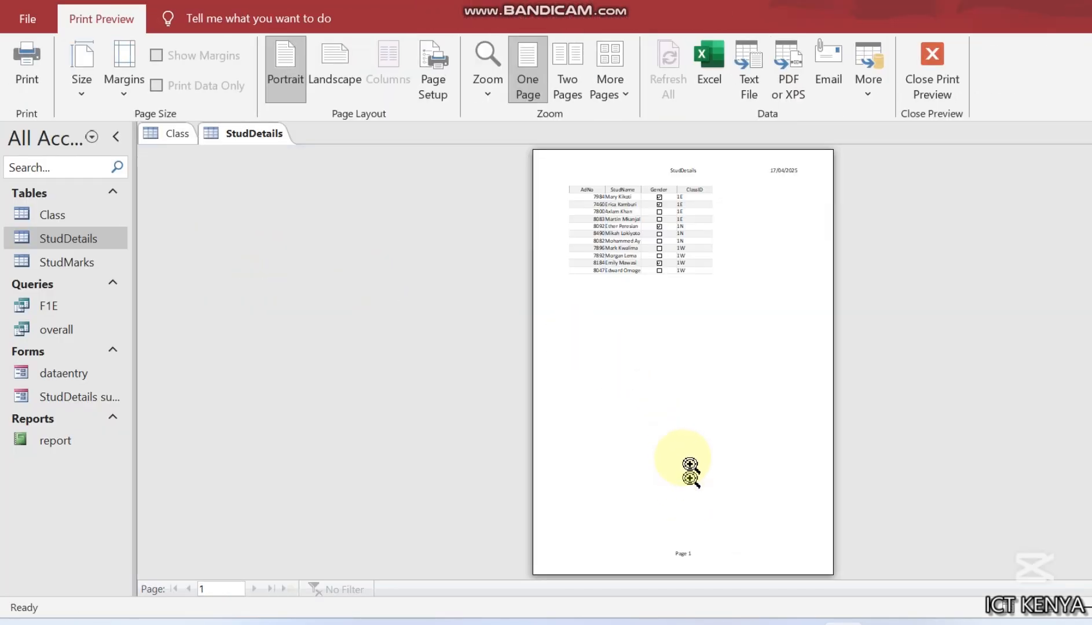
left_click(690, 465)
scroll(677, 397, "up", 10)
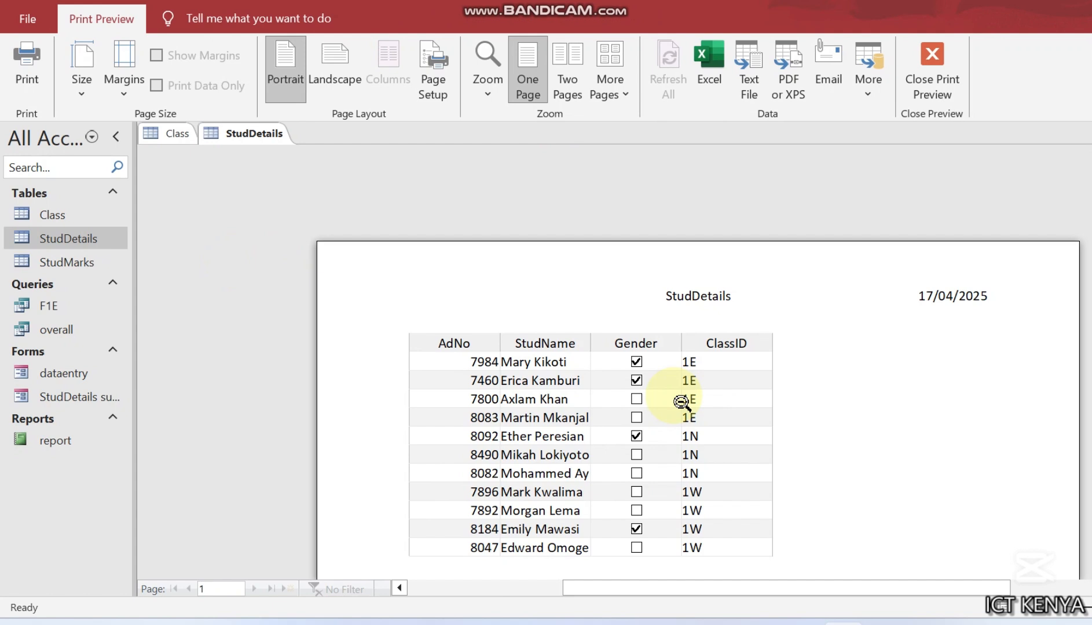
scroll(682, 401, "down", 2)
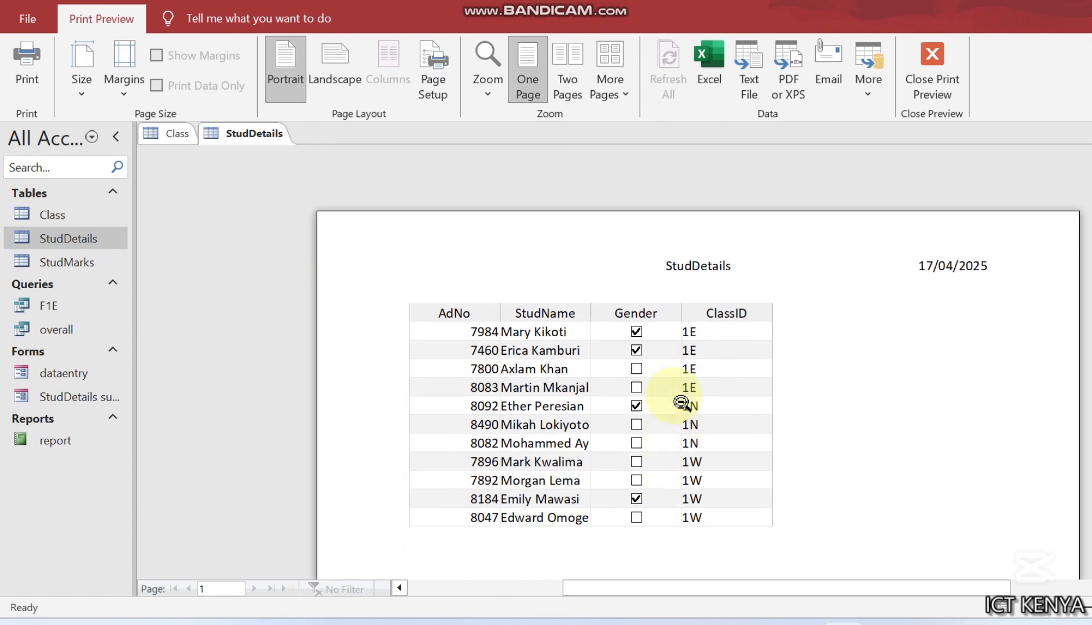
Try landscape orientation for the StudDetails print page, and return it to portrait
left_click(342, 80)
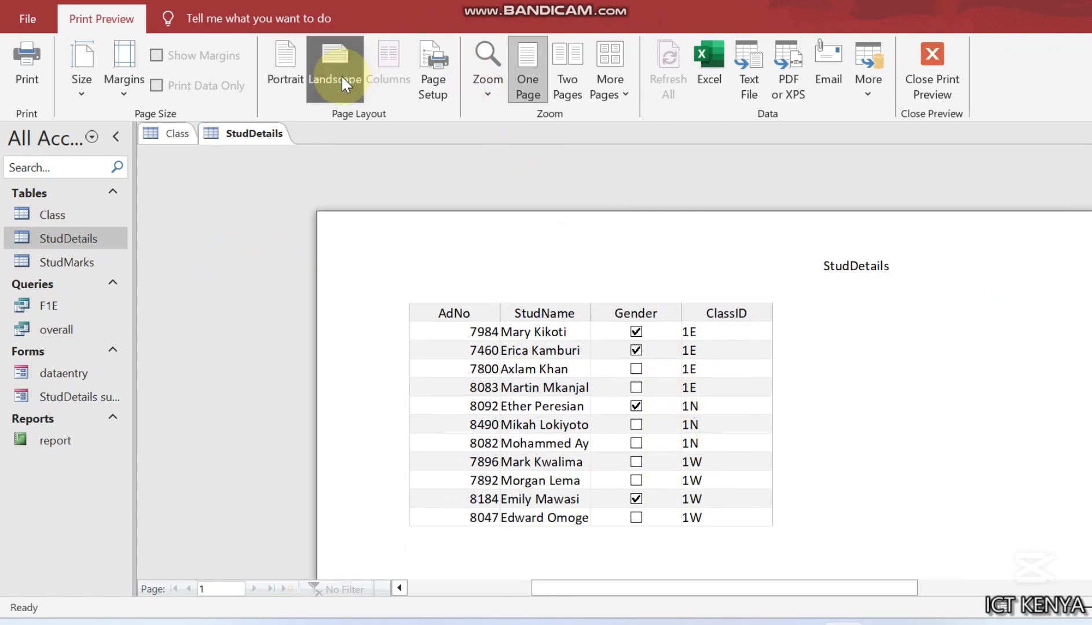
scroll(399, 313, "down", 8)
scroll(397, 312, "up", 10)
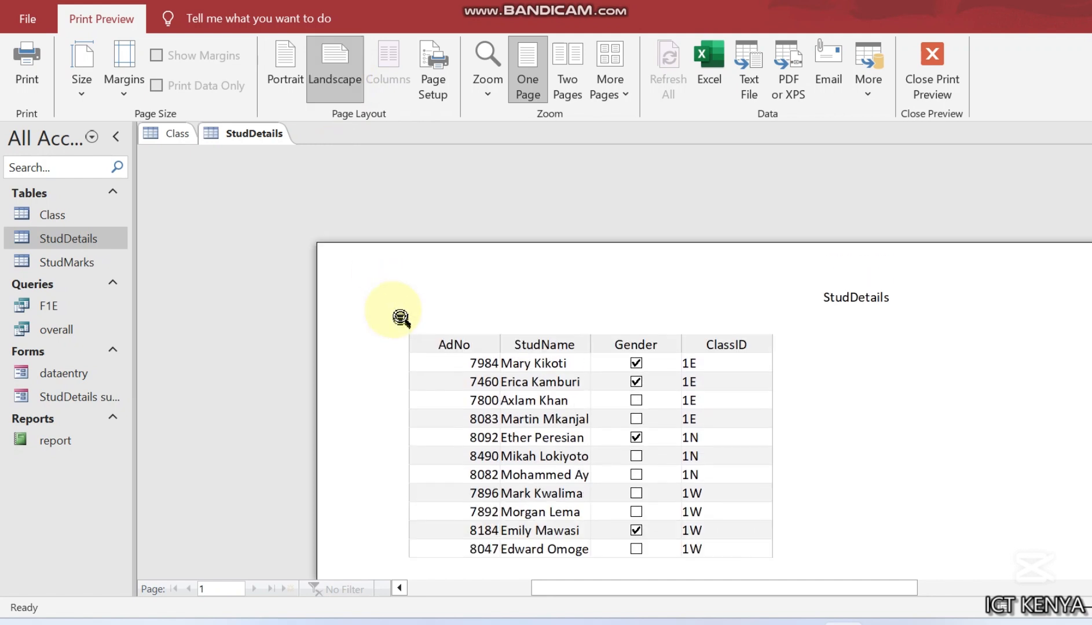
left_click(267, 84)
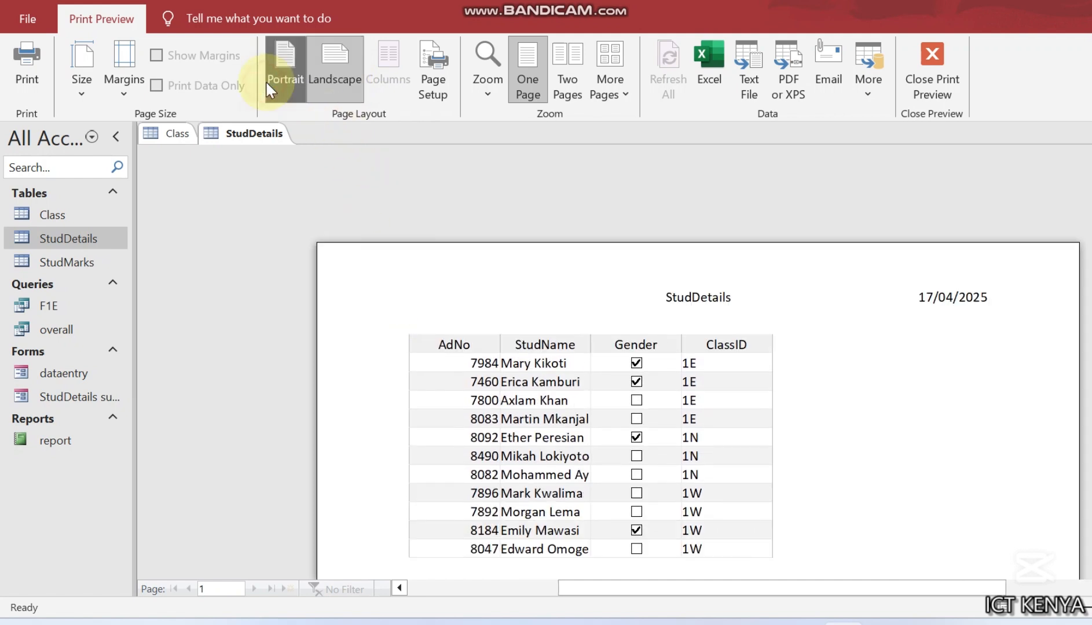
Print all of the StudDetails table with Microsoft Print to PDF, saving it as students in the KNECEXAM folder
left_click(42, 65)
left_click(787, 278)
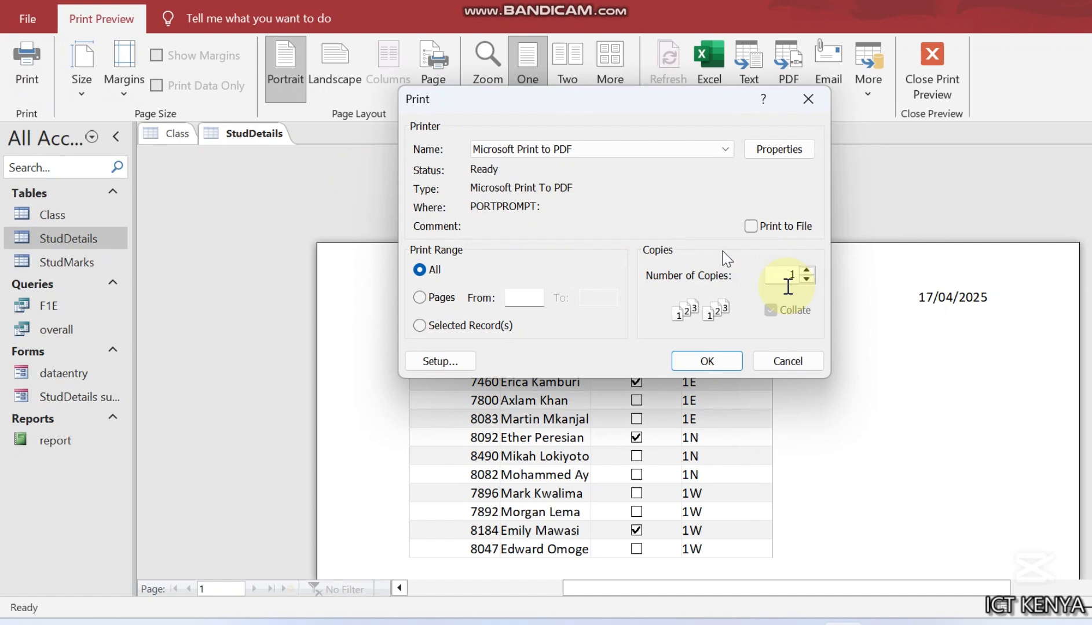
left_click(731, 367)
type("stu")
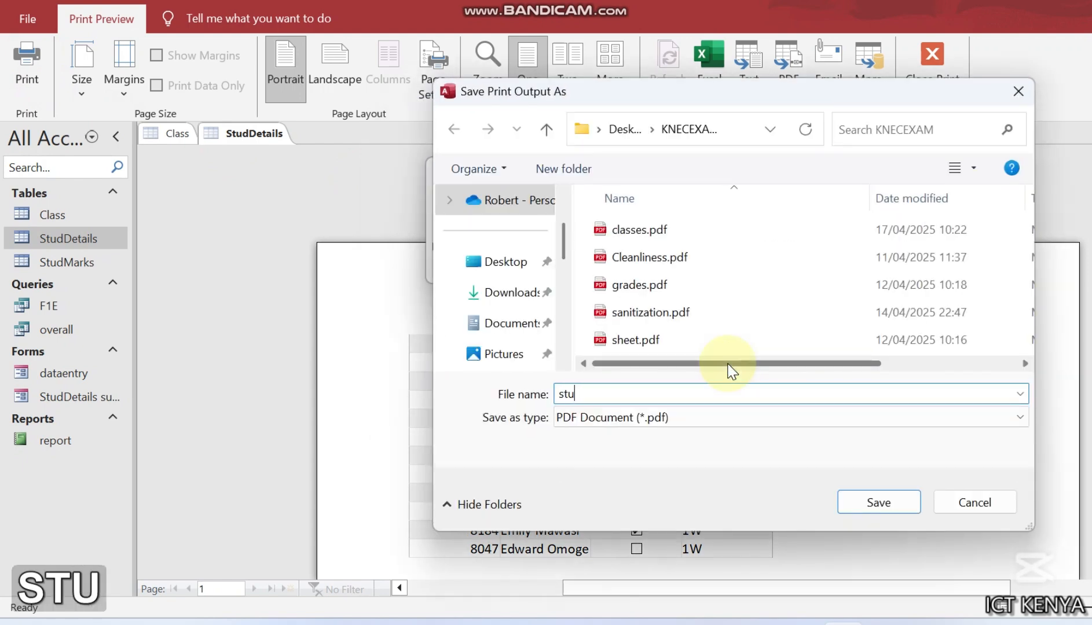
type("dents")
key("Return")
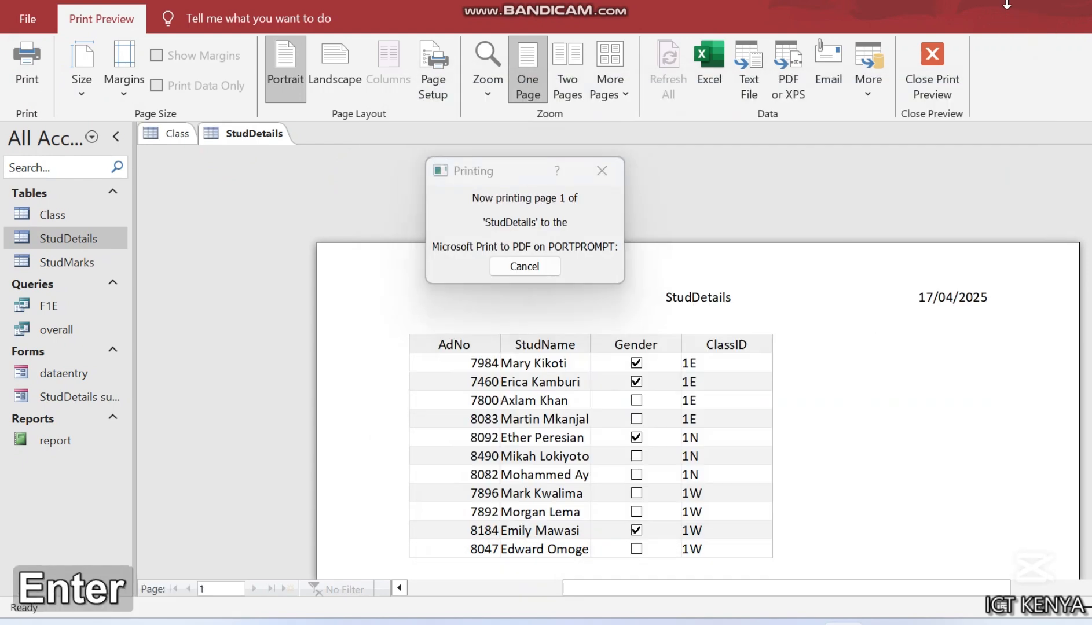
Open the StudMarks table in Print Preview and zoom in on its records
double_click(43, 261)
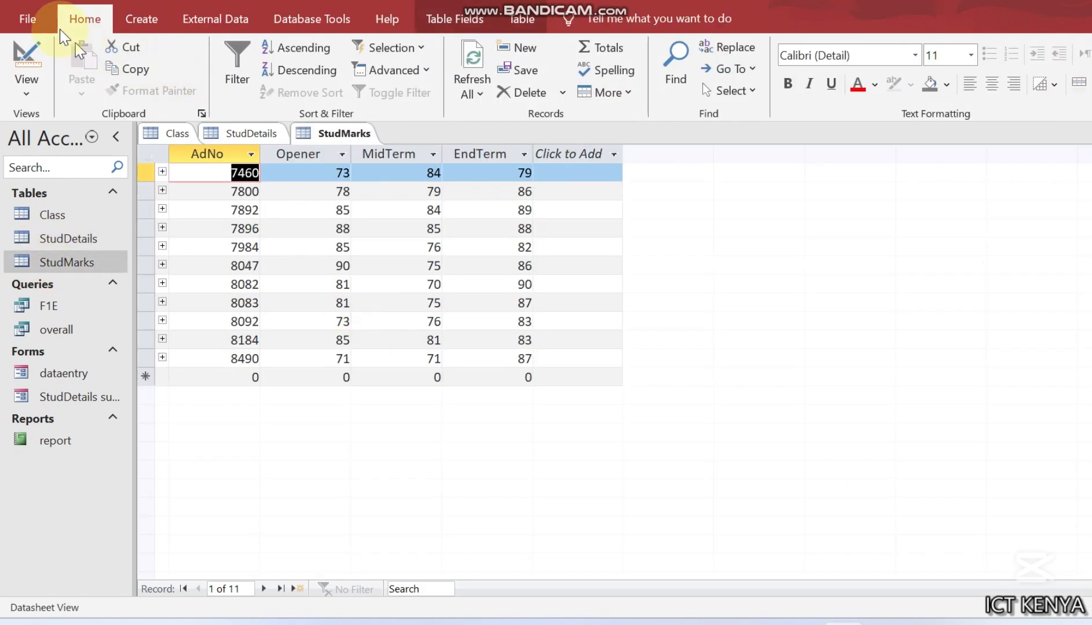
left_click(28, 18)
left_click(82, 330)
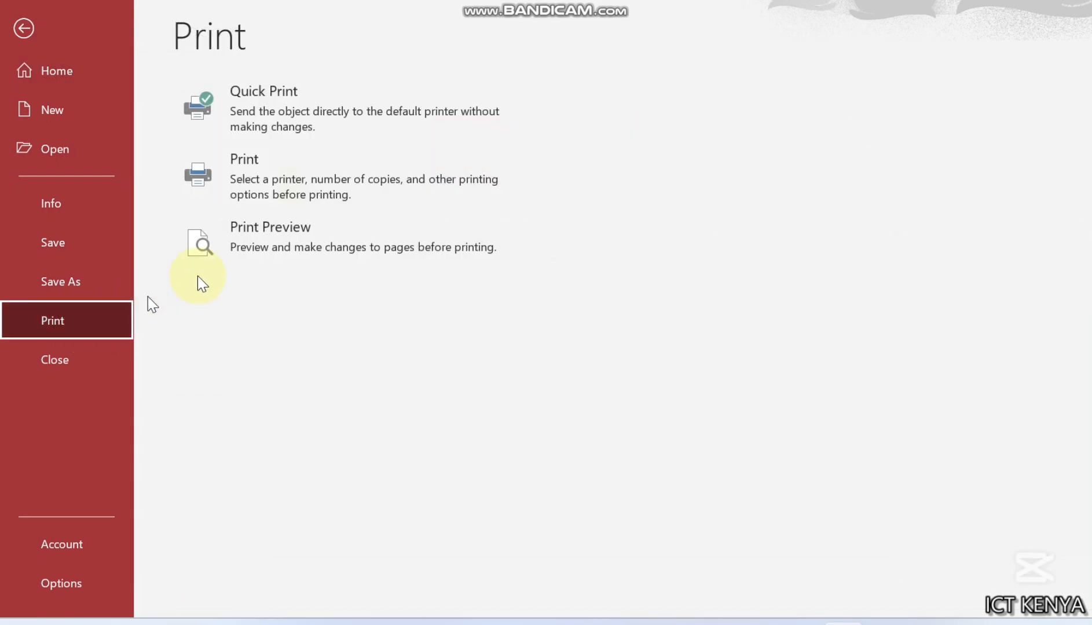
left_click(265, 249)
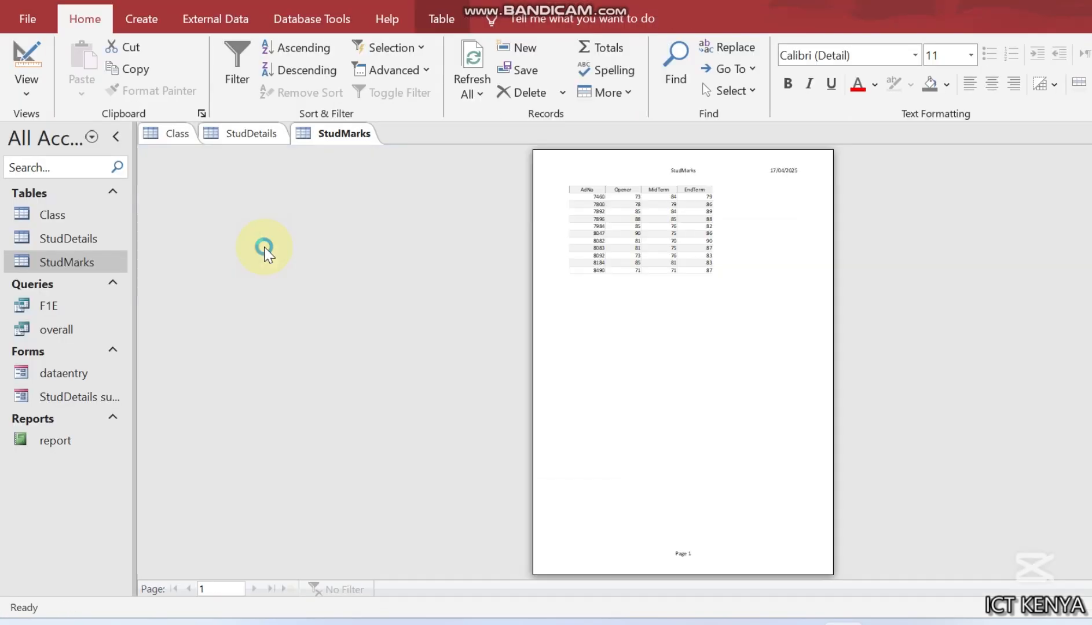
left_click(711, 282)
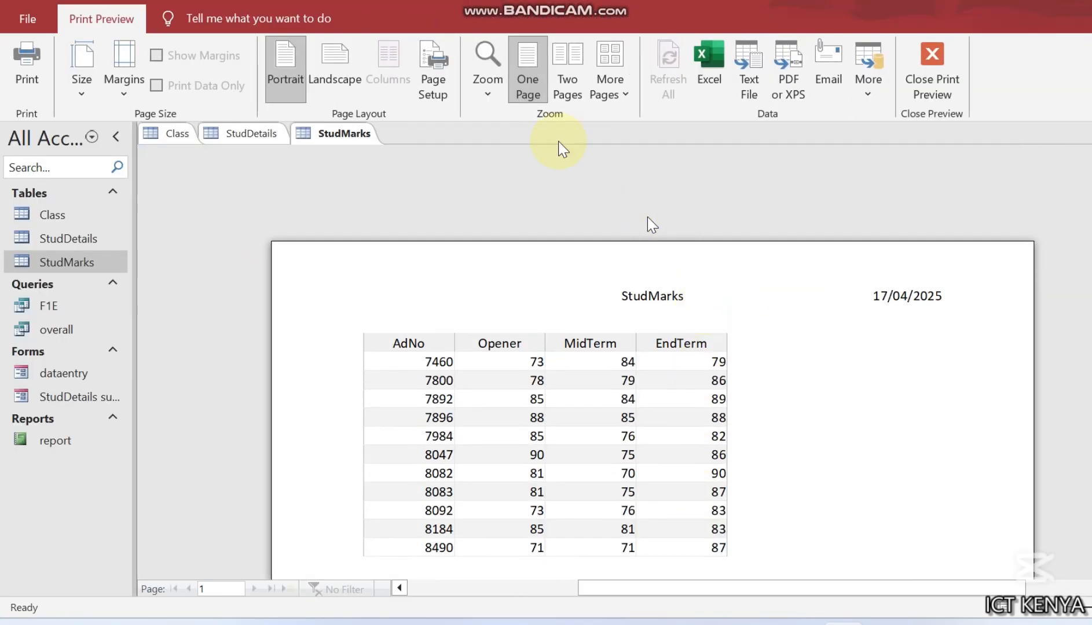
Print all of the StudMarks table with Microsoft Print to PDF, saving it as marks in the KNECEXAM folder
left_click(27, 64)
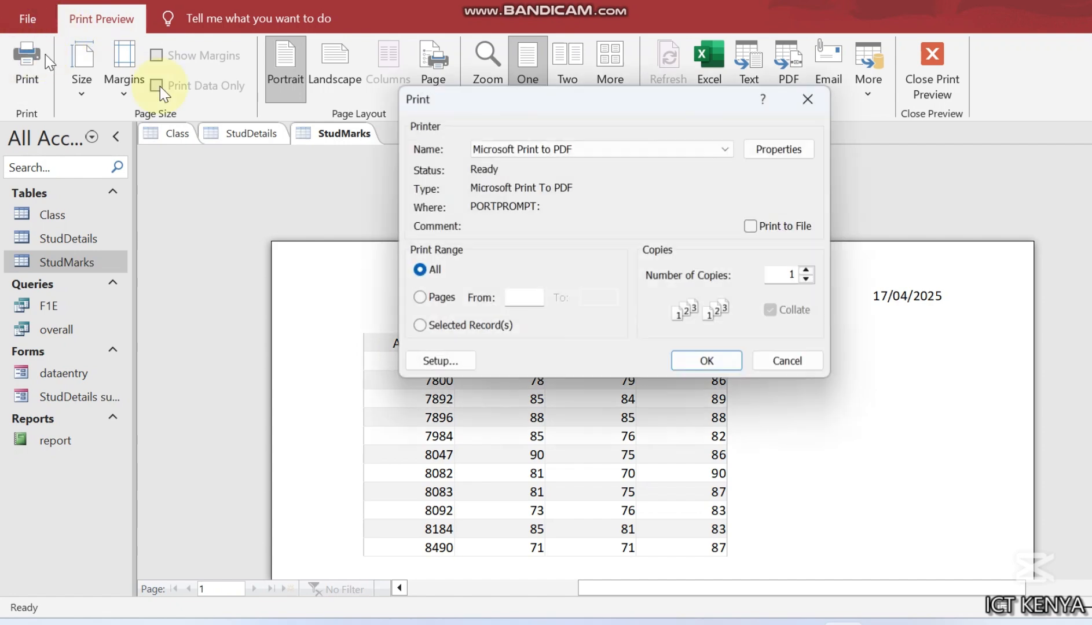
left_click(701, 365)
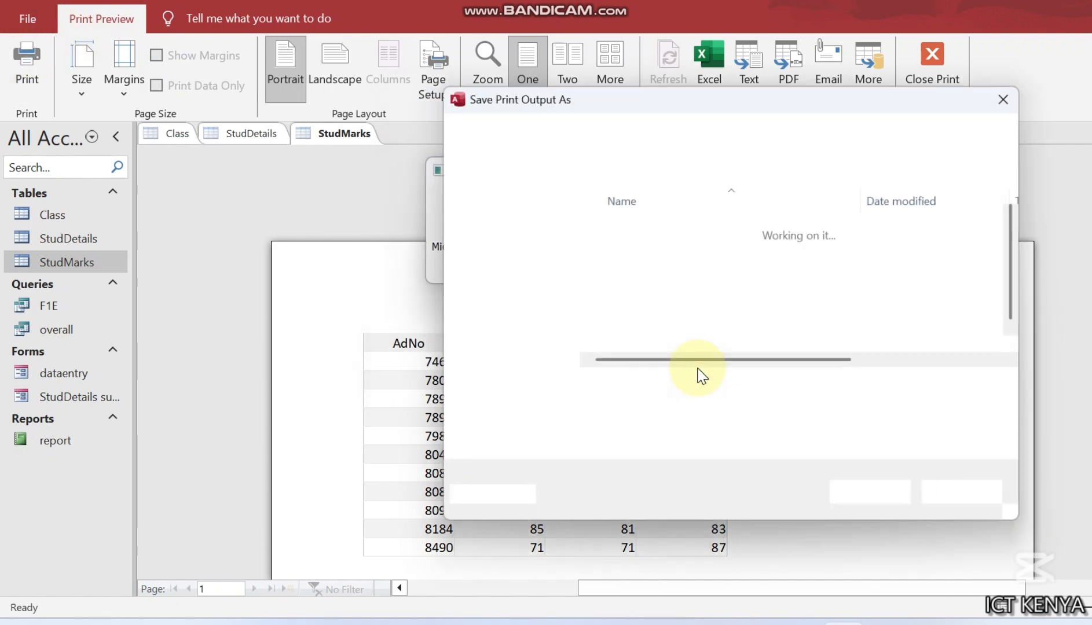
type("ar")
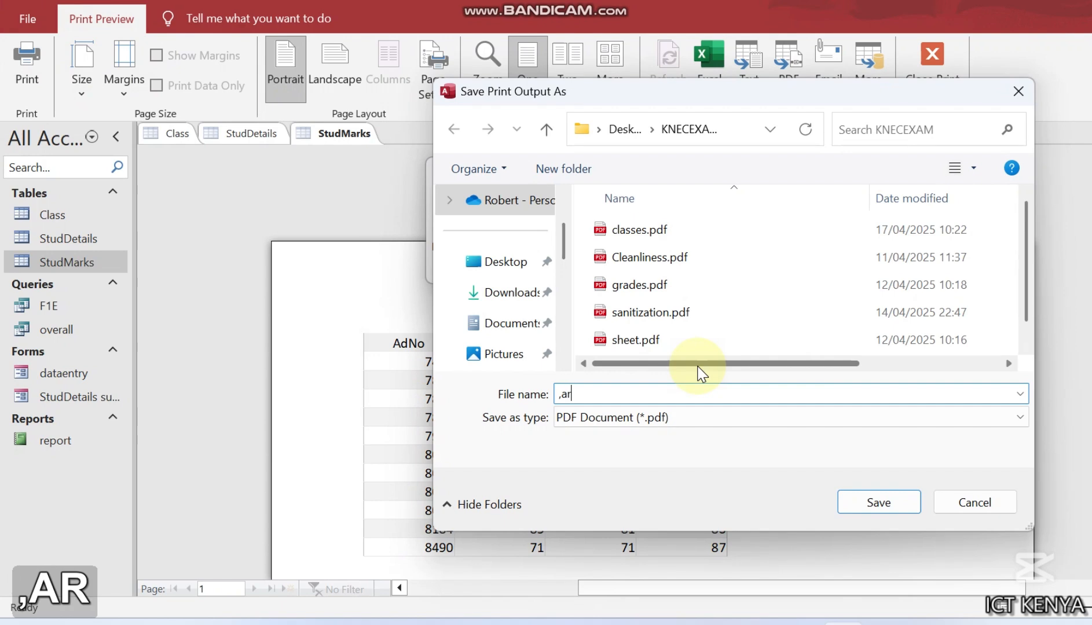
key("BackSpace")
key("BackSpace")
type("marks")
key("Return")
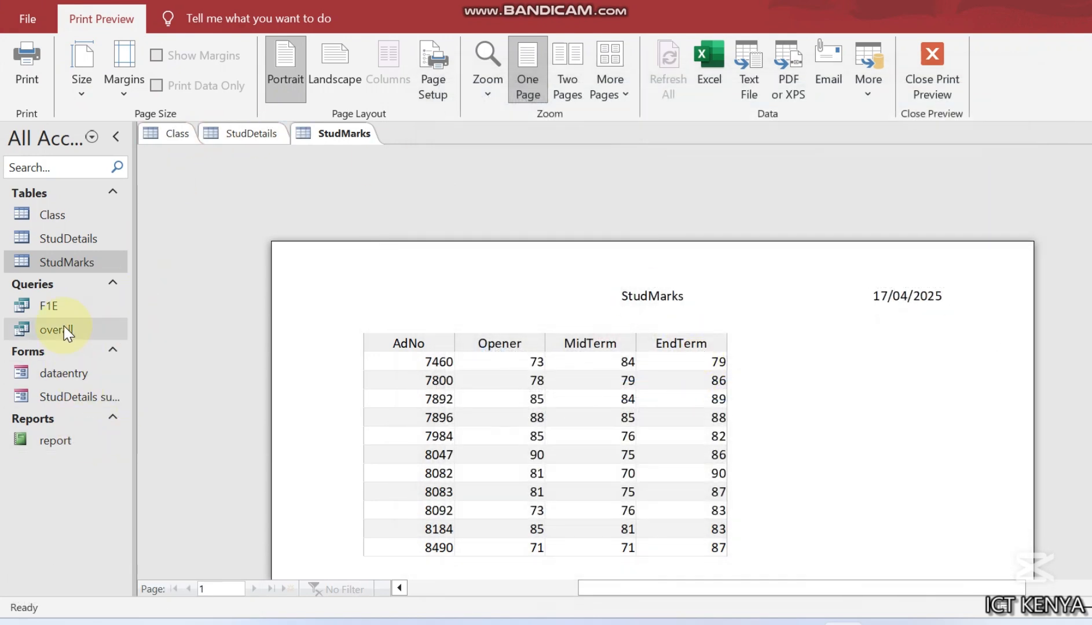
Check the print instructions in part (e) of the KCSE 2019 P2 paper, and open the F1E query in Access
left_click(842, 624)
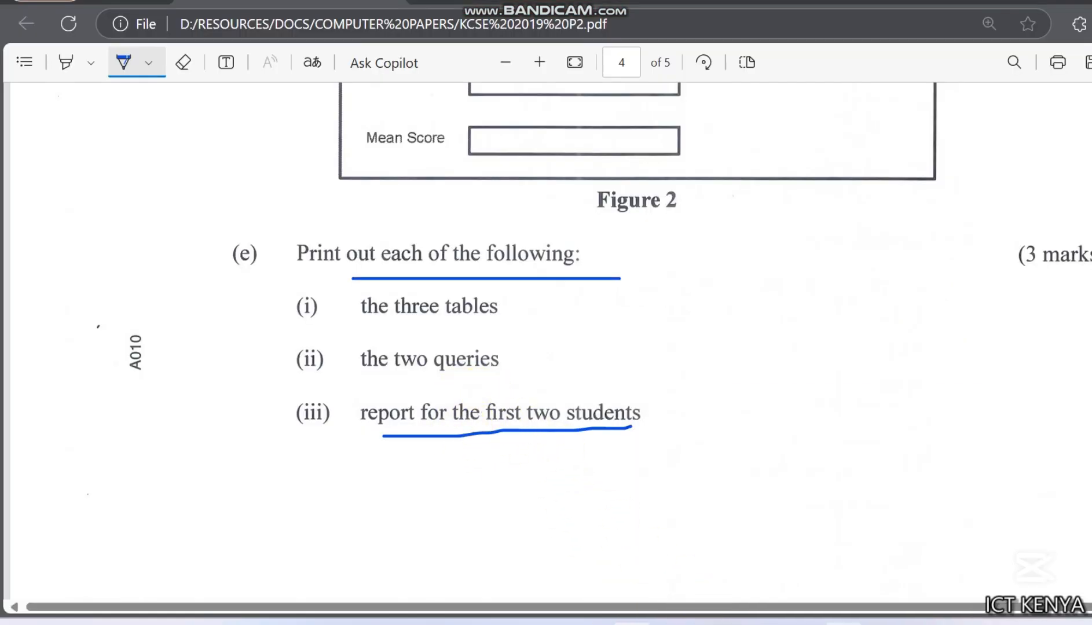
left_click(842, 623)
left_click(73, 319)
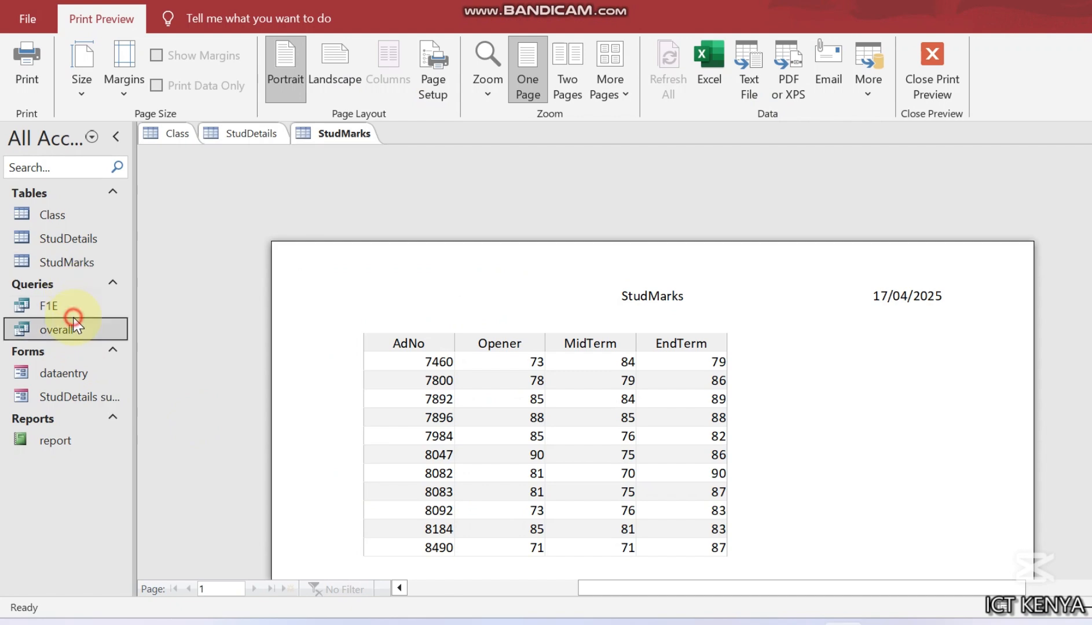
double_click(73, 308)
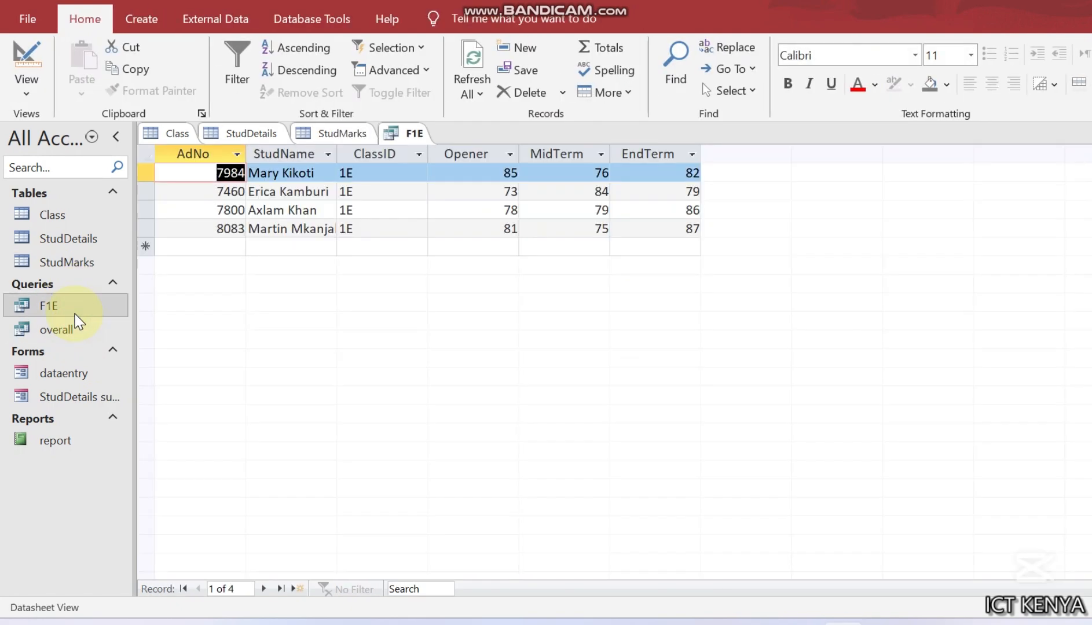
Show the F1E query in Print Preview and zoom in on its records
key("ctrl+p")
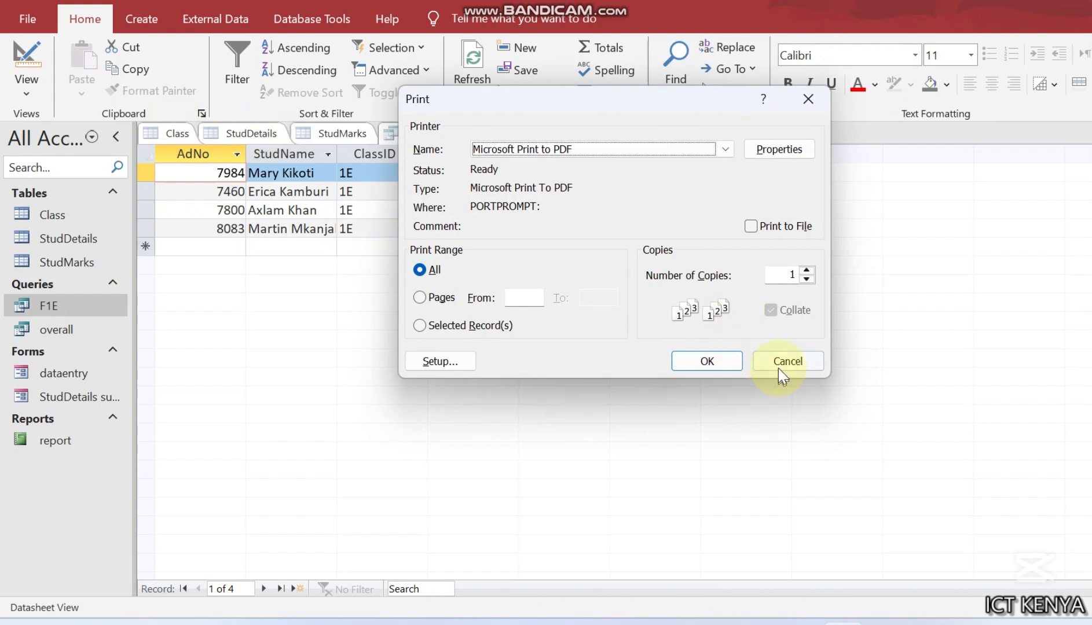
left_click(802, 367)
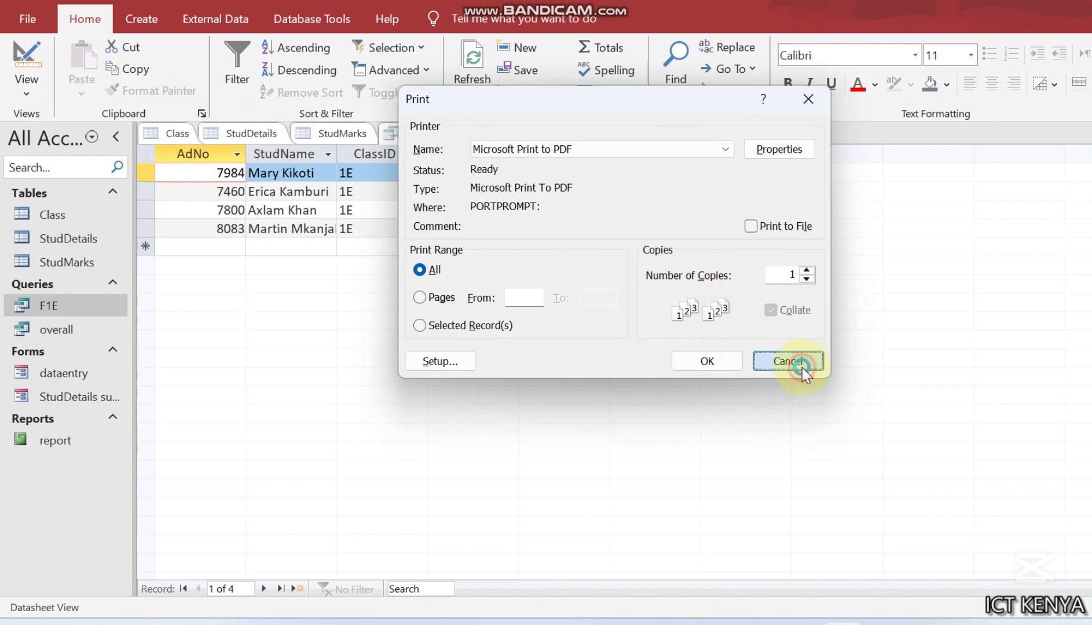
left_click(27, 19)
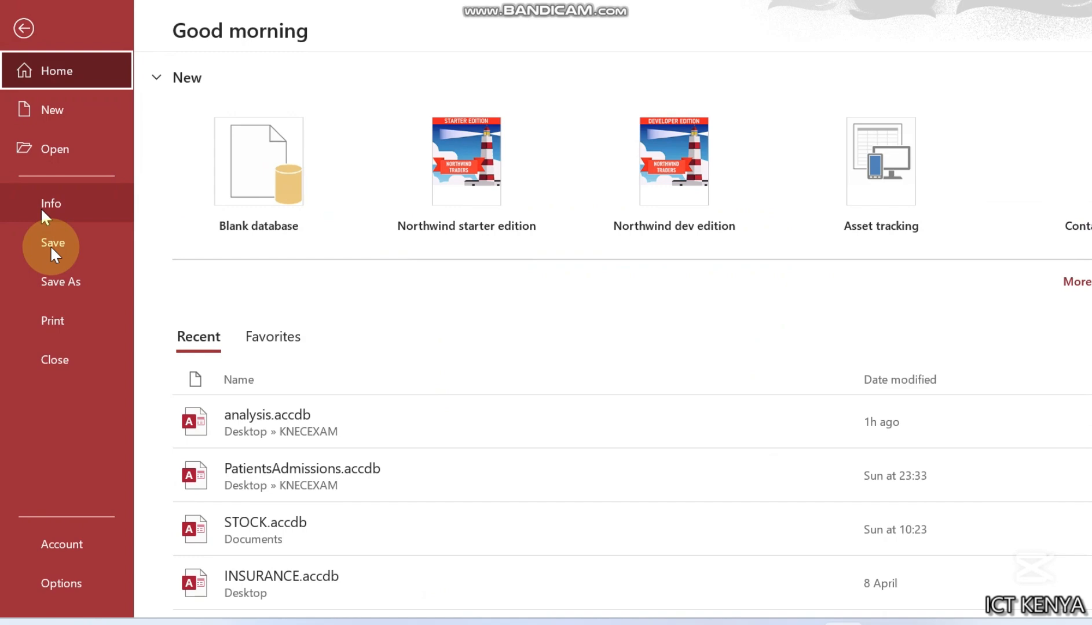
left_click(67, 335)
left_click(316, 255)
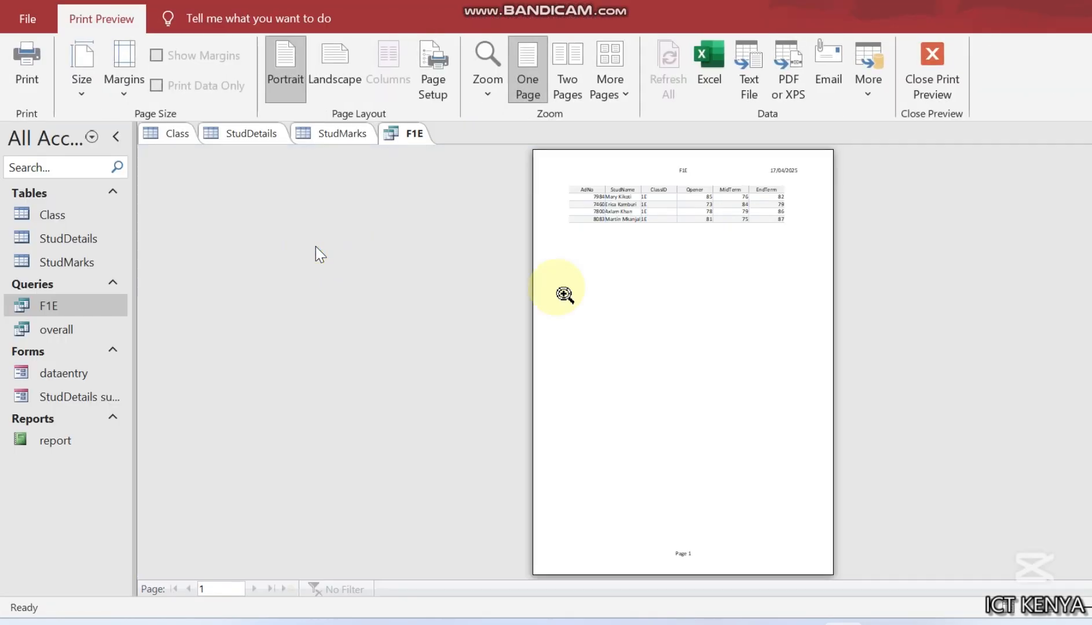
left_click(783, 347)
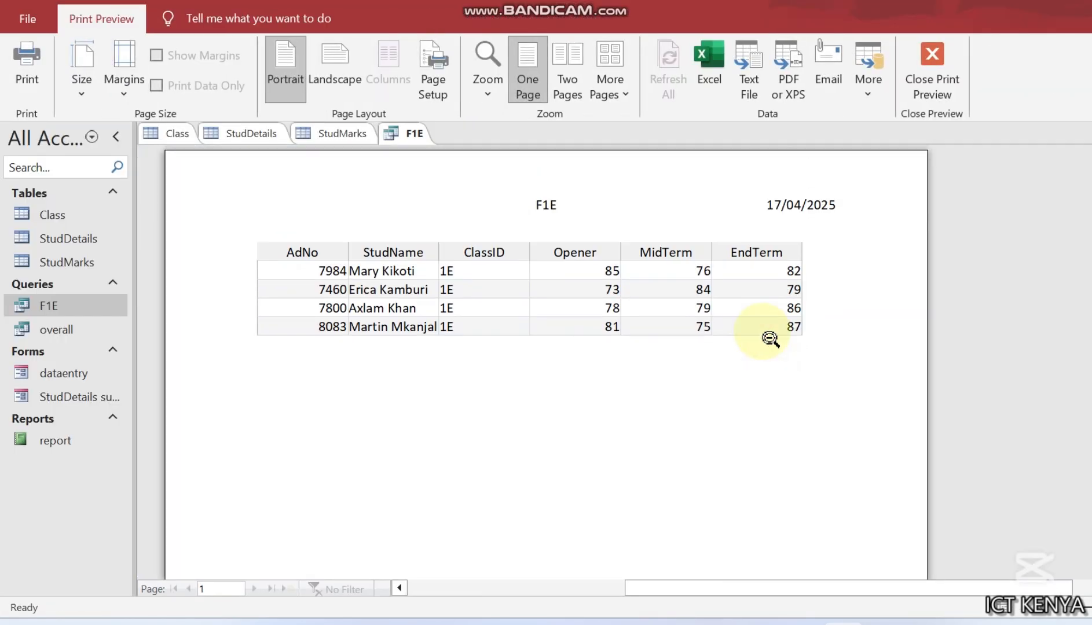
Print all of the F1E query with Microsoft Print to PDF, saving it as f13 in the KNECEXAM folder
left_click(26, 69)
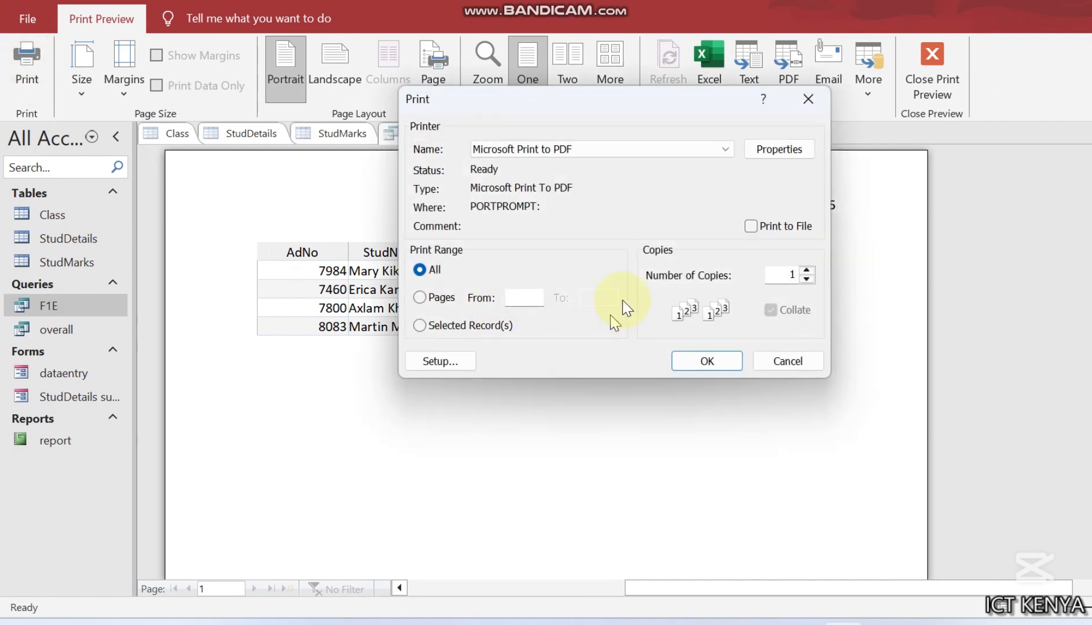
left_click(694, 358)
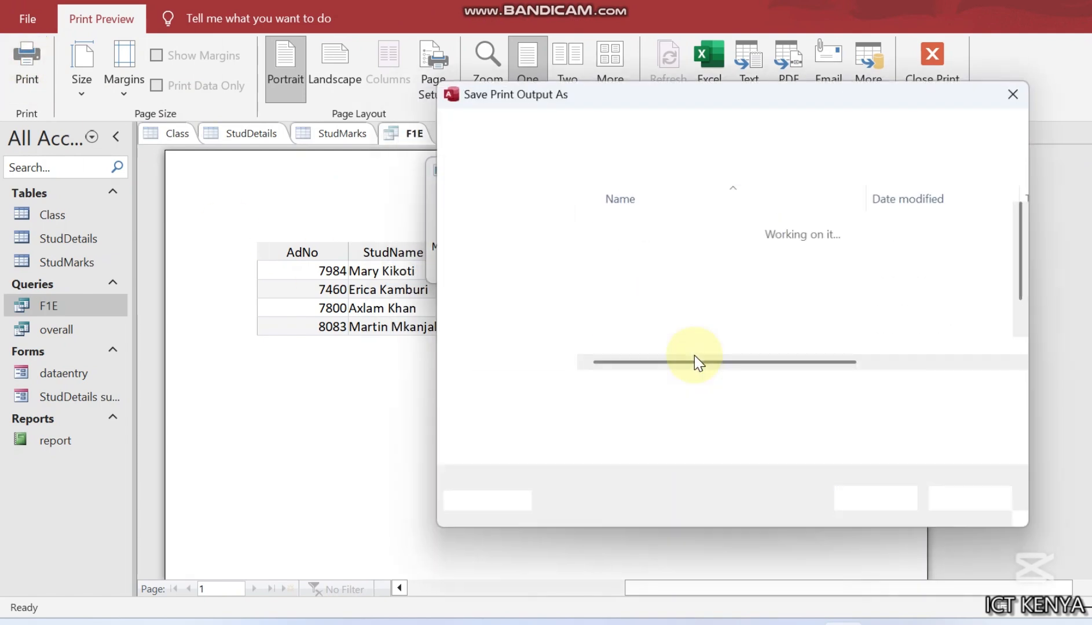
type("f13")
key("Return")
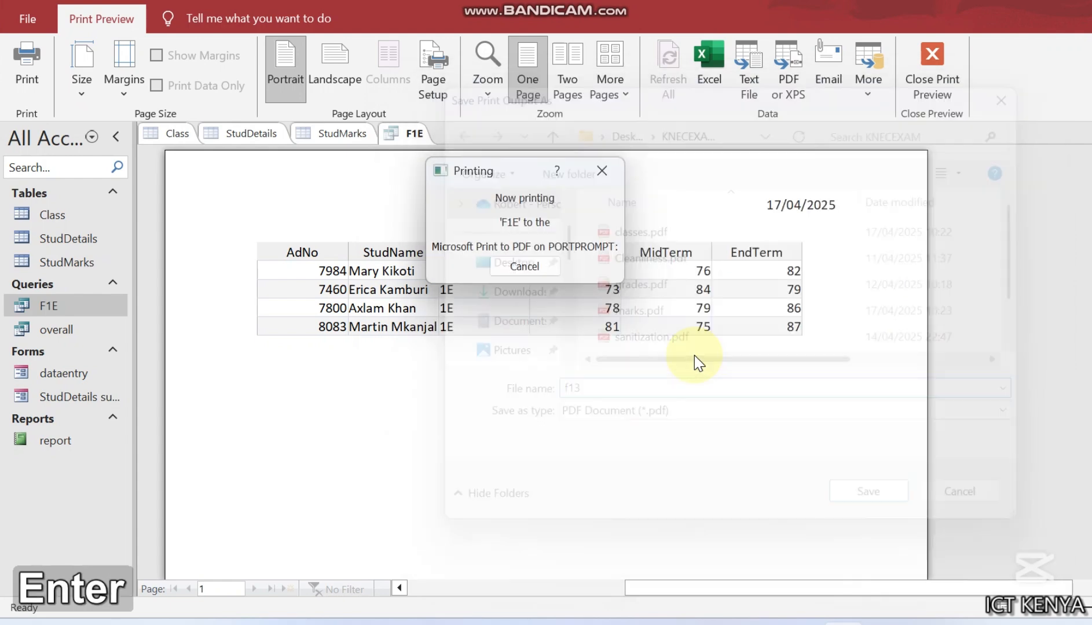
Open the overall query in Print Preview and zoom in on its columns
double_click(54, 329)
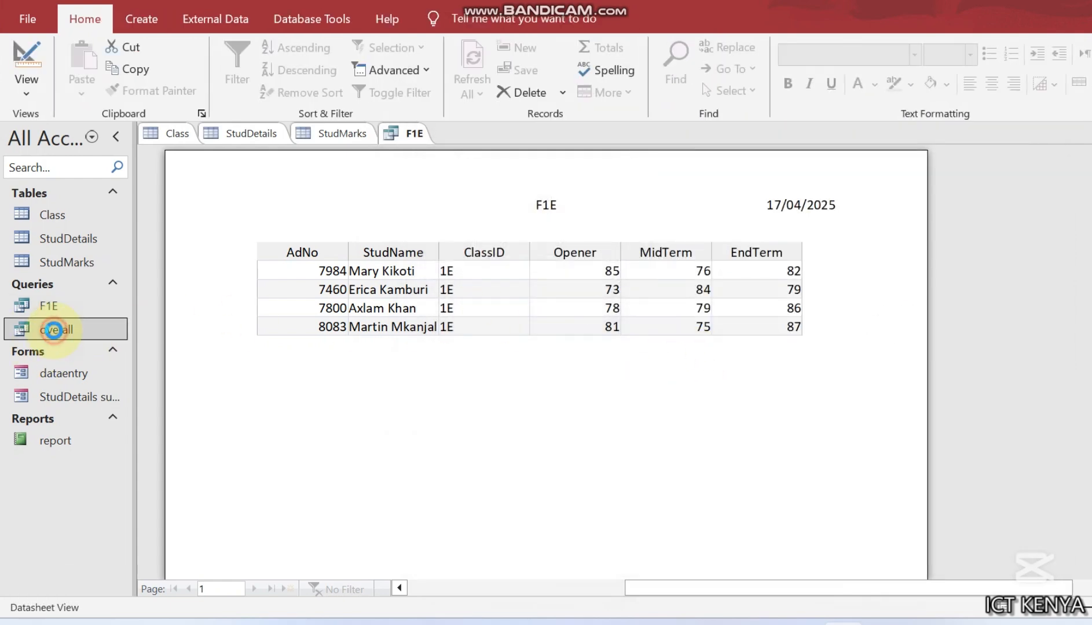
left_click(42, 16)
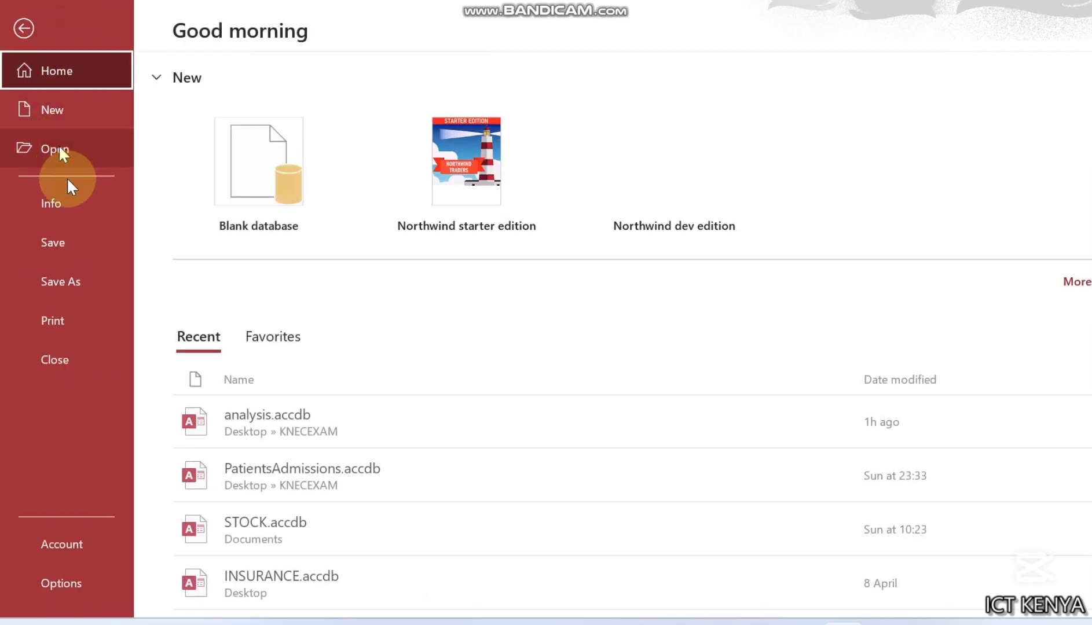
left_click(69, 315)
left_click(286, 267)
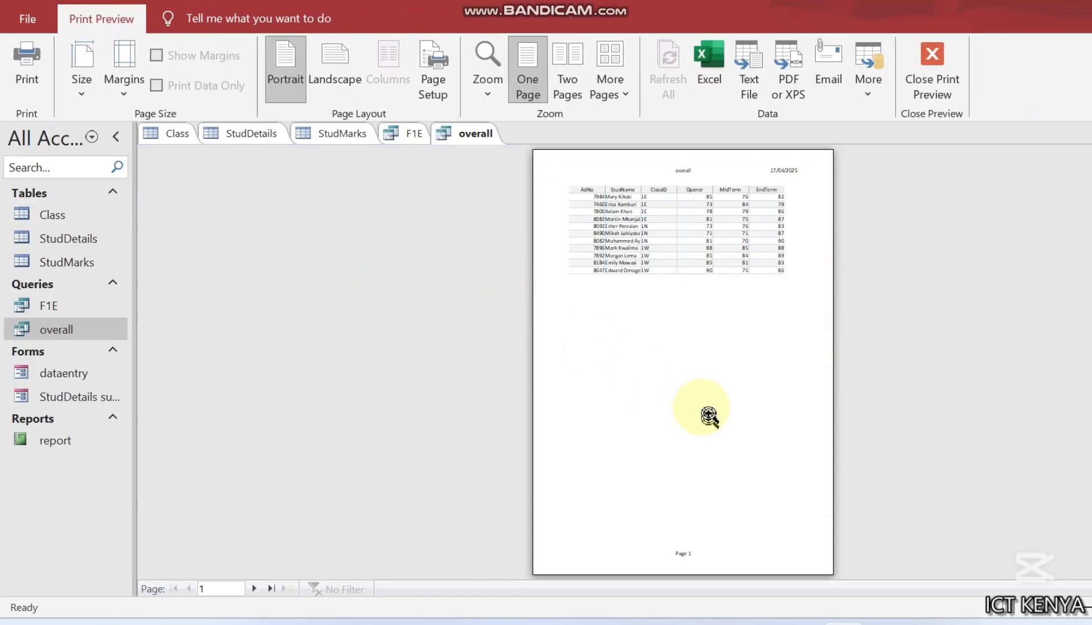
left_click(708, 415)
scroll(713, 335, "up", 5)
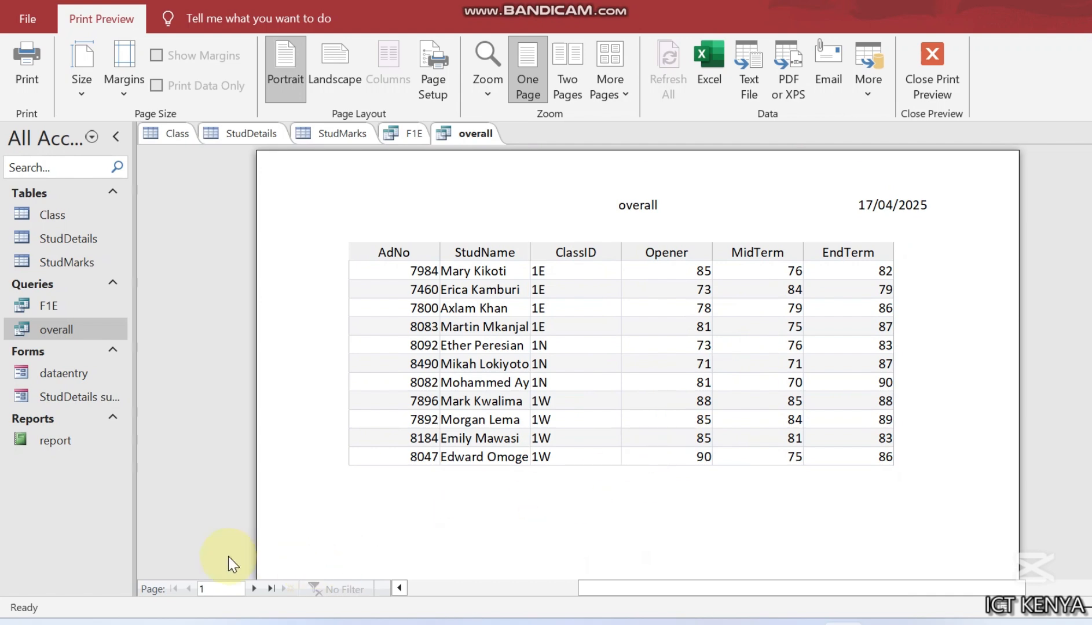
Check the second preview page of the overall query and set its page orientation to landscape
left_click(256, 586)
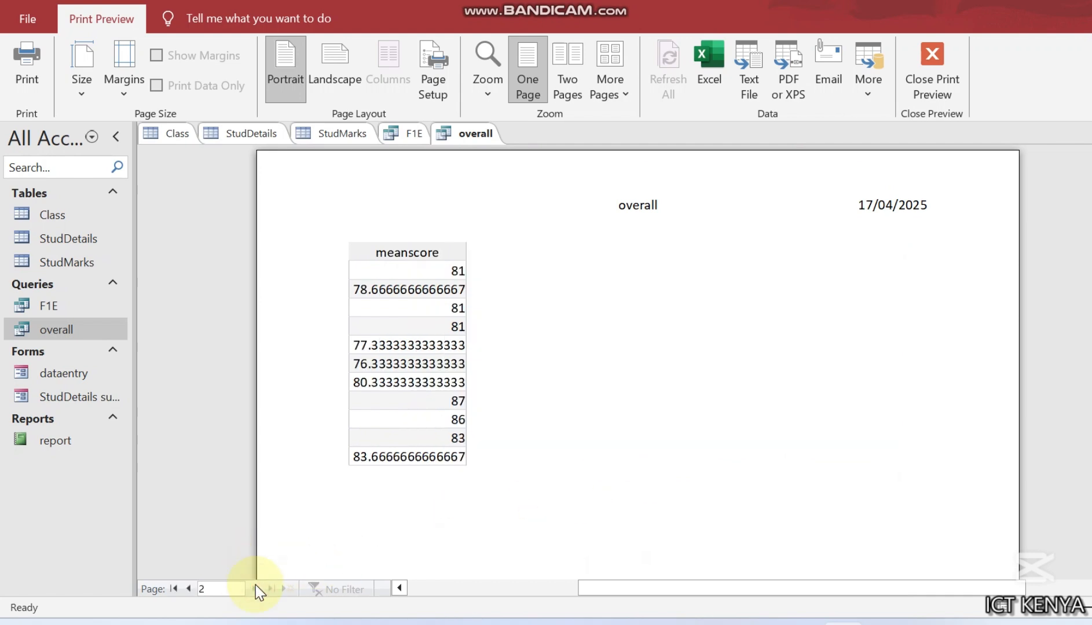
left_click(188, 589)
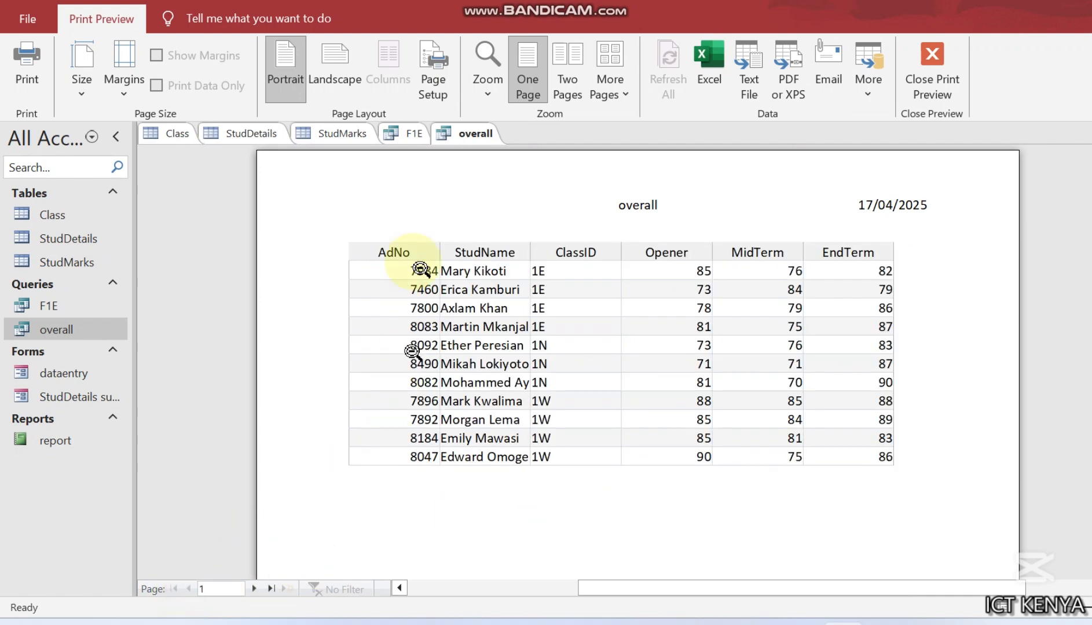
left_click(340, 63)
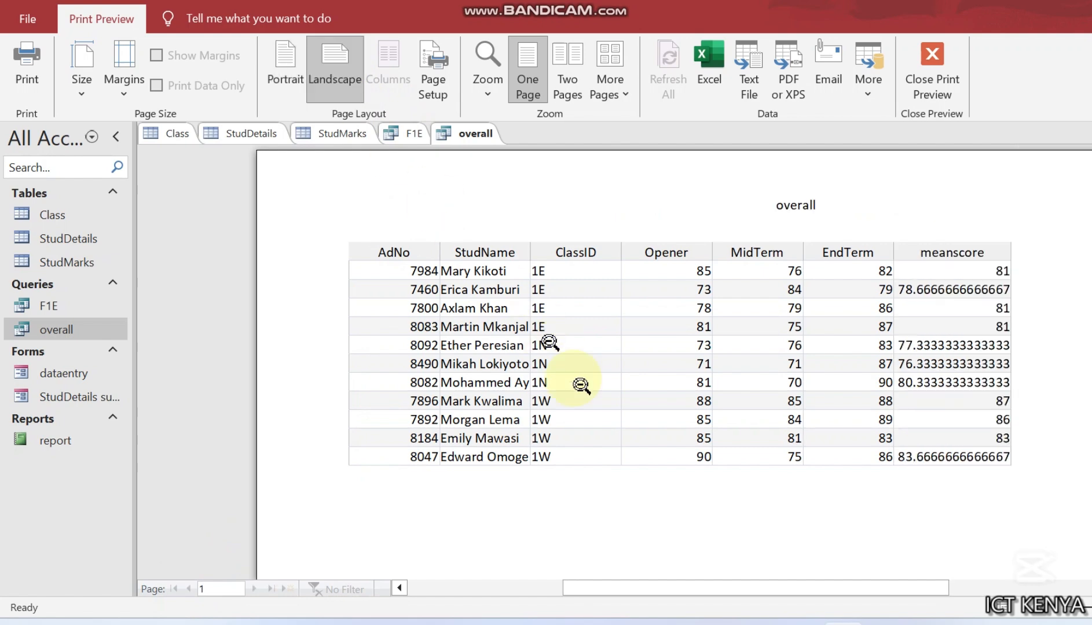
scroll(598, 418, "down", 2)
scroll(598, 418, "up", 2)
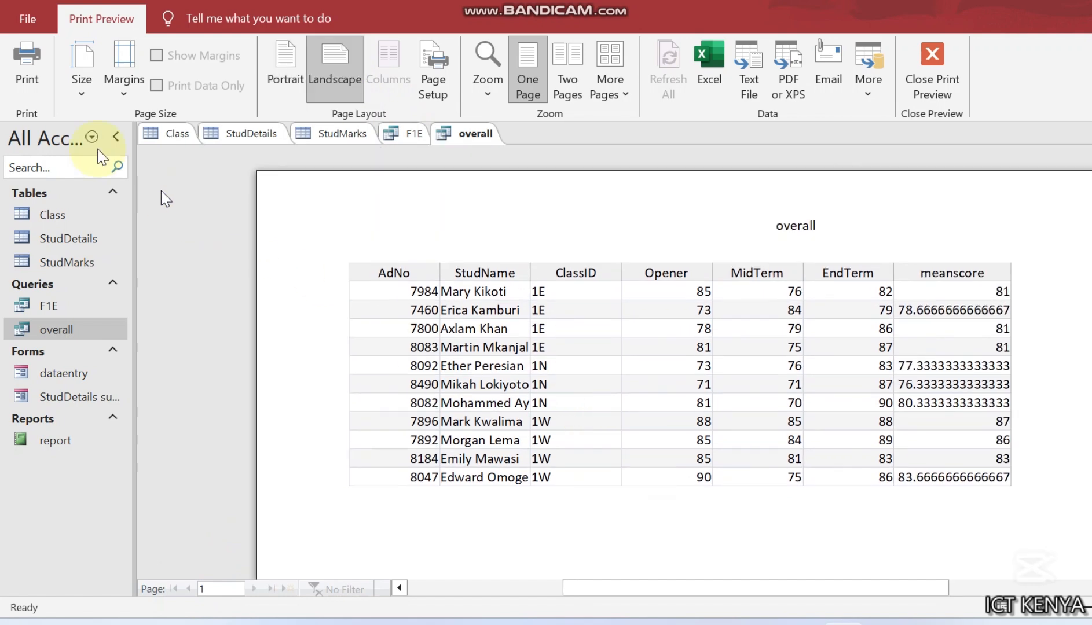
Print all of the overall query with Microsoft Print to PDF, saving it as mean in the KNECEXAM folder
left_click(26, 64)
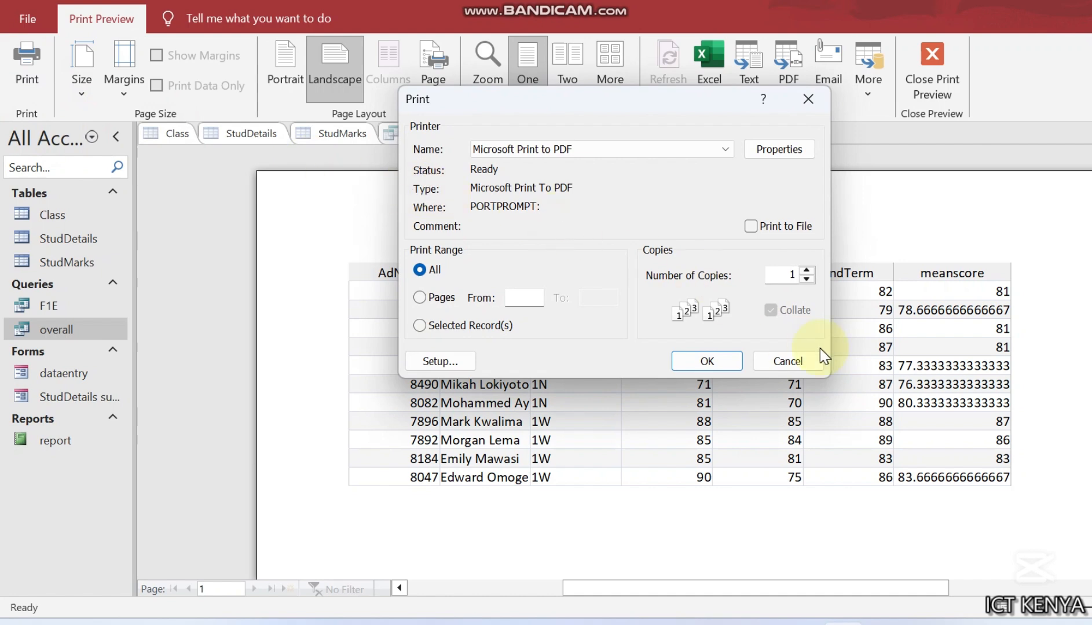
left_click(714, 365)
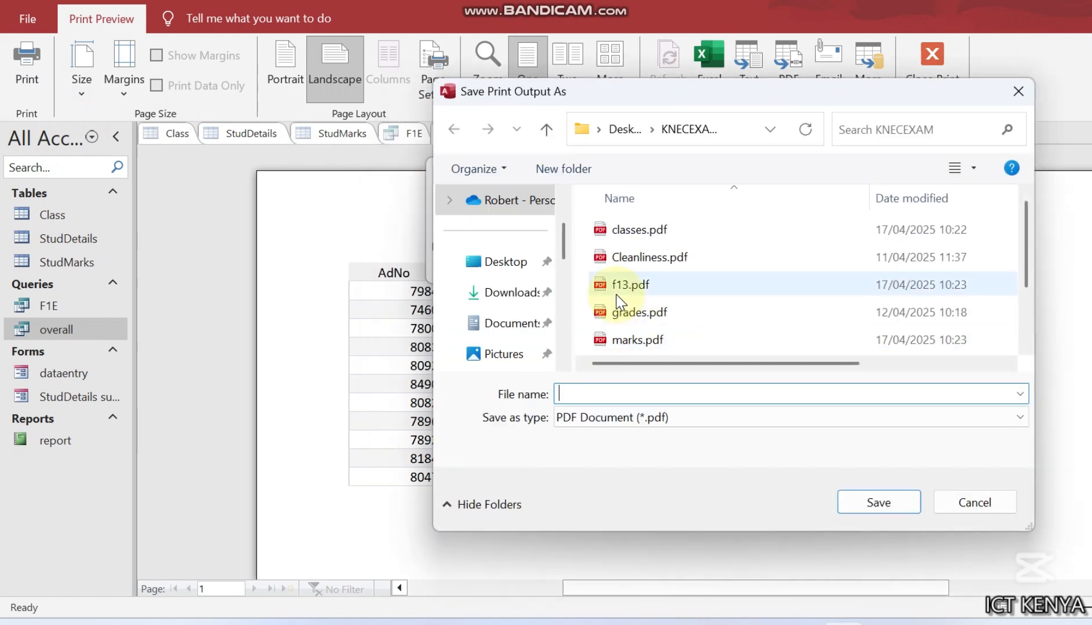
type("mean")
key("Return")
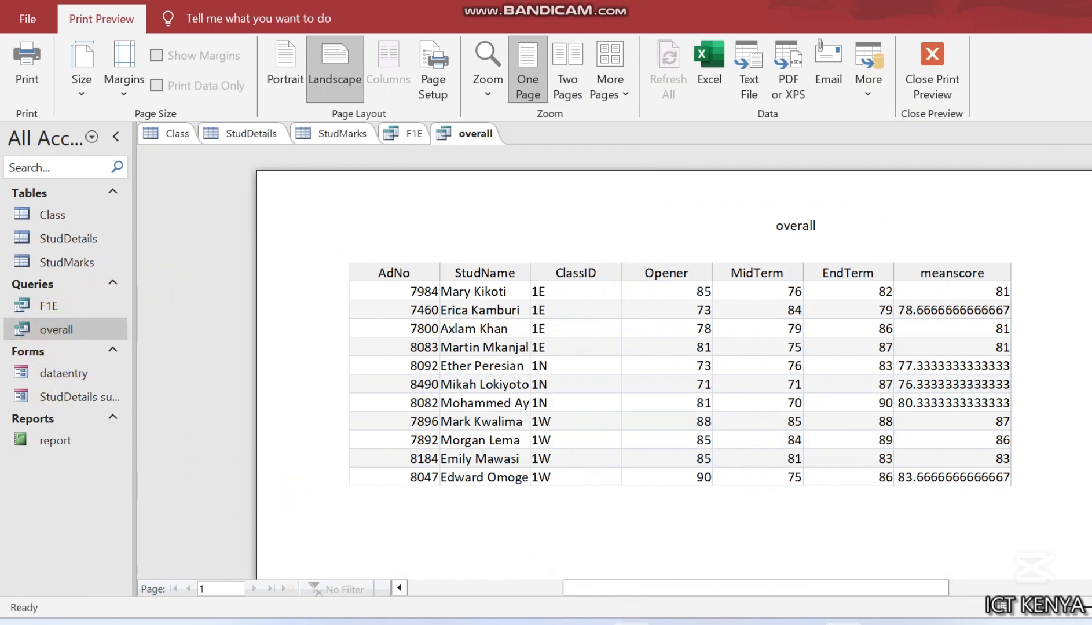
Review the report printing requirement in part (e) of the exam paper, and switch back to Access
left_click(599, 620)
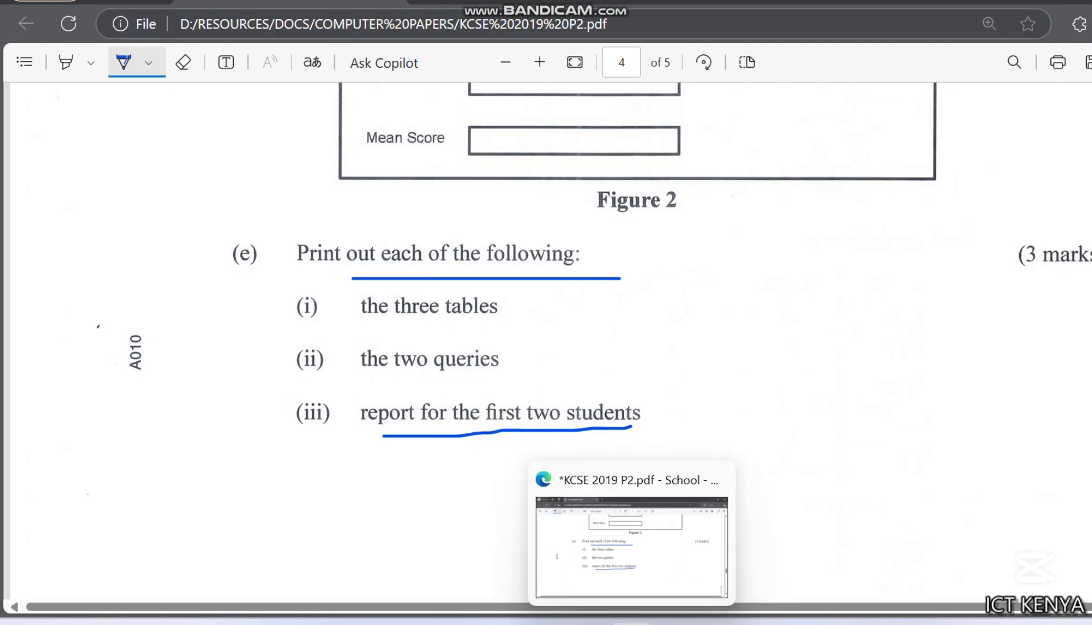
left_click(844, 621)
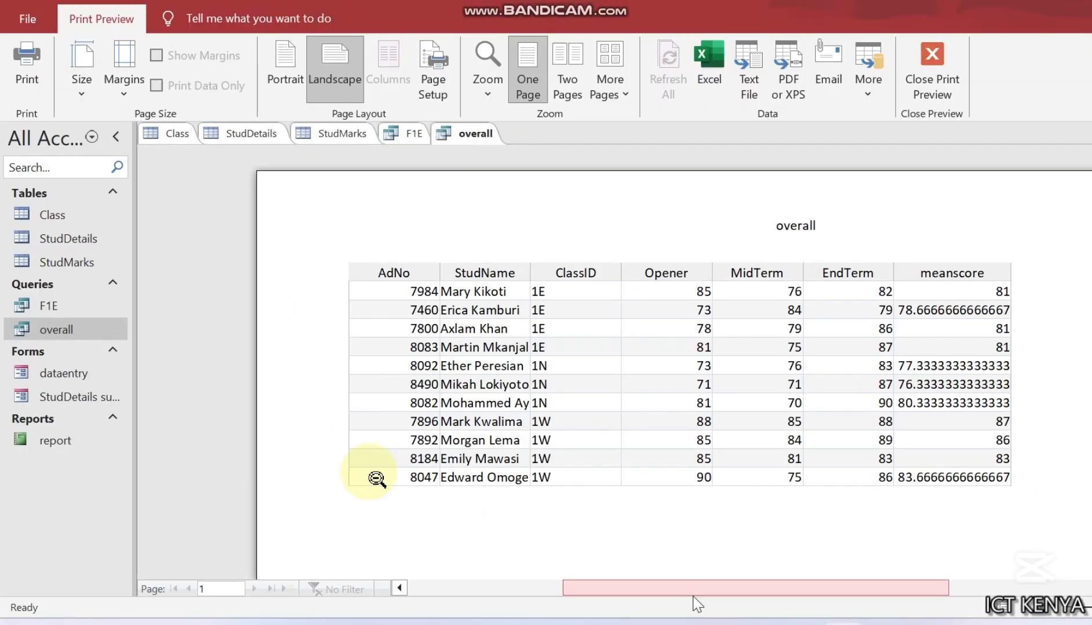
Open the report in Print Preview and check the student report forms on its first page
double_click(55, 440)
left_click(26, 19)
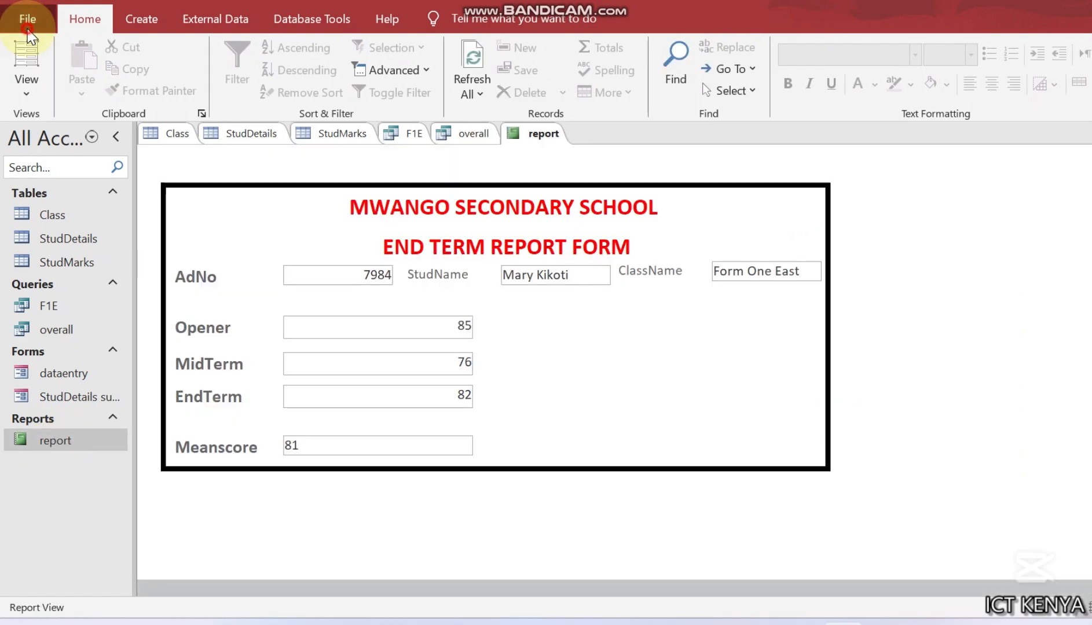
left_click(72, 321)
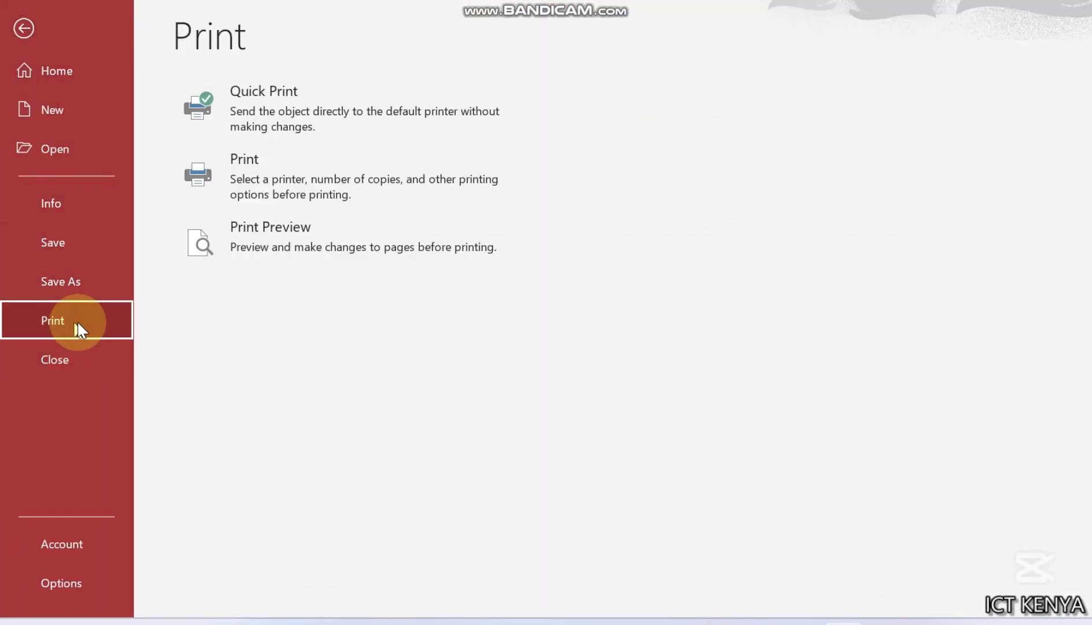
left_click(348, 259)
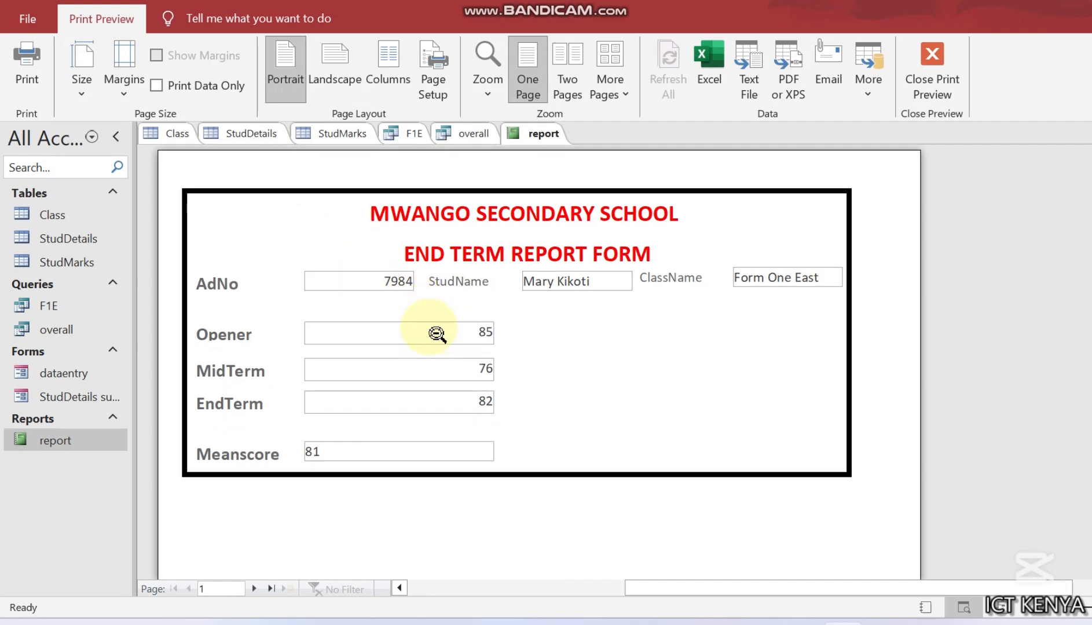
scroll(435, 334, "down", 10)
scroll(436, 334, "down", 5)
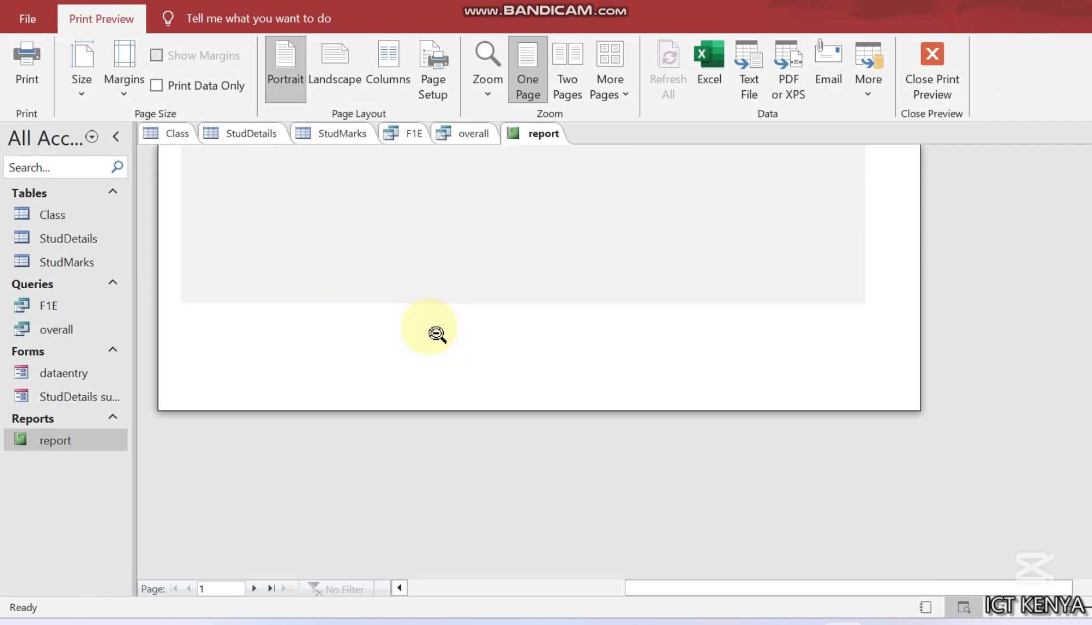
scroll(435, 334, "up", 10)
scroll(436, 334, "up", 10)
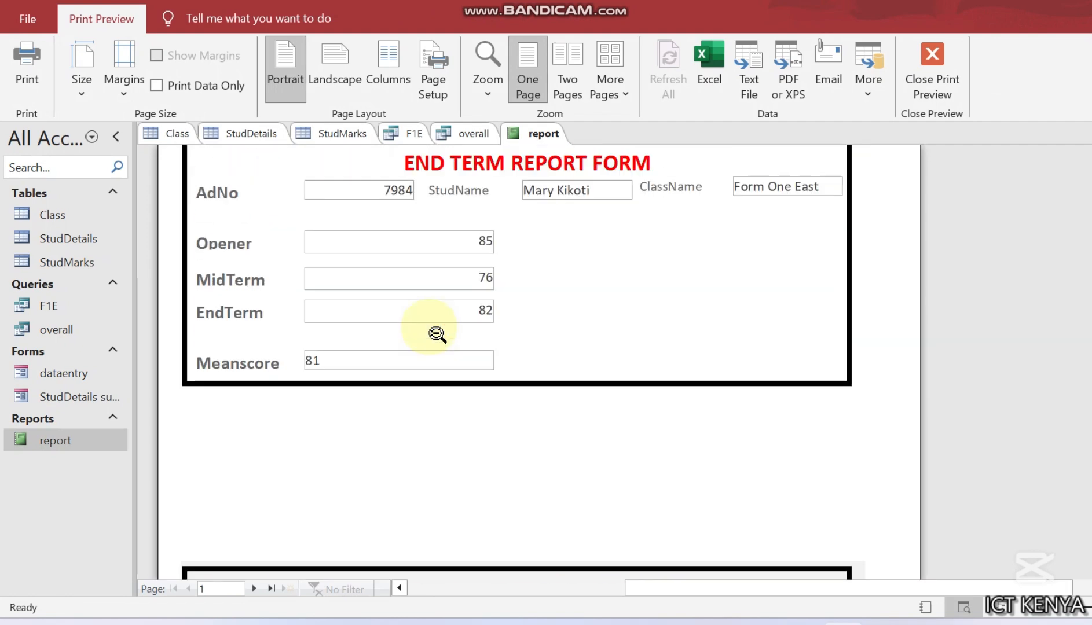
scroll(436, 334, "down", 3)
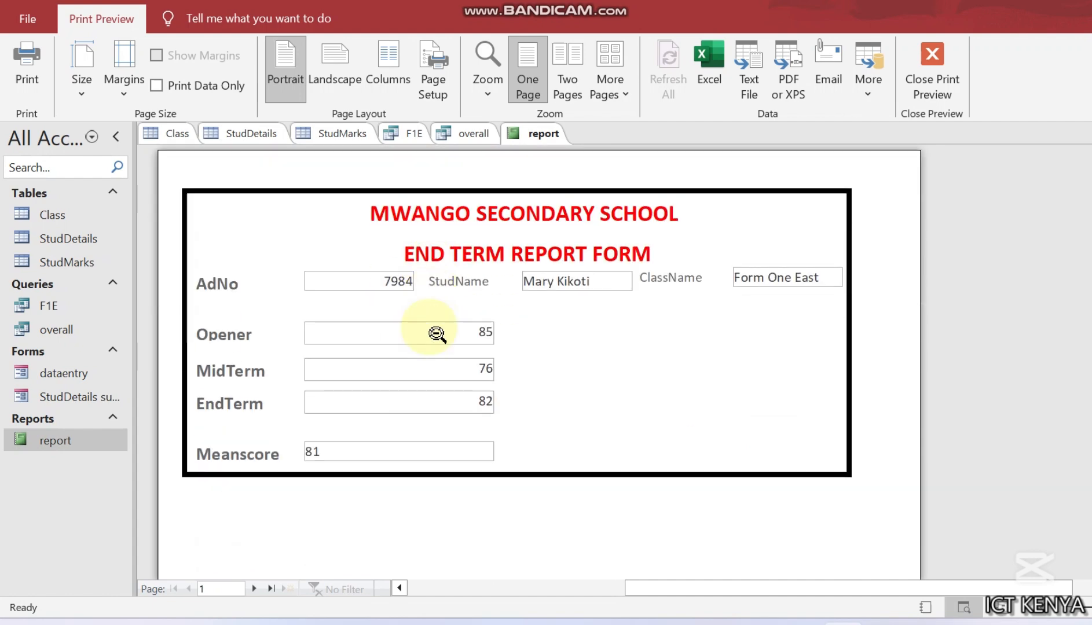
left_click(46, 46)
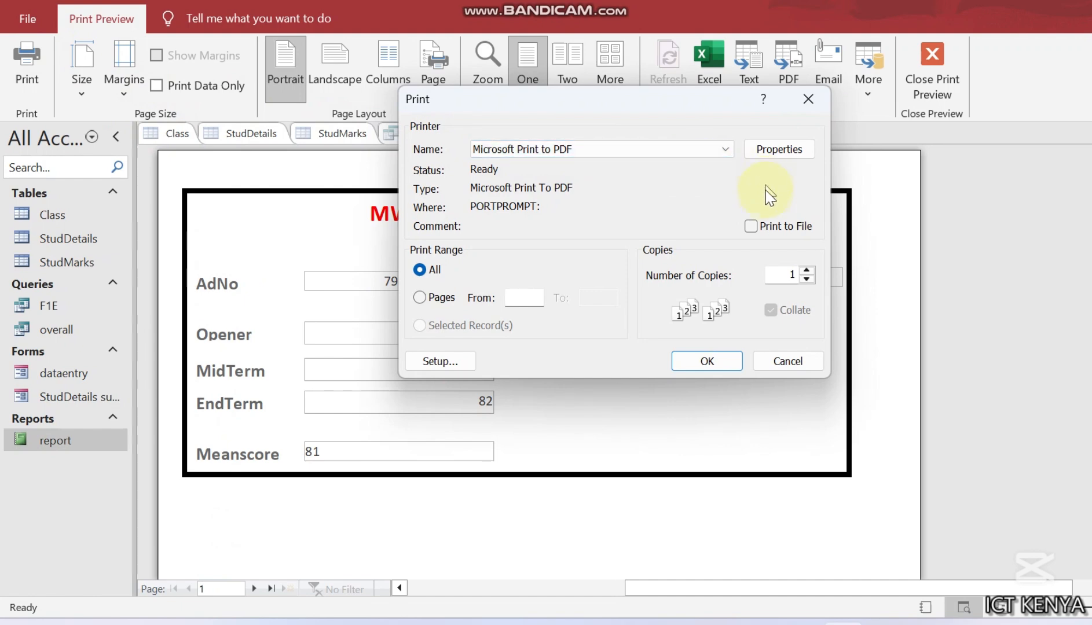
left_click(421, 298)
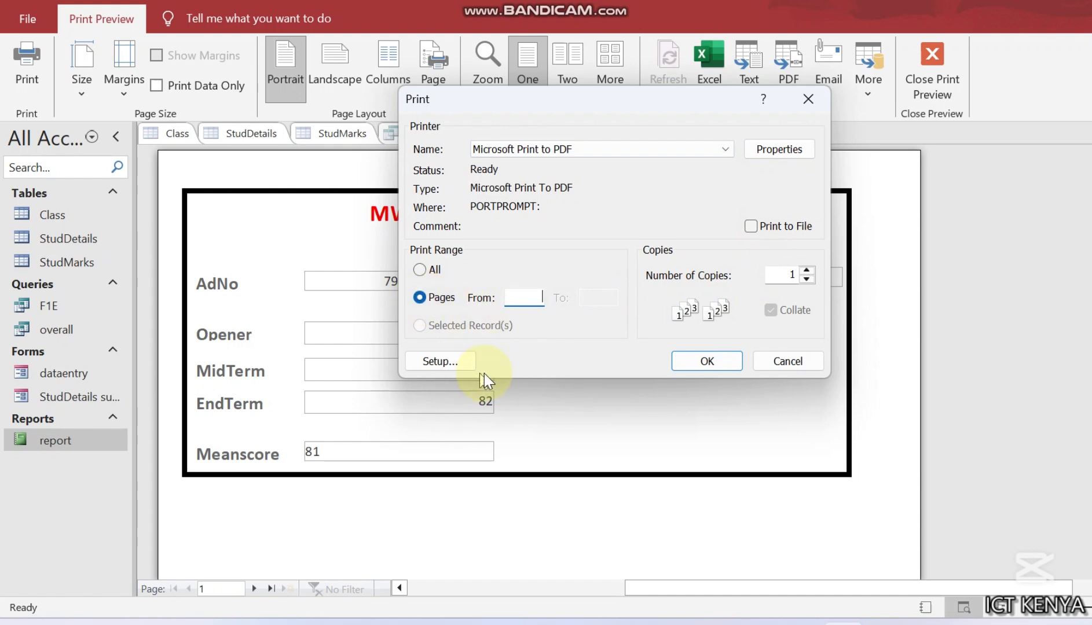
left_click(785, 362)
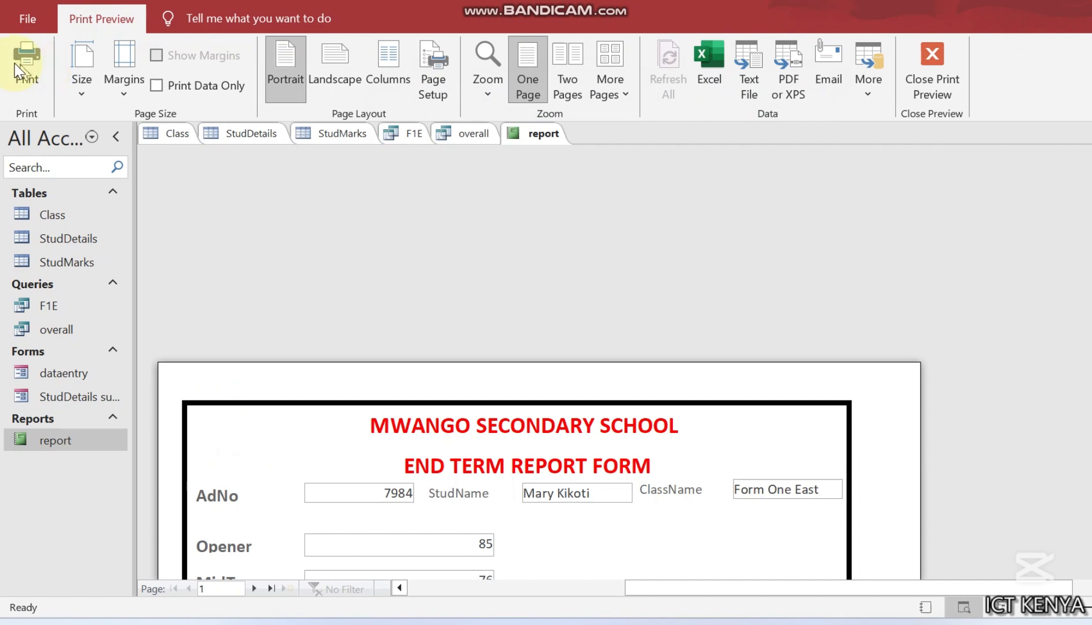
Print pages 1 to 1 of the report with Microsoft Print to PDF, saving it as first2 in the KNECEXAM folder
left_click(27, 60)
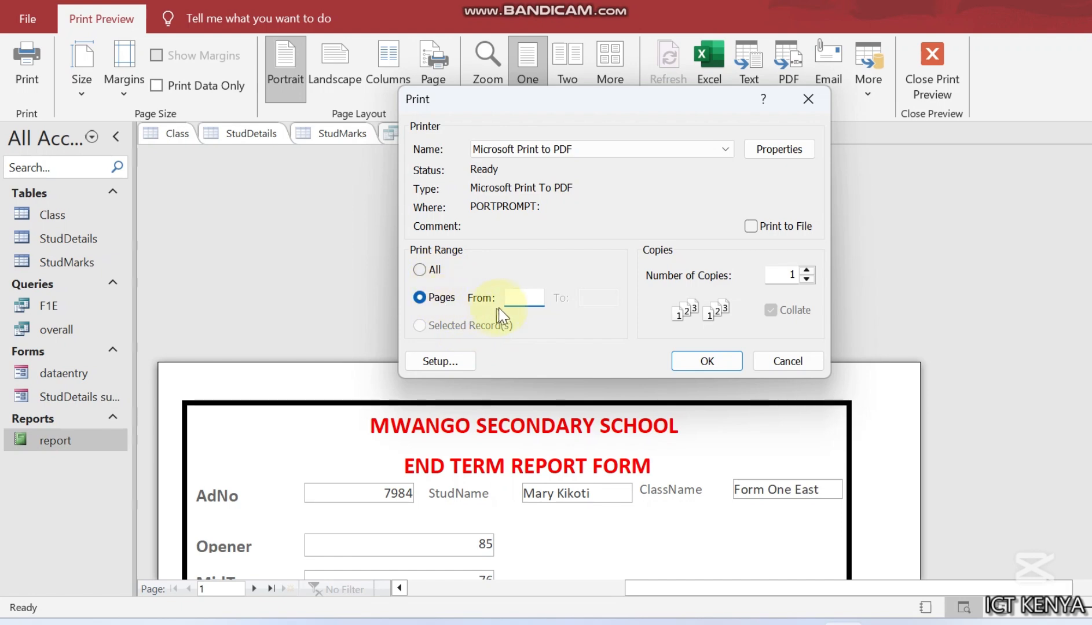
left_click(514, 299)
type("1")
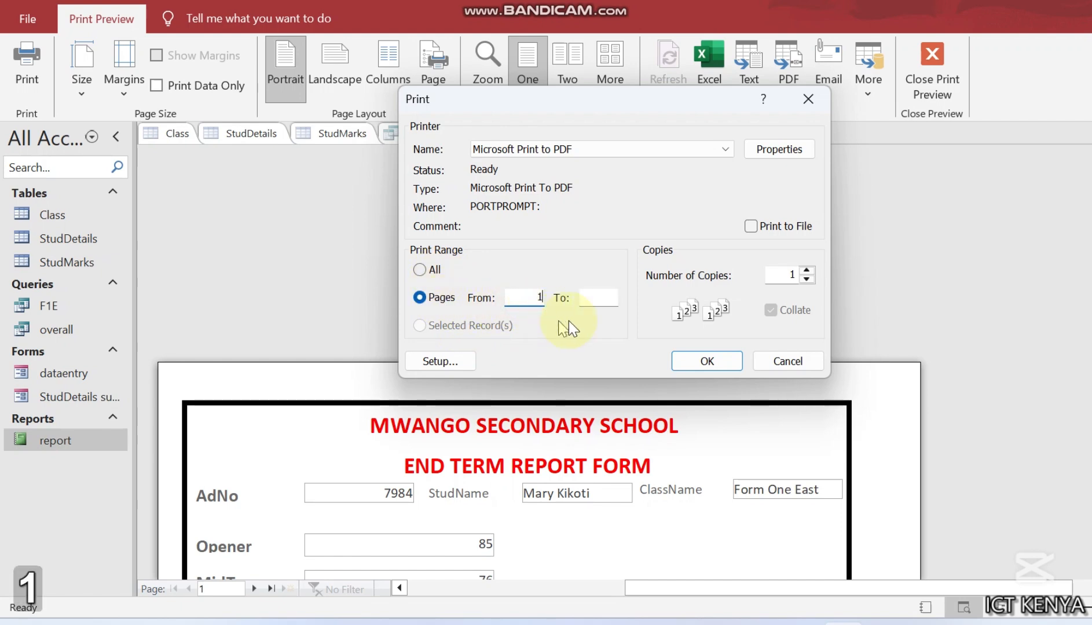
type("1")
left_click(674, 363)
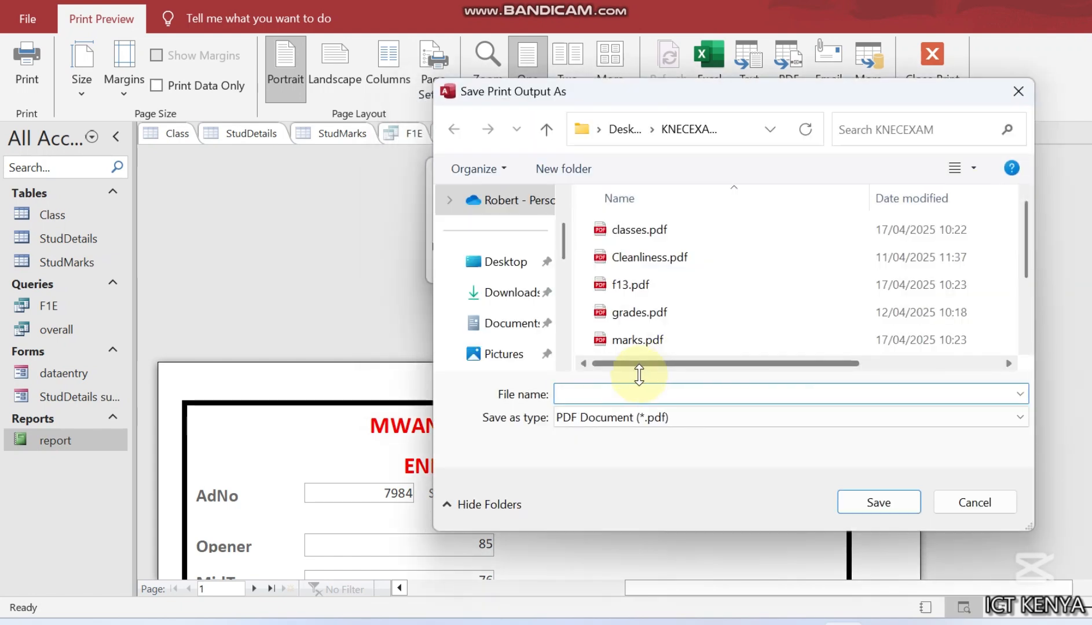
type("first2")
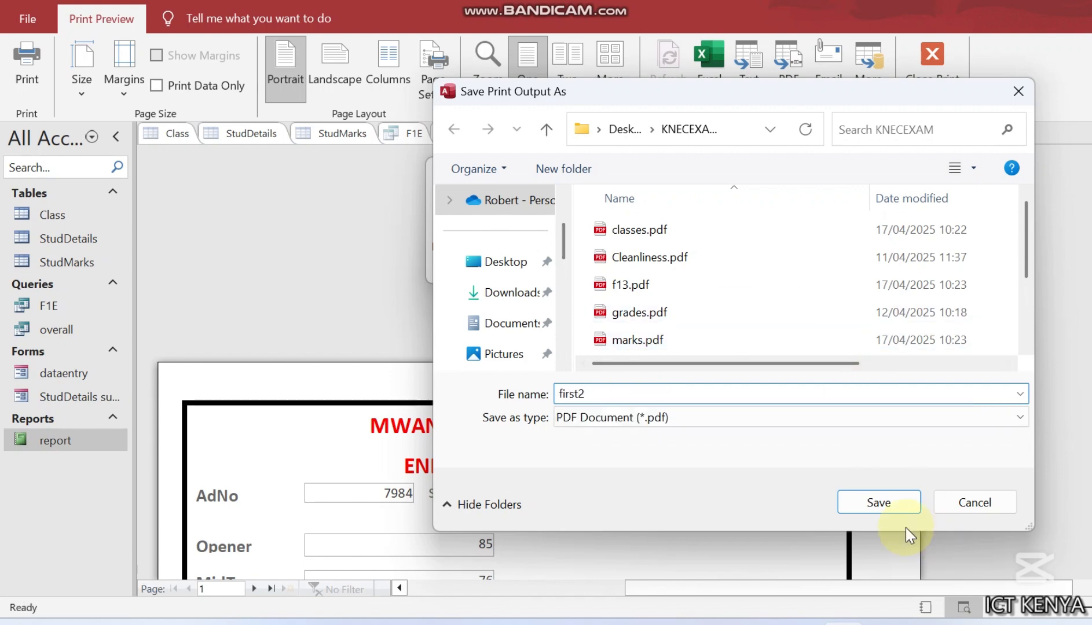
left_click(887, 505)
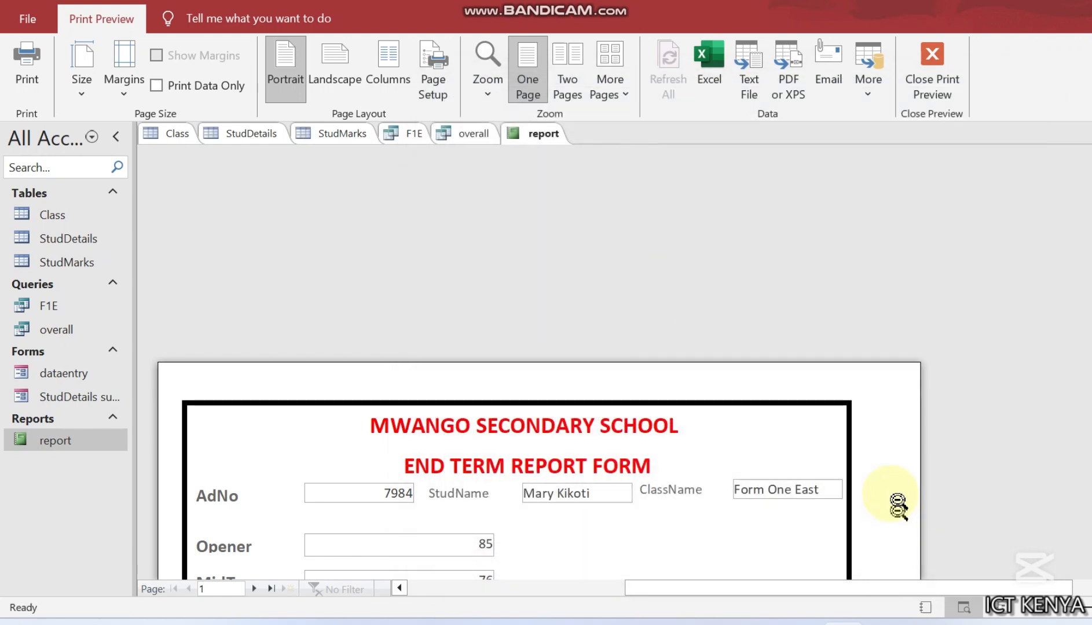
Close Access and the KCSE 2019 P2 exam paper, leaving the paper's annotations unsaved
scroll(657, 417, "down", 3)
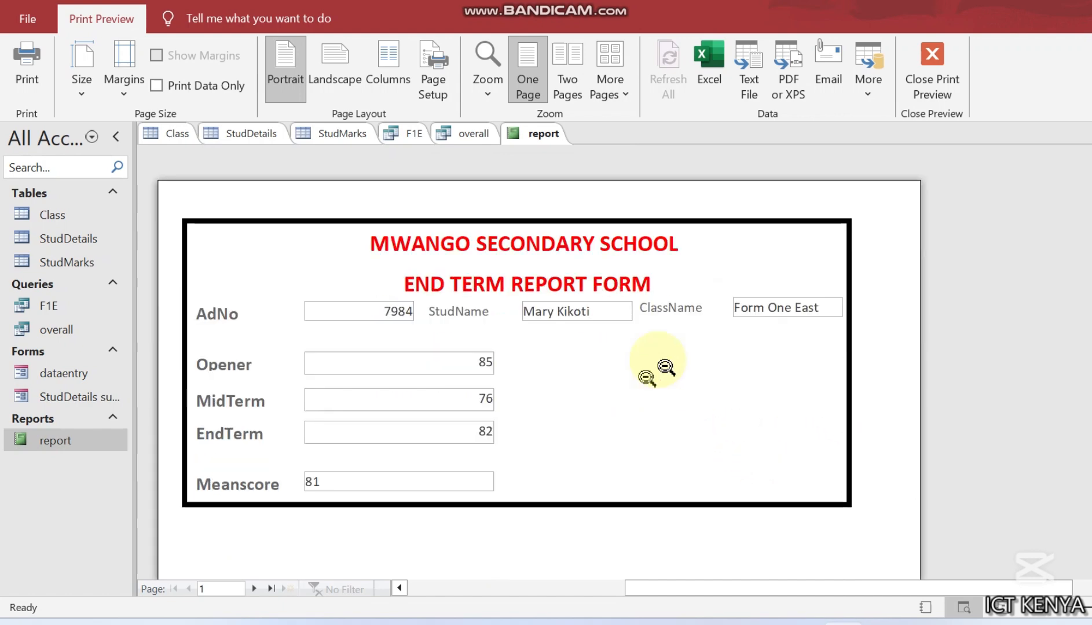
key("alt+F4")
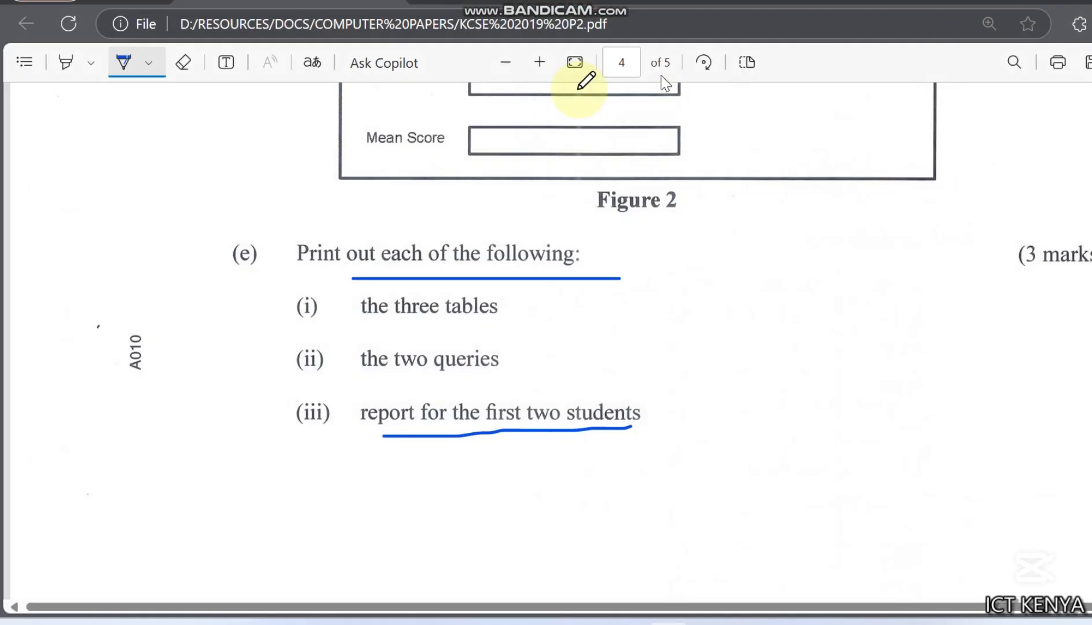
key("alt+F4")
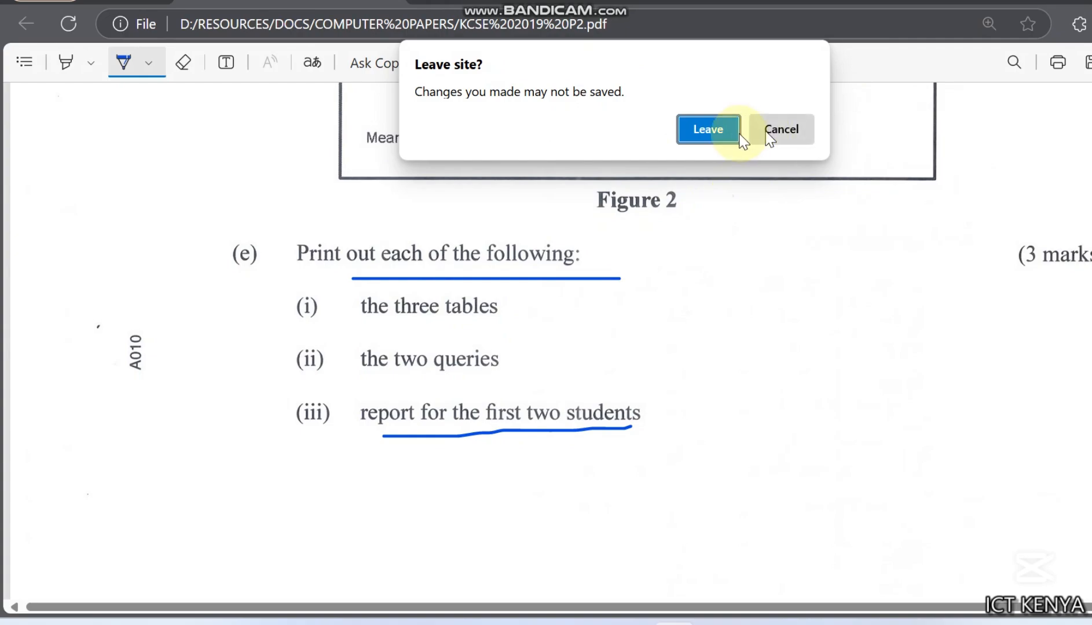
left_click(712, 137)
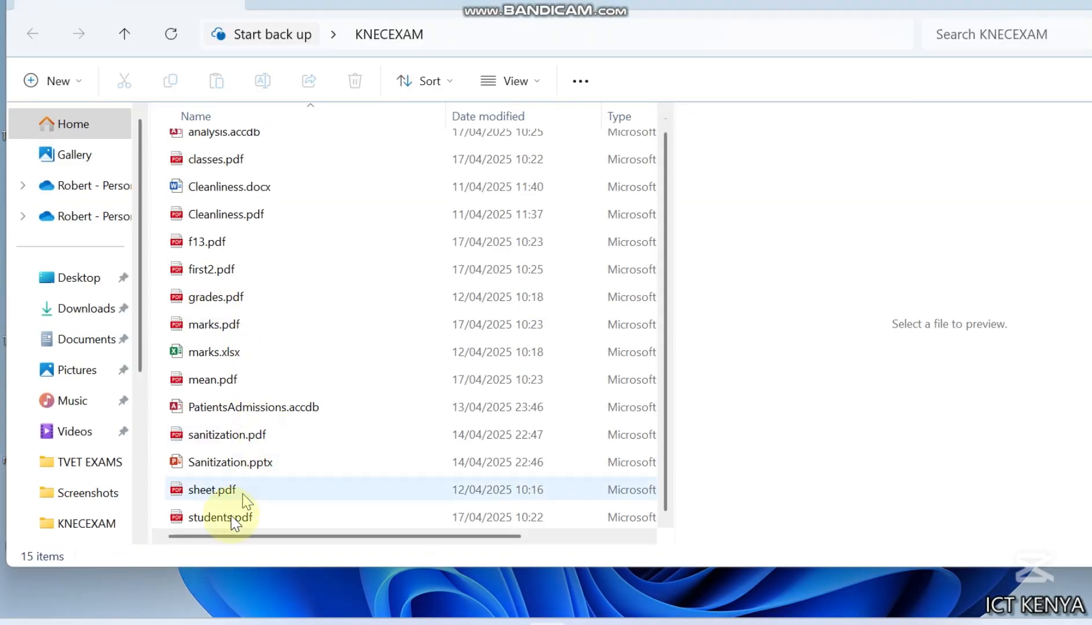
Open first2.pdf from the KNECEXAM folder and examine the printed reports of the first two students
scroll(223, 417, "up", 1)
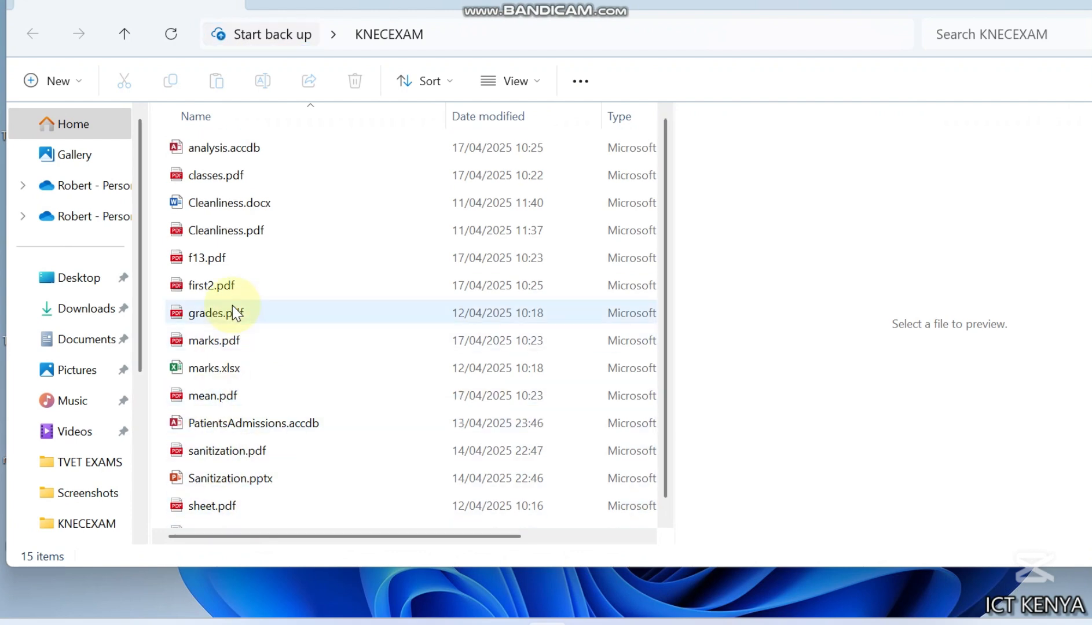
double_click(220, 284)
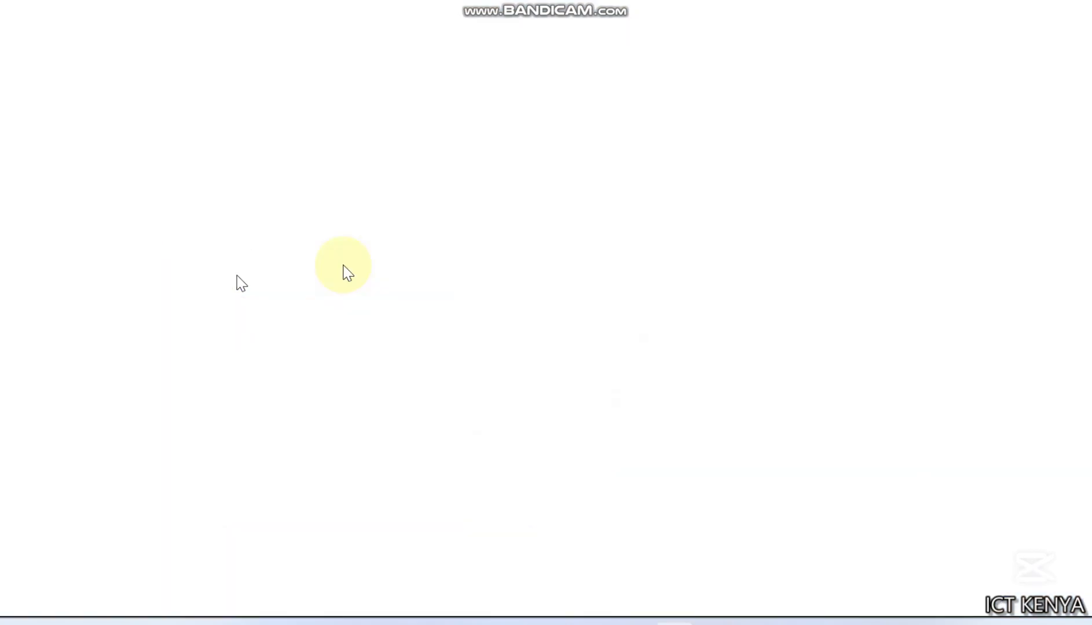
scroll(347, 265, "down", 2, "ctrl")
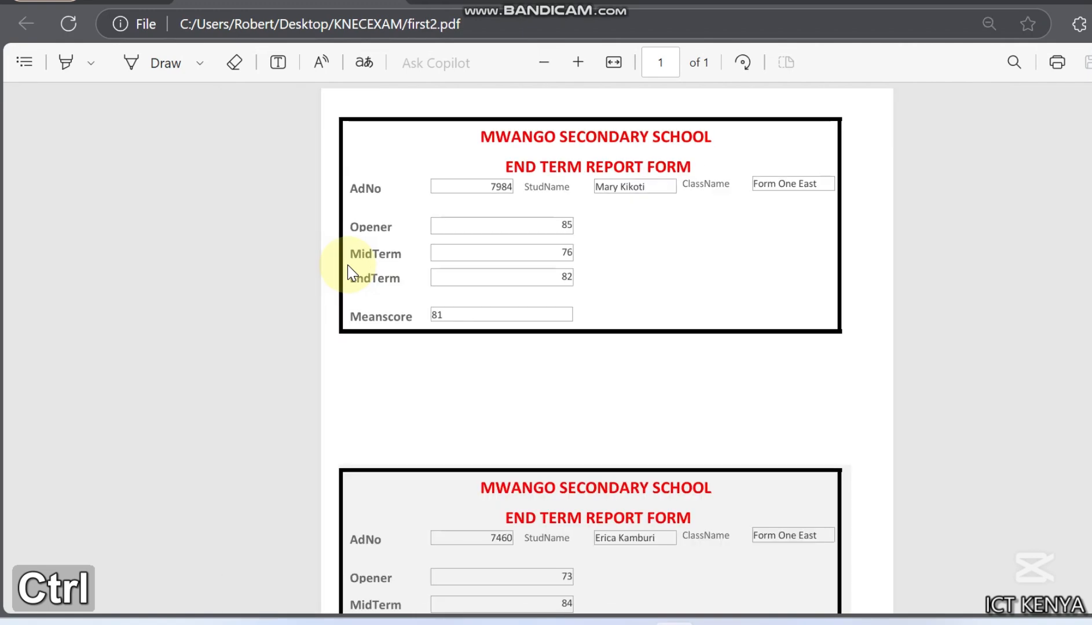
scroll(335, 278, "down", 5)
scroll(329, 292, "up", 5)
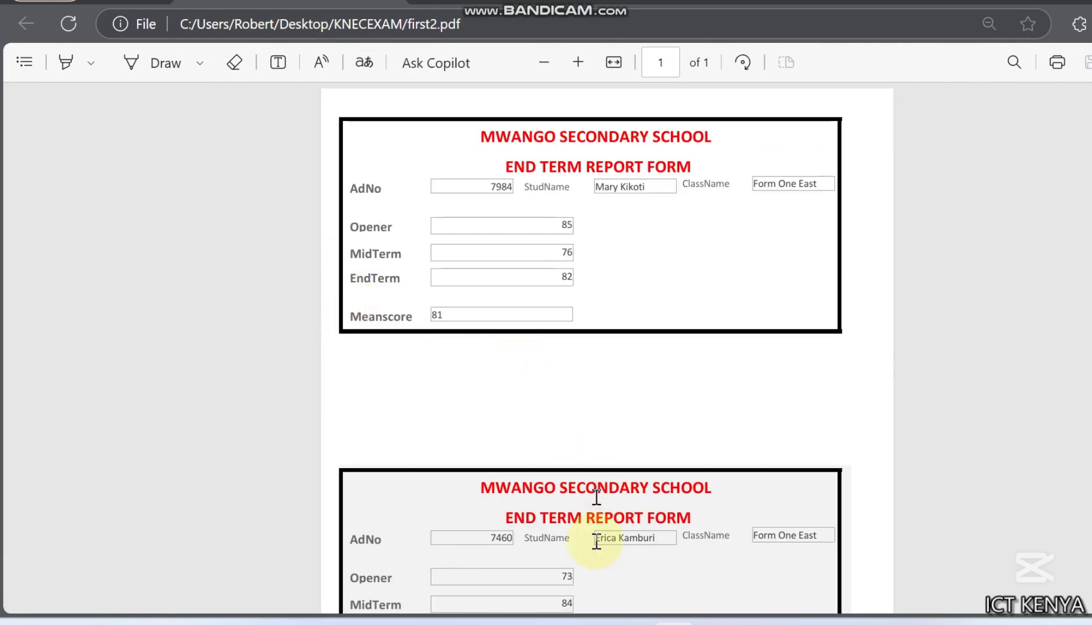
Close the KNECEXAM folder window and the first2.pdf document
left_click(558, 622)
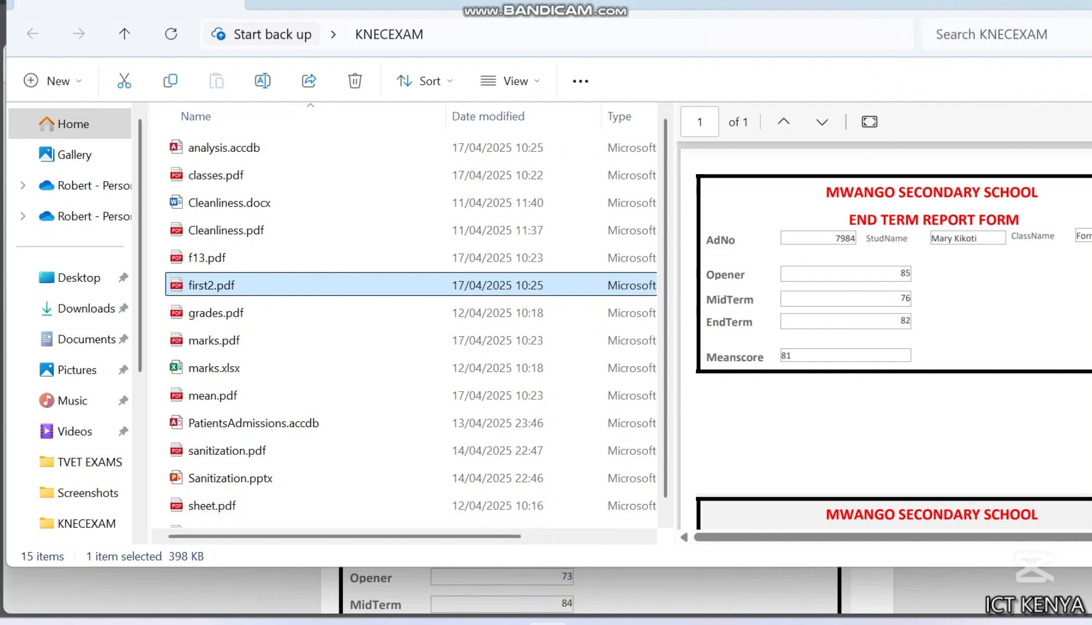
left_click(1088, 2)
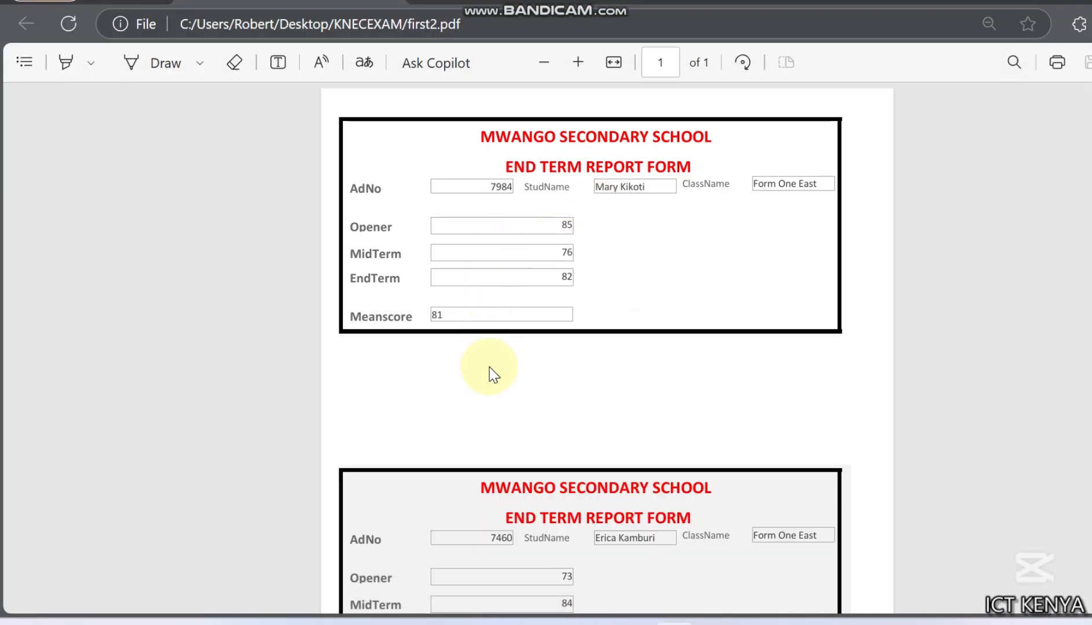
left_click(1088, 2)
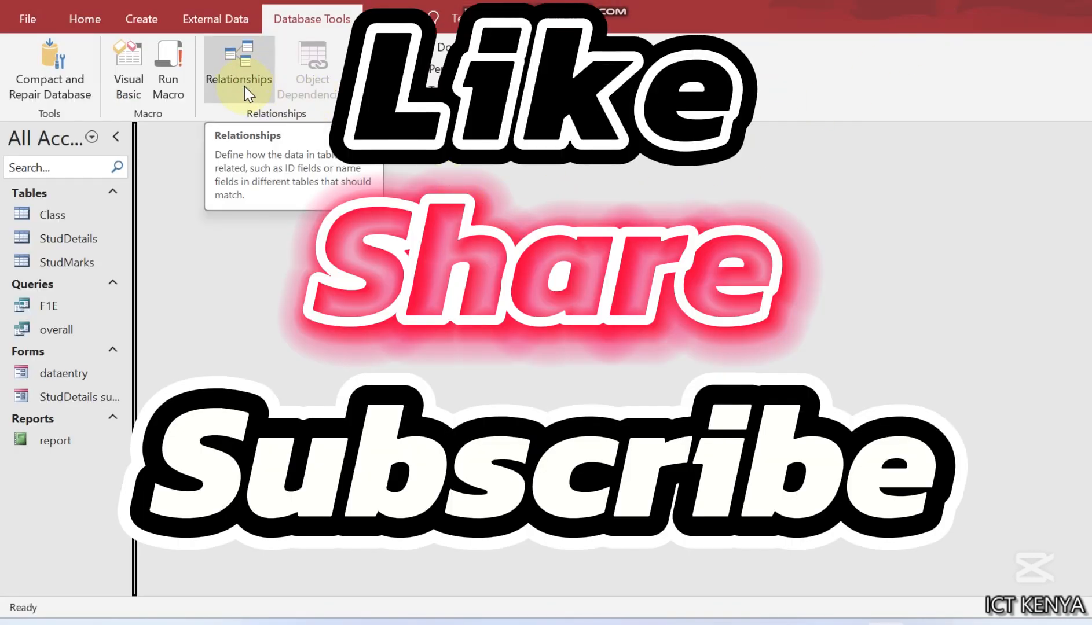
Open the database relationships layout in Access and move the StudDetails table farther right, away from the Class table
left_click(243, 84)
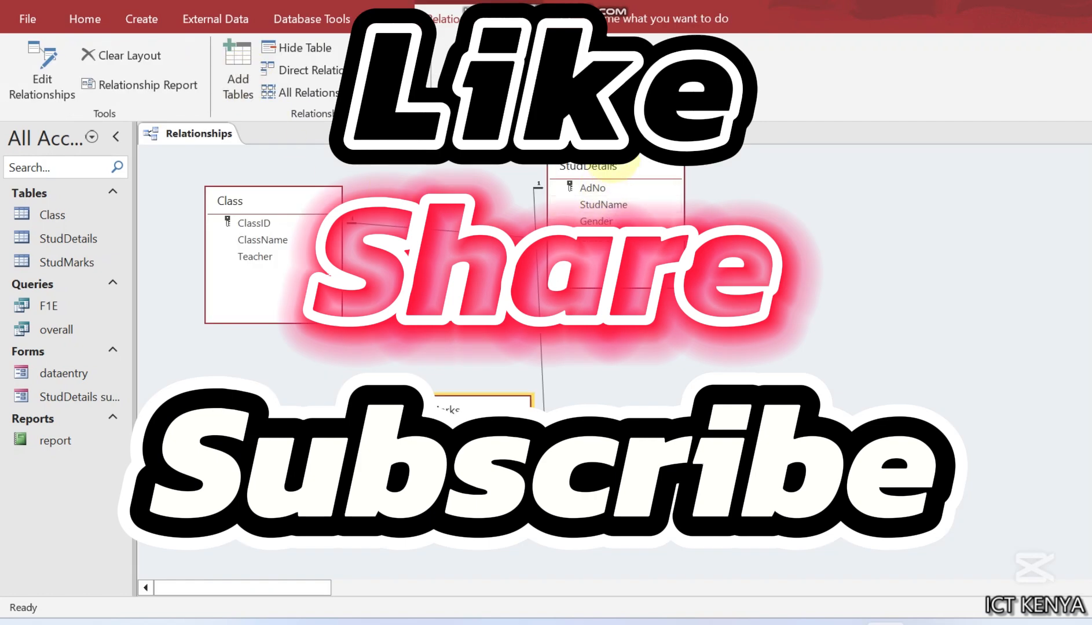
left_click_drag(613, 176, 877, 302)
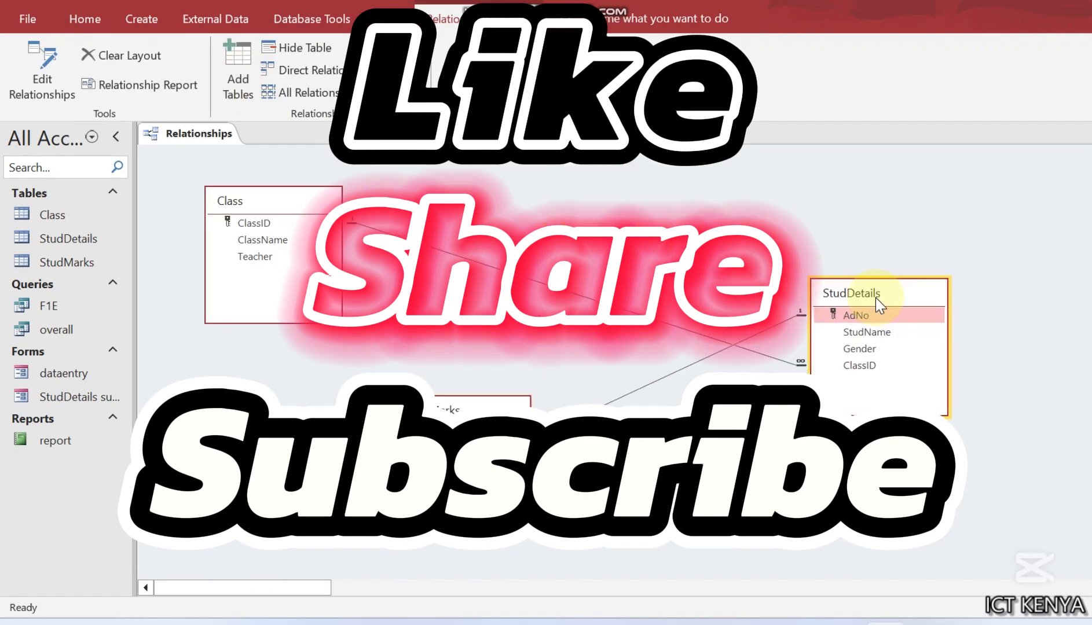